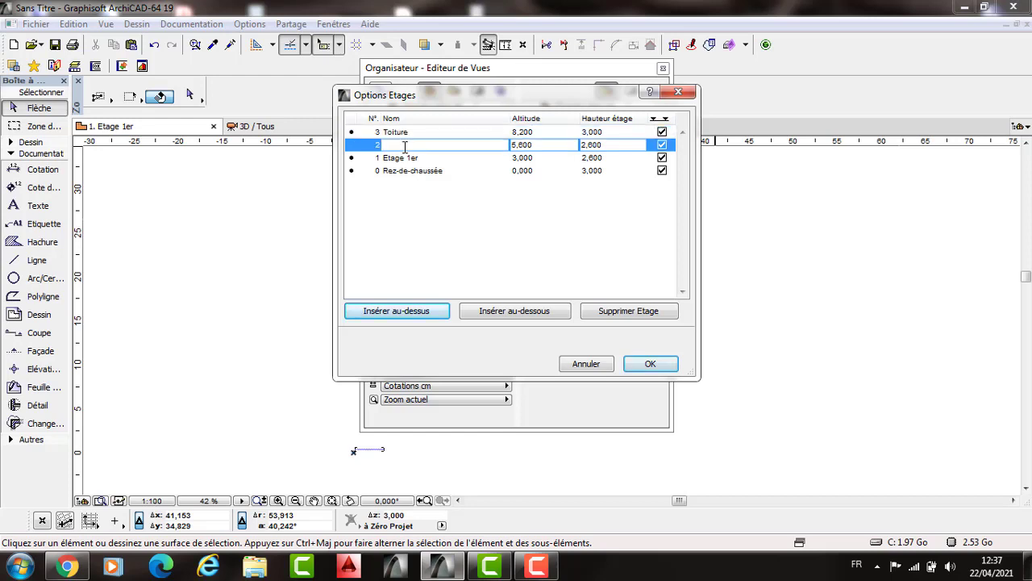
# Step: Name the new second storey "etage 2", rename the first storey "Etage 1" and rename the top storey "terrasse"
pyautogui.write('etage 2')
pyautogui.click(425, 155)
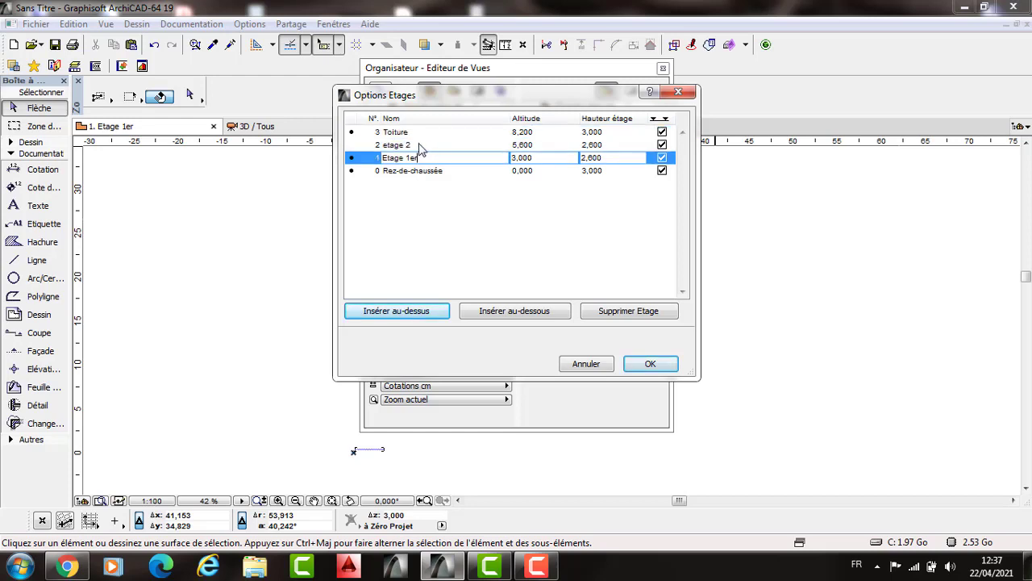
pyautogui.press('BackSpace')
pyautogui.press('BackSpace')
pyautogui.click(418, 133)
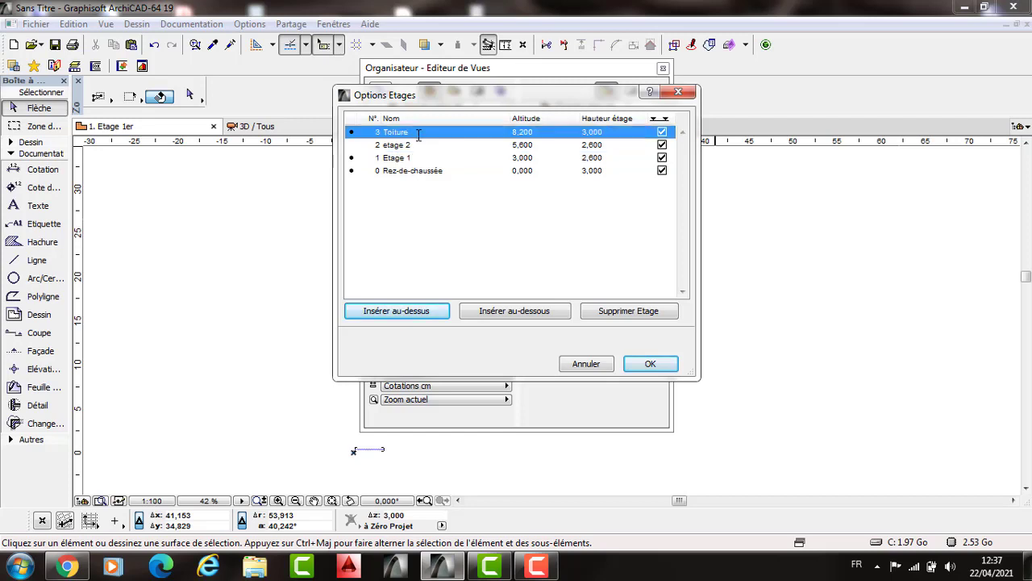
pyautogui.click(419, 133)
pyautogui.write('ter')
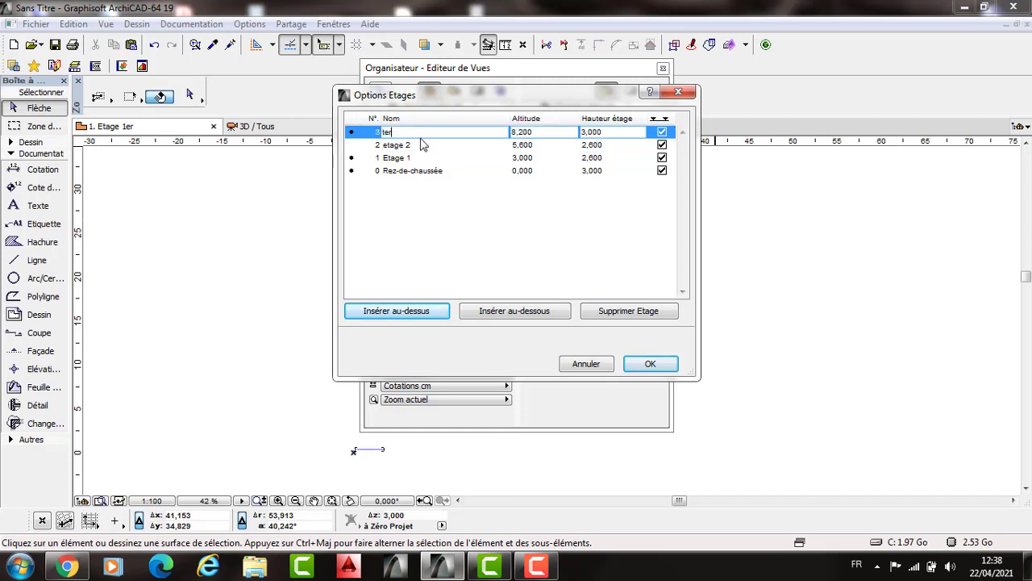
pyautogui.write('rasse')
# Step: Set the altitude of the Rez-de-chaussée storey to 0,1
pyautogui.click(540, 170)
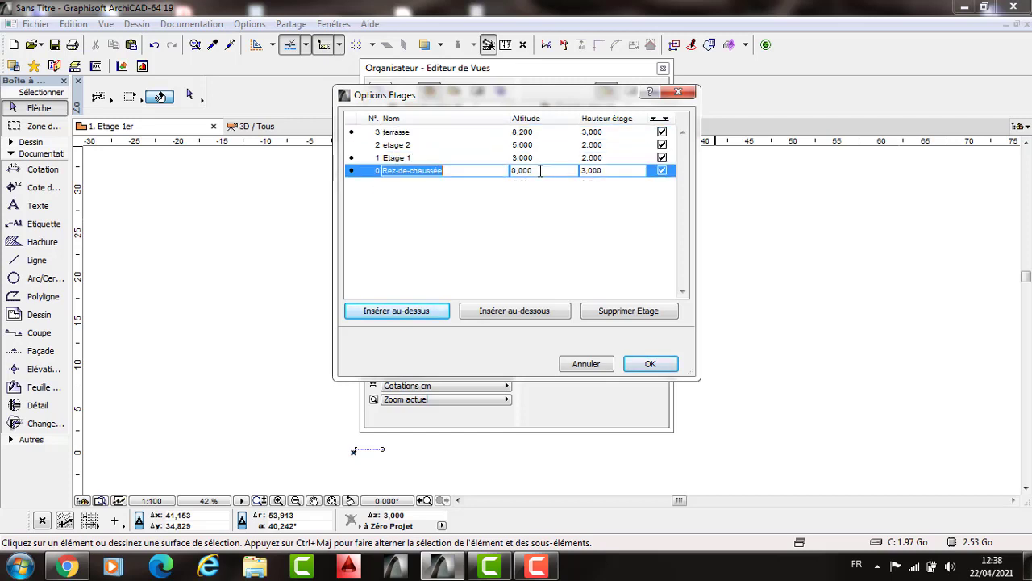
pyautogui.click(537, 171)
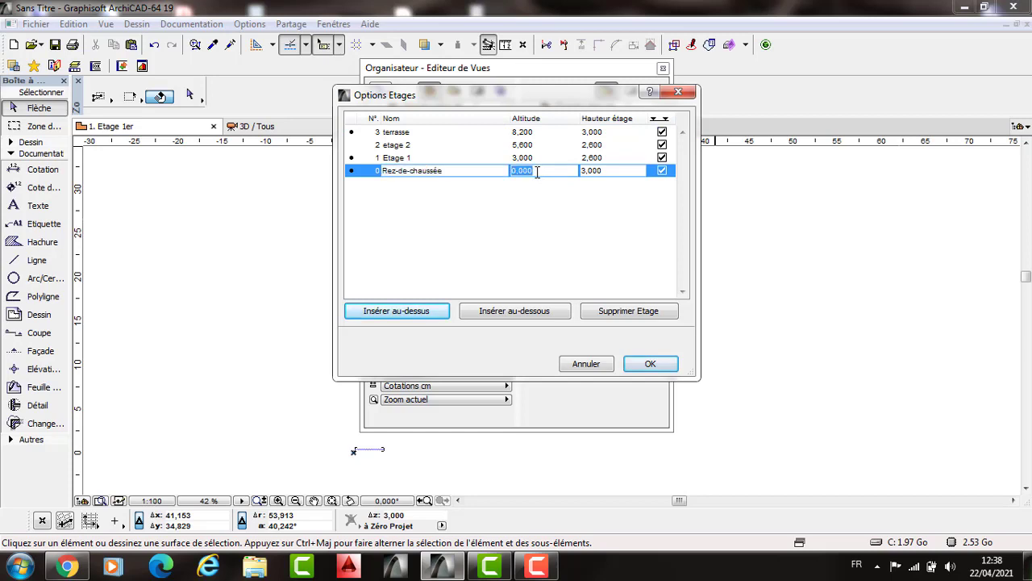
pyautogui.write('0,1')
pyautogui.press('Up')
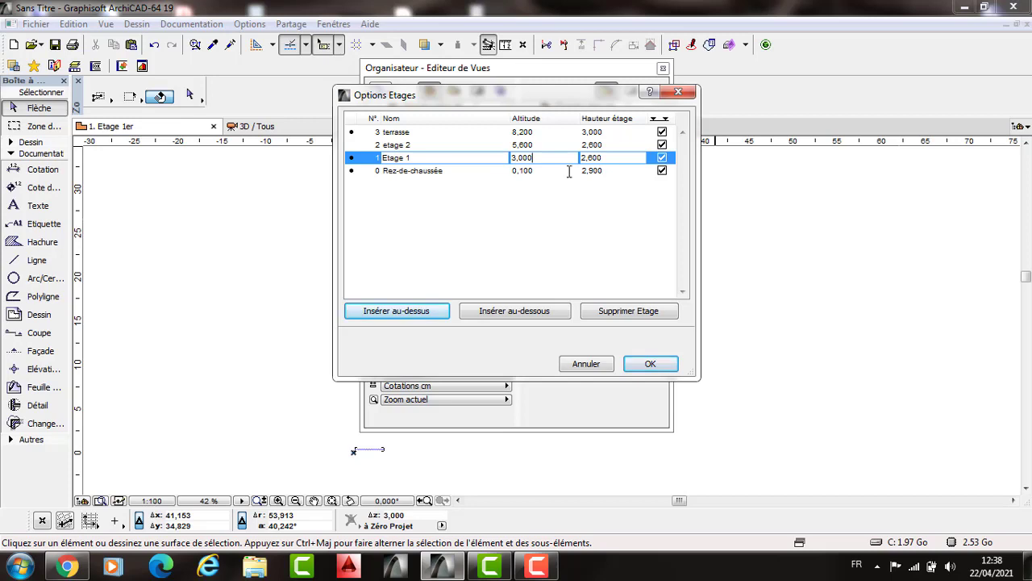
# Step: Set the storey height to 3 for Rez-de-chaussée, Etage 1 and etage 2, and to 2,5 for terrasse
pyautogui.click(573, 175)
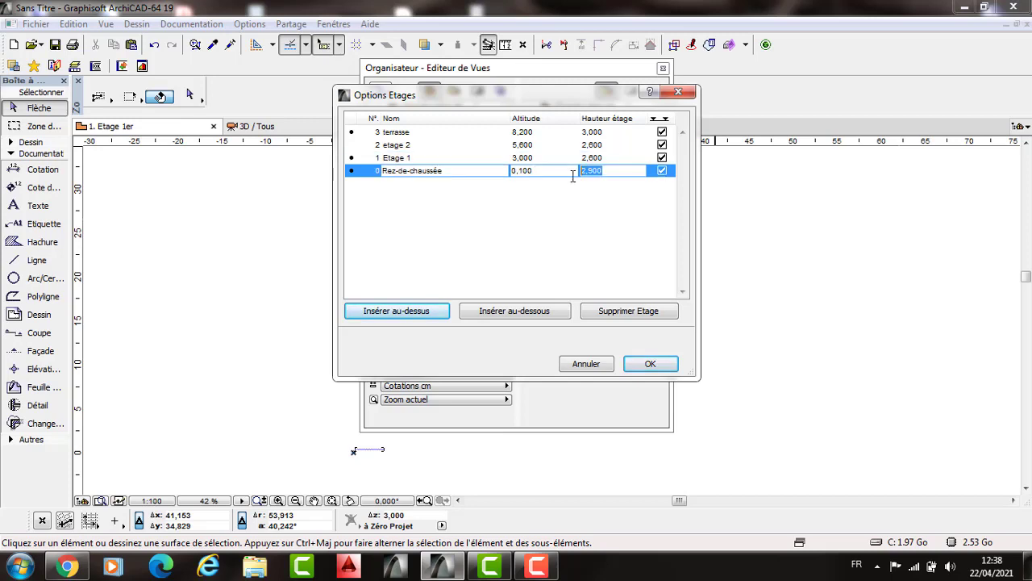
pyautogui.write('3')
pyautogui.click(588, 159)
pyautogui.write('3')
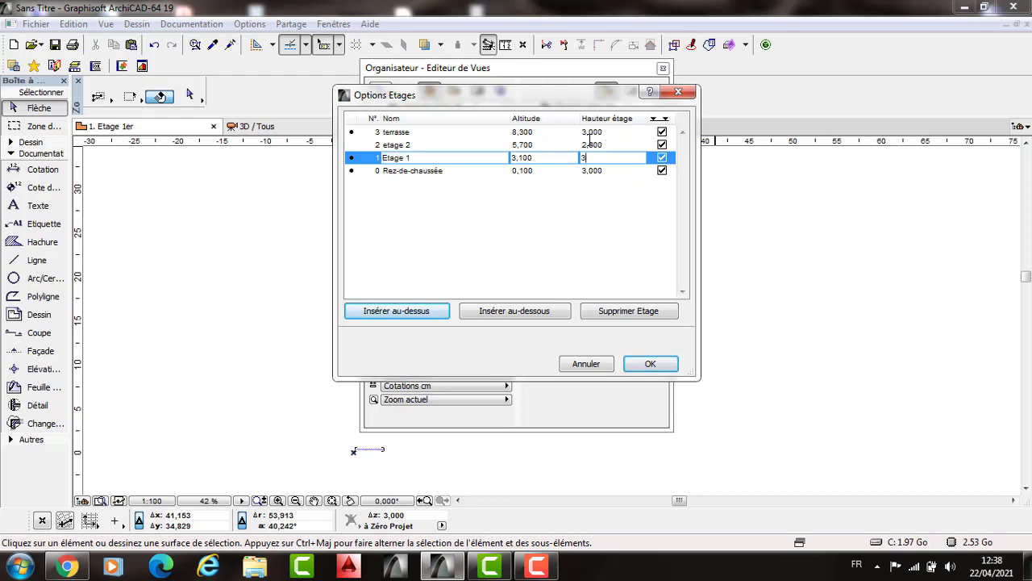
pyautogui.press('Up')
pyautogui.write('3')
pyautogui.press('Up')
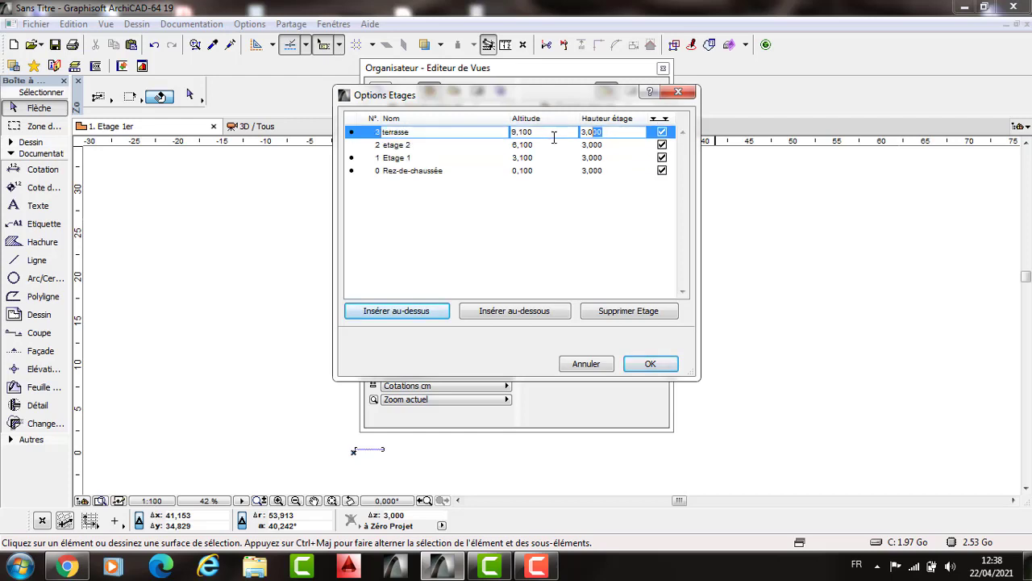
pyautogui.write('2,5')
# Step: Apply the storey settings despite the deletion warning and close the view organiser
pyautogui.click(526, 172)
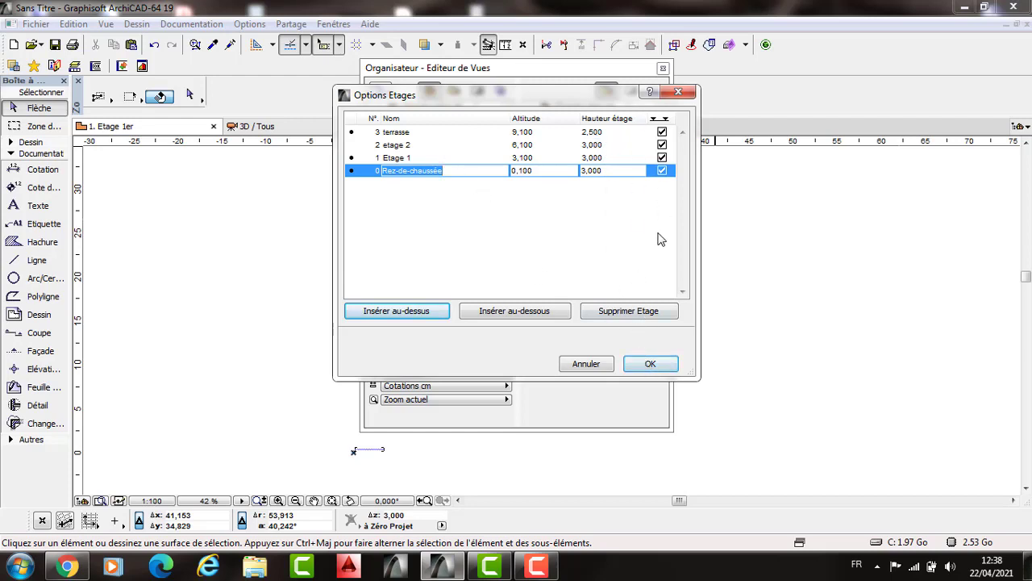
pyautogui.press('Return')
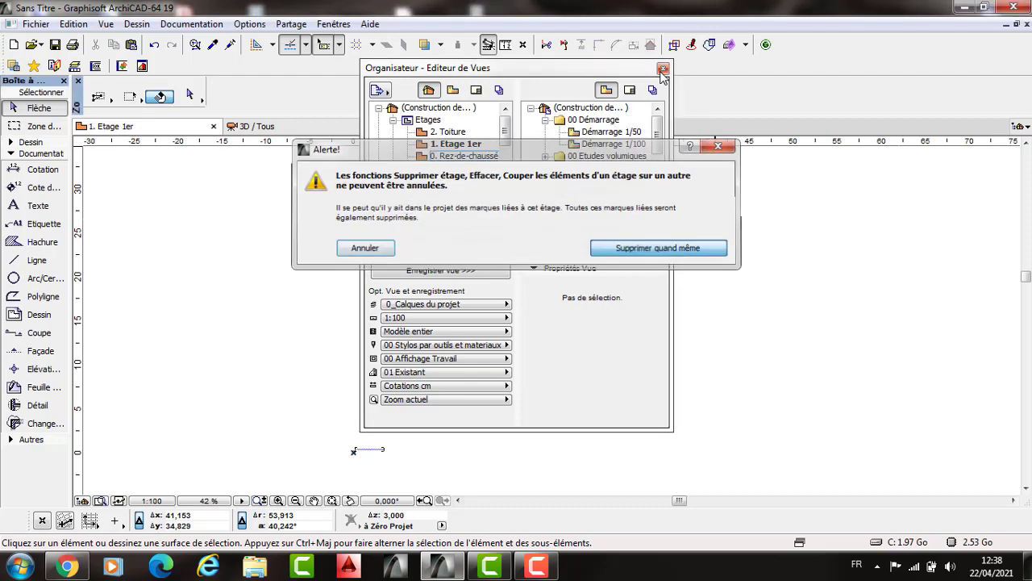
pyautogui.press('Return')
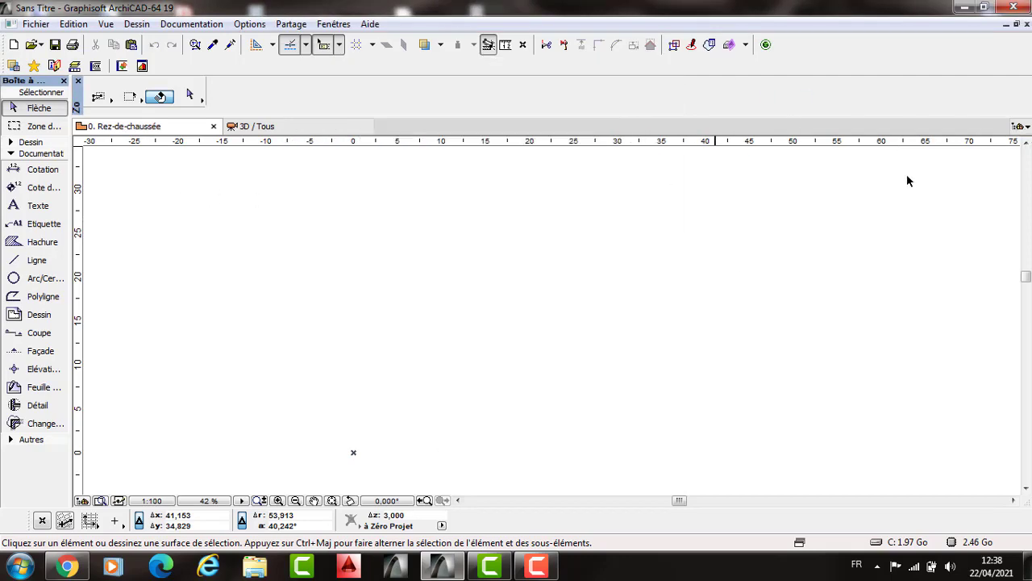
pyautogui.press('Escape')
pyautogui.click(1018, 129)
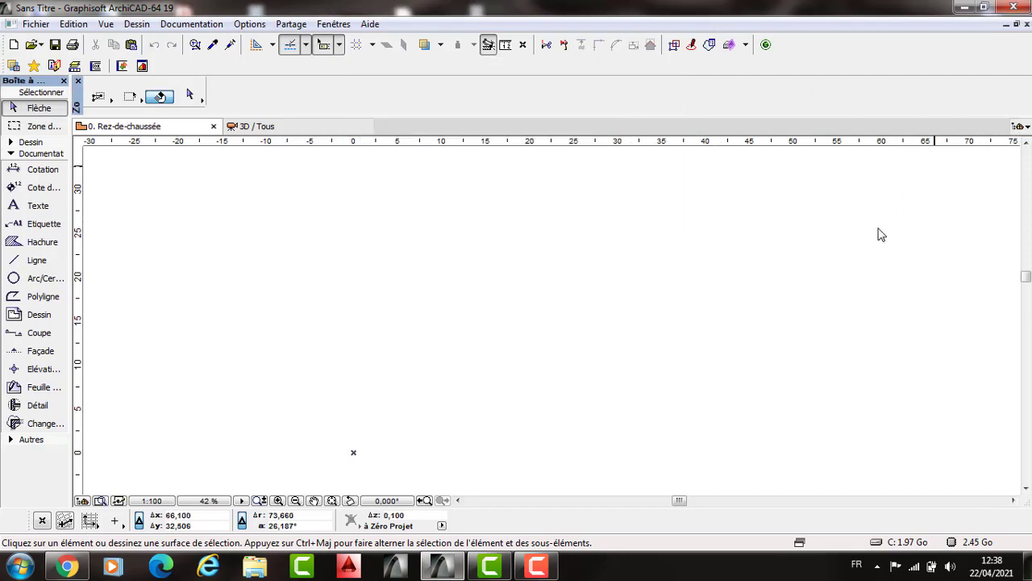
# Step: In the default wall settings, set the top offset to -0,200 and the base offset to 0,000
pyautogui.click(31, 143)
pyautogui.doubleClick(34, 158)
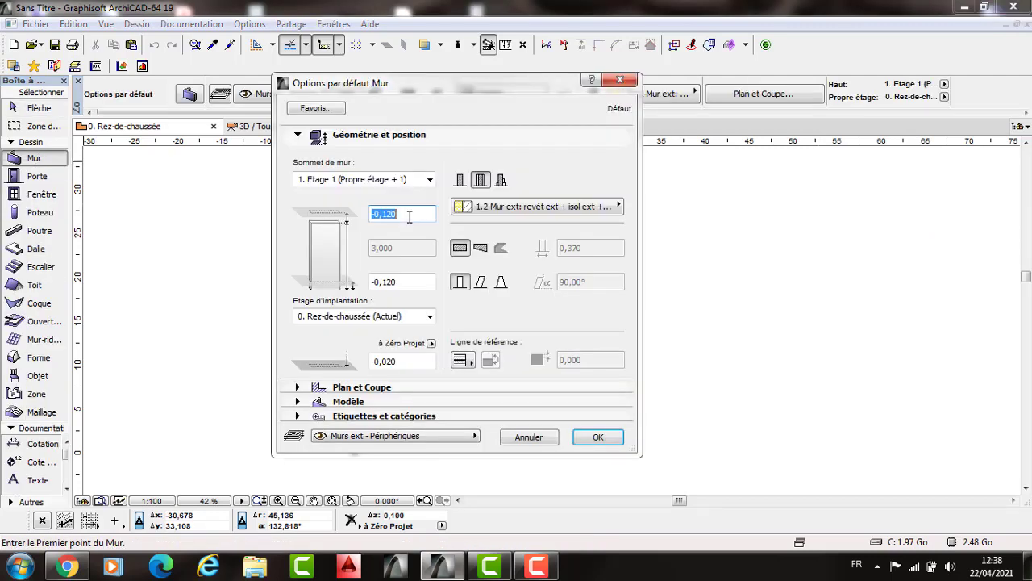
pyautogui.doubleClick(385, 216)
pyautogui.write('200')
pyautogui.press('Tab')
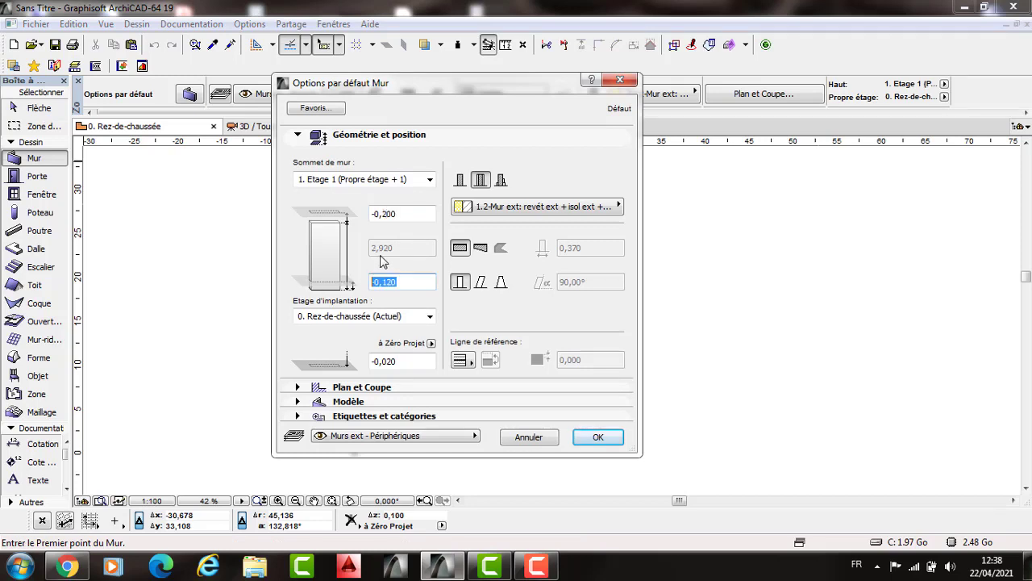
pyautogui.write('00')
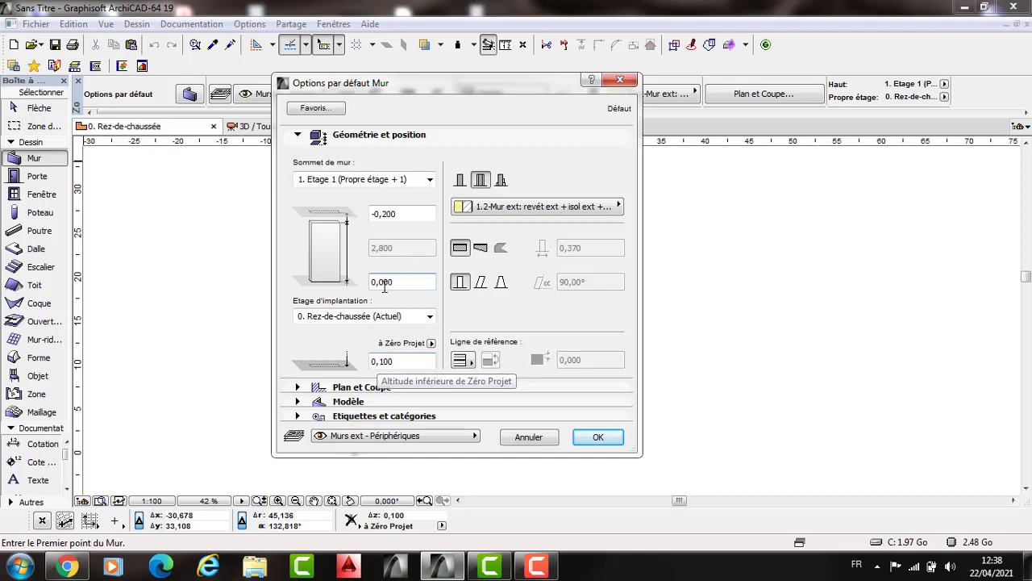
# Step: Give the default wall a basic brick structure 0,2 thick and accept the wall settings
pyautogui.doubleClick(570, 250)
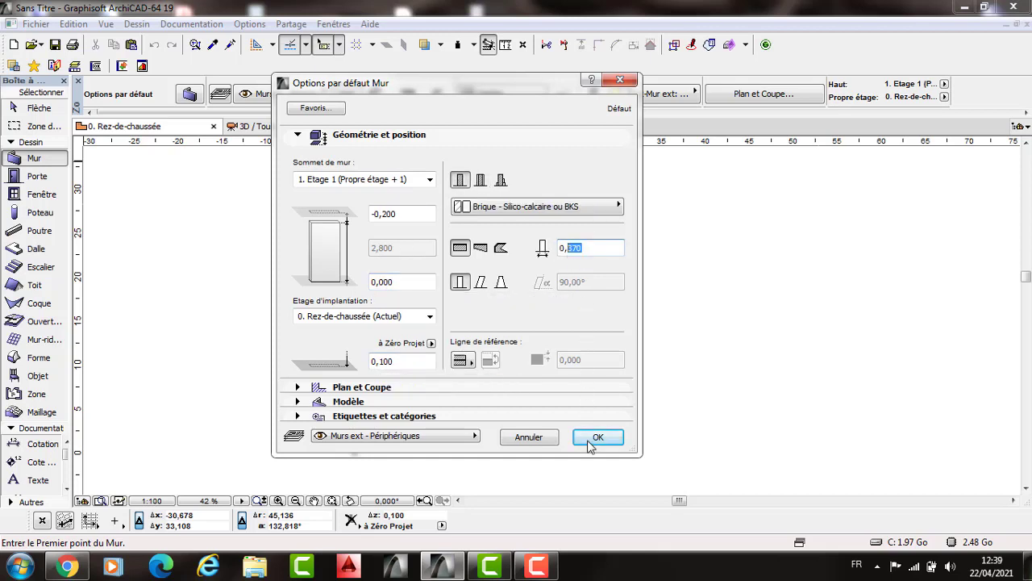
pyautogui.write('2')
pyautogui.click(310, 209)
pyautogui.click(311, 227)
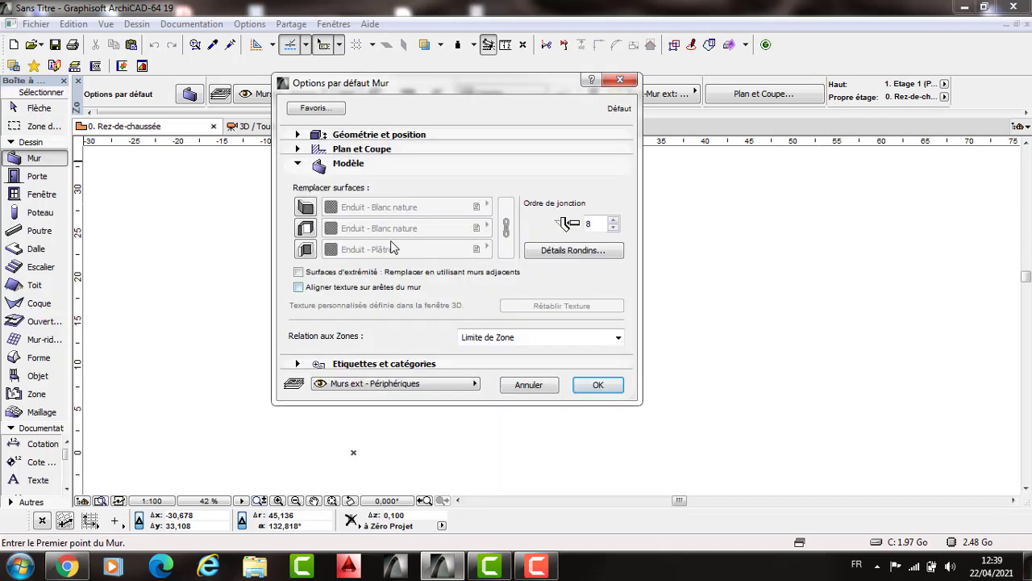
pyautogui.click(506, 229)
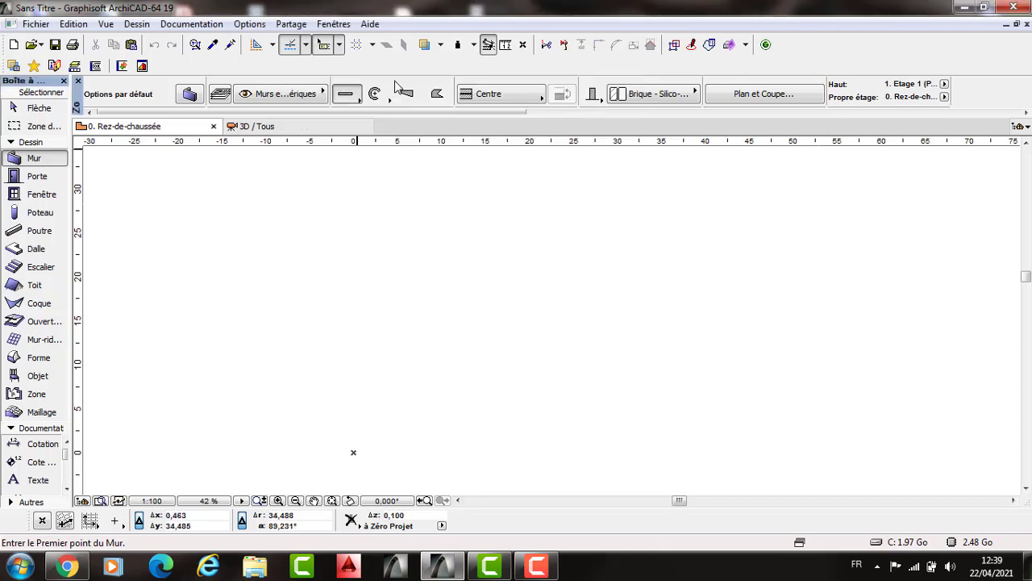
pyautogui.press('Return')
# Step: Draw a rectangle of walls measuring 7 by 10 with the reference line on the exterior face
pyautogui.click(472, 367)
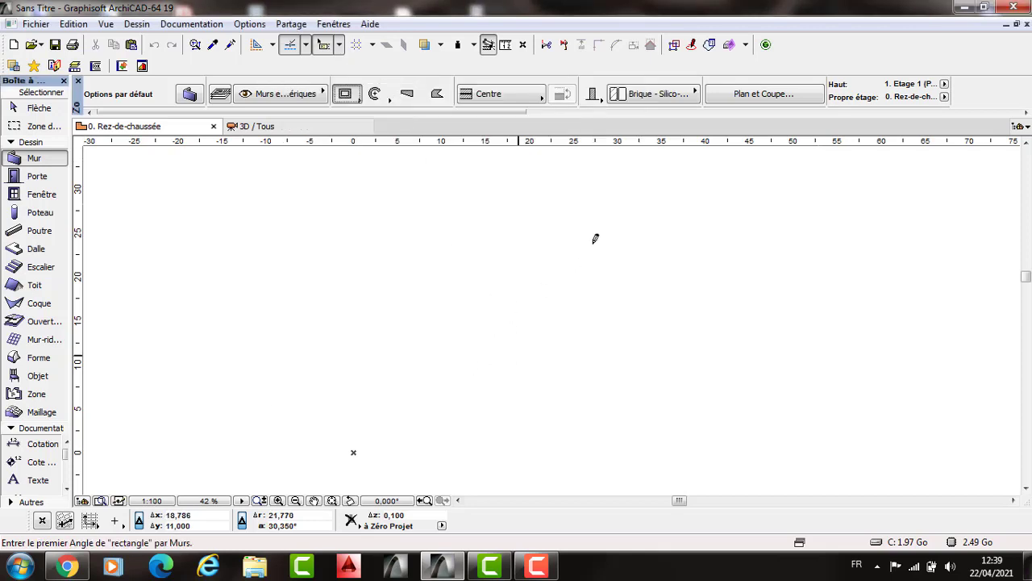
pyautogui.scroll(3, 496, 250)
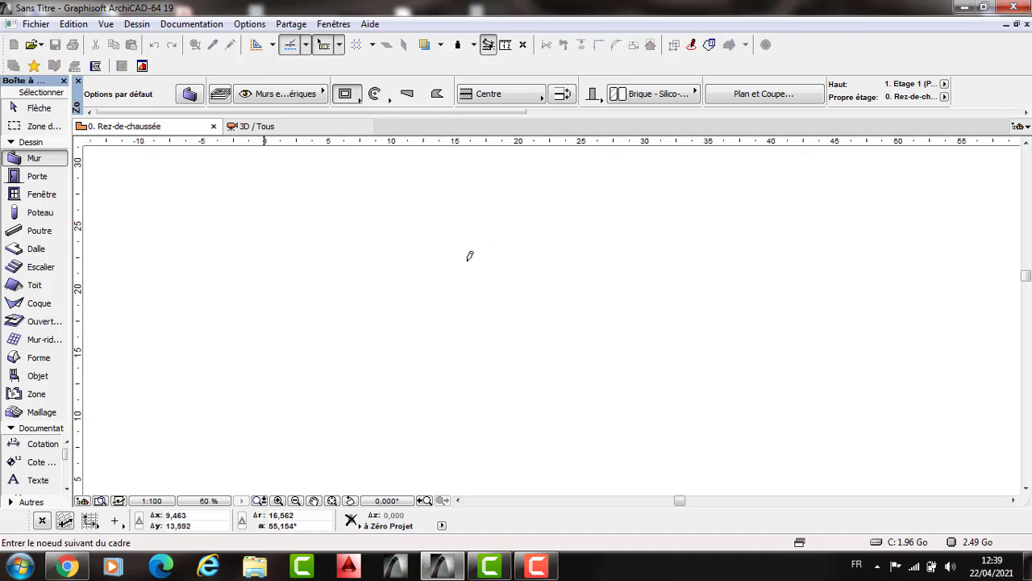
pyautogui.press('c')
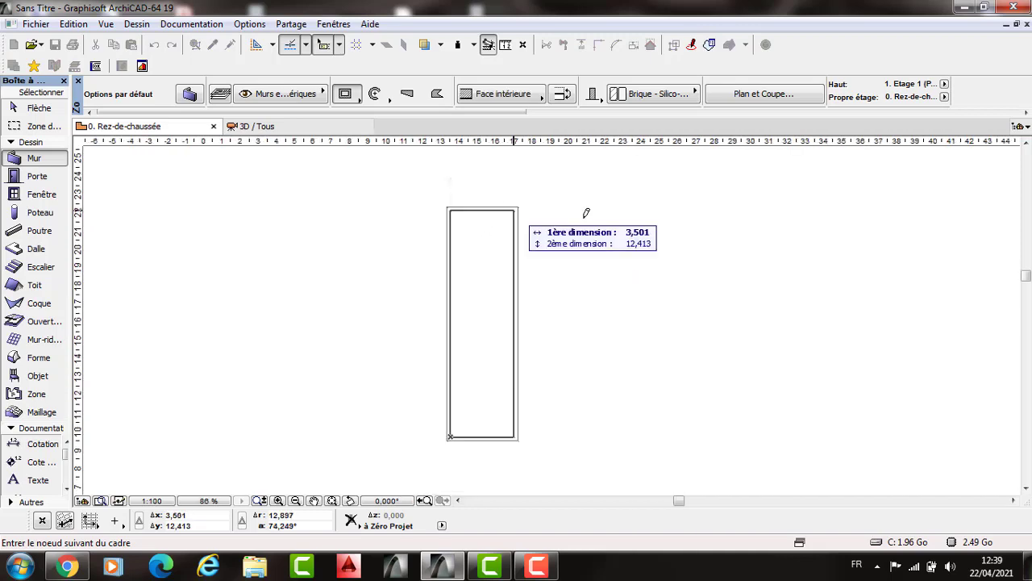
pyautogui.press('c')
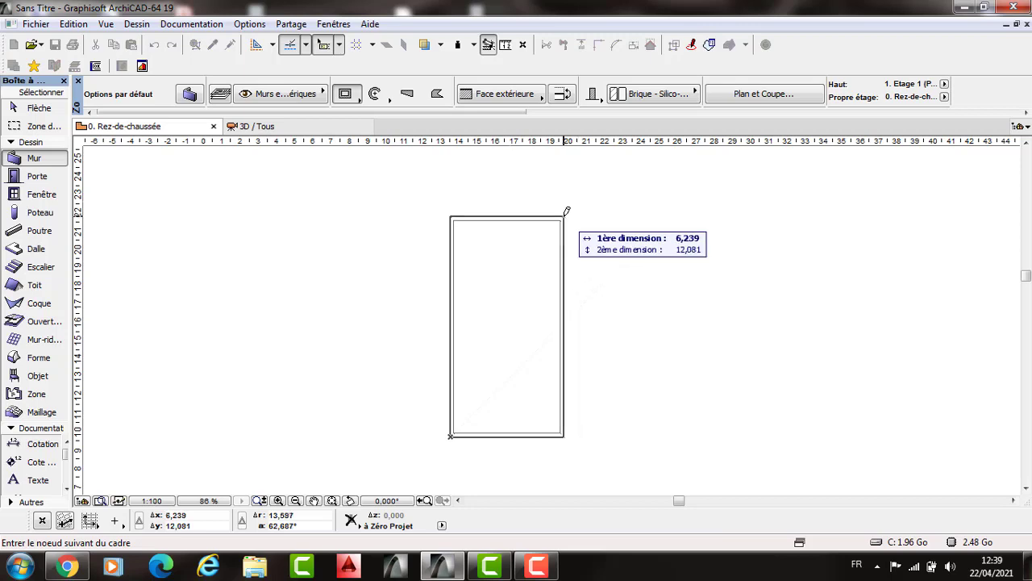
pyautogui.write('7')
pyautogui.press('Tab')
pyautogui.write('10')
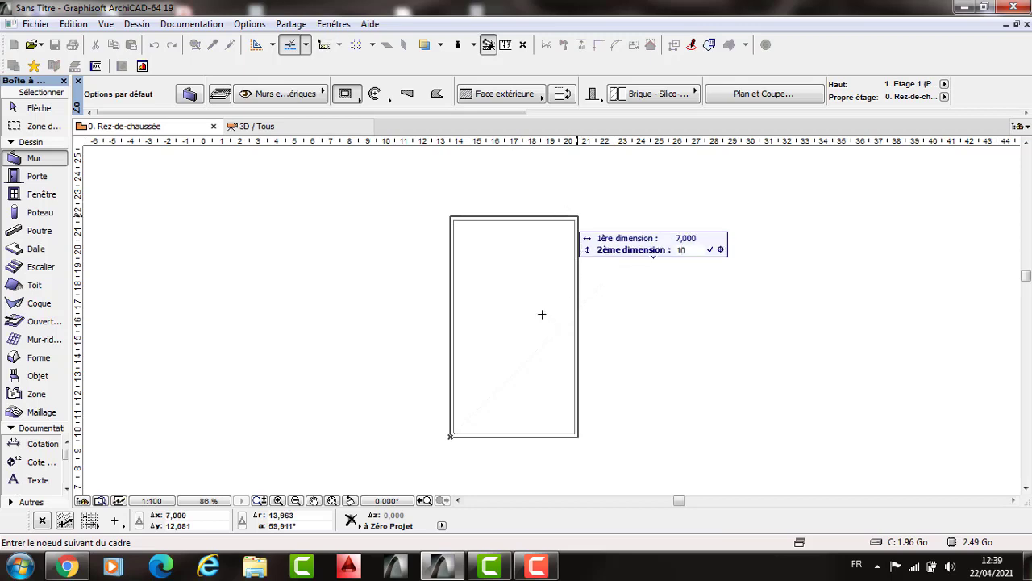
pyautogui.press('Return')
pyautogui.scroll(2, 509, 243)
pyautogui.press('Escape')
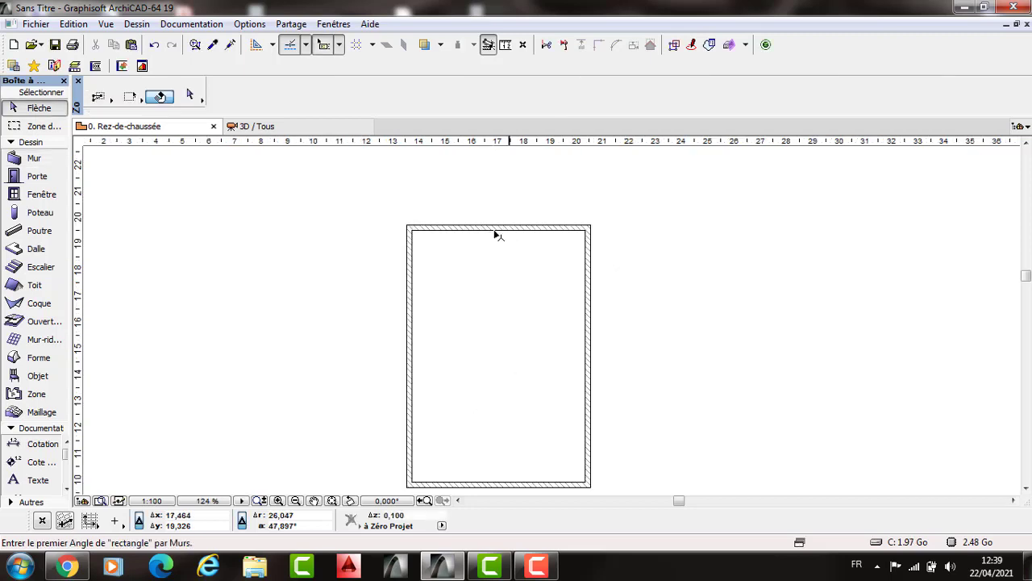
# Step: Copy the upper horizontal wall 3 m downward inside the rectangle as a partition
pyautogui.hotkey('ctrl', 'a')
pyautogui.moveTo(720, 384); pyautogui.dragTo(724, 336, button='middle')
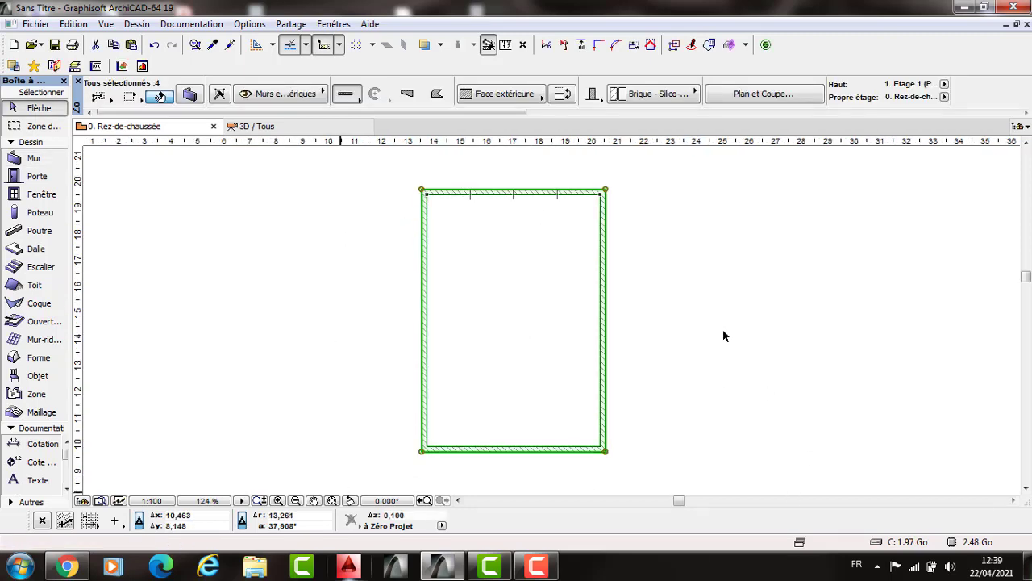
pyautogui.click(525, 220)
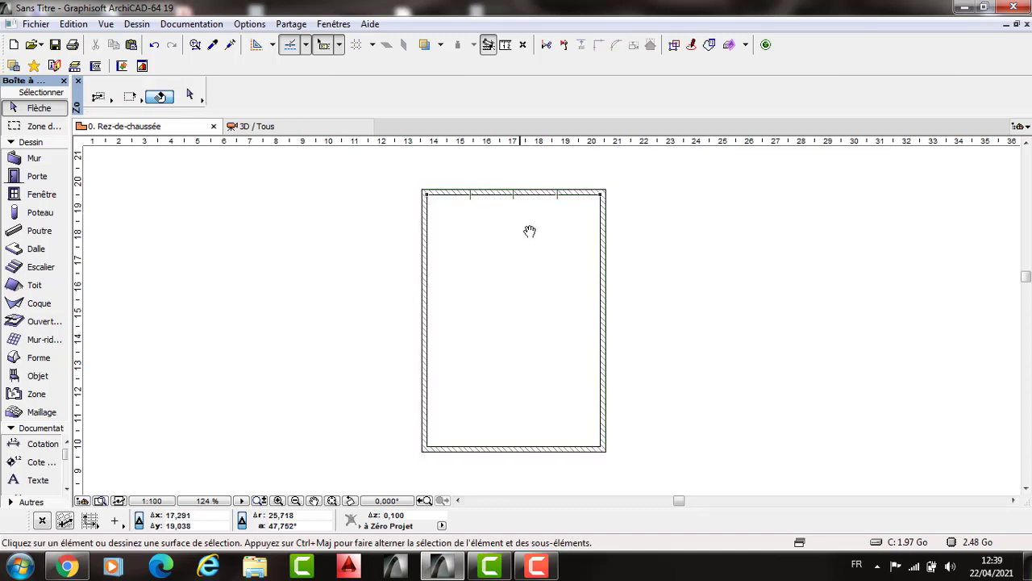
pyautogui.moveTo(527, 208); pyautogui.dragTo(532, 227, button='middle')
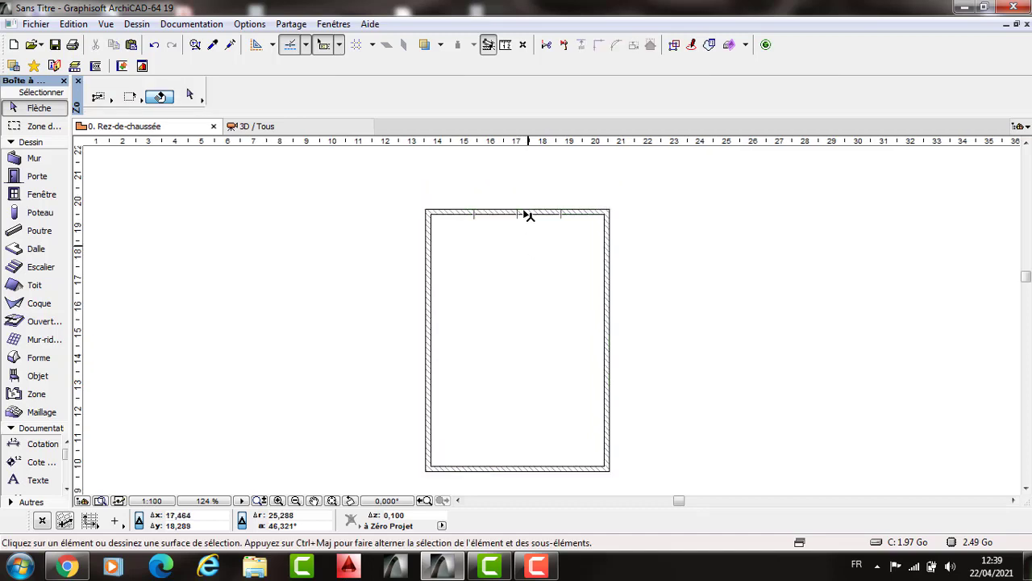
pyautogui.hotkey('ctrl', 'a')
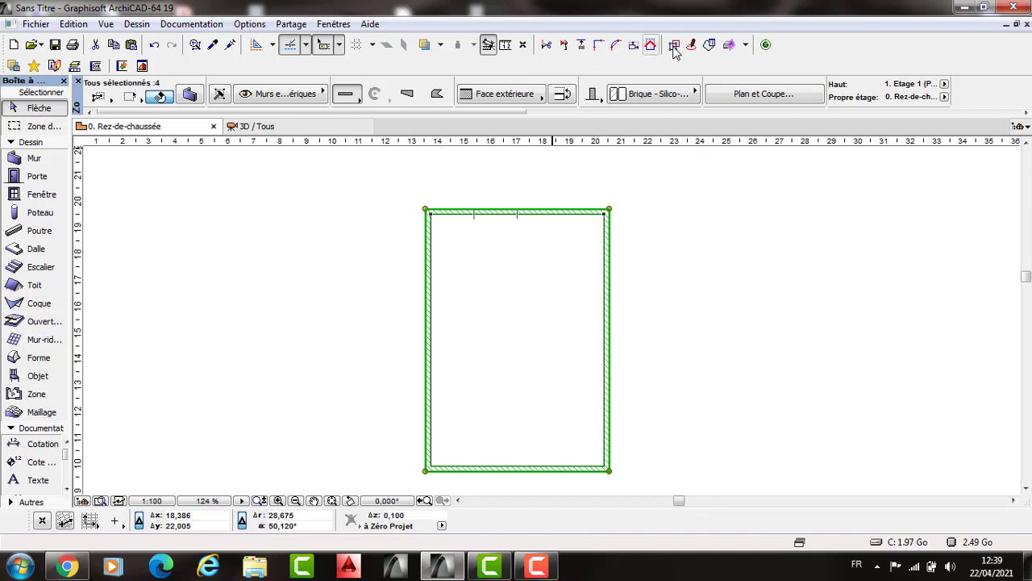
pyautogui.click(525, 212)
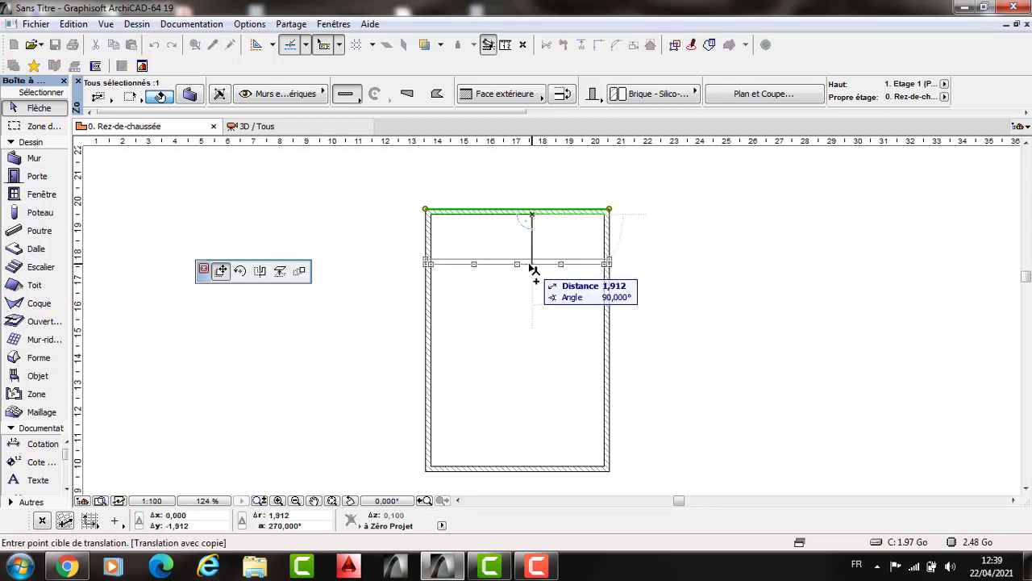
pyautogui.write('3')
pyautogui.press('Return')
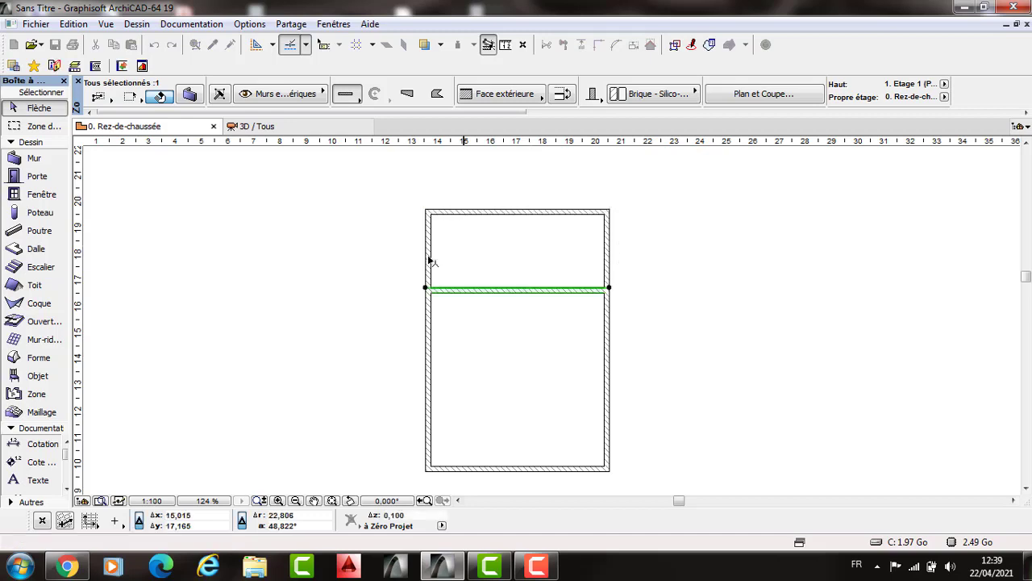
# Step: Copy the left vertical wall about 3 m to the right inside the rectangle
pyautogui.doubleClick(429, 258)
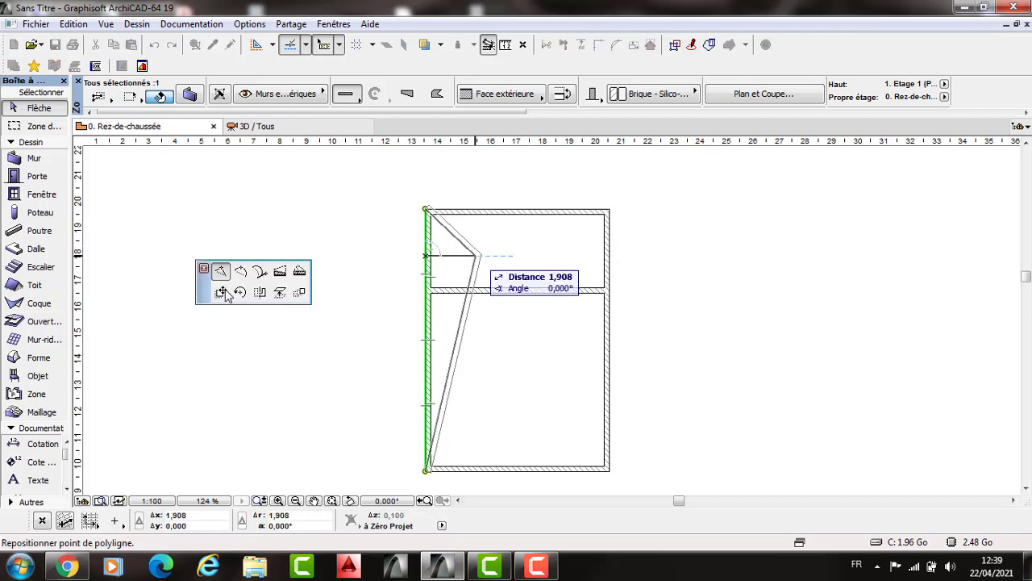
pyautogui.click(222, 293)
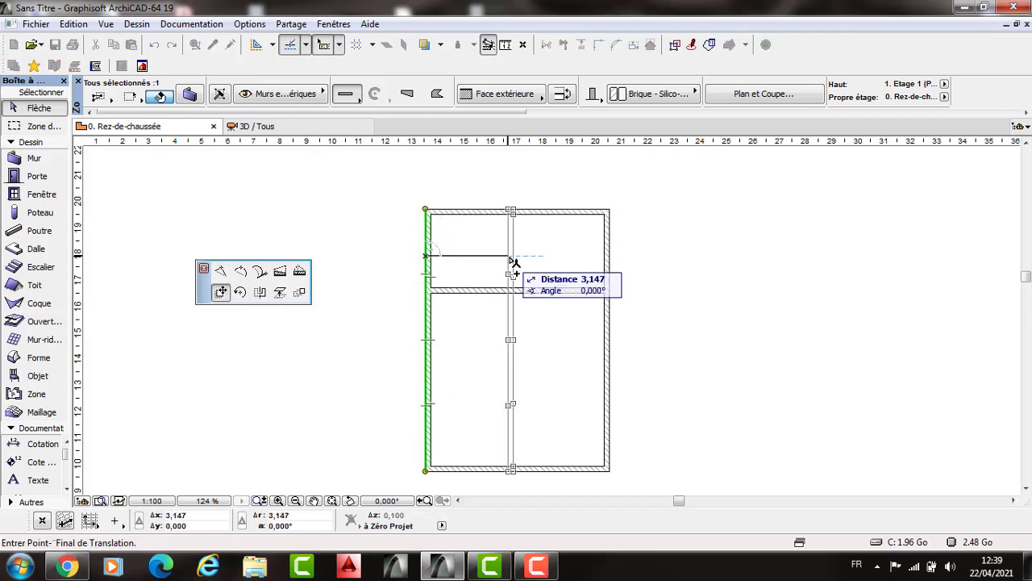
pyautogui.press('ctrl')
pyautogui.click(538, 311)
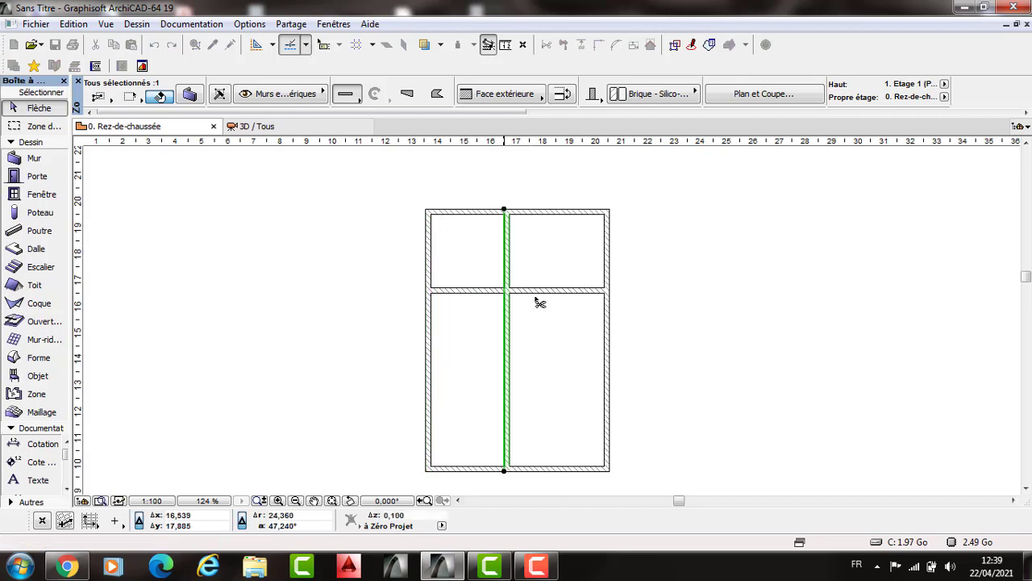
# Step: Trim the excess of both partitions beyond their crossing so they enclose only the upper-left room
pyautogui.press('Escape')
pyautogui.hotkey('ctrl', 'z')
pyautogui.hotkey('ctrl', 'z')
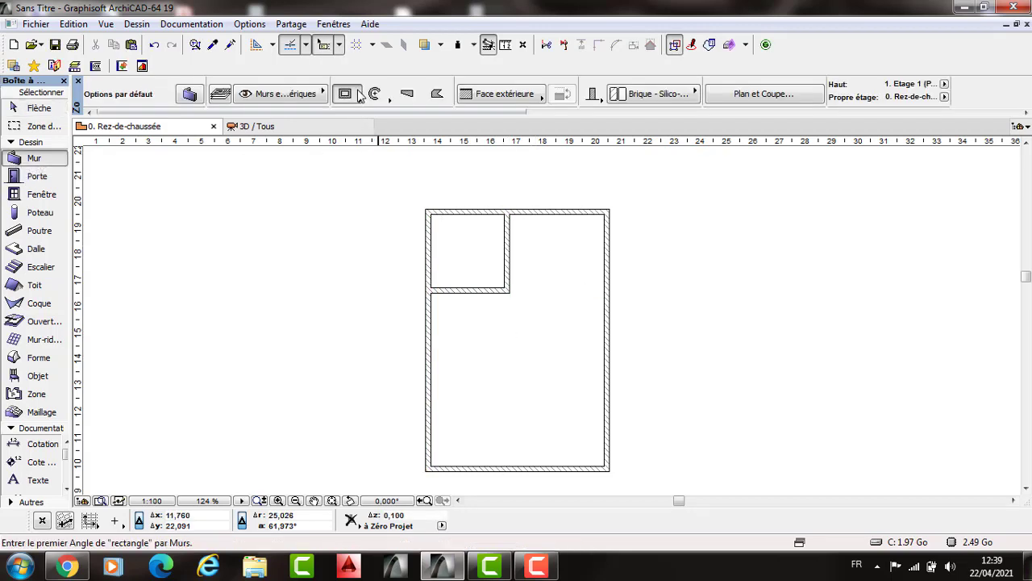
# Step: Draw a straight wall 0.1 thick and 3.6 m long along the upper exterior wall's inner face, right of the upper-left room
pyautogui.click(357, 92)
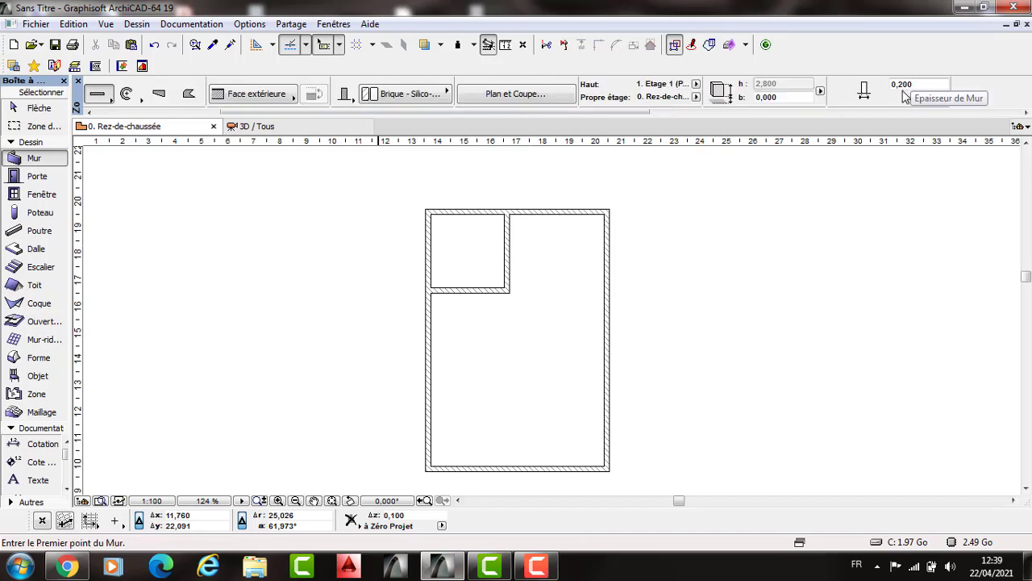
pyautogui.doubleClick(901, 84)
pyautogui.write('1')
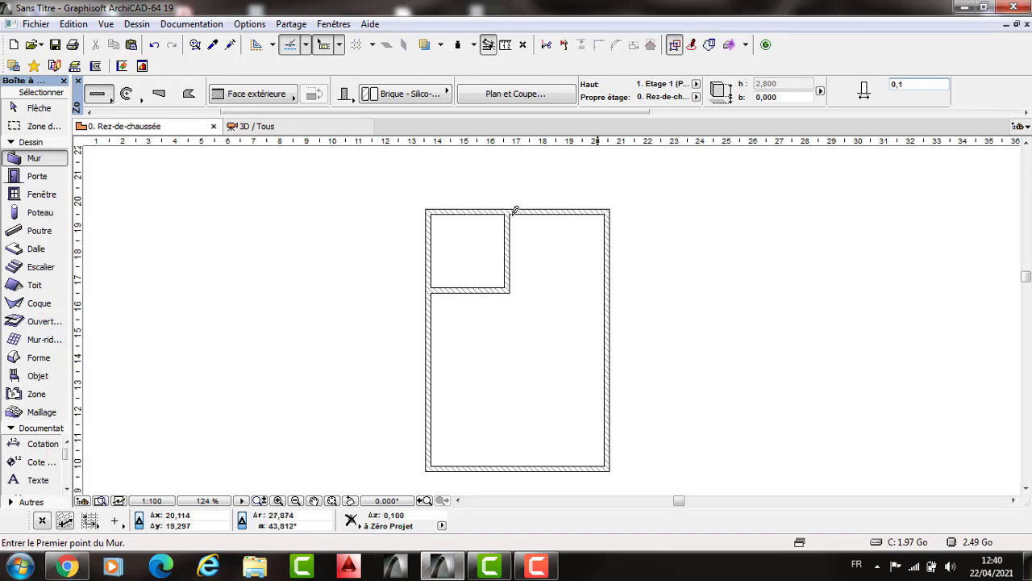
pyautogui.click(511, 211)
pyautogui.scroll(3, 509, 210)
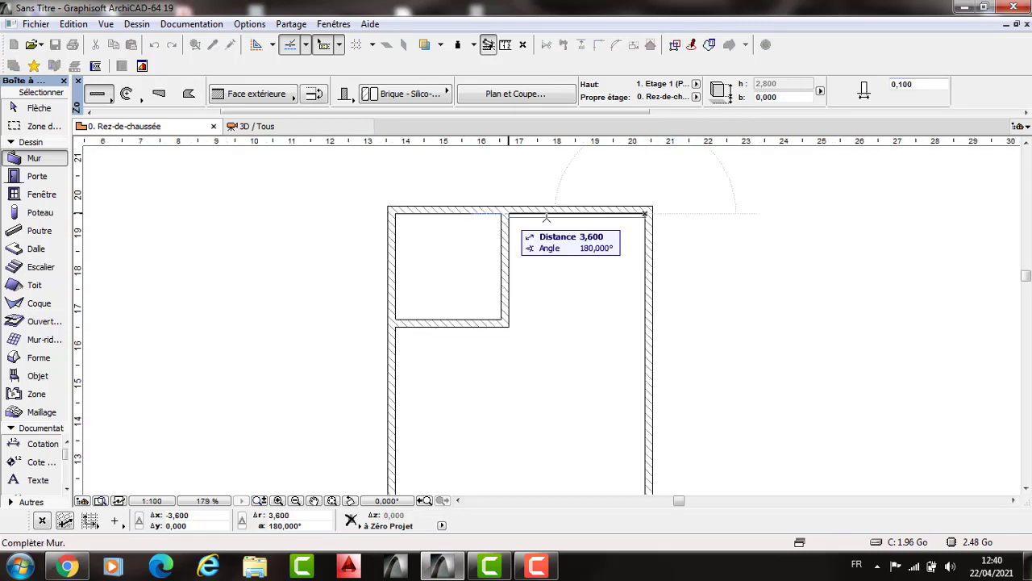
pyautogui.click(560, 221)
pyautogui.press('Escape')
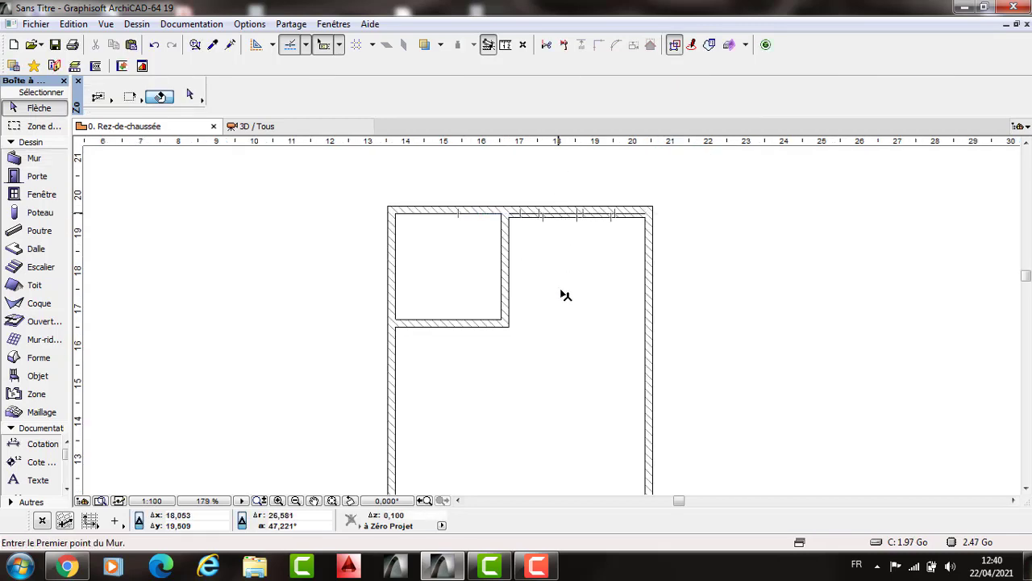
# Step: Move the new 0.1 thick horizontal wall 3.7 m downward
pyautogui.moveTo(558, 213); pyautogui.dragTo(565, 295)
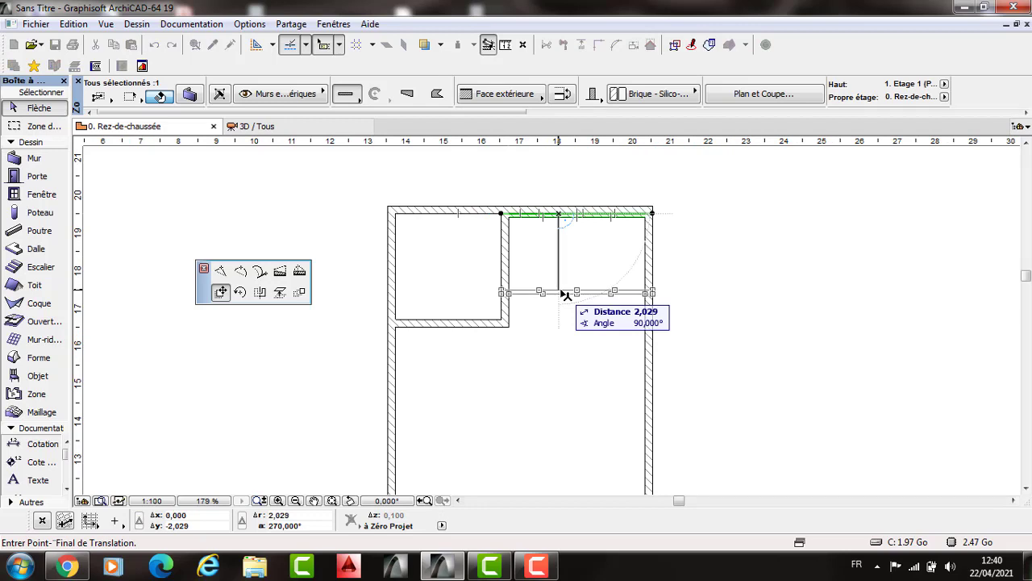
pyautogui.write('3,7')
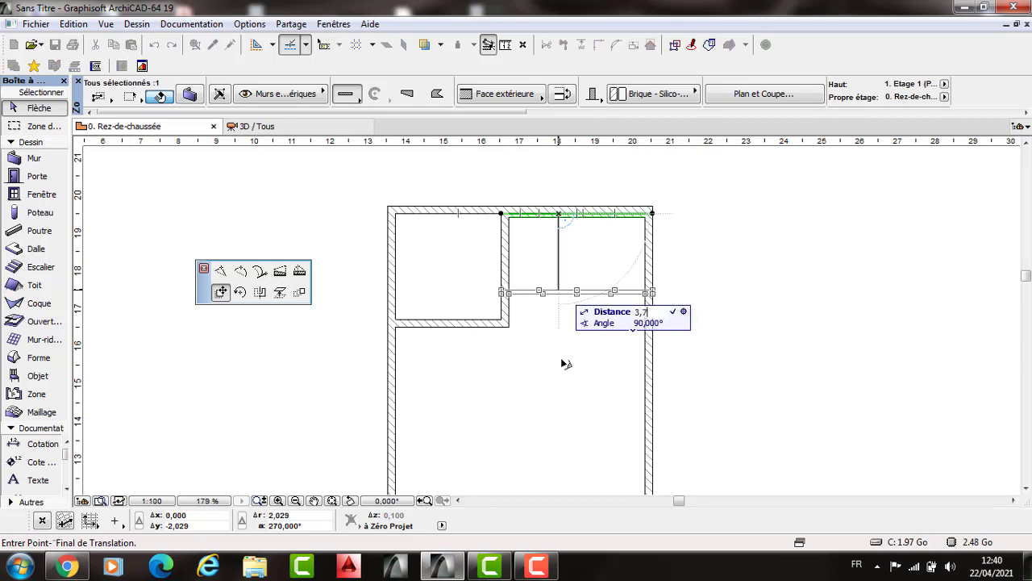
pyautogui.press('Return')
# Step: Copy the moved horizontal partition 1.8 m downward
pyautogui.keyDown('ctrl'); pyautogui.moveTo(560, 353); pyautogui.dragTo(567, 396); pyautogui.keyUp('ctrl')
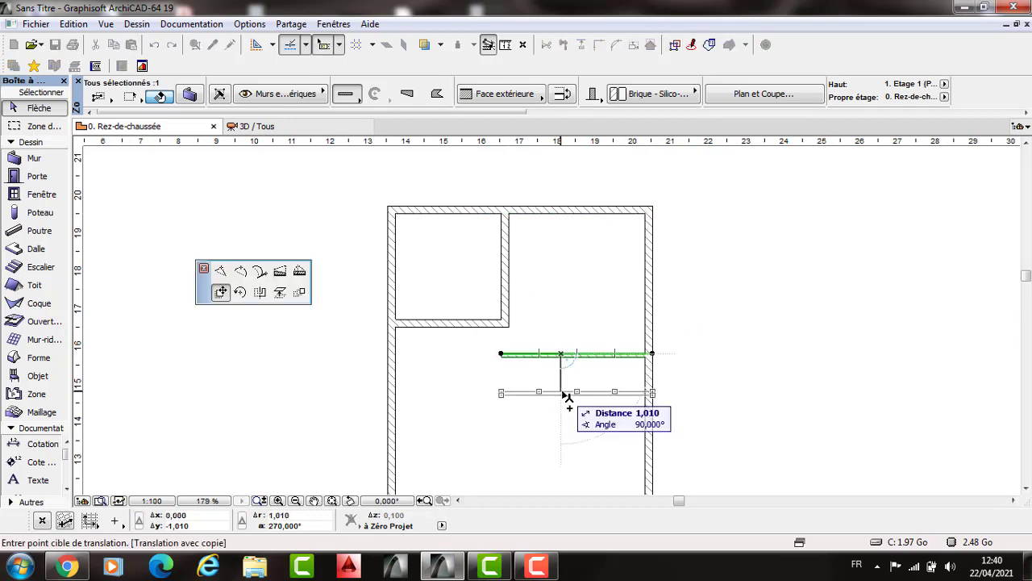
pyautogui.write('1,')
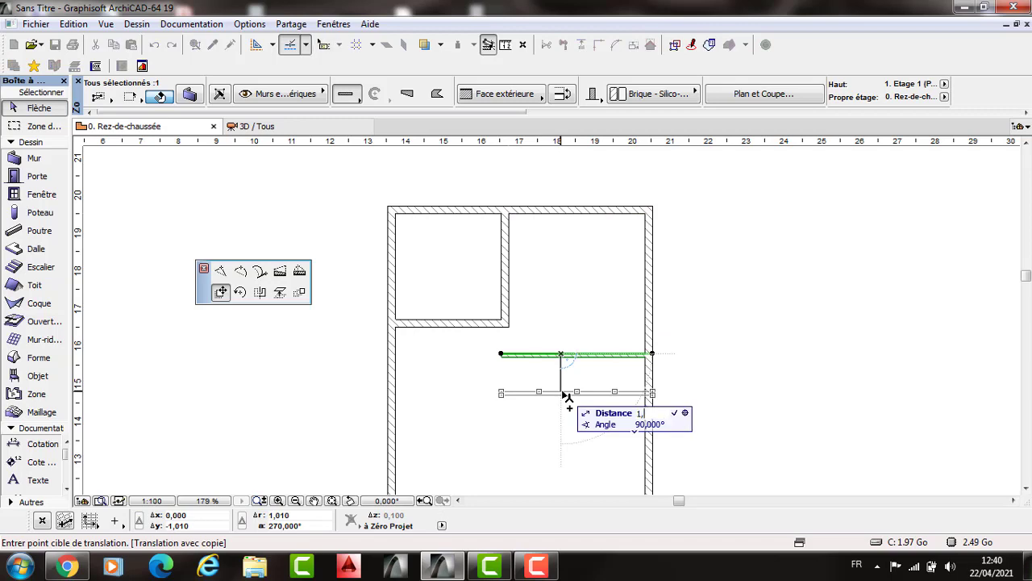
pyautogui.write('8')
pyautogui.press('Return')
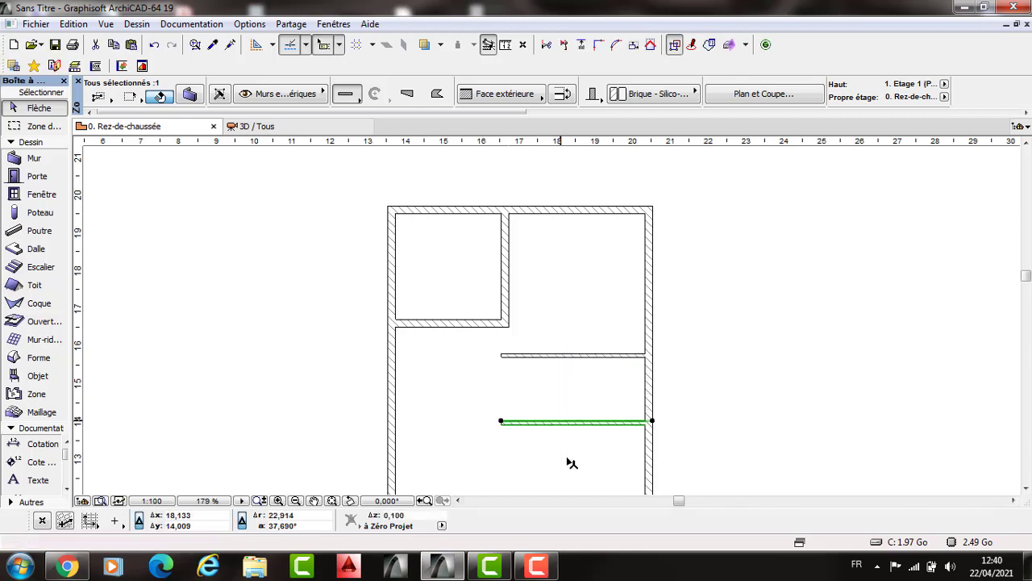
# Step: Copy the lower of the two thin horizontal partitions 1 m downward
pyautogui.click(567, 420)
pyautogui.press('ctrl')
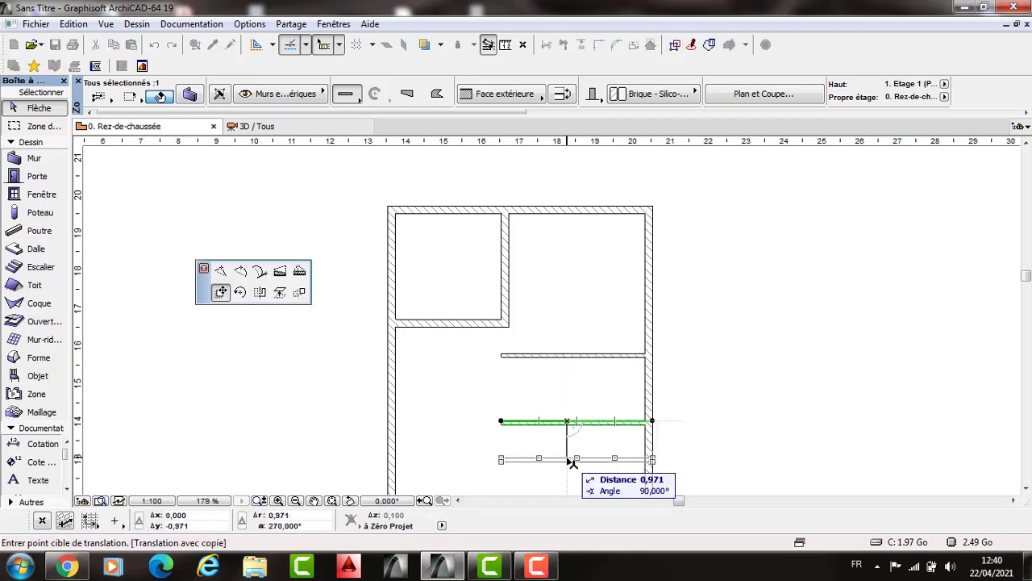
pyautogui.write('1')
pyautogui.press('Return')
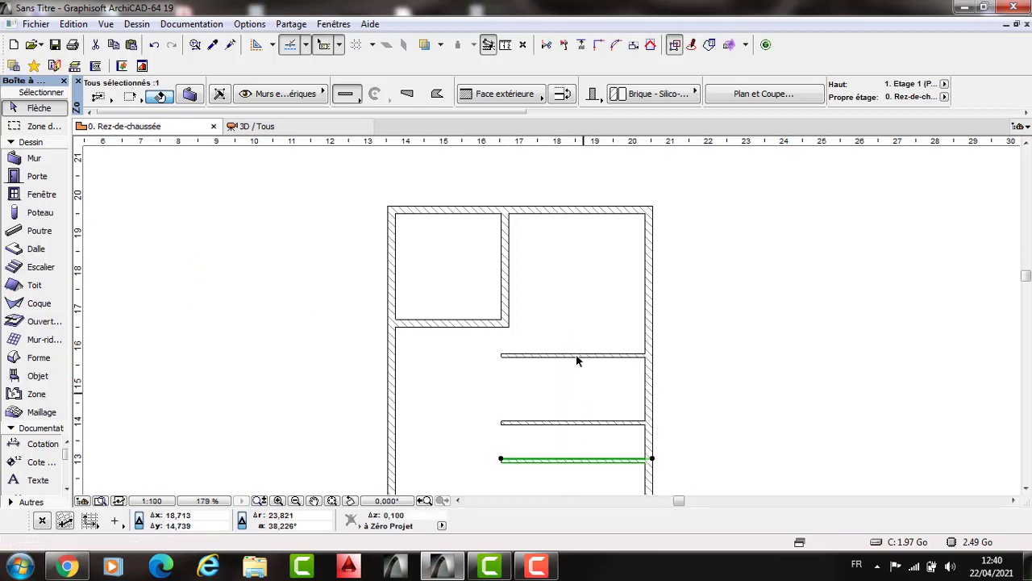
pyautogui.press('Escape')
# Step: Draw a 2.7 m vertical partition along the right exterior wall's inner face, with the reference line on the interior face, down to the lowest partition
pyautogui.scroll(-1, 624, 318)
pyautogui.press('w')
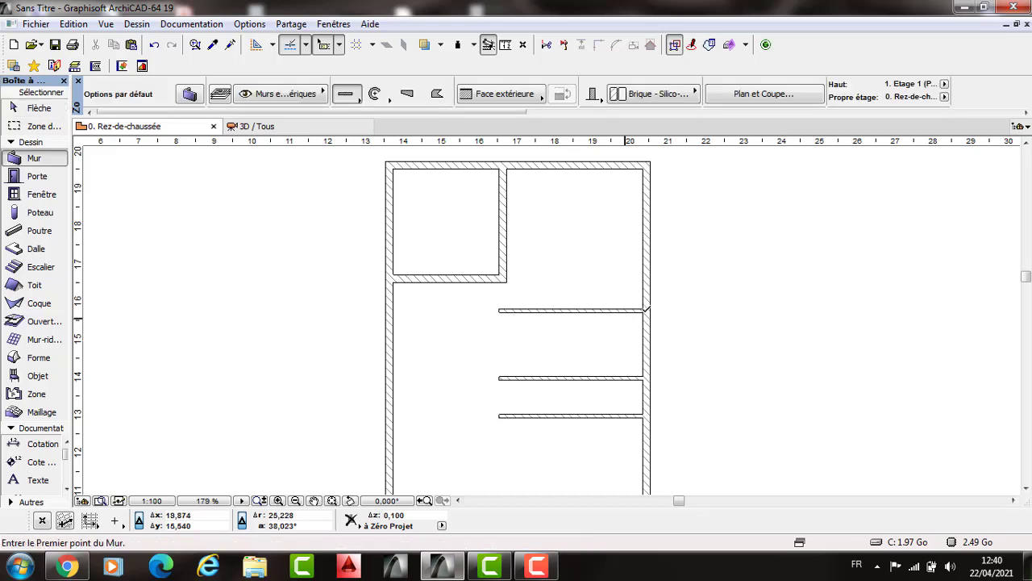
pyautogui.click(643, 312)
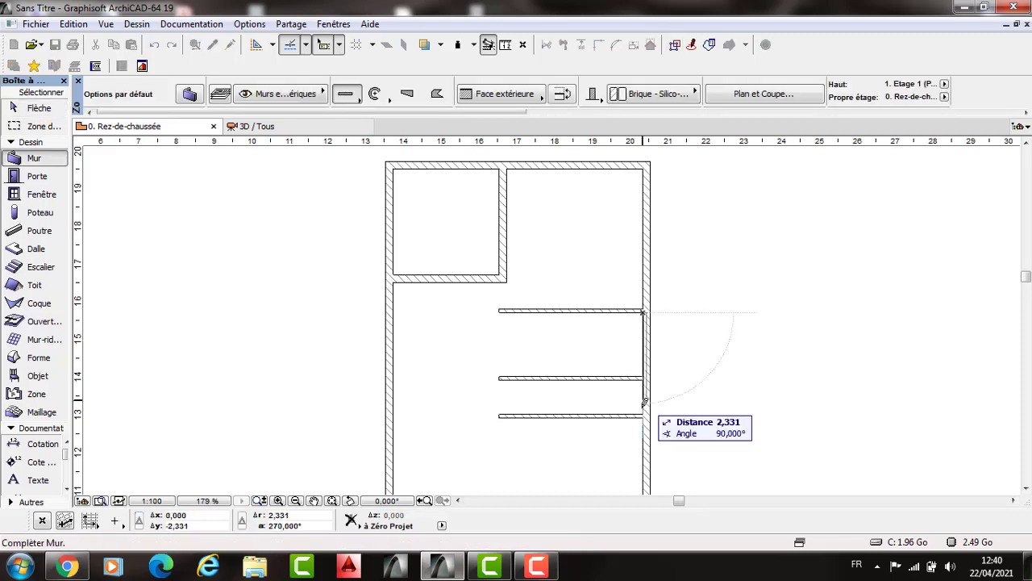
pyautogui.press('c')
pyautogui.press('c')
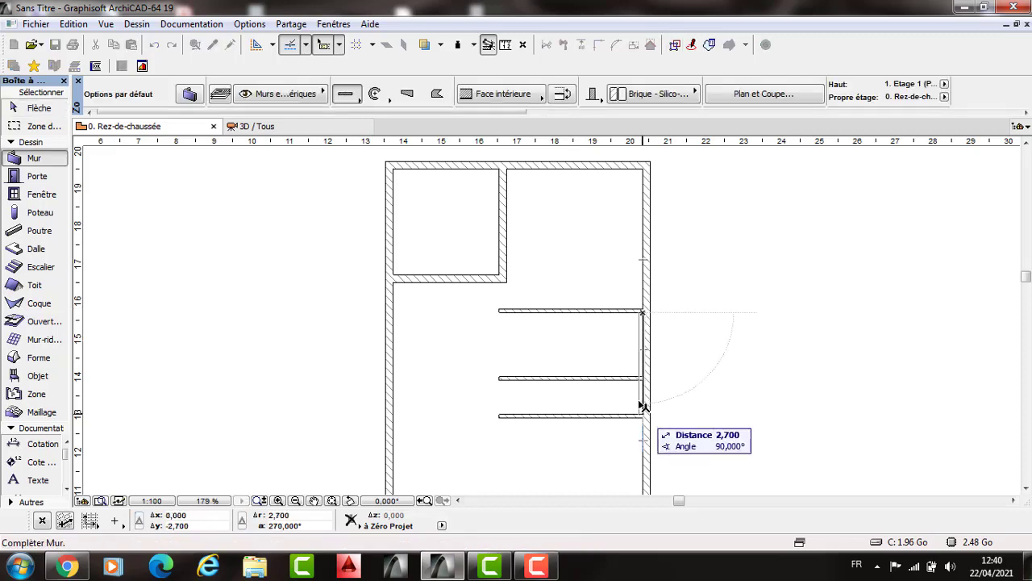
pyautogui.click(641, 403)
# Step: Move the new vertical partition 2 m to the left across the three horizontal partitions
pyautogui.moveTo(640, 400); pyautogui.dragTo(595, 402)
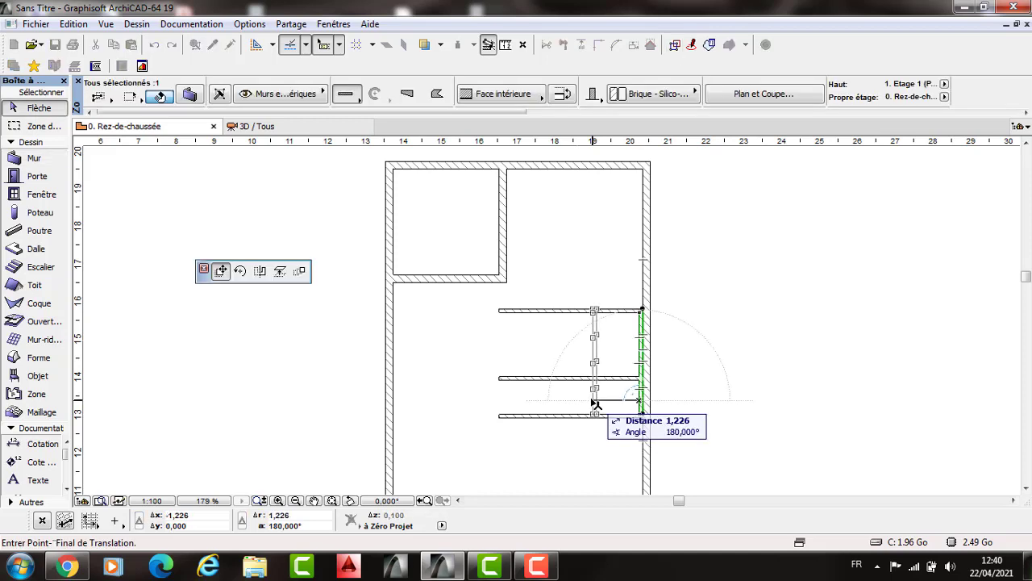
pyautogui.write('2')
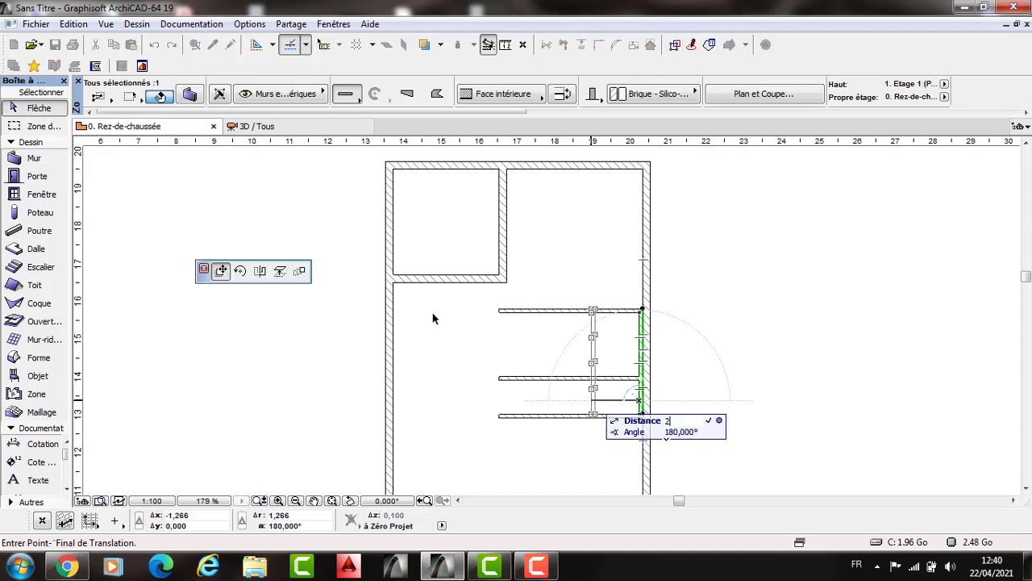
pyautogui.press('Return')
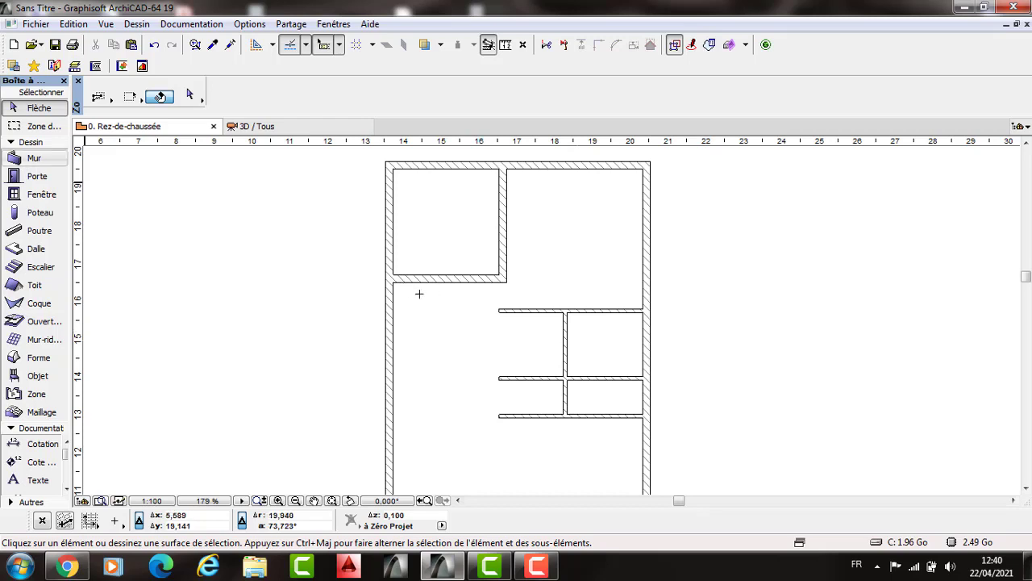
# Step: Draw a 3 m thin wall along the underside of the upper-left room and move it 2.5 m downward
pyautogui.click(506, 276)
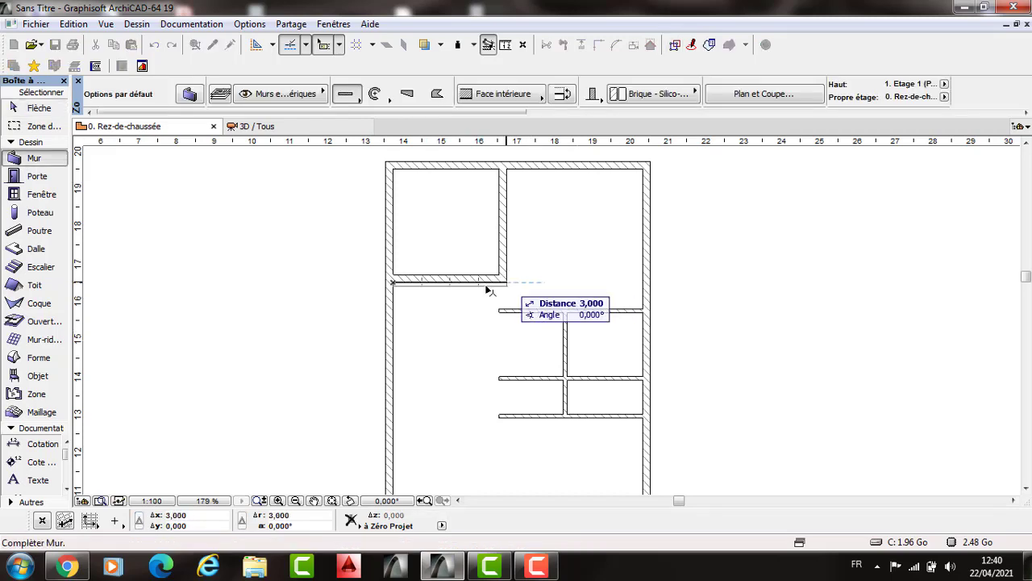
pyautogui.click(485, 287)
pyautogui.keyDown('shift'); pyautogui.moveTo(486, 286); pyautogui.dragTo(485, 372); pyautogui.keyUp('shift')
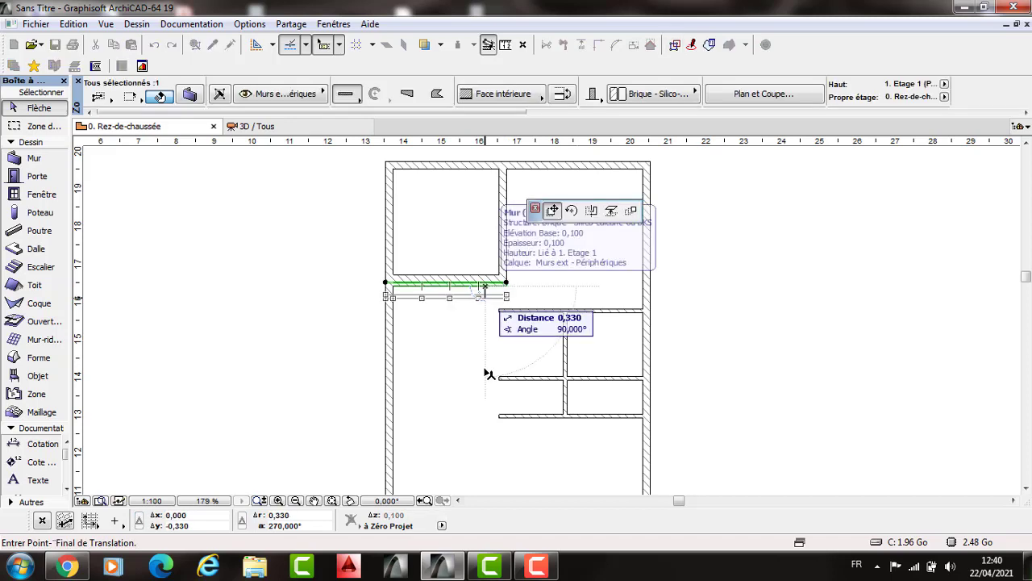
pyautogui.write('2')
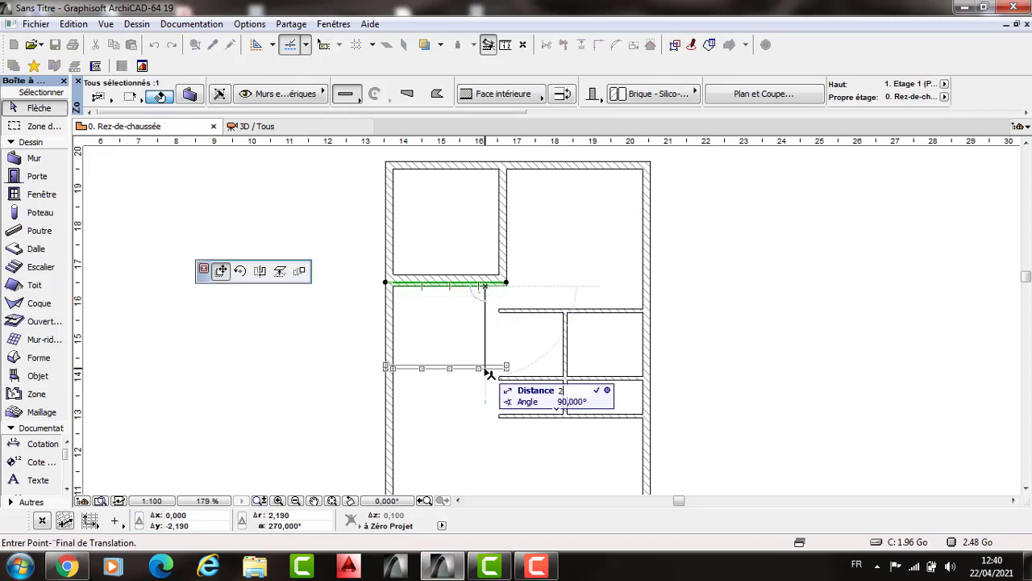
pyautogui.write(',5')
pyautogui.press('Return')
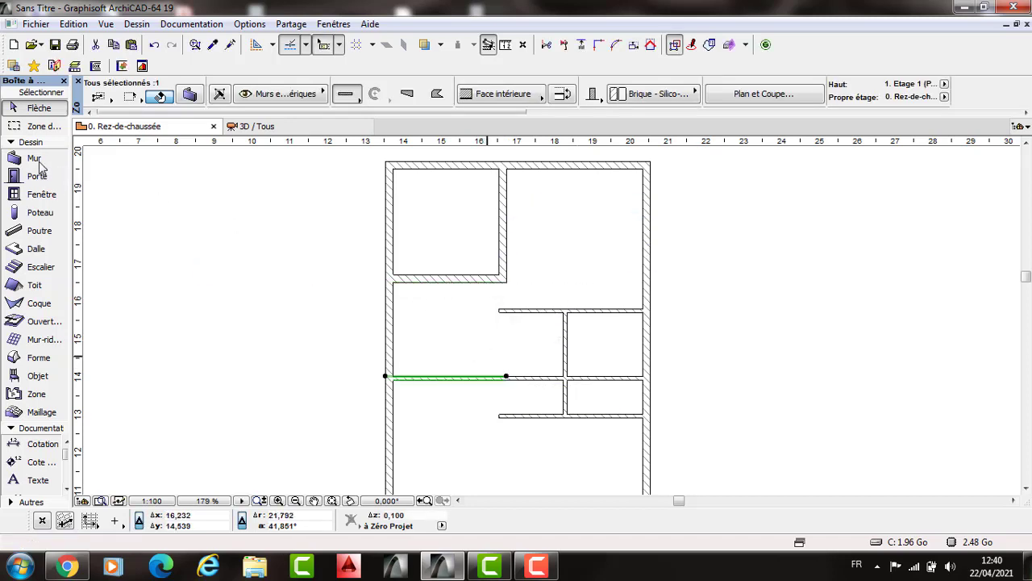
# Step: Draw a 2.5 m vertical partition from the upper-left room's lower-right corner down to the moved horizontal partition
pyautogui.press('Escape')
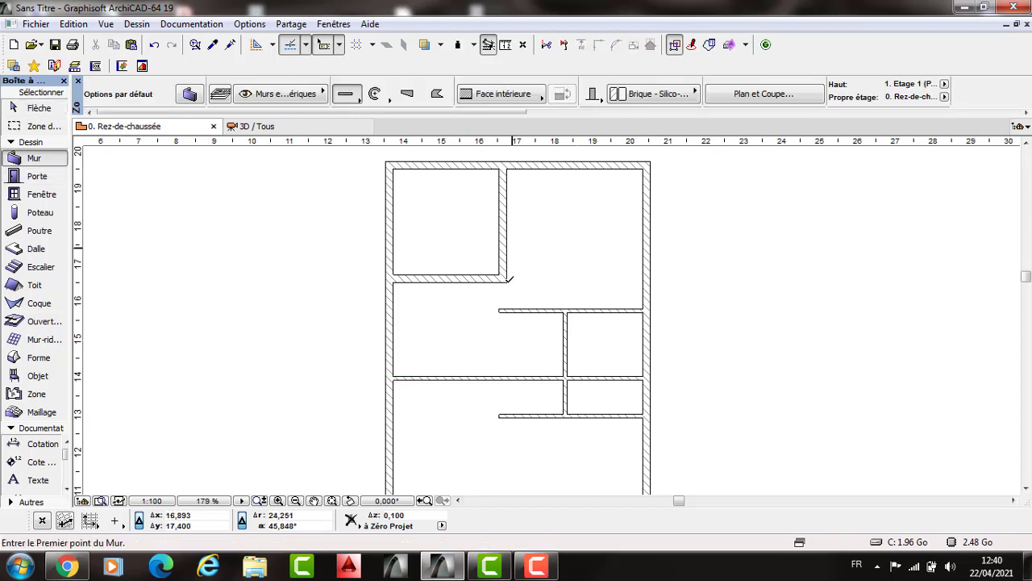
pyautogui.click(505, 283)
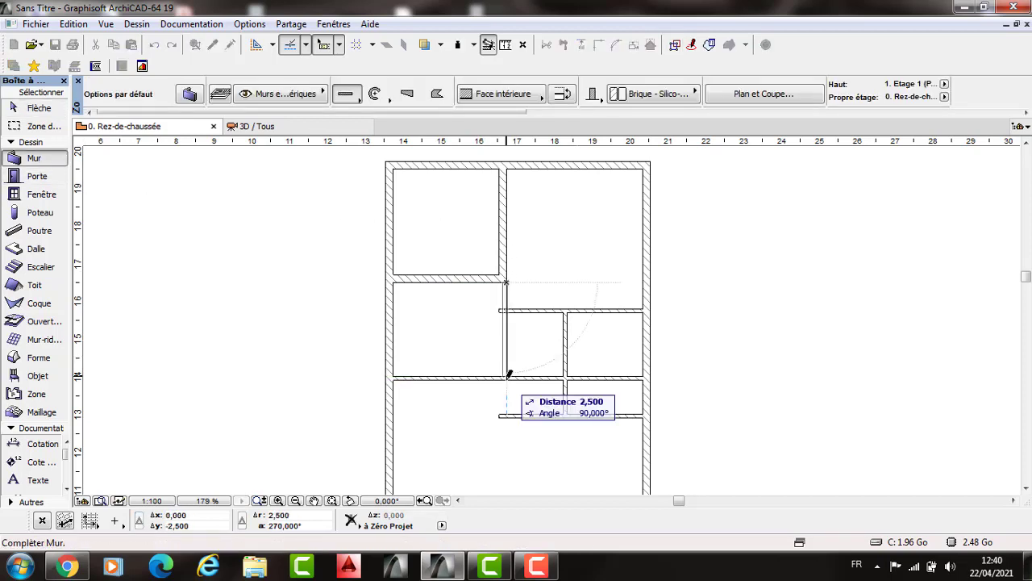
pyautogui.click(506, 375)
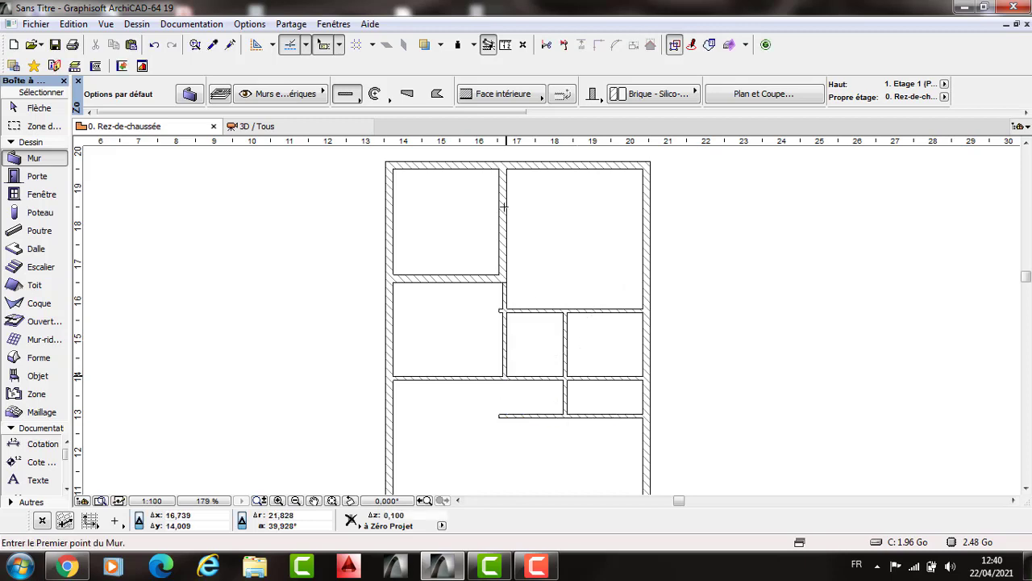
# Step: Trim the stub of the upper thin partition past the new vertical wall and the middle partition's pieces between the two vertical partitions
pyautogui.scroll(-2, 522, 196)
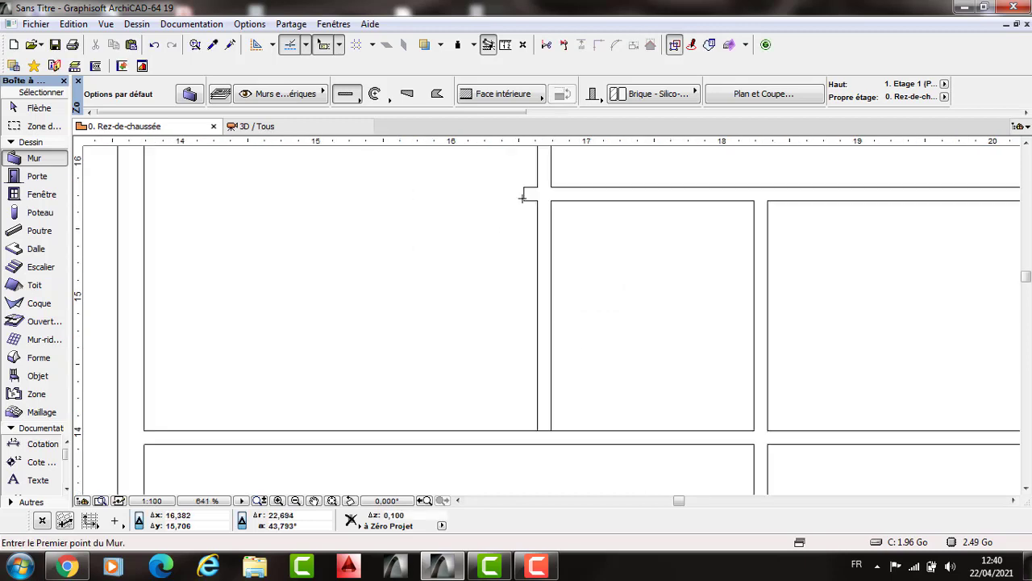
pyautogui.scroll(4, 525, 195)
pyautogui.scroll(-2, 524, 291)
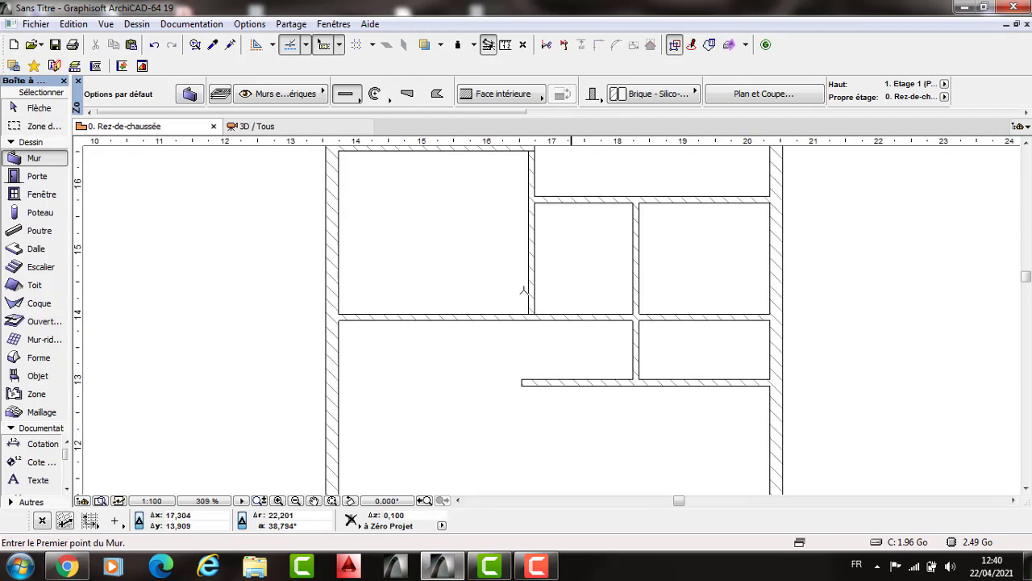
pyautogui.scroll(2, 528, 329)
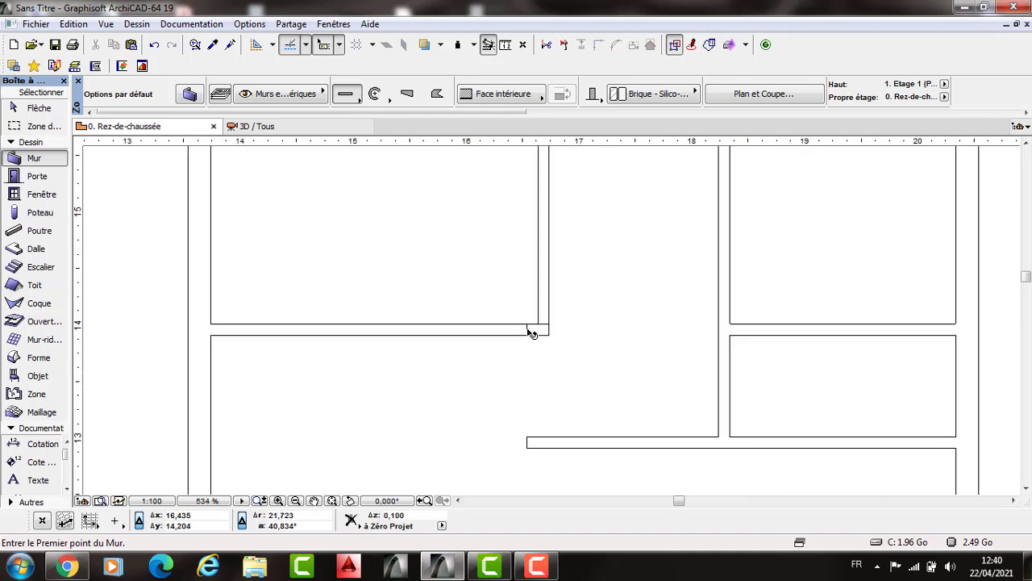
pyautogui.keyDown('shift'); pyautogui.click(529, 330); pyautogui.keyUp('shift')
pyautogui.press('Delete')
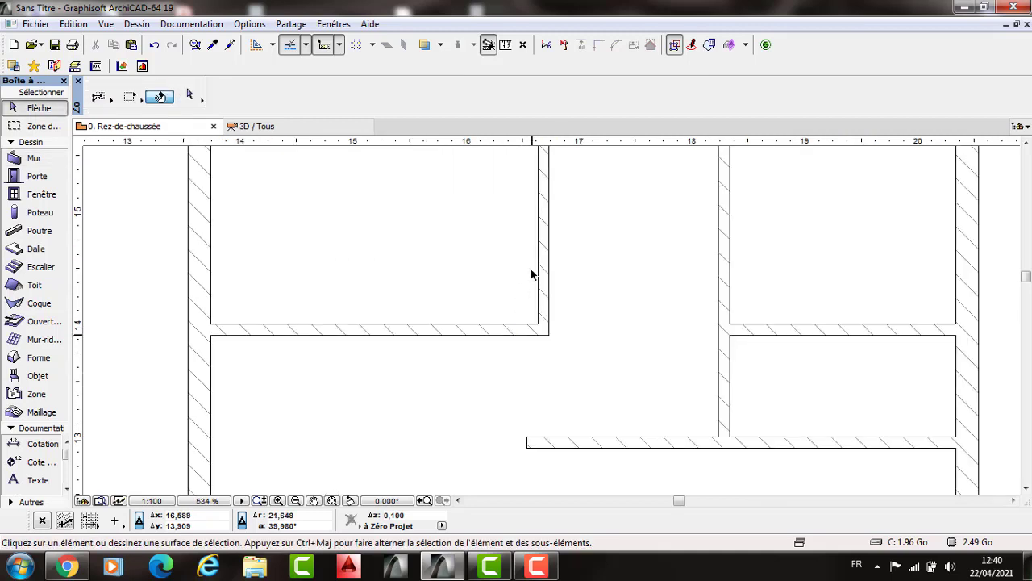
# Step: Intersect the thin vertical partition with the lower wall of the upper-left room to join them at the corner
pyautogui.scroll(-2, 545, 256)
pyautogui.click(537, 240)
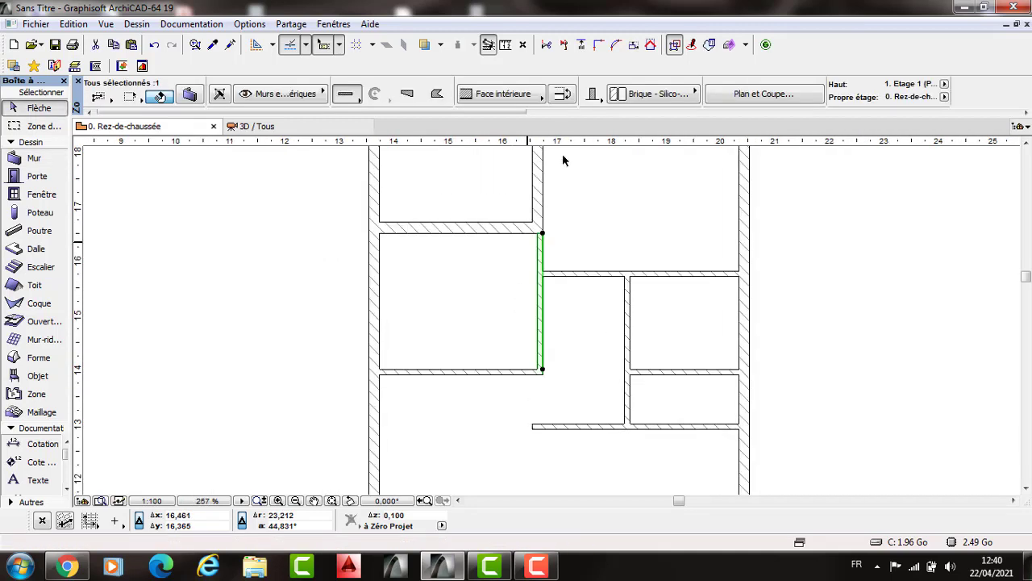
pyautogui.keyDown('shift'); pyautogui.click(516, 229); pyautogui.keyUp('shift')
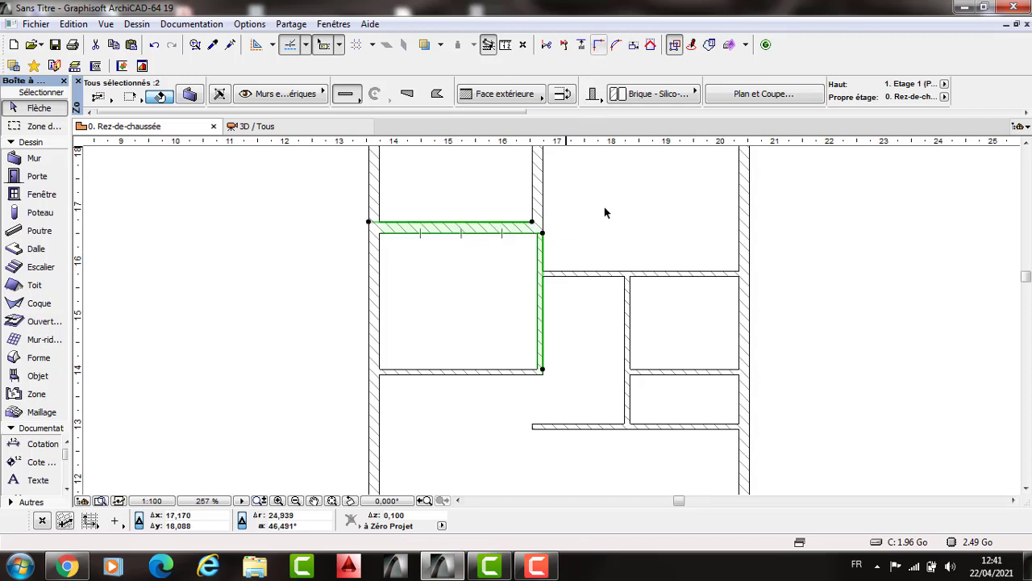
pyautogui.scroll(-1, 568, 256)
pyautogui.click(587, 288)
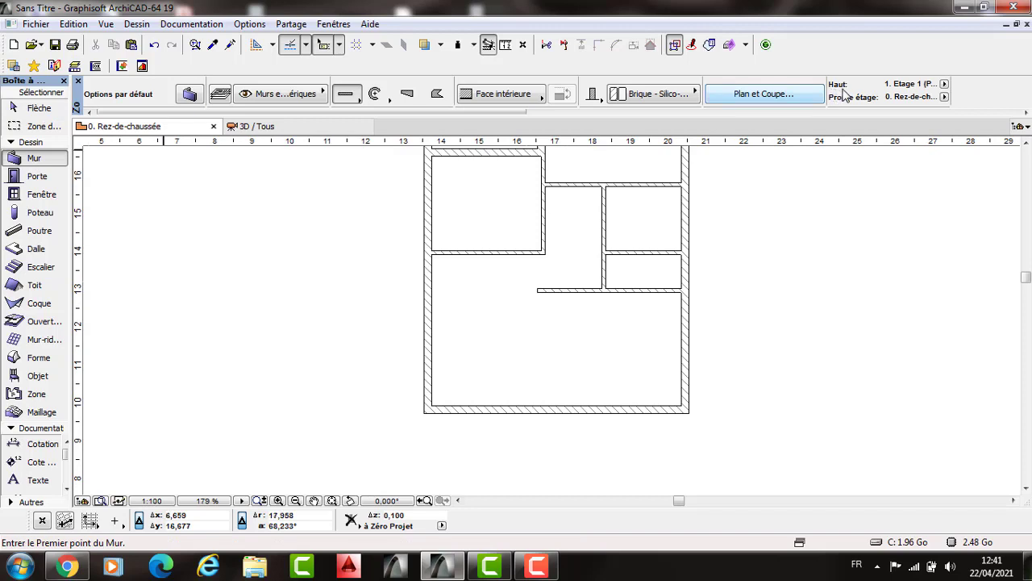
# Step: Draw a wall 0.2 thick and 4 m long down the left exterior wall's inner face in the lower room, referenced on the exterior face
pyautogui.scroll(-2, 808, 84)
pyautogui.scroll(-1, 776, 84)
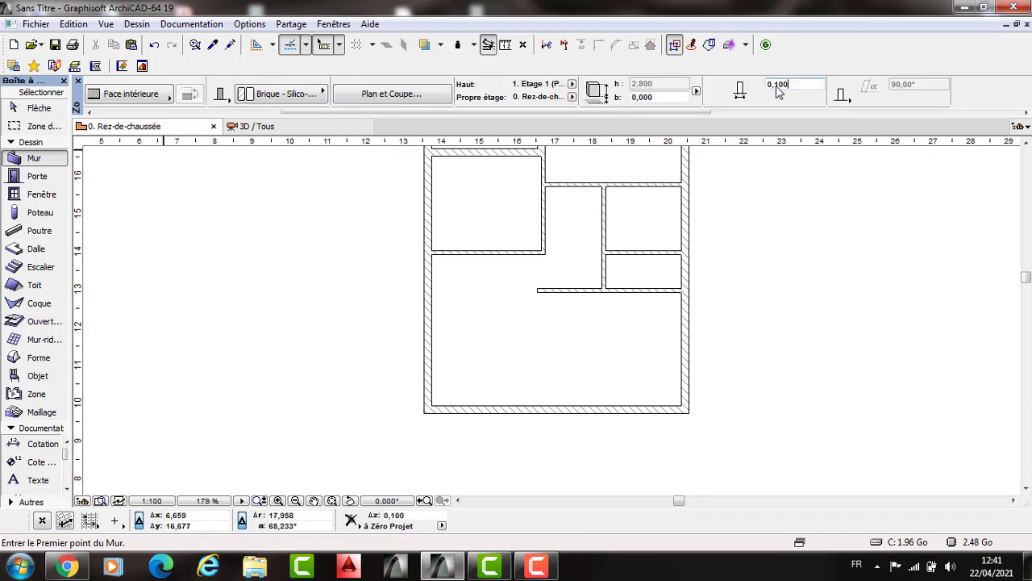
pyautogui.doubleClick(776, 84)
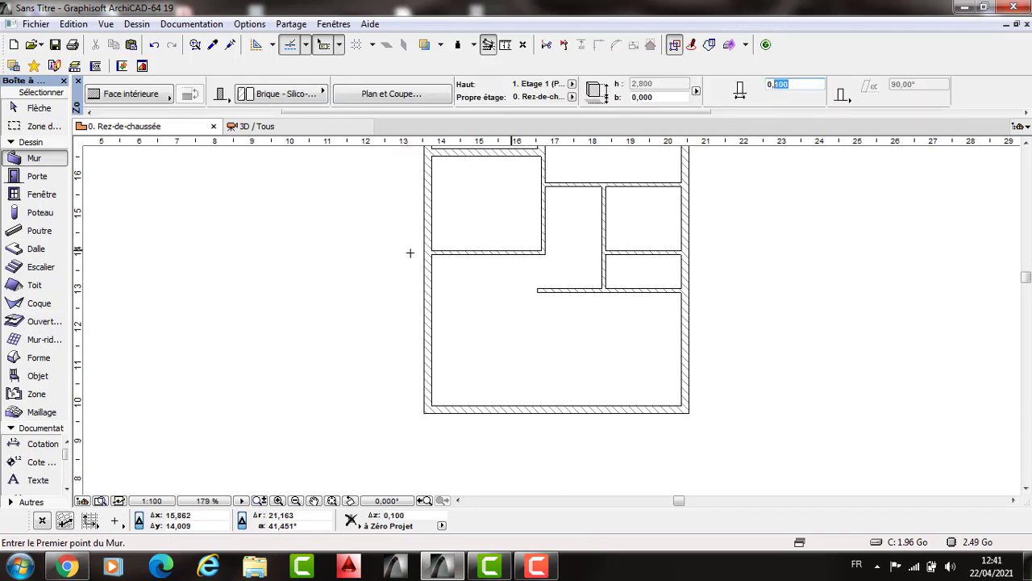
pyautogui.write('200')
pyautogui.click(435, 398)
pyautogui.press('c')
pyautogui.click(433, 404)
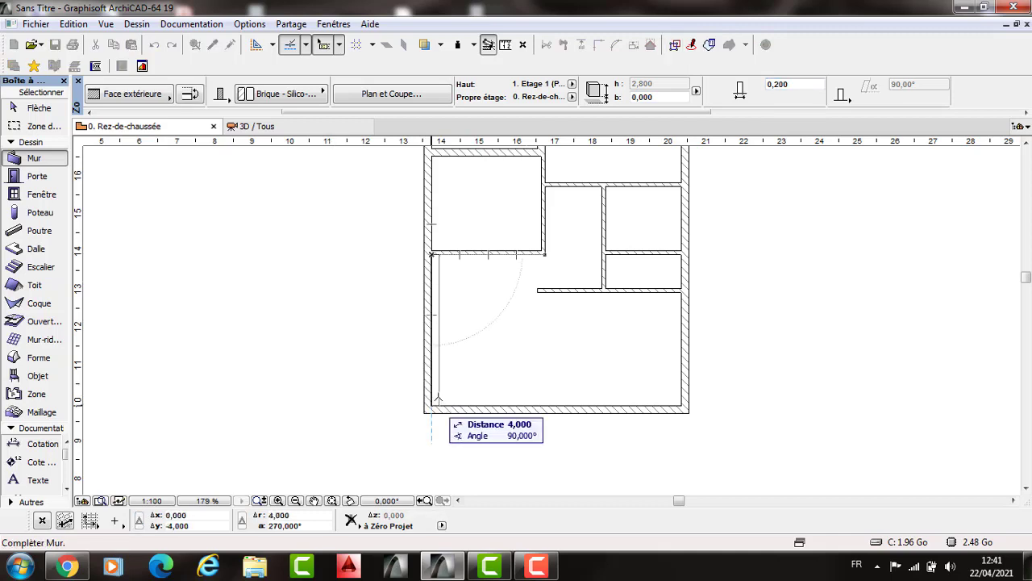
pyautogui.keyDown('shift'); pyautogui.click(438, 379); pyautogui.keyUp('shift')
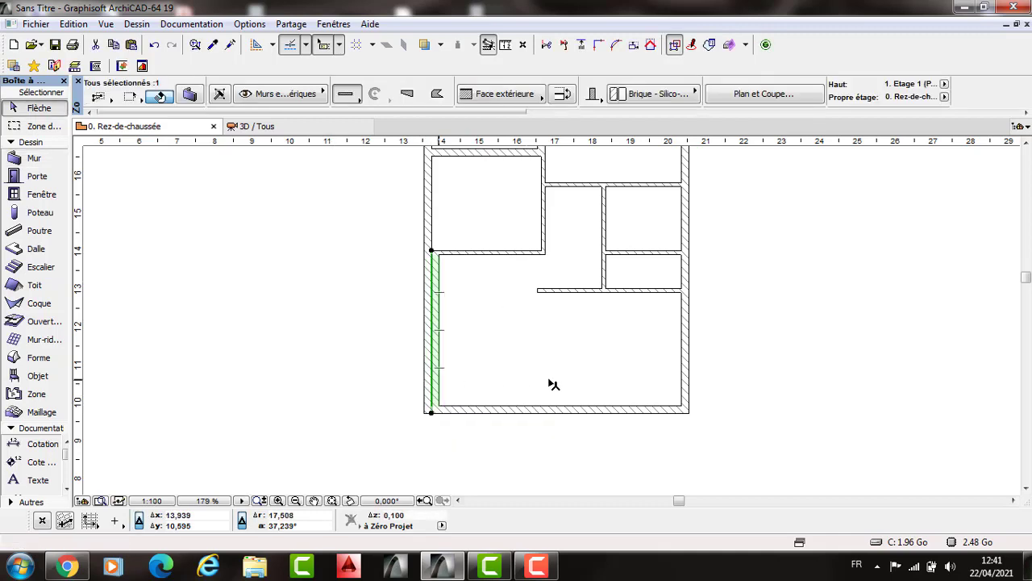
# Step: Move the 0.2-thick vertical wall of the lower room 2.1 m horizontally away from the left exterior wall
pyautogui.click(439, 379)
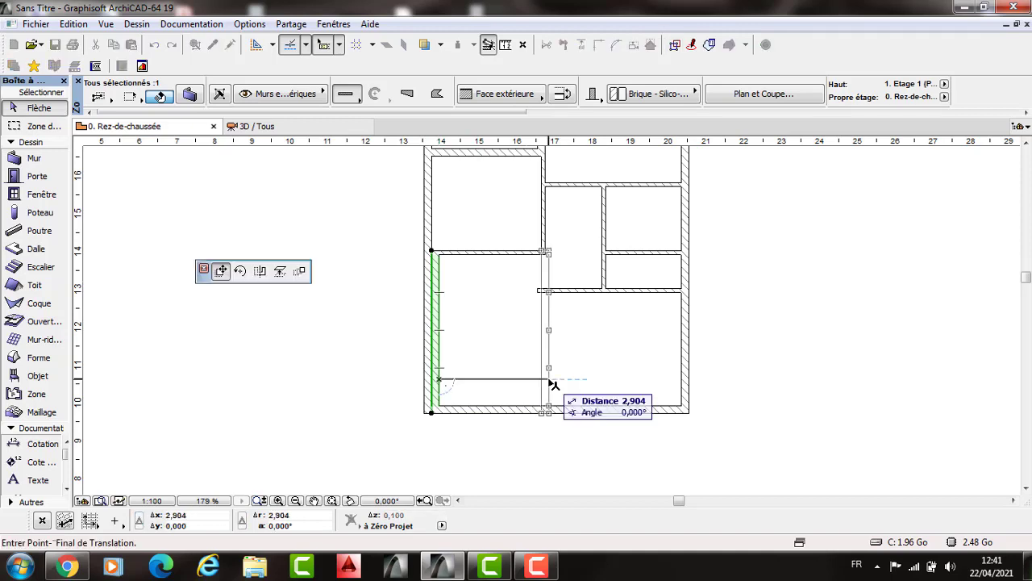
pyautogui.write('2')
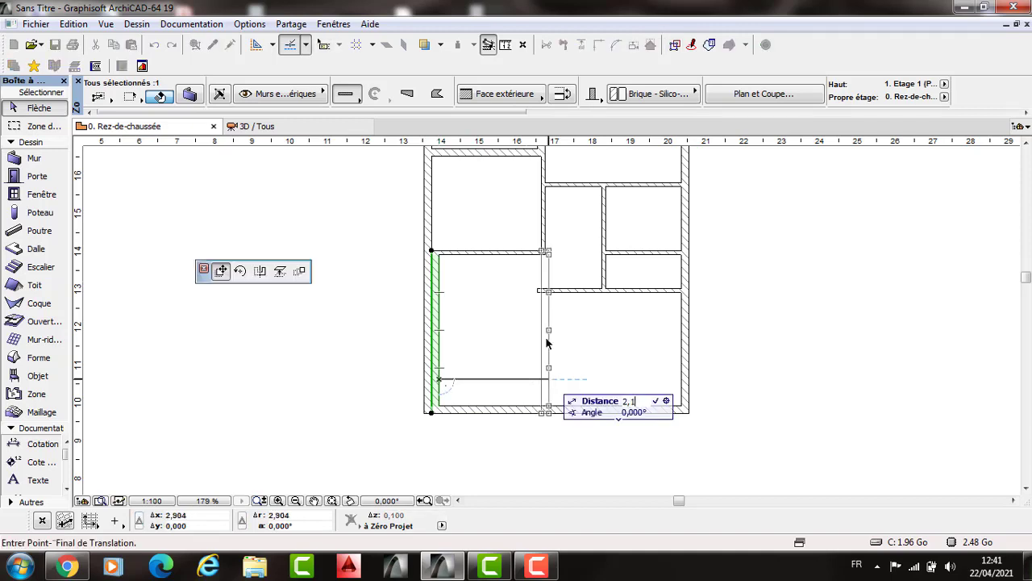
pyautogui.write(',1')
pyautogui.press('Return')
# Step: Stretch the free left end of the lower horizontal partition to meet the moved vertical wall
pyautogui.click(539, 290)
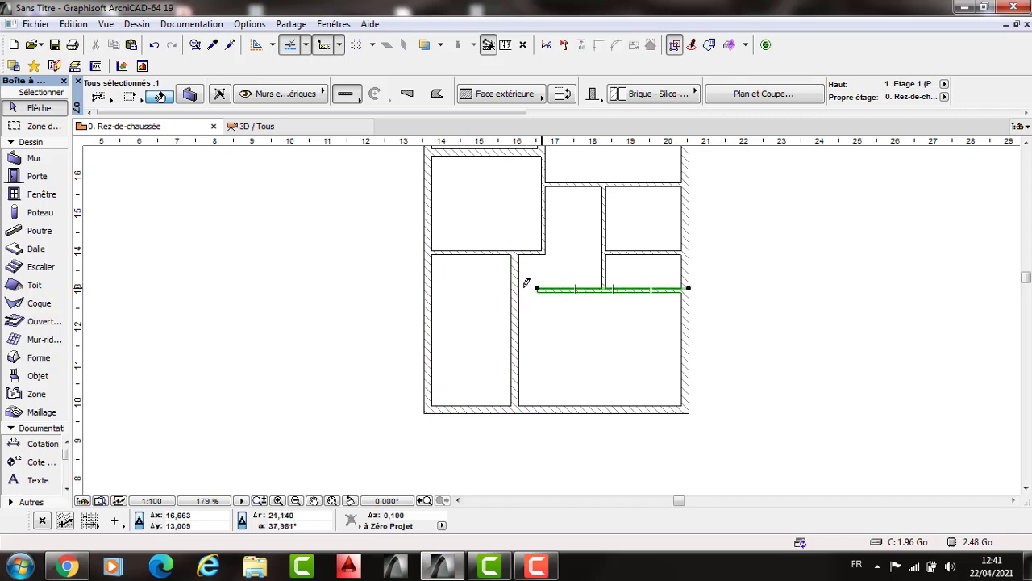
pyautogui.click(537, 288)
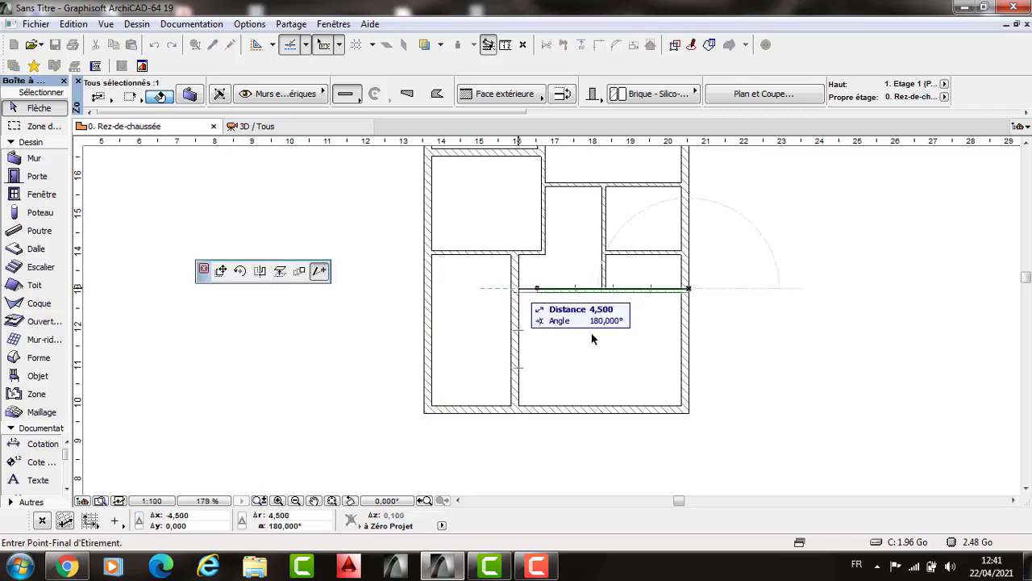
pyautogui.press('Return')
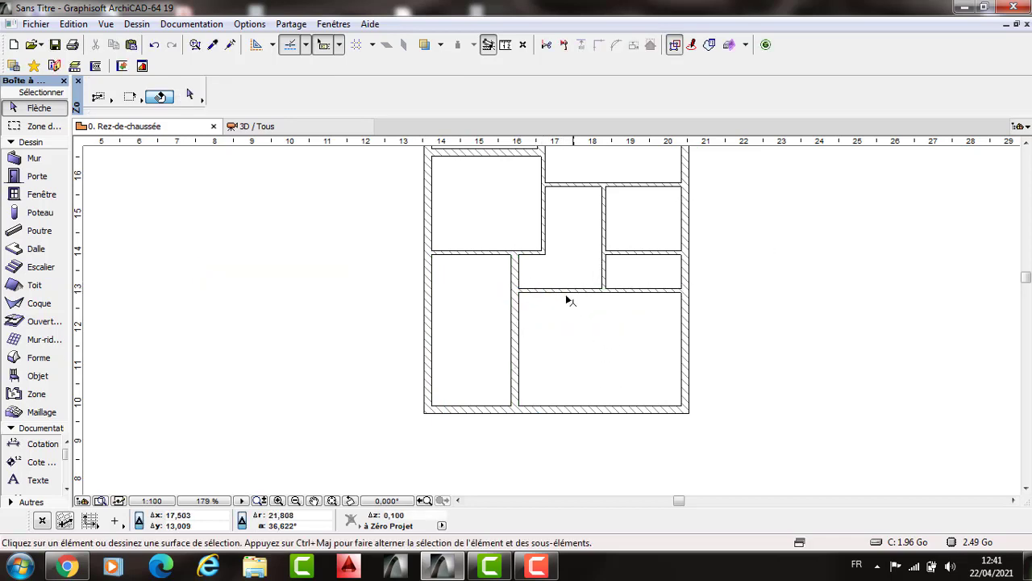
# Step: Configure the default hinged door, Porte 19, with the Style 4 leaf and the Poignée 6 handle
pyautogui.click(47, 181)
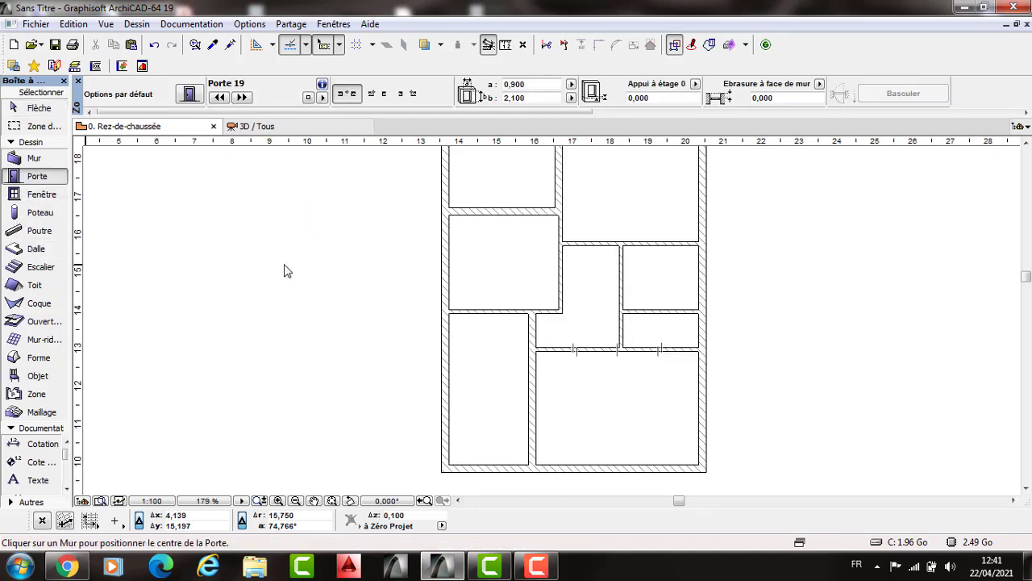
pyautogui.hotkey('ctrl', 't')
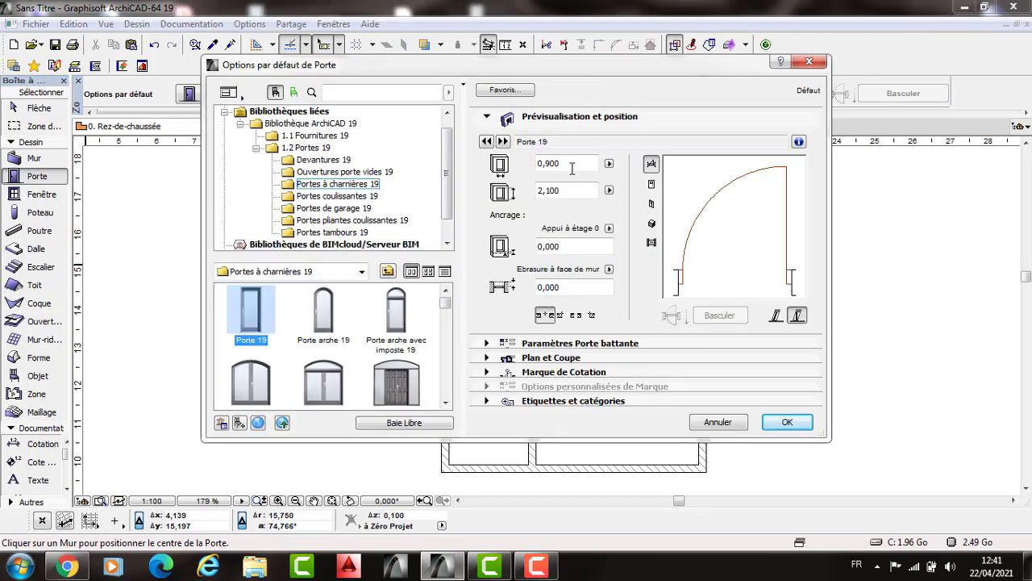
pyautogui.press('Tab')
pyautogui.press('Tab')
pyautogui.click(506, 343)
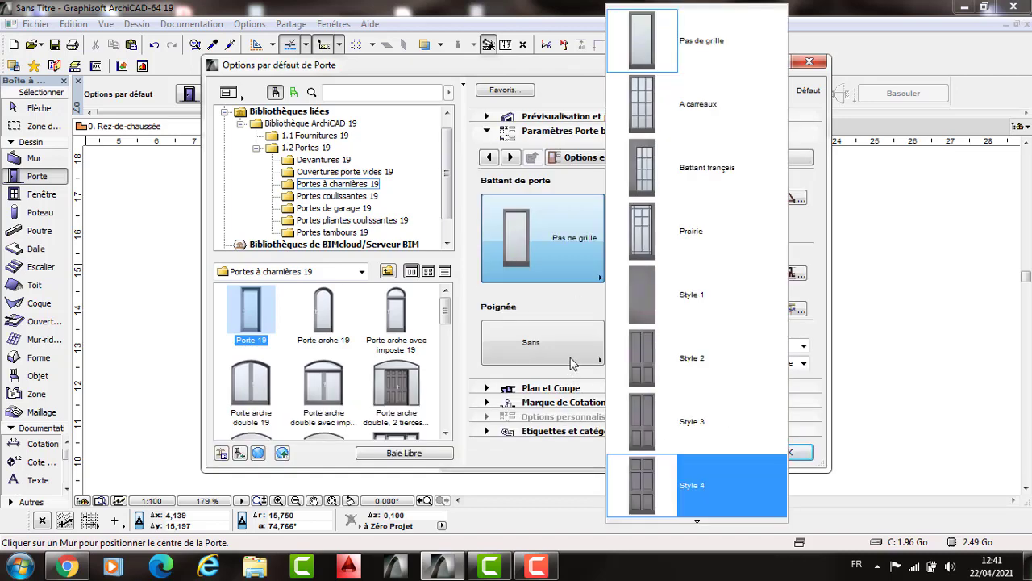
pyautogui.press('Return')
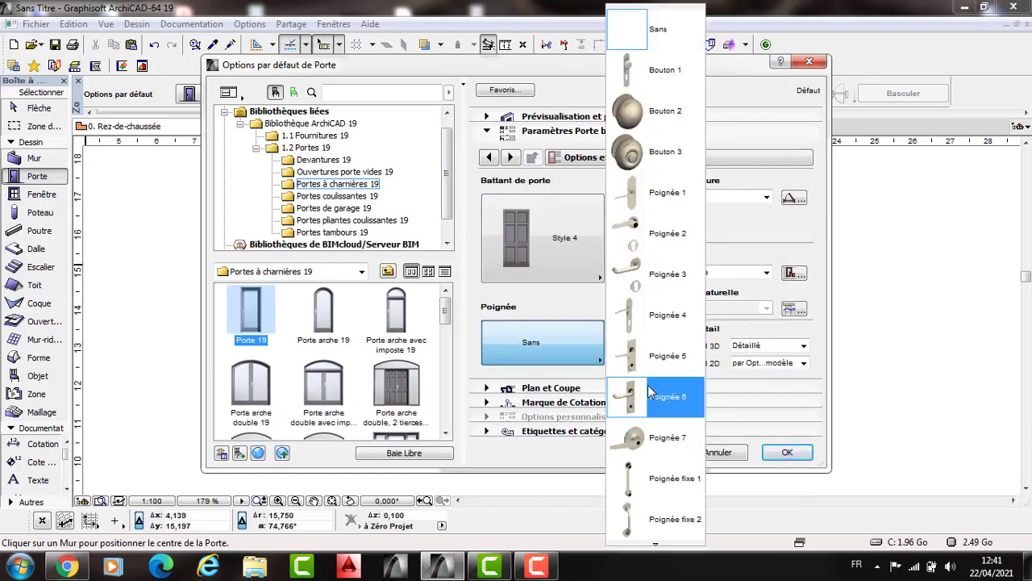
pyautogui.click(650, 386)
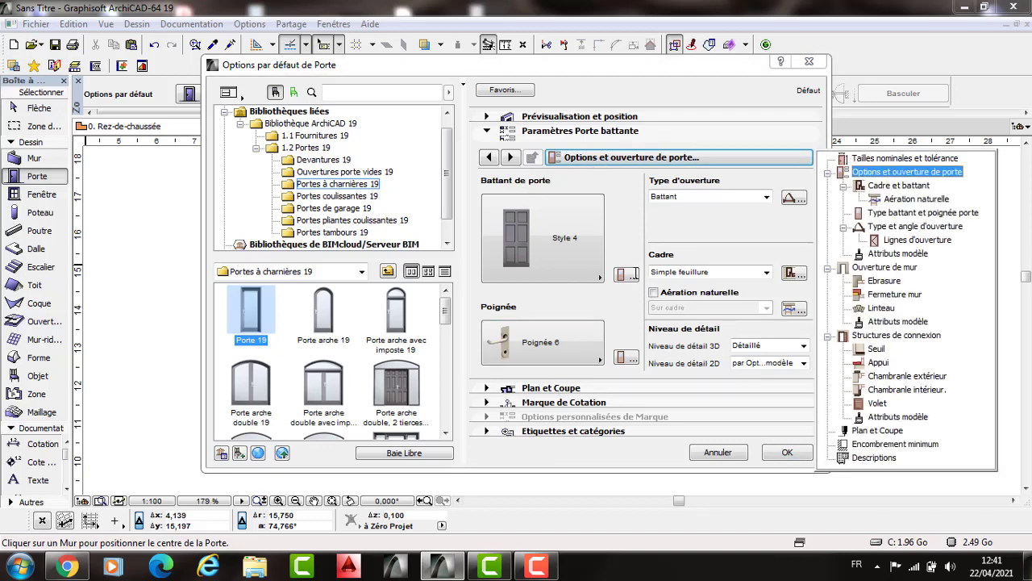
# Step: Turn off the exterior and interior casings (Chambranle extérieur and Chambranle intérieur) in the default door settings
pyautogui.click(633, 273)
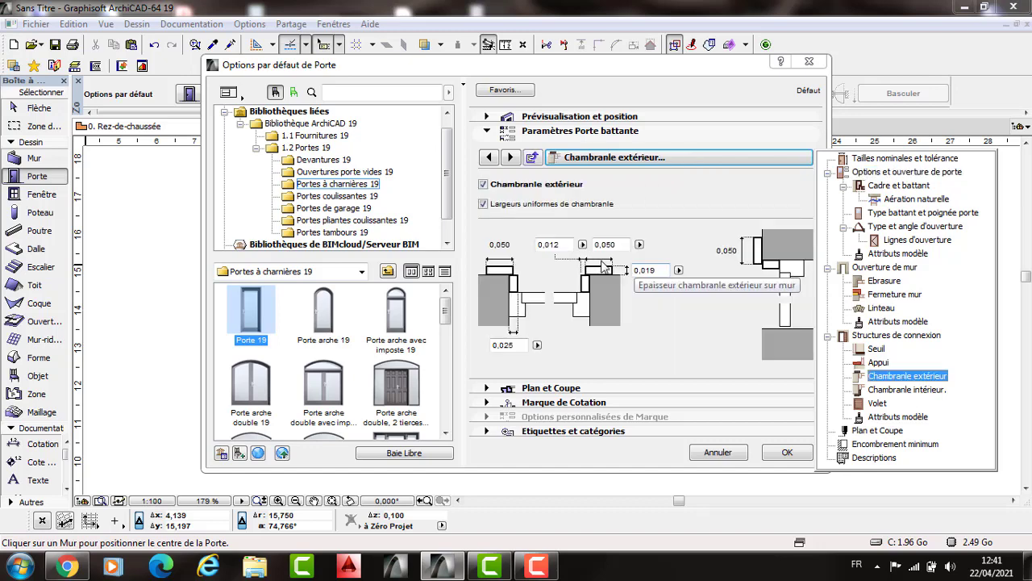
pyautogui.click(487, 188)
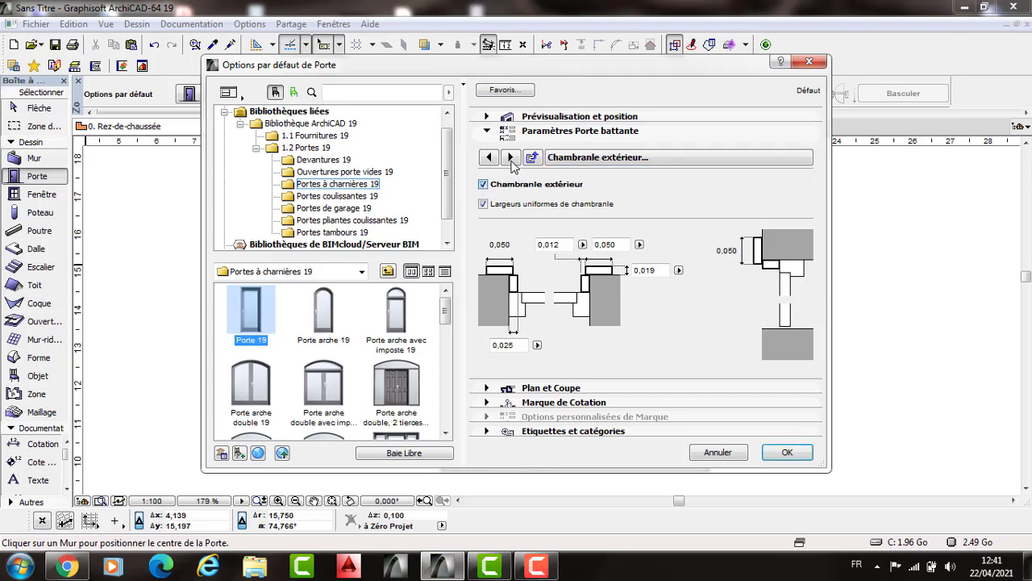
pyautogui.click(484, 184)
pyautogui.click(510, 157)
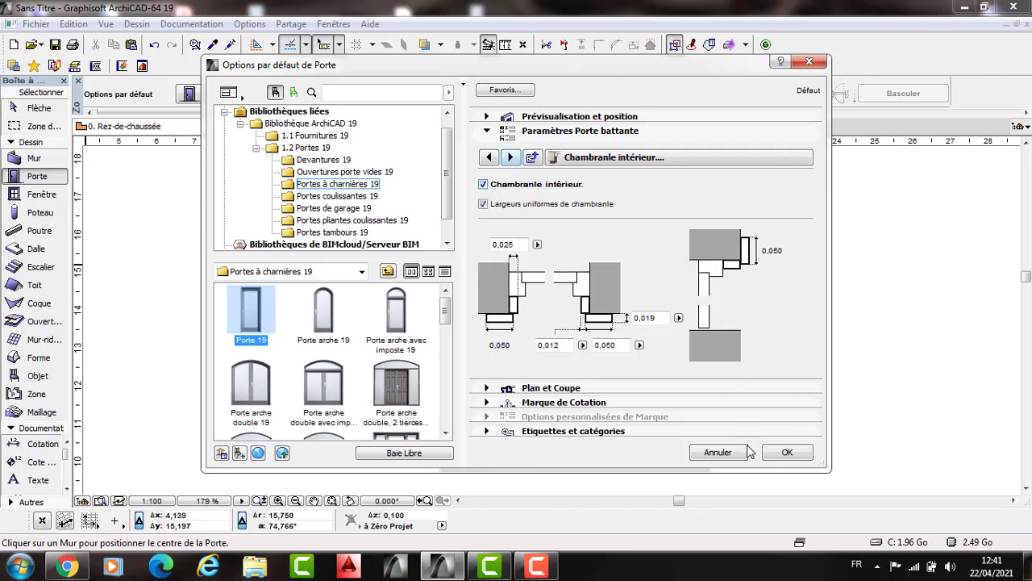
pyautogui.click(484, 183)
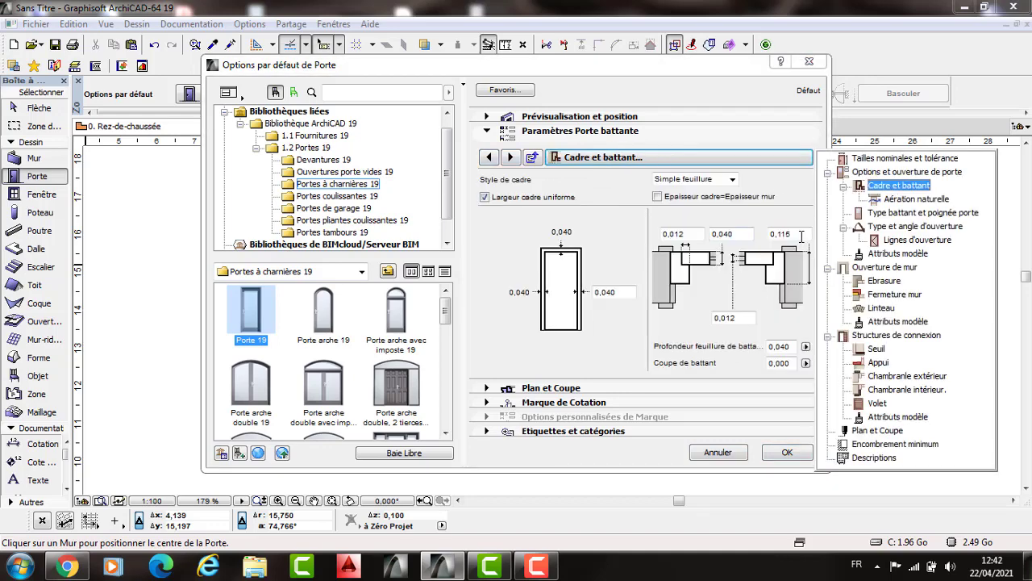
# Step: Set the default door's frame thickness to 0.1 and accept the door settings
pyautogui.click(804, 234)
pyautogui.press('BackSpace')
pyautogui.press('BackSpace')
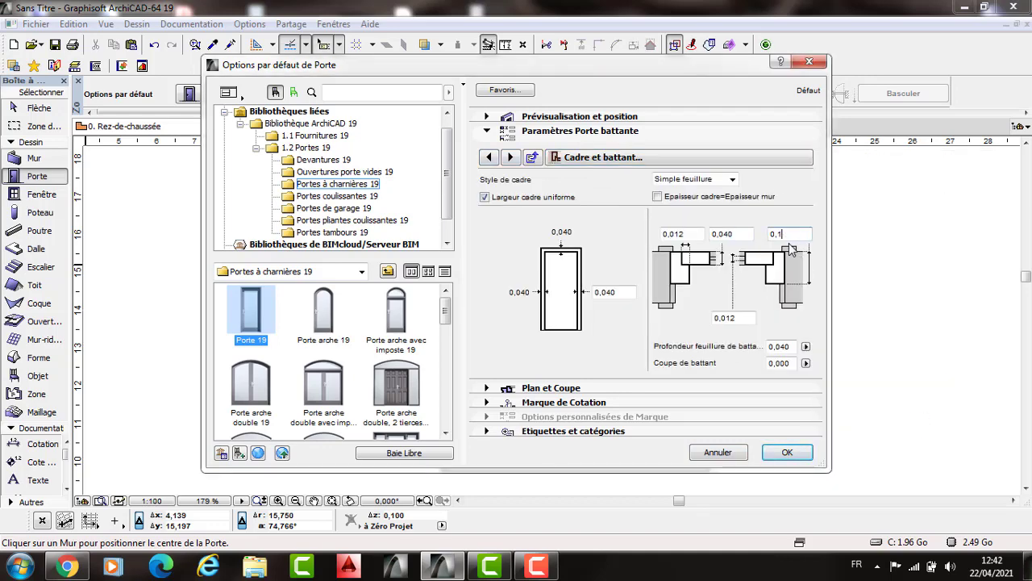
pyautogui.press('Return')
pyautogui.press('Return')
# Step: Place a door from the hall into the upper-right room and two doors opening into the middle-left room, from the hall and upper-left room
pyautogui.moveTo(623, 306); pyautogui.dragTo(661, 368, button='middle')
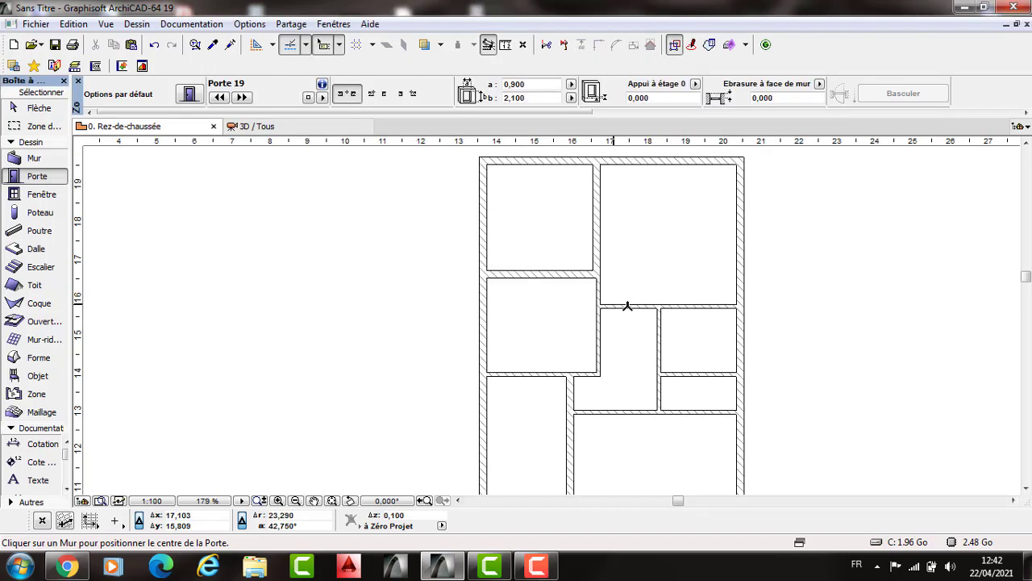
pyautogui.scroll(3, 630, 296)
pyautogui.click(629, 303)
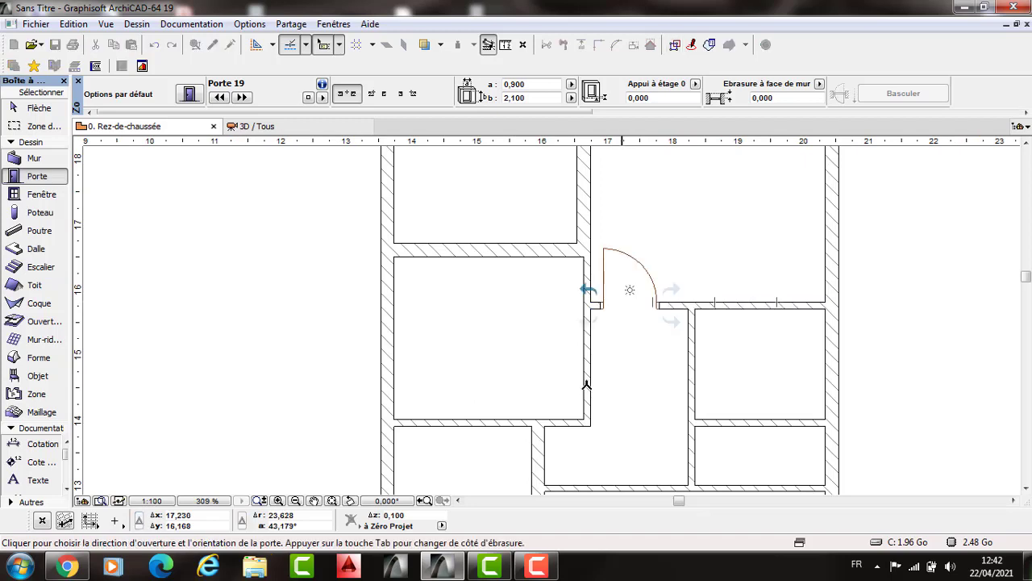
pyautogui.click(568, 381)
pyautogui.click(590, 392)
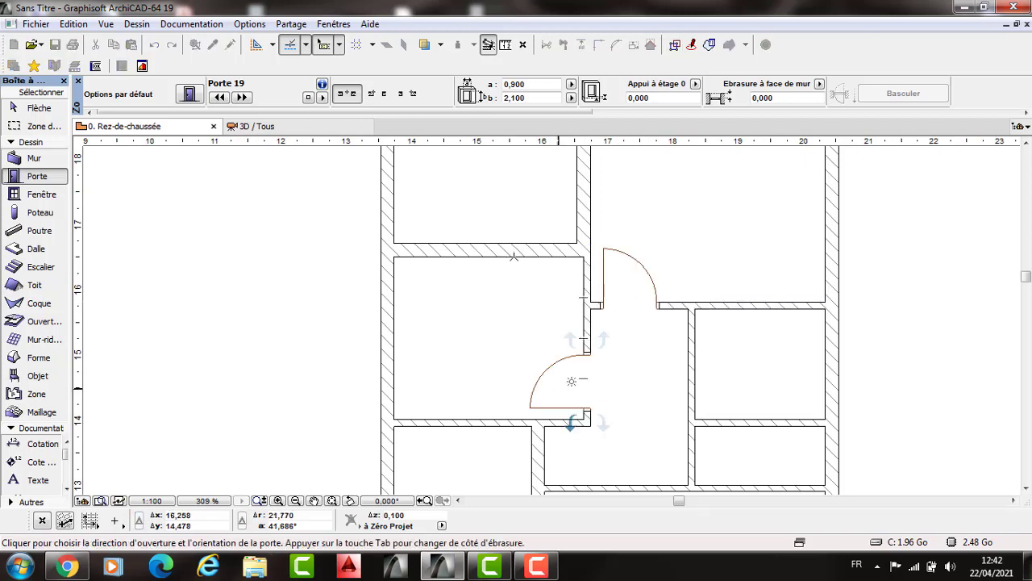
pyautogui.click(537, 261)
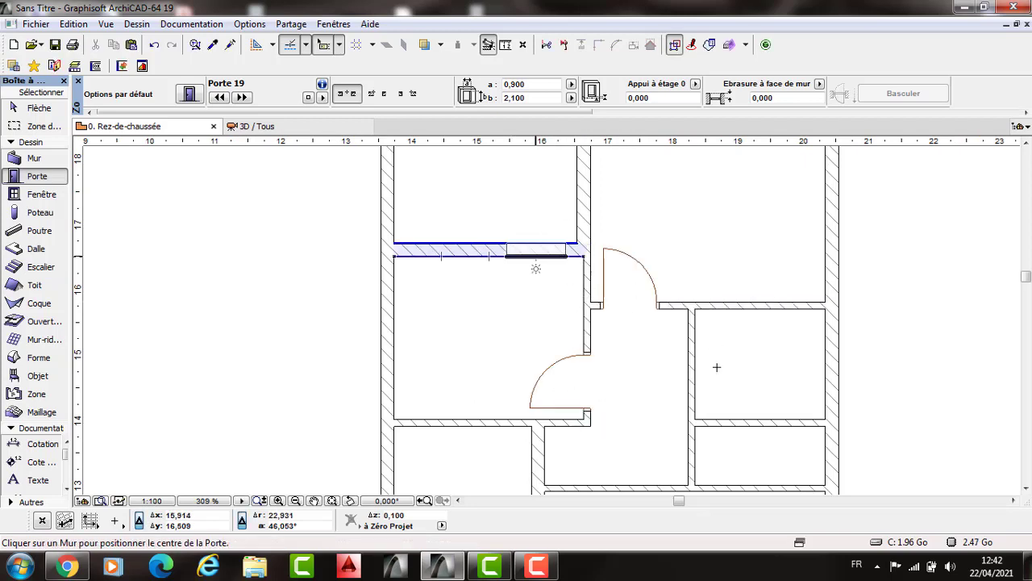
# Step: Place two doors in the hall's right partition, each opening into one of the two small right-hand rooms
pyautogui.click(696, 344)
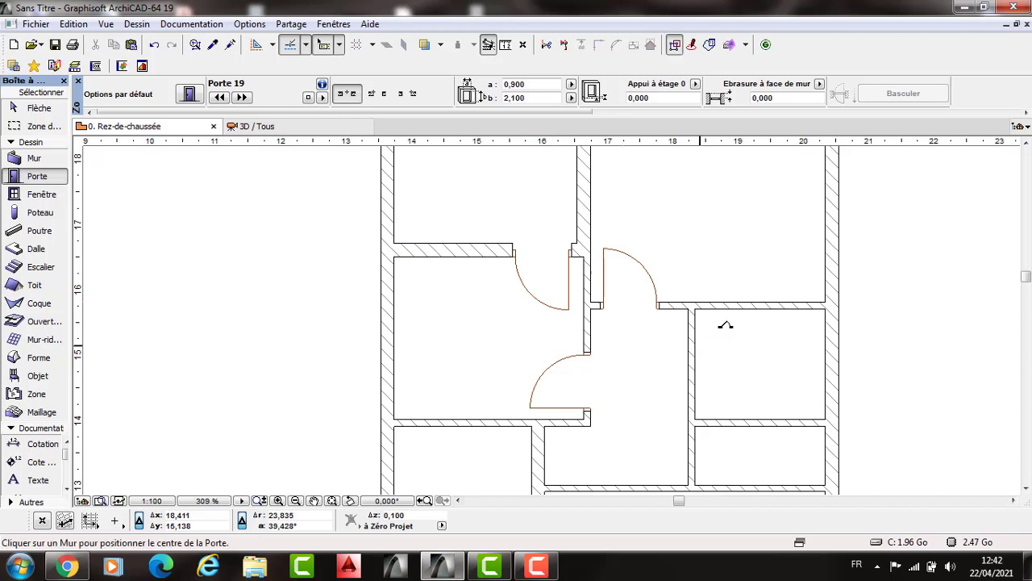
pyautogui.click(695, 398)
pyautogui.scroll(-2, 694, 378)
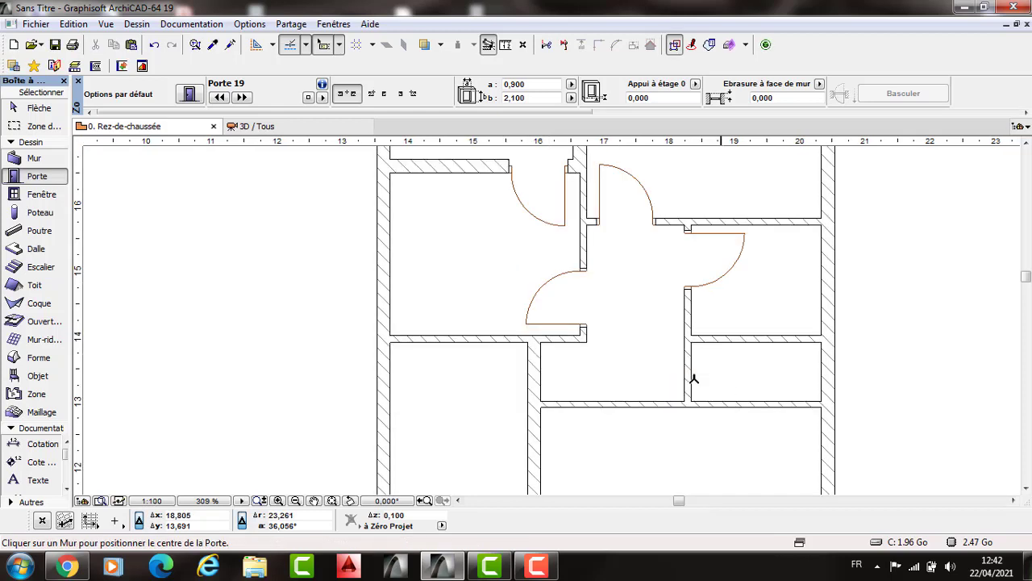
pyautogui.click(686, 377)
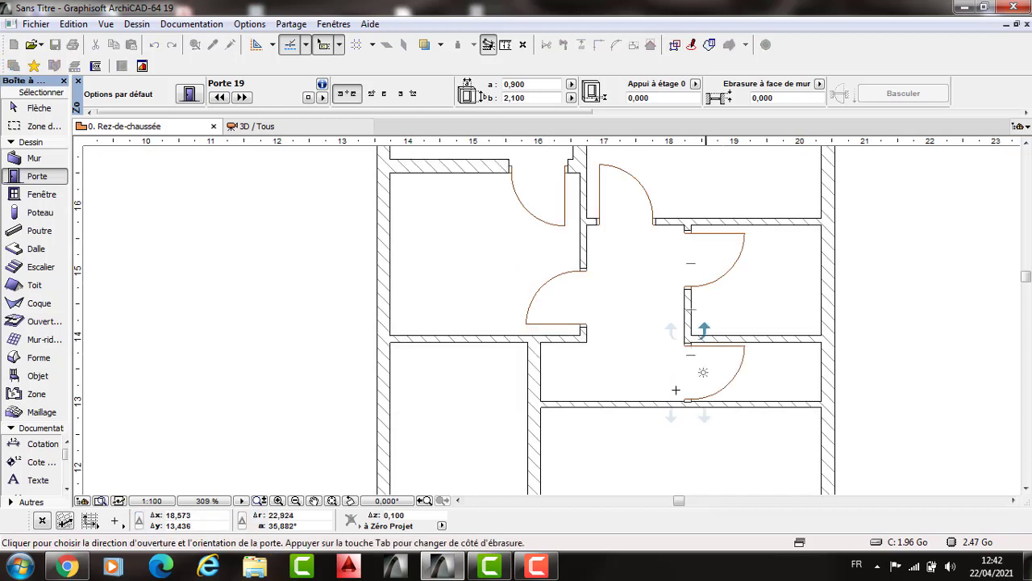
pyautogui.click(686, 398)
pyautogui.press('Escape')
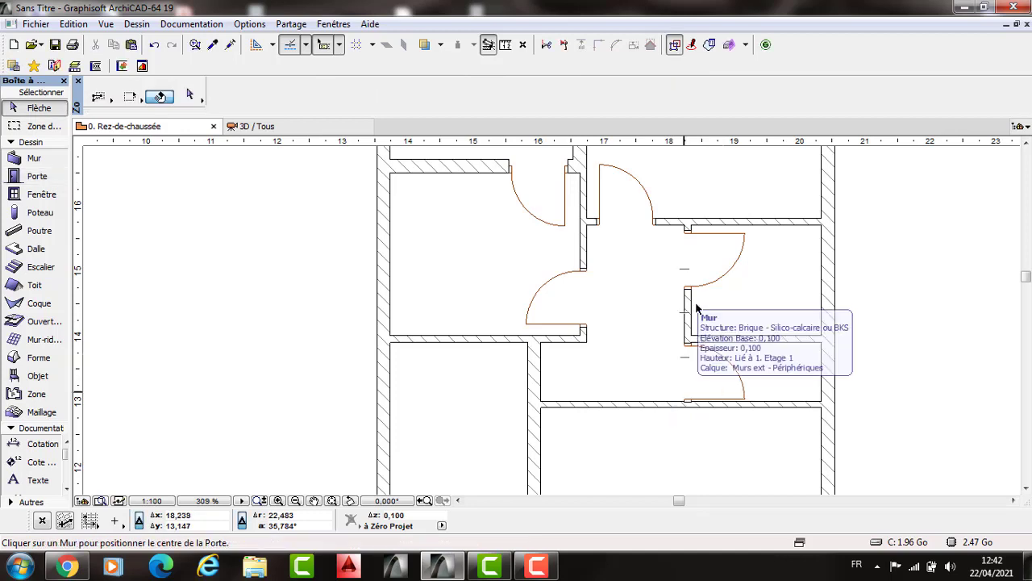
# Step: Set the width of the two small right-hand rooms' doors to 0.8 m
pyautogui.click(718, 245)
pyautogui.press('Escape')
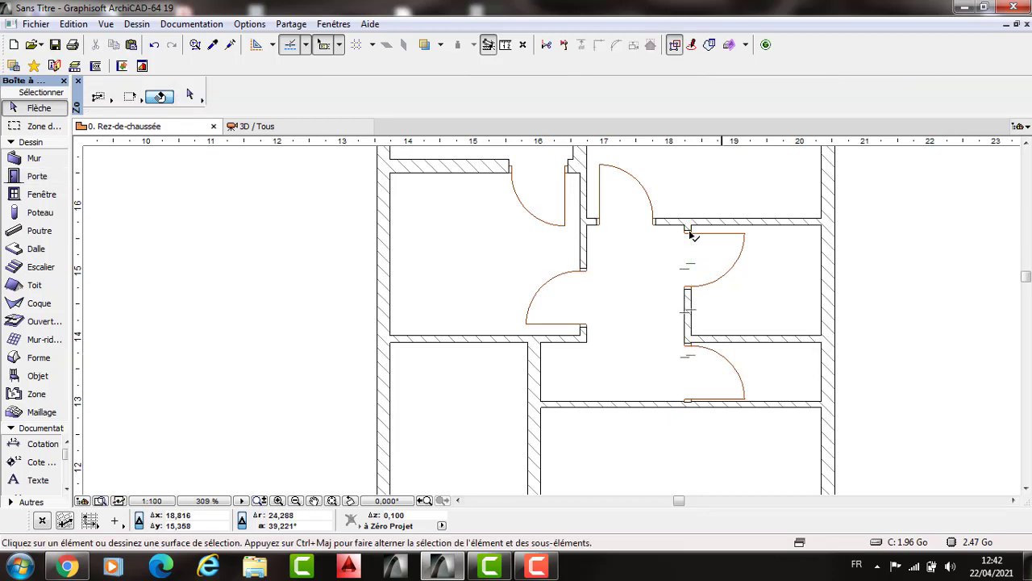
pyautogui.click(688, 343)
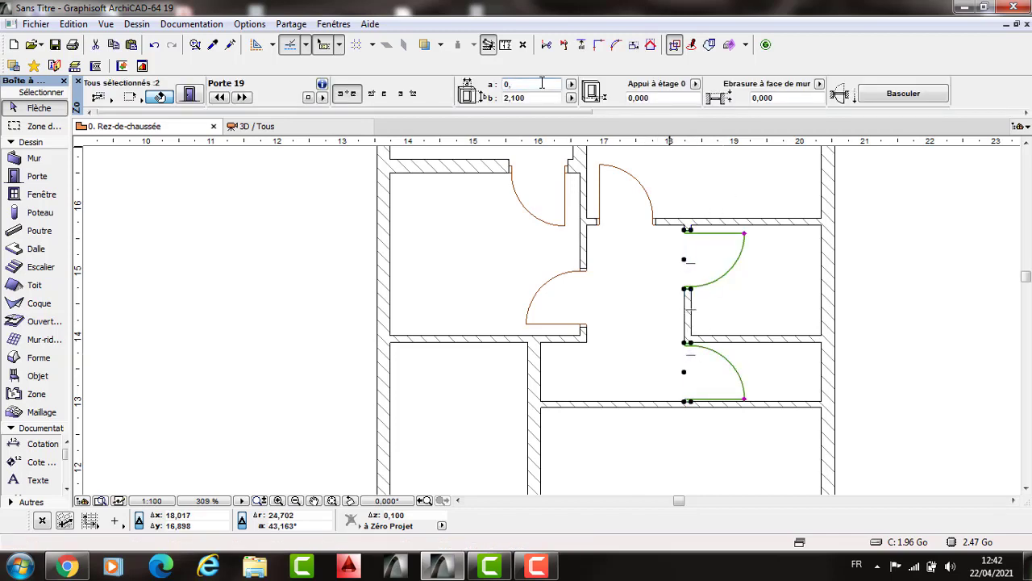
pyautogui.write('2808')
pyautogui.press('Return')
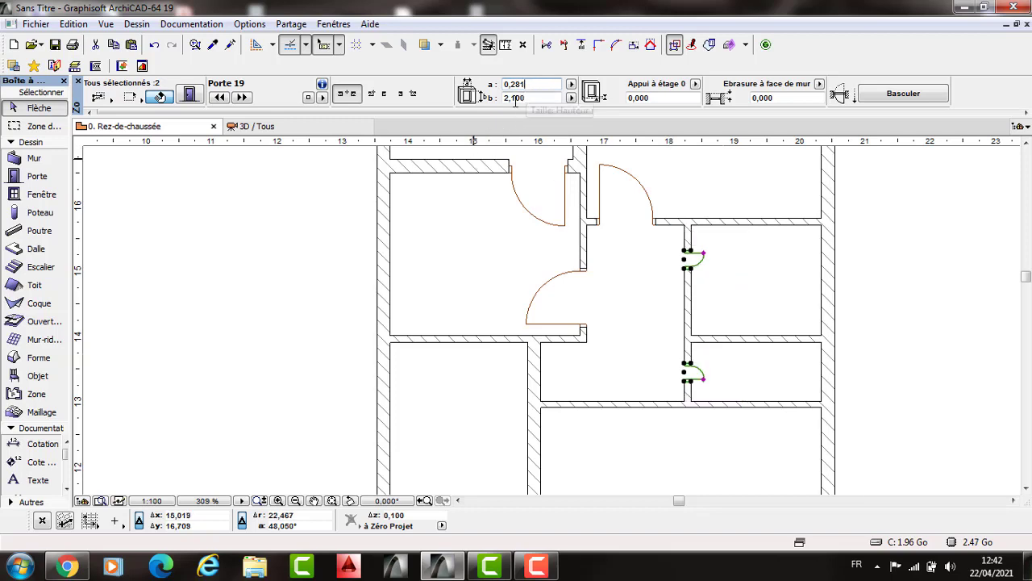
pyautogui.press('BackSpace')
pyautogui.press('BackSpace')
pyautogui.press('BackSpace')
pyautogui.press('BackSpace')
pyautogui.write('800')
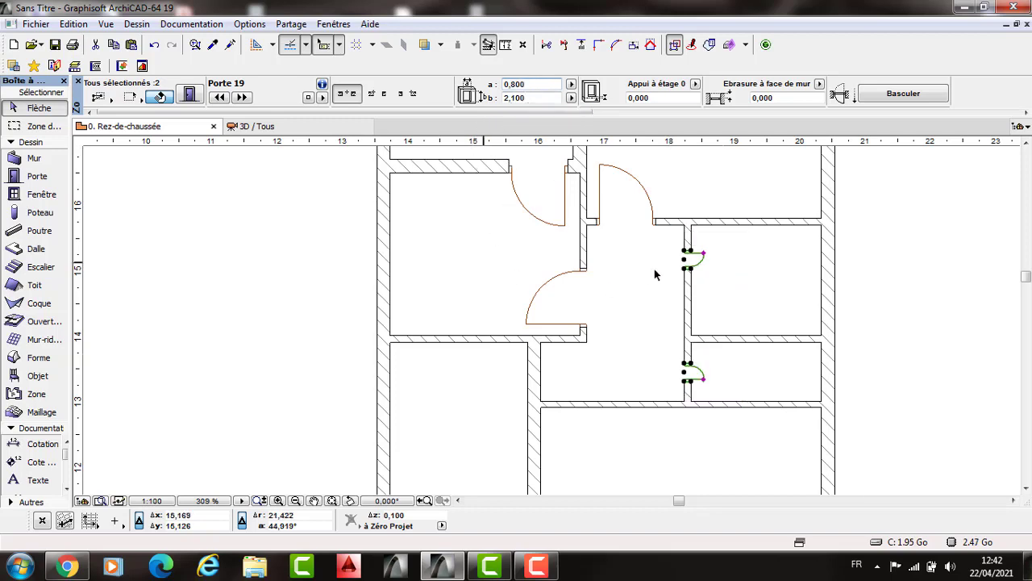
pyautogui.click(695, 239)
# Step: Move the door of the upper small right-hand room to the partition's top corner, and offset it 0.1 m down from there
pyautogui.scroll(3, 688, 235)
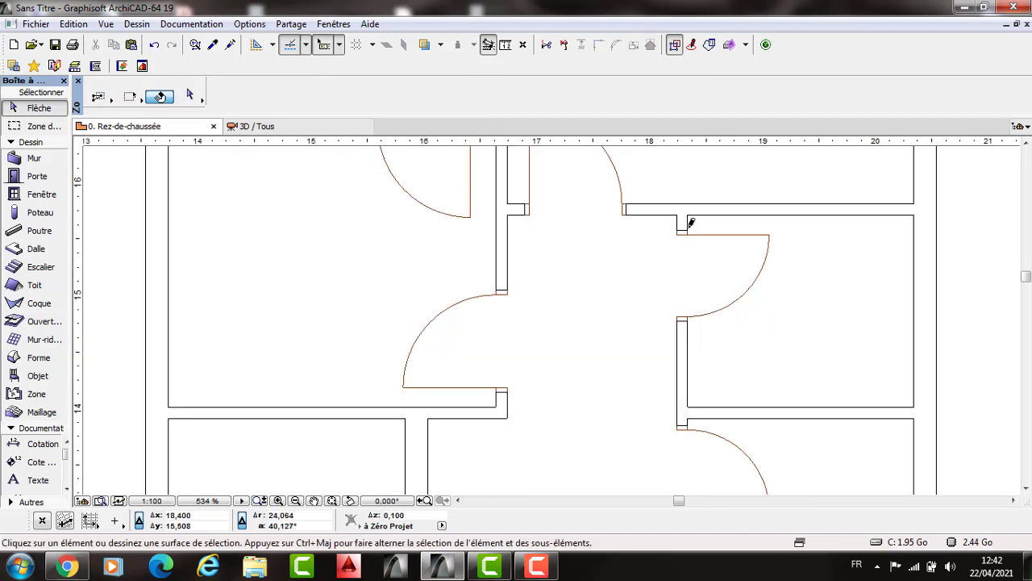
pyautogui.click(688, 230)
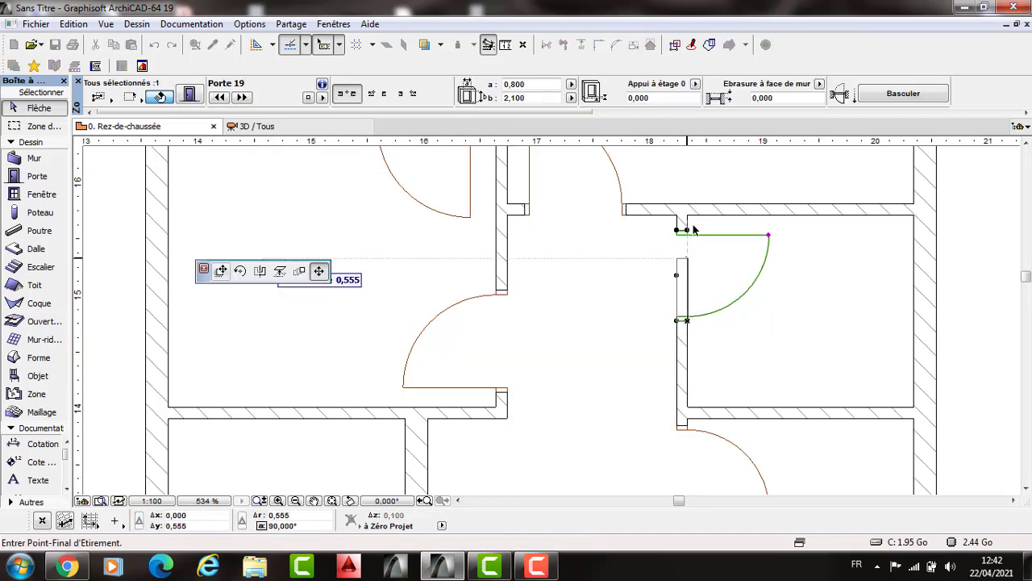
pyautogui.hotkey('ctrl', 'd')
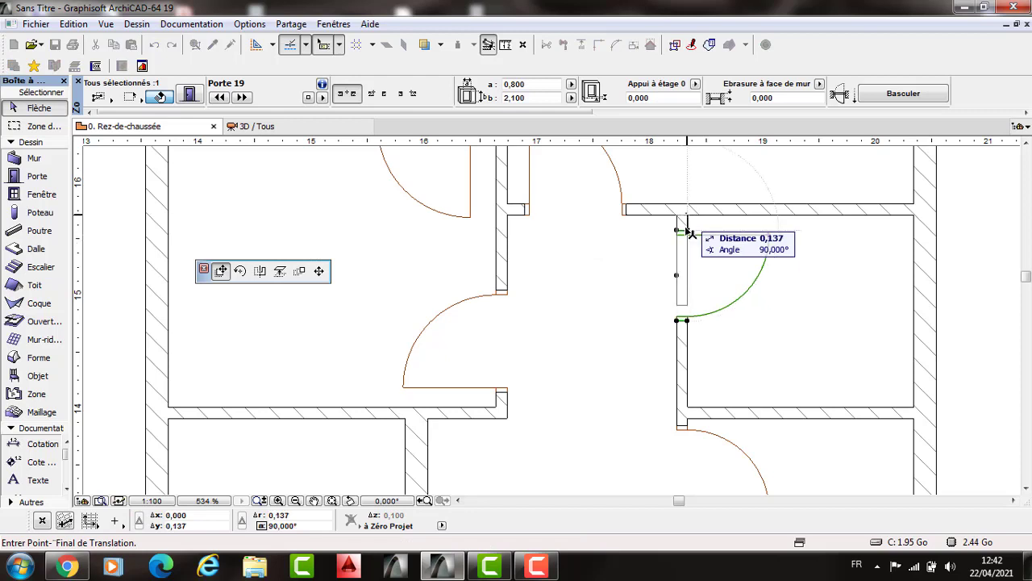
pyautogui.write('0,1')
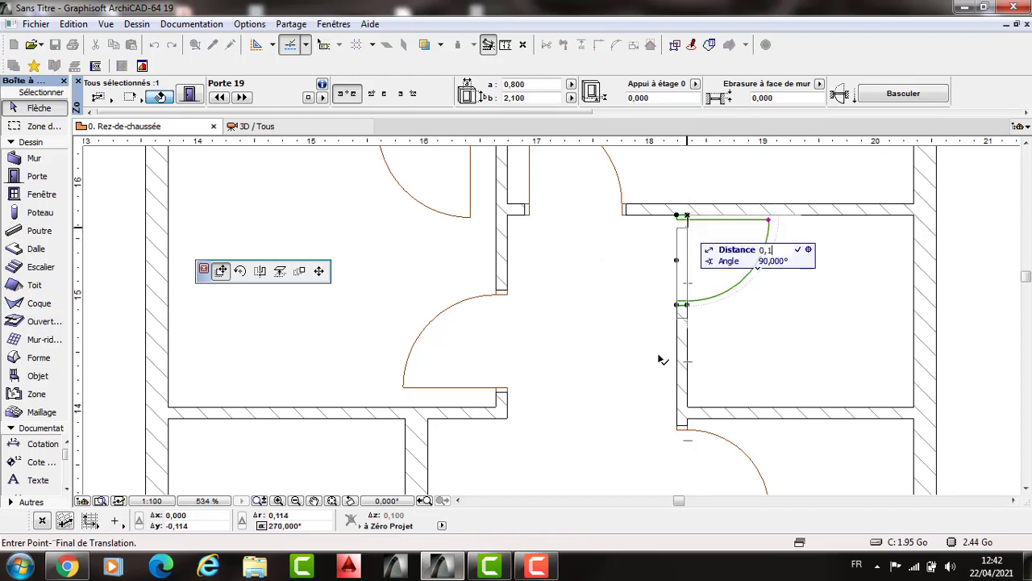
pyautogui.press('Return')
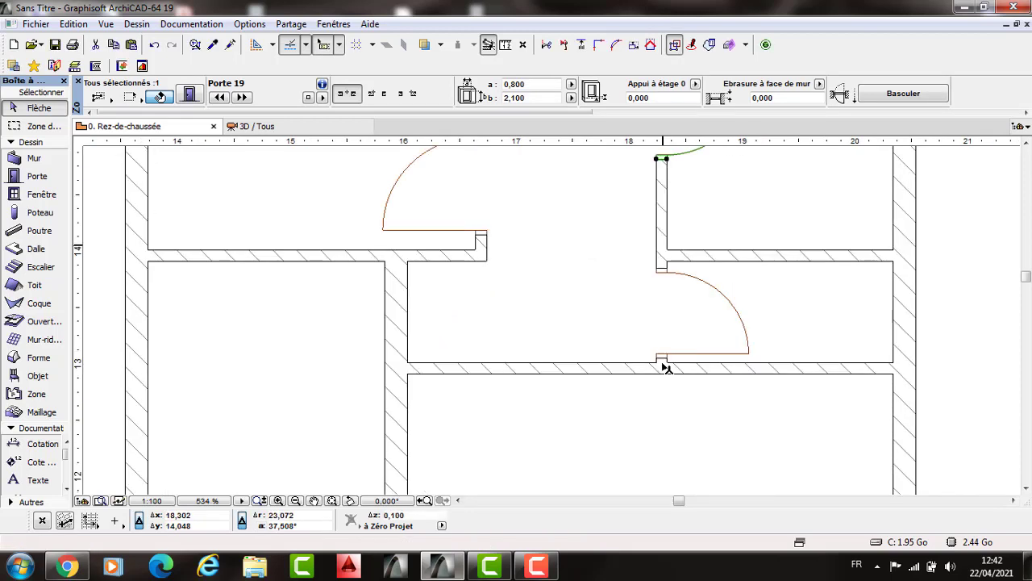
# Step: Move the door of the lower small right-hand room to the partition's bottom corner, and offset it 0.1 m up from there
pyautogui.click(671, 362)
pyautogui.scroll(3, 671, 362)
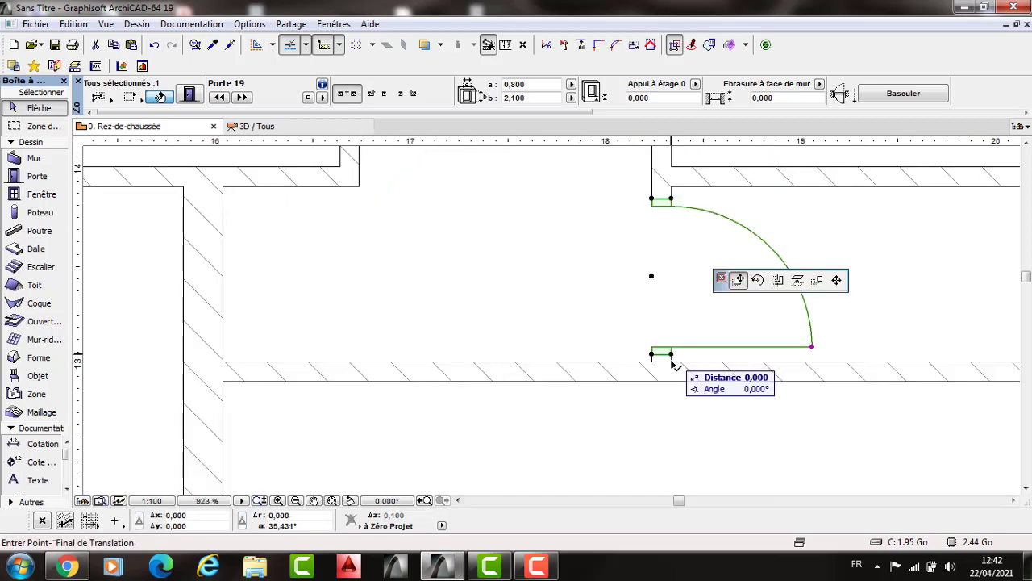
pyautogui.click(671, 362)
pyautogui.click(671, 357)
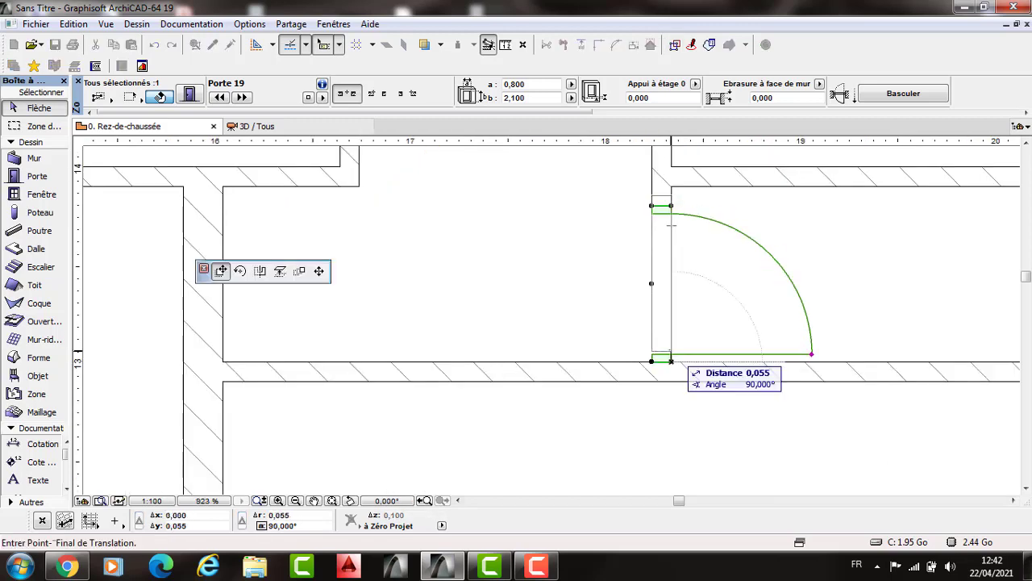
pyautogui.write('0,1')
pyautogui.press('Return')
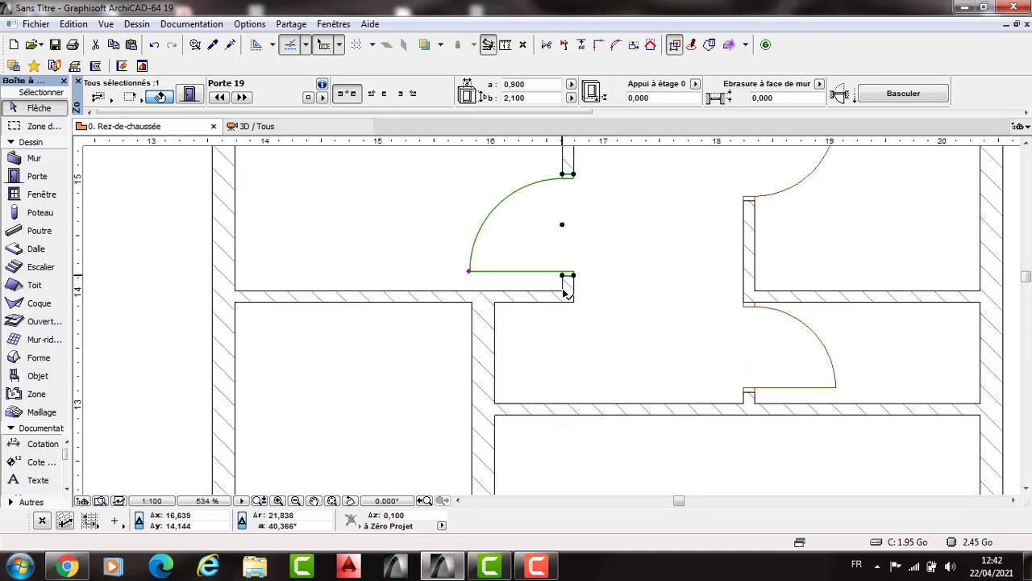
# Step: Move the left room's door to the bottom corner of the hall's left partition, leaving a short offset up from there
pyautogui.click(569, 275)
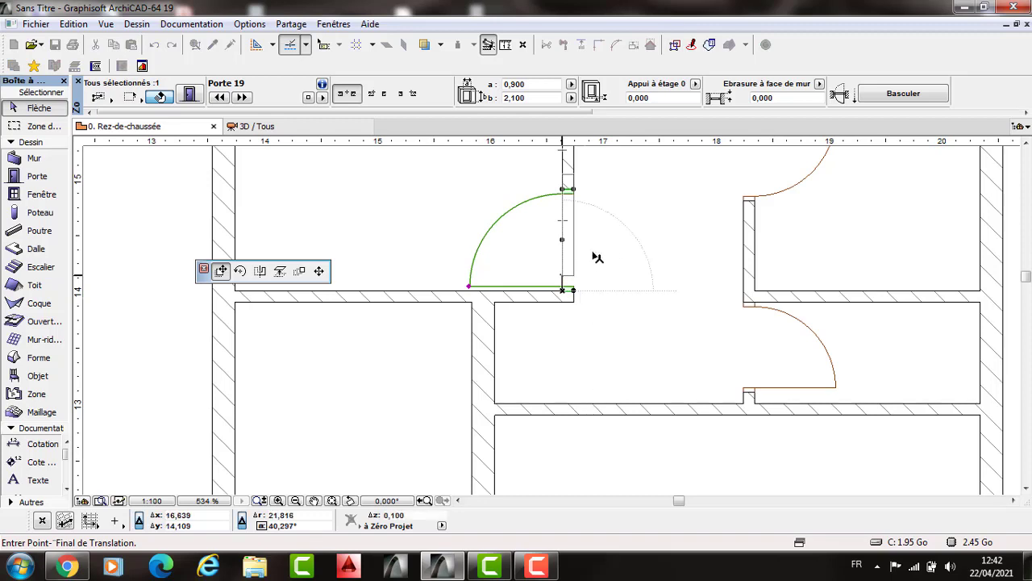
pyautogui.scroll(3, 609, 262)
pyautogui.click(593, 268)
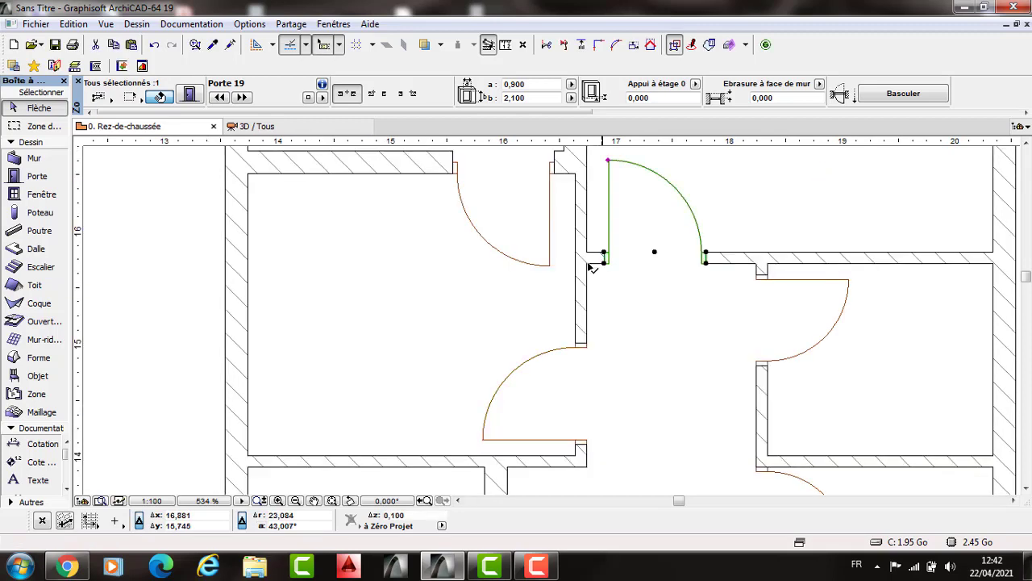
# Step: Move the door in the hall's upper horizontal partition to its left corner, and offset it slightly to the right from there
pyautogui.click(613, 262)
pyautogui.click(605, 270)
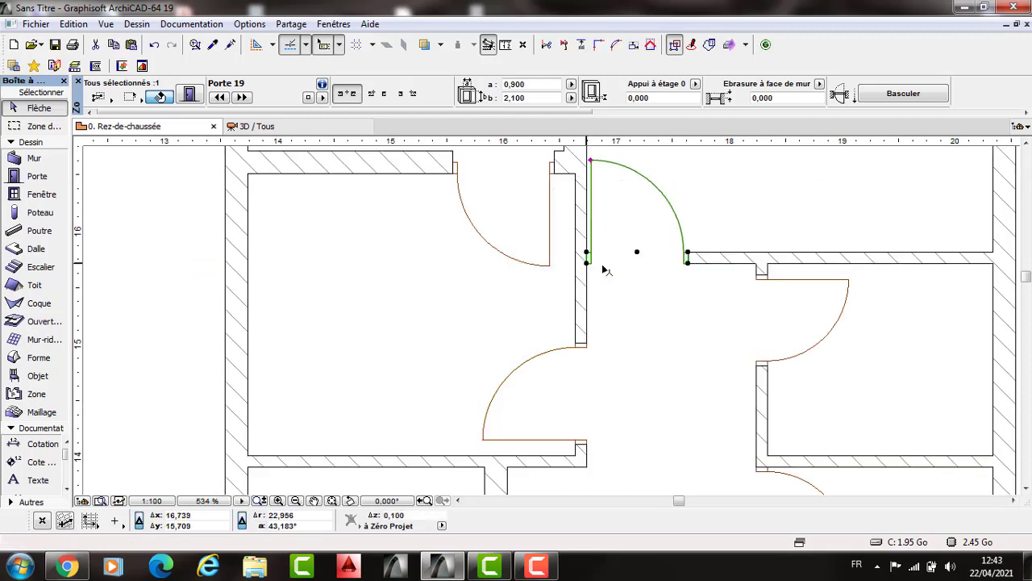
pyautogui.click(605, 270)
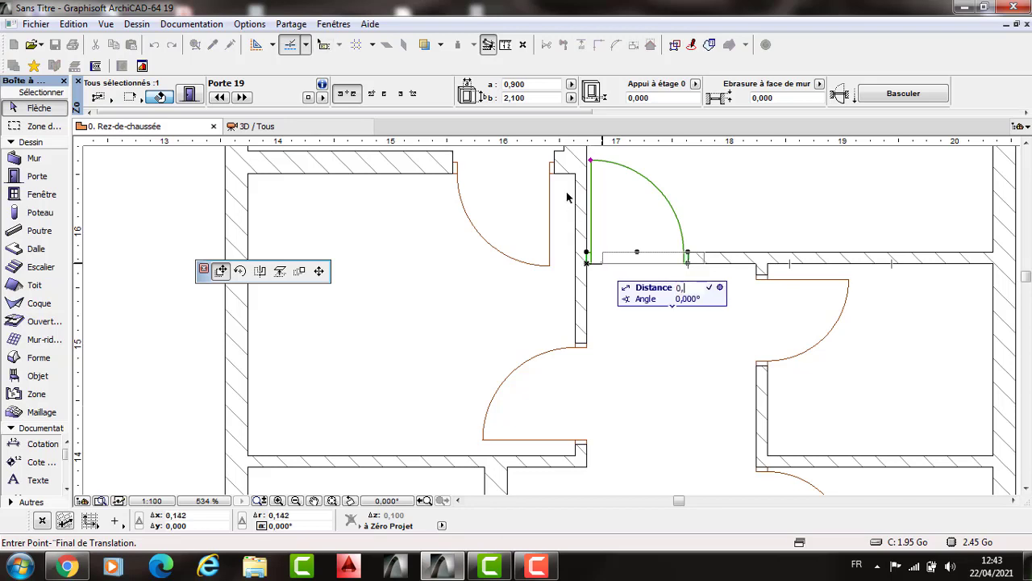
pyautogui.press('Escape')
# Step: Move the door in the left room's upper wall to the right until its edge meets the face of the thick vertical wall
pyautogui.click(554, 165)
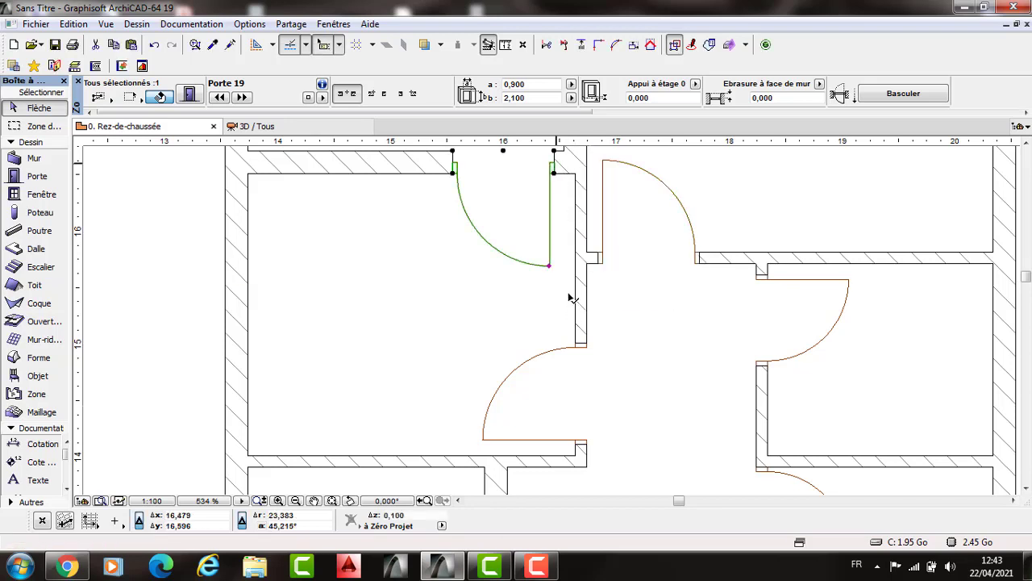
pyautogui.moveTo(561, 152); pyautogui.dragTo(576, 294, button='middle')
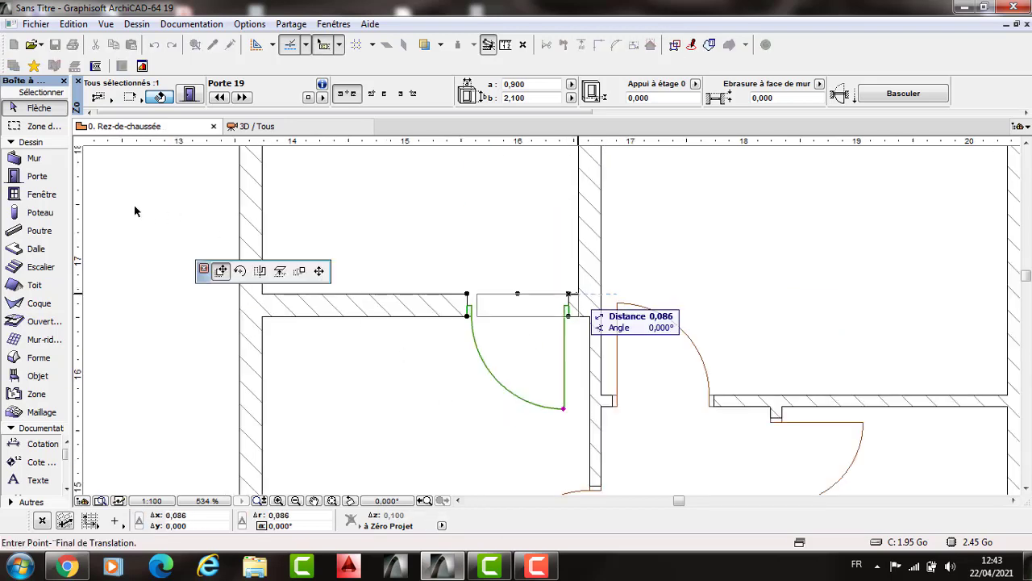
# Step: Place a door between the hall and the lower left room, opening into the hall, and an entrance door in that room's bottom exterior wall
pyautogui.click(191, 213)
pyautogui.moveTo(522, 322); pyautogui.dragTo(459, 325, button='middle')
pyautogui.scroll(-2, 467, 313)
pyautogui.moveTo(507, 361); pyautogui.dragTo(506, 295, button='middle')
pyautogui.click(486, 307)
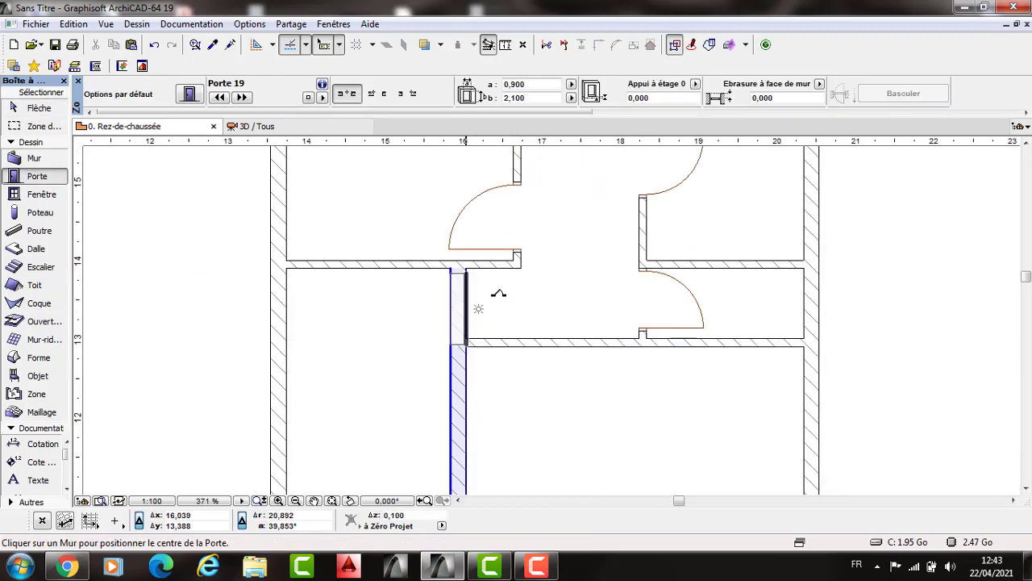
pyautogui.click(489, 399)
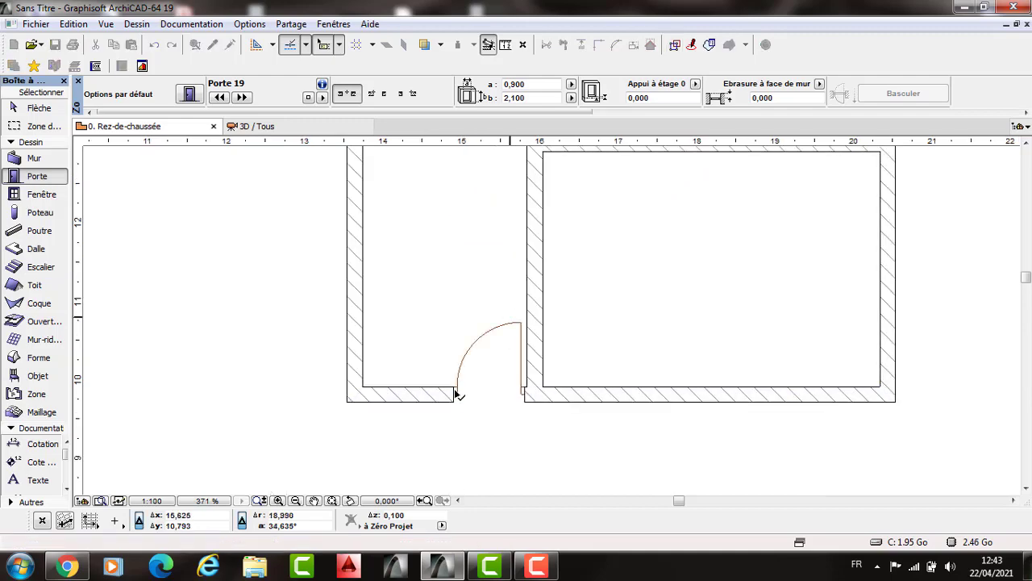
# Step: Set the width of the entrance door in the bottom exterior wall to 1 m
pyautogui.press('shift')
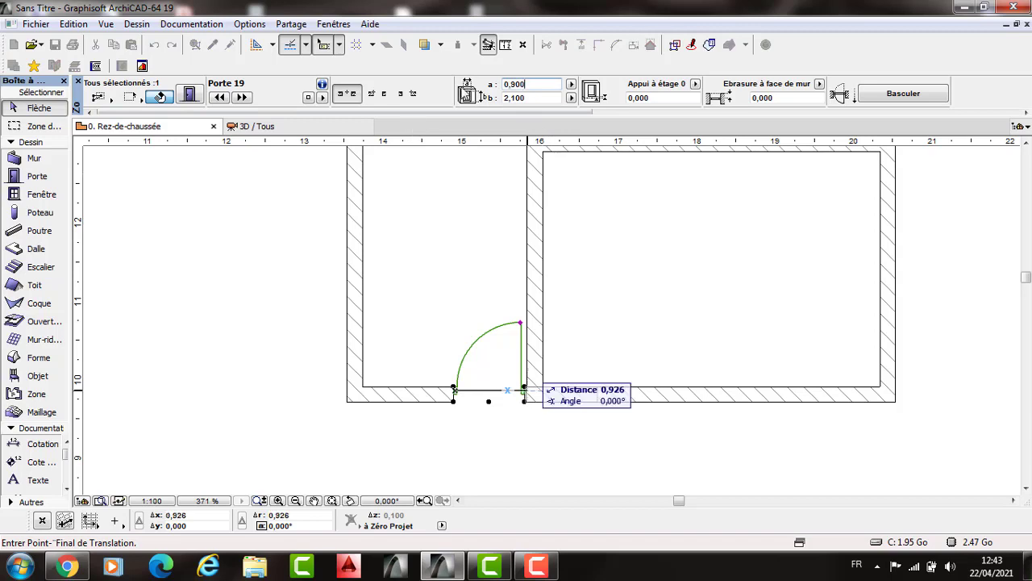
pyautogui.press('Escape')
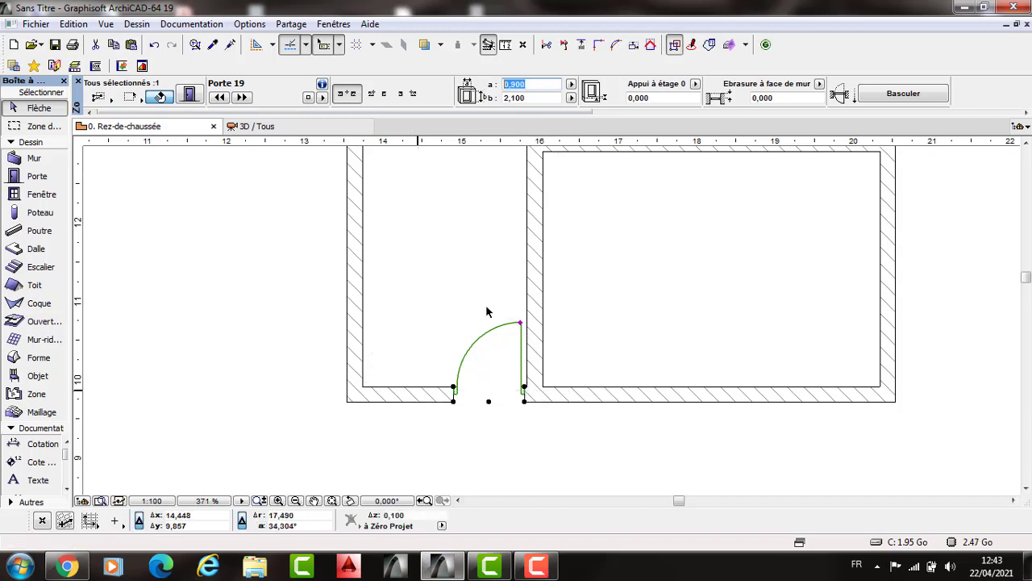
pyautogui.write('1')
pyautogui.press('Return')
pyautogui.scroll(2, 537, 373)
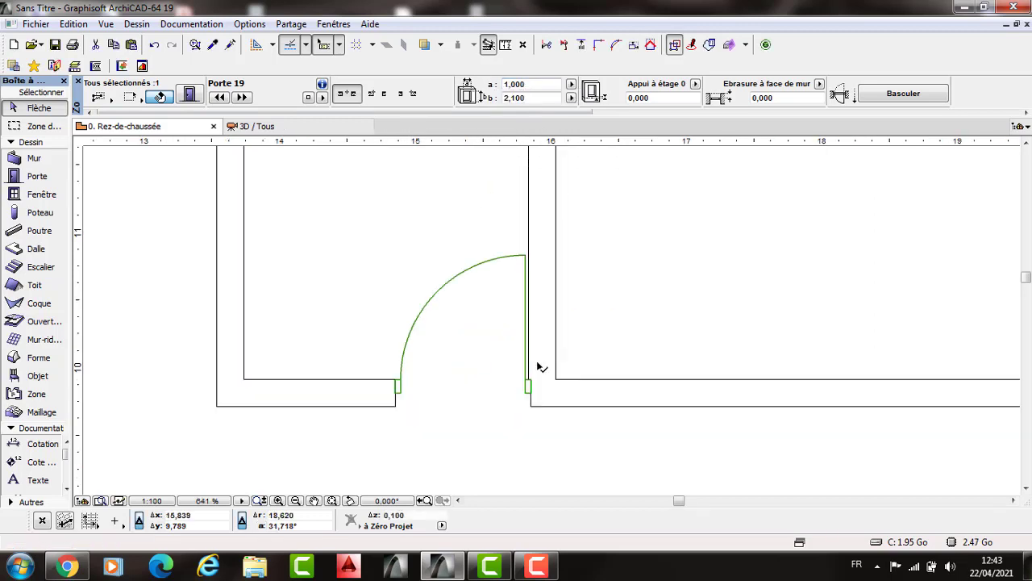
# Step: Move the entrance door so its right edge aligns with the inner face of the adjoining vertical wall
pyautogui.scroll(2, 537, 371)
pyautogui.click(536, 362)
pyautogui.scroll(4, 536, 362)
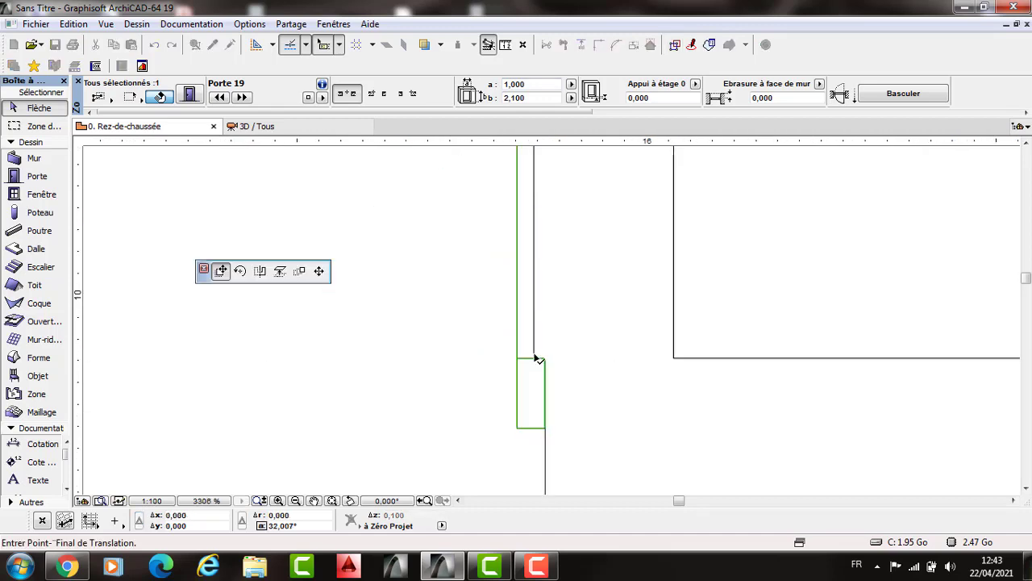
pyautogui.scroll(1, 576, 295)
pyautogui.scroll(-6, 551, 200)
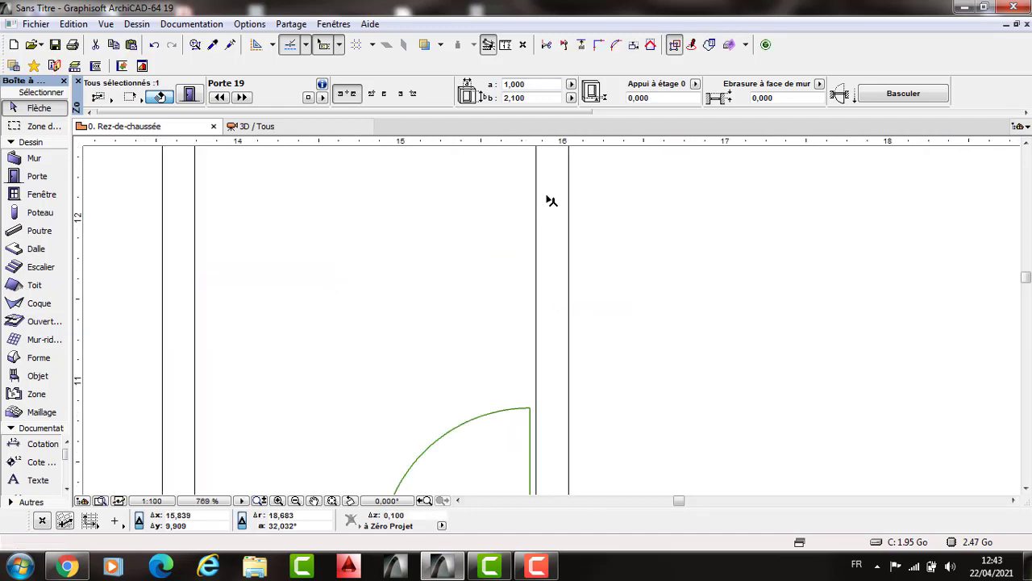
# Step: Move the door between the hall and the lower left room up to the upper wall corner, and deselect it
pyautogui.scroll(-3, 598, 233)
pyautogui.scroll(3, 607, 228)
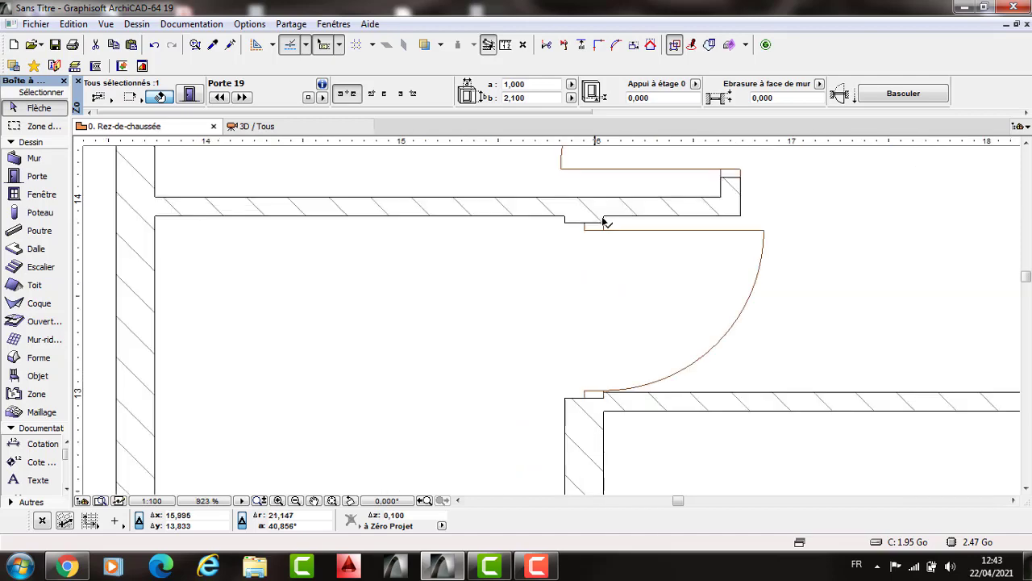
pyautogui.click(605, 221)
pyautogui.click(813, 292)
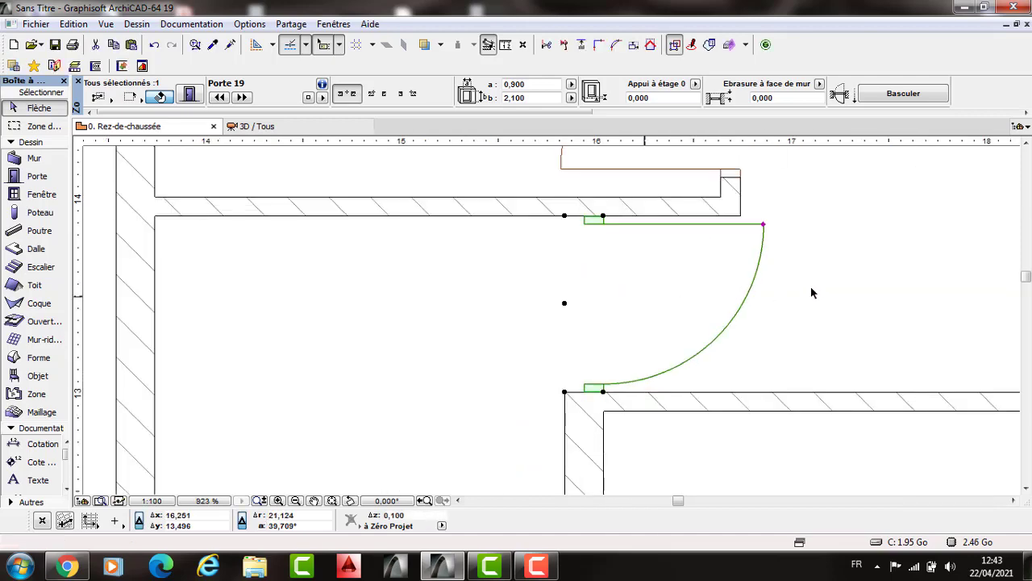
pyautogui.press('Escape')
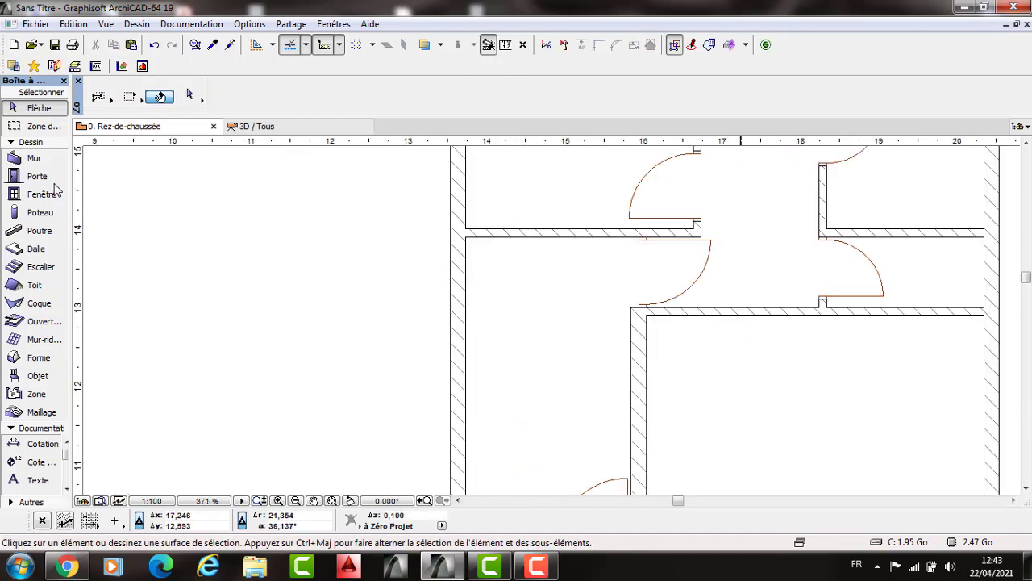
# Step: Set the door default to the empty opening Ouverture porte rectangulaire 19 with a height of 2.4 m
pyautogui.doubleClick(36, 176)
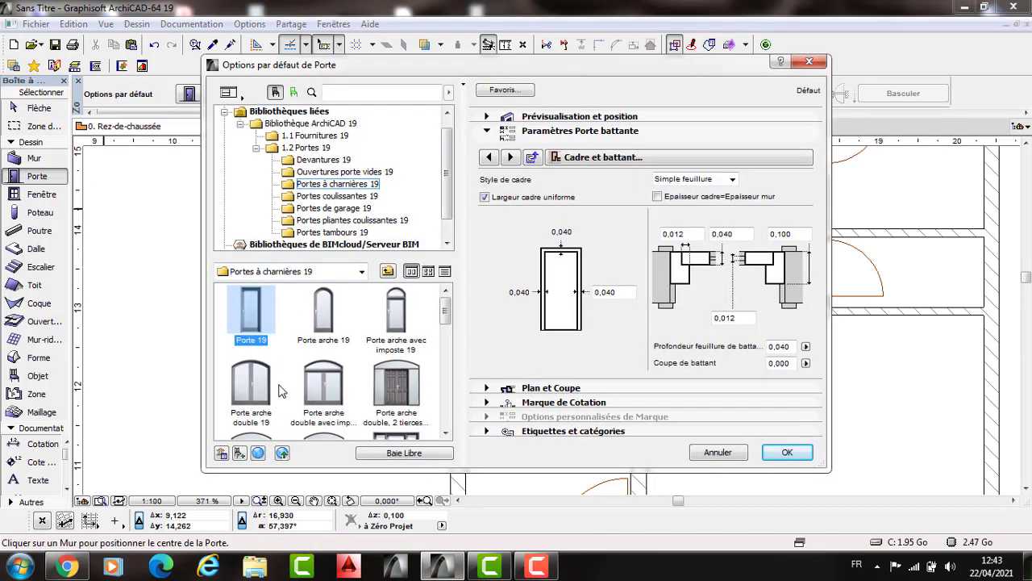
pyautogui.press('Up')
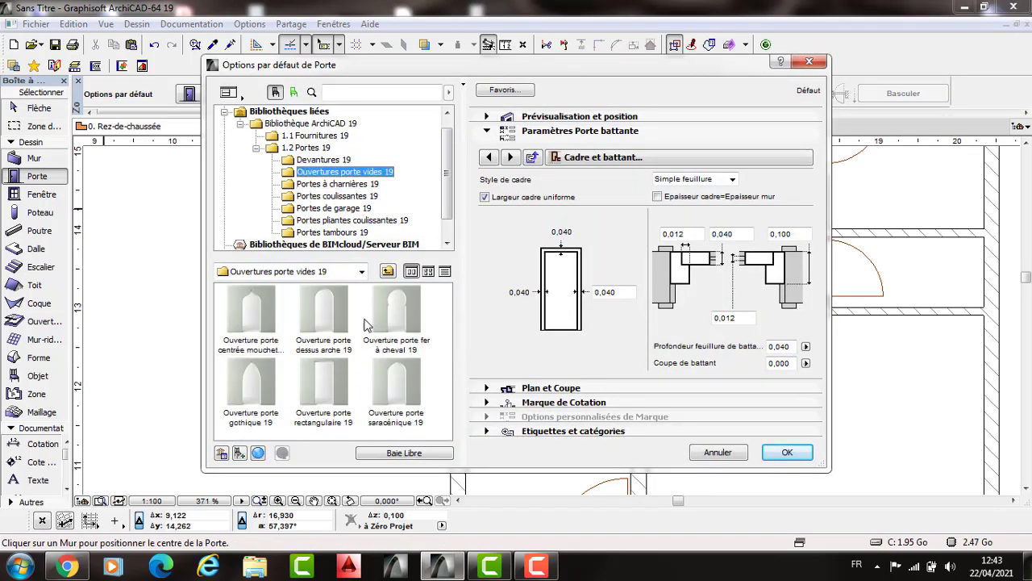
pyautogui.click(324, 383)
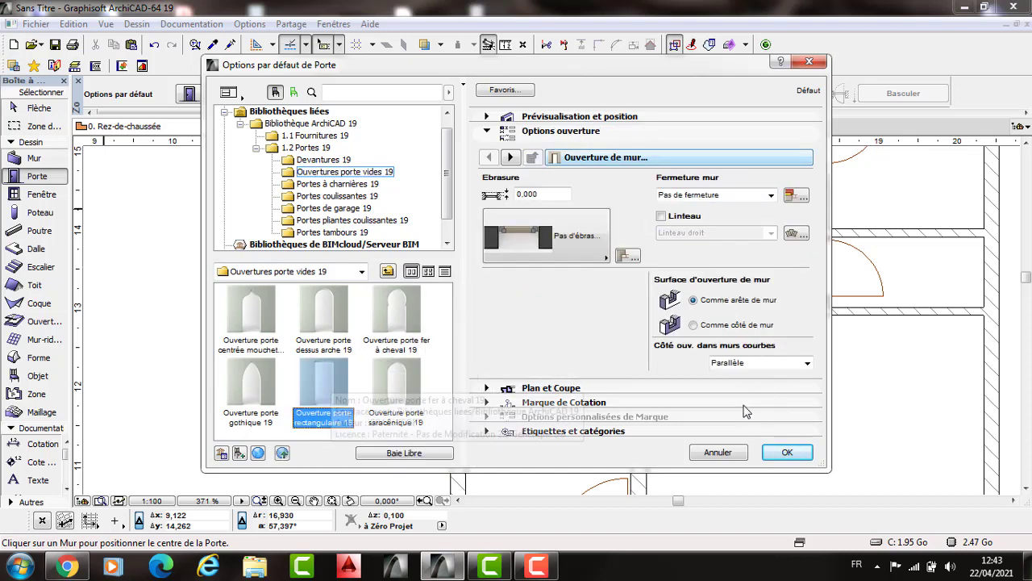
pyautogui.doubleClick(549, 192)
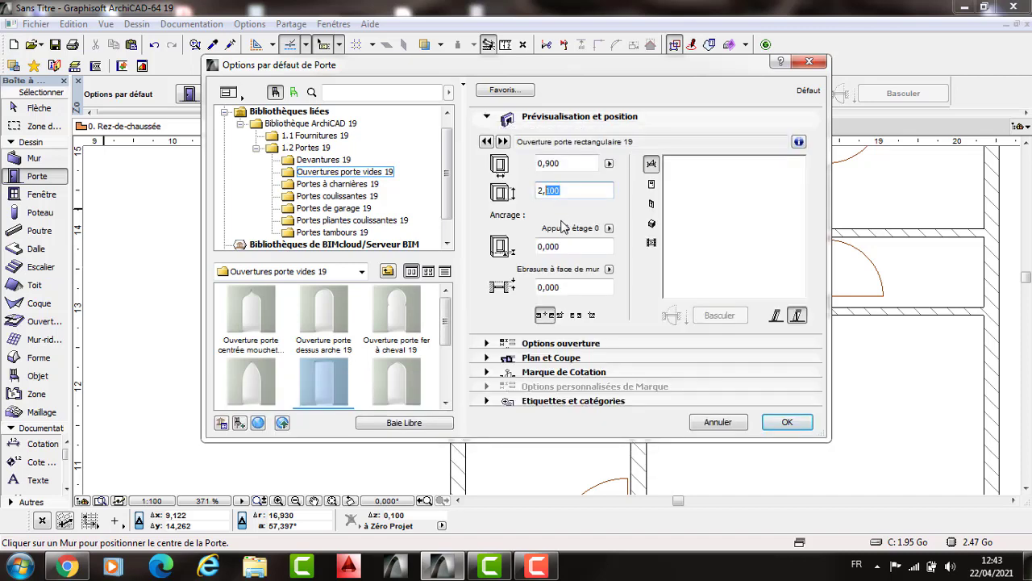
pyautogui.write('4')
pyautogui.press('Return')
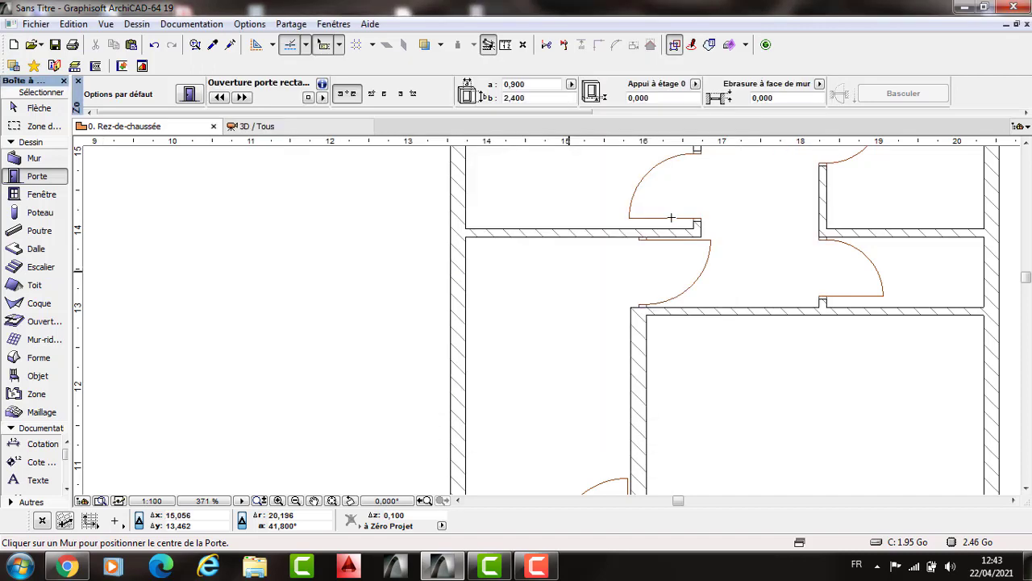
# Step: Place the rectangular opening in the partition between the hall and the large lower right room
pyautogui.scroll(-3, 672, 227)
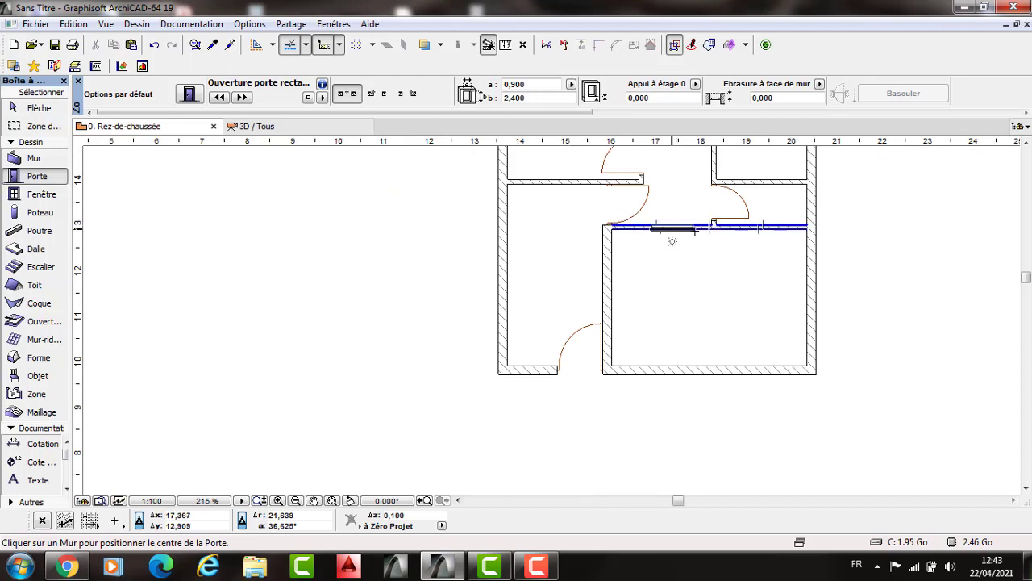
pyautogui.click(705, 226)
pyautogui.scroll(3, 706, 226)
# Step: Stretch both ends of the rectangular opening to the hall's side partitions, about 1.52 m wide in total
pyautogui.keyDown('shift'); pyautogui.click(702, 217); pyautogui.keyUp('shift')
pyautogui.click(701, 215)
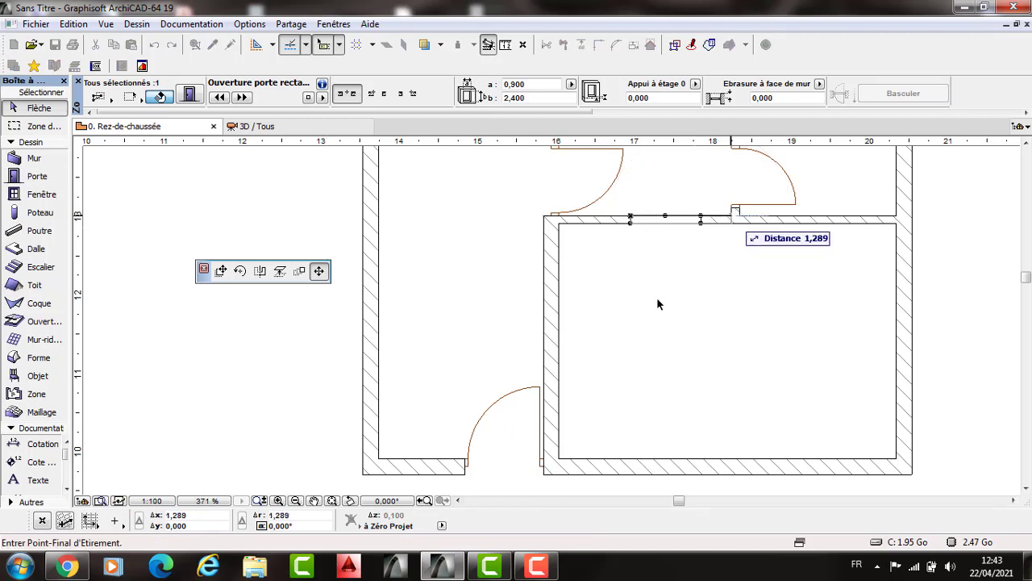
pyautogui.click(677, 338)
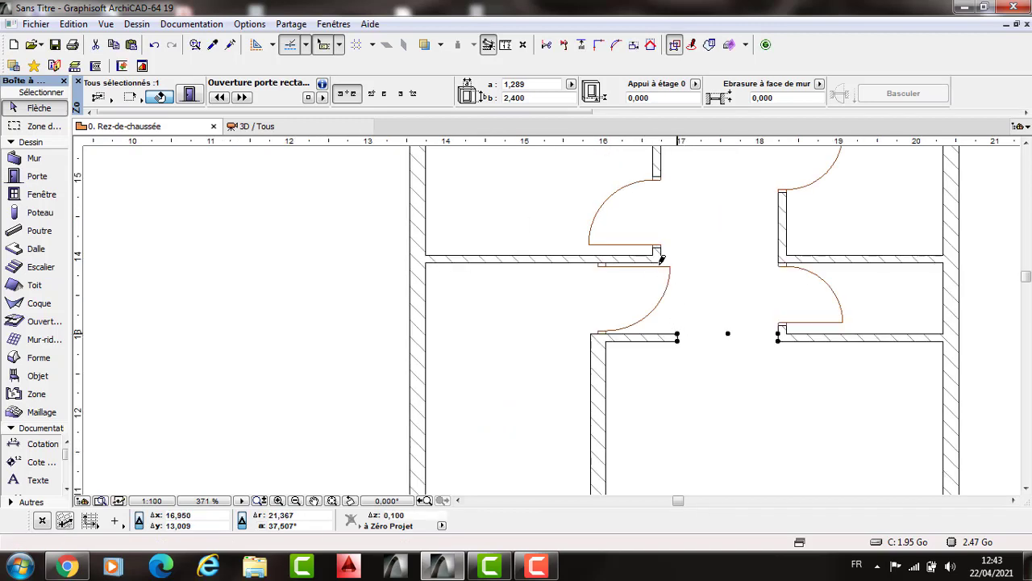
pyautogui.click(678, 335)
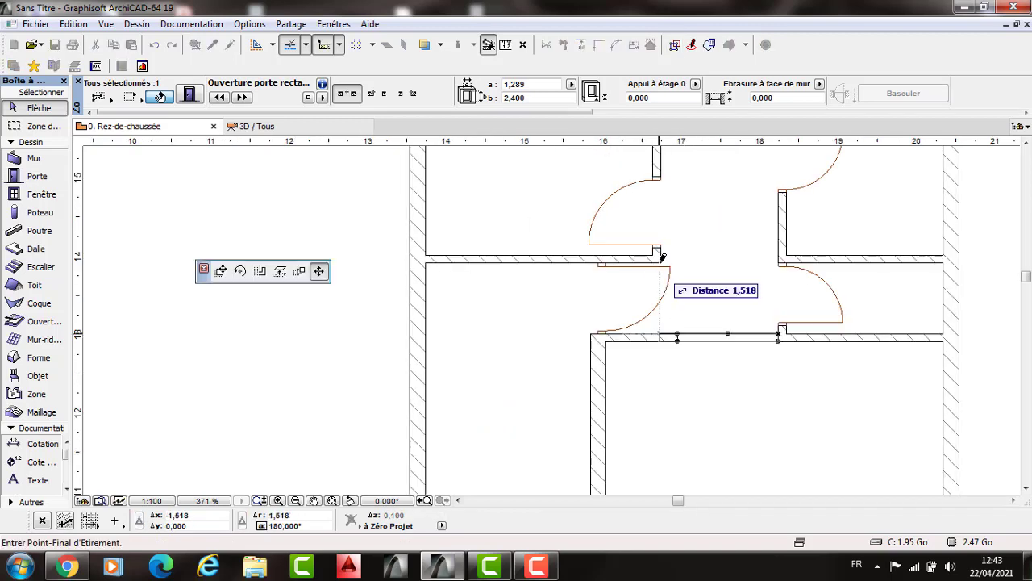
pyautogui.click(538, 279)
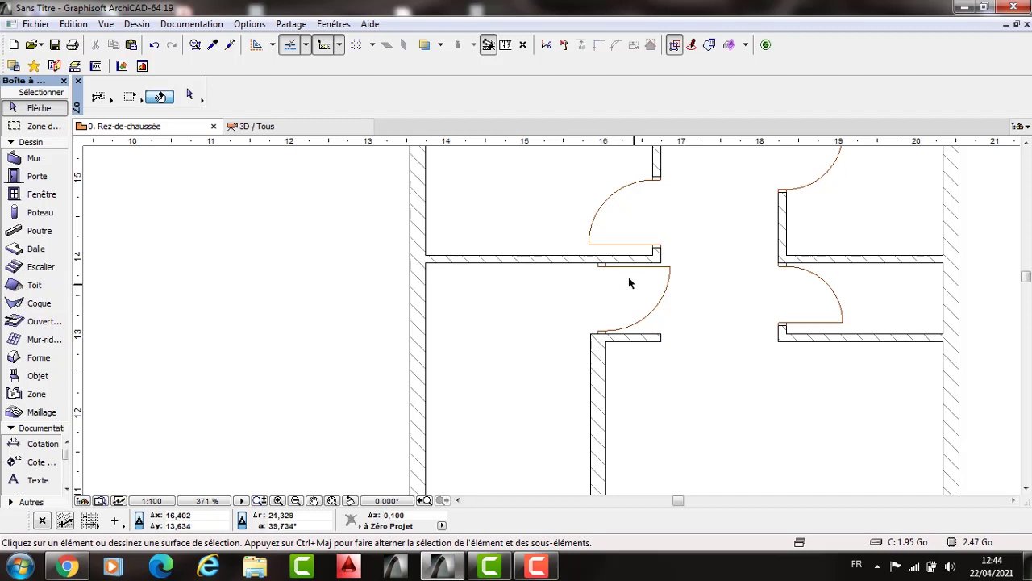
# Step: Set the window default to the two-leaf sliding window Fenêtre coulissante 2 vantaux 19, 1.6 m wide and 1.1 m high
pyautogui.scroll(-3, 625, 283)
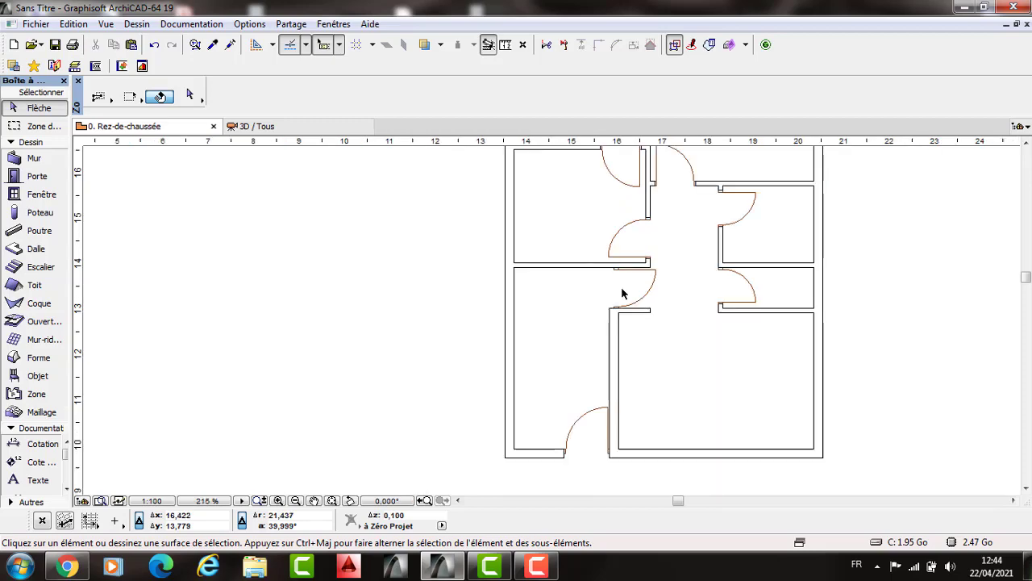
pyautogui.doubleClick(46, 198)
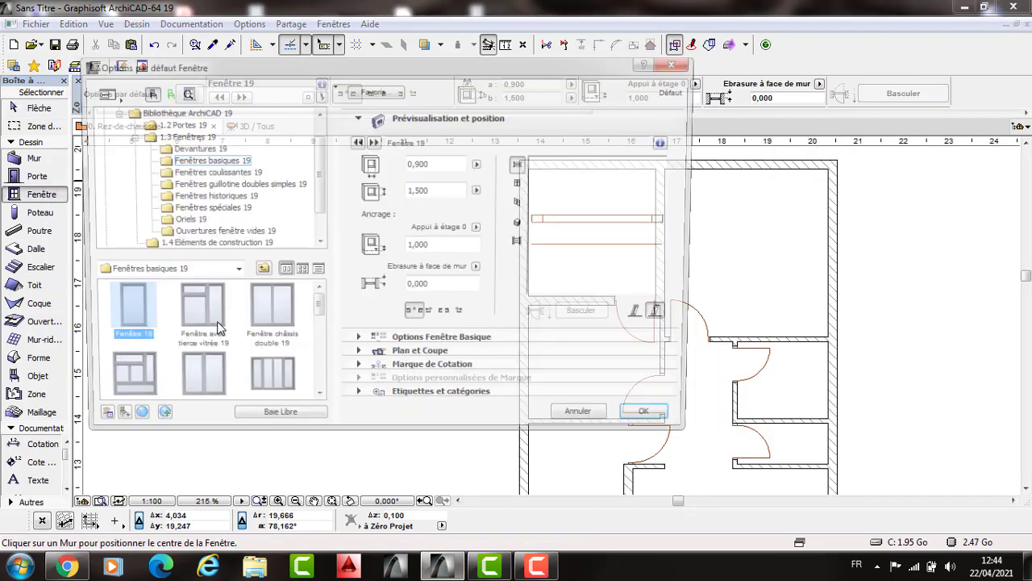
pyautogui.click(213, 172)
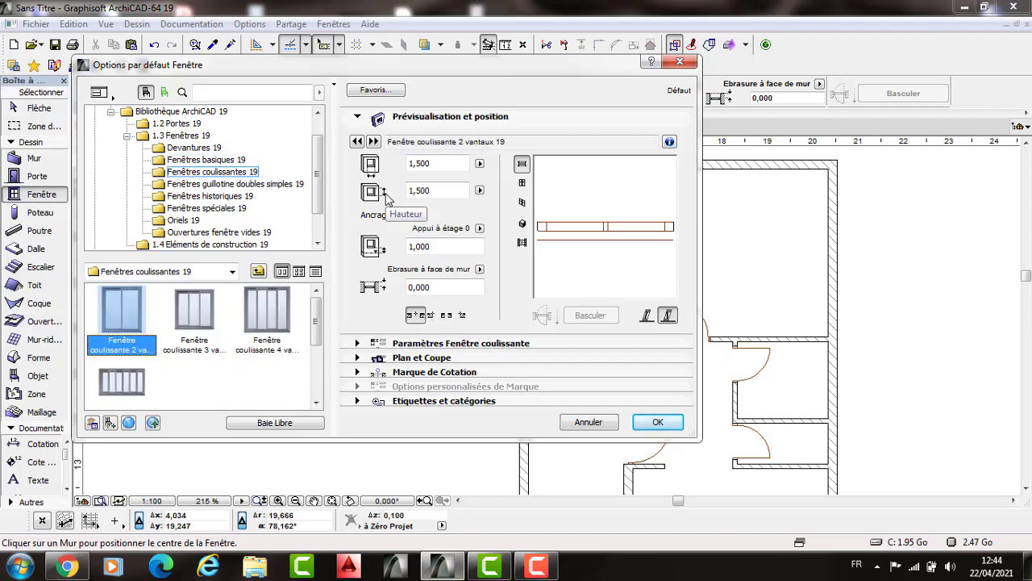
pyautogui.doubleClick(421, 163)
pyautogui.write('1,')
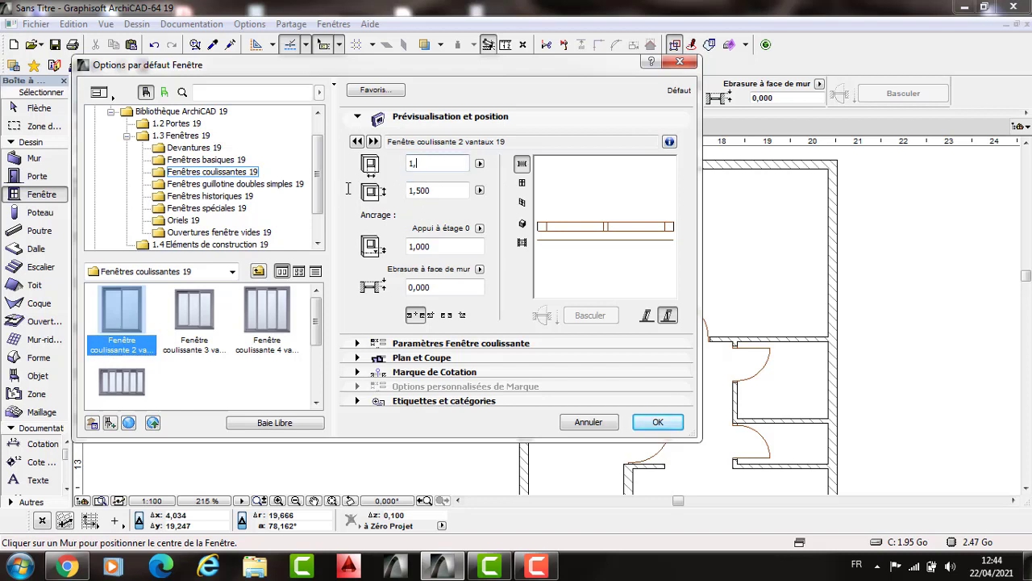
pyautogui.write('500')
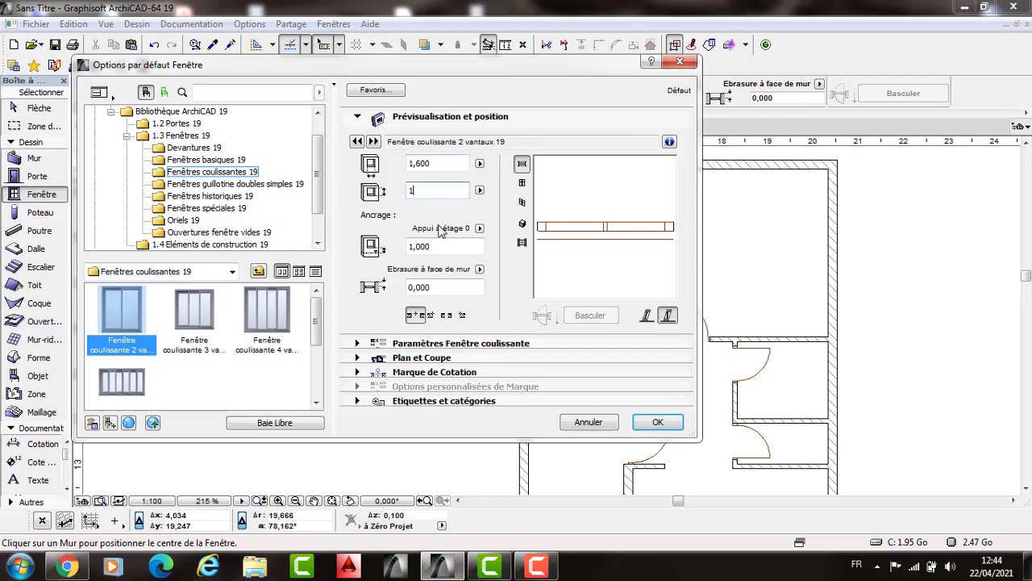
pyautogui.write(',1')
pyautogui.press('Tab')
pyautogui.press('Return')
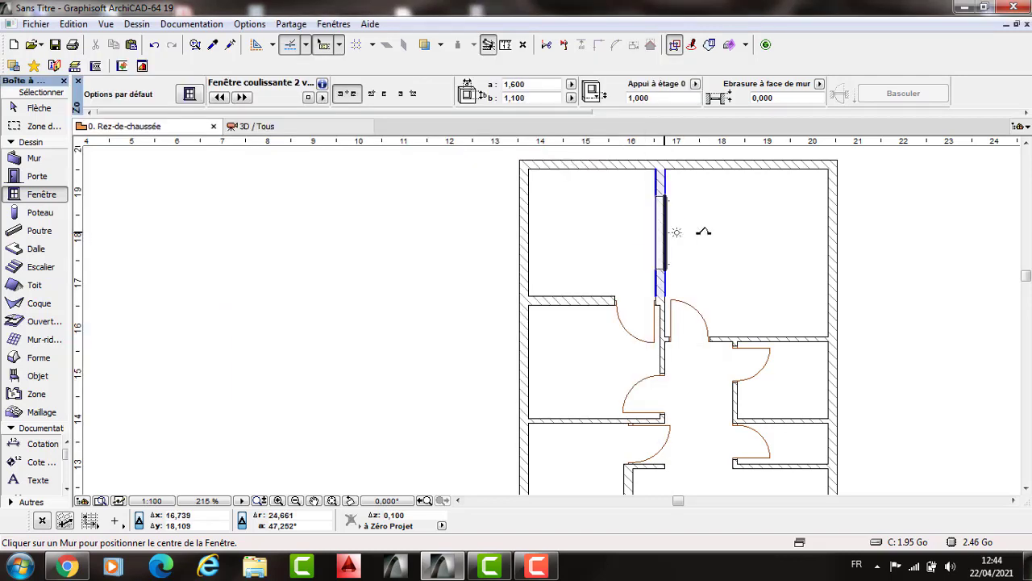
# Step: Place sliding windows in the wall between the two top rooms, the wall below the top left room, and the large lower room's bottom exterior wall
pyautogui.click(698, 233)
pyautogui.click(575, 337)
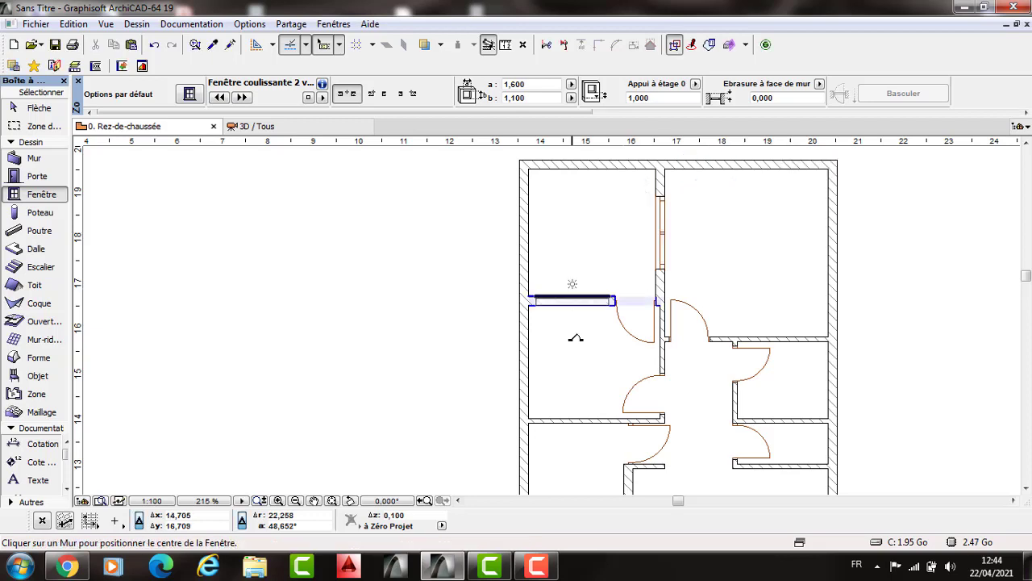
pyautogui.click(573, 300)
pyautogui.click(647, 359)
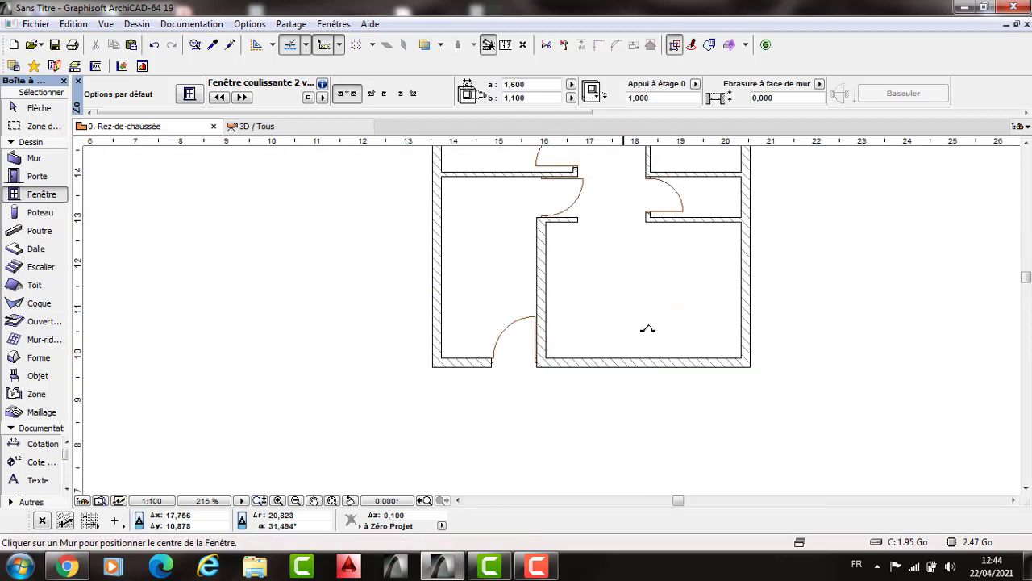
pyautogui.click(646, 362)
pyautogui.click(703, 452)
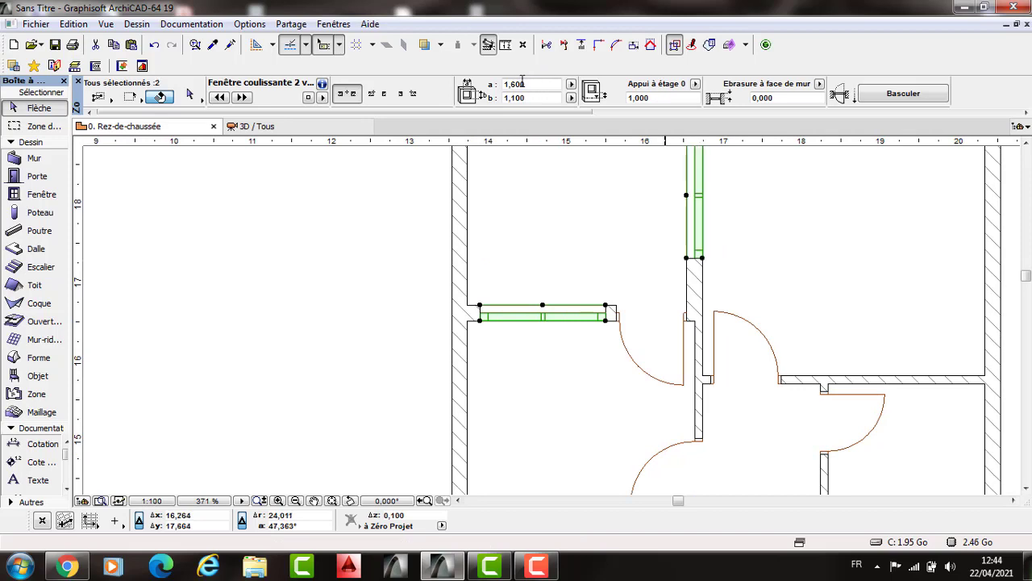
# Step: Set both selected sliding windows' width to 1.2 m and position the one below the top left room 0.3 m from the left exterior wall
pyautogui.click(512, 85)
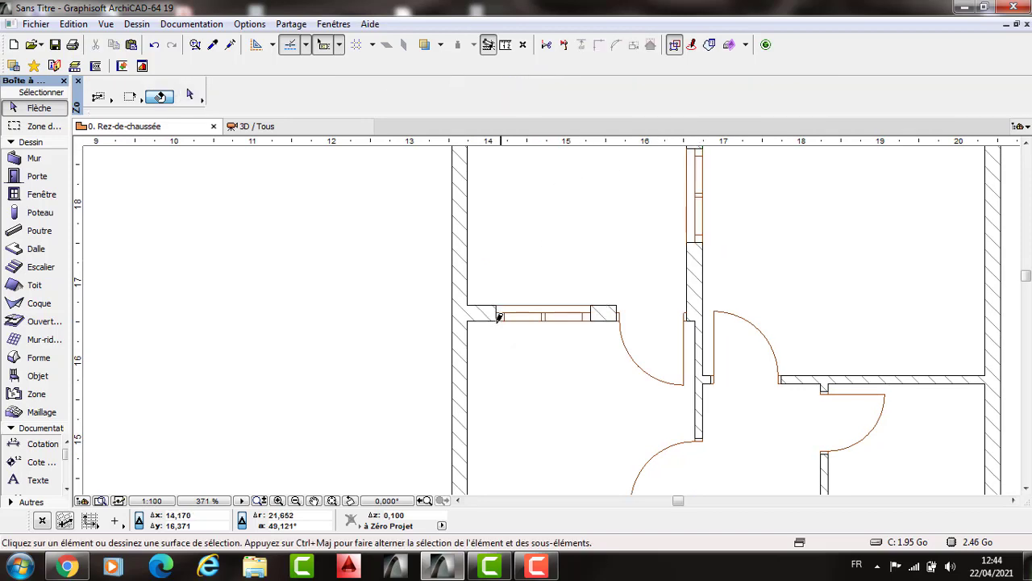
pyautogui.click(478, 318)
pyautogui.click(495, 314)
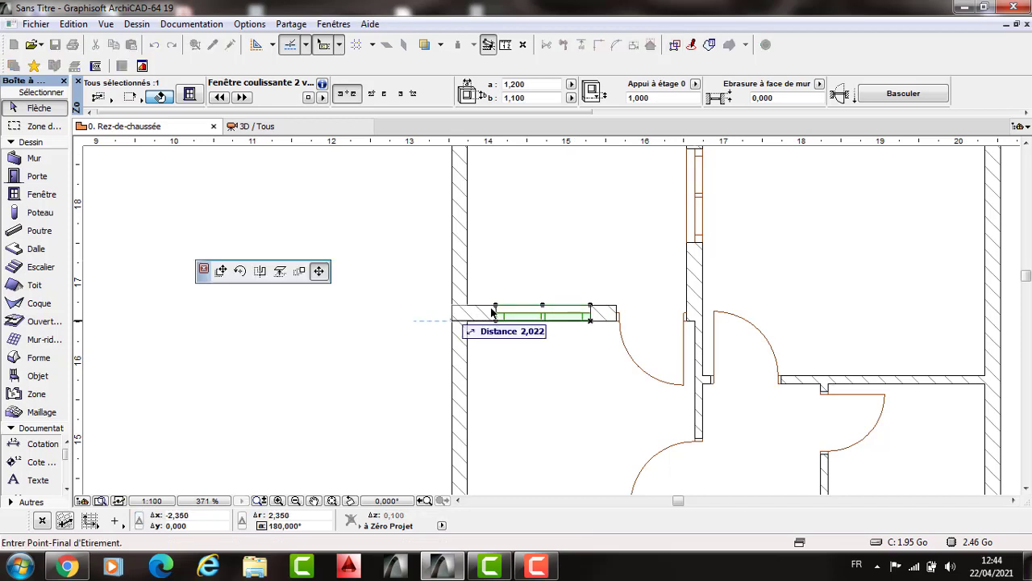
pyautogui.press('f')
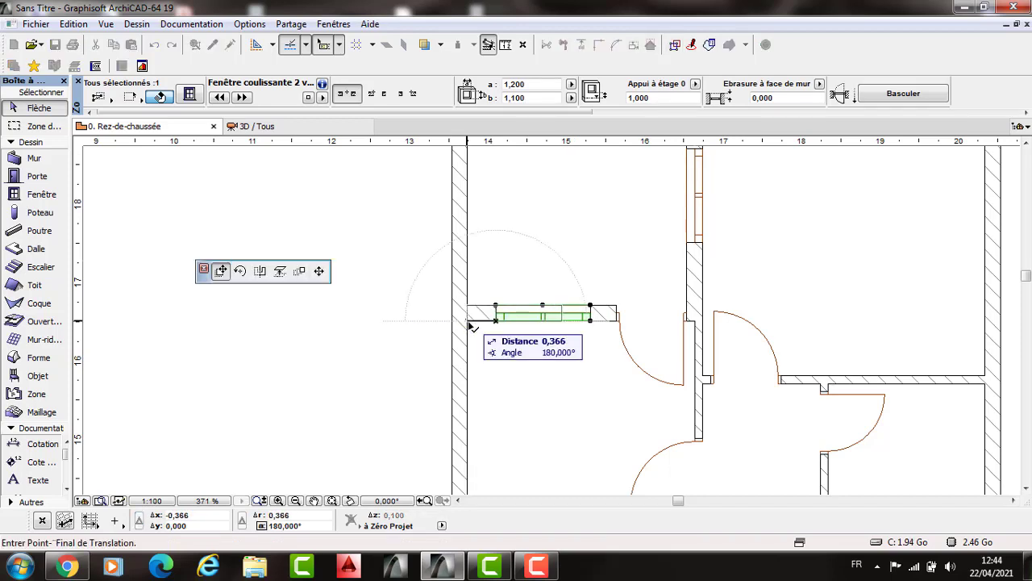
pyautogui.click(494, 325)
pyautogui.click(490, 319)
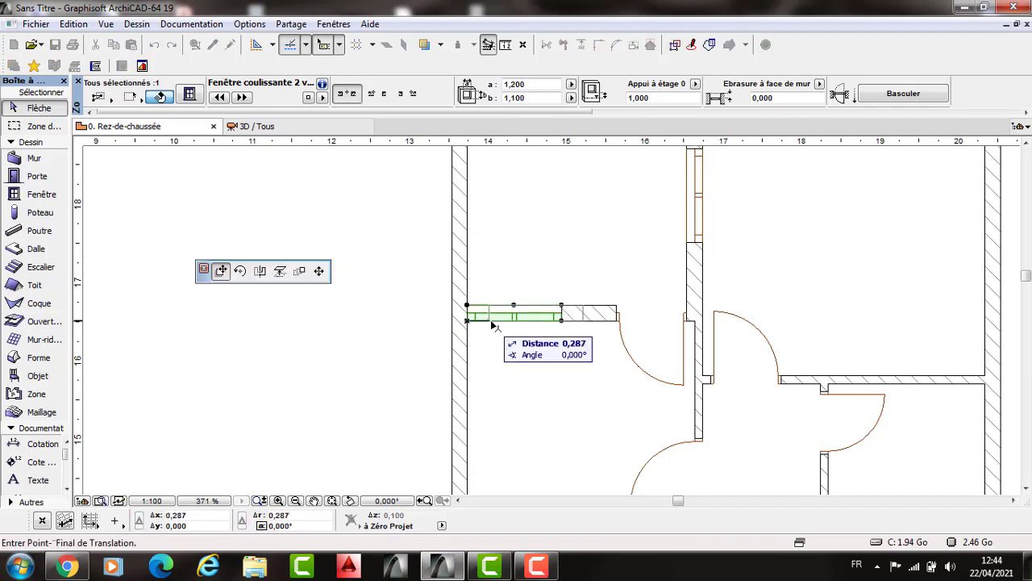
pyautogui.write('0,')
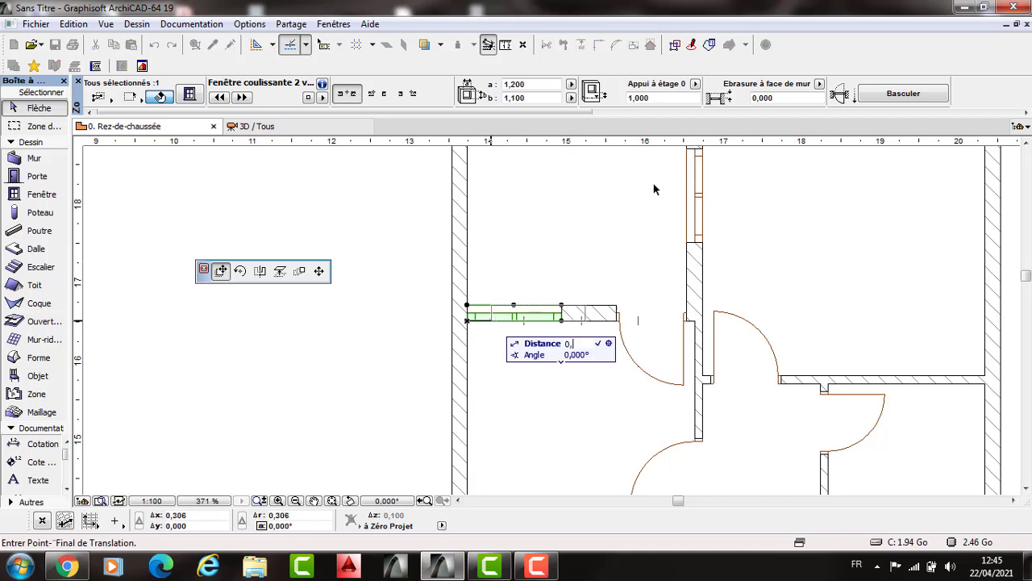
pyautogui.write('3')
pyautogui.press('Return')
# Step: Try to move the sliding window between the two top rooms up against the top exterior wall
pyautogui.scroll(-2, 615, 312)
pyautogui.moveTo(657, 184); pyautogui.dragTo(614, 308, button='middle')
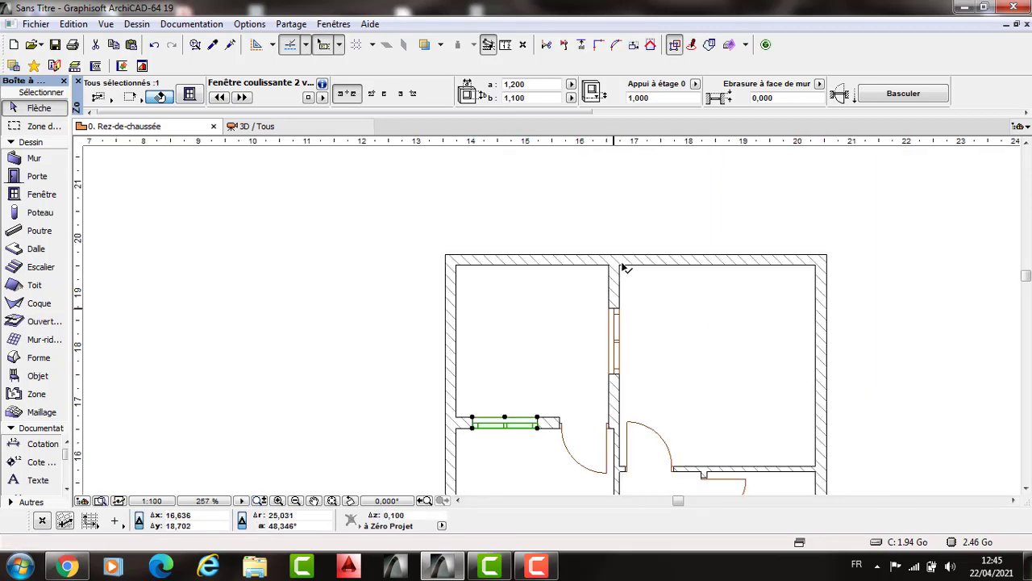
pyautogui.click(620, 308)
pyautogui.click(621, 265)
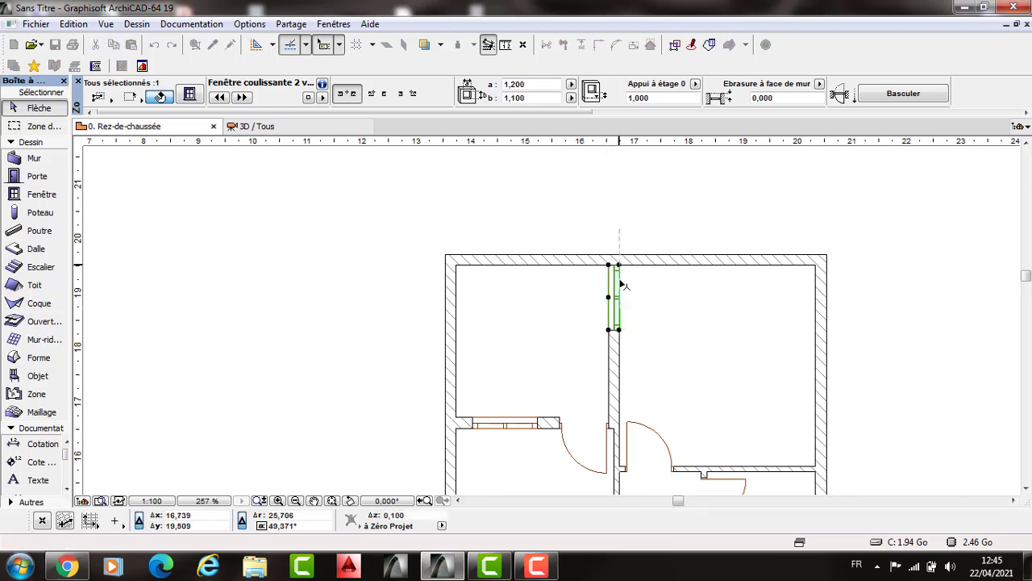
pyautogui.click(622, 285)
pyautogui.write('0,')
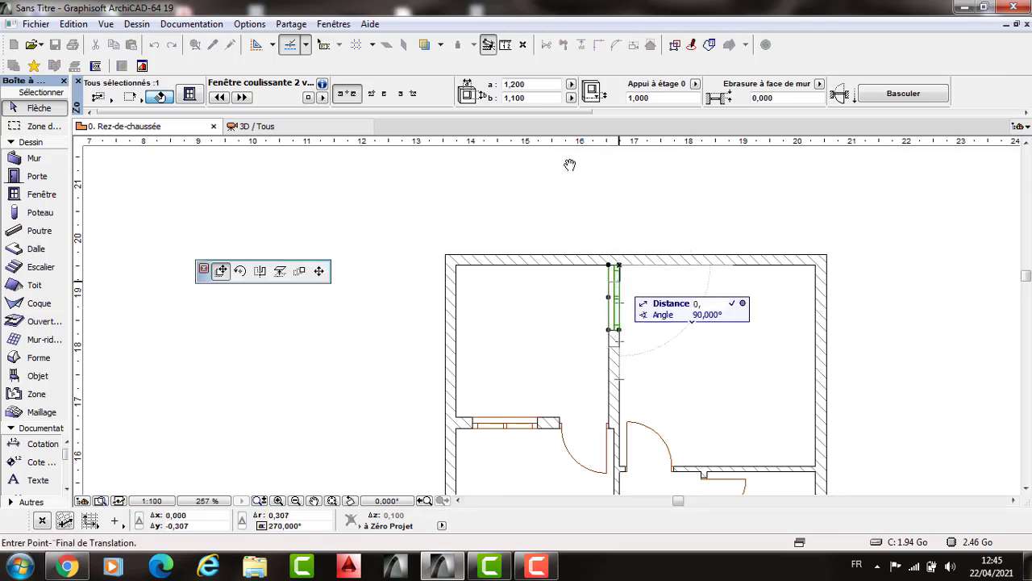
pyautogui.press('Escape')
pyautogui.hotkey('ctrl', 'z')
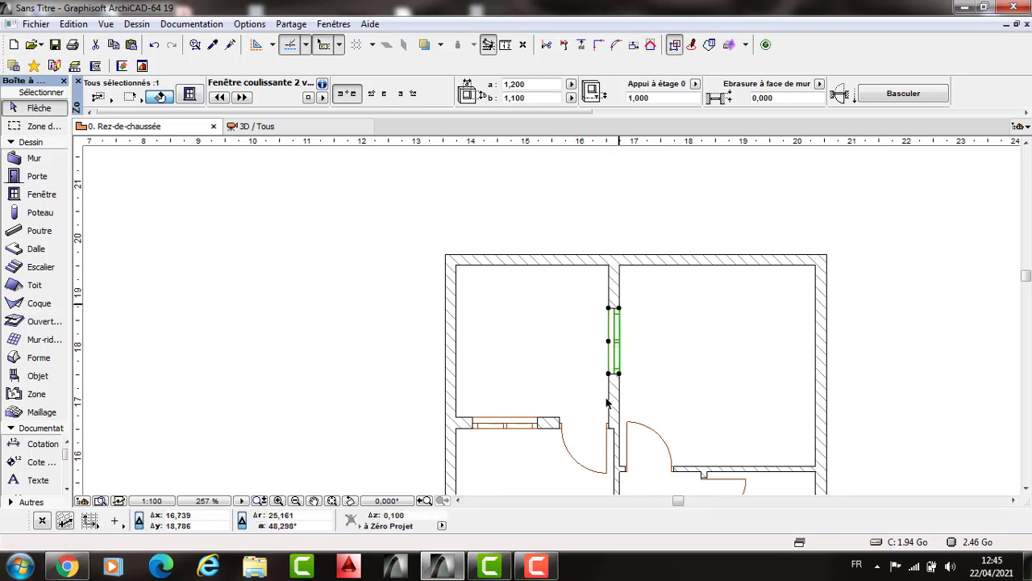
# Step: Move the large lower room's sliding window to about 2 m from the building's lower right exterior corner
pyautogui.scroll(-3, 600, 388)
pyautogui.click(624, 379)
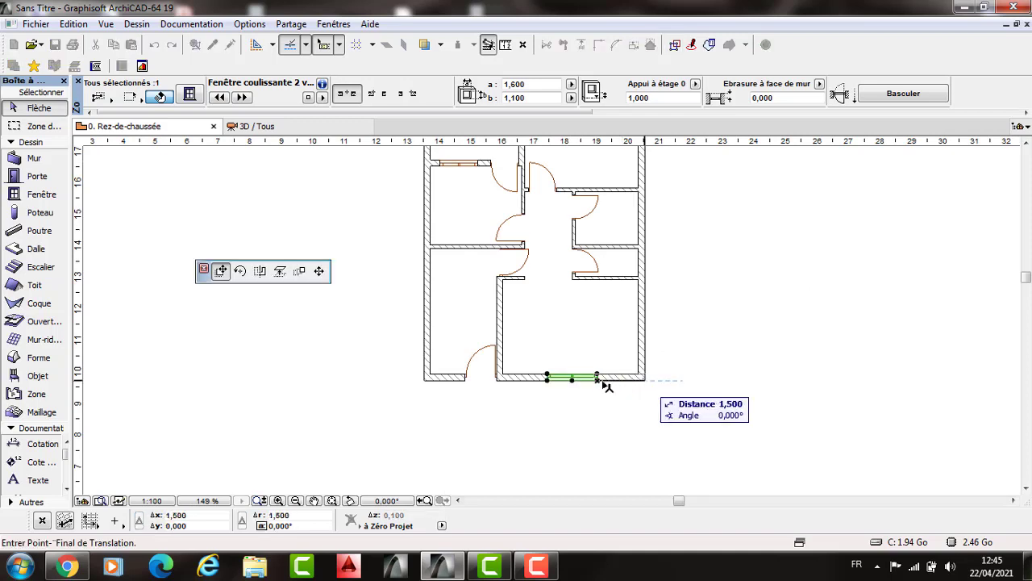
pyautogui.doubleClick(644, 380)
pyautogui.write('2')
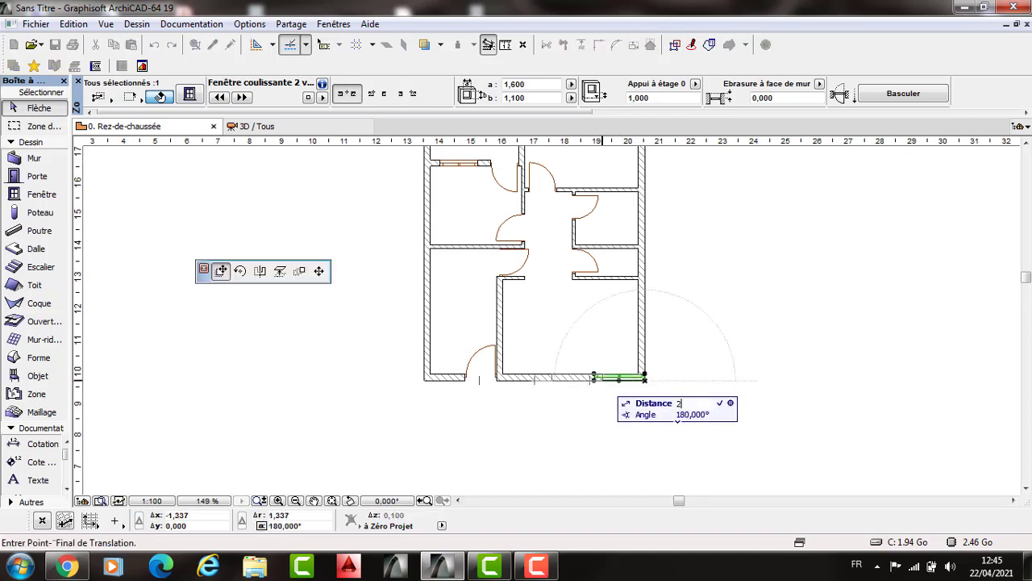
pyautogui.write(',0')
pyautogui.press('Return')
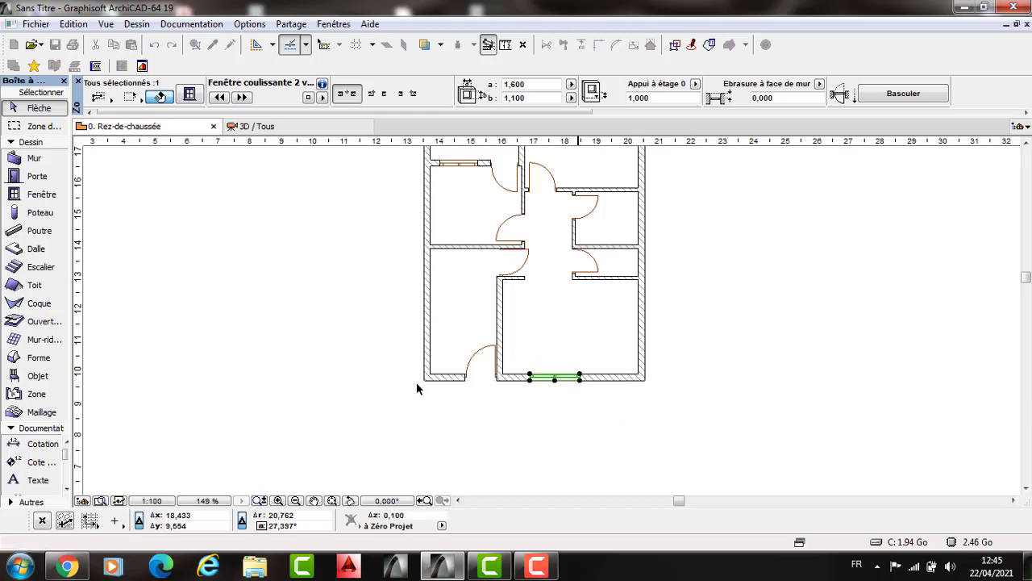
pyautogui.click(446, 385)
# Step: Set the window default to the basic Fenêtre 19, 0.6 m wide and 0.6 m high, with a 1.5 m sill
pyautogui.scroll(4, 446, 385)
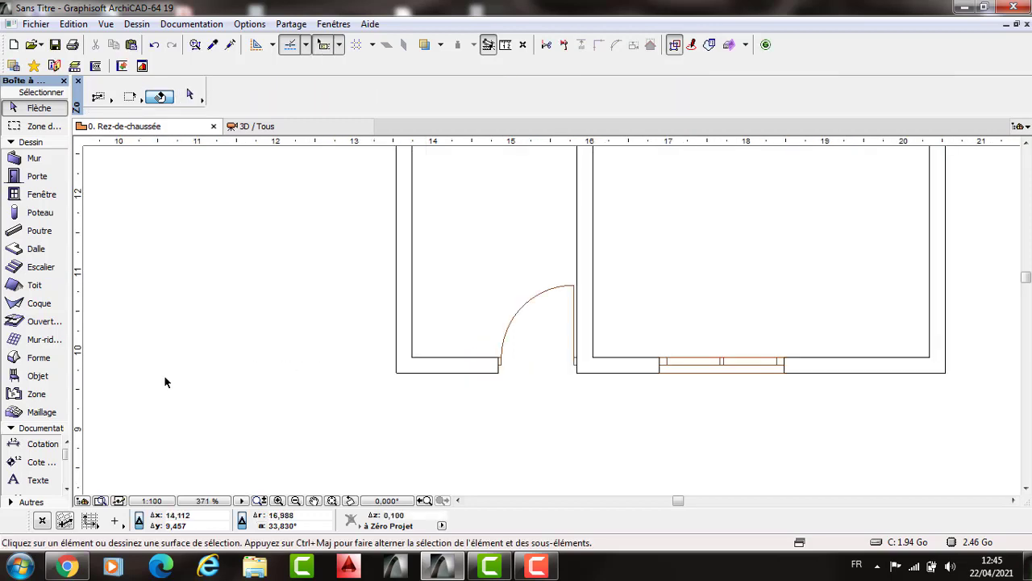
pyautogui.scroll(-1, 157, 370)
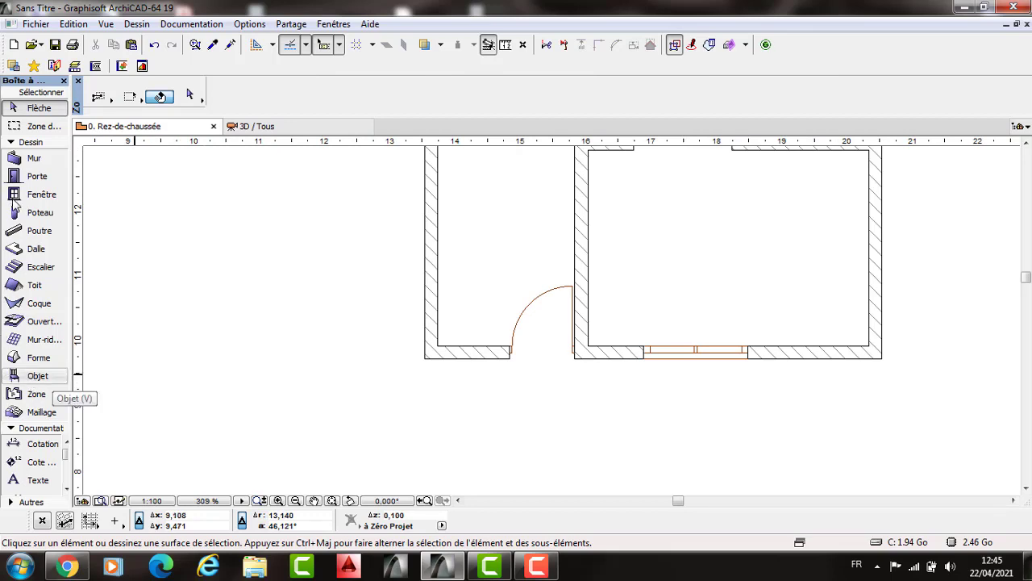
pyautogui.click(37, 195)
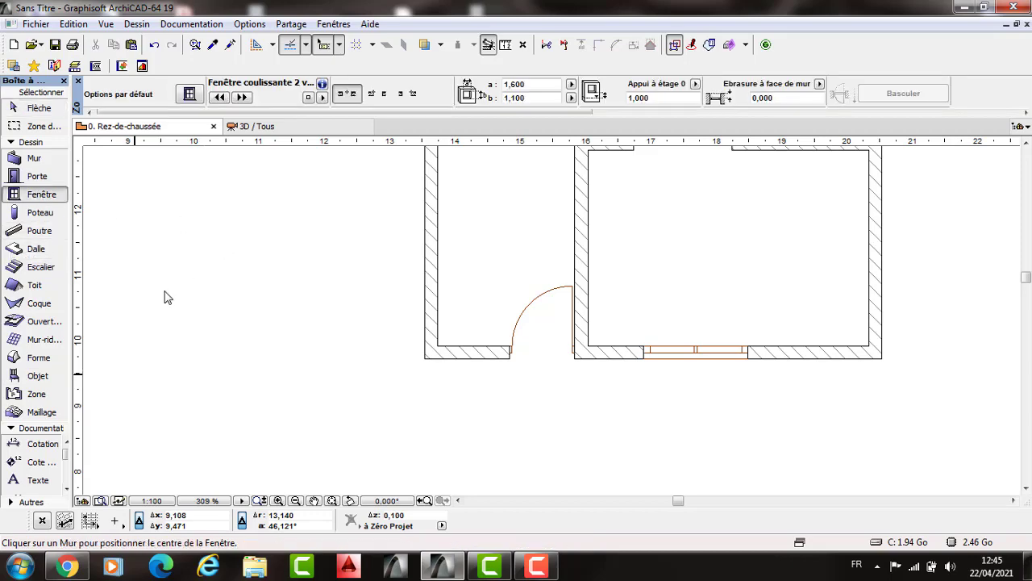
pyautogui.hotkey('ctrl', 't')
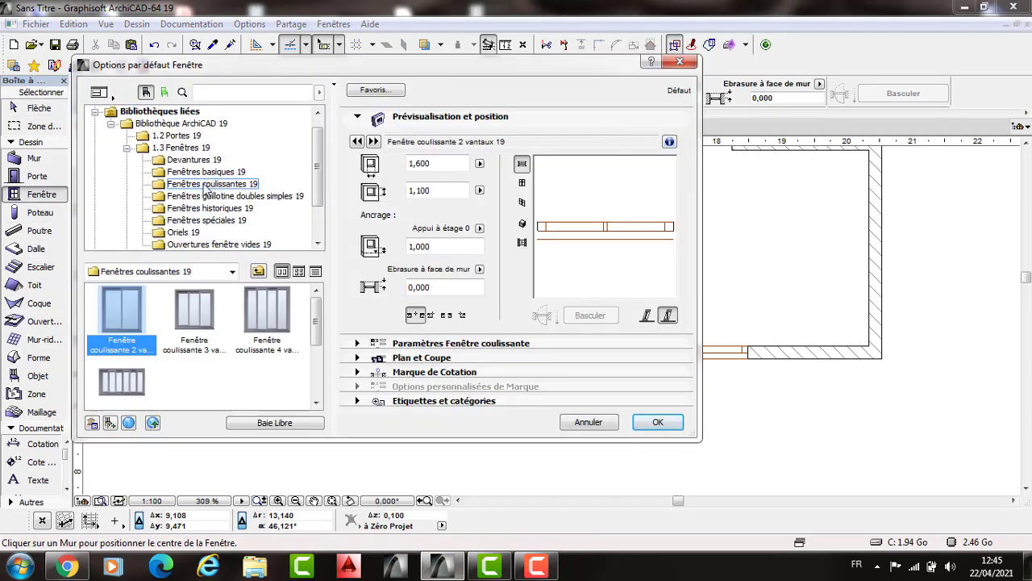
pyautogui.click(205, 171)
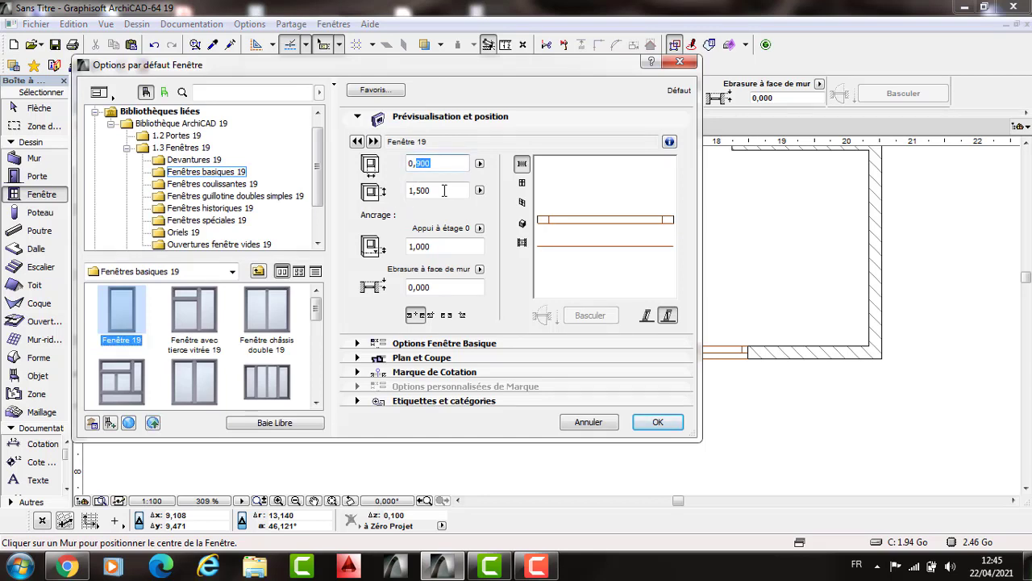
pyautogui.write('6')
pyautogui.press('Tab')
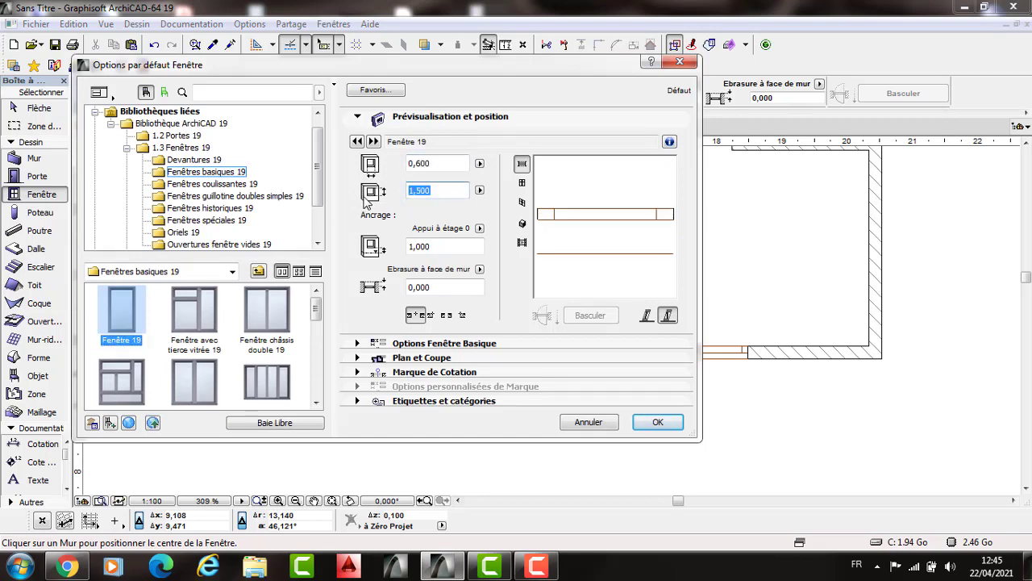
pyautogui.write('0,')
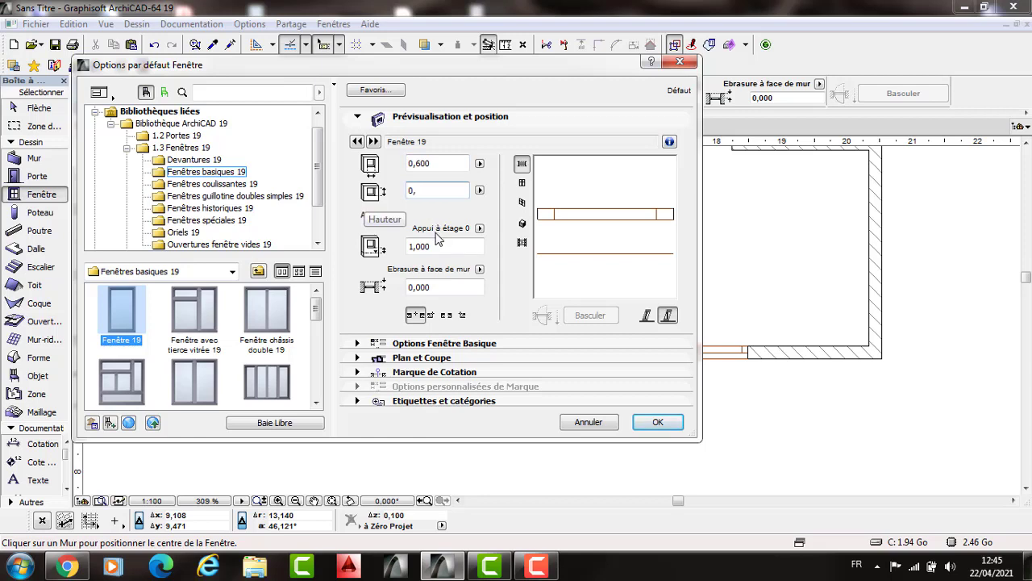
pyautogui.write('6')
pyautogui.press('Tab')
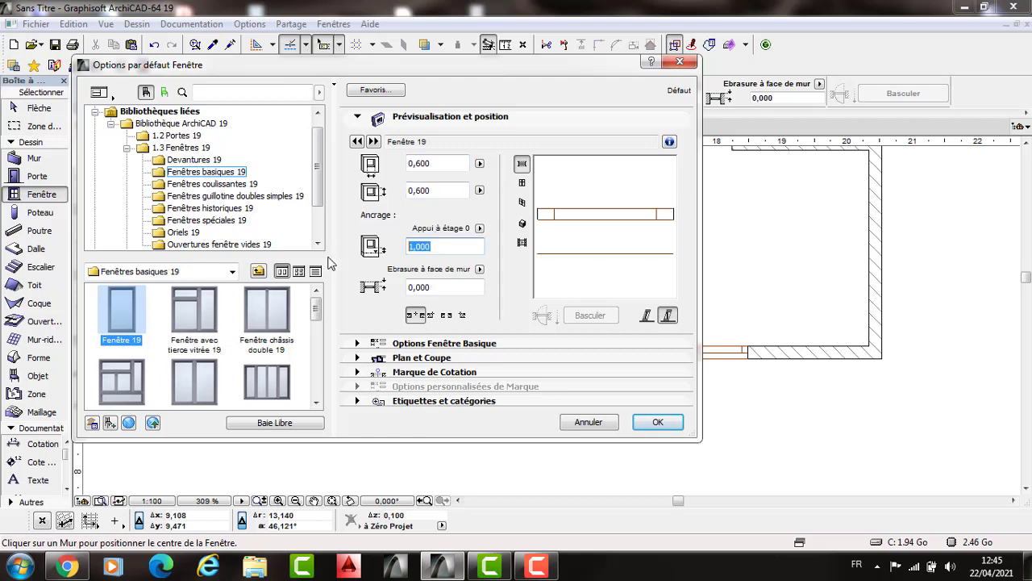
pyautogui.write('1,5')
pyautogui.press('Return')
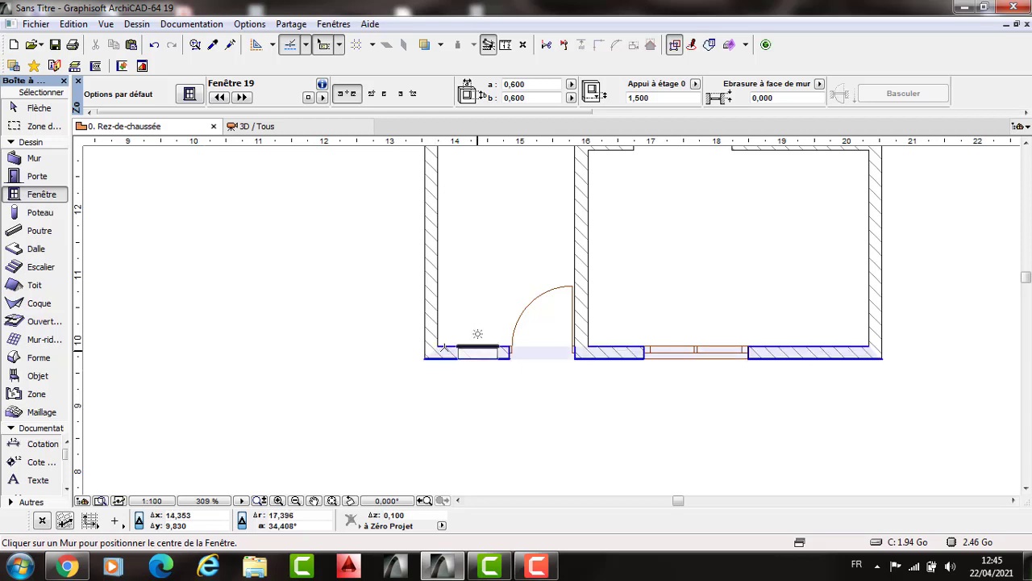
# Step: Place the small window in the bottom exterior wall of the lower left room, 0.2 m from the entrance door
pyautogui.click(457, 355)
pyautogui.press('Escape')
pyautogui.scroll(2, 529, 369)
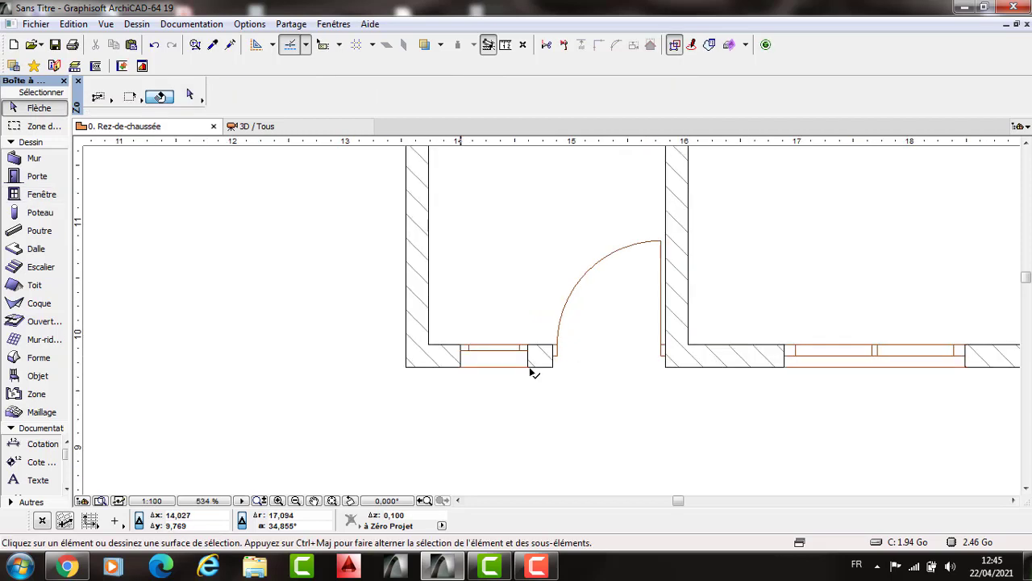
pyautogui.click(549, 373)
pyautogui.click(555, 369)
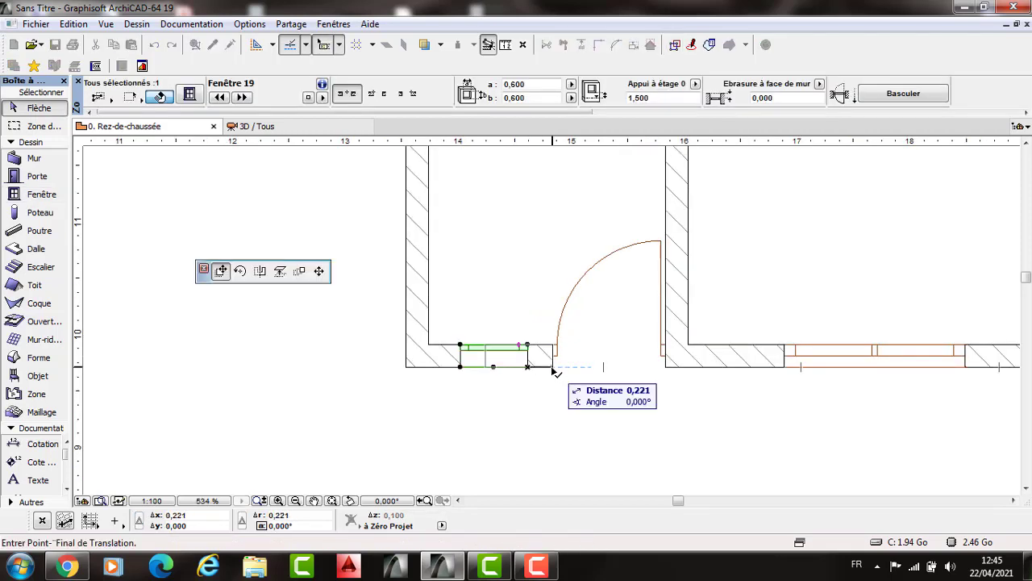
pyautogui.click(538, 371)
pyautogui.click(536, 368)
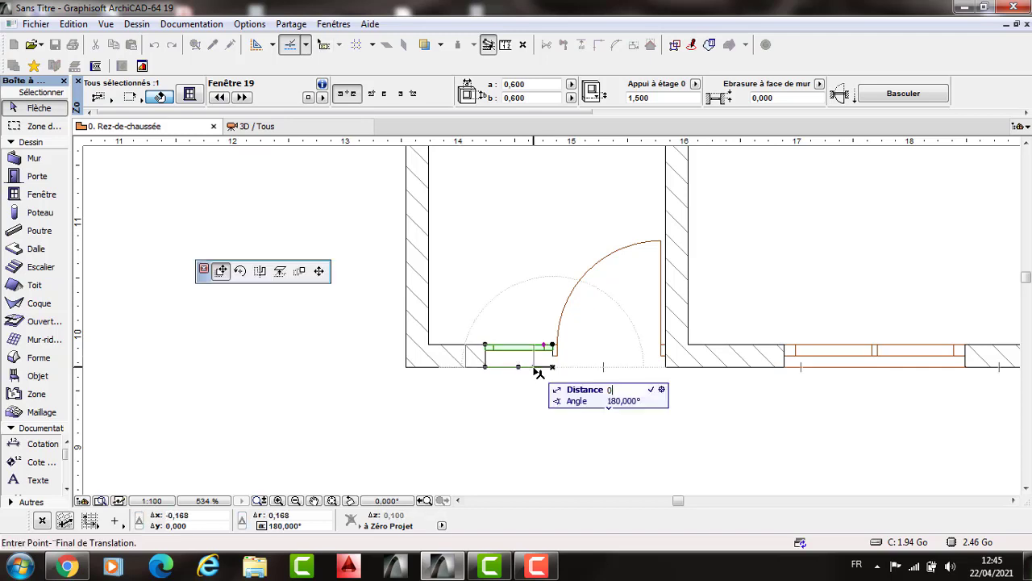
pyautogui.write('0,2')
pyautogui.press('Return')
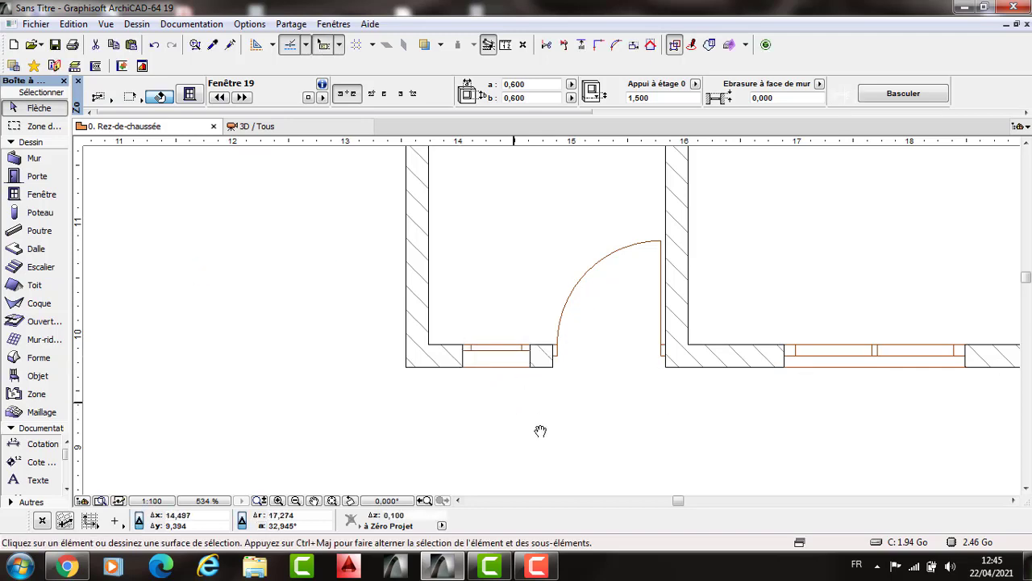
# Step: Set the dimension defaults to a linear chain without extension lines, 2.00 mm Arial text and 1.00 mm markers
pyautogui.scroll(-5, 597, 391)
pyautogui.moveTo(345, 394); pyautogui.dragTo(248, 499, button='middle')
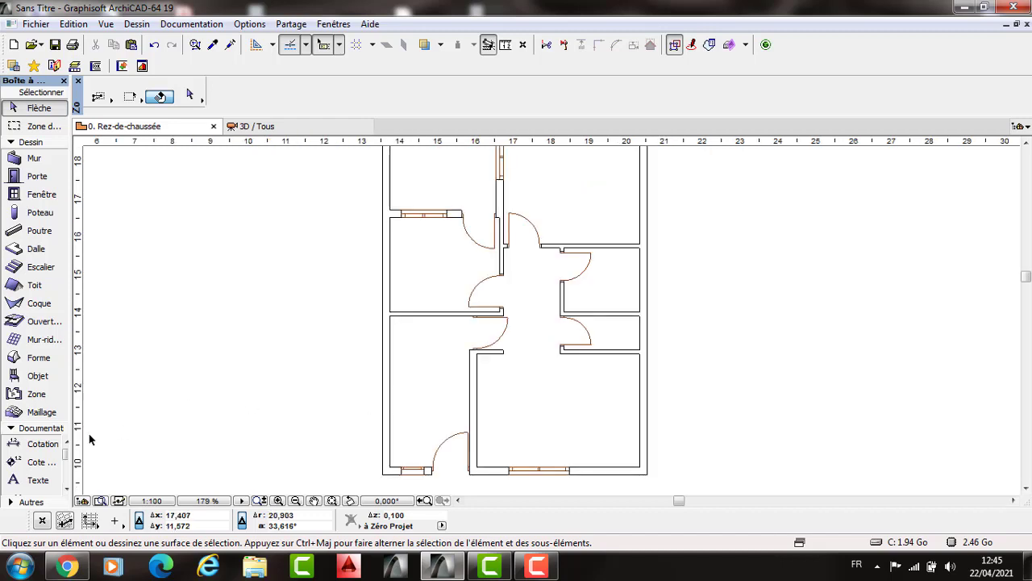
pyautogui.click(37, 445)
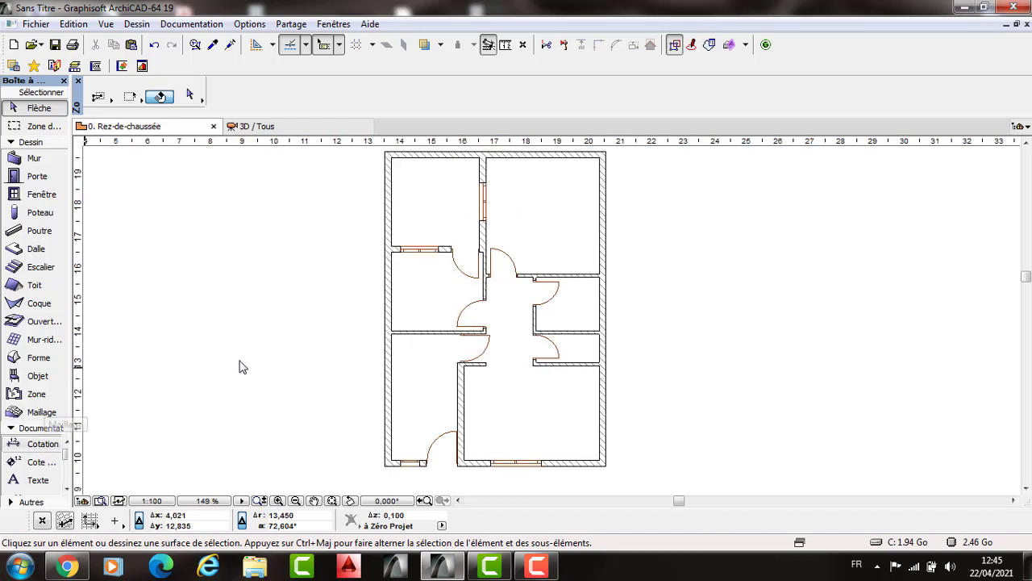
pyautogui.hotkey('ctrl', 't')
pyautogui.click(226, 188)
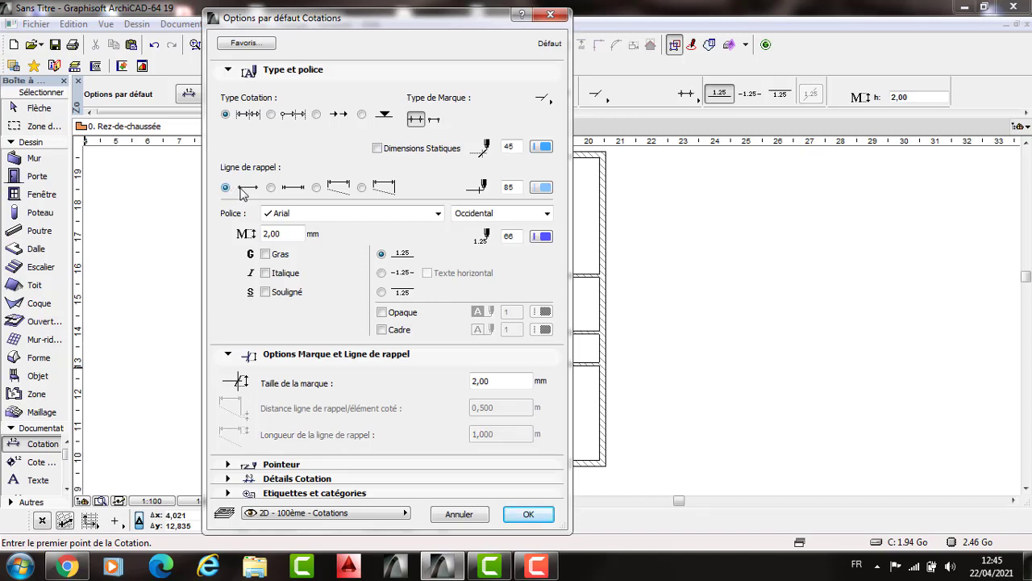
pyautogui.doubleClick(271, 233)
pyautogui.doubleClick(481, 381)
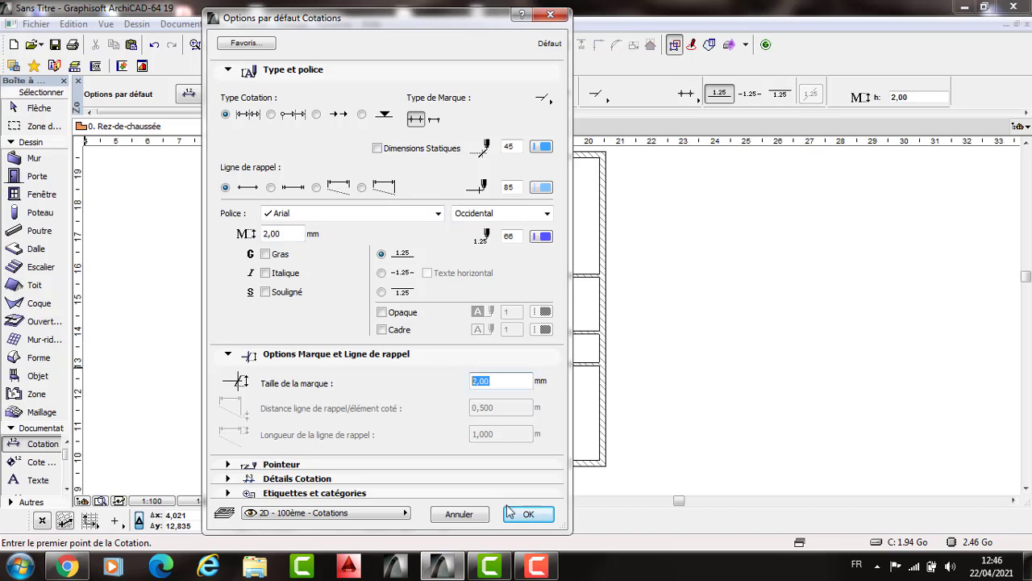
pyautogui.write('1,00')
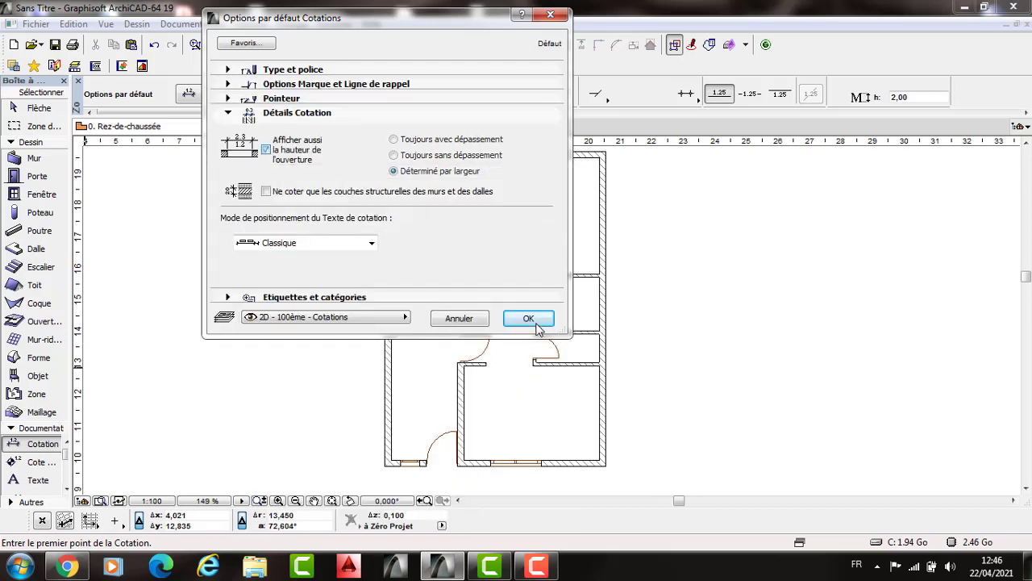
pyautogui.press('Return')
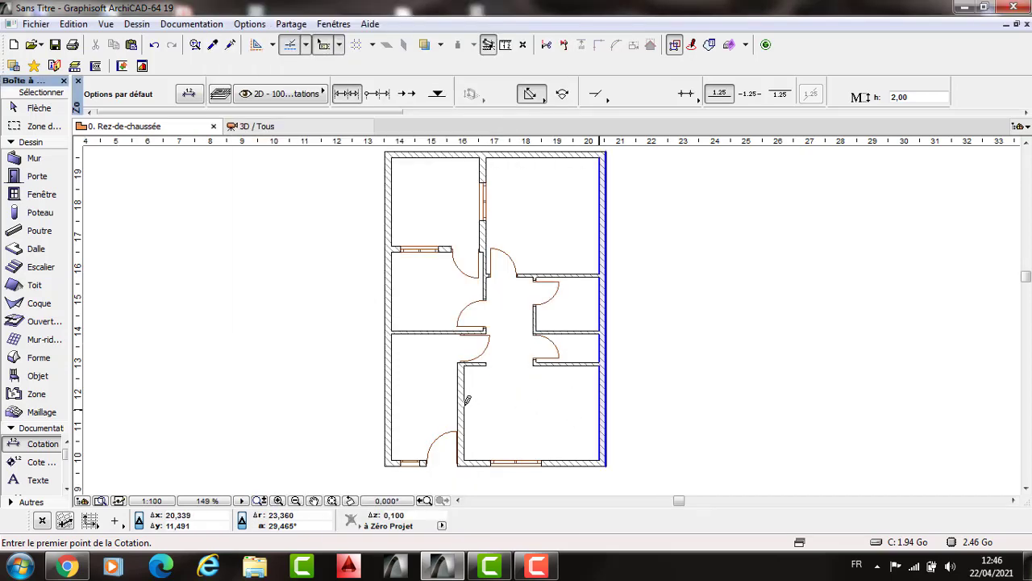
# Step: Add a horizontal dimension chain through the two side exterior walls and the partition between the lower rooms, with its line above the large room
pyautogui.click(603, 411)
pyautogui.click(461, 405)
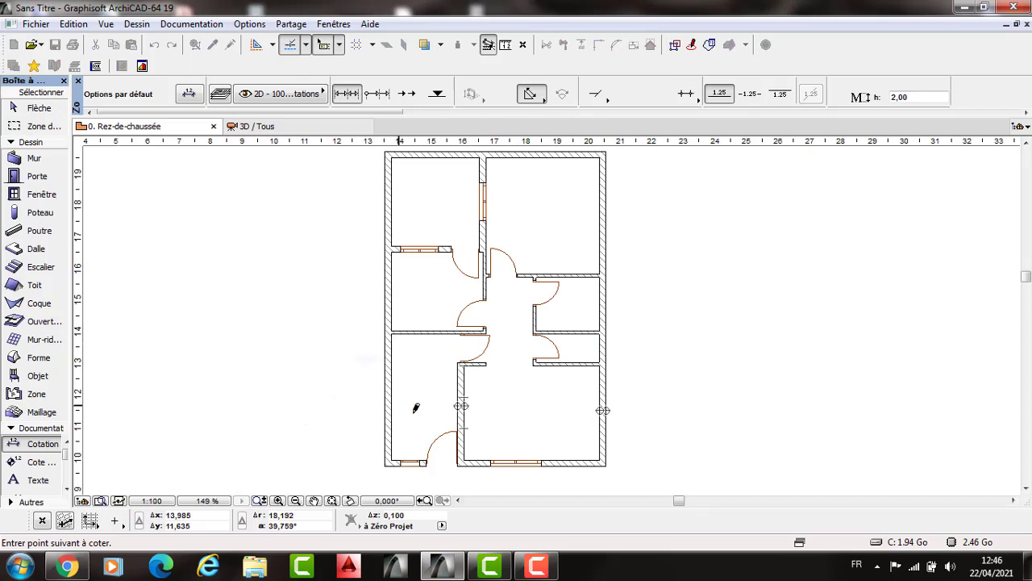
pyautogui.click(389, 405)
pyautogui.doubleClick(417, 421)
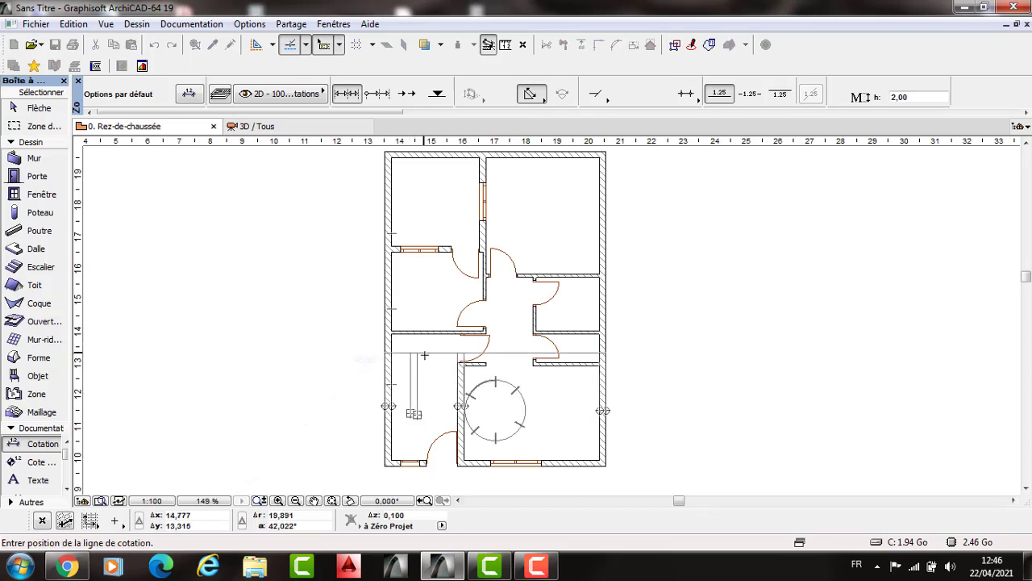
pyautogui.click(412, 352)
pyautogui.scroll(3, 413, 351)
pyautogui.scroll(3, 425, 354)
pyautogui.press('Escape')
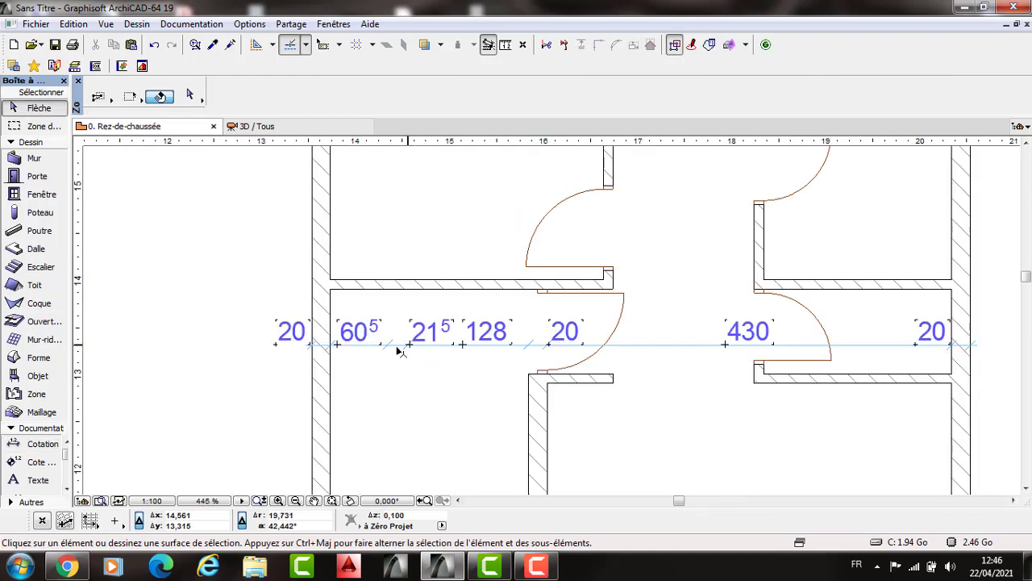
# Step: Delete the two extra intermediate points from the dimension chain within the lower left room
pyautogui.click(408, 346)
pyautogui.press('Delete')
pyautogui.press('Delete')
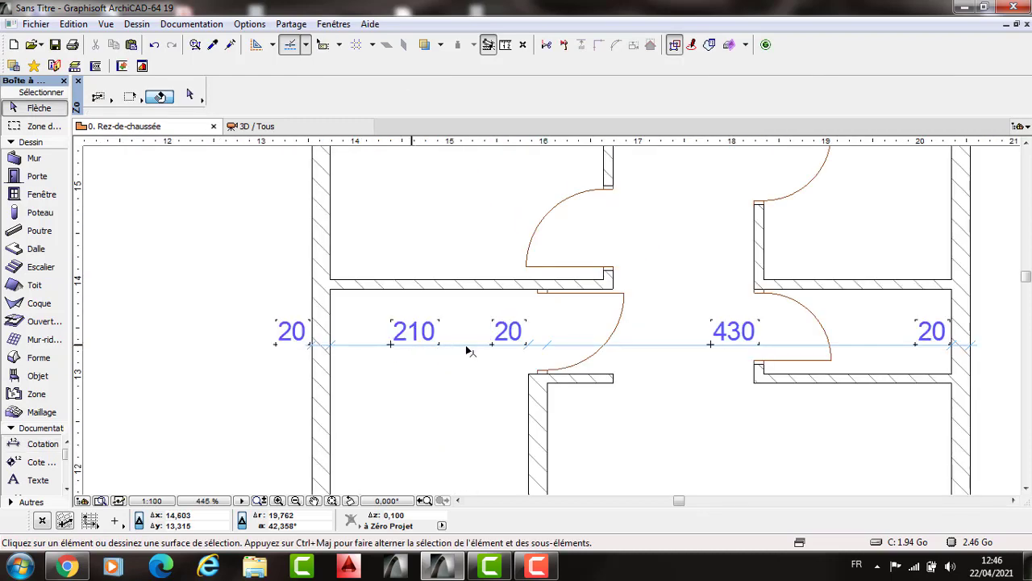
# Step: Move the horizontal dimension chain down so its line crosses the two lower rooms
pyautogui.click(466, 344)
pyautogui.click(466, 344)
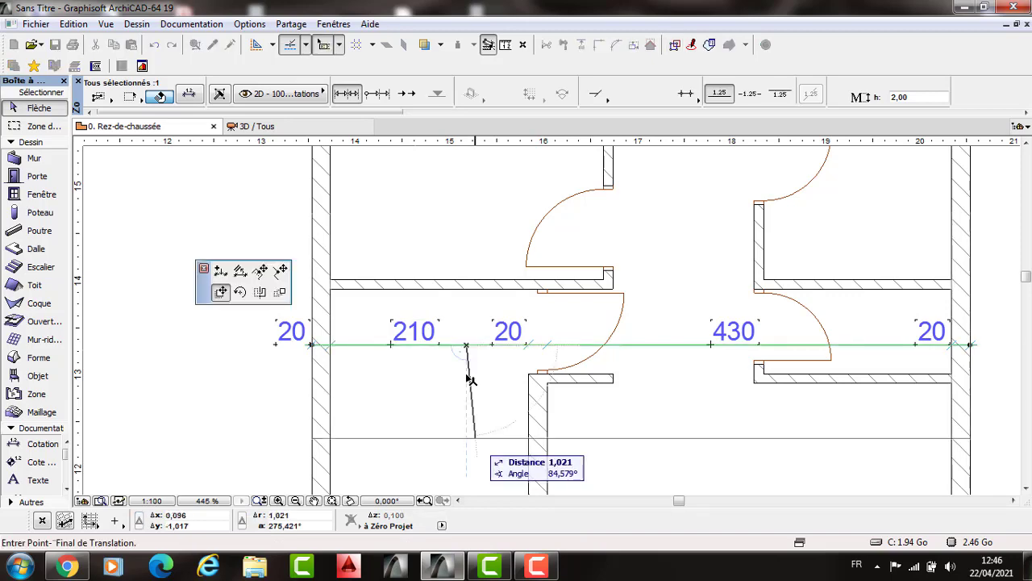
pyautogui.press('Escape')
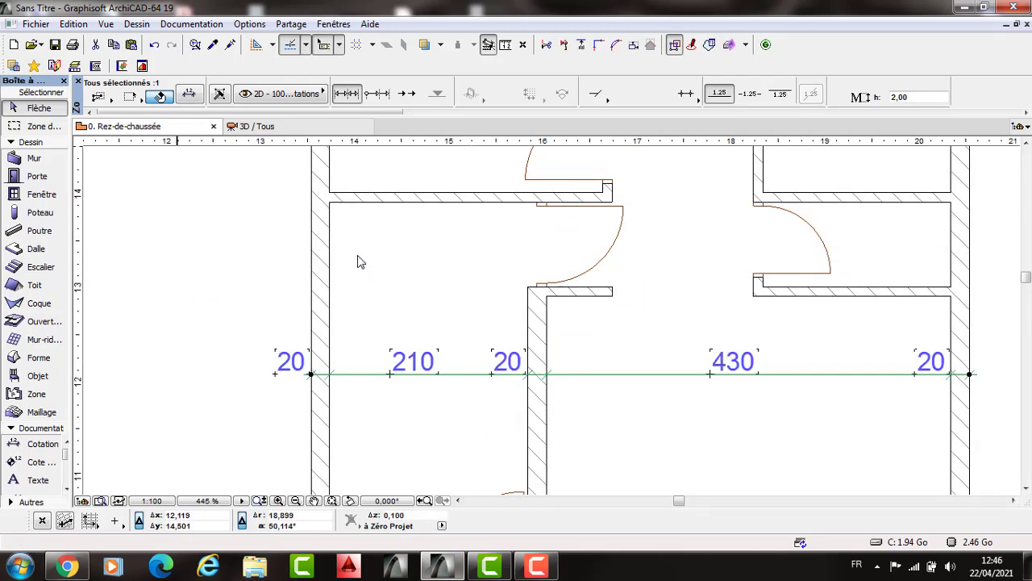
# Step: Set the selected dimension chain's text height to 1 mm
pyautogui.hotkey('ctrl', 't')
pyautogui.click(273, 73)
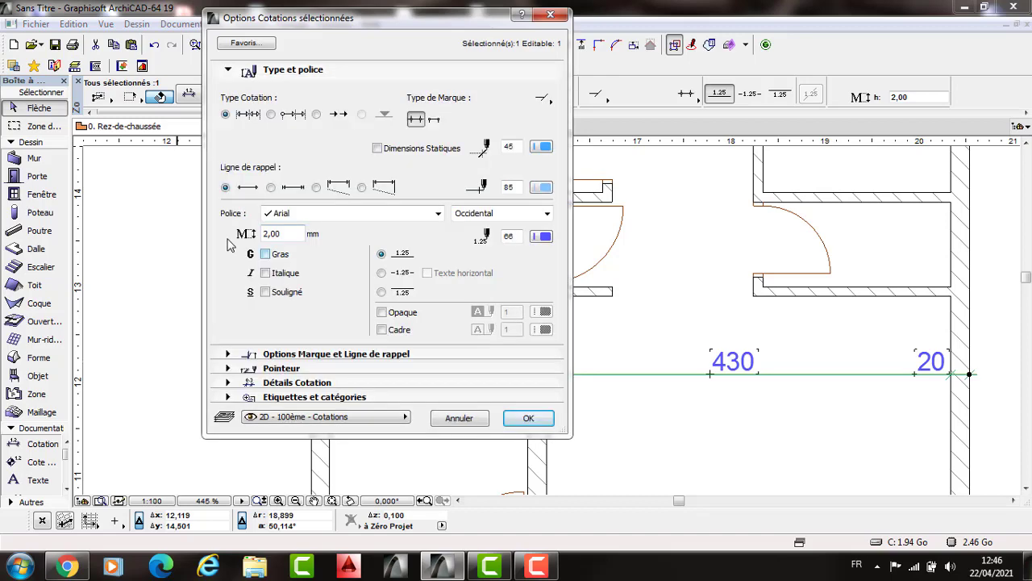
pyautogui.write('1')
pyautogui.press('Return')
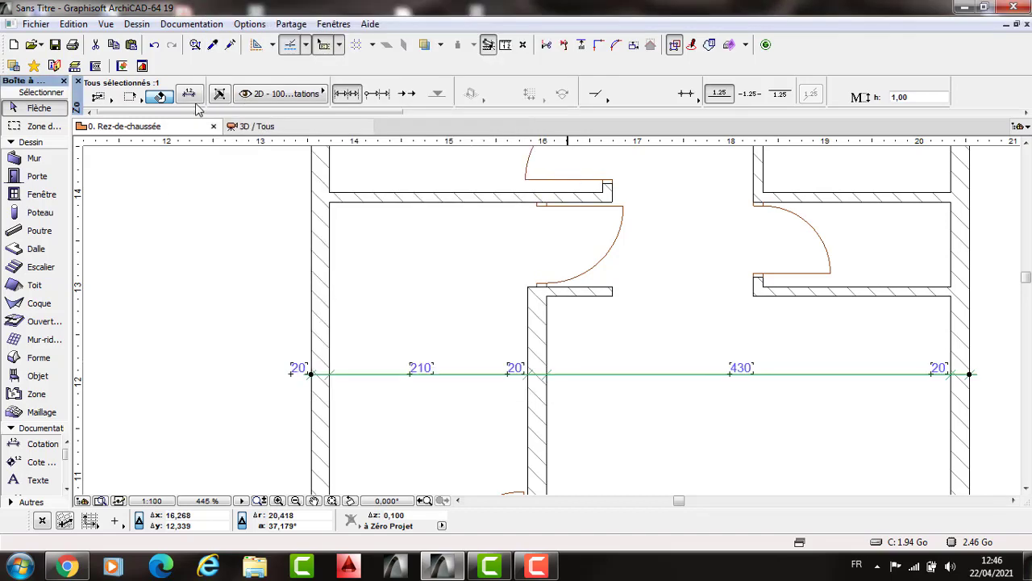
# Step: Set the selected dimension chain's text height to 1.5 mm
pyautogui.hotkey('ctrl', 't')
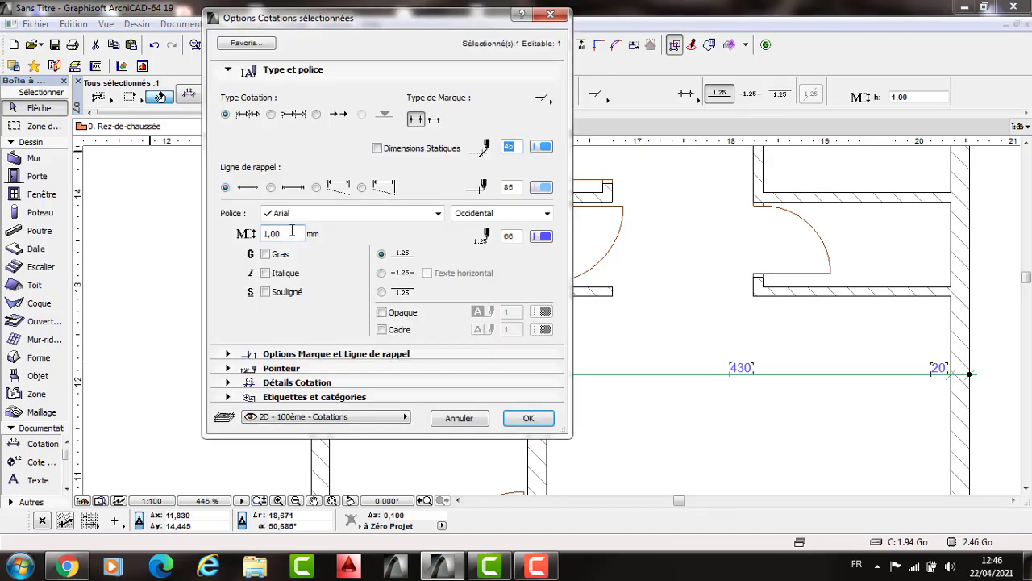
pyautogui.click(292, 230)
pyautogui.press('BackSpace')
pyautogui.press('BackSpace')
pyautogui.write('4')
pyautogui.press('Return')
# Step: Set the default text height for new dimensions to 1.5 mm
pyautogui.click(38, 446)
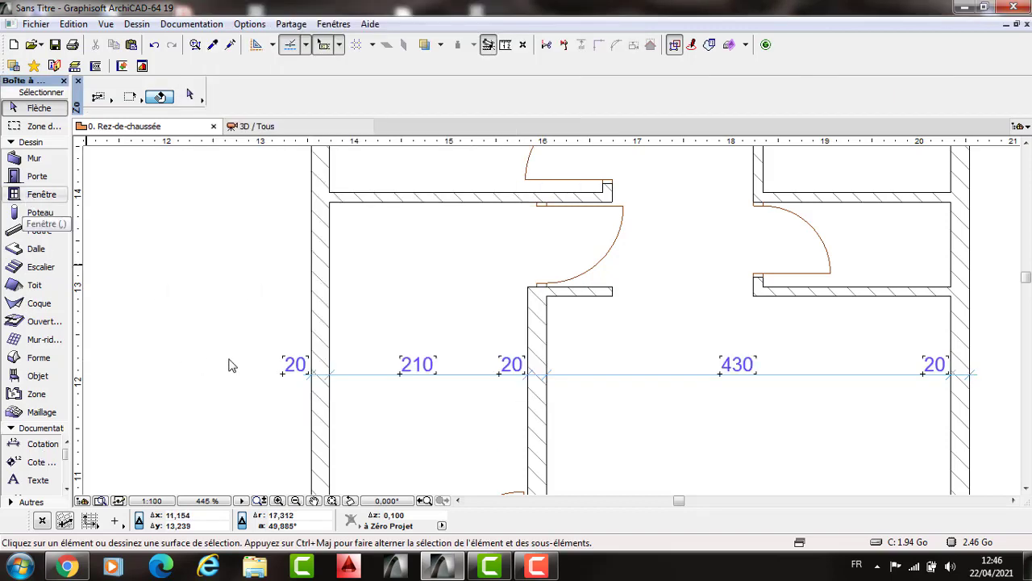
pyautogui.hotkey('ctrl', 't')
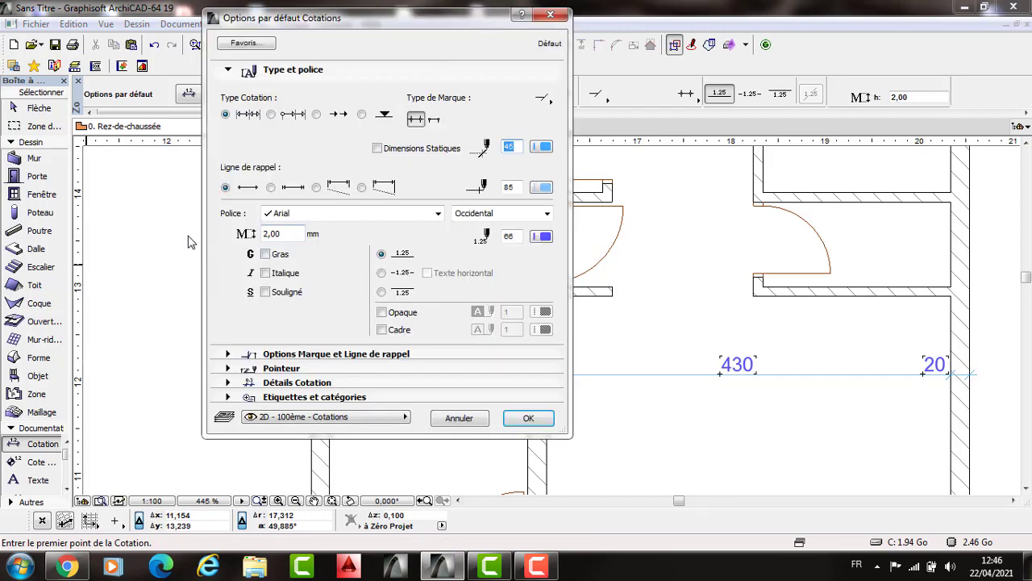
pyautogui.write('1,5')
pyautogui.press('Return')
# Step: Add a vertical dimension chain through the right-hand rooms, from the bottom exterior wall across the partitions to the top exterior wall's inner face
pyautogui.scroll(-3, 597, 448)
pyautogui.click(596, 293)
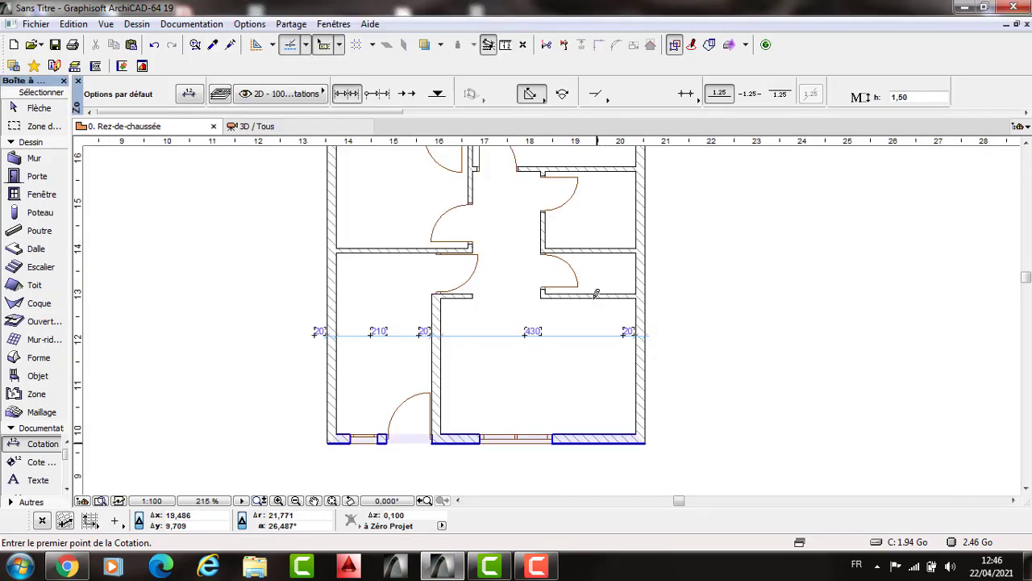
pyautogui.click(593, 280)
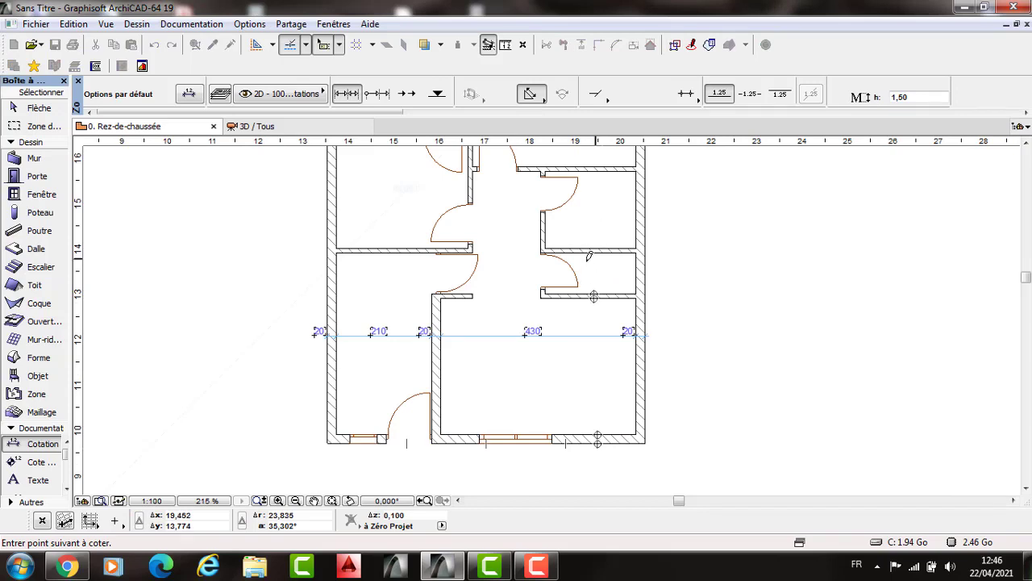
pyautogui.scroll(3, 588, 265)
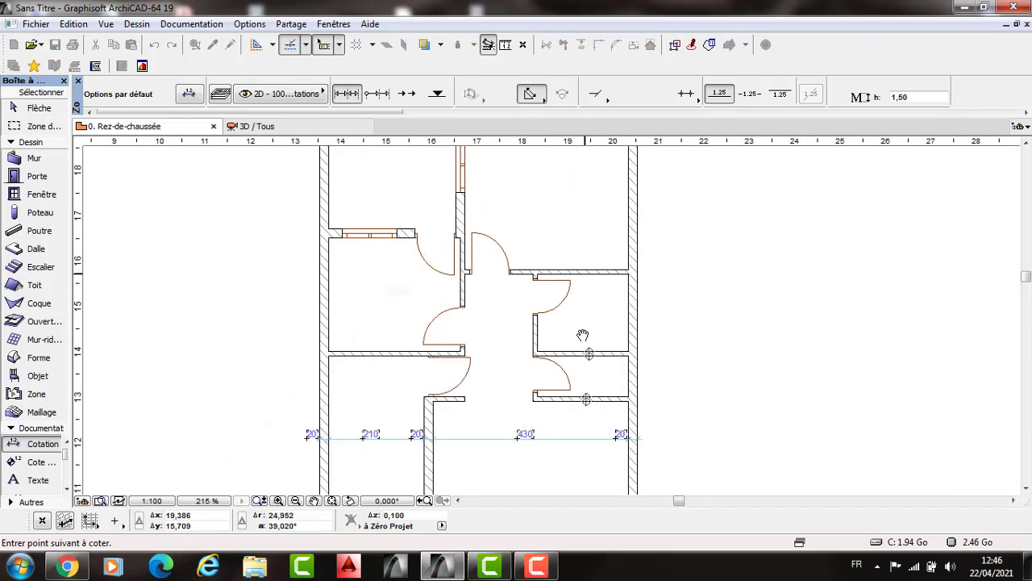
pyautogui.scroll(3, 595, 232)
pyautogui.doubleClick(598, 227)
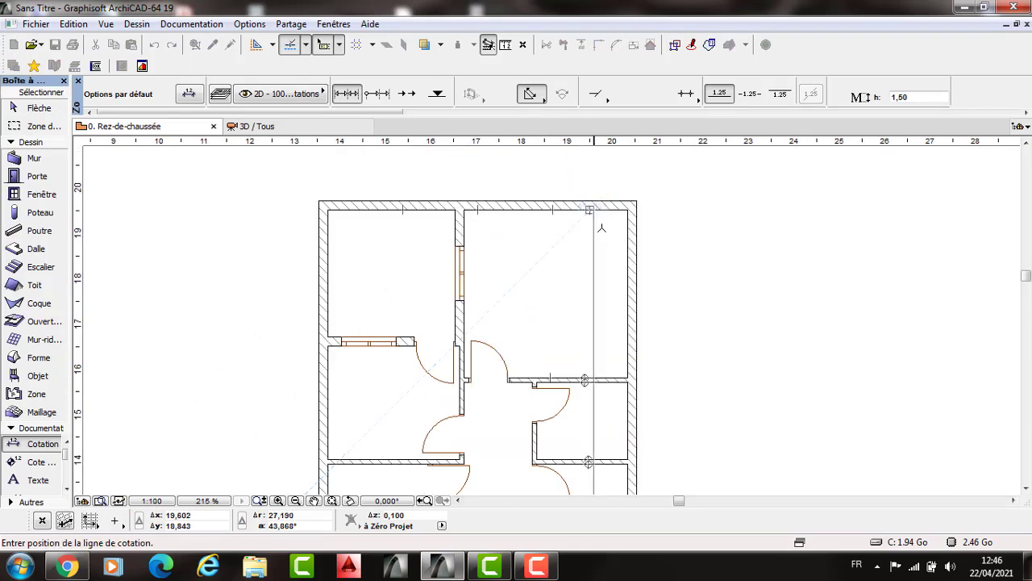
pyautogui.click(600, 230)
pyautogui.press('Escape')
# Step: Extend the right-hand vertical dimension chain to include the thickness of the top exterior wall
pyautogui.scroll(1, 600, 227)
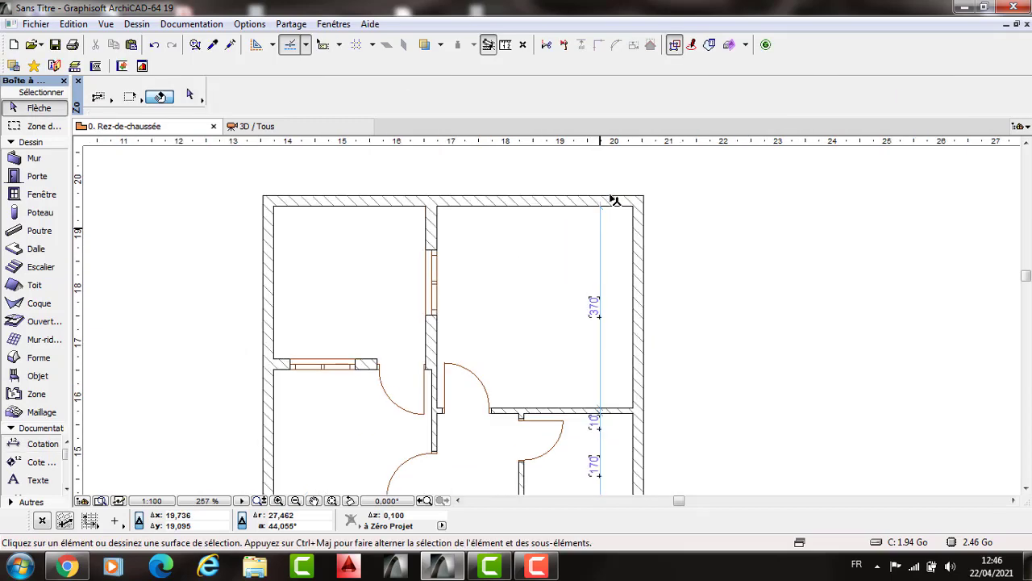
pyautogui.click(601, 208)
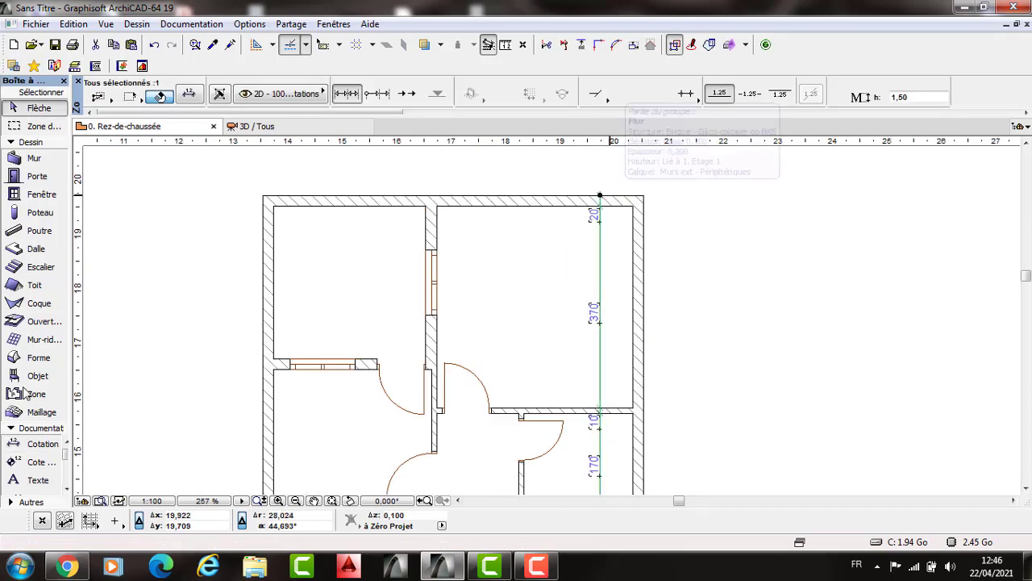
pyautogui.press('Escape')
# Step: Add a horizontal dimension chain across the two upper rooms, through both side exterior walls and the wall between the rooms
pyautogui.press('j')
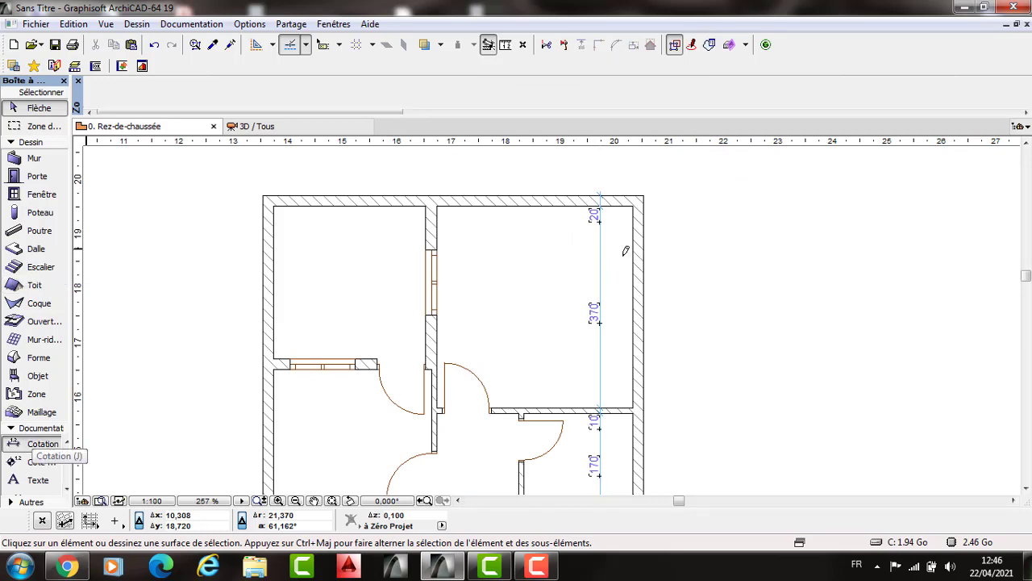
pyautogui.click(634, 256)
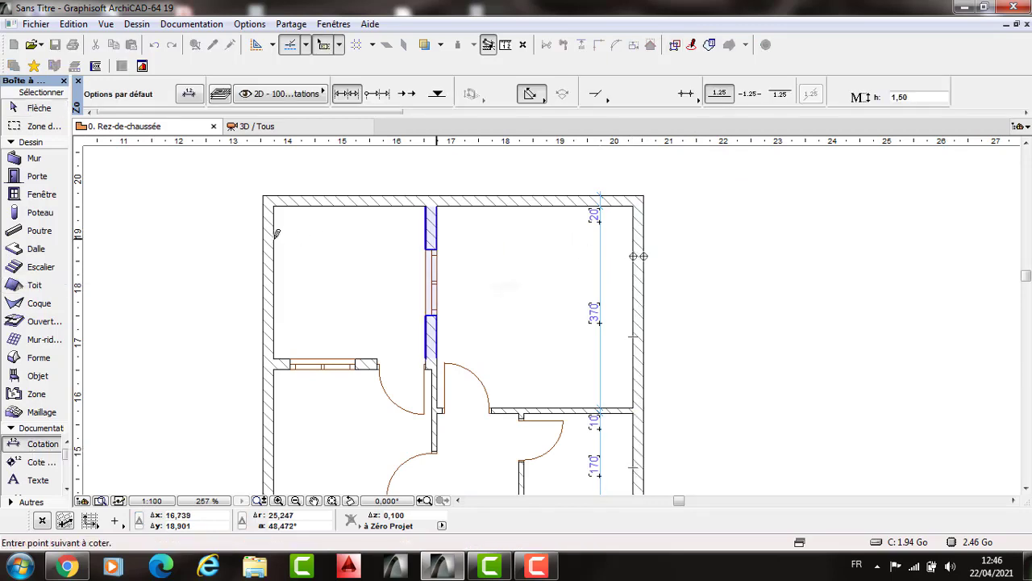
pyautogui.click(436, 239)
pyautogui.click(274, 238)
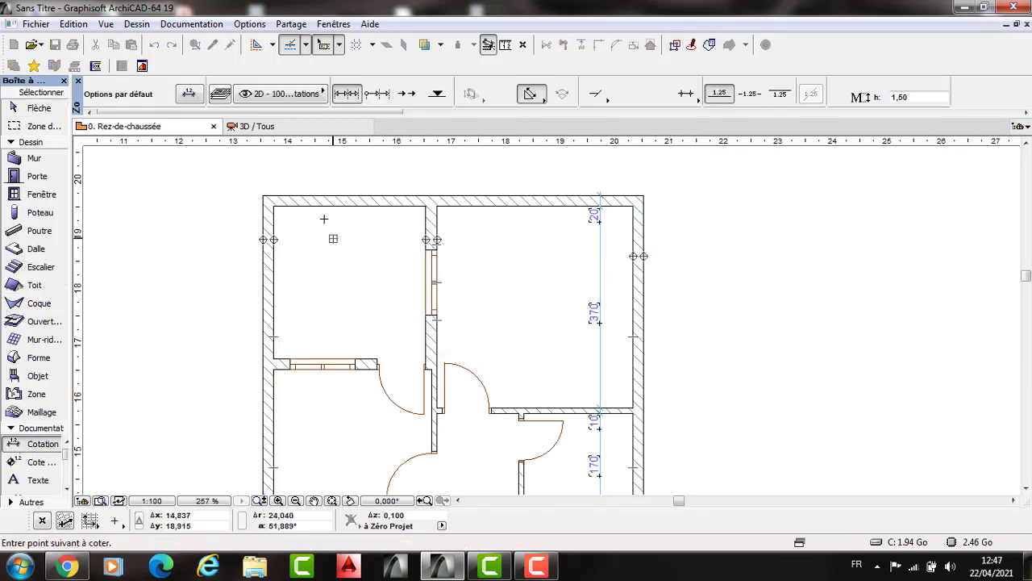
pyautogui.click(333, 238)
# Step: Add a vertical dimension chain through the left-hand rooms, covering the top and bottom exterior walls and the two walls between them
pyautogui.click(307, 206)
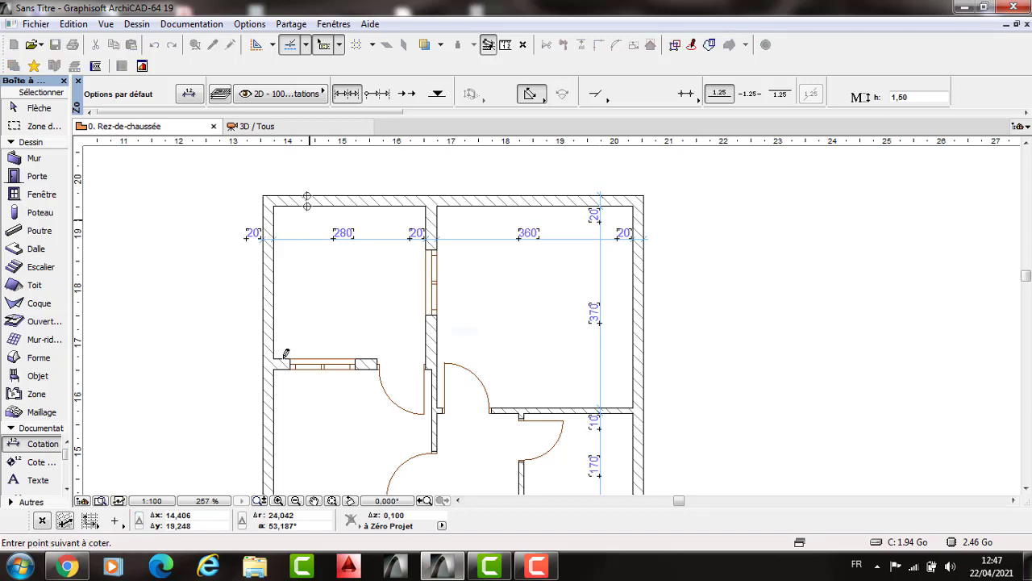
pyautogui.click(284, 358)
pyautogui.moveTo(321, 431); pyautogui.dragTo(396, 232, button='middle')
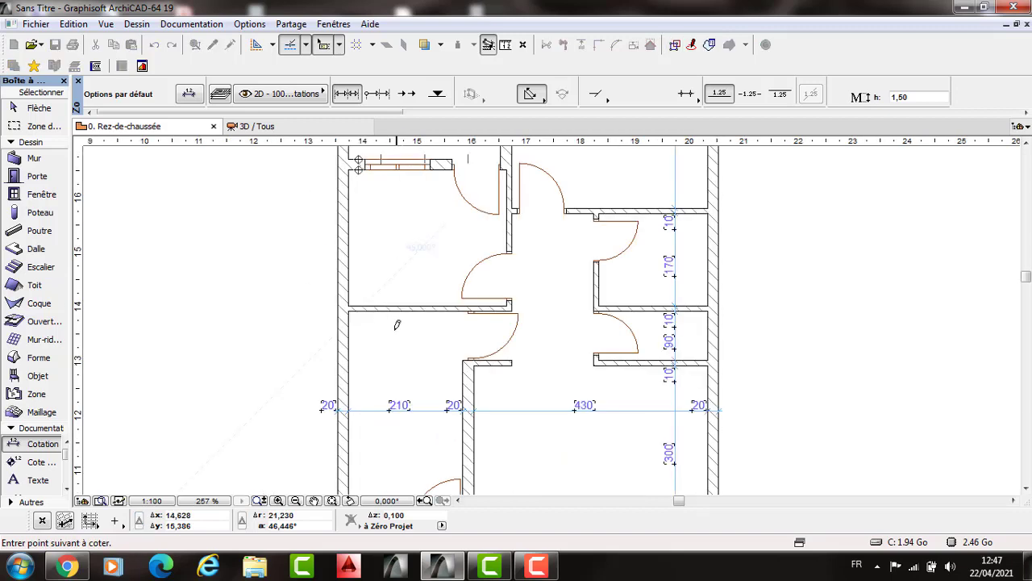
pyautogui.click(375, 310)
pyautogui.moveTo(408, 349); pyautogui.dragTo(409, 173, button='middle')
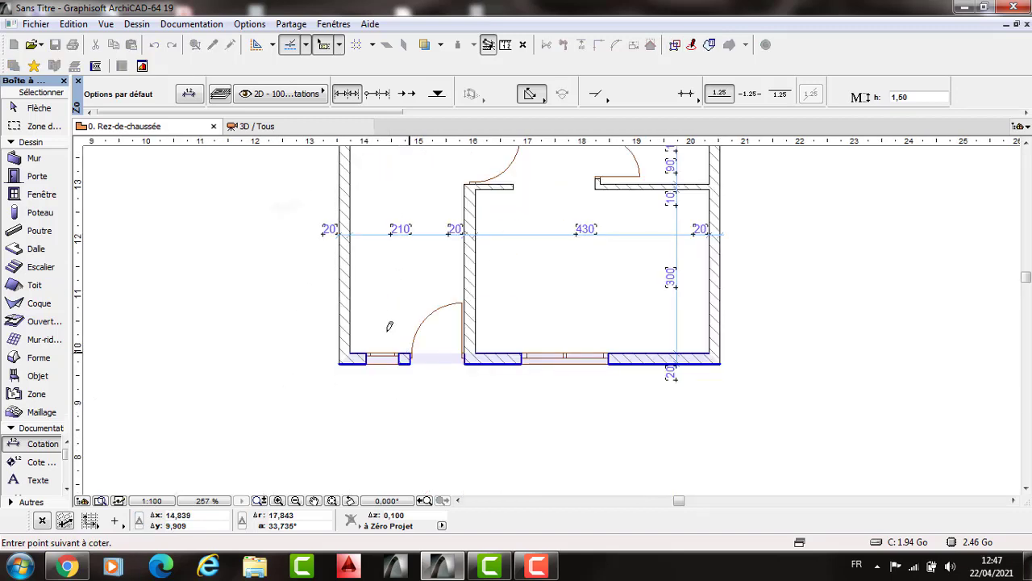
pyautogui.doubleClick(648, 297)
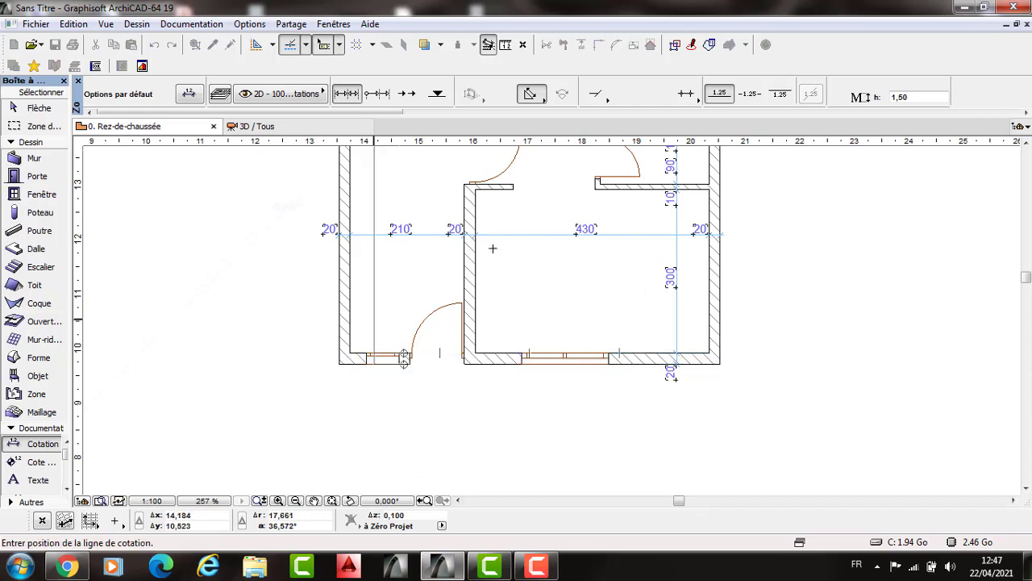
# Step: Add a horizontal dimension chain across the middle rooms, through both side exterior walls and the two corridor partitions
pyautogui.scroll(3, 726, 278)
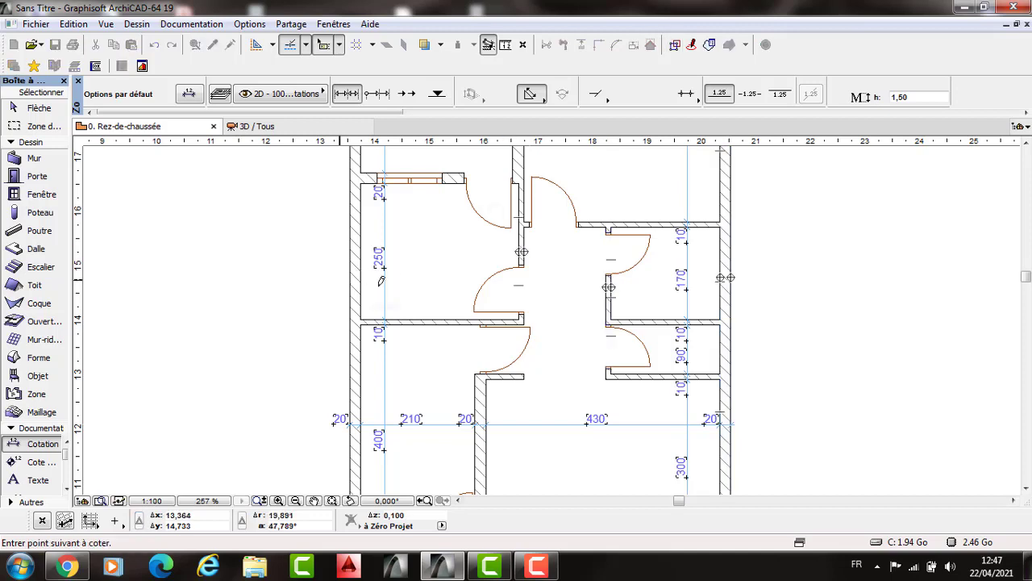
pyautogui.doubleClick(421, 288)
pyautogui.click(421, 292)
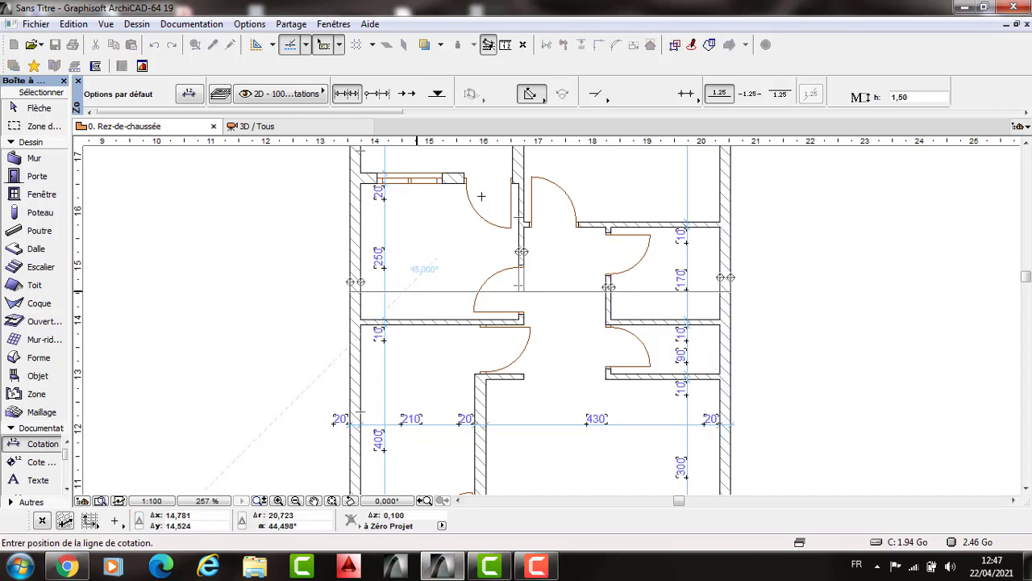
pyautogui.click(550, 296)
# Step: Label the large lower room "SALON" in Arial text 0.200 m high, and widen the text box to fit one line
pyautogui.moveTo(575, 182); pyautogui.dragTo(593, 320, button='middle')
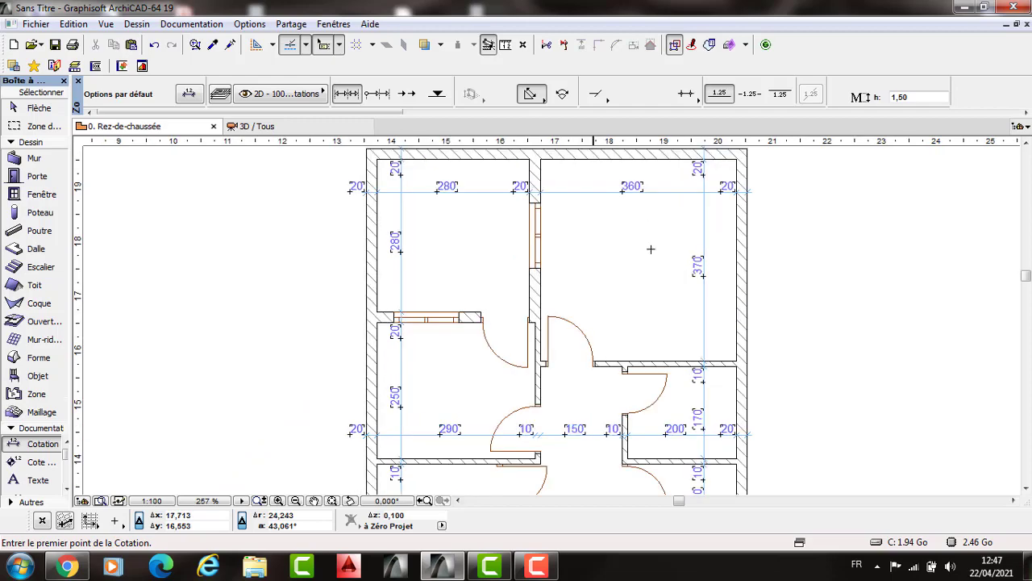
pyautogui.moveTo(677, 428); pyautogui.dragTo(639, 321, button='middle')
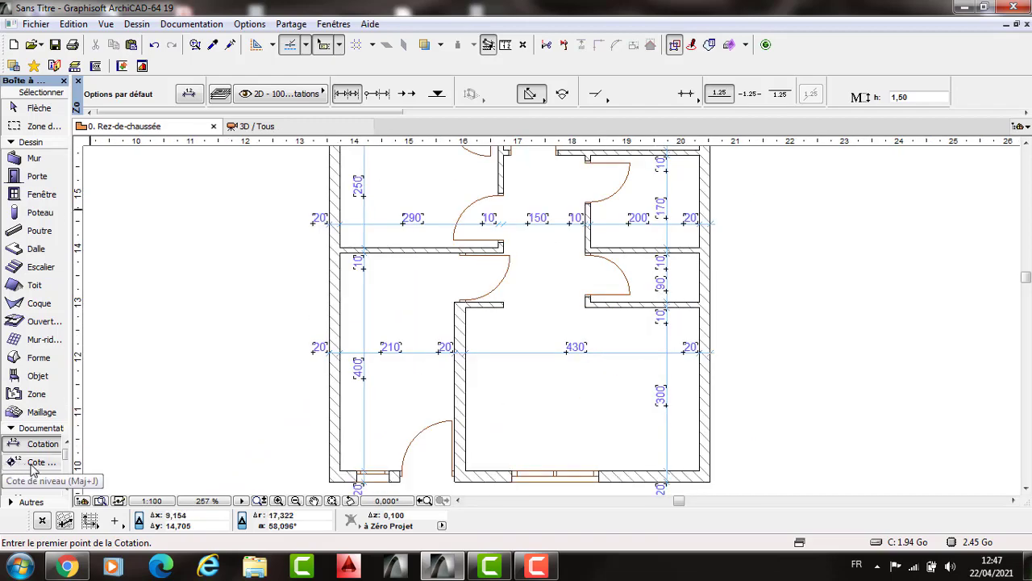
pyautogui.click(32, 471)
pyautogui.doubleClick(586, 390)
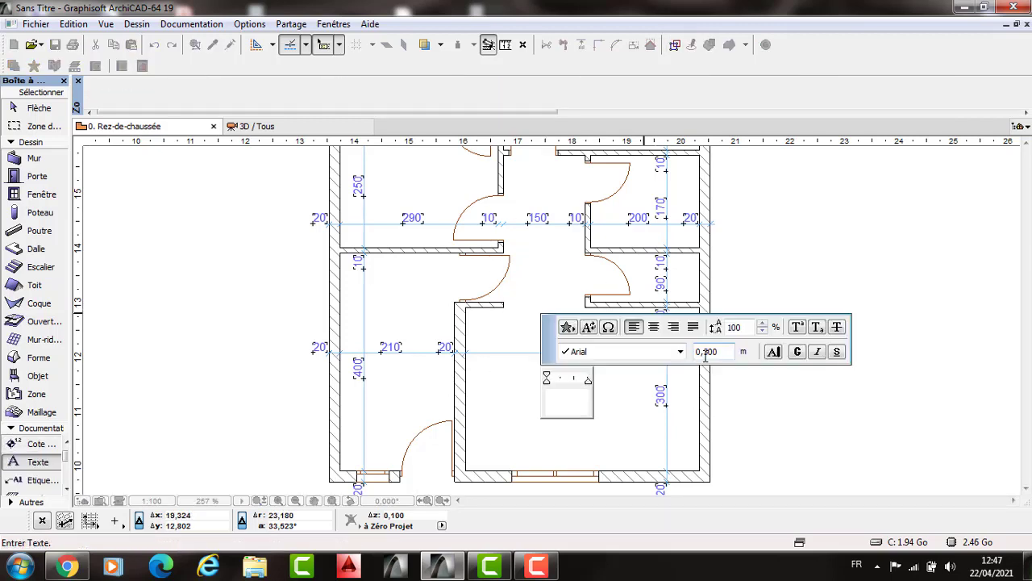
pyautogui.doubleClick(709, 352)
pyautogui.write('2')
pyautogui.press('Return')
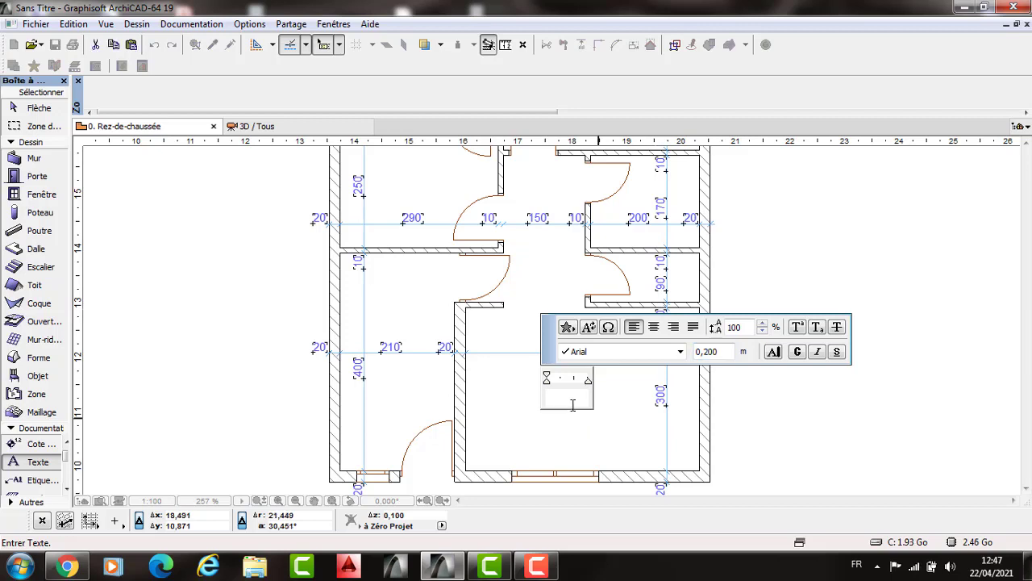
pyautogui.write('SALON')
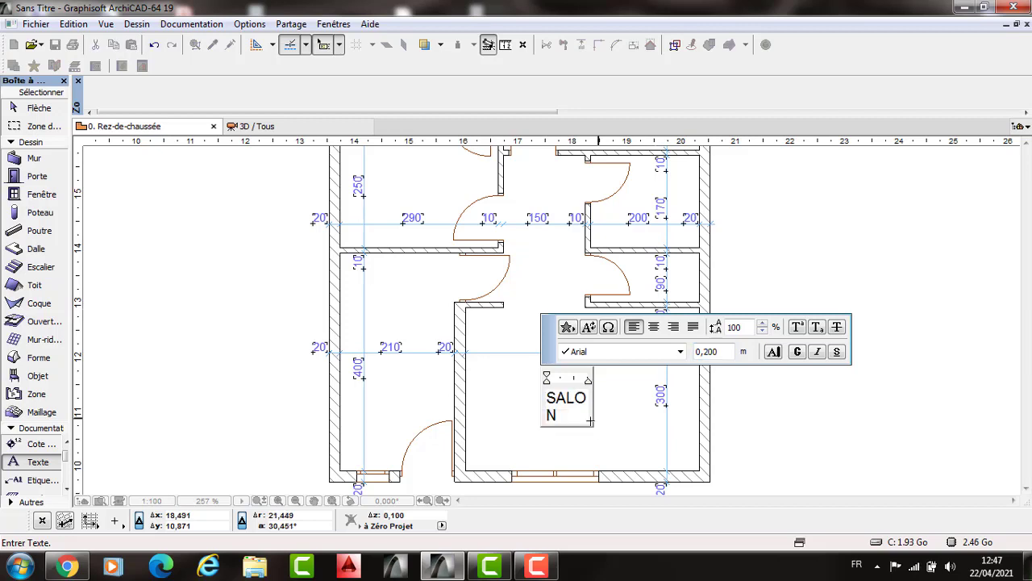
pyautogui.click(597, 426)
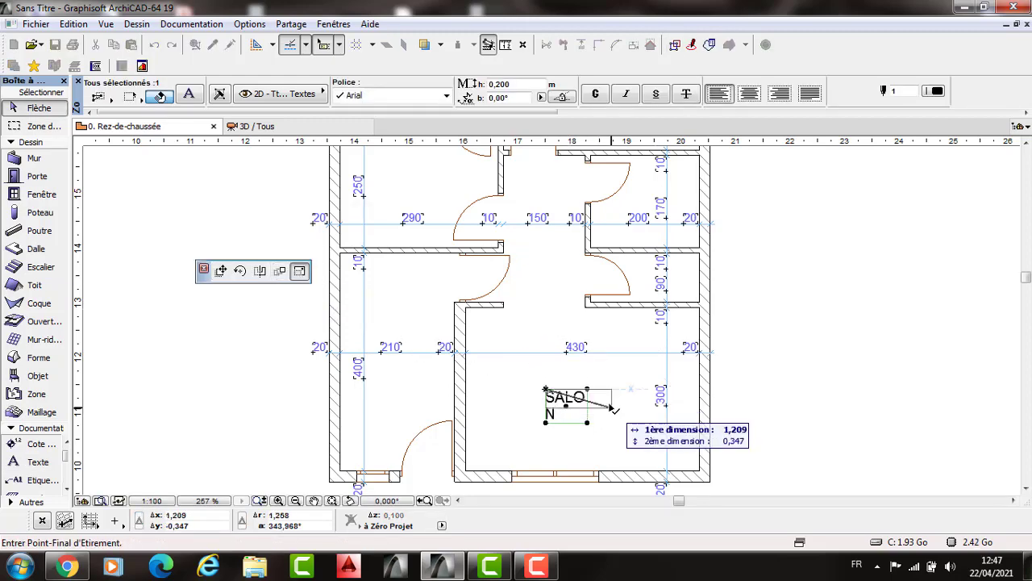
pyautogui.click(610, 404)
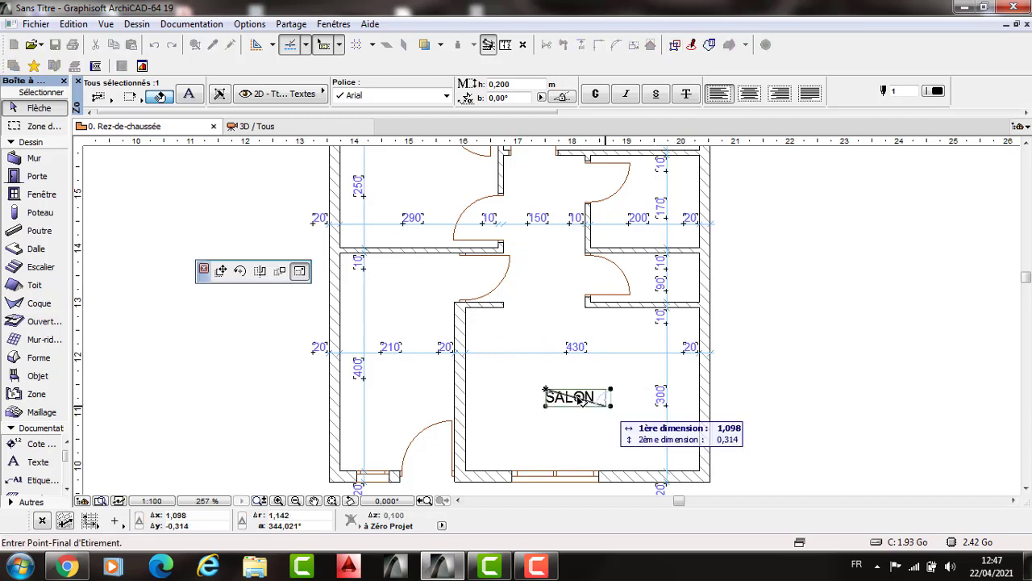
# Step: Copy the SALON label into the two small right-hand rooms, the two upper rooms and the middle left room
pyautogui.click(578, 389)
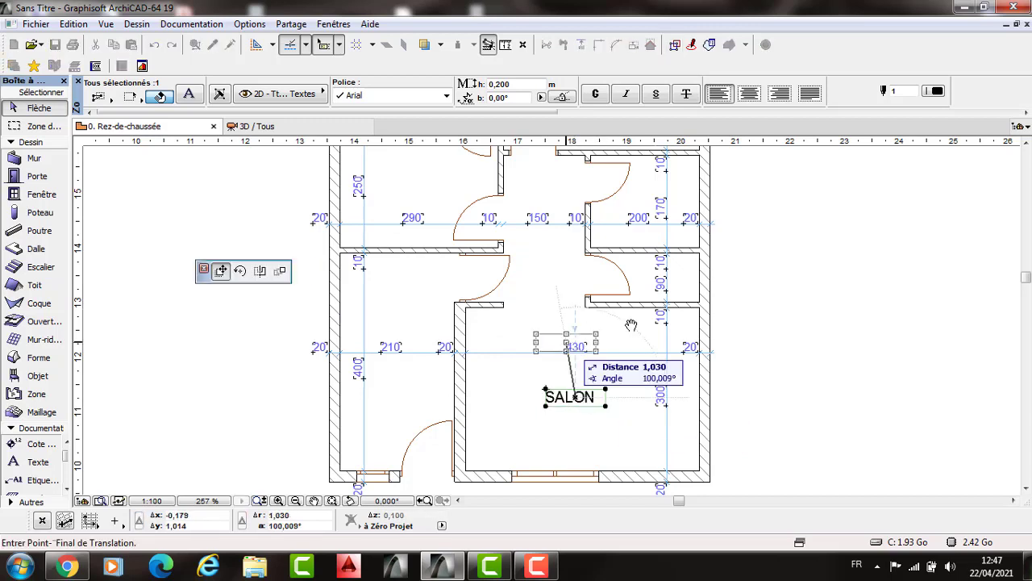
pyautogui.moveTo(656, 207); pyautogui.dragTo(657, 322, button='middle')
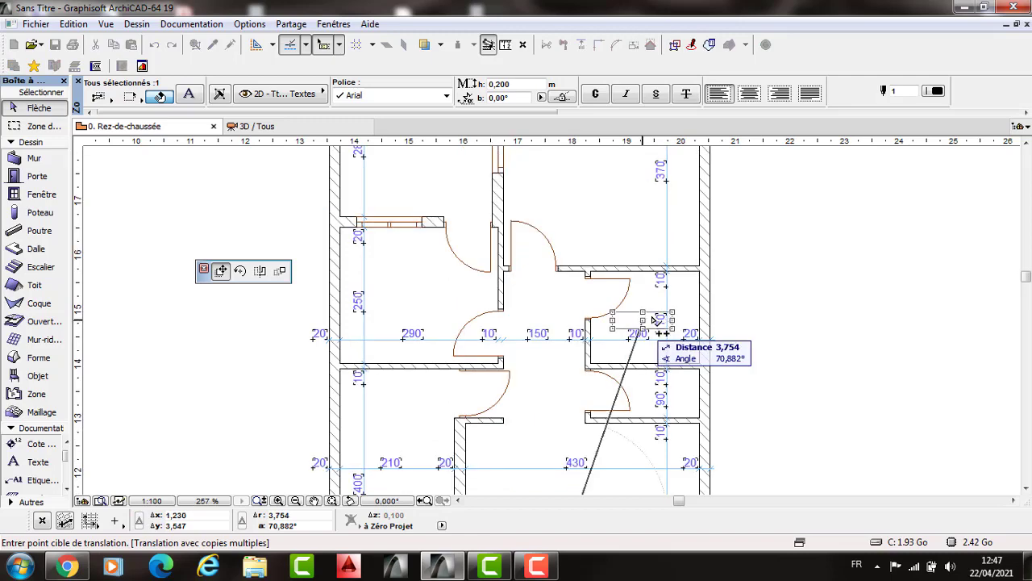
pyautogui.click(651, 309)
pyautogui.moveTo(619, 236); pyautogui.dragTo(621, 345, button='middle')
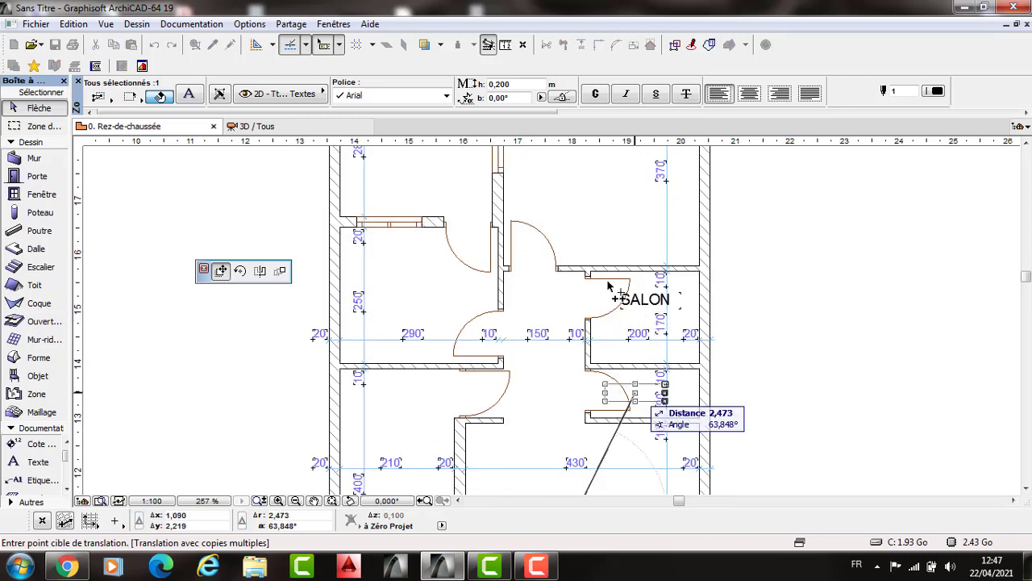
pyautogui.click(612, 278)
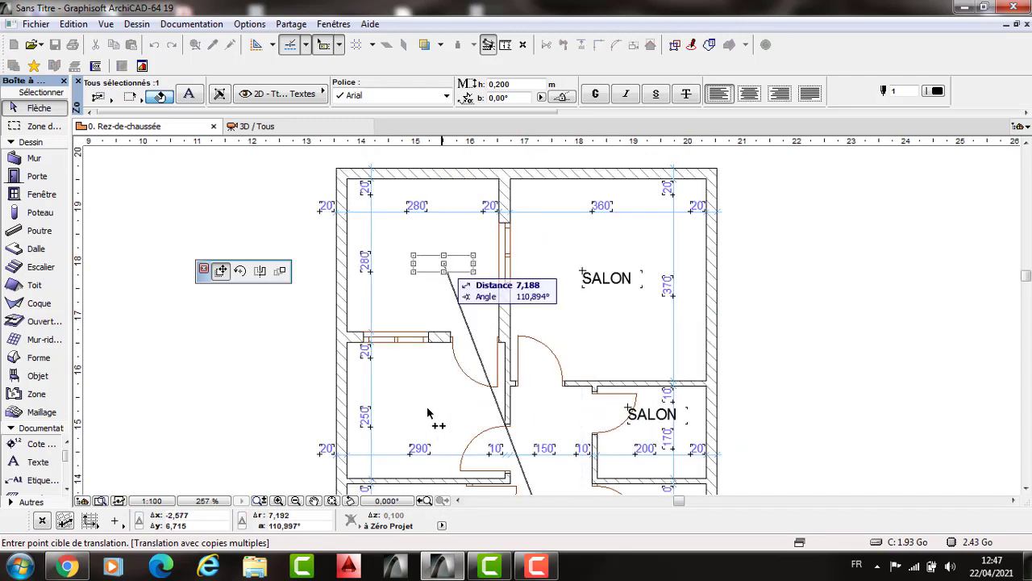
pyautogui.click(426, 256)
pyautogui.doubleClick(420, 409)
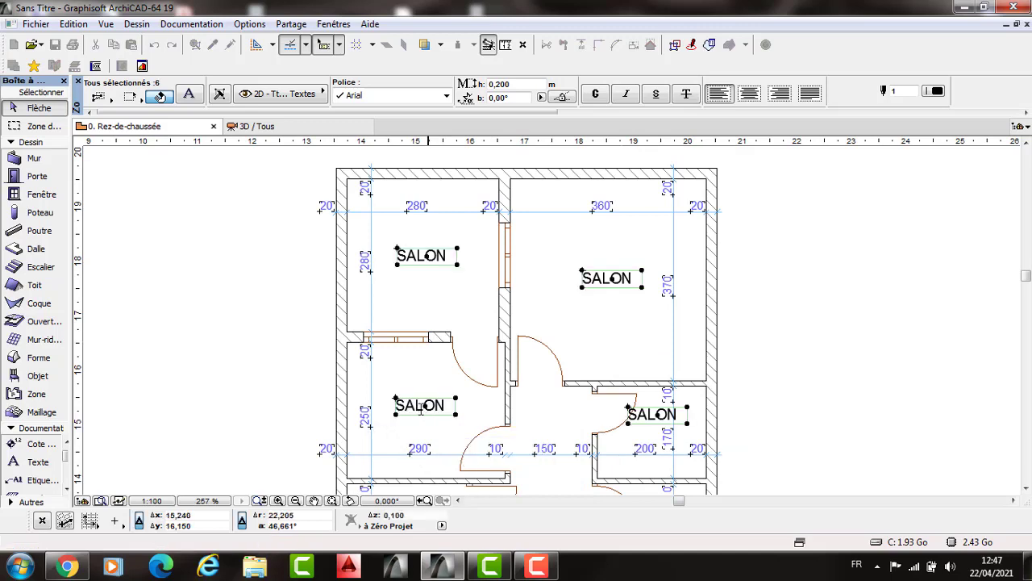
# Step: Change the SALON label in the middle left room to "CUISINE"
pyautogui.doubleClick(418, 408)
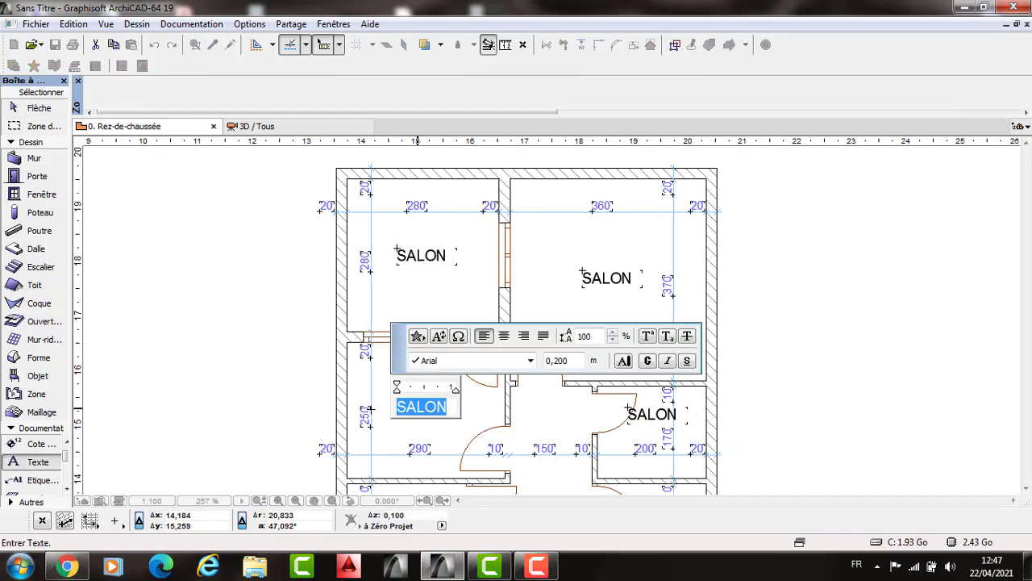
pyautogui.write('CUISIN')
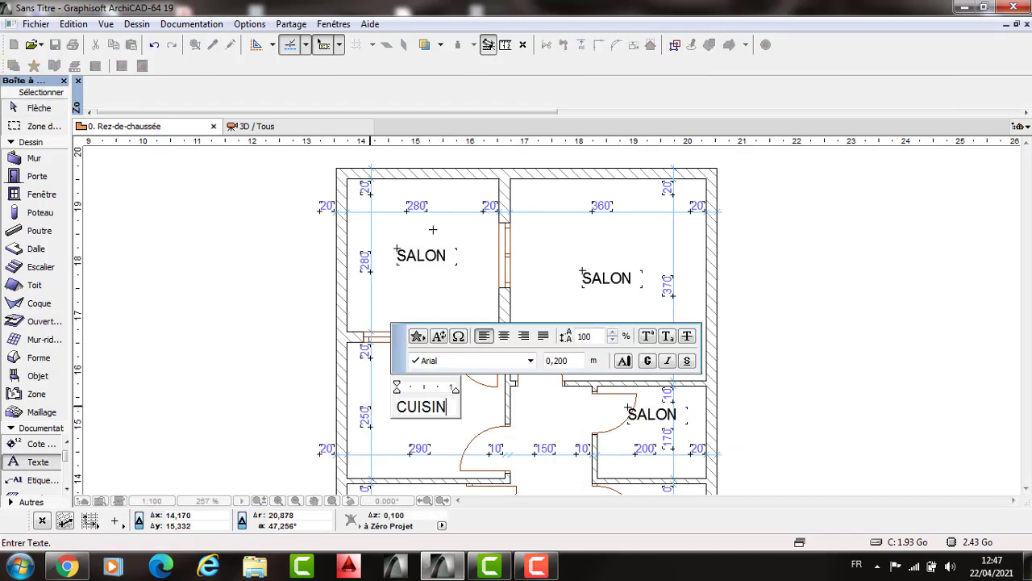
pyautogui.write('E')
pyautogui.press('Escape')
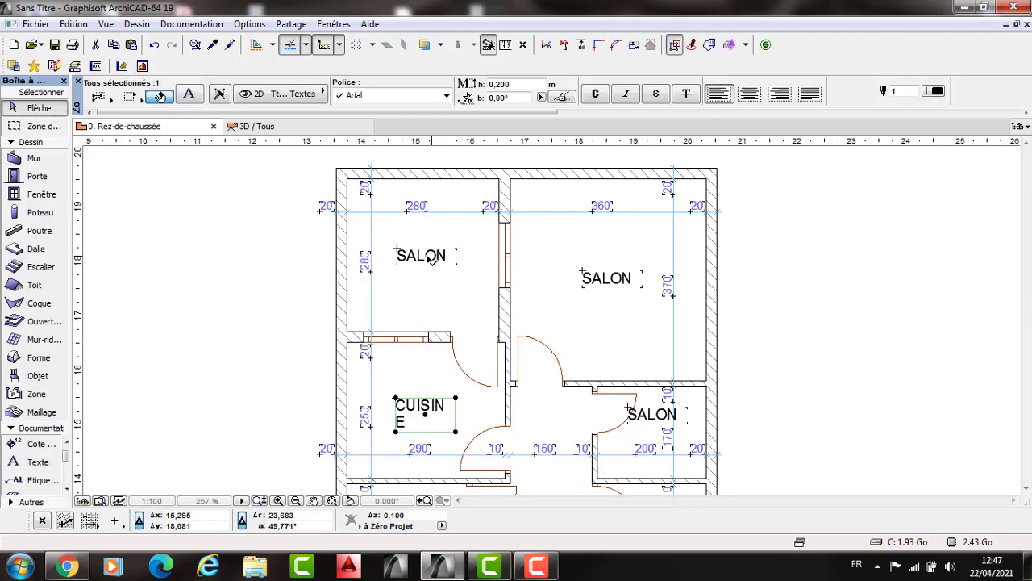
# Step: Change the SALON label in the upper left room to "COUR"
pyautogui.click(441, 260)
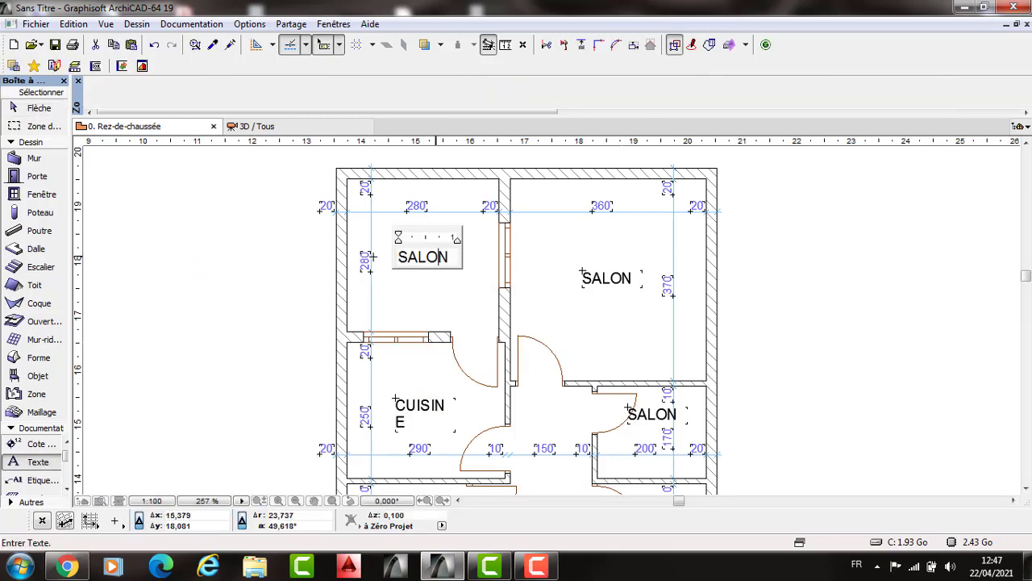
pyautogui.moveTo(450, 257); pyautogui.dragTo(372, 255)
pyautogui.write('COUR')
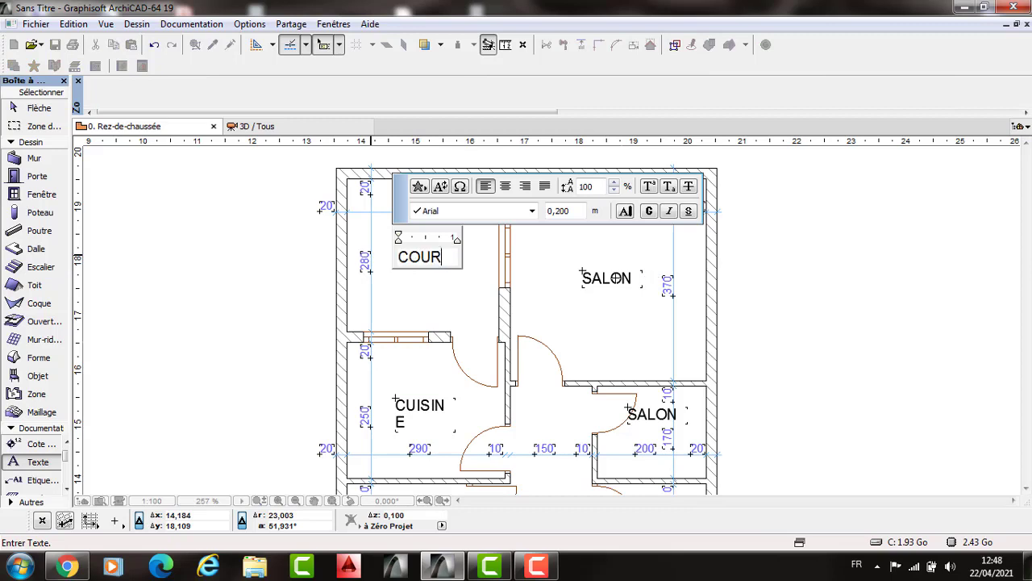
# Step: Change the upper right room's label to "CHAMBRE" and widen its text box so the word fits on one line
pyautogui.click(528, 277)
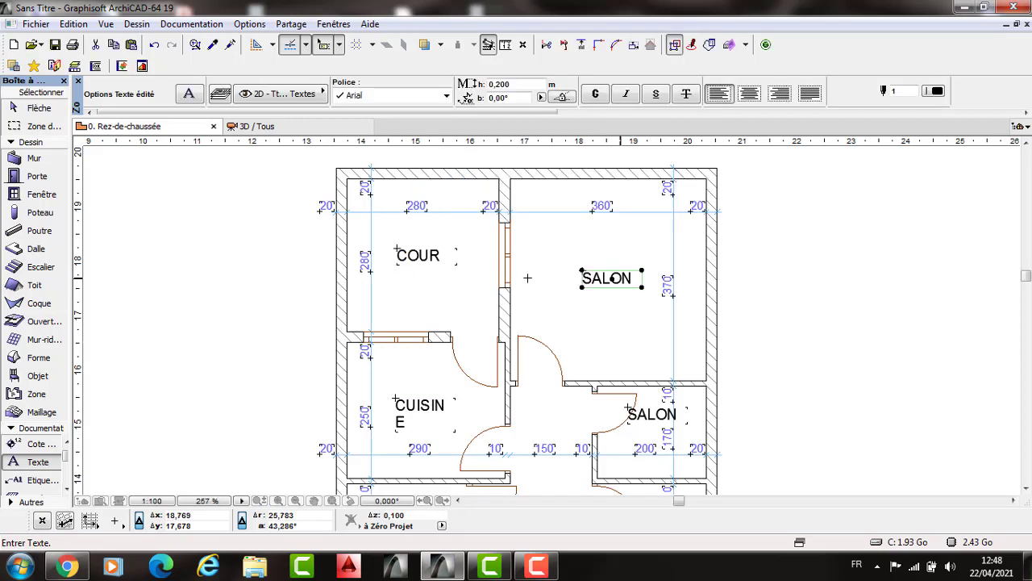
pyautogui.write('CHA')
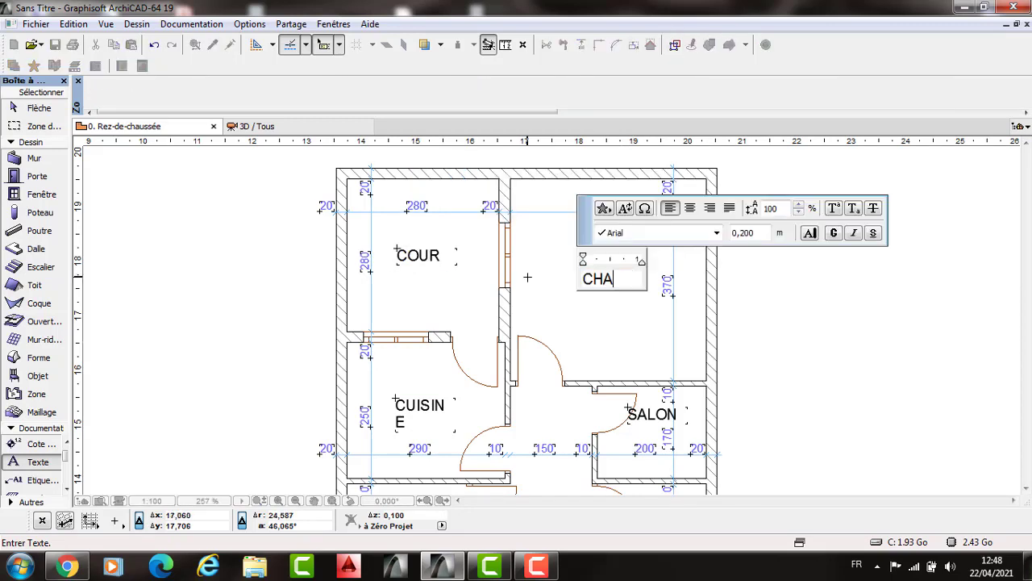
pyautogui.write('L')
pyautogui.press('BackSpace')
pyautogui.write('MBRE')
pyautogui.click(646, 311)
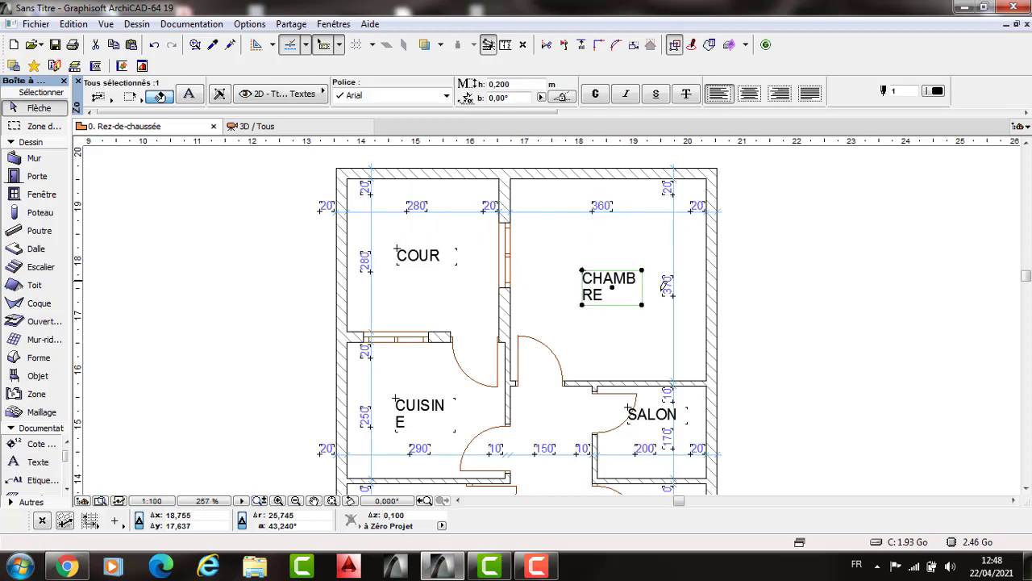
pyautogui.click(659, 293)
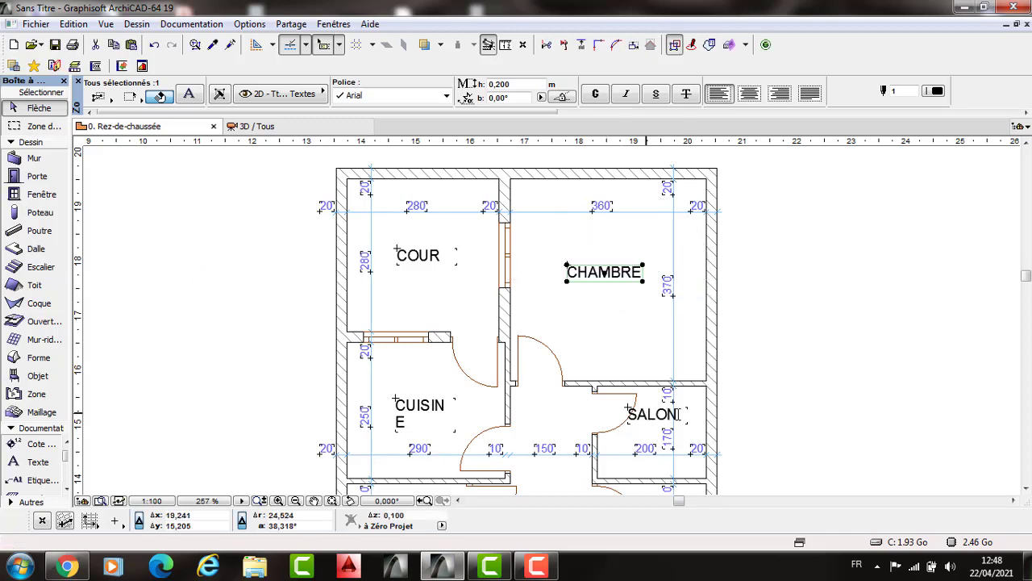
# Step: Change the SALON label in the small right-hand room directly below CHAMBRE to "DOUCH"
pyautogui.doubleClick(643, 415)
pyautogui.doubleClick(645, 415)
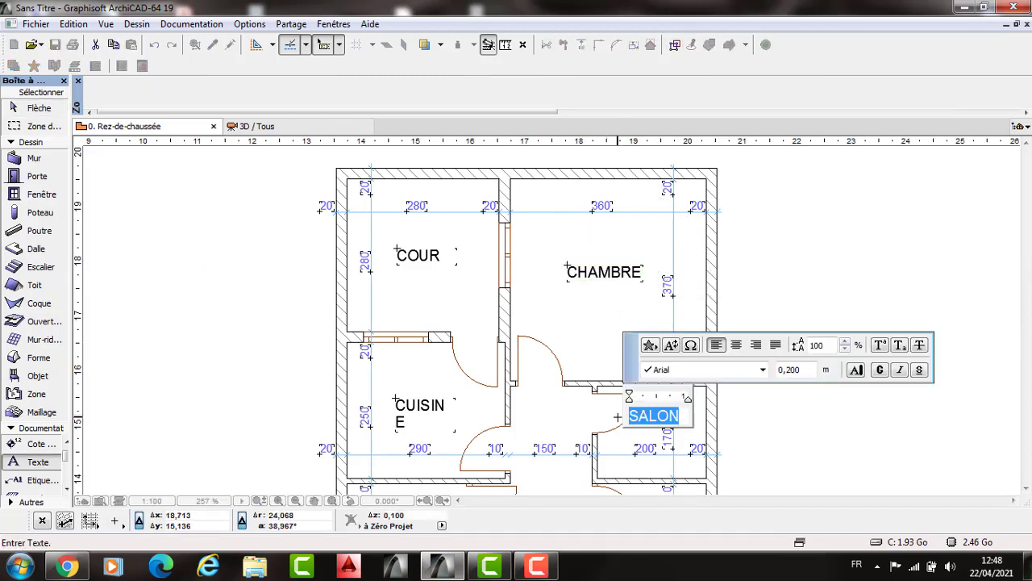
pyautogui.write('DOCH')
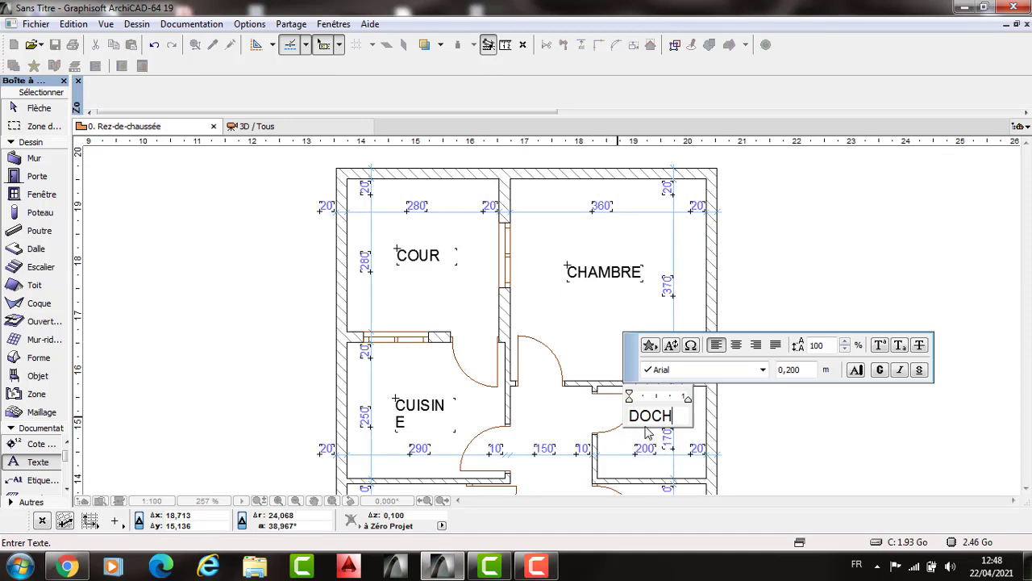
pyautogui.click(651, 416)
pyautogui.write('U')
pyautogui.press('Escape')
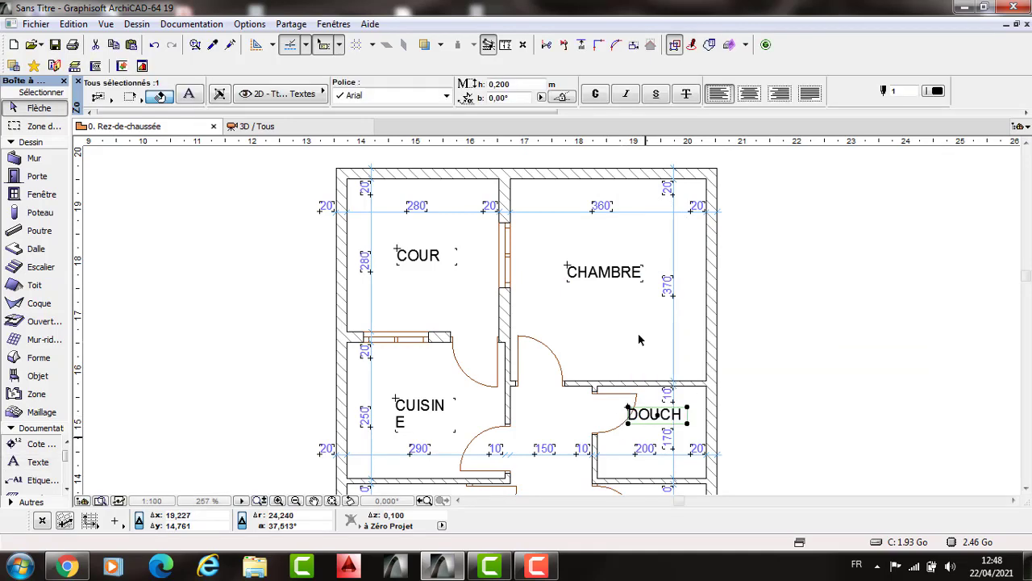
# Step: Change the label in the small room below DOUCH to "WC" and narrow its text box
pyautogui.scroll(-3, 639, 340)
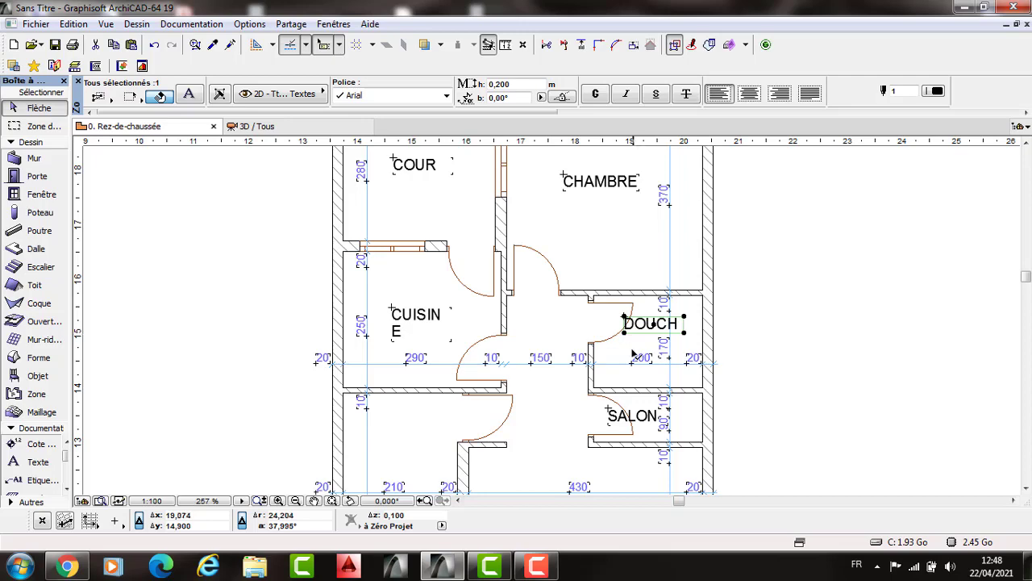
pyautogui.click(641, 376)
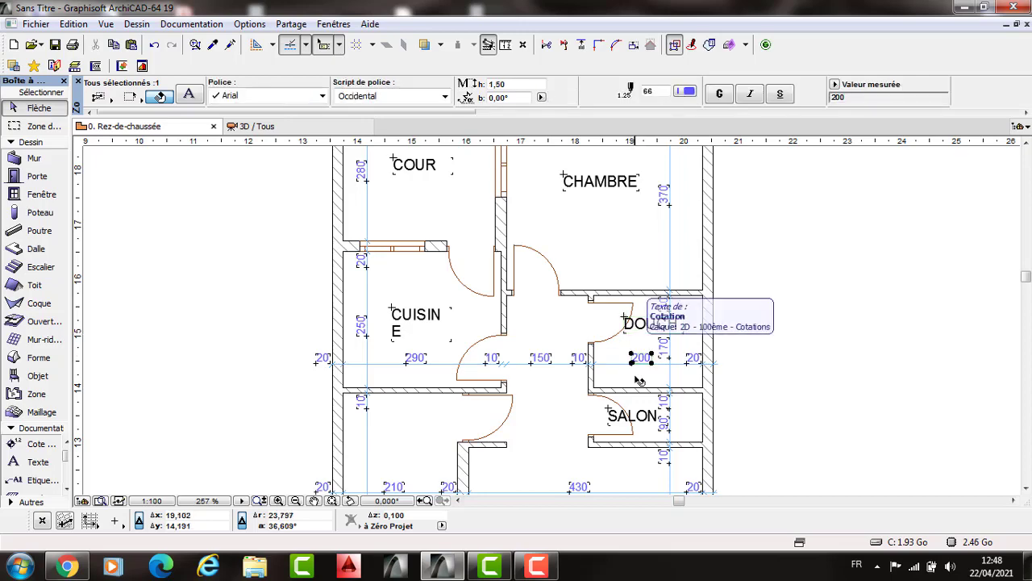
pyautogui.scroll(-1, 649, 376)
pyautogui.click(638, 375)
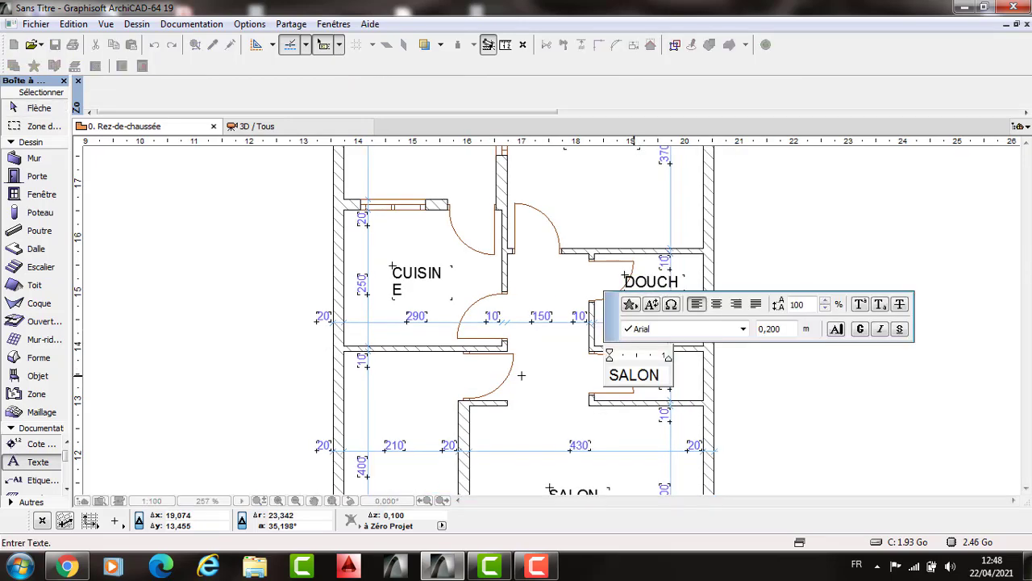
pyautogui.write('WC')
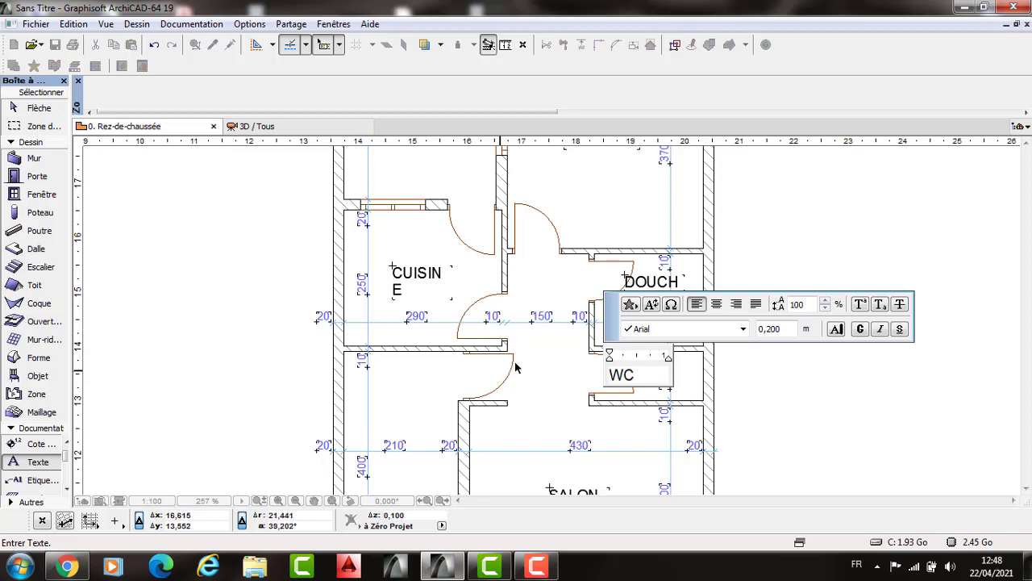
pyautogui.click(677, 396)
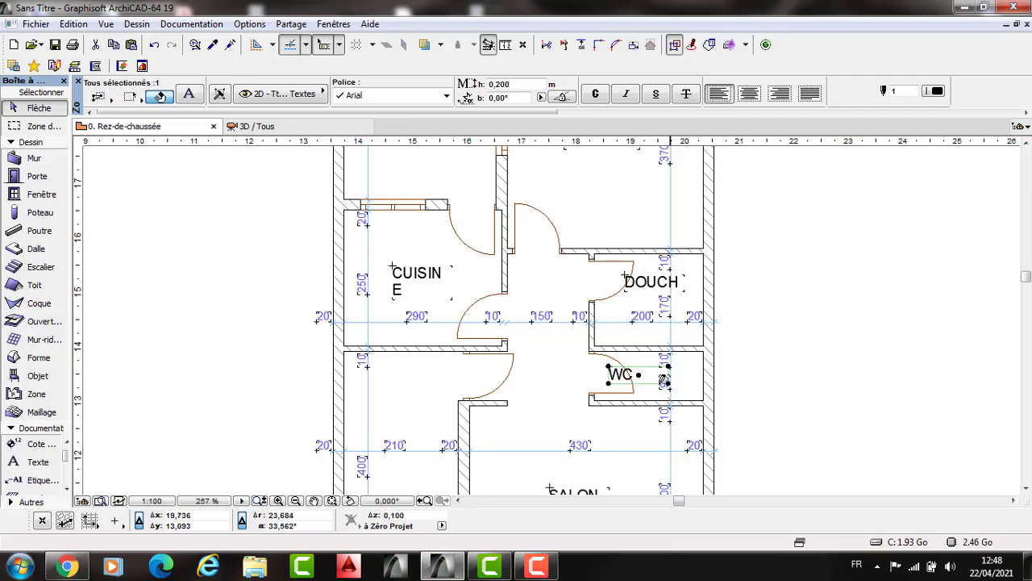
pyautogui.click(606, 368)
# Step: Widen the CUISINE text box so the word fits on one line
pyautogui.scroll(-2, 494, 306)
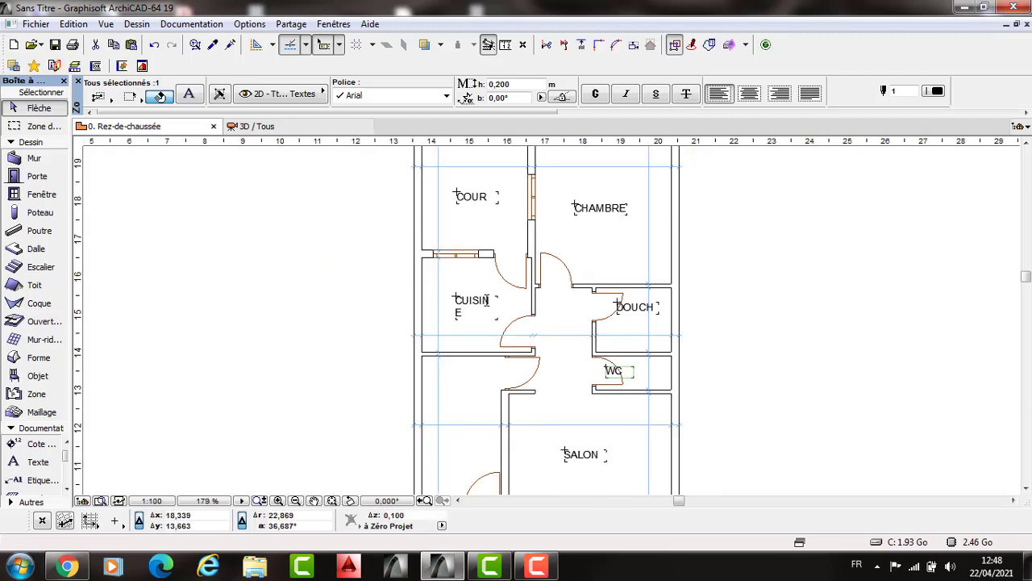
pyautogui.click(498, 313)
pyautogui.doubleClick(488, 309)
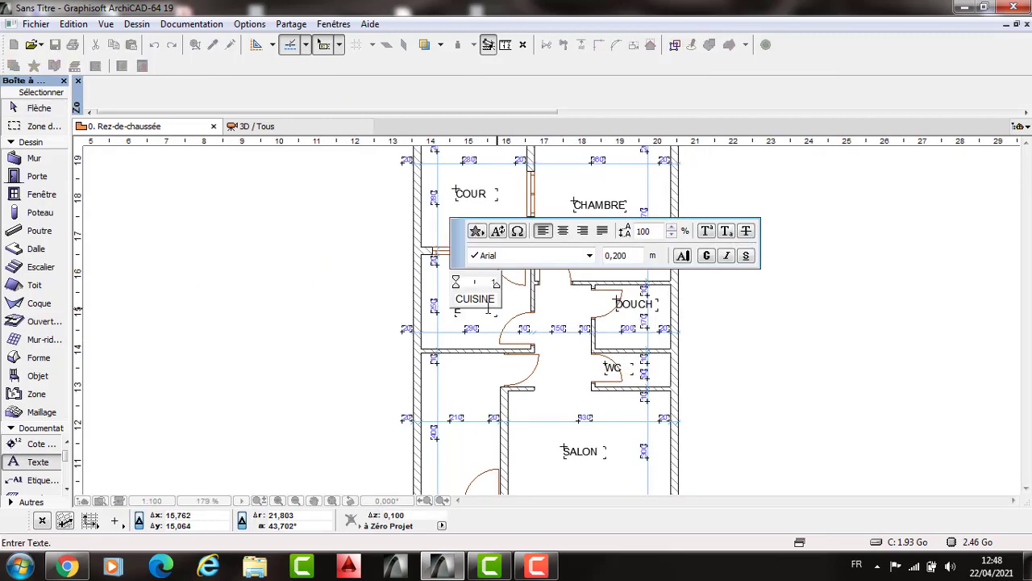
pyautogui.click(474, 300)
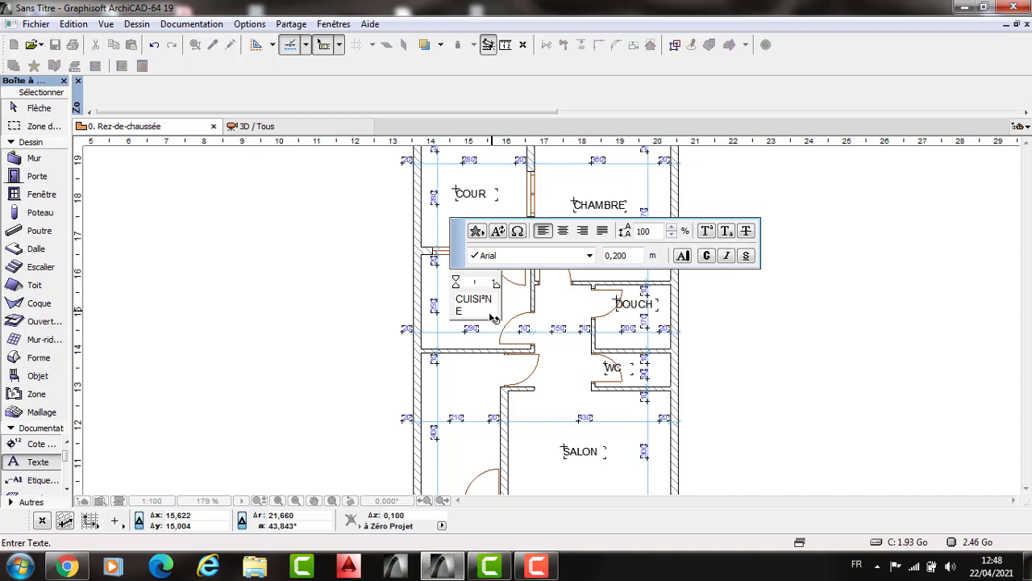
pyautogui.click(506, 298)
pyautogui.click(496, 314)
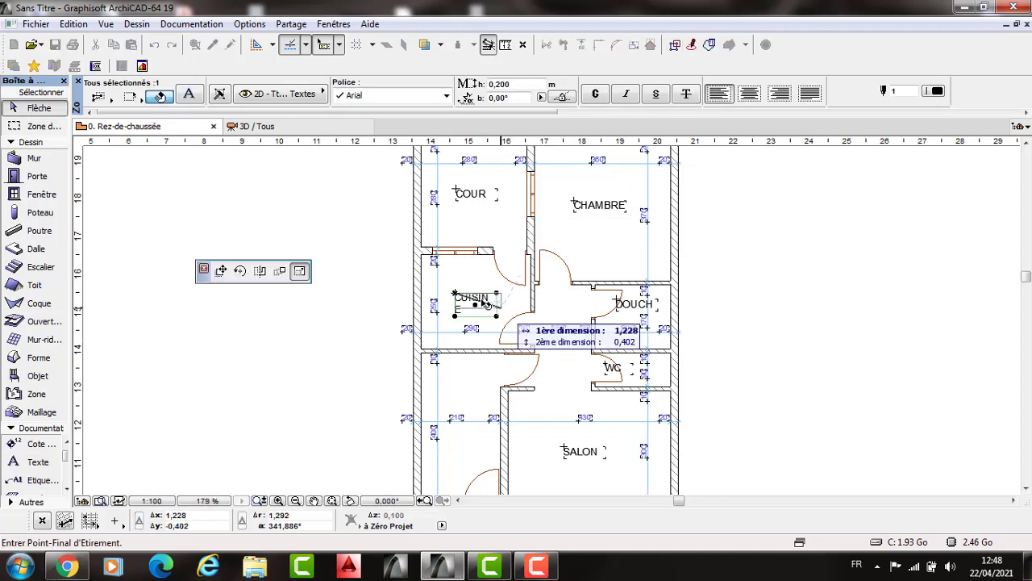
pyautogui.click(498, 321)
pyautogui.scroll(-1, 485, 357)
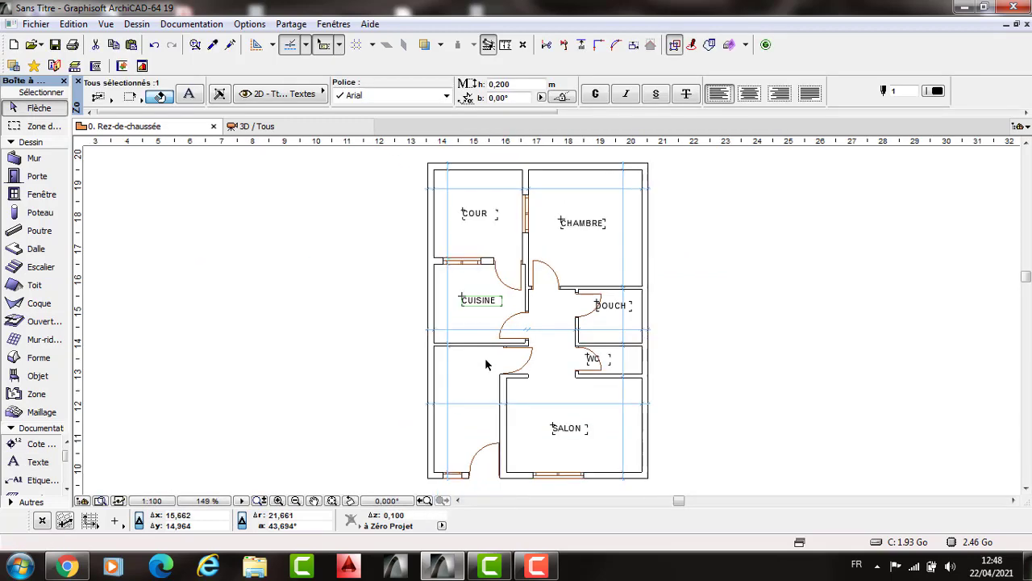
pyautogui.press('Escape')
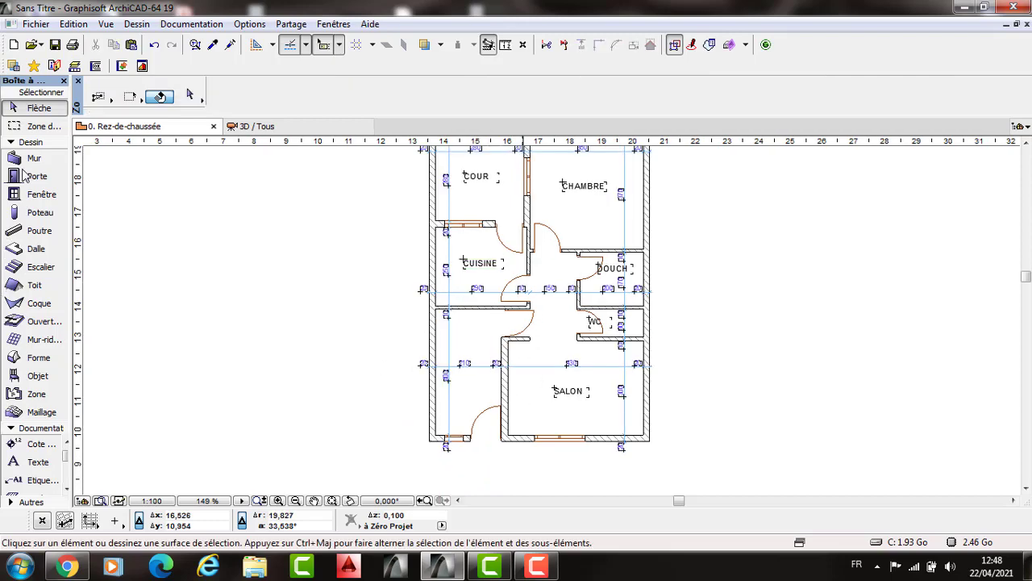
# Step: Add a horizontal dimension chain below the bottom exterior wall, through both outer corners and the edges of the door and two windows
pyautogui.click(34, 445)
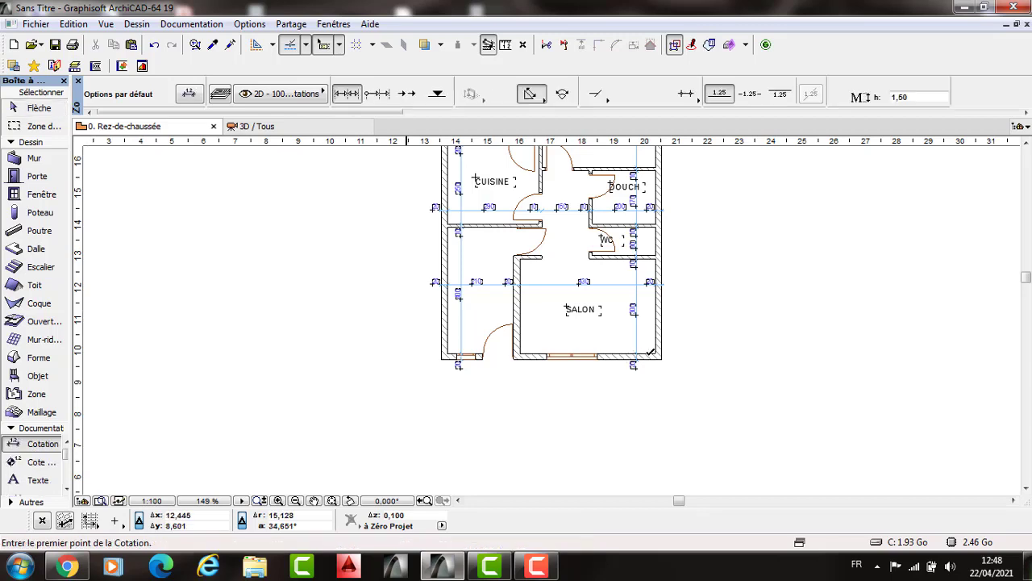
pyautogui.scroll(1, 571, 348)
pyautogui.click(571, 350)
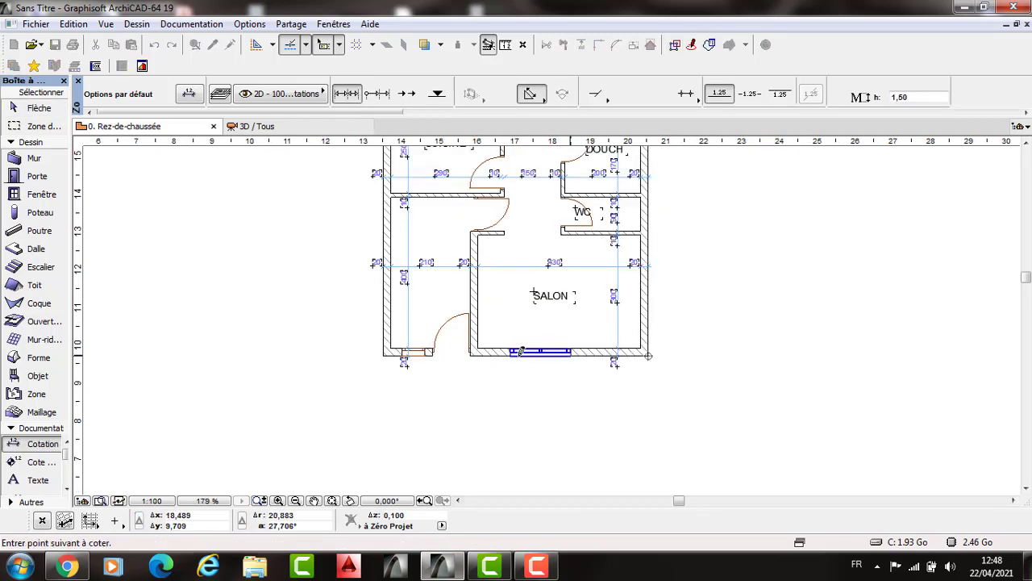
pyautogui.click(473, 351)
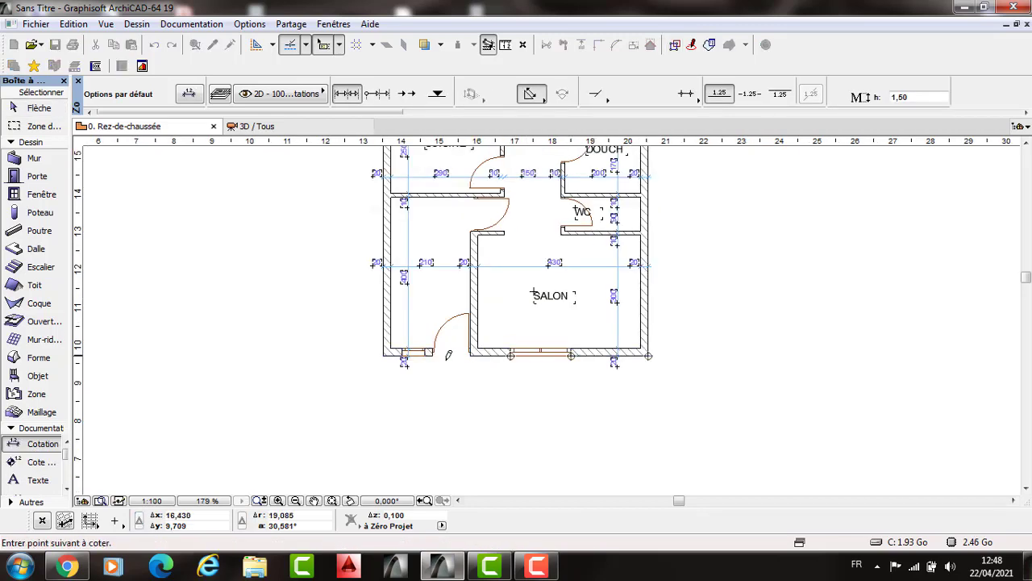
pyautogui.scroll(3, 427, 350)
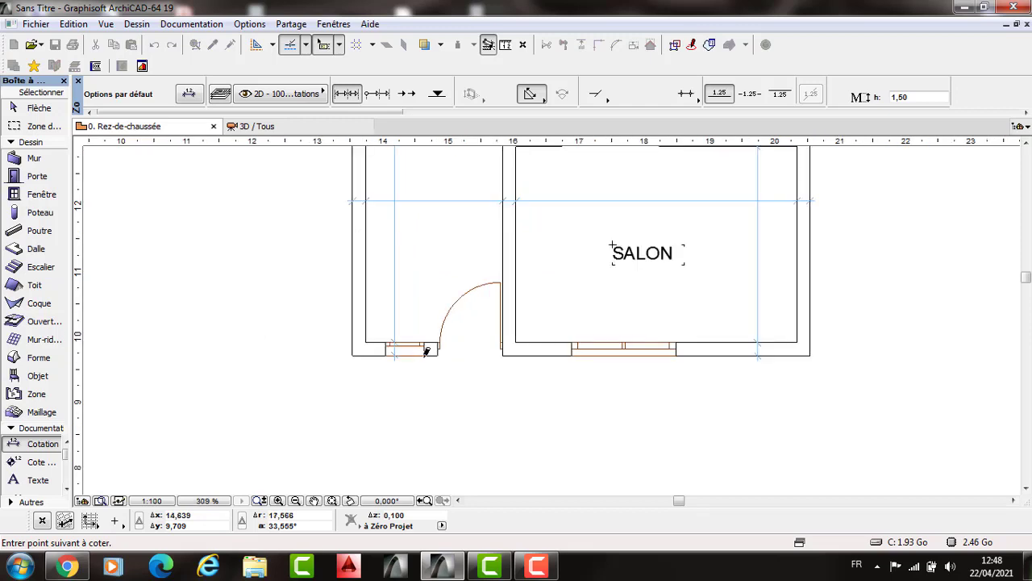
pyautogui.click(386, 349)
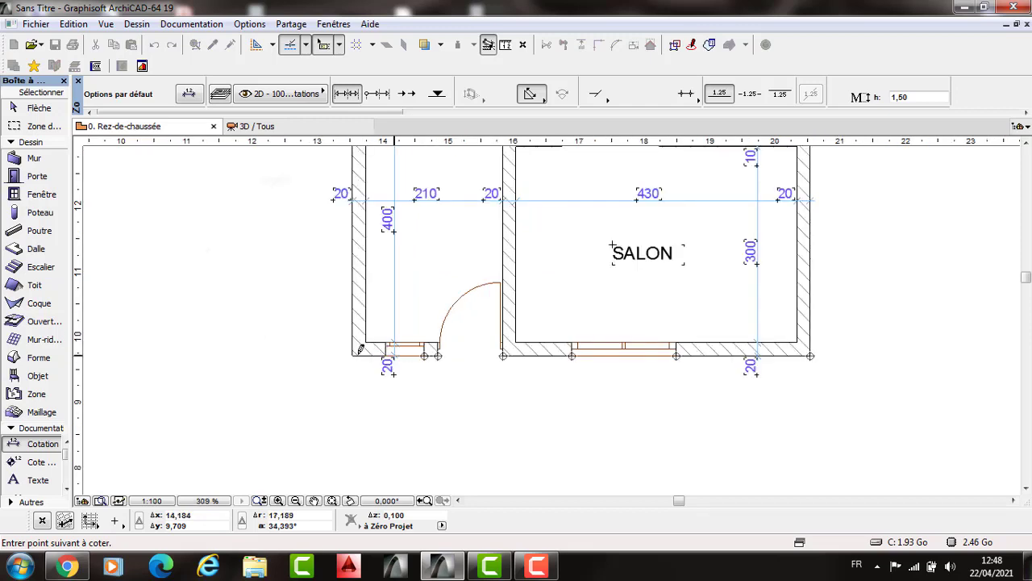
pyautogui.click(353, 349)
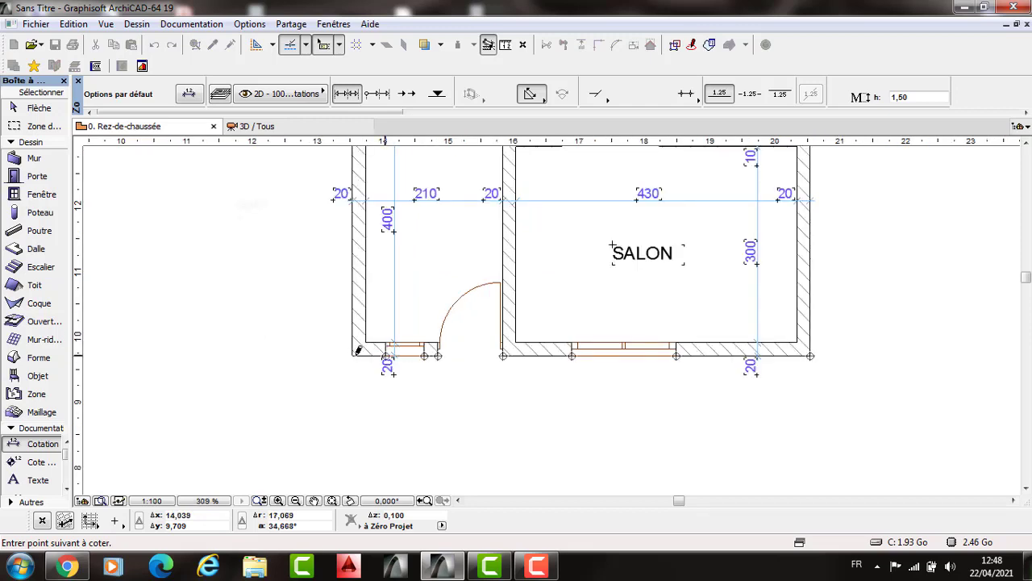
pyautogui.doubleClick(551, 397)
# Step: Add an overall width dimension between the two bottom outer corners, placed below the opening dimension chain
pyautogui.click(357, 397)
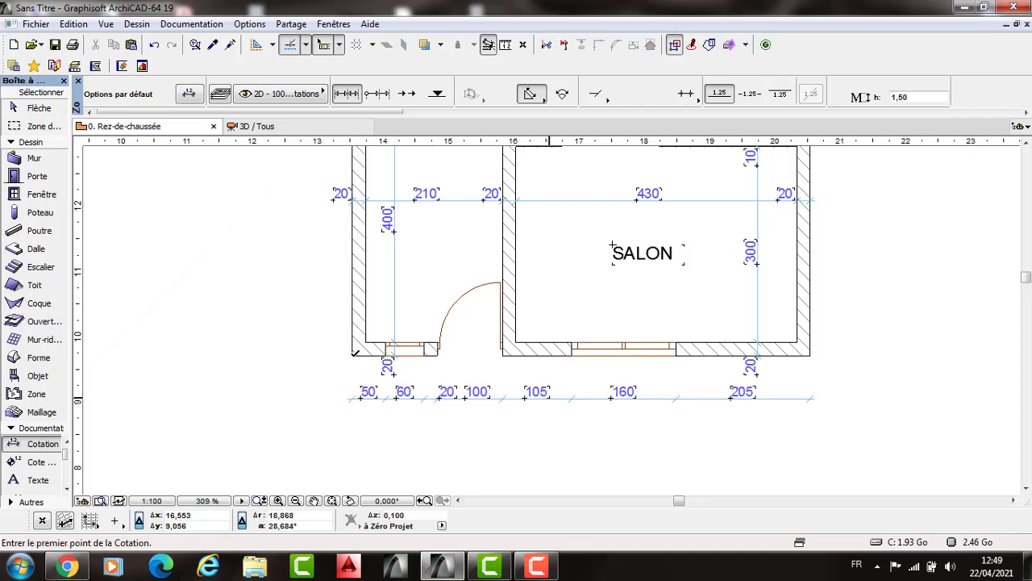
pyautogui.click(812, 355)
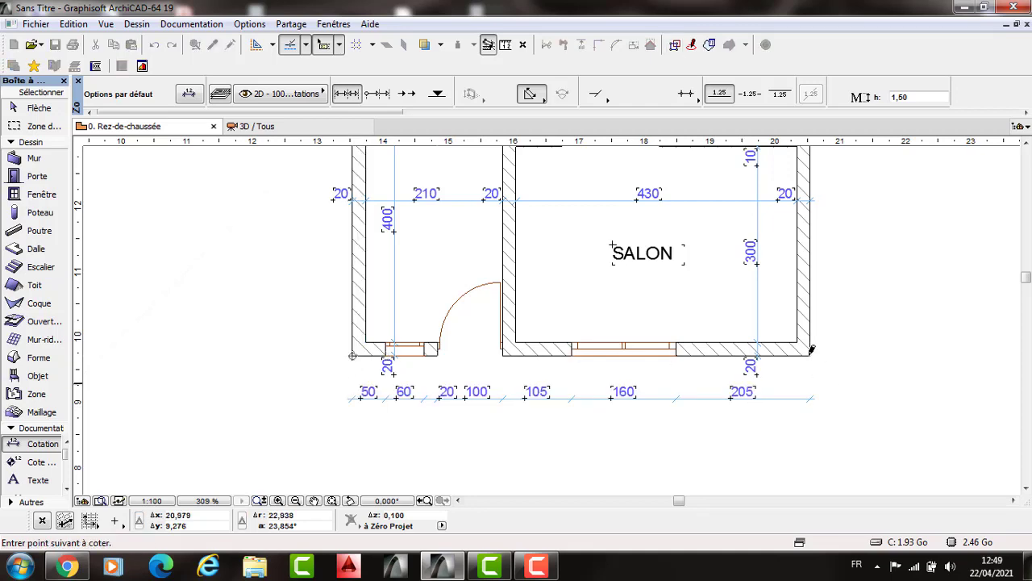
pyautogui.click(662, 424)
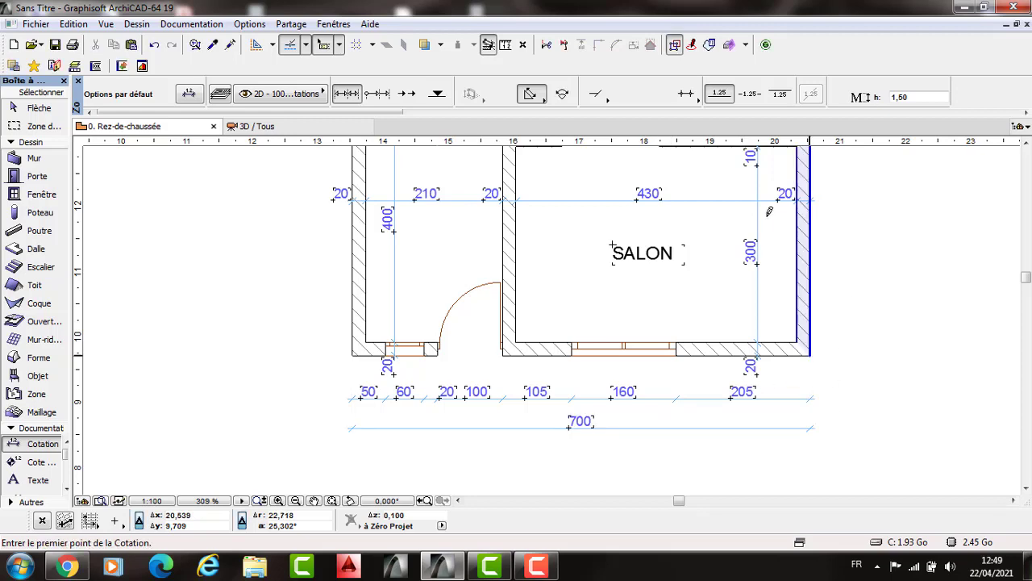
# Step: Add an overall vertical dimension outside the right exterior wall, from the top outer corner to the bottom one
pyautogui.scroll(-3, 830, 247)
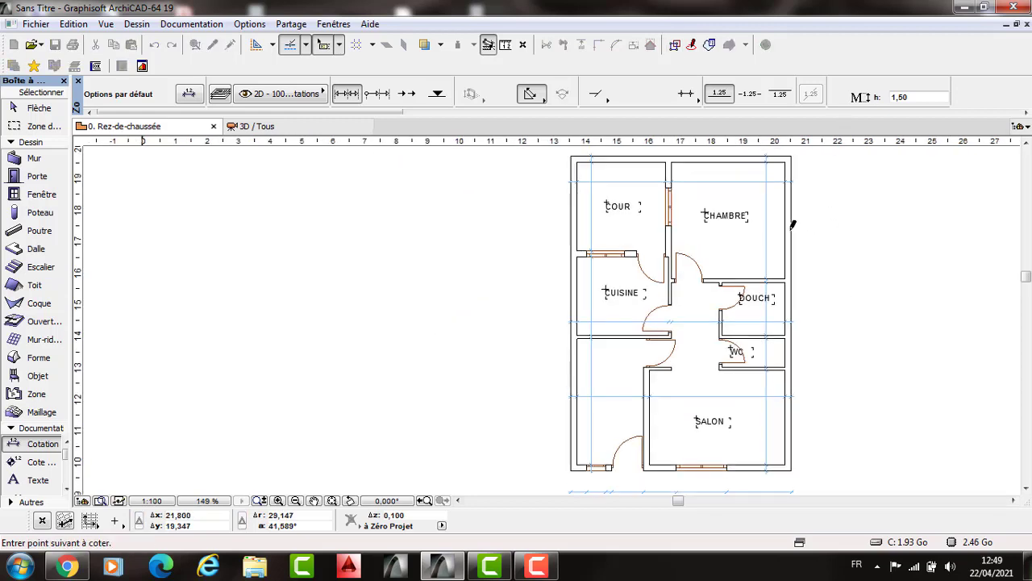
pyautogui.moveTo(792, 226); pyautogui.dragTo(805, 297, button='middle')
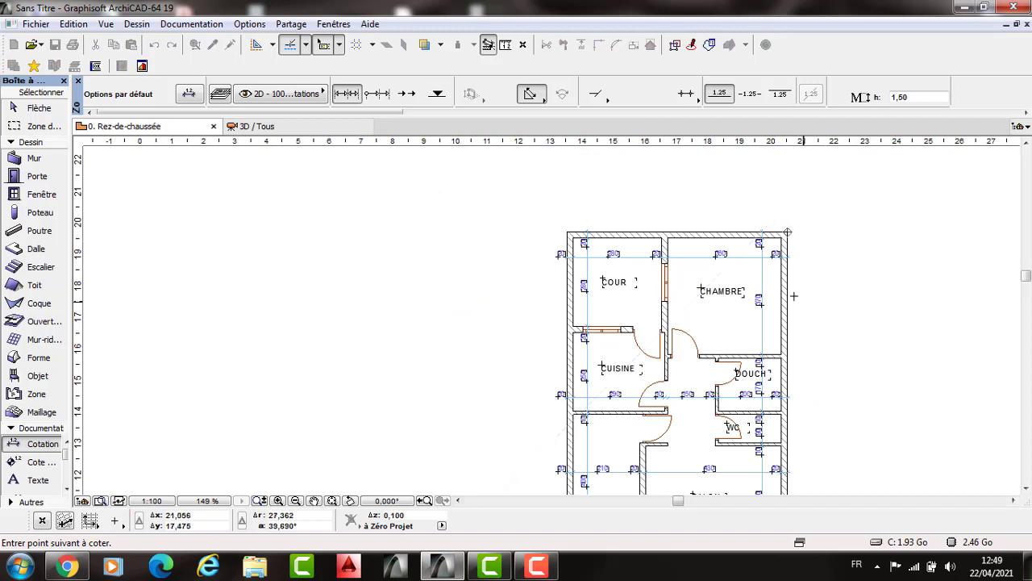
pyautogui.moveTo(794, 388); pyautogui.dragTo(700, 302, button='middle')
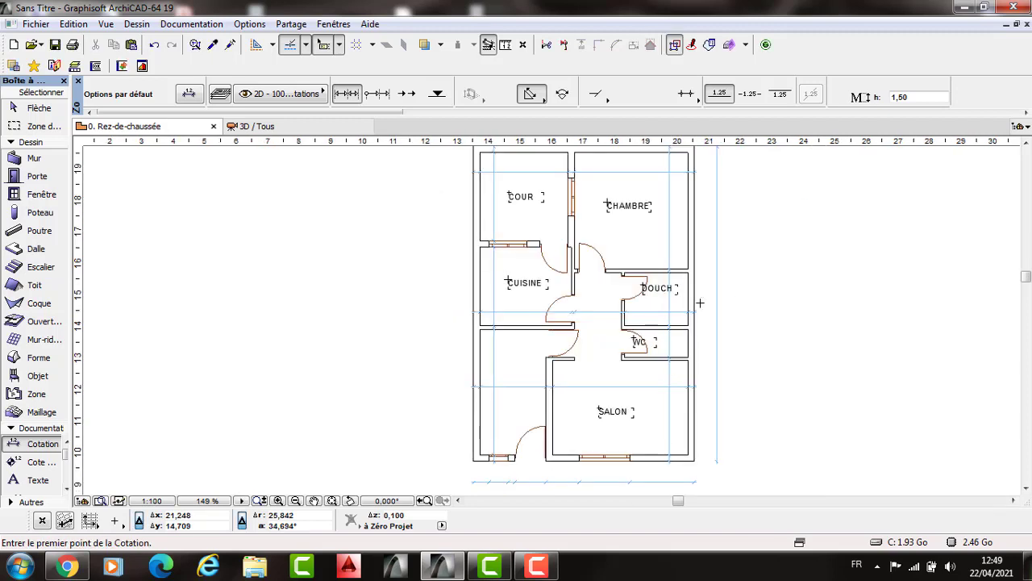
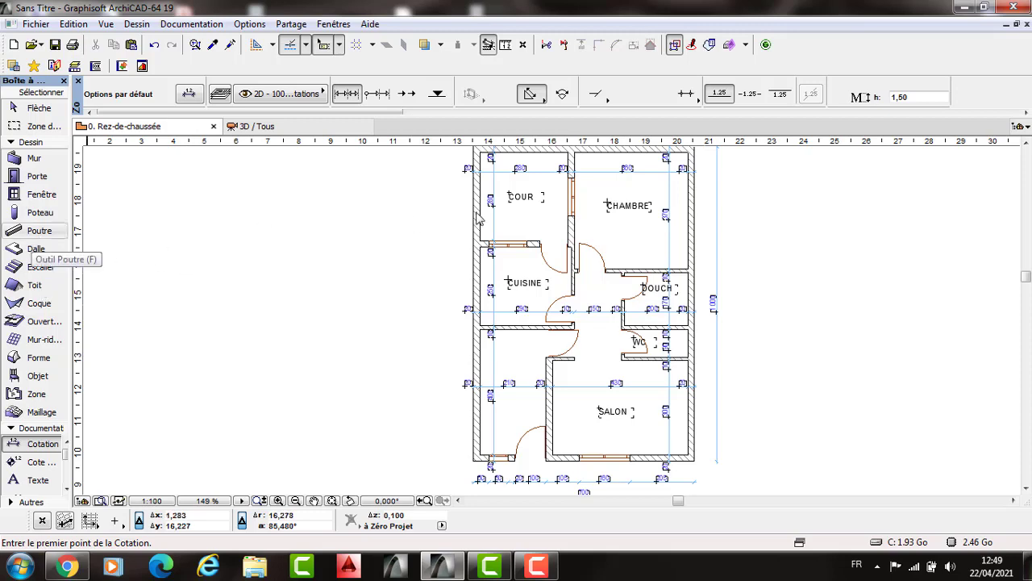
# Step: Configure the default slab as a single-material slab 0.17 m thick, with its elevation set to 0.17 m above the storey
pyautogui.doubleClick(36, 249)
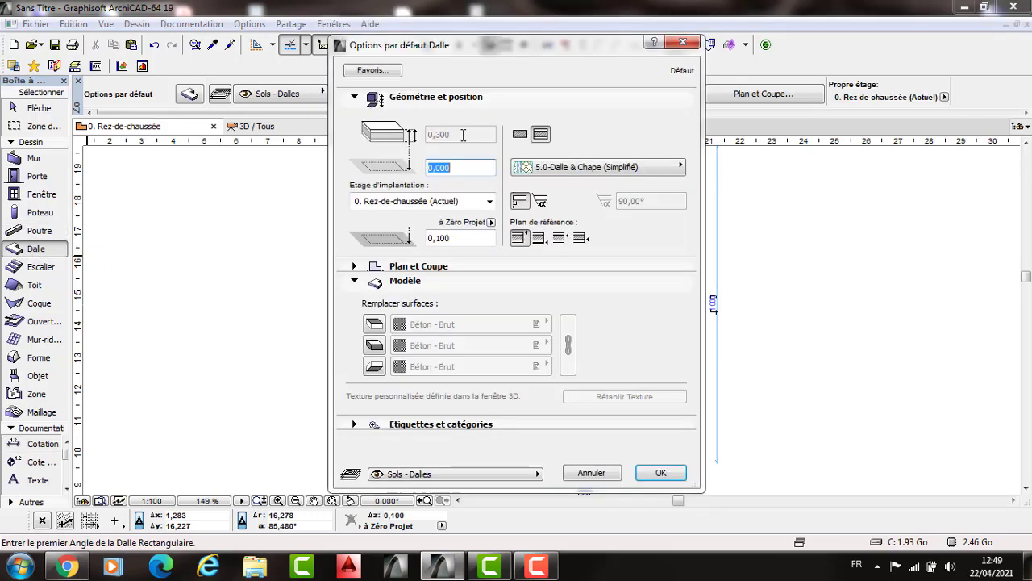
pyautogui.click(463, 135)
pyautogui.press('BackSpace')
pyautogui.press('BackSpace')
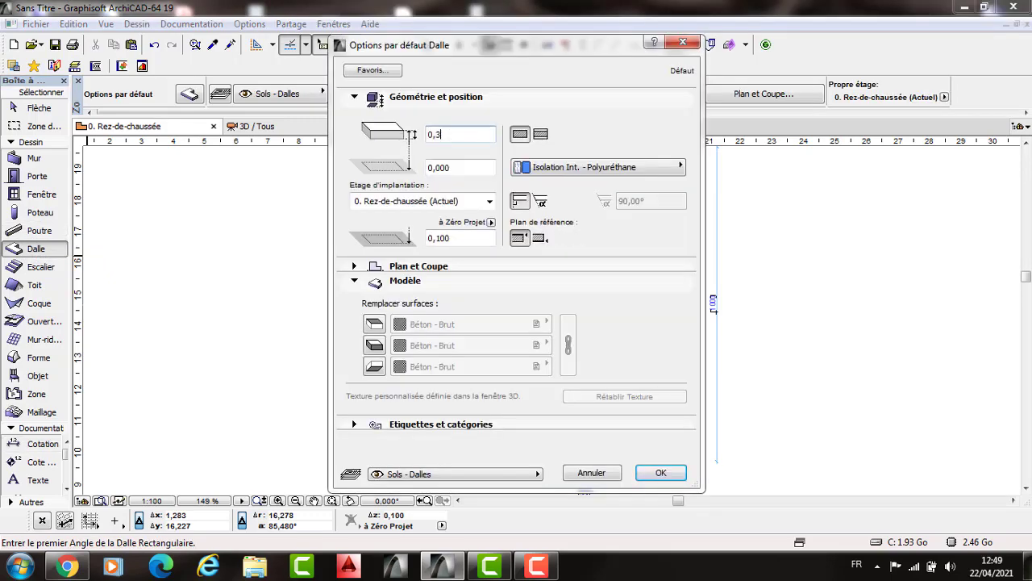
pyautogui.write('1')
pyautogui.press('BackSpace')
pyautogui.press('BackSpace')
pyautogui.write('17')
pyautogui.moveTo(450, 168); pyautogui.dragTo(440, 169)
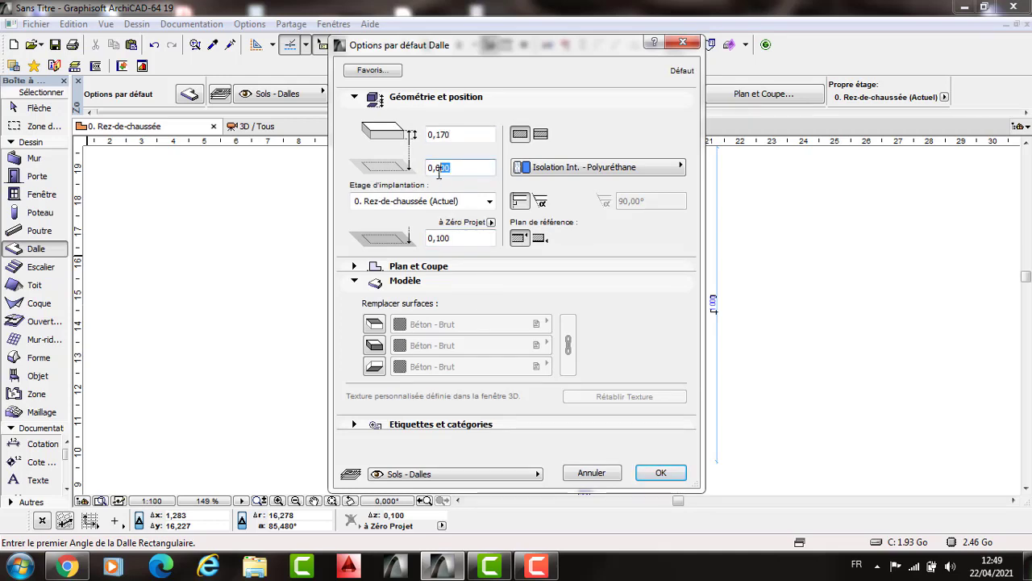
pyautogui.write('17')
pyautogui.press('Return')
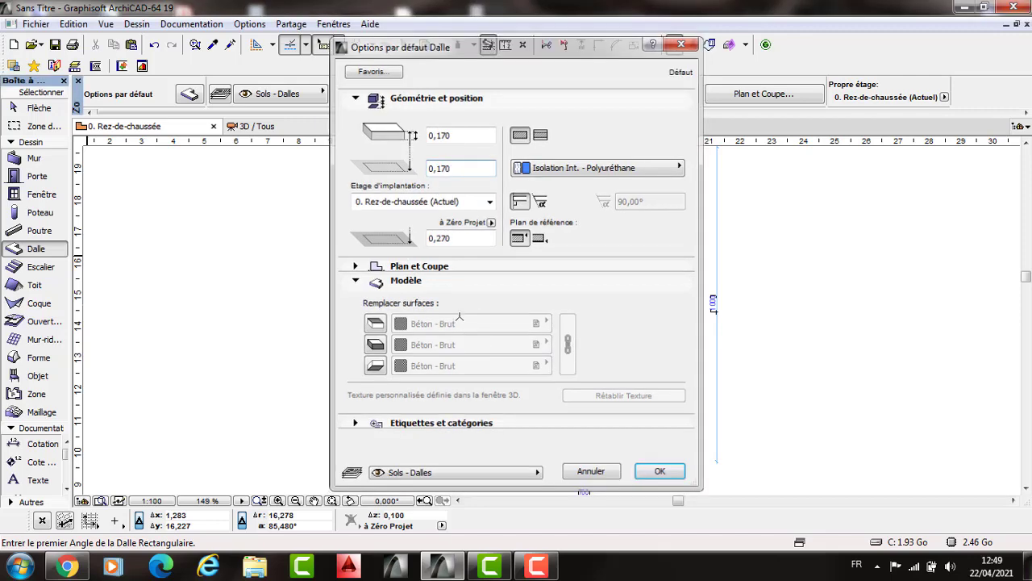
# Step: Draw a 1 x 1 m rectangular slab in the corner between the left exterior wall and the wall below CUISINE
pyautogui.scroll(5, 470, 315)
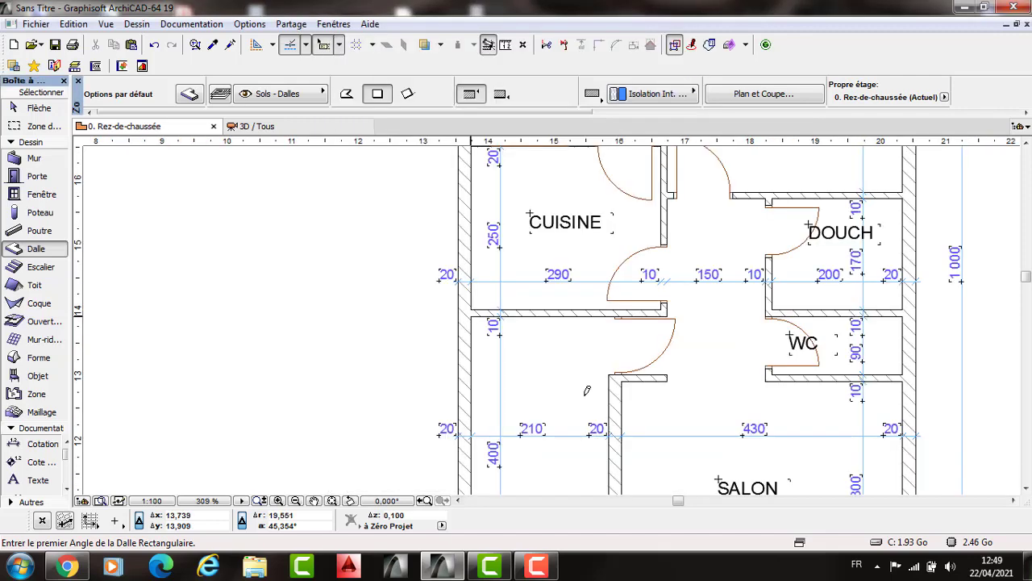
pyautogui.click(472, 316)
pyautogui.write('1,220')
pyautogui.press('Tab')
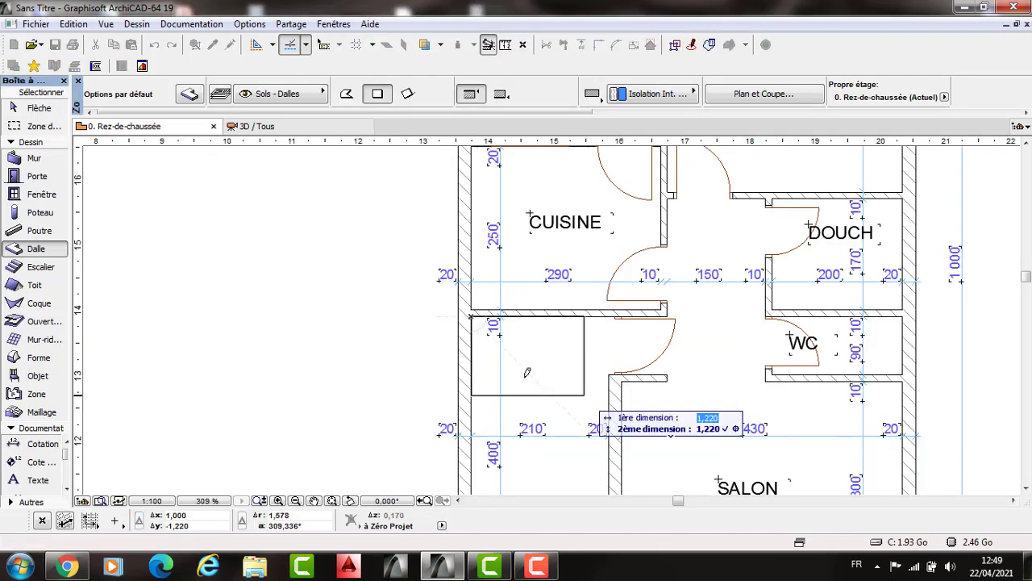
pyautogui.write('1')
pyautogui.press('Return')
pyautogui.press('Escape')
# Step: Split the square slab into three winder treads, cutting from its bottom-right corner to the midpoints of its top and left edges
pyautogui.scroll(3, 510, 374)
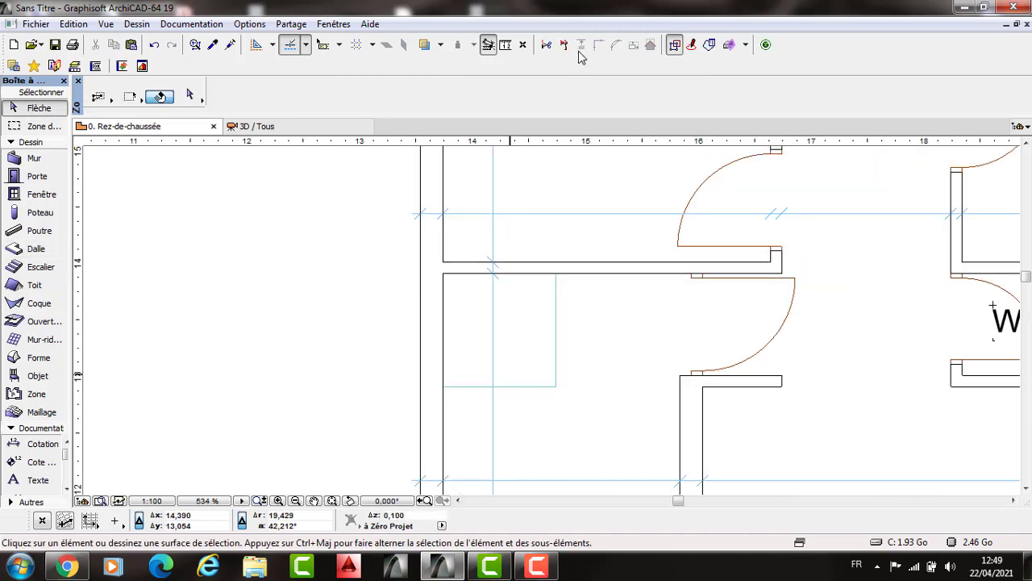
pyautogui.hotkey('ctrl', 'a')
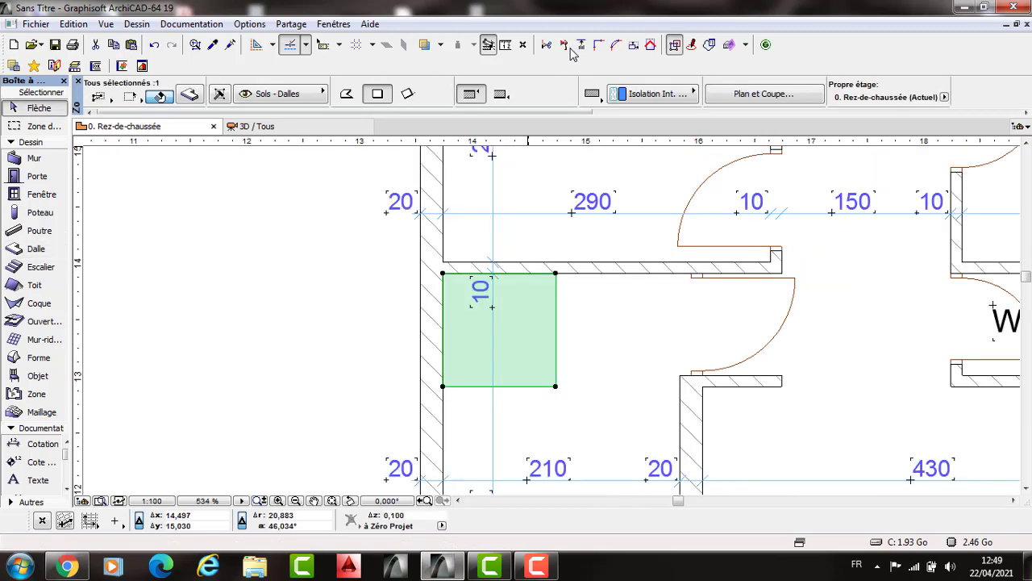
pyautogui.click(556, 386)
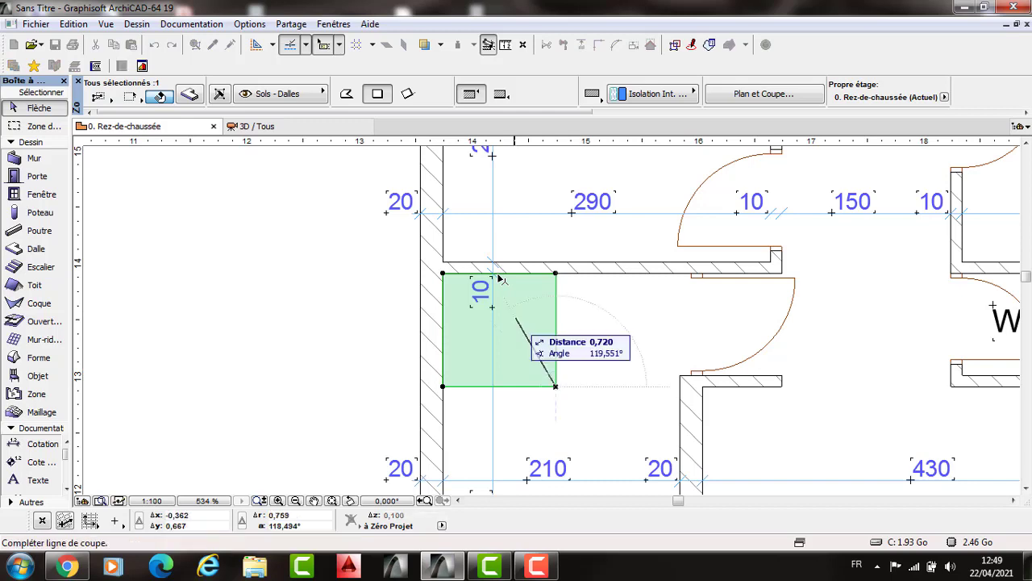
pyautogui.press('Escape')
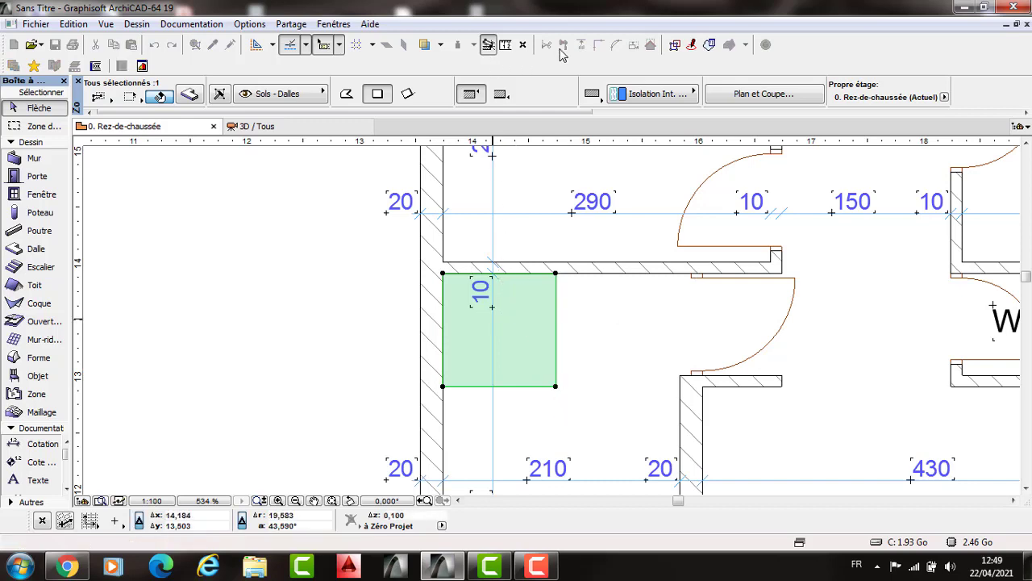
pyautogui.click(556, 387)
pyautogui.hotkey('ctrl', '9')
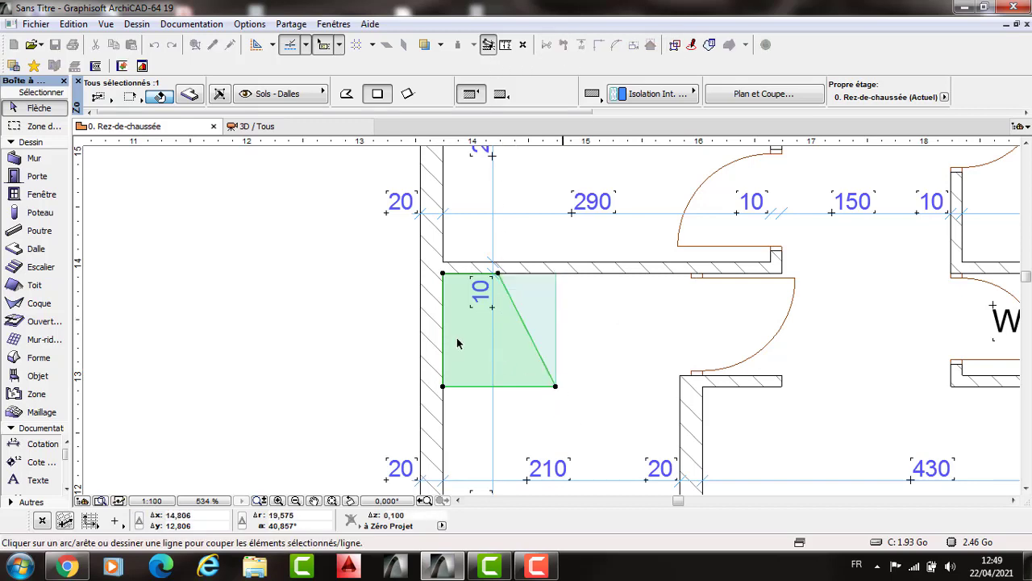
pyautogui.click(556, 387)
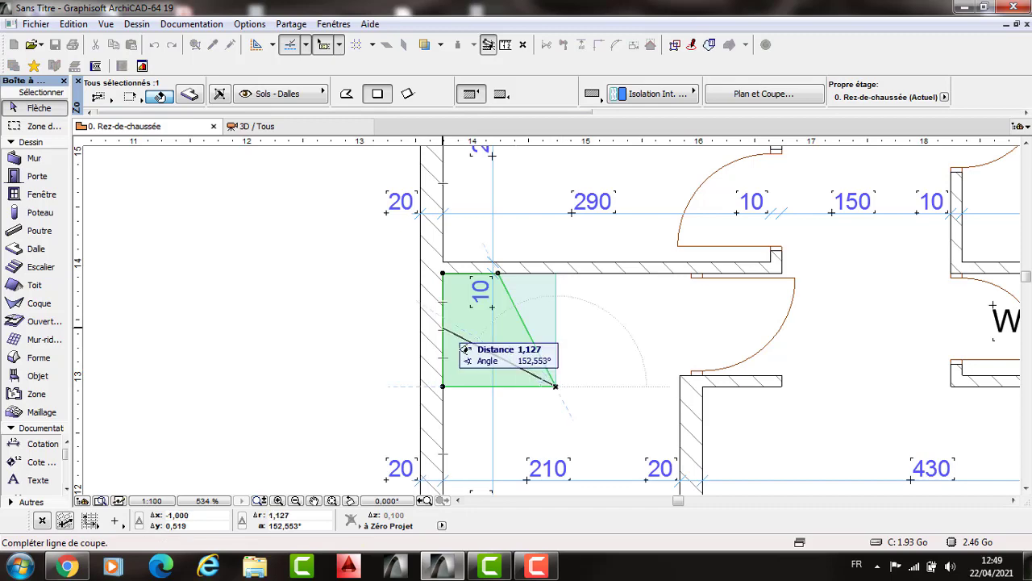
pyautogui.click(445, 332)
pyautogui.click(139, 261)
pyautogui.moveTo(110, 377); pyautogui.dragTo(139, 262, button='middle')
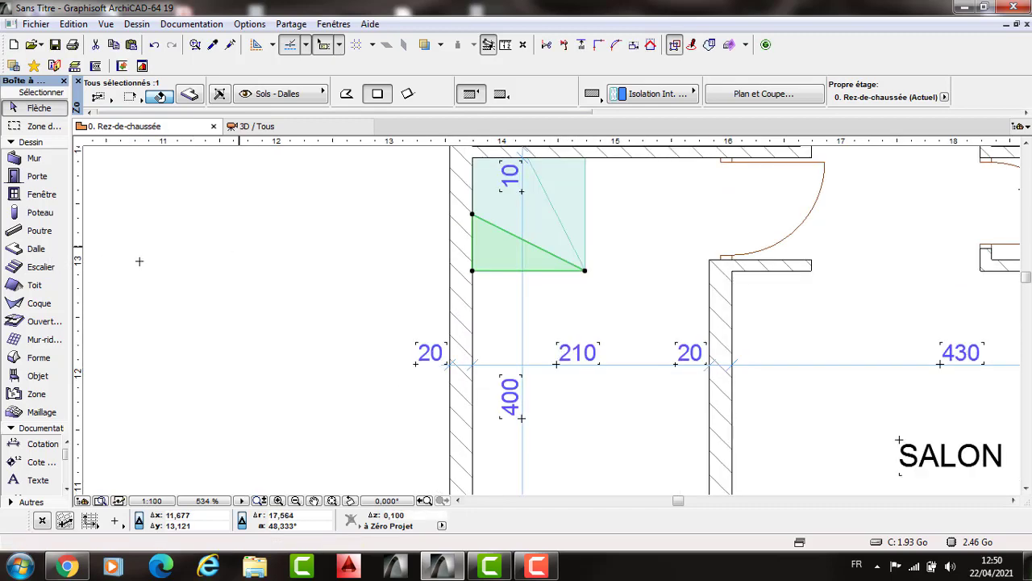
pyautogui.press('Escape')
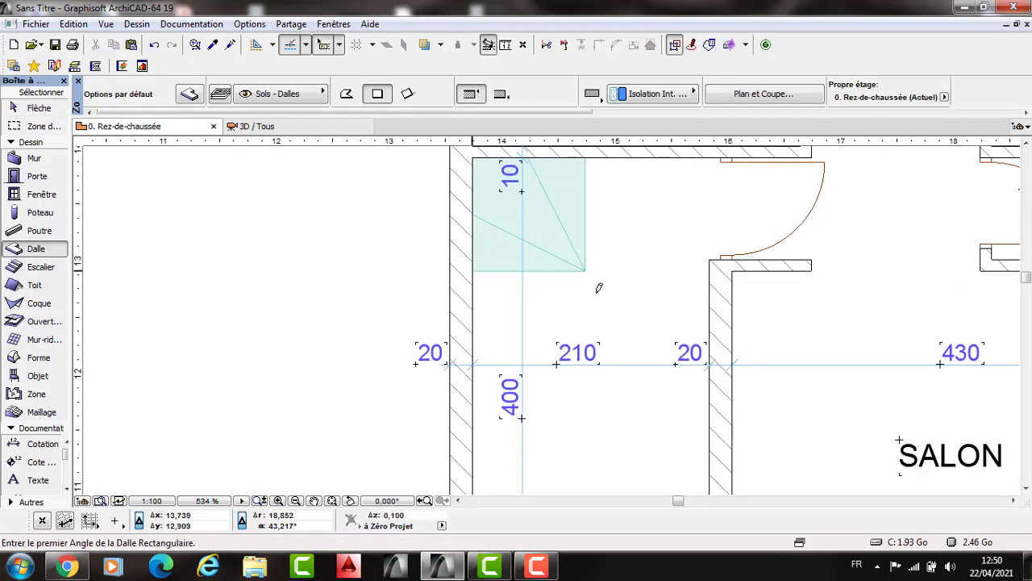
# Step: Draw a 1 x 0.3 m rectangular tread slab against the left exterior wall, directly below the winder treads
pyautogui.click(472, 270)
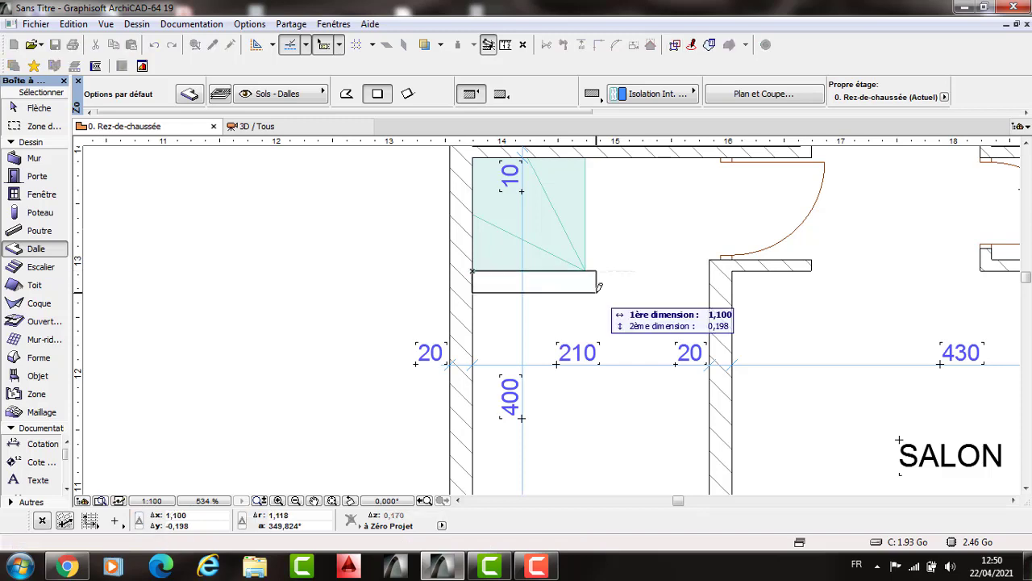
pyautogui.write('1')
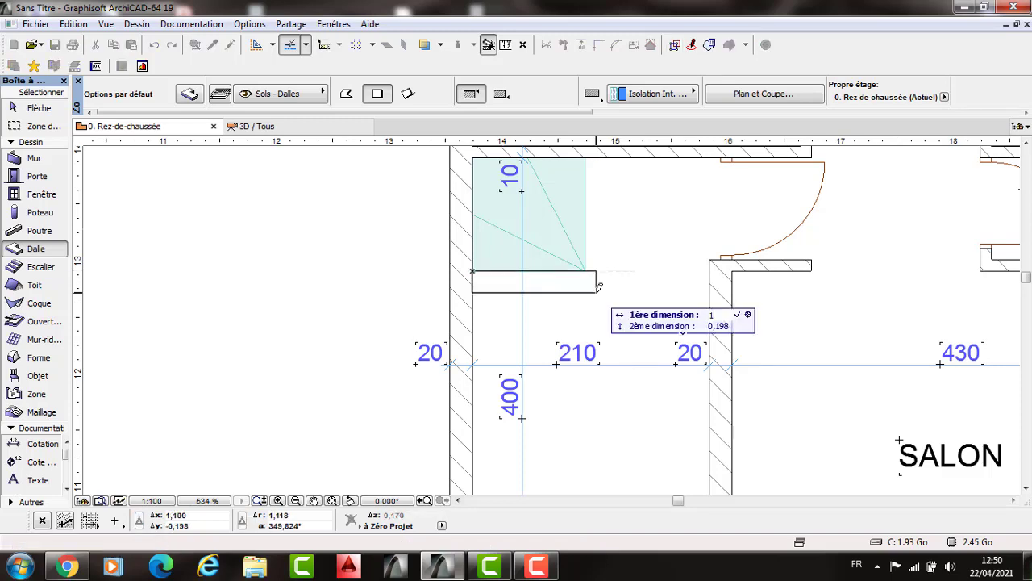
pyautogui.press('Tab')
pyautogui.write('0,3')
pyautogui.press('Return')
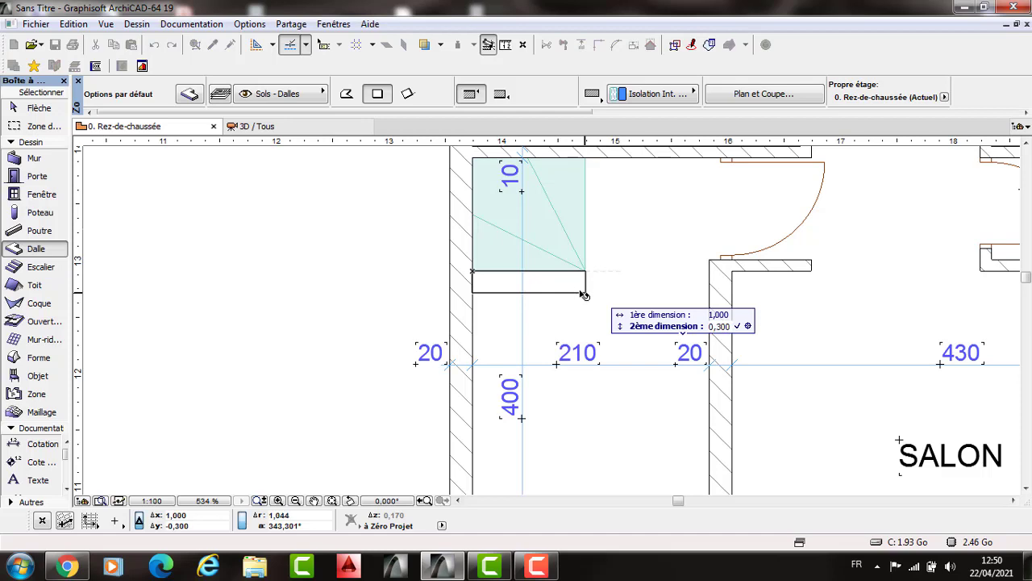
pyautogui.click(586, 279)
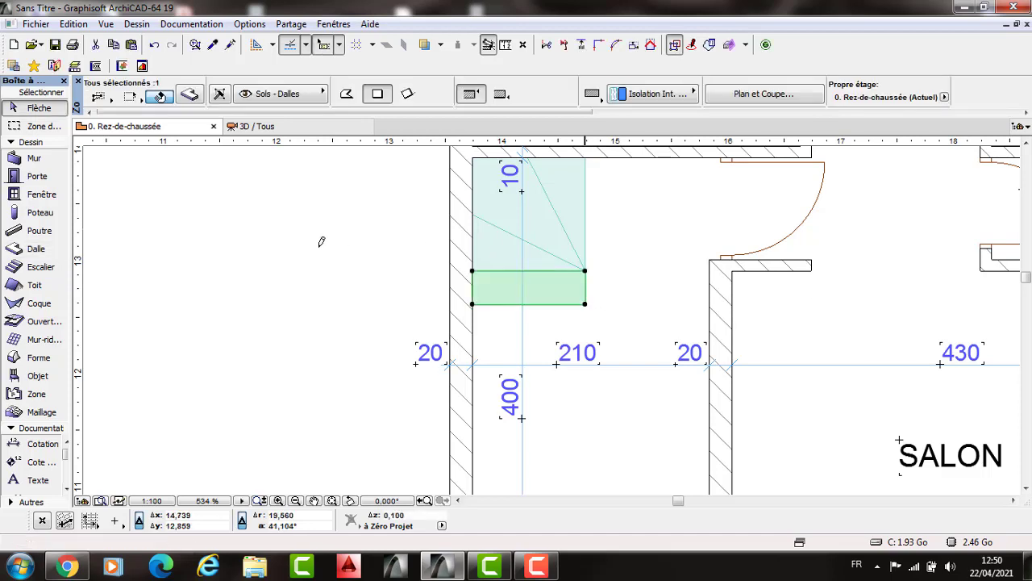
pyautogui.click(586, 270)
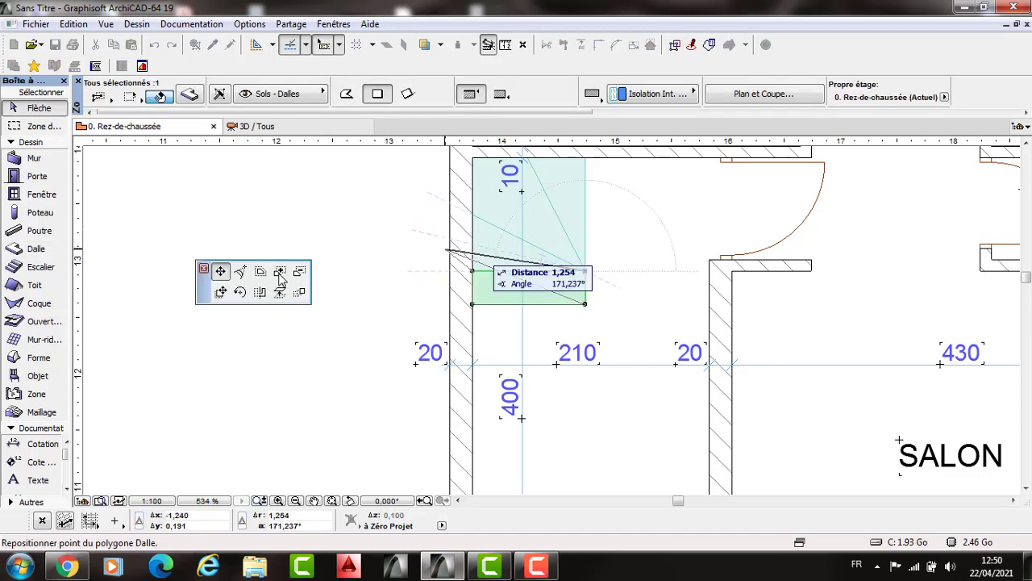
pyautogui.press('Escape')
# Step: Set the elevation of the upper-right triangular winder tread to 0.34 m
pyautogui.click(587, 215)
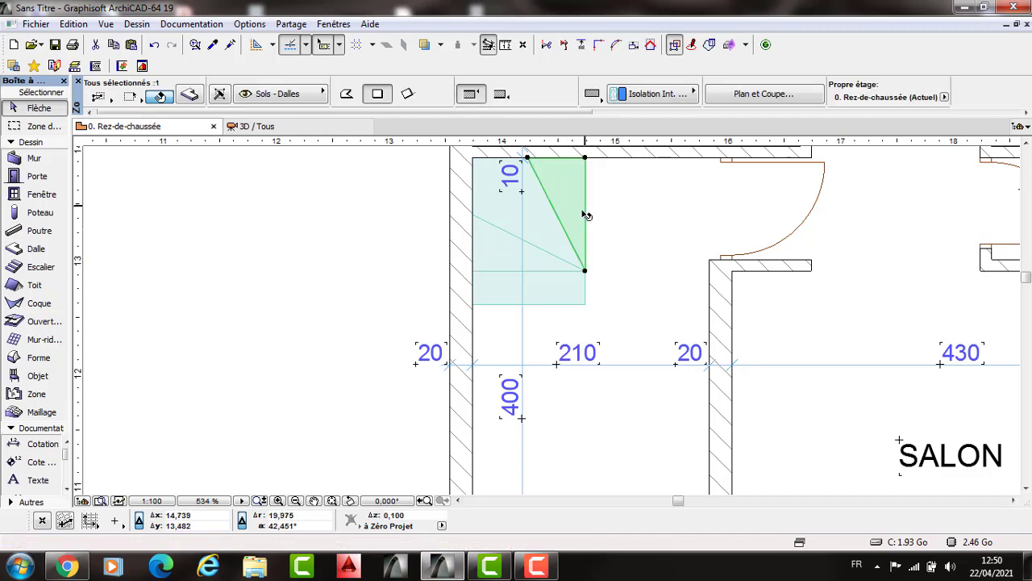
pyautogui.click(538, 222)
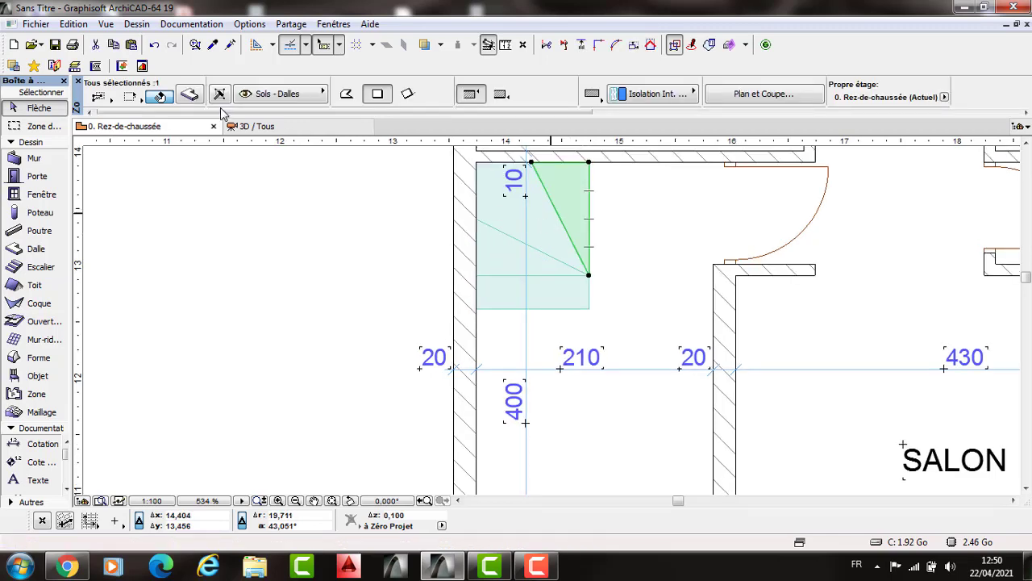
pyautogui.hotkey('ctrl', 't')
pyautogui.doubleClick(459, 170)
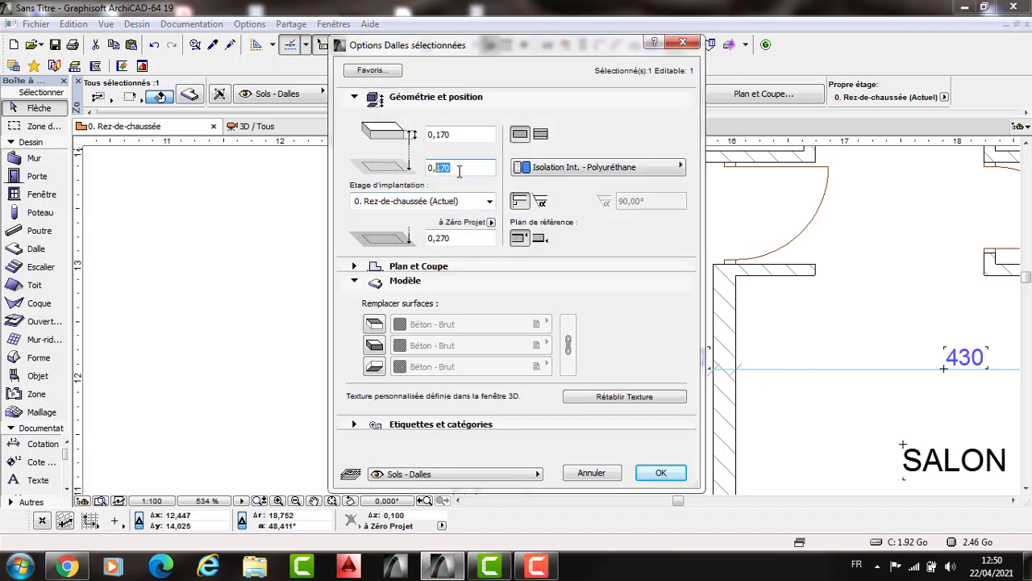
pyautogui.hotkey('shift', 'Right')
pyautogui.press('BackSpace')
pyautogui.press('BackSpace')
pyautogui.write('34')
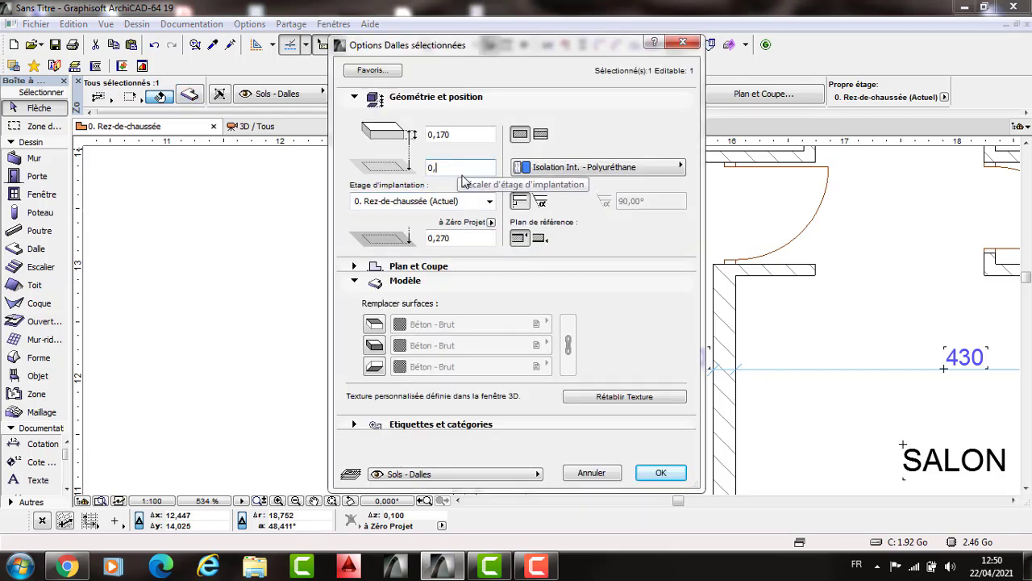
pyautogui.press('Return')
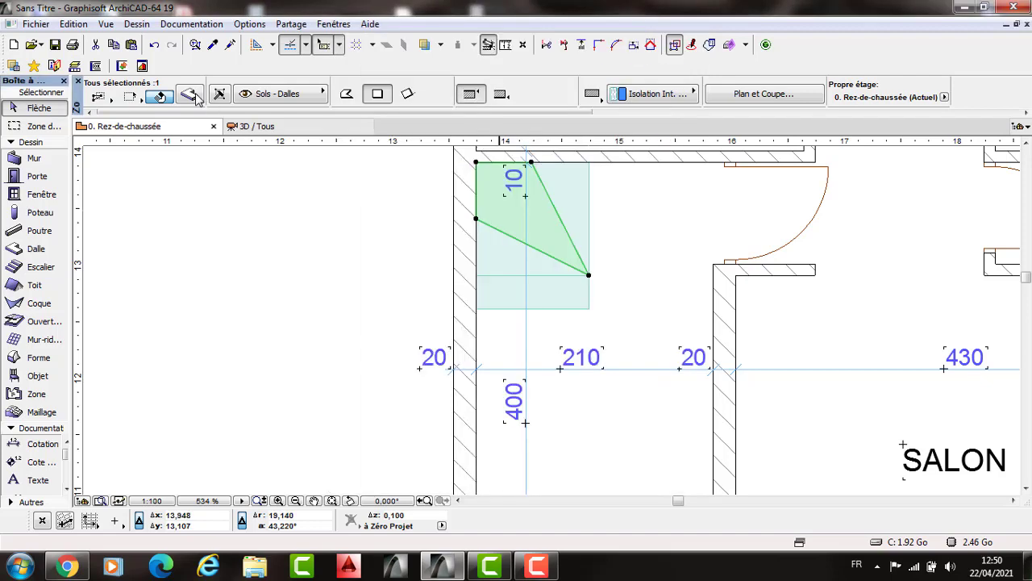
# Step: Set the elevation of the middle winder tread in the wall corner to 0.51 m
pyautogui.hotkey('ctrl', 't')
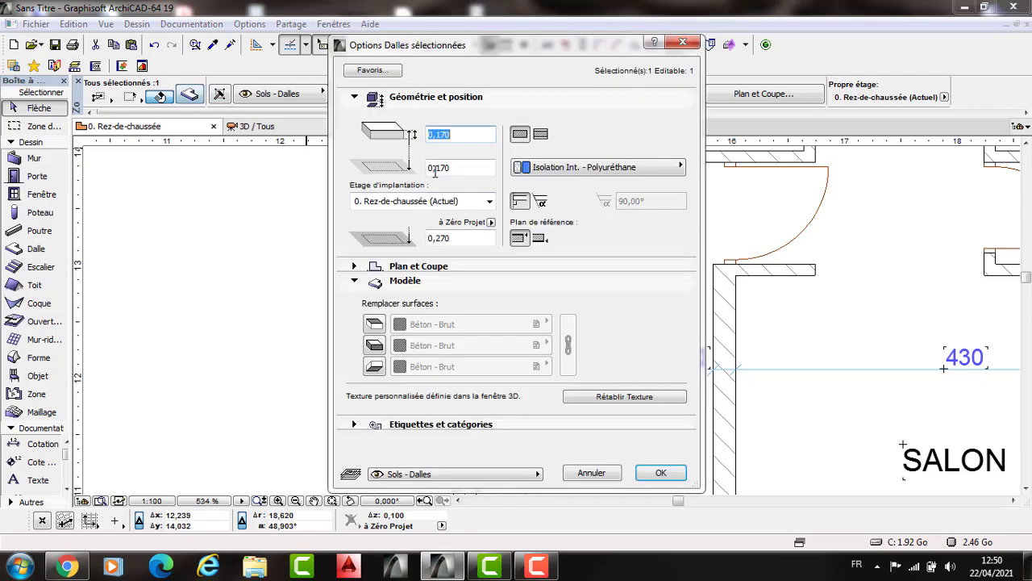
pyautogui.doubleClick(440, 168)
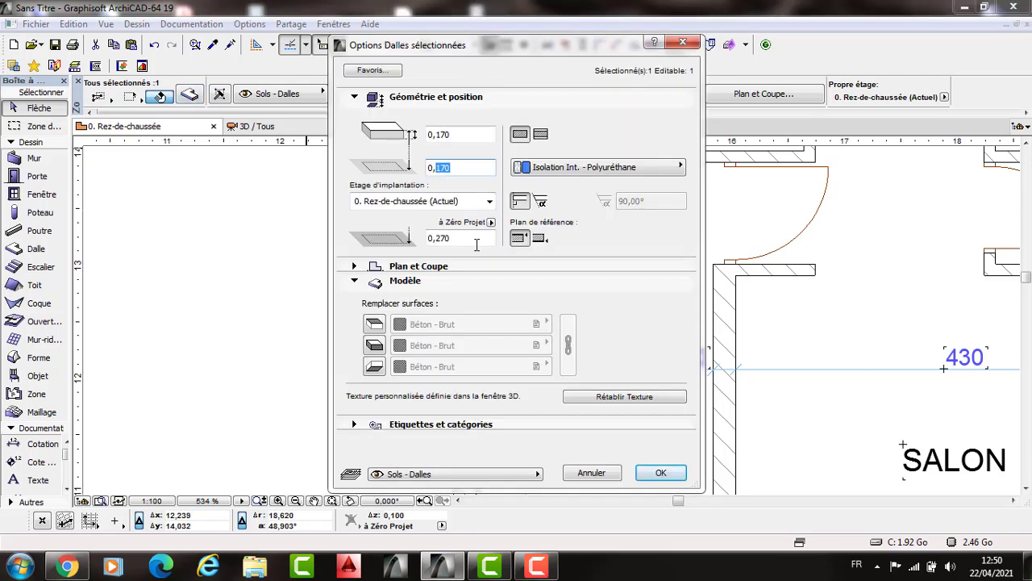
pyautogui.write('51')
pyautogui.press('Return')
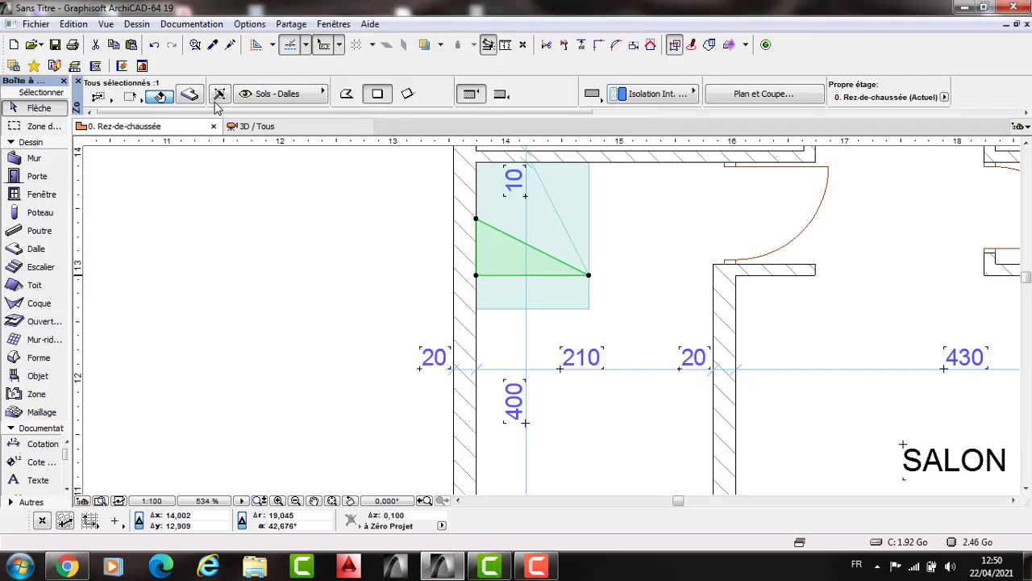
# Step: Raise the elevation of the rectangular tread slab below the winders
pyautogui.hotkey('ctrl', 't')
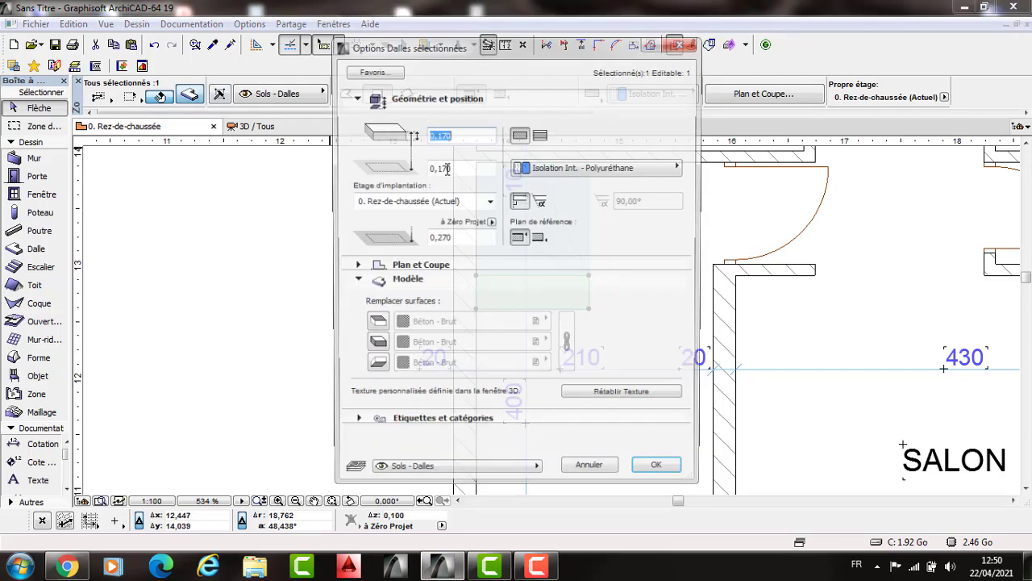
pyautogui.doubleClick(440, 168)
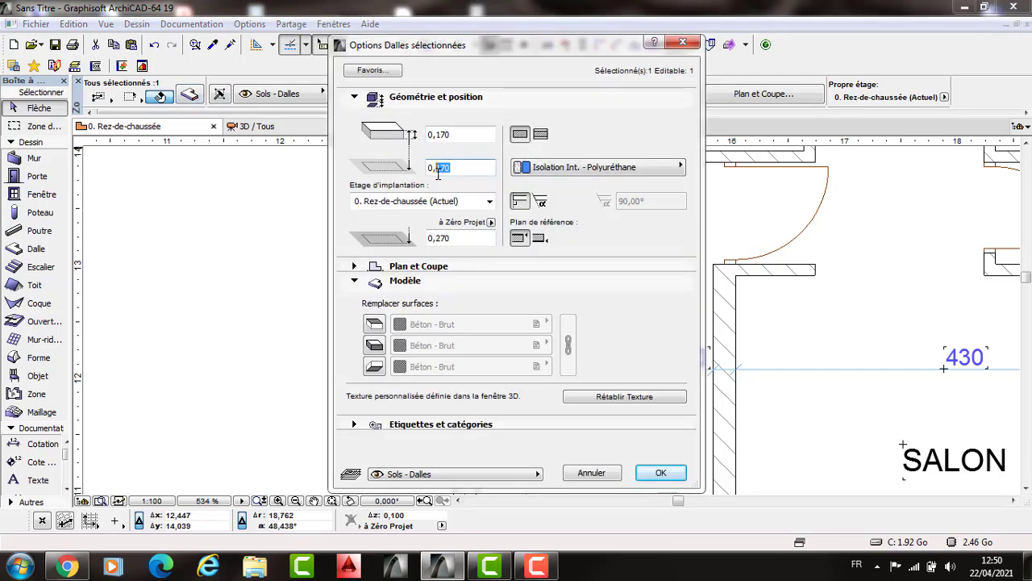
pyautogui.write('5')
pyautogui.press('Return')
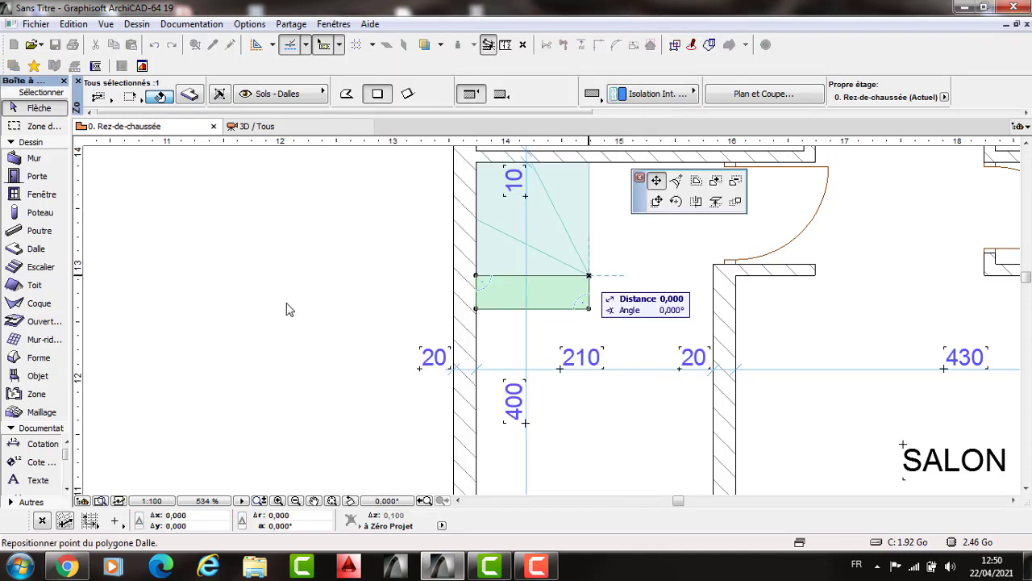
# Step: Multiply the rectangular tread downward along the left wall with 6 copies, each 0.3 m further and offset 0.17 m vertically
pyautogui.click(297, 296)
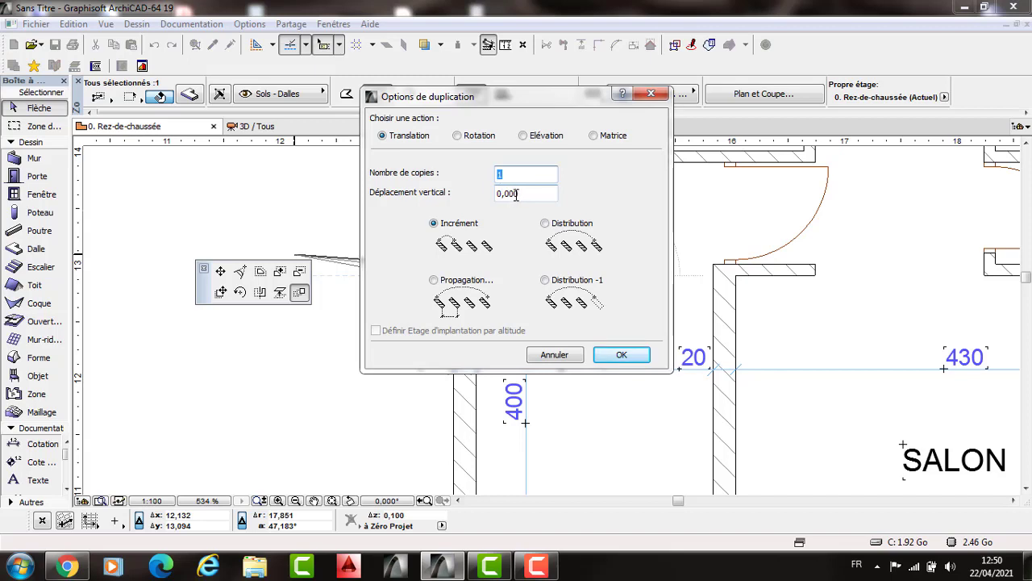
pyautogui.write('6')
pyautogui.moveTo(507, 193); pyautogui.dragTo(520, 194)
pyautogui.write('17')
pyautogui.press('Return')
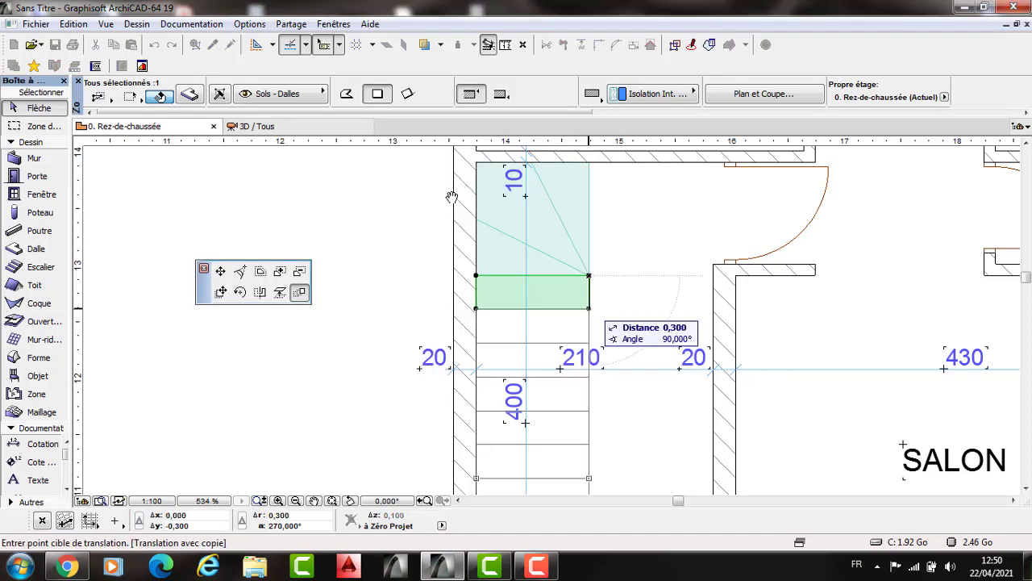
pyautogui.scroll(-1, 377, 275)
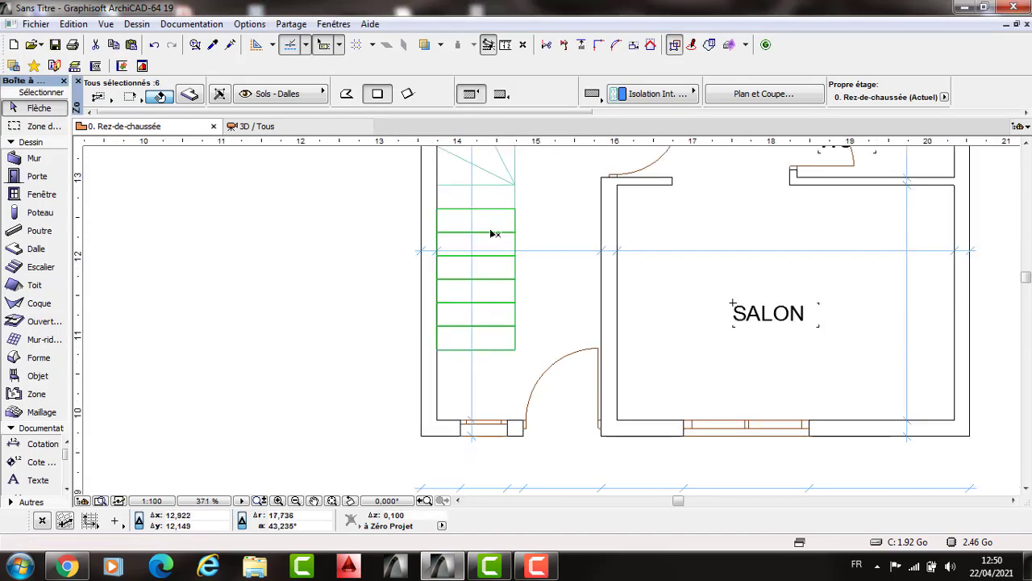
pyautogui.click(547, 223)
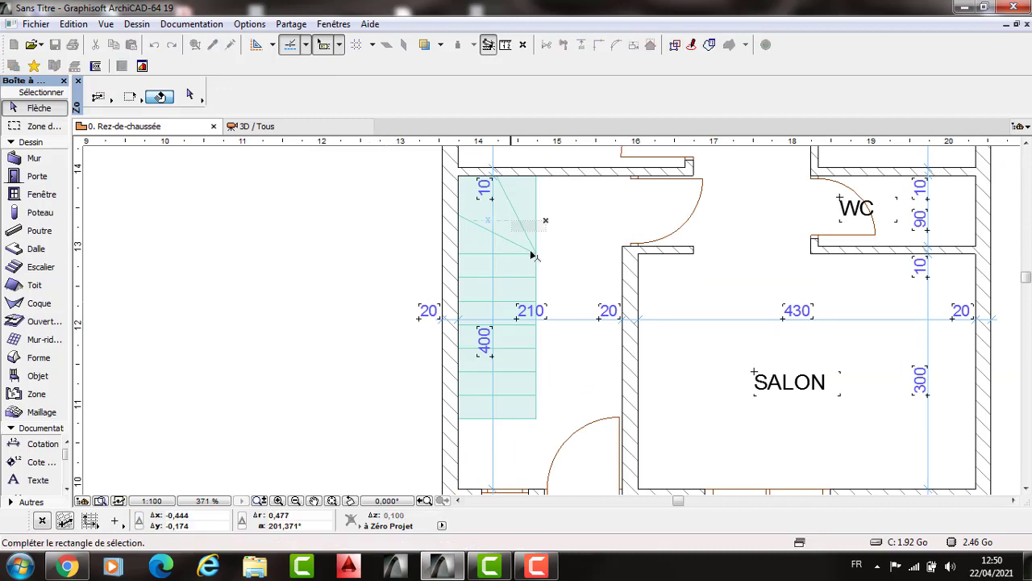
# Step: Mirror a copy of the three upper winder treads across a horizontal axis through the straight flight
pyautogui.click(538, 256)
pyautogui.click(536, 254)
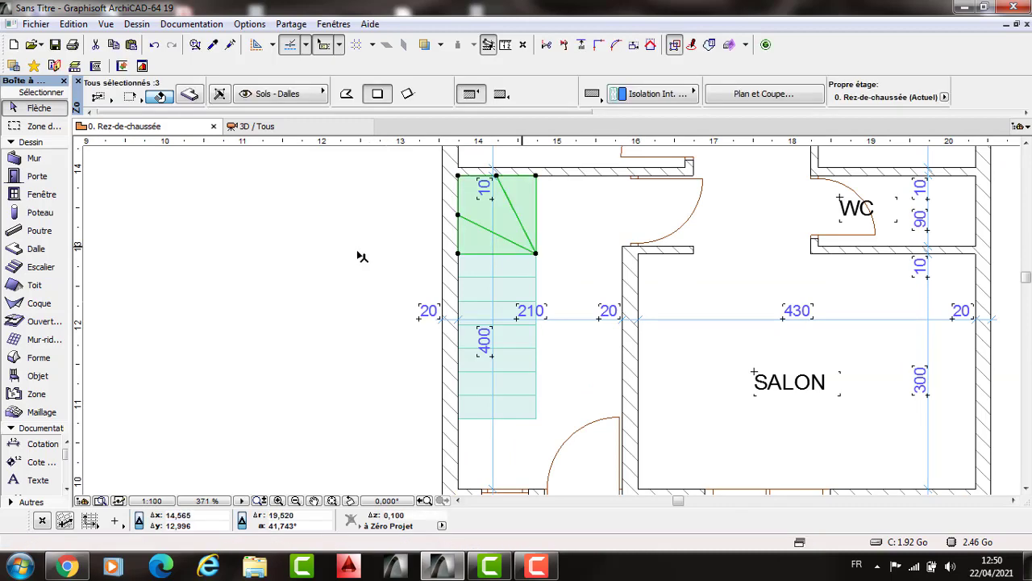
pyautogui.click(260, 292)
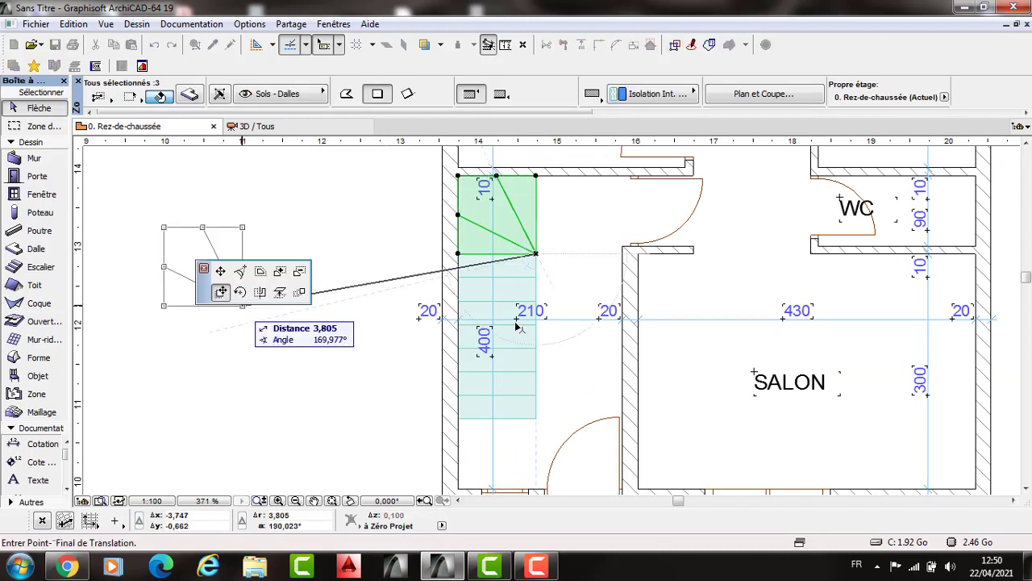
pyautogui.click(387, 322)
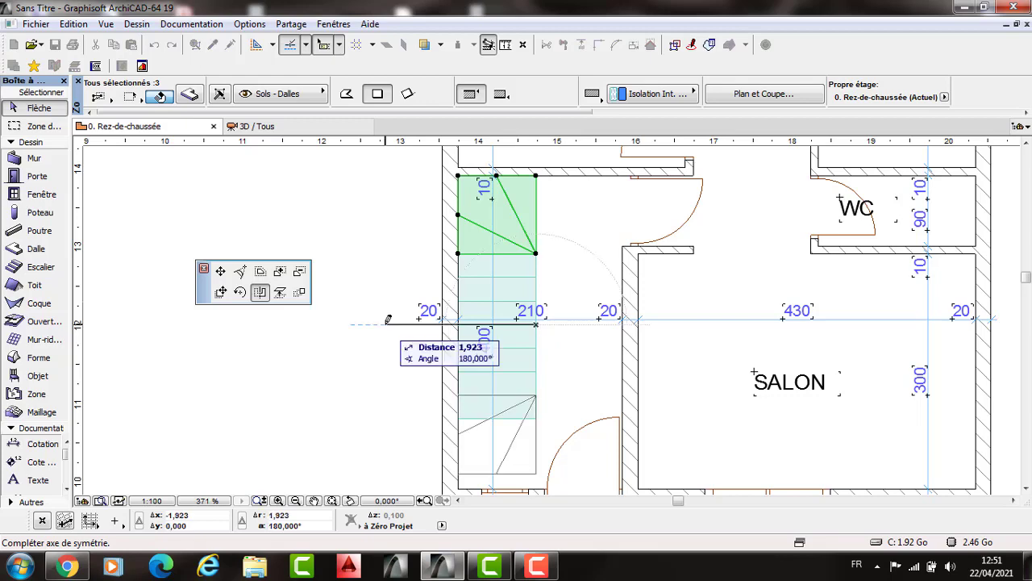
pyautogui.keyDown('ctrl'); pyautogui.click(387, 323); pyautogui.keyUp('ctrl')
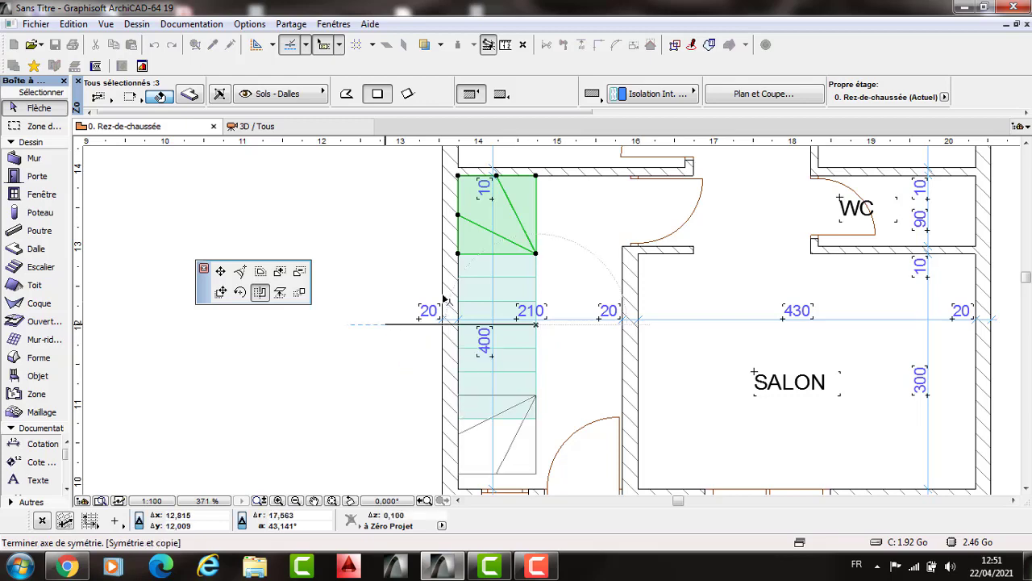
# Step: Move the three mirrored winder treads down so they butt against the lower edge of the straight flight
pyautogui.moveTo(458, 409); pyautogui.dragTo(442, 304, button='middle')
pyautogui.hotkey('ctrl', 'm')
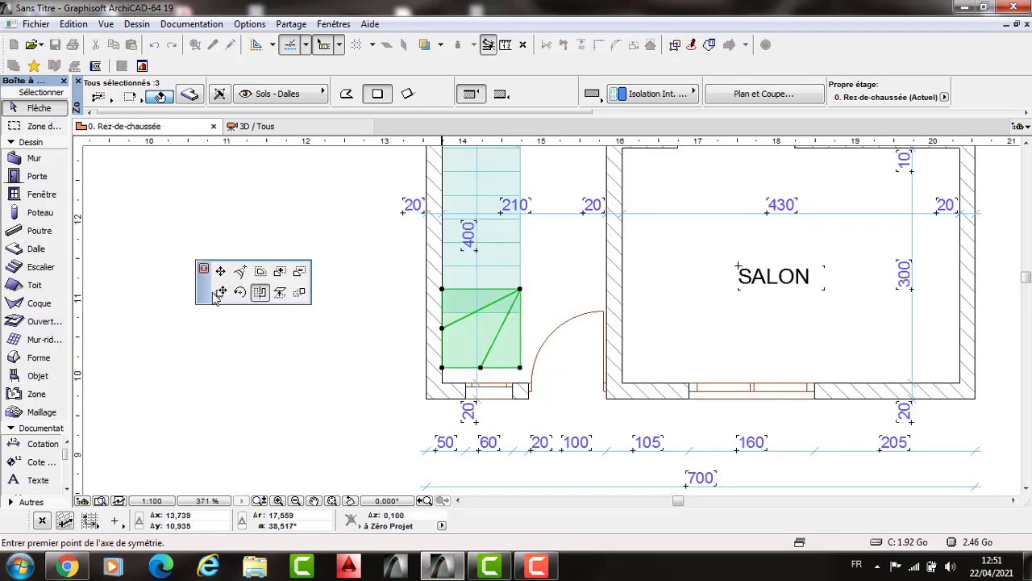
pyautogui.click(442, 313)
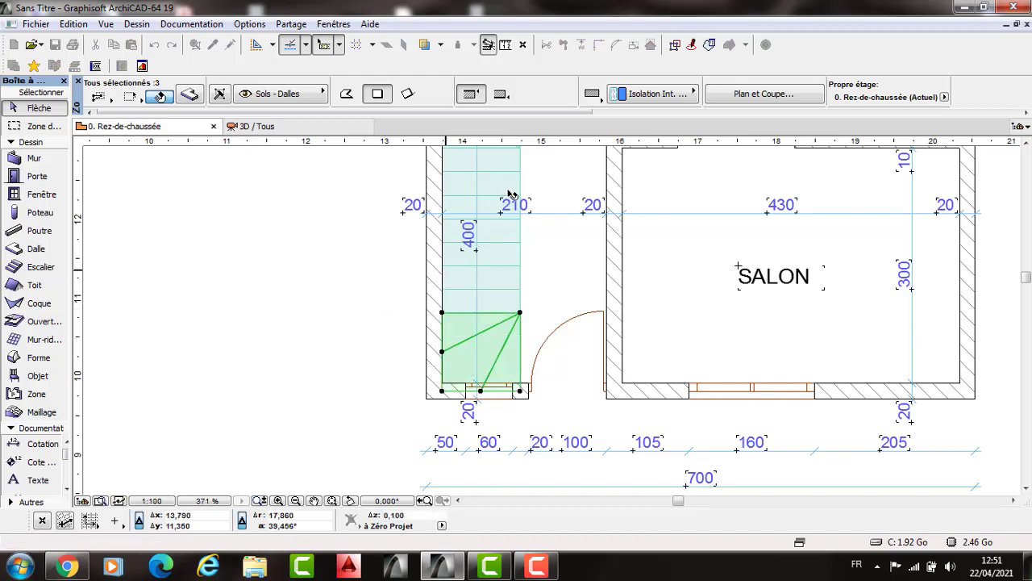
# Step: Delete the three original winder treads at the upper end of the flight
pyautogui.moveTo(533, 152); pyautogui.dragTo(540, 212, button='middle')
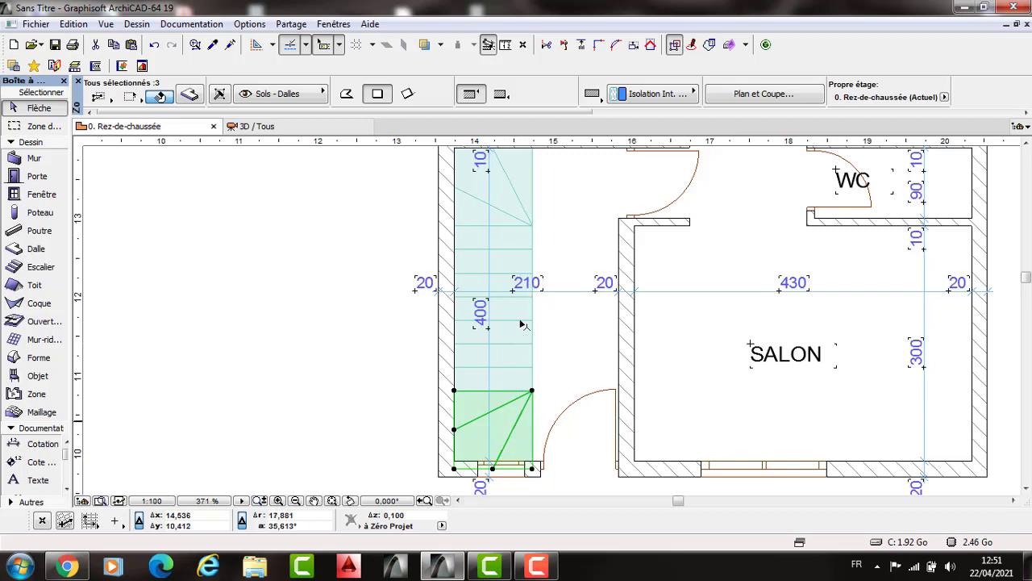
pyautogui.scroll(3, 523, 276)
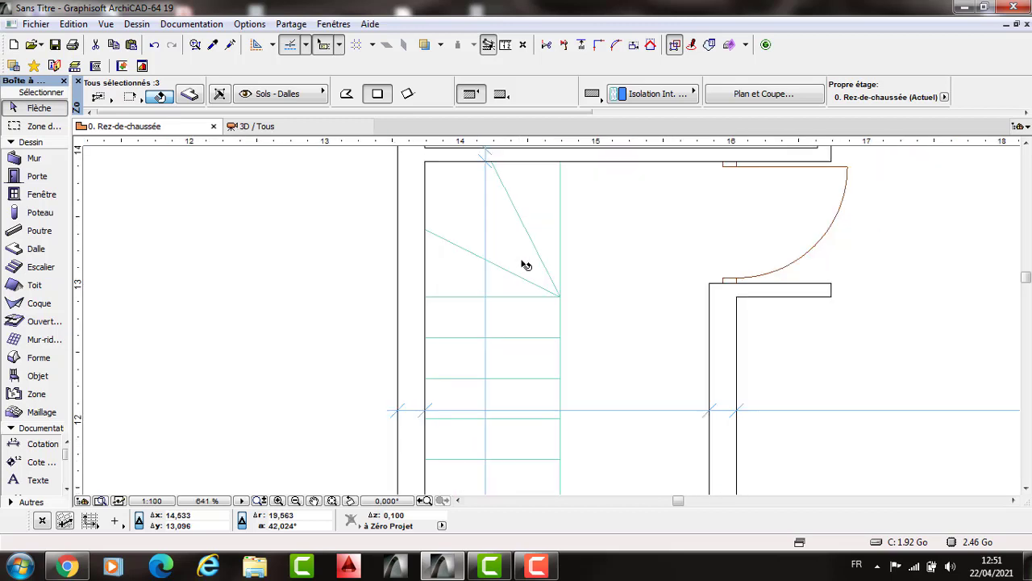
pyautogui.scroll(-1, 563, 269)
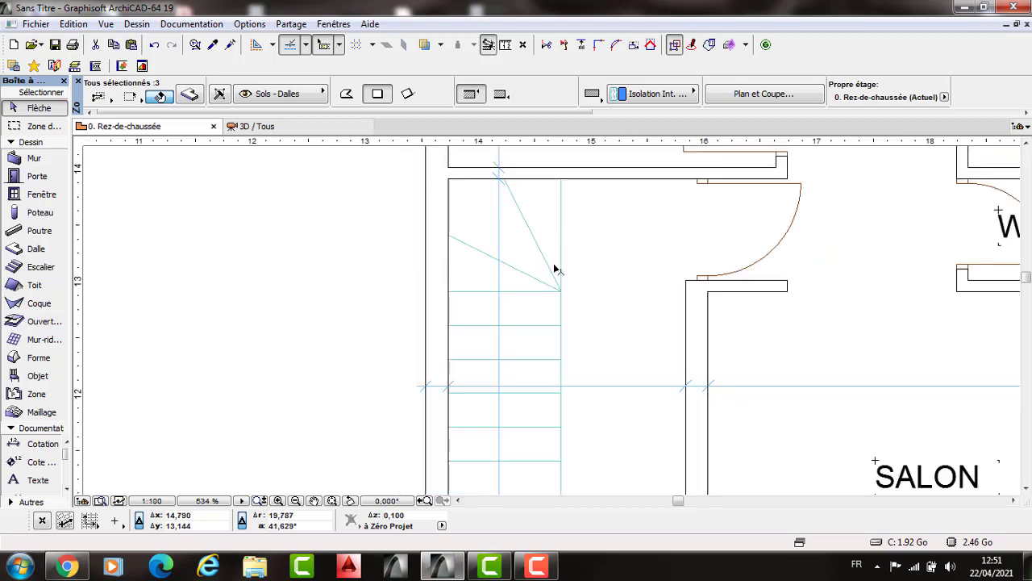
pyautogui.scroll(-1, 543, 444)
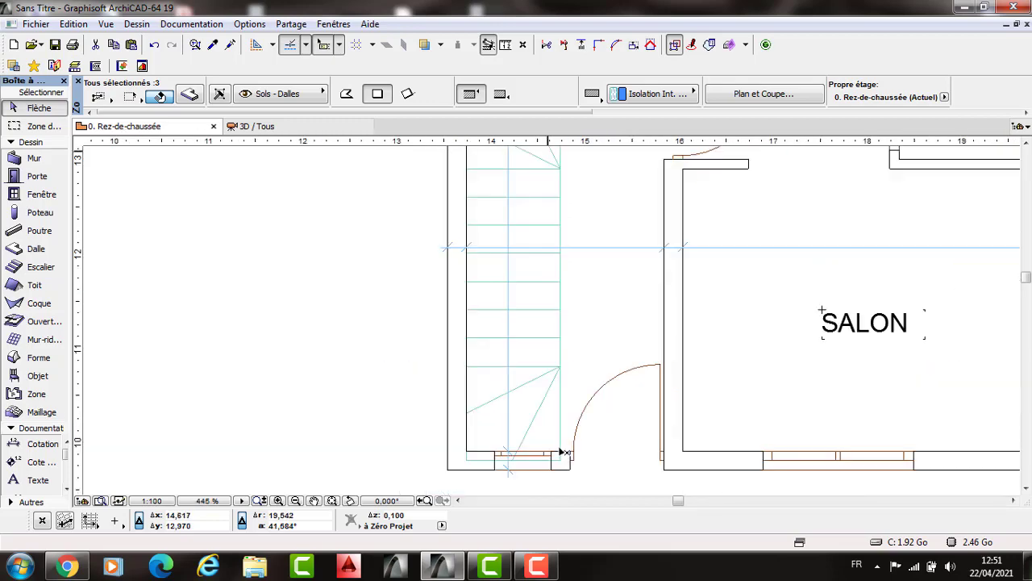
pyautogui.moveTo(559, 212); pyautogui.dragTo(576, 226, button='middle')
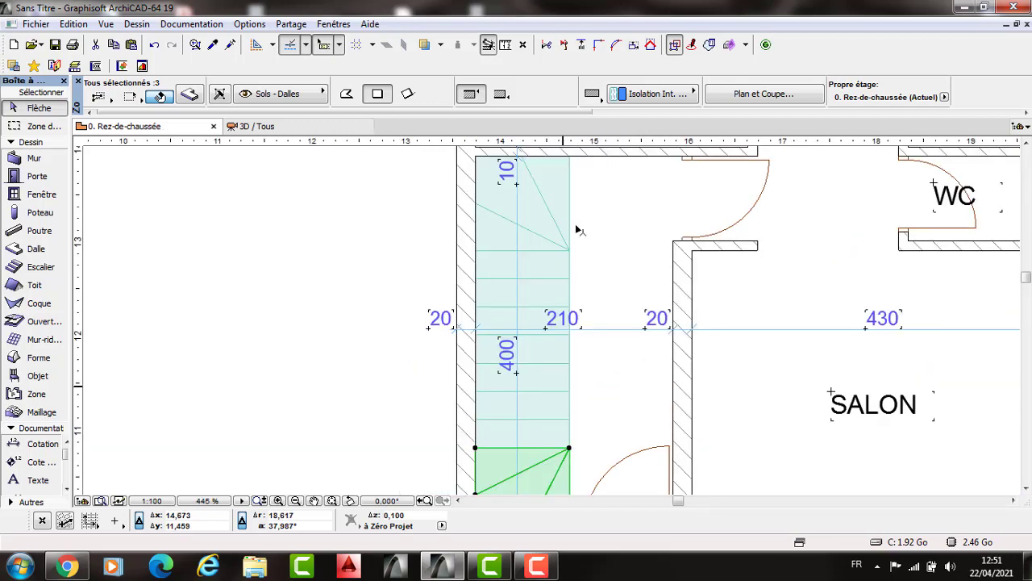
pyautogui.press('Escape')
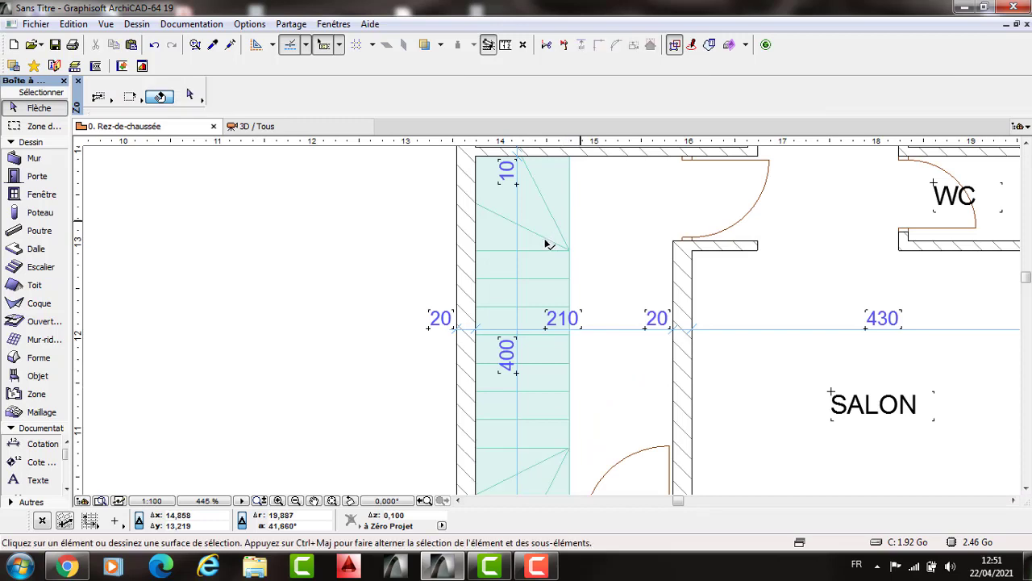
pyautogui.click(549, 243)
pyautogui.press('Delete')
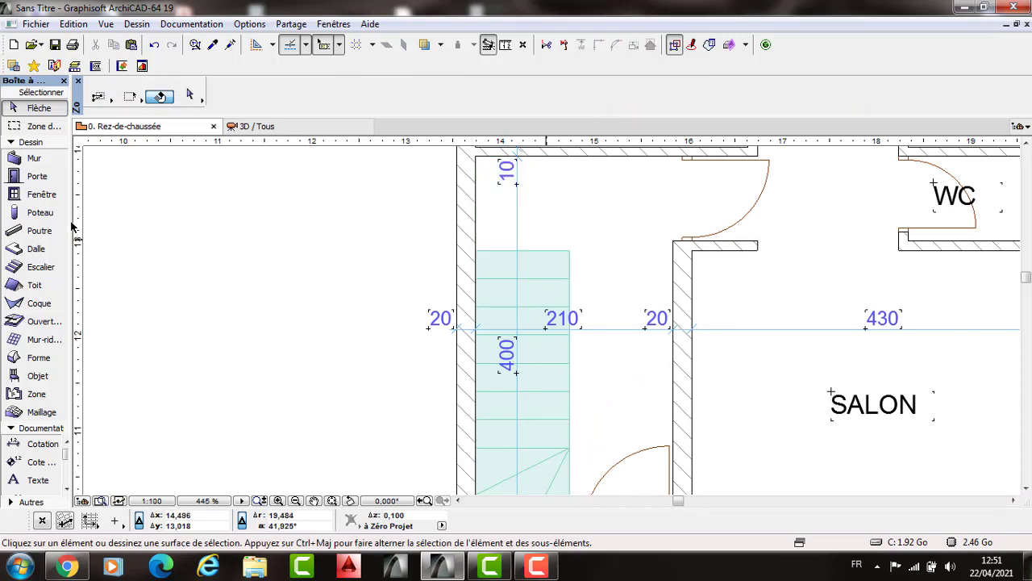
# Step: Draw a 1 m wide rectangular slab directly above the straight flight, starting from its upper-left corner at the wall
pyautogui.click(35, 248)
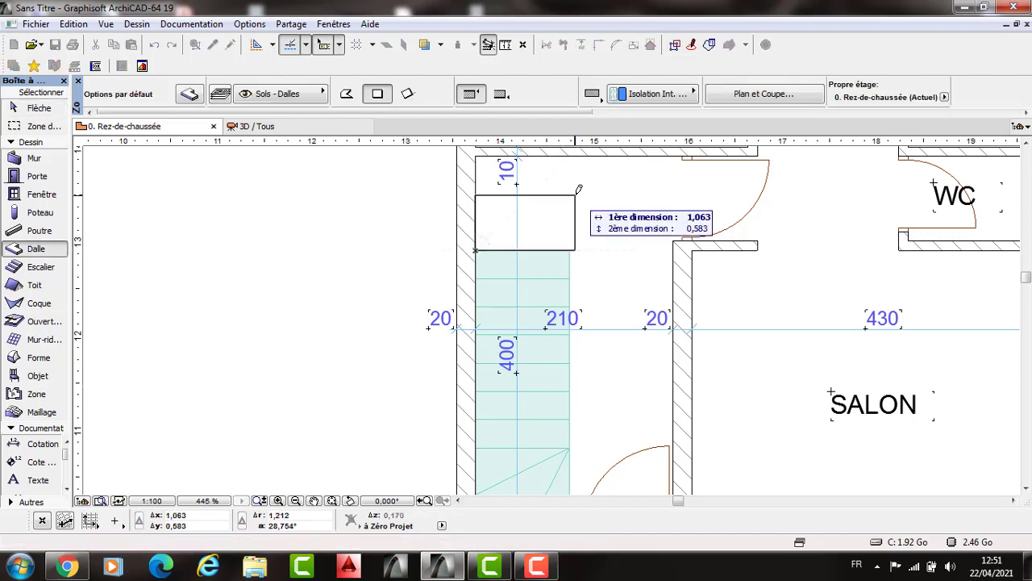
pyautogui.press('Tab')
pyautogui.write('1')
pyautogui.press('Tab')
pyautogui.write('0')
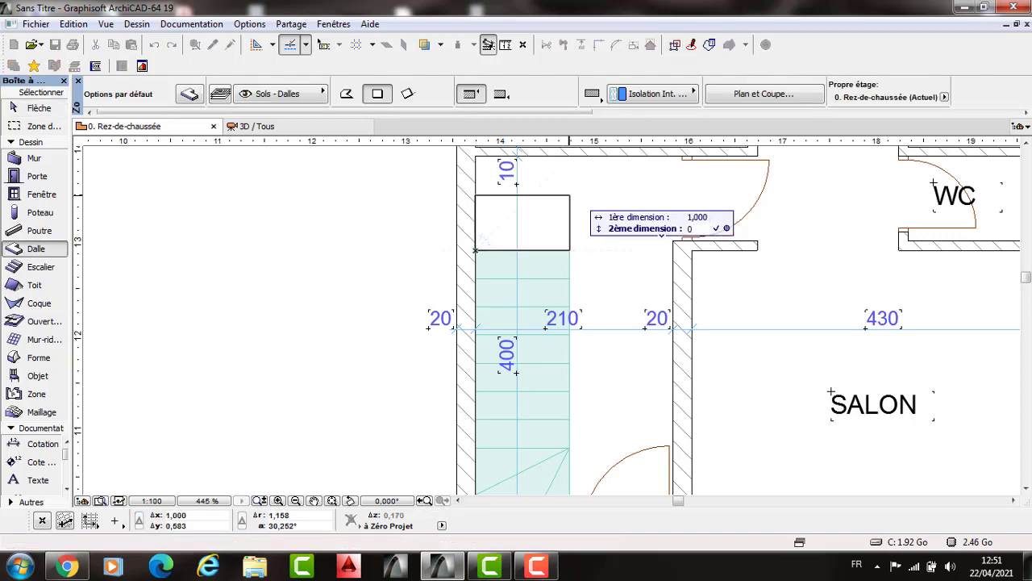
pyautogui.press('Return')
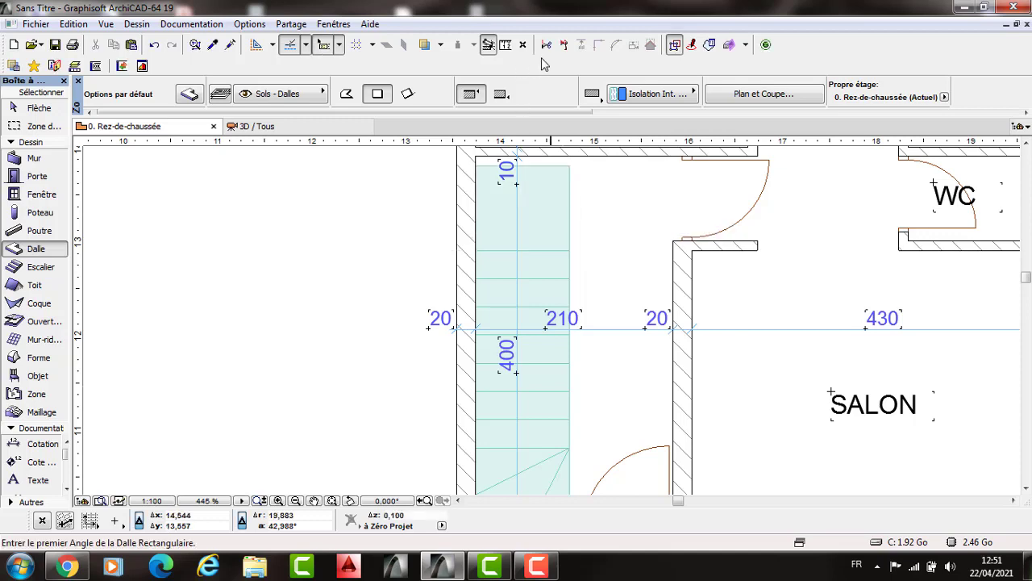
# Step: Split the new rectangular slab into three winder treads with cuts from its lower-right corner to its top and left edges
pyautogui.hotkey('ctrl', 'd')
pyautogui.press('Escape')
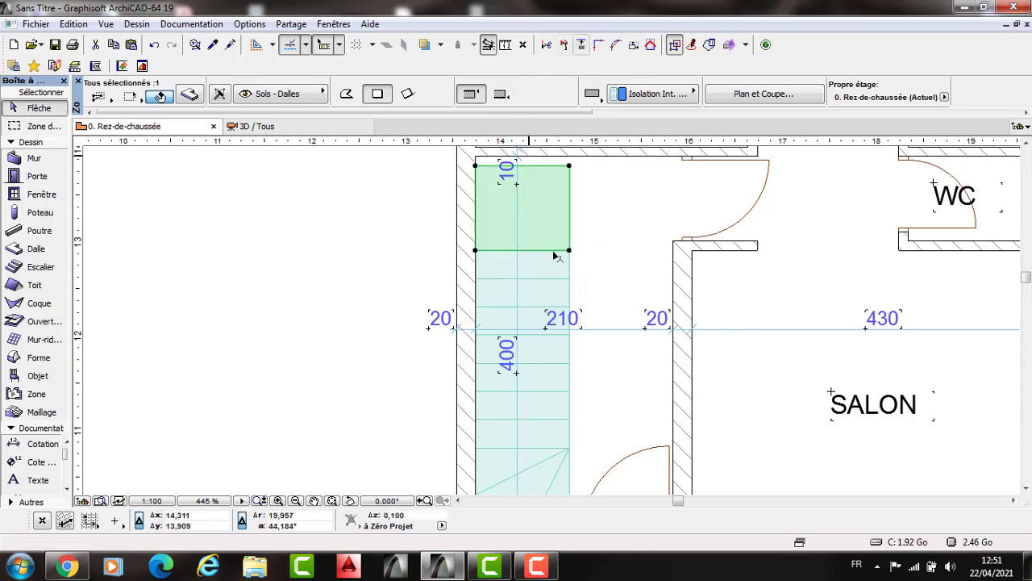
pyautogui.hotkey('ctrl', '/')
pyautogui.click(570, 250)
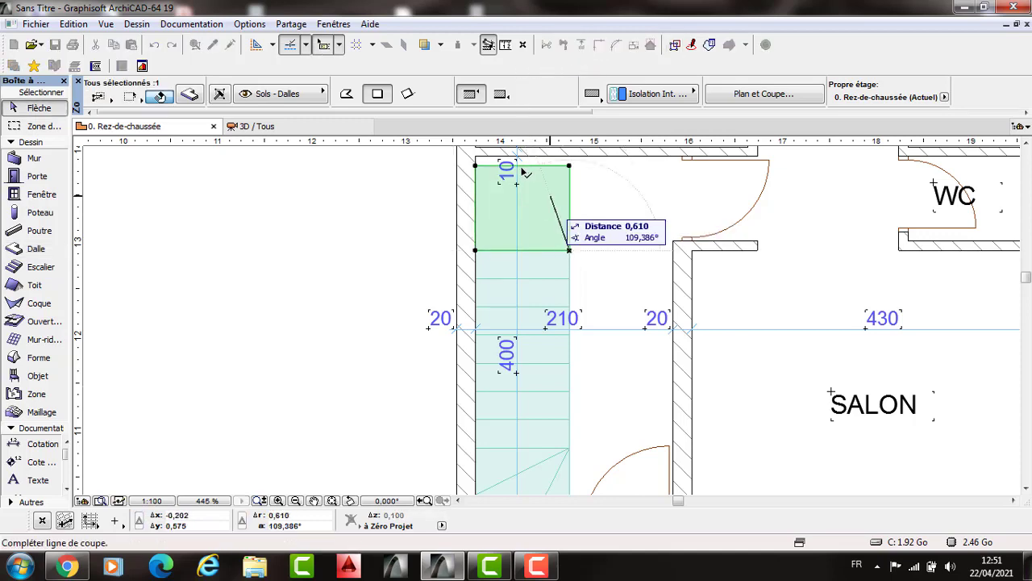
pyautogui.click(521, 165)
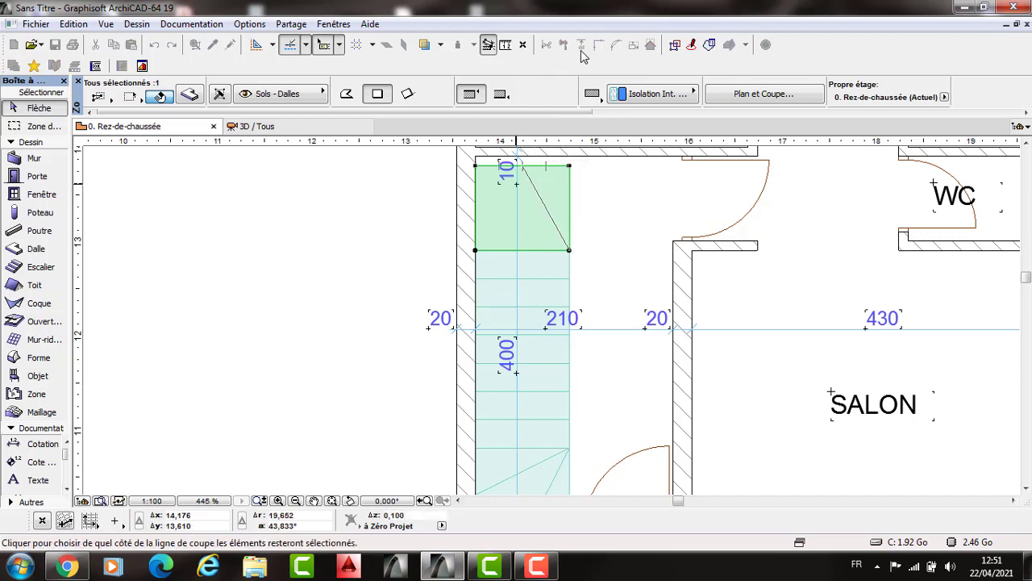
pyautogui.click(560, 195)
pyautogui.hotkey('ctrl', '/')
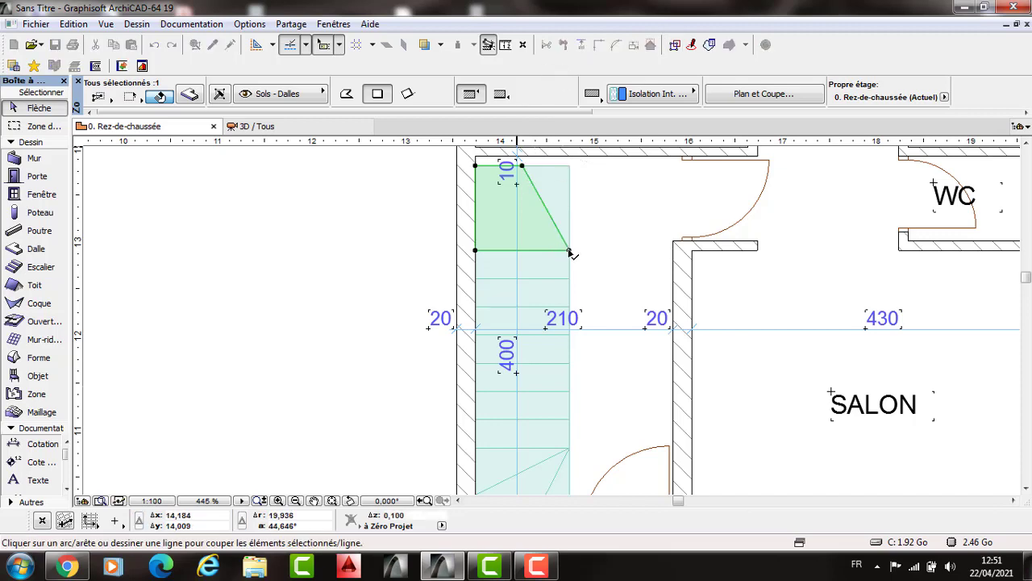
pyautogui.click(477, 209)
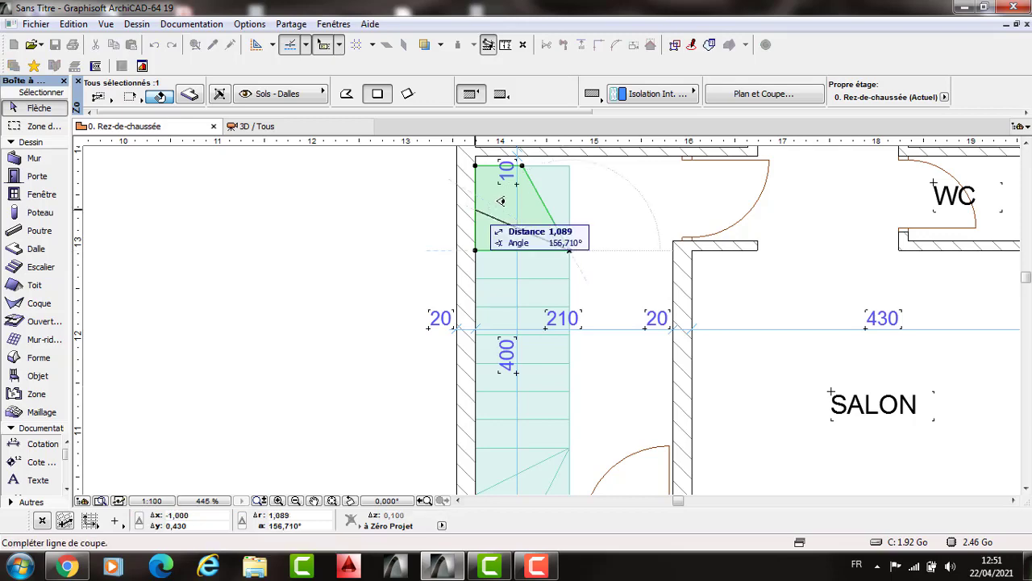
pyautogui.click(570, 250)
# Step: Set the elevation of the middle winder tread in the upper wall corner to 0.34 m
pyautogui.click(187, 92)
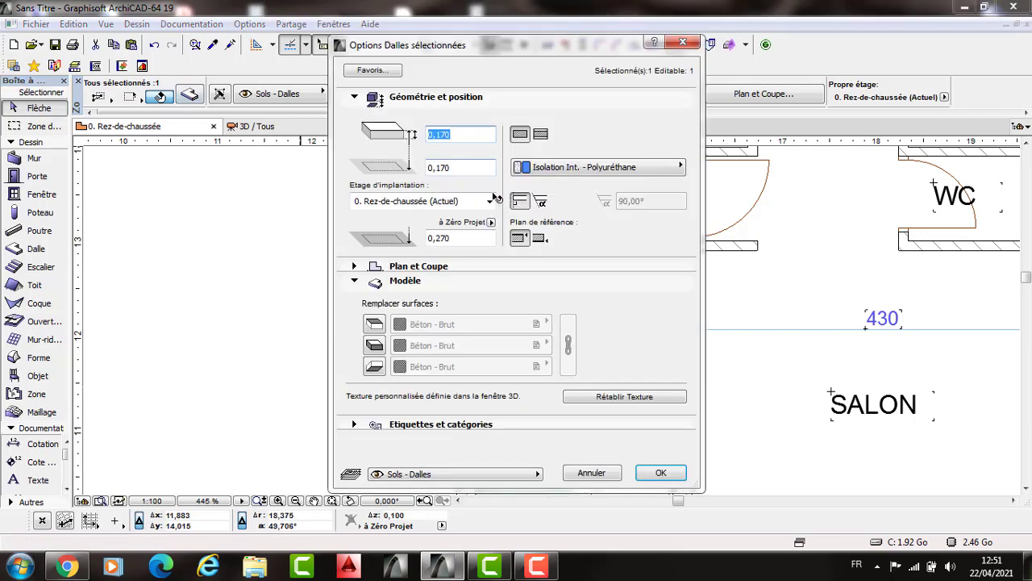
pyautogui.press('Escape')
pyautogui.click(502, 192)
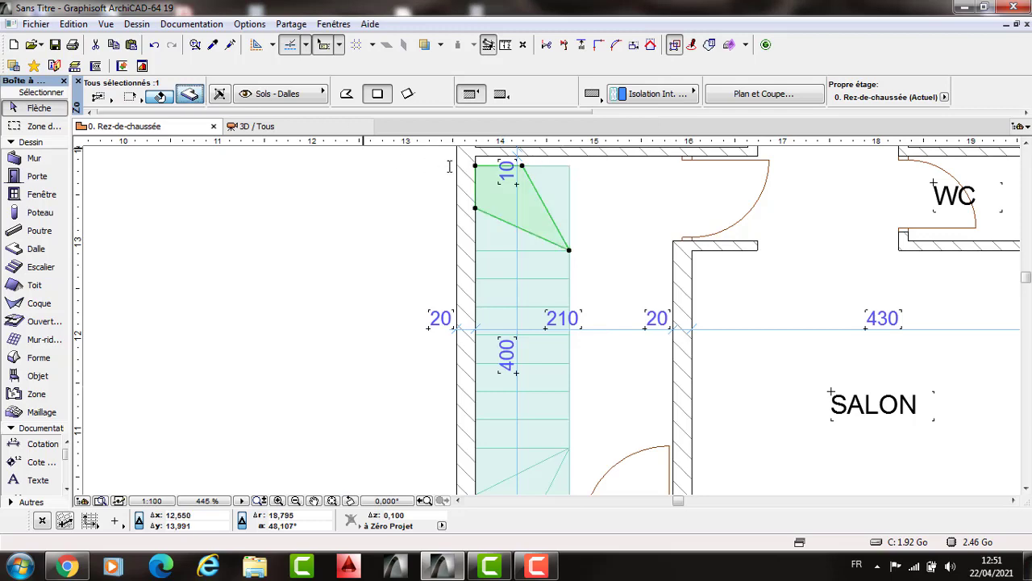
pyautogui.hotkey('ctrl', 't')
pyautogui.moveTo(440, 168); pyautogui.dragTo(451, 168)
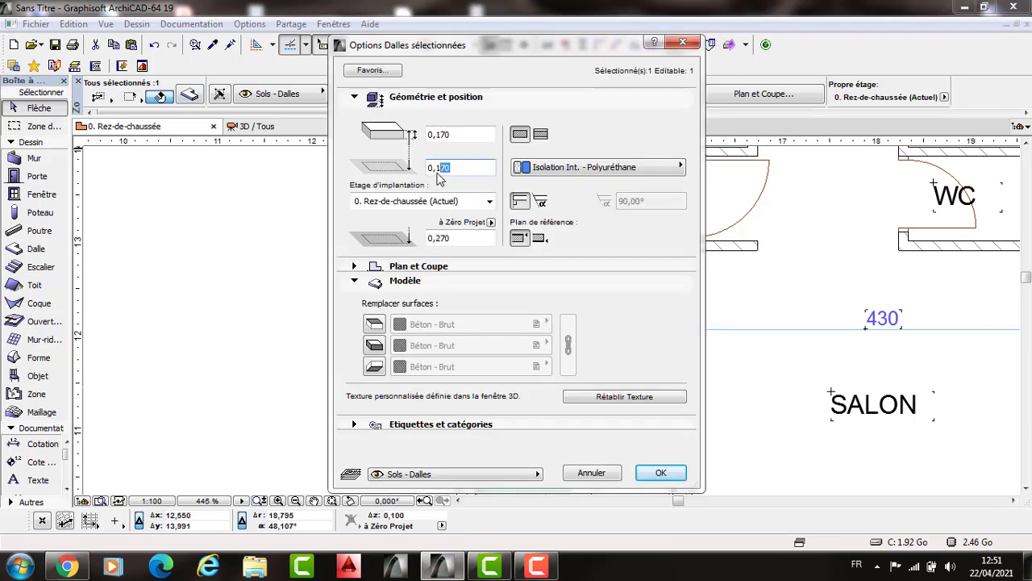
pyautogui.press('BackSpace')
pyautogui.press('BackSpace')
pyautogui.write('34')
pyautogui.press('Return')
# Step: Raise the elevation of the lower-left triangular winder tread in the upper corner
pyautogui.hotkey('ctrl', 't')
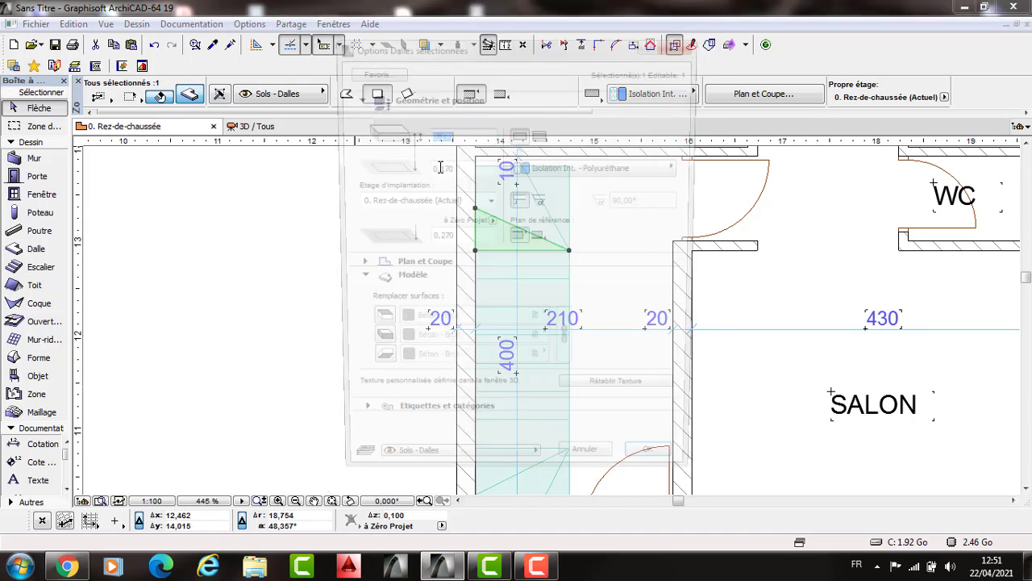
pyautogui.write('41')
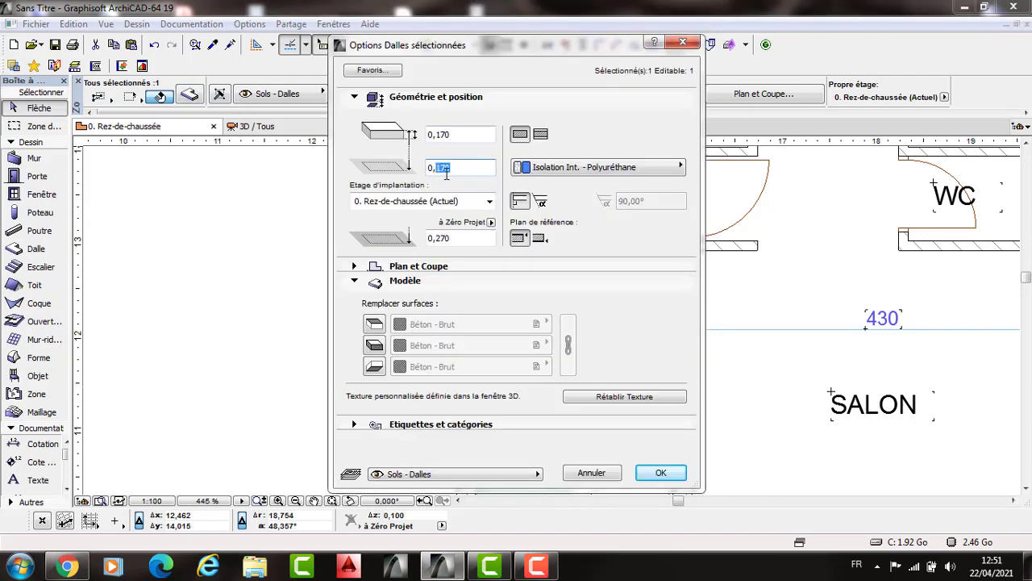
pyautogui.press('Return')
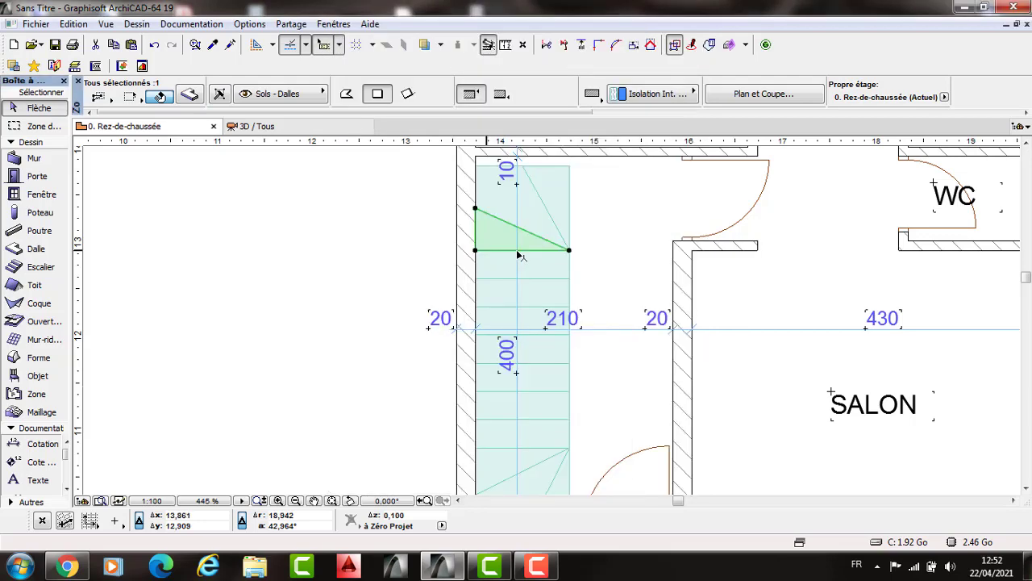
# Step: Move all thirteen stair slabs up together so the lowest winders align with the inner face of the bottom wall
pyautogui.scroll(-2, 520, 255)
pyautogui.click(562, 231)
pyautogui.moveTo(534, 407); pyautogui.dragTo(522, 359, button='middle')
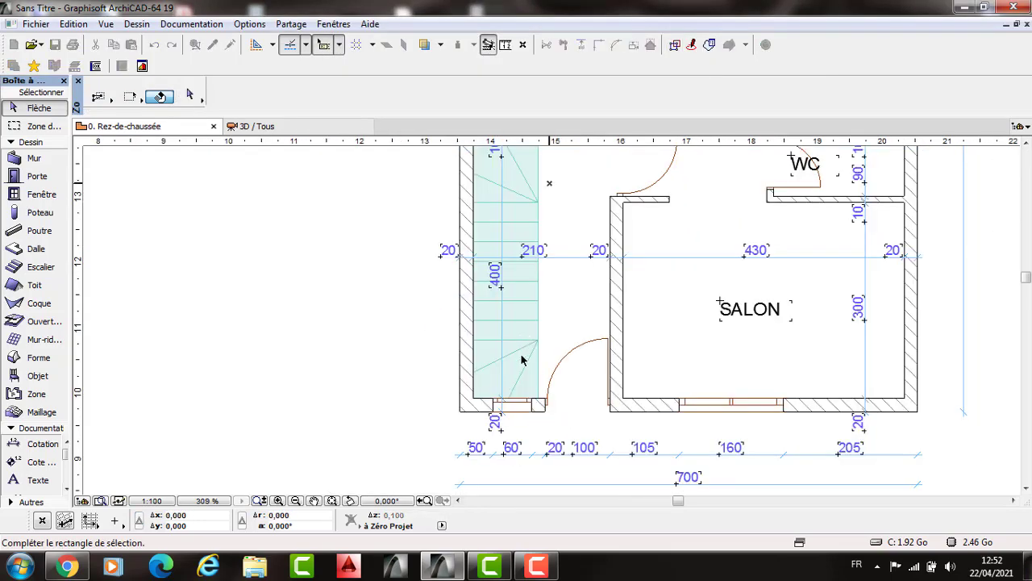
pyautogui.click(498, 249)
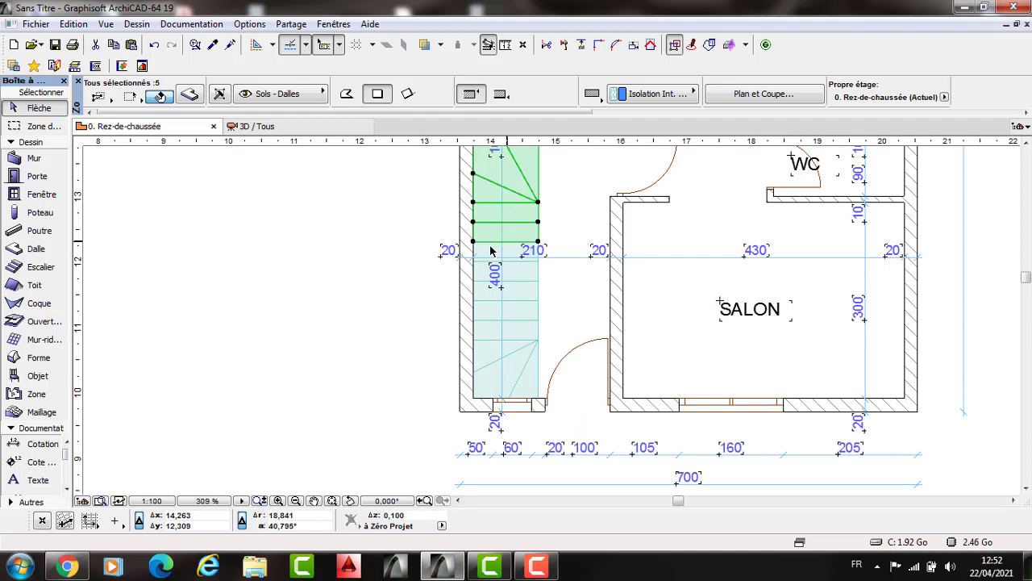
pyautogui.keyDown('shift'); pyautogui.click(524, 296); pyautogui.keyUp('shift')
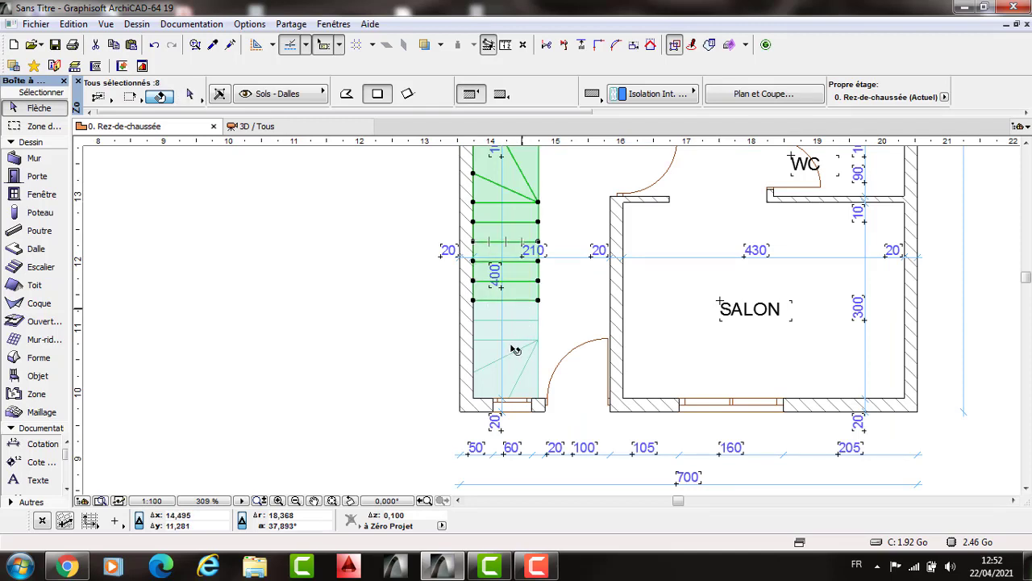
pyautogui.keyDown('shift'); pyautogui.click(523, 368); pyautogui.keyUp('shift')
pyautogui.keyDown('shift'); pyautogui.click(533, 374); pyautogui.keyUp('shift')
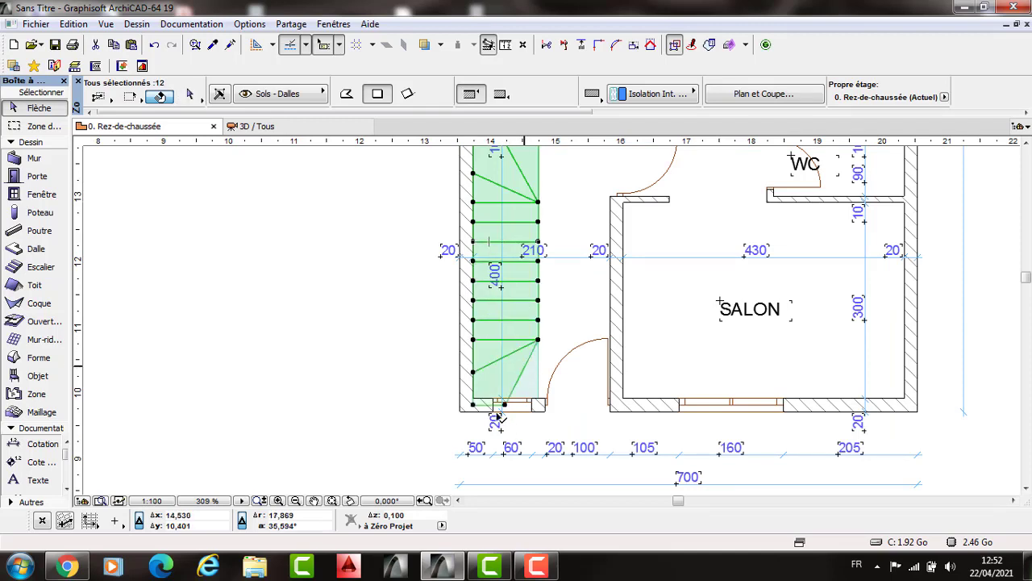
pyautogui.keyDown('shift'); pyautogui.click(465, 405); pyautogui.keyUp('shift')
pyautogui.scroll(3, 466, 397)
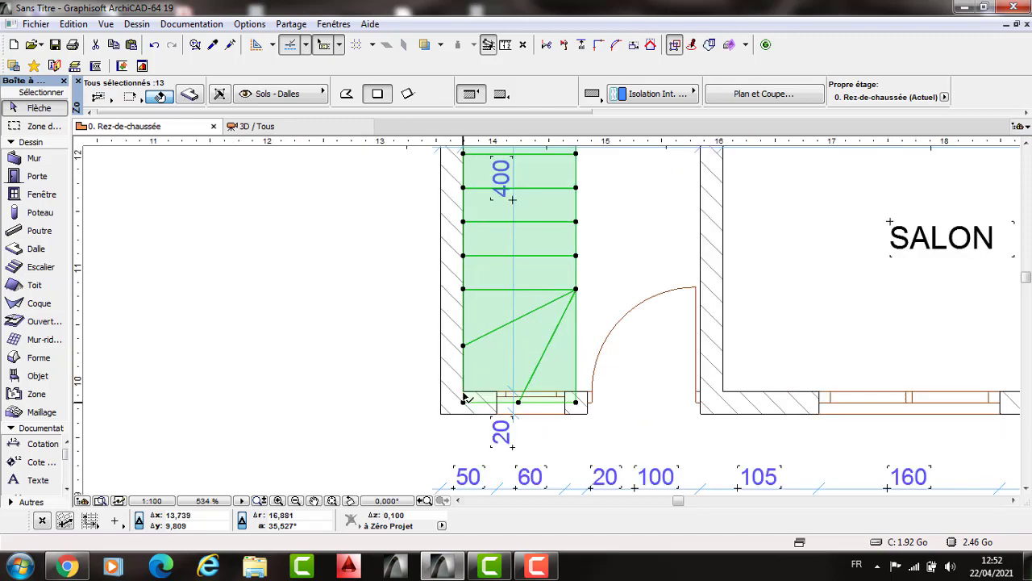
pyautogui.click(509, 337)
pyautogui.click(507, 315)
pyautogui.scroll(-3, 511, 353)
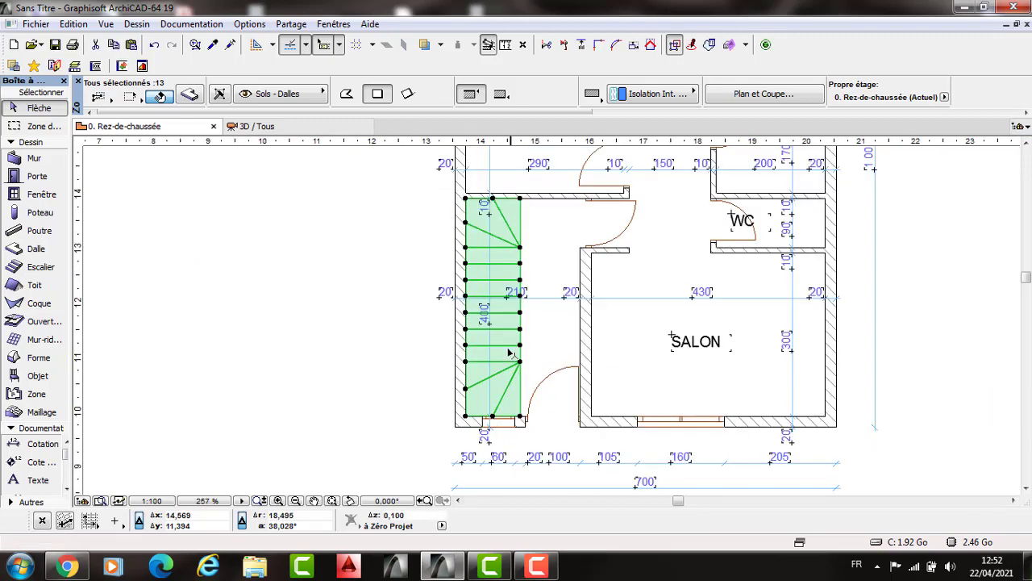
pyautogui.press('Escape')
# Step: Enclose the stairwell, from its upper wall down to the entrance wall, in a rectangular marquee and show only that area in 3D
pyautogui.scroll(3, 501, 369)
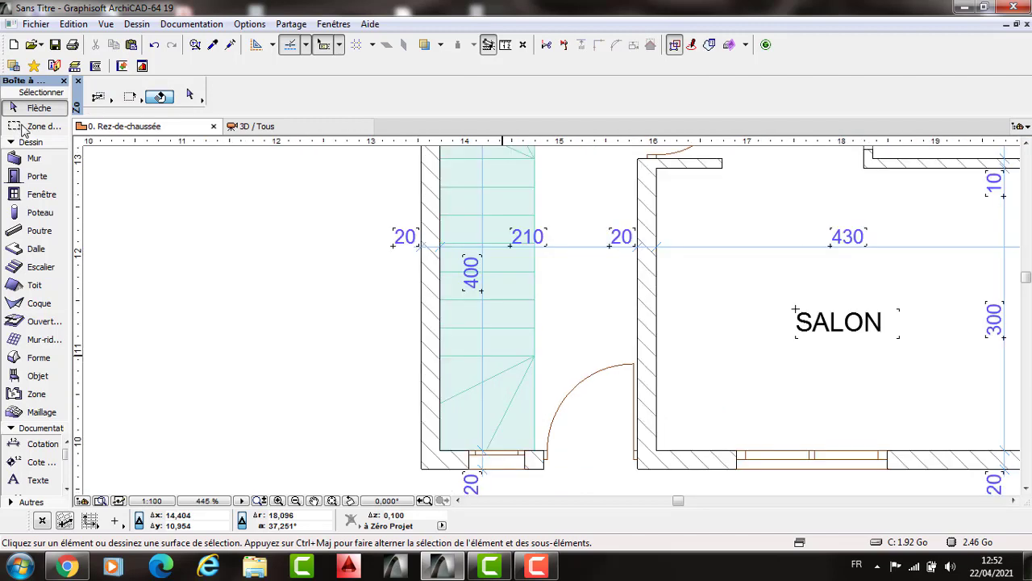
pyautogui.click(50, 127)
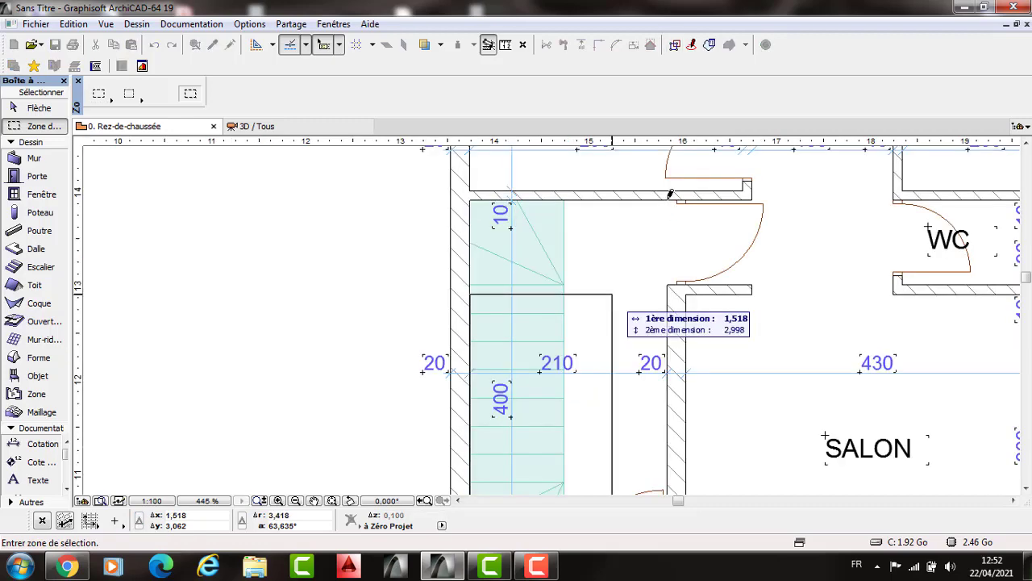
pyautogui.press('Return')
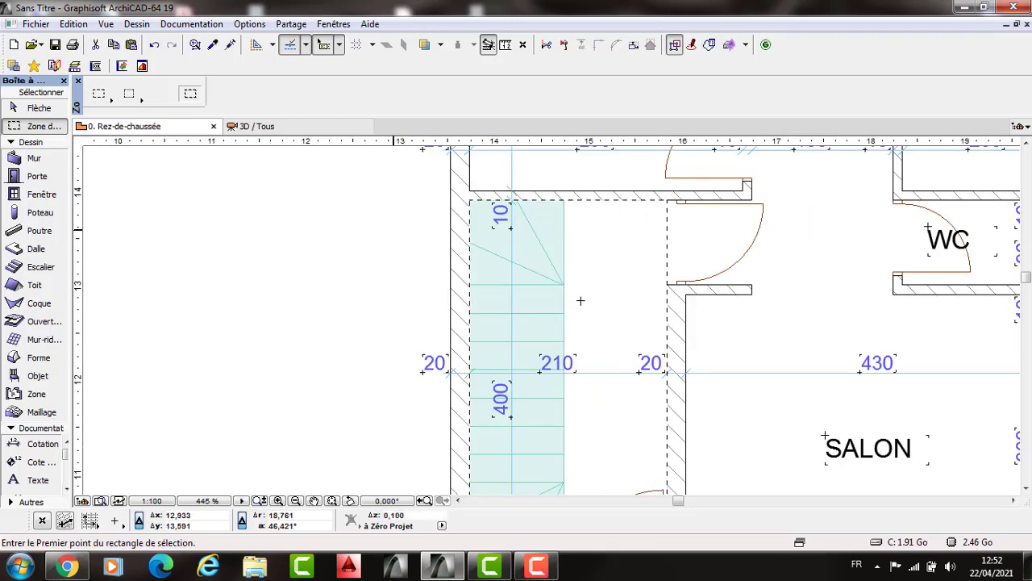
pyautogui.press('F5')
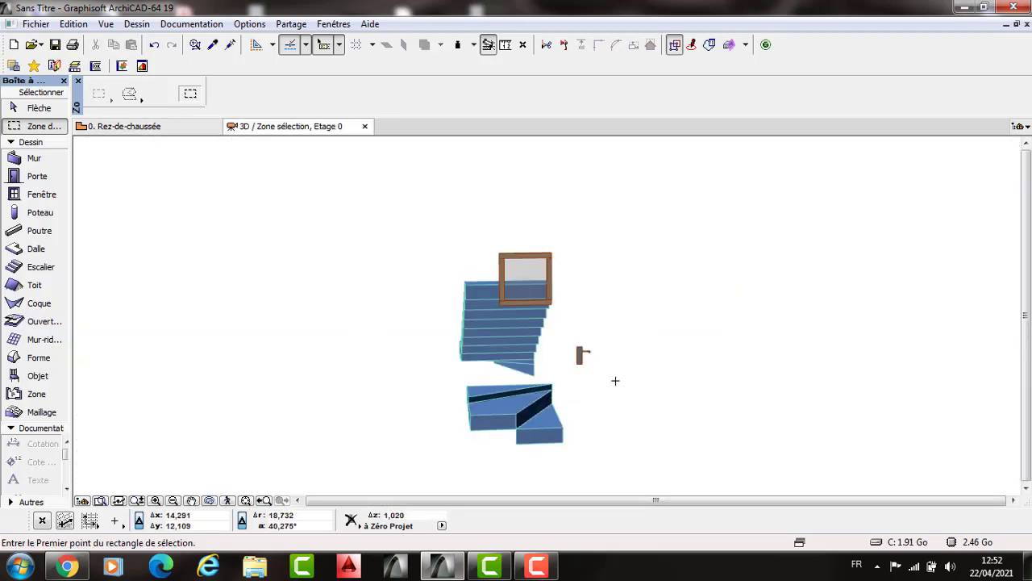
pyautogui.keyDown('shift'); pyautogui.moveTo(591, 402); pyautogui.dragTo(542, 435, button='middle'); pyautogui.keyUp('shift')
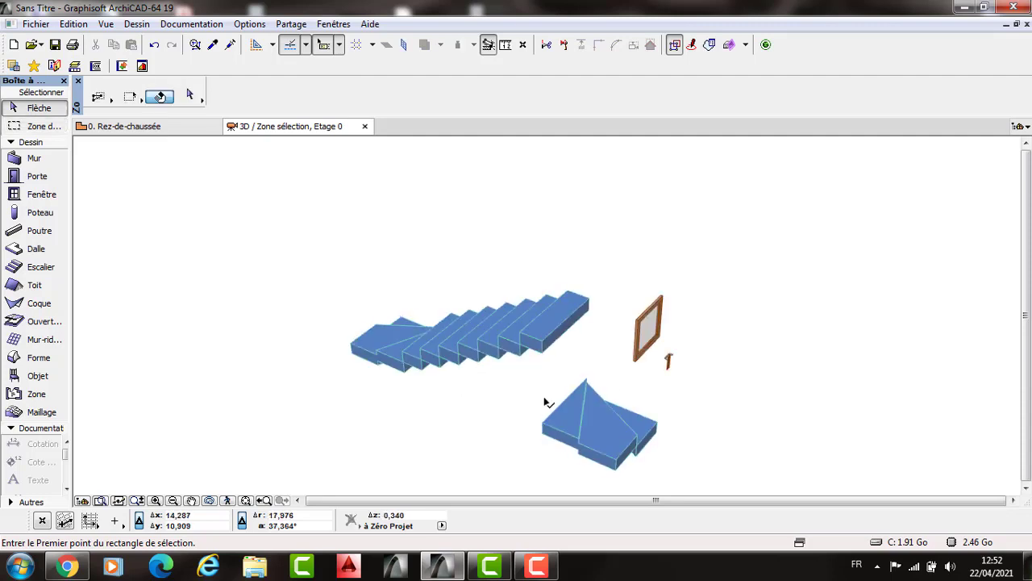
# Step: Raise the triangular winder tread nearest the straight flight to 1.60 m elevation and lift the corner winder one riser above it
pyautogui.click(543, 433)
pyautogui.click(543, 433)
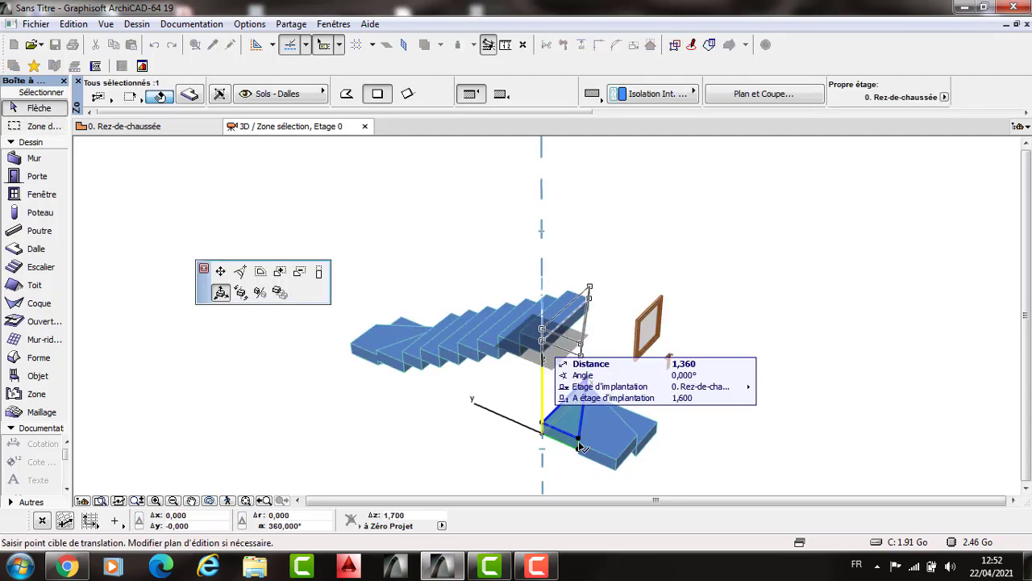
pyautogui.click(579, 354)
pyautogui.click(578, 453)
pyautogui.click(579, 453)
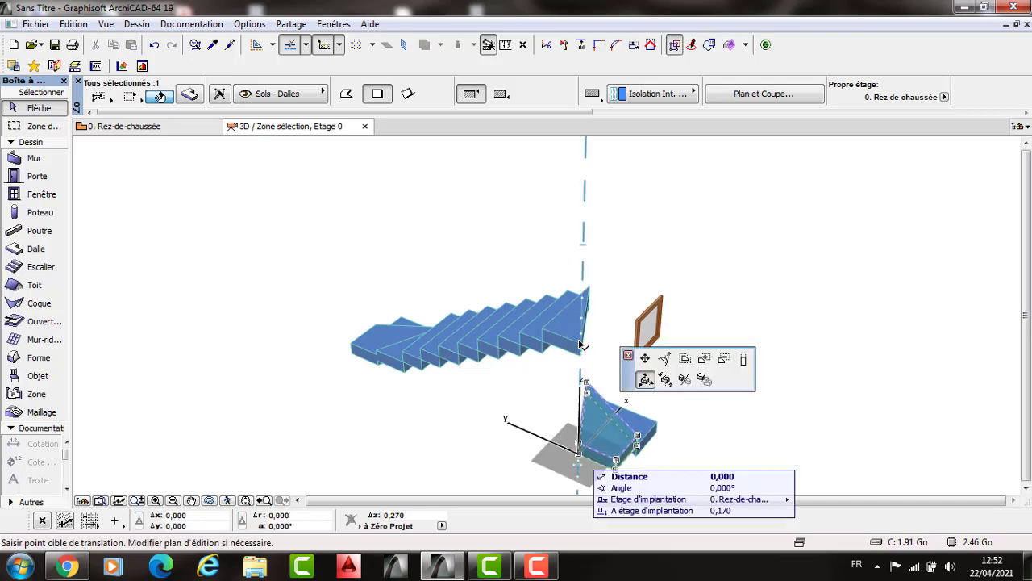
# Step: Raise the last triangular winder tread vertically to an elevation of 1.94 m, above the corner winder
pyautogui.click(636, 457)
pyautogui.click(636, 457)
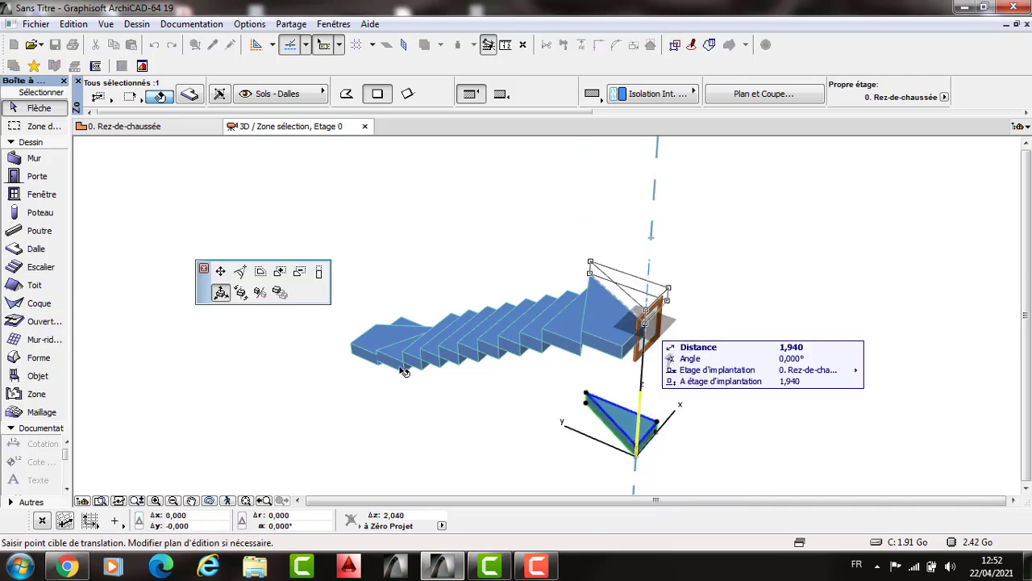
pyautogui.click(595, 367)
pyautogui.keyDown('shift'); pyautogui.moveTo(346, 420); pyautogui.dragTo(392, 458, button='middle'); pyautogui.keyUp('shift')
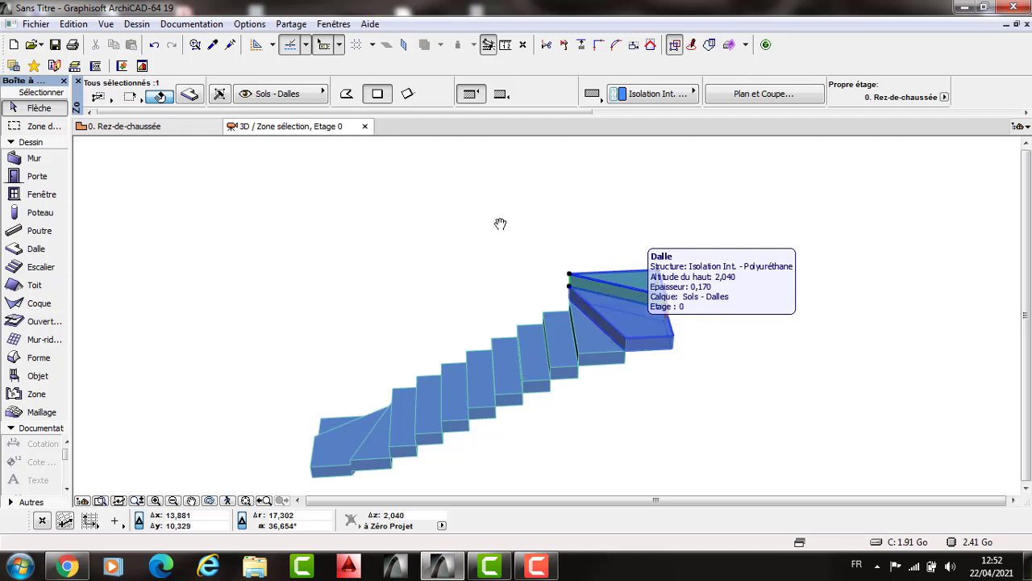
# Step: Return to the ground floor plan and start a new rectangular slab beside the staircase
pyautogui.press('F2')
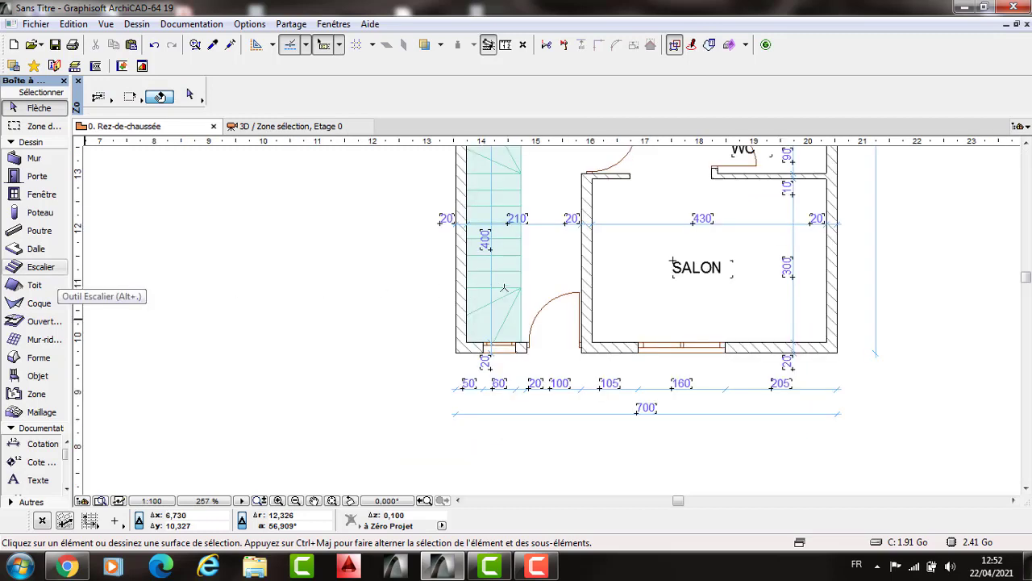
pyautogui.click(35, 248)
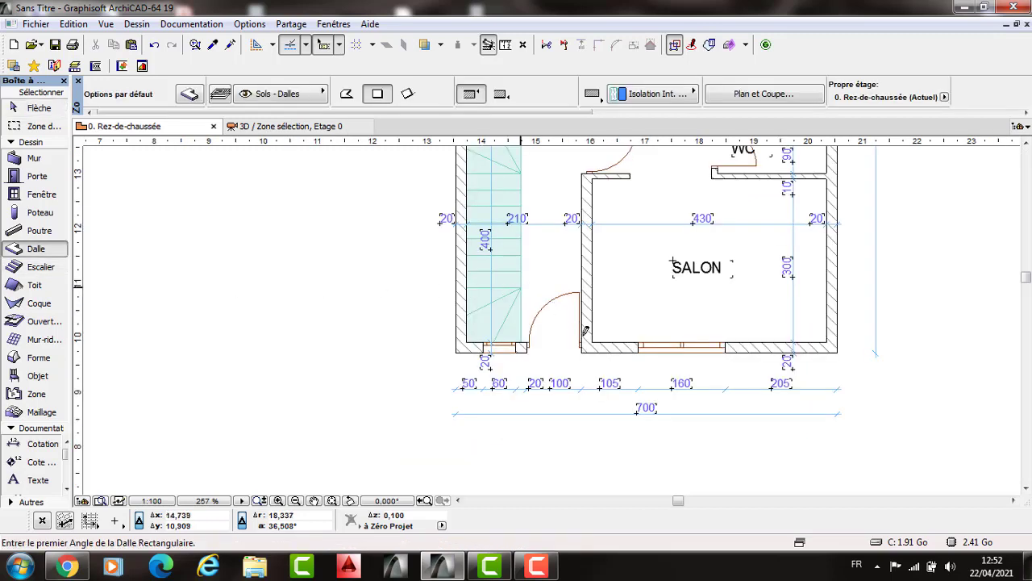
# Step: Draw a 1.10 × 1.00 m rectangular landing slab beside the winder steps, in the stairwell corner at the entrance door
pyautogui.click(520, 288)
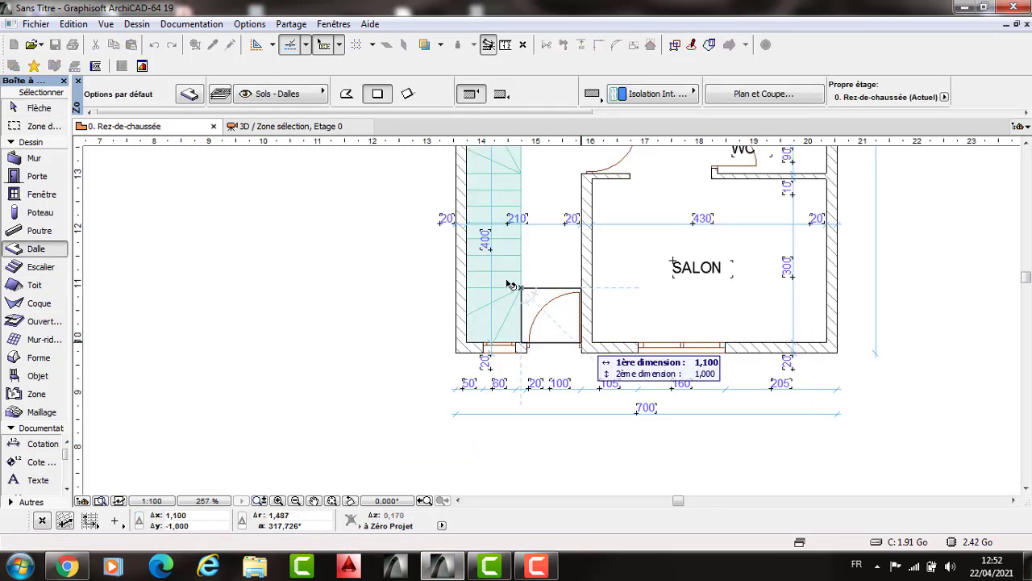
pyautogui.click(579, 343)
# Step: Copy the four straight treads just above the winder steps across to the opposite stairwell wall, directly behind the new landing slab
pyautogui.keyDown('shift'); pyautogui.click(523, 270); pyautogui.keyUp('shift')
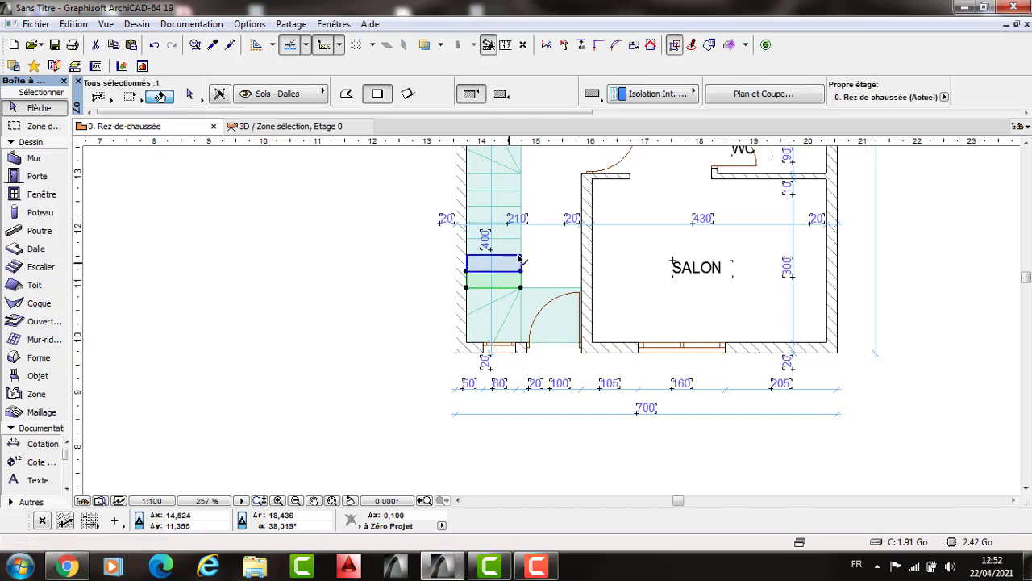
pyautogui.keyDown('shift'); pyautogui.click(509, 247); pyautogui.keyUp('shift')
pyautogui.keyDown('shift'); pyautogui.click(510, 243); pyautogui.keyUp('shift')
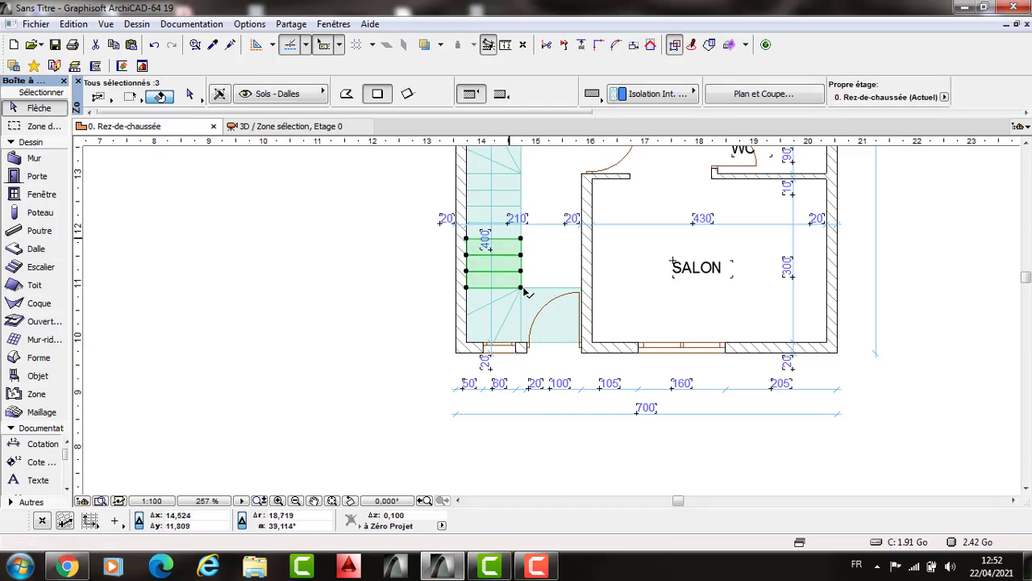
pyautogui.click(521, 287)
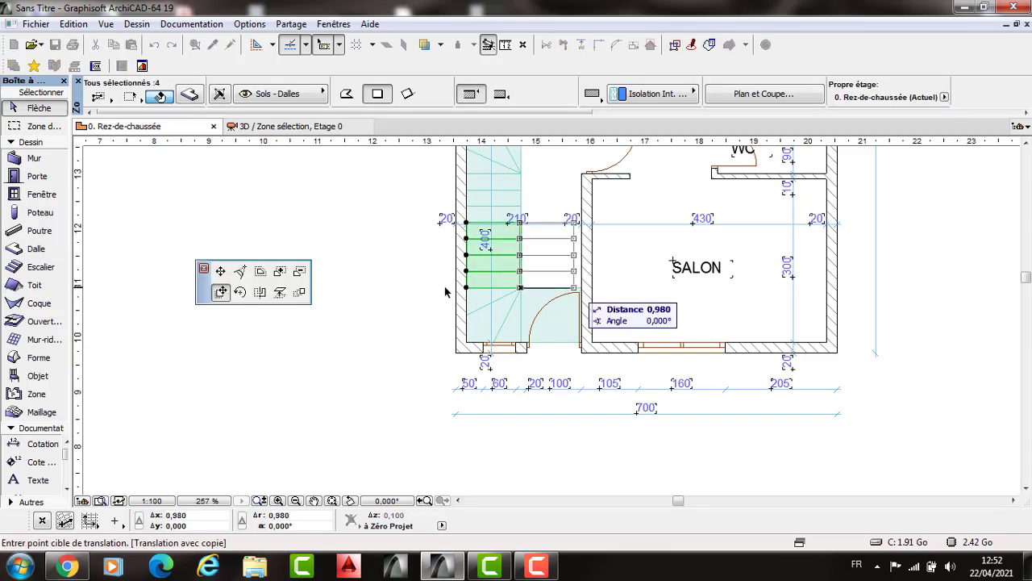
pyautogui.press('Return')
pyautogui.click(321, 265)
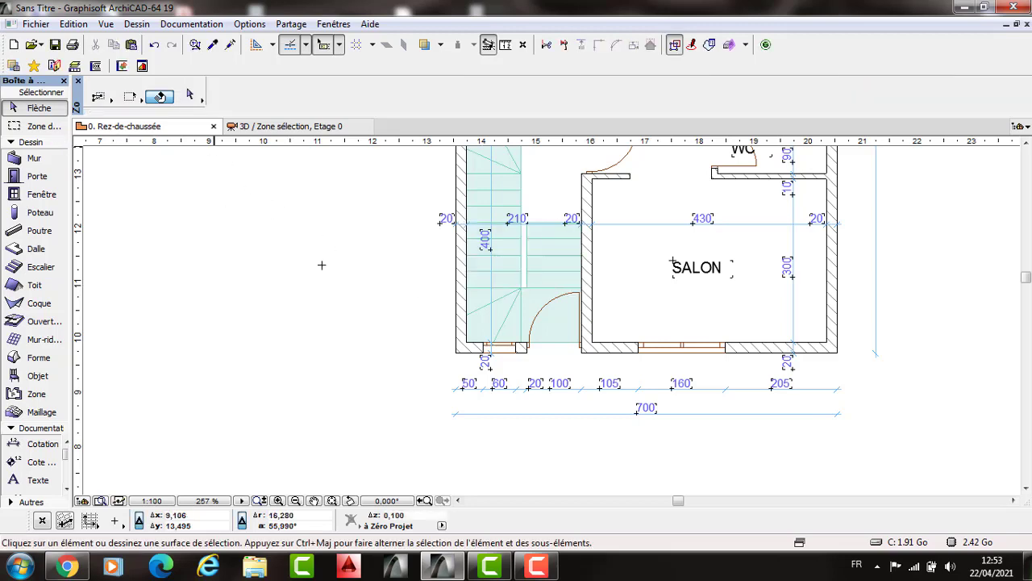
# Step: Enclose the stairwell in a 2.10 × 4.00 m rectangular selection area and show its contents in 3D
pyautogui.press('m')
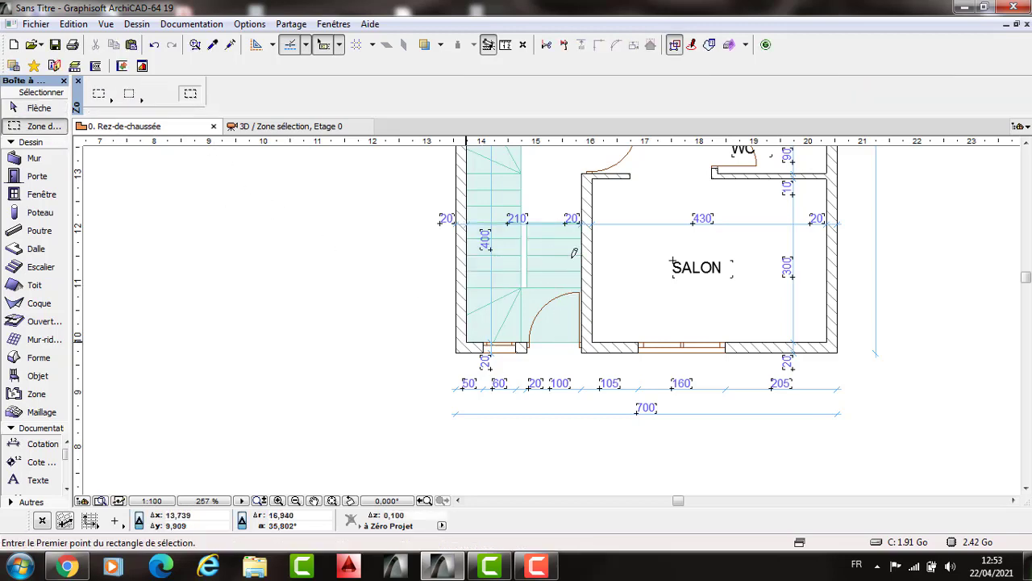
pyautogui.click(594, 207)
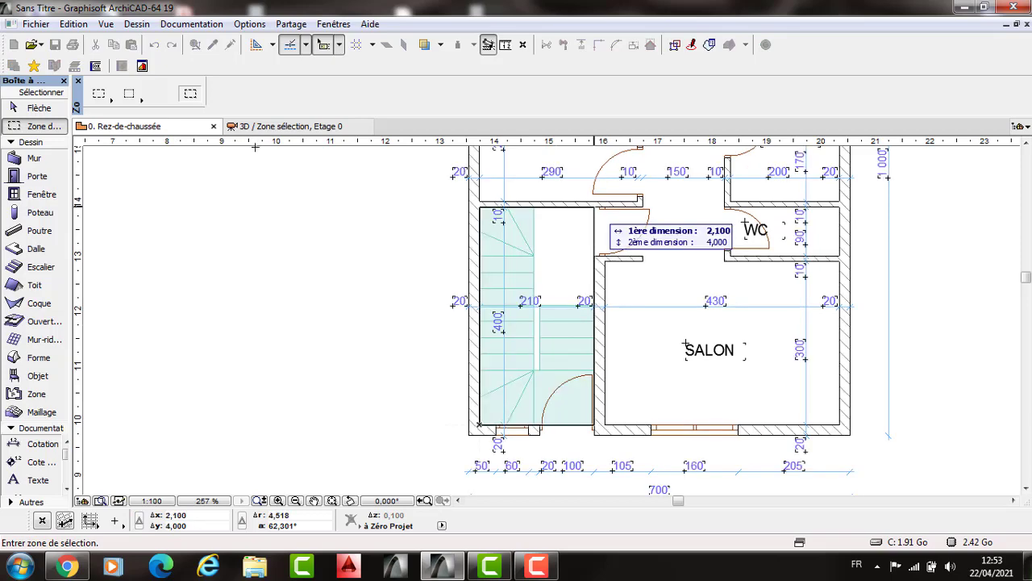
pyautogui.press('F5')
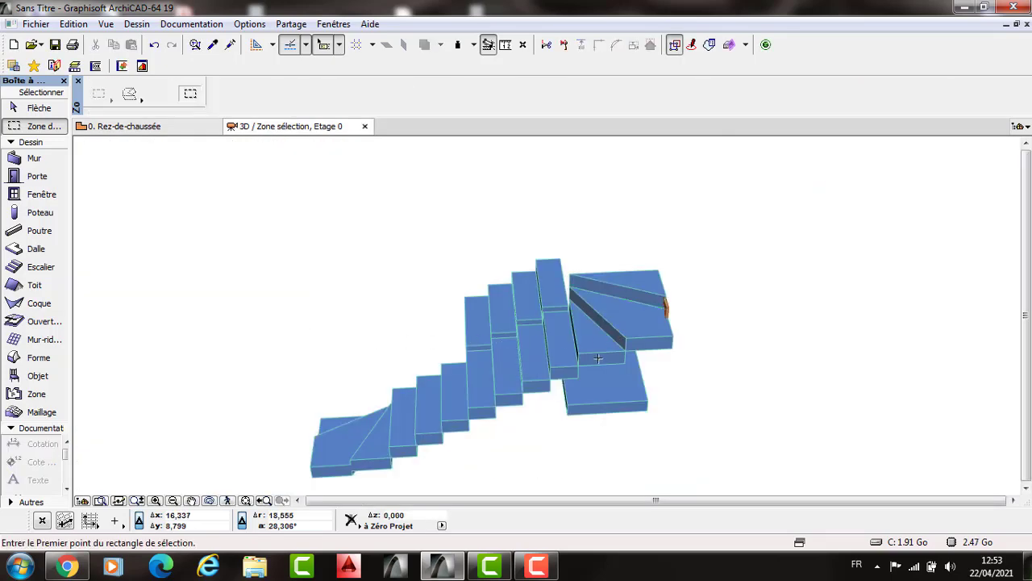
# Step: Raise the landing slab to the top of the winder steps and check its elevation in the slab settings
pyautogui.keyDown('shift'); pyautogui.moveTo(563, 356); pyautogui.dragTo(634, 357, button='middle'); pyautogui.keyUp('shift')
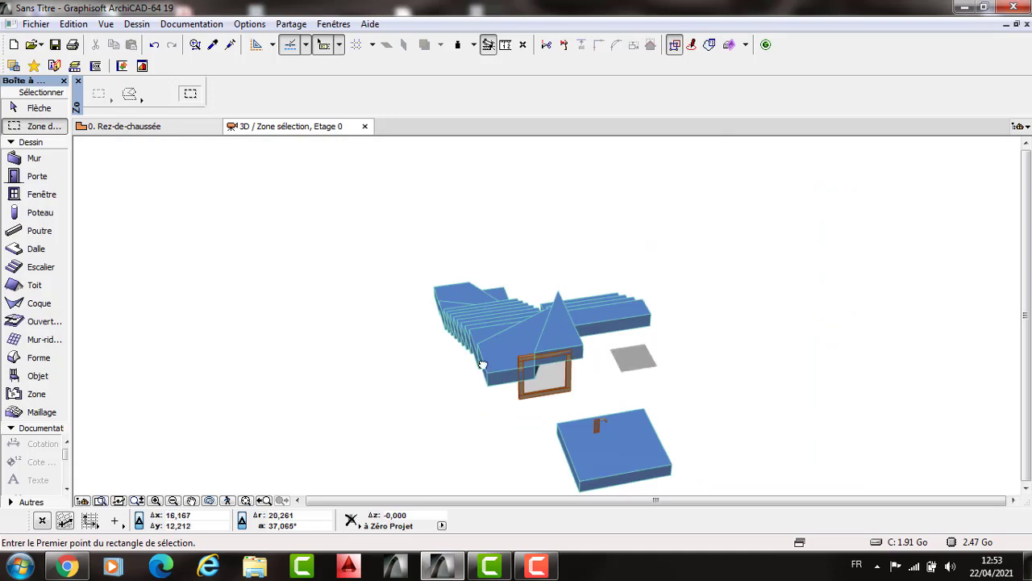
pyautogui.keyDown('shift'); pyautogui.moveTo(480, 363); pyautogui.dragTo(481, 363, button='middle'); pyautogui.keyUp('shift')
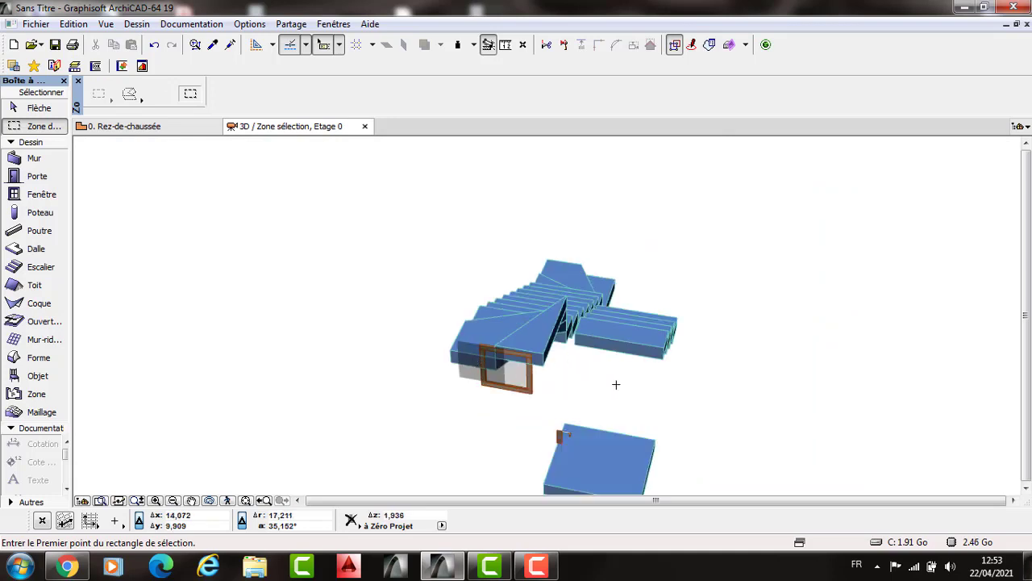
pyautogui.keyDown('shift'); pyautogui.moveTo(536, 436); pyautogui.dragTo(526, 431, button='middle'); pyautogui.keyUp('shift')
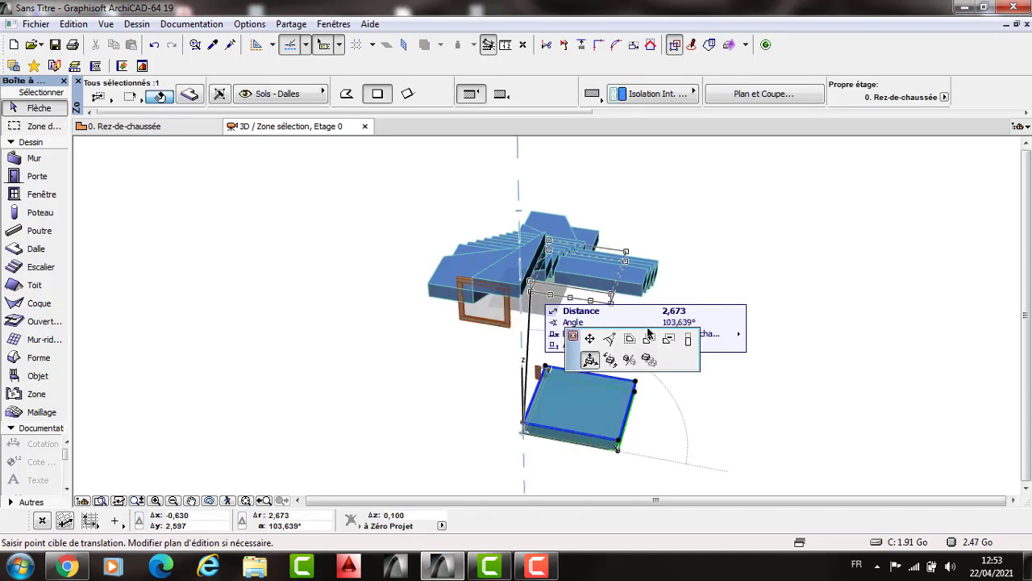
pyautogui.click(525, 326)
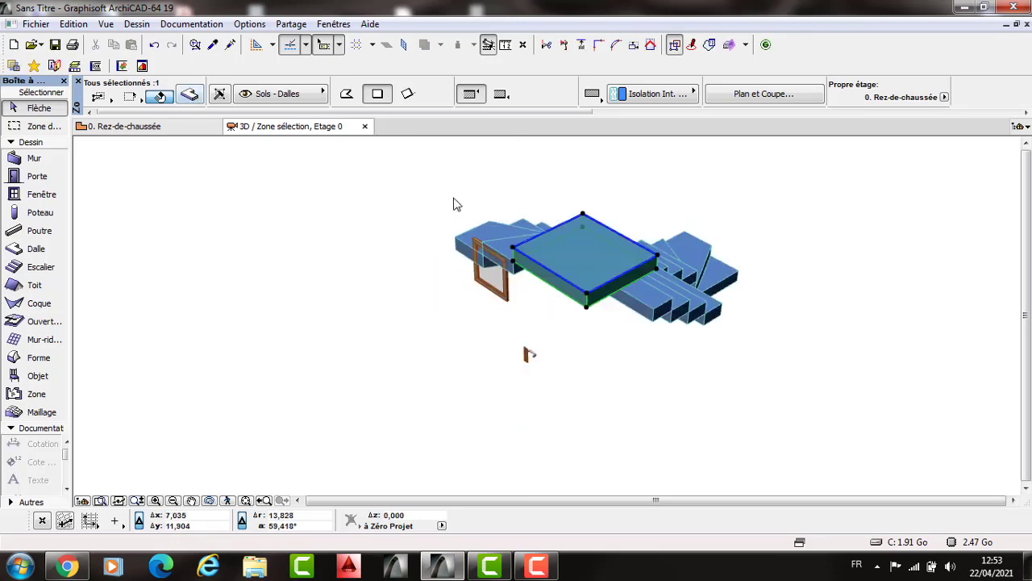
pyautogui.hotkey('ctrl', 't')
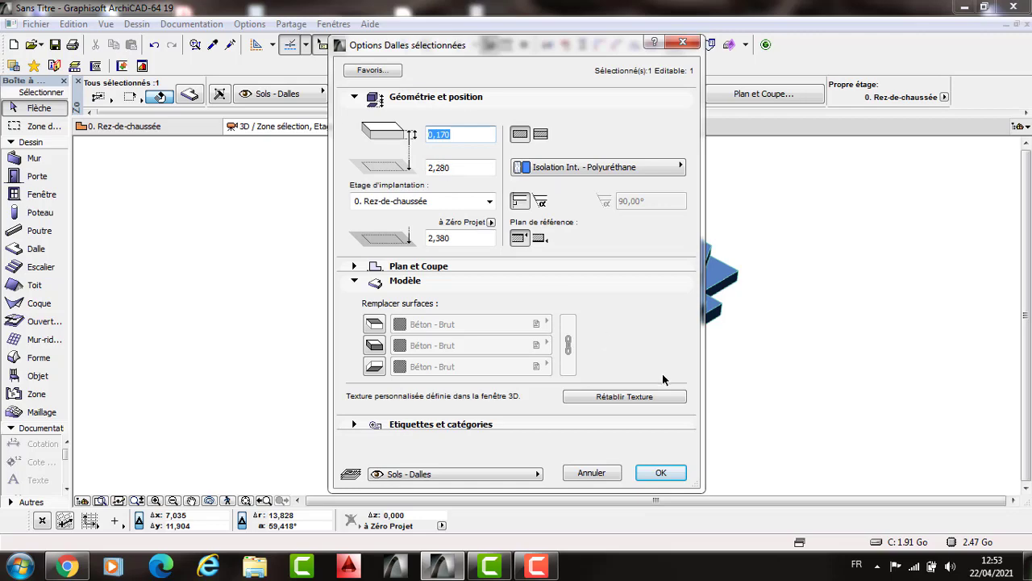
pyautogui.press('Return')
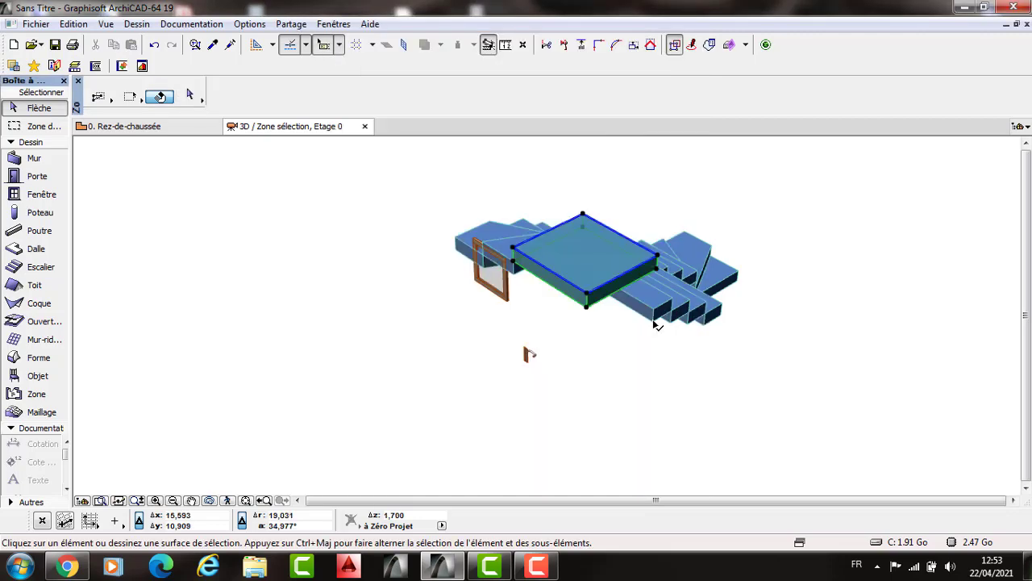
# Step: Place a copy of the new flight's tread nearest the landing on top of the landing slab's rear edge
pyautogui.click(660, 265)
pyautogui.click(660, 264)
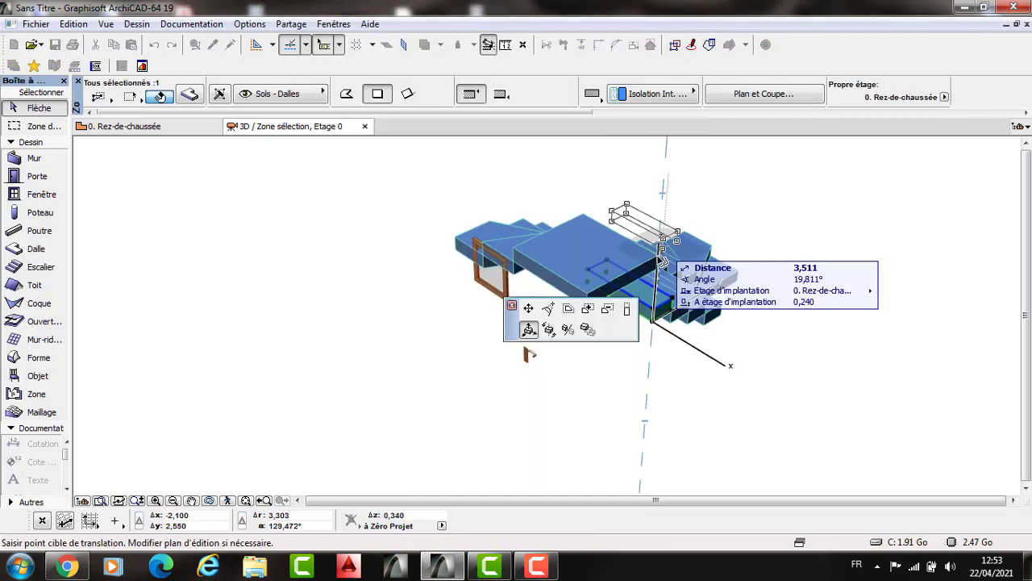
pyautogui.click(645, 262)
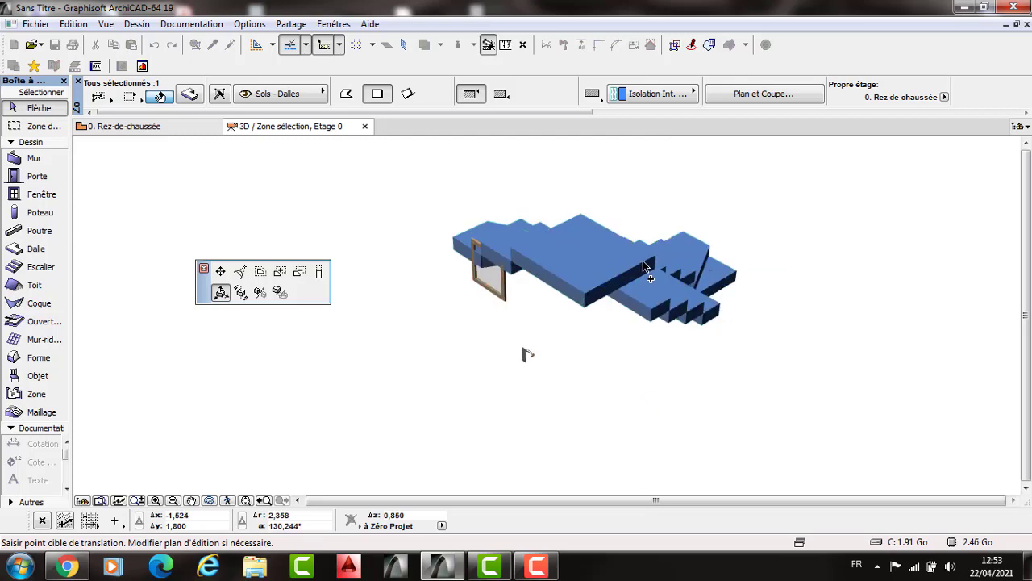
pyautogui.click(655, 267)
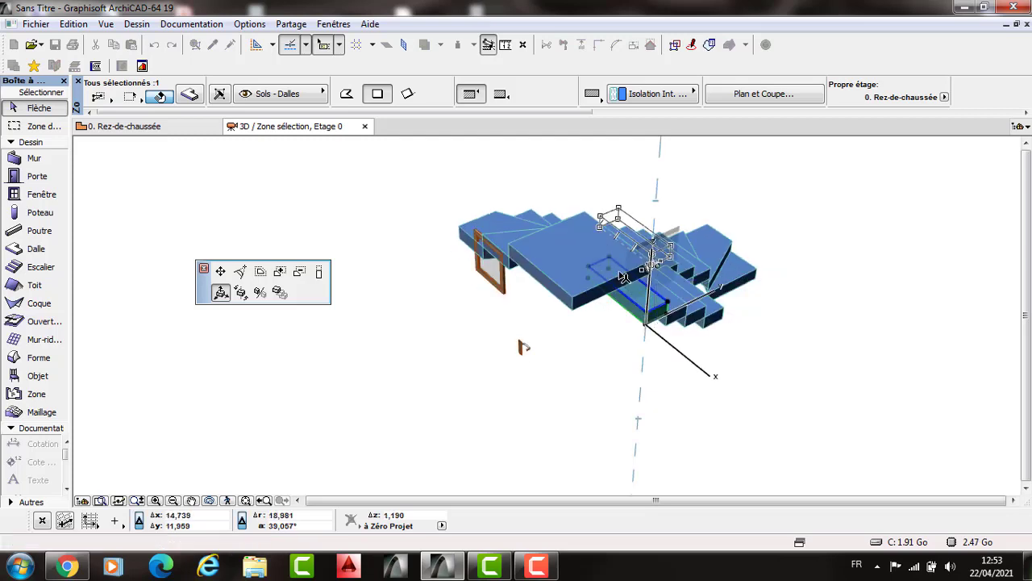
pyautogui.click(642, 271)
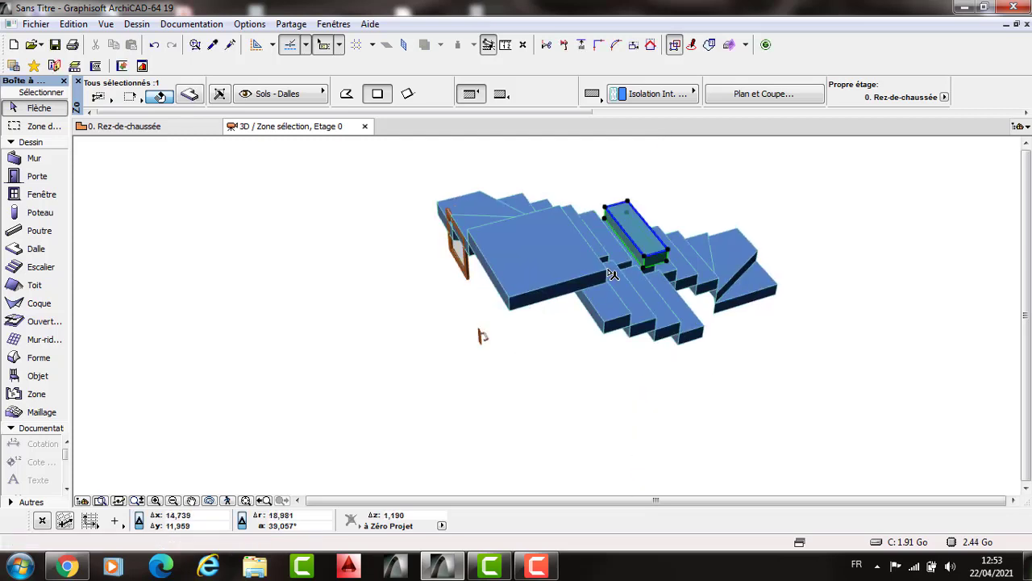
pyautogui.click(611, 275)
# Step: Move the next three treads up one by one, each resting on the back of the previous raised tread, and delete the leftover lower tread
pyautogui.click(606, 333)
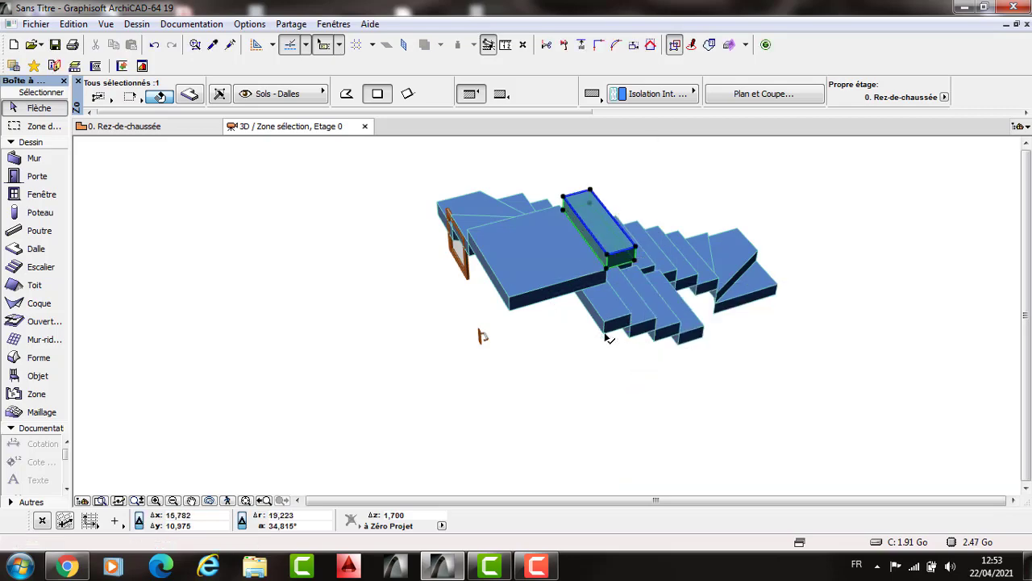
pyautogui.click(611, 315)
pyautogui.click(605, 332)
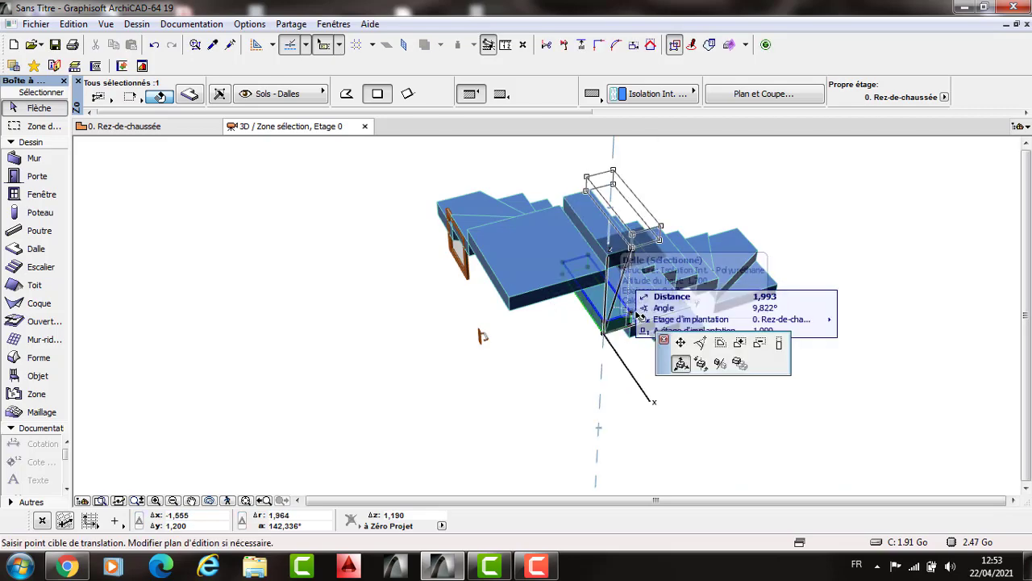
pyautogui.click(634, 337)
pyautogui.click(634, 341)
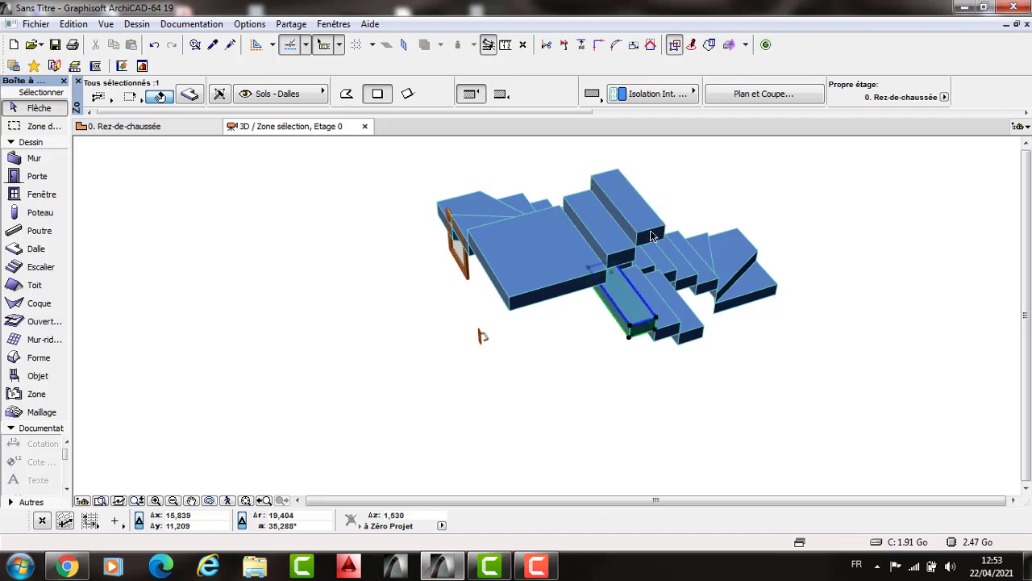
pyautogui.click(666, 313)
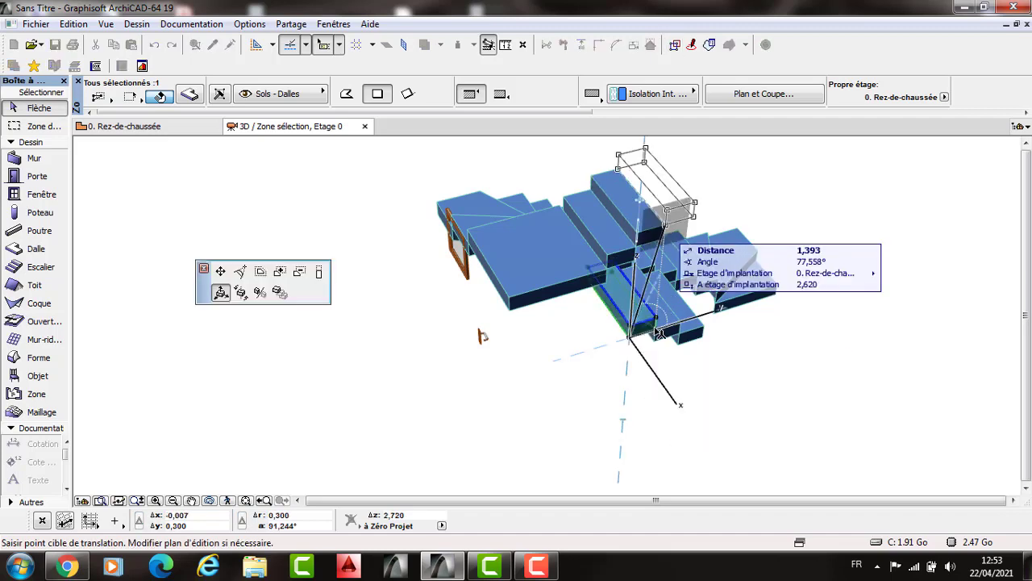
pyautogui.click(695, 202)
pyautogui.hotkey('ctrl', 'z')
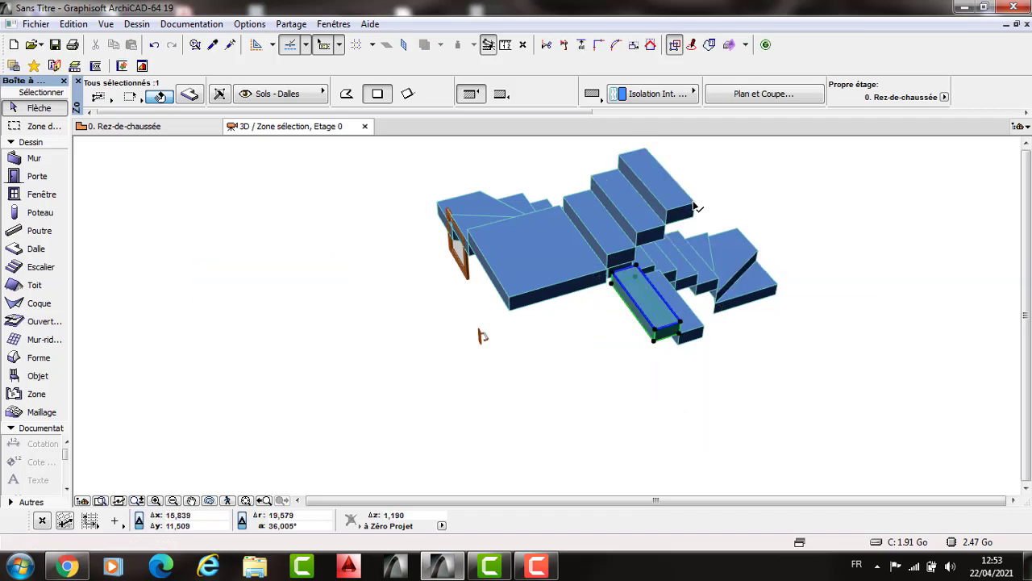
pyautogui.click(688, 327)
pyautogui.click(687, 329)
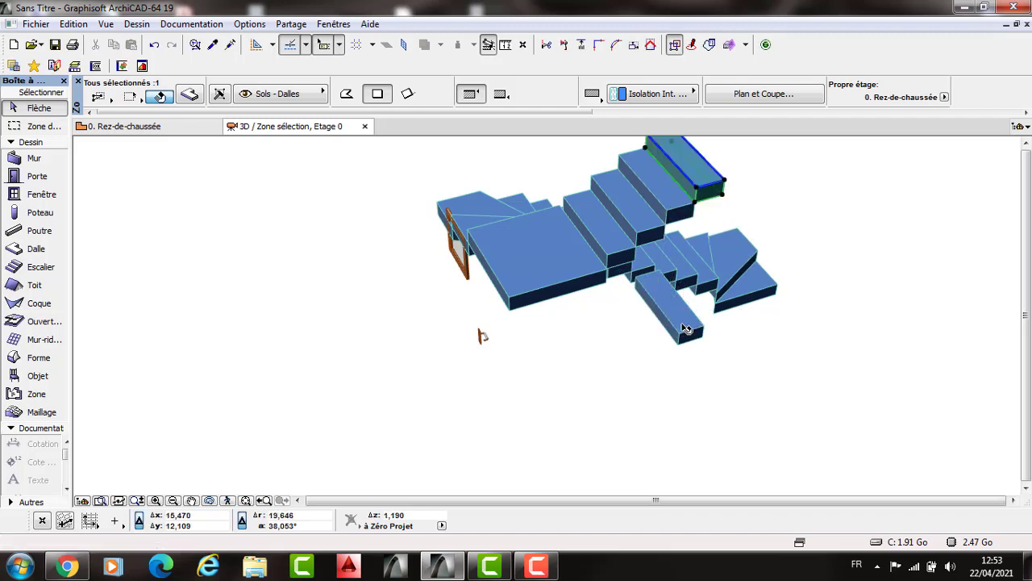
pyautogui.hotkey('ctrl', 'z')
pyautogui.press('Escape')
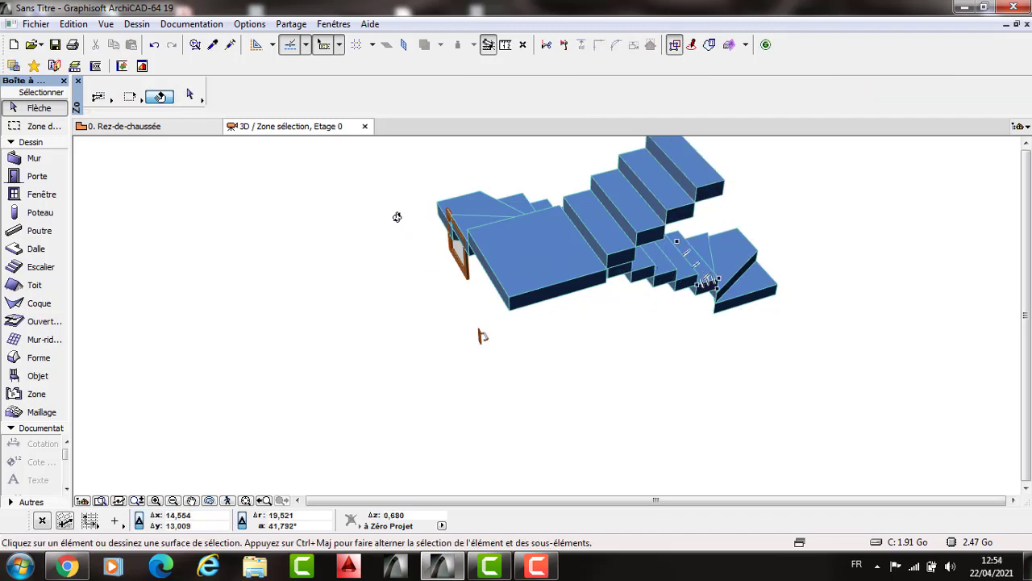
# Step: Select the topmost tread and check its elevation in the slab settings
pyautogui.keyDown('shift'); pyautogui.moveTo(892, 250); pyautogui.dragTo(852, 267, button='middle'); pyautogui.keyUp('shift')
pyautogui.click(591, 195)
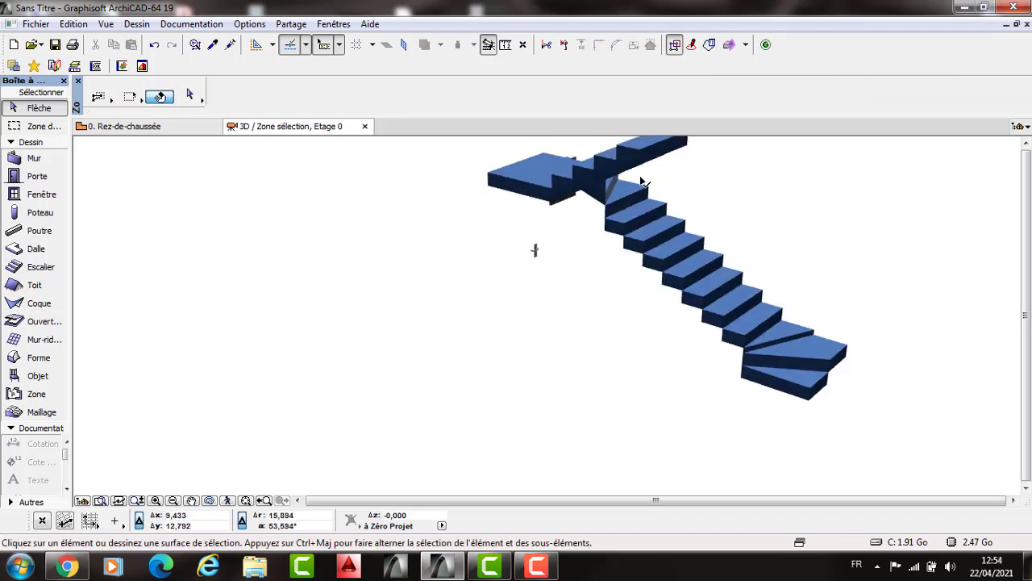
pyautogui.keyDown('shift'); pyautogui.moveTo(487, 141); pyautogui.dragTo(231, 96, button='middle'); pyautogui.keyUp('shift')
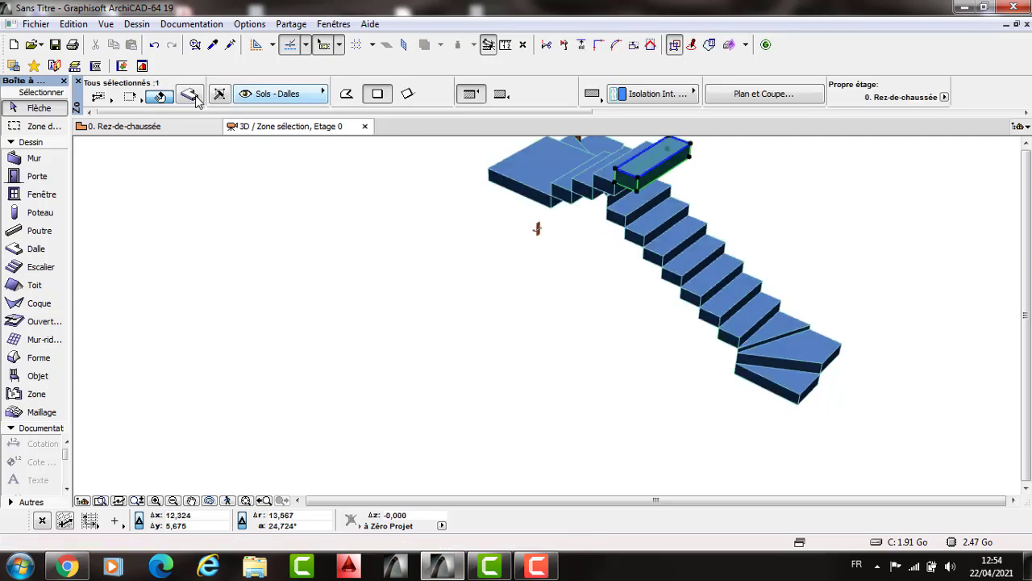
pyautogui.hotkey('ctrl', 't')
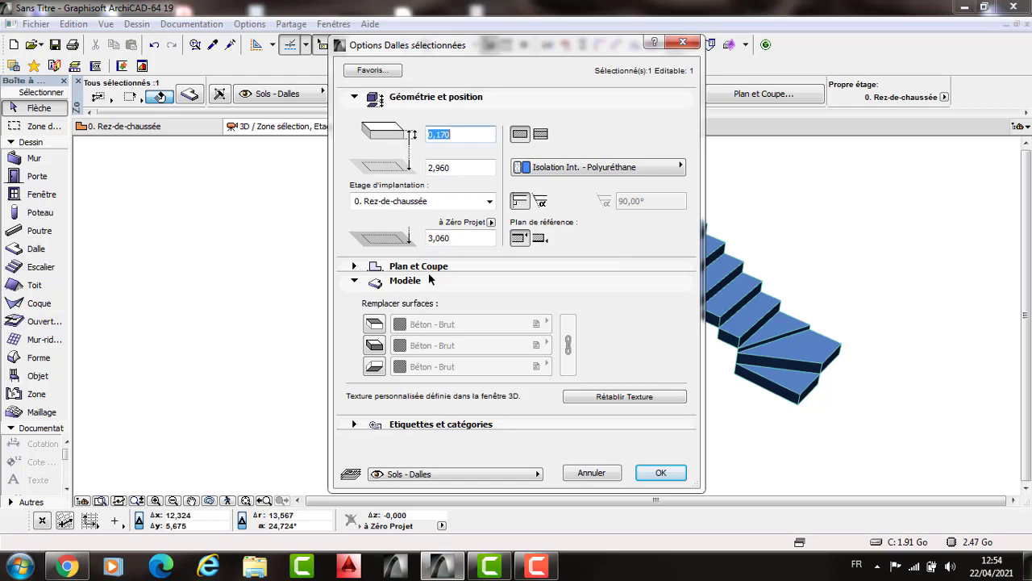
pyautogui.press('Escape')
# Step: Return to the ground floor plan and set the default slab to 0.200 m thickness with a 0.000 m offset from its home storey
pyautogui.press('F2')
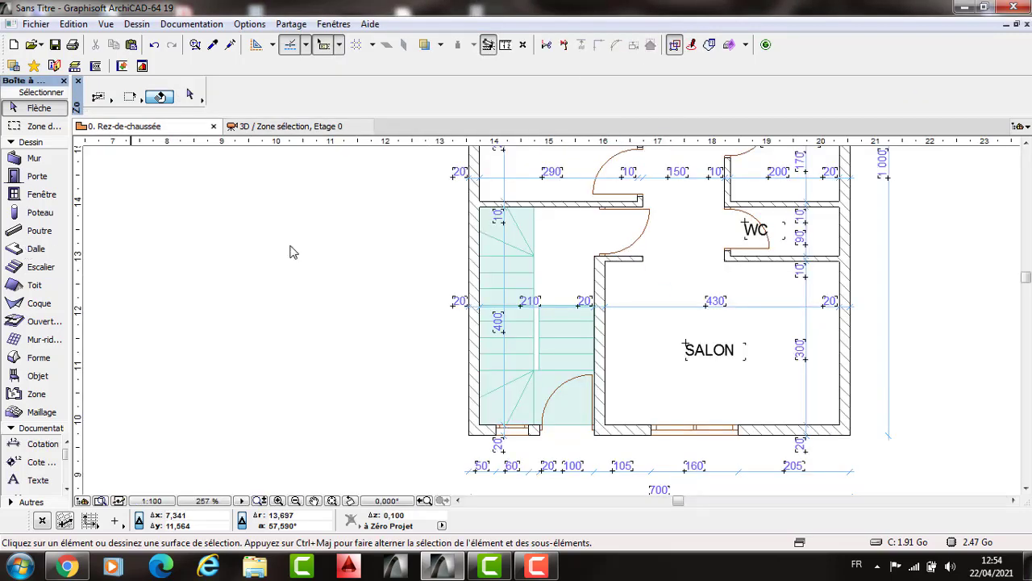
pyautogui.hotkey('ctrl', 't')
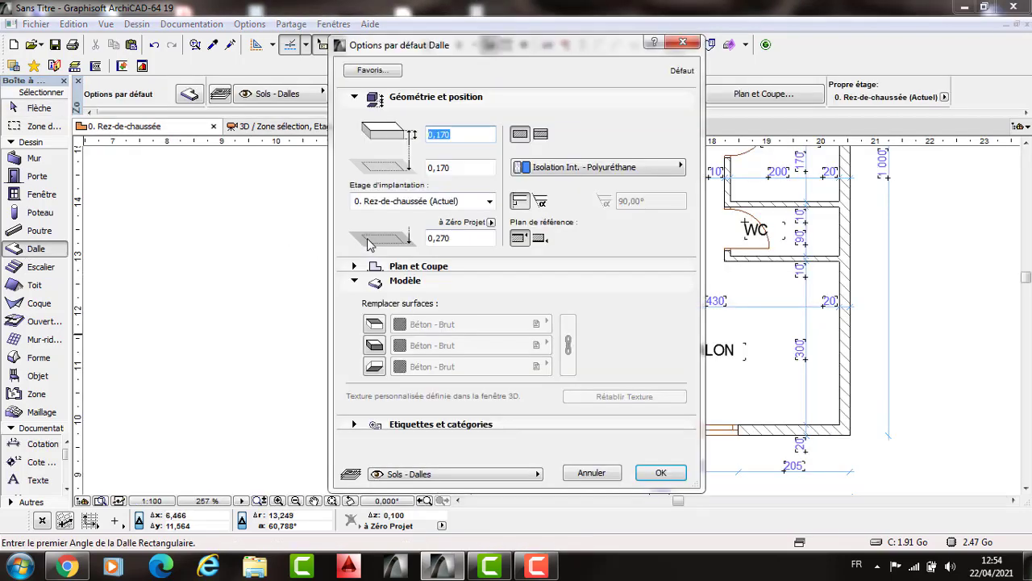
pyautogui.press('Tab')
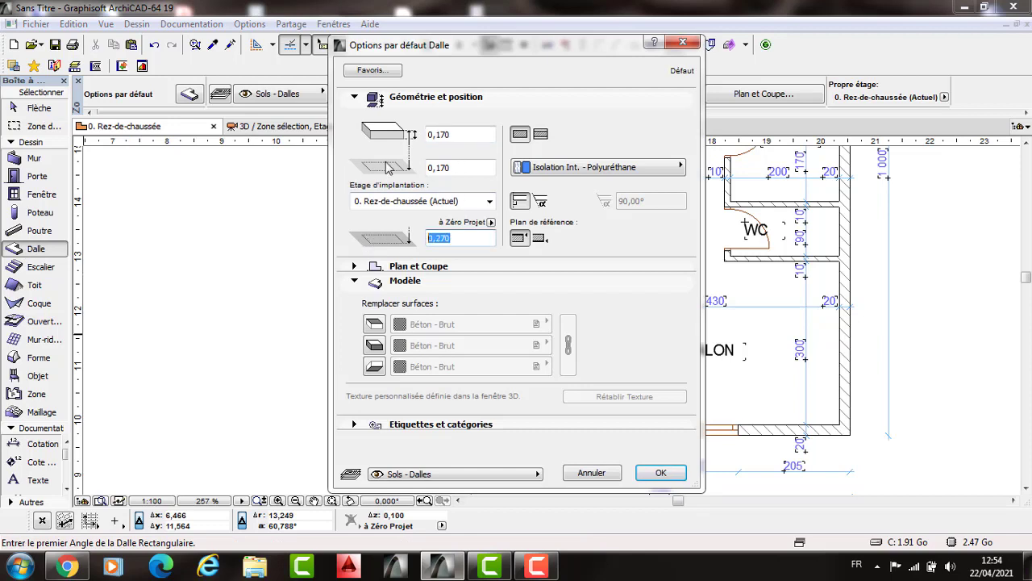
pyautogui.press('Tab')
pyautogui.write('0')
pyautogui.press('Tab')
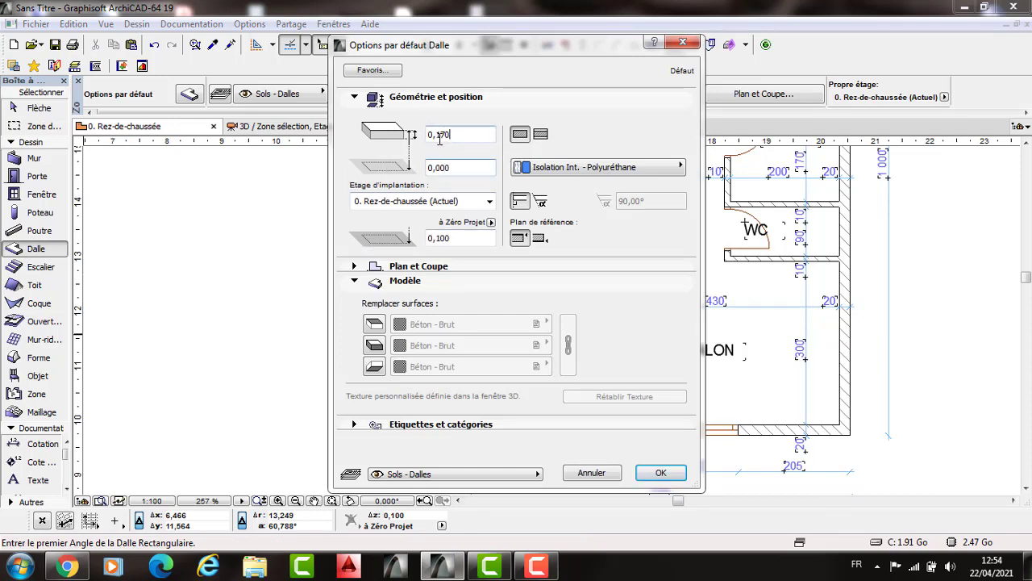
pyautogui.doubleClick(440, 137)
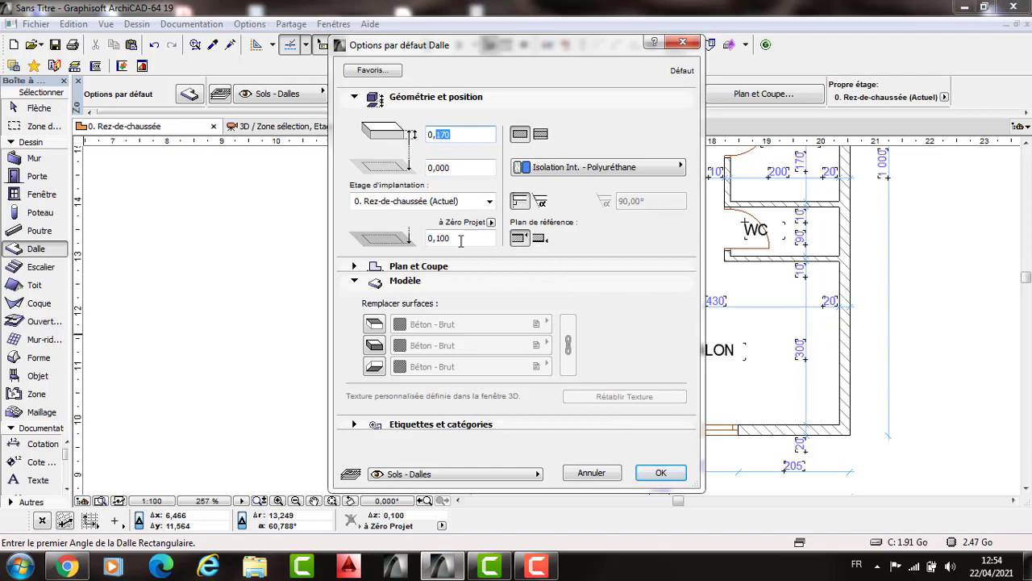
pyautogui.write('200')
pyautogui.press('Return')
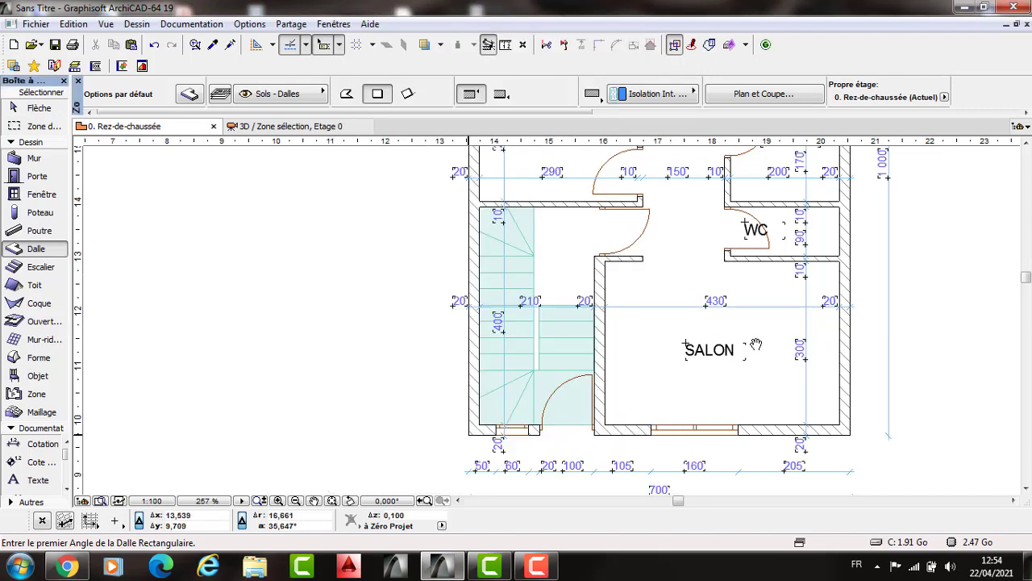
# Step: Draw the rectangular ground floor slab over the whole house, ending at the outer corner of the bedroom's rear walls
pyautogui.scroll(-3, 821, 205)
pyautogui.click(816, 204)
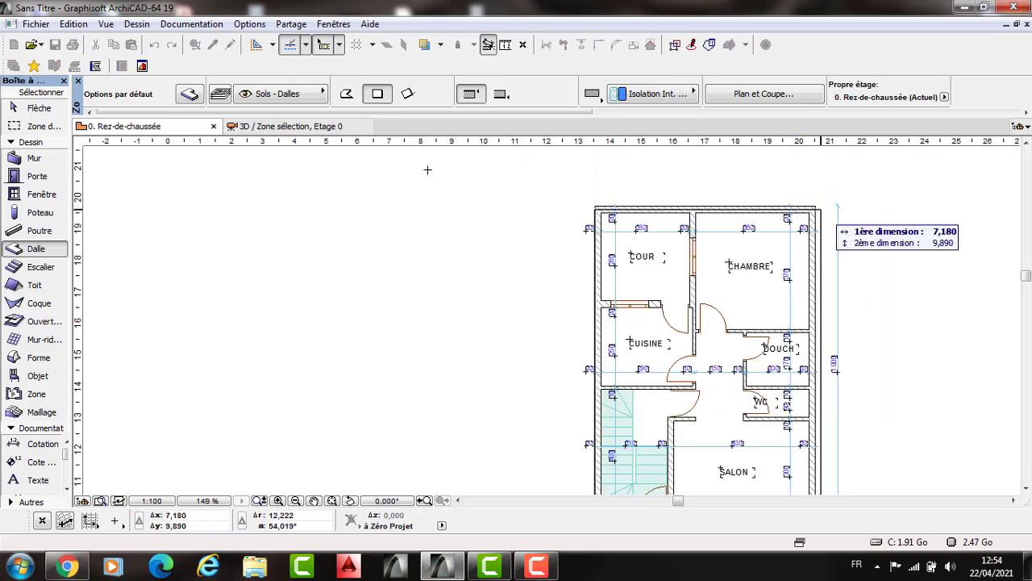
pyautogui.click(191, 95)
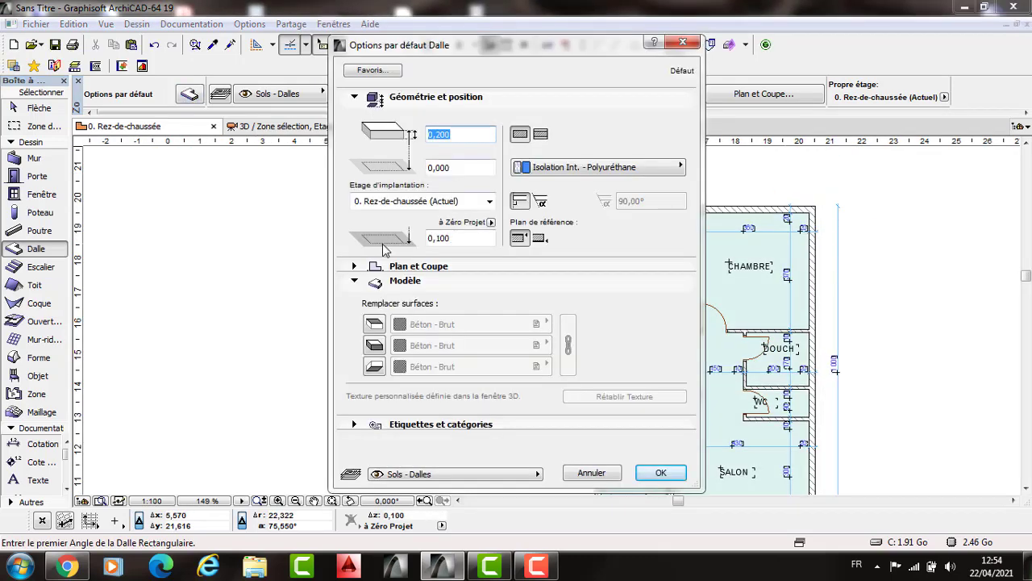
pyautogui.doubleClick(430, 239)
pyautogui.write('3,')
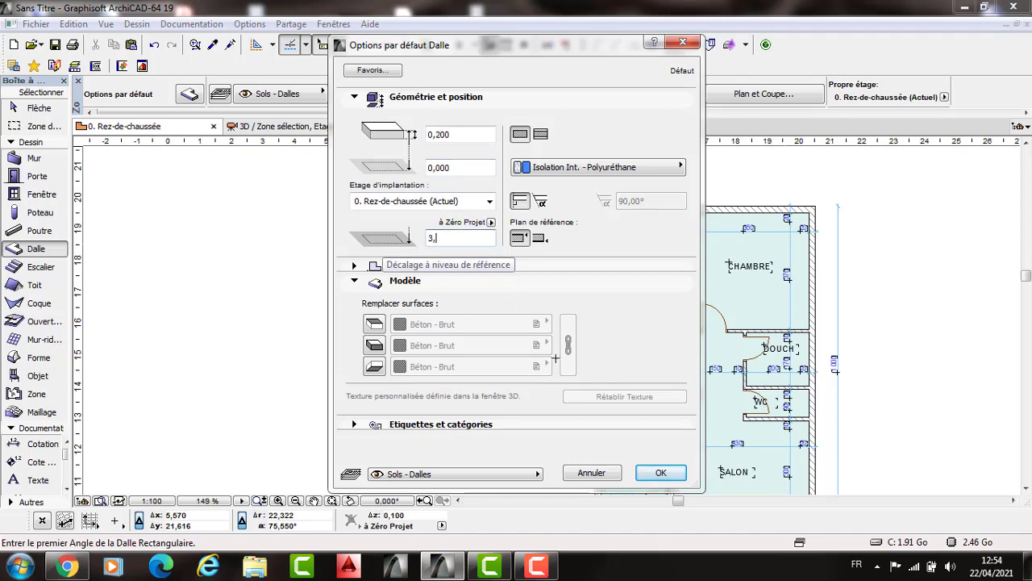
pyautogui.write('1')
pyautogui.press('Return')
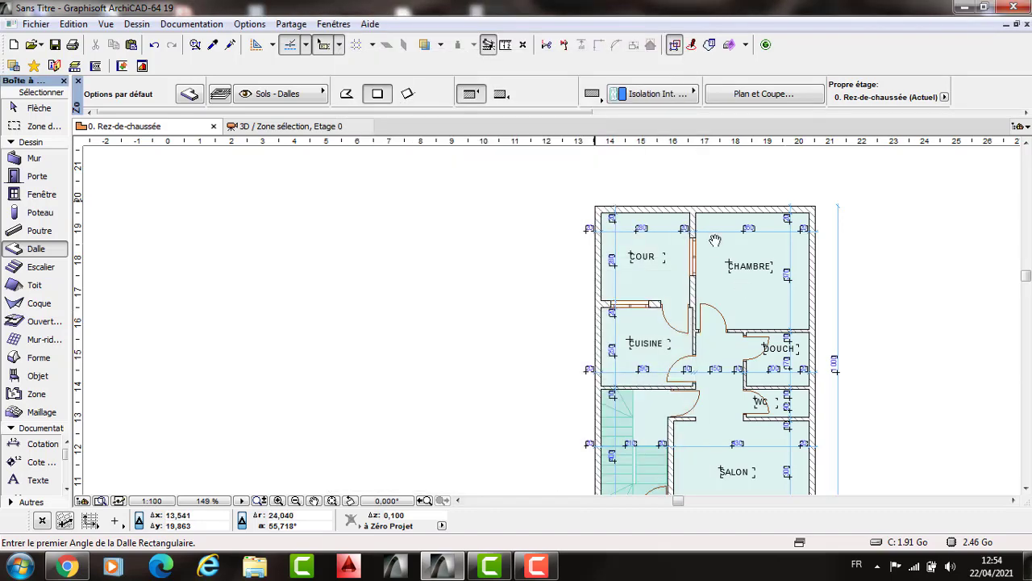
pyautogui.click(595, 207)
pyautogui.scroll(-1, 758, 230)
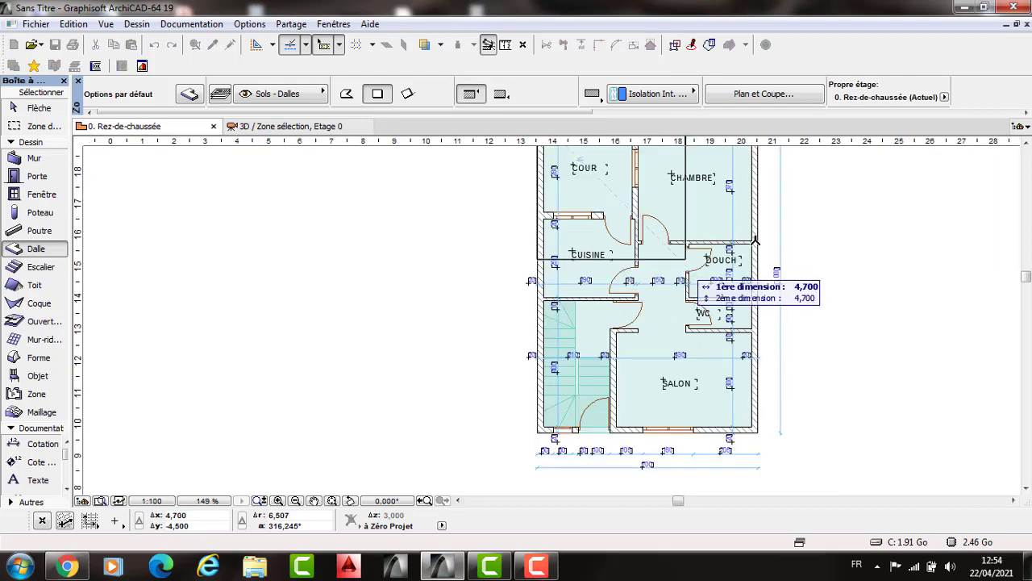
pyautogui.press('Escape')
# Step: Copy all ground floor elements and paste them in the same position on the 1. Etage 1 storey
pyautogui.scroll(-1, 647, 279)
pyautogui.hotkey('ctrl', 'a')
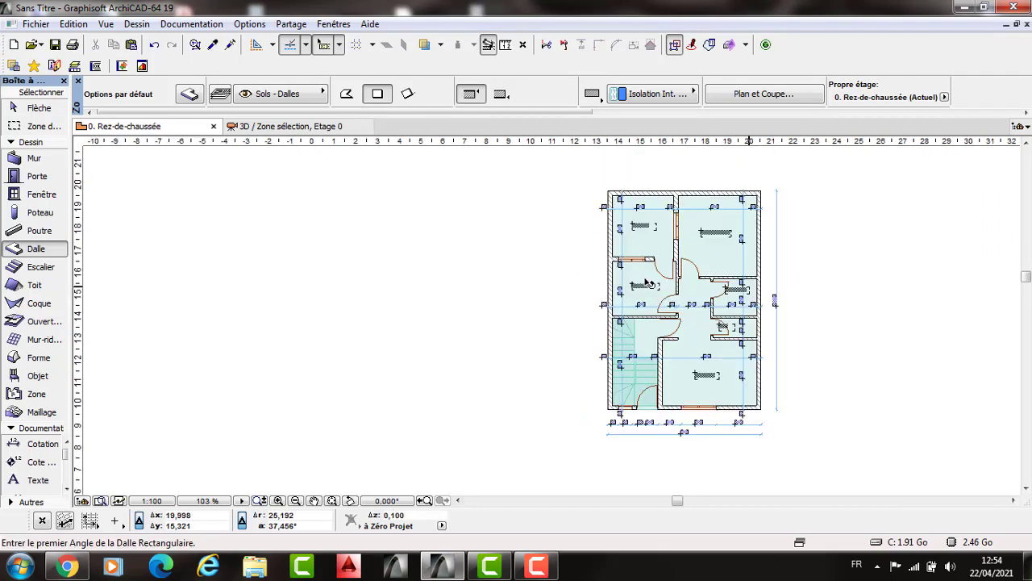
pyautogui.press('shift')
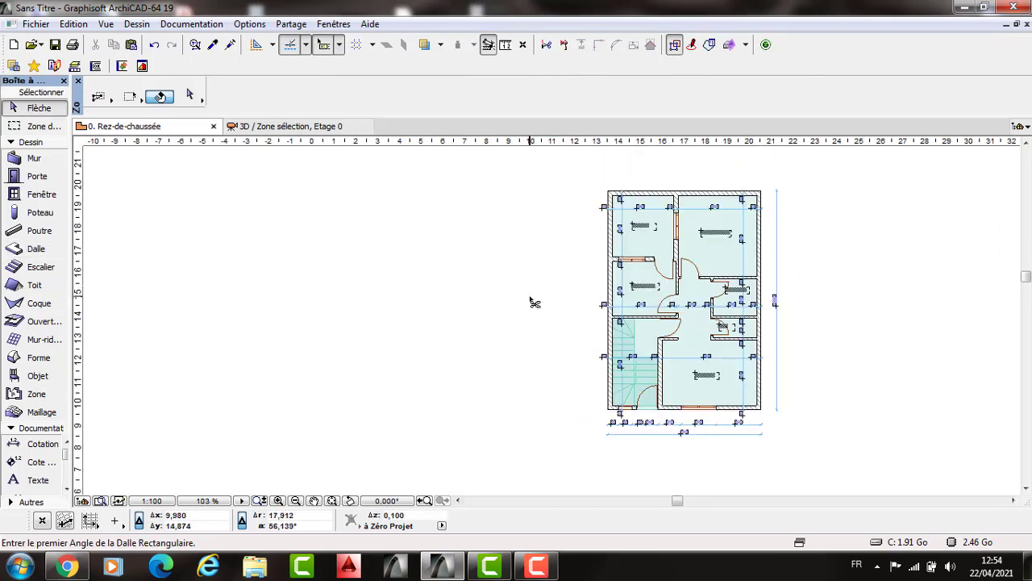
pyautogui.hotkey('ctrl', 'a')
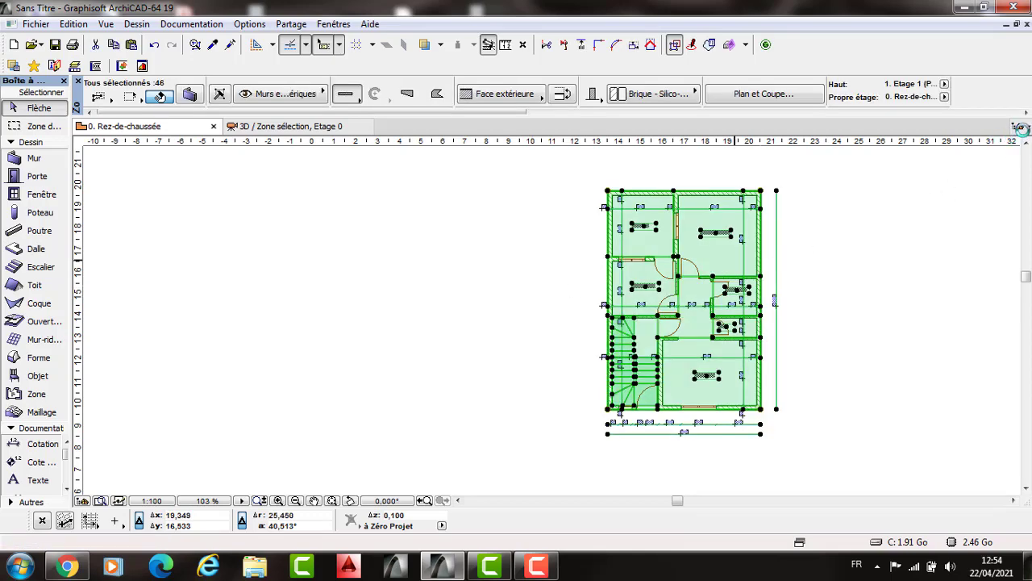
pyautogui.click(1021, 129)
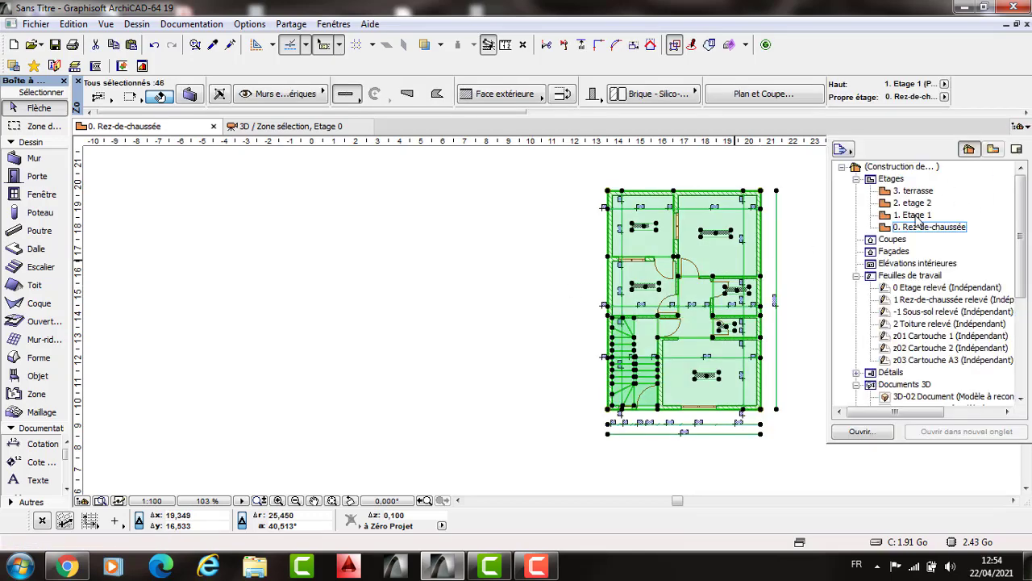
pyautogui.click(914, 215)
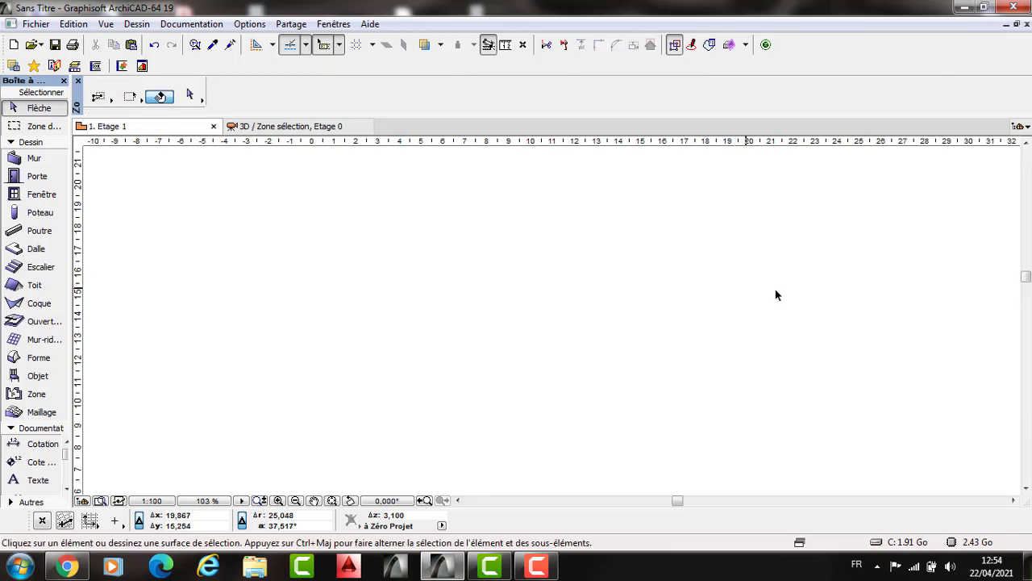
pyautogui.hotkey('ctrl', 'v')
pyautogui.press('Escape')
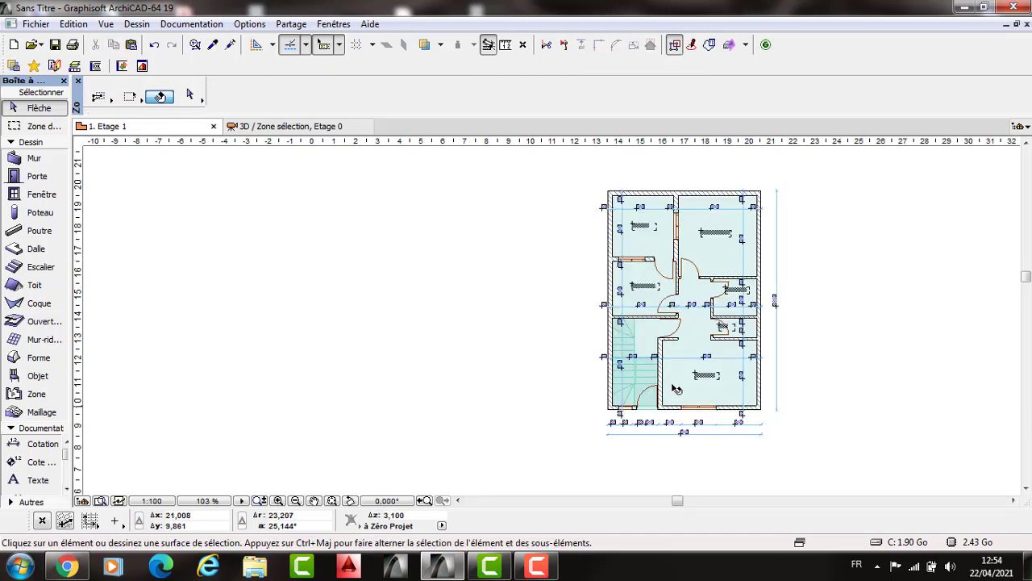
# Step: Select the floor slab on Etage 1 and check its thickness and elevation in the slab settings
pyautogui.scroll(3, 444, 222)
pyautogui.hotkey('ctrl', 'a')
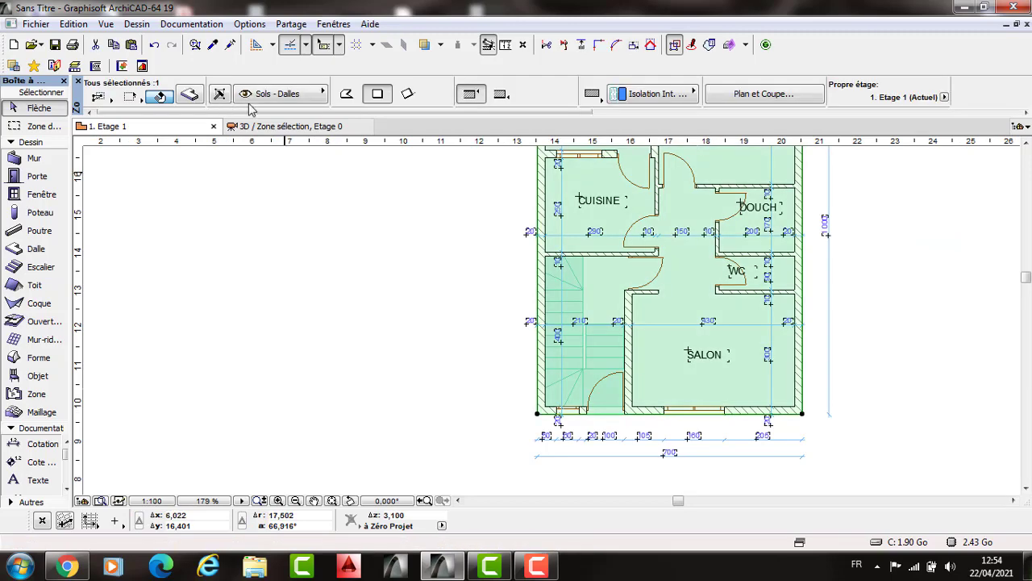
pyautogui.hotkey('ctrl', 't')
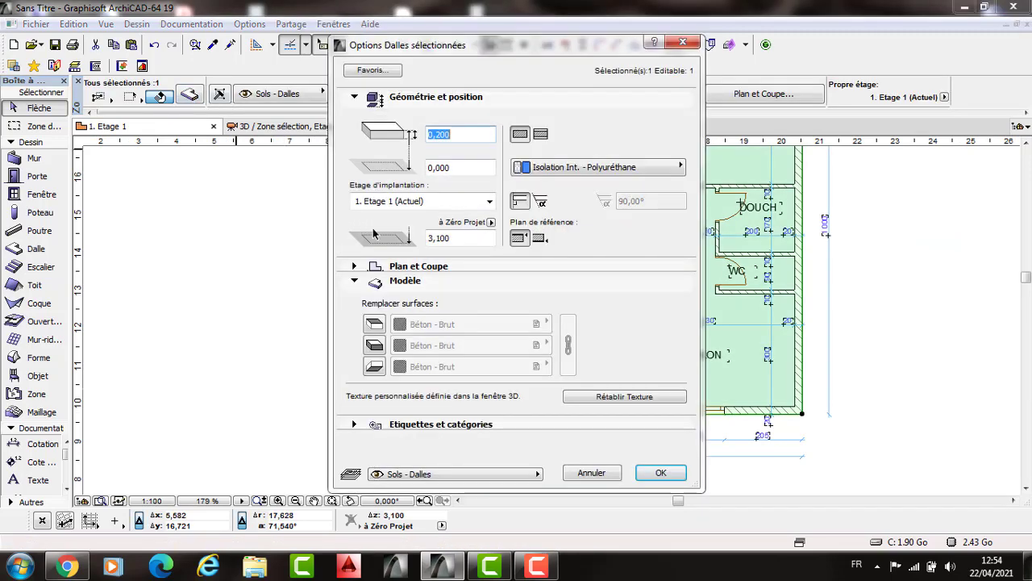
pyautogui.press('Escape')
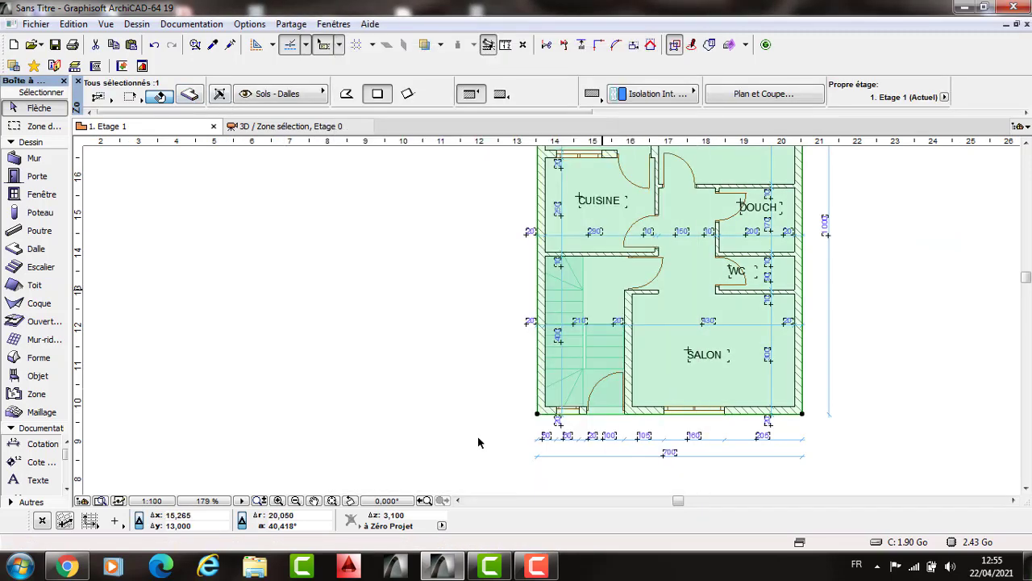
# Step: Cut a 1.000 by 4.000 m rectangular opening in the floor slab over the stair flight along the exterior wall
pyautogui.click(537, 414)
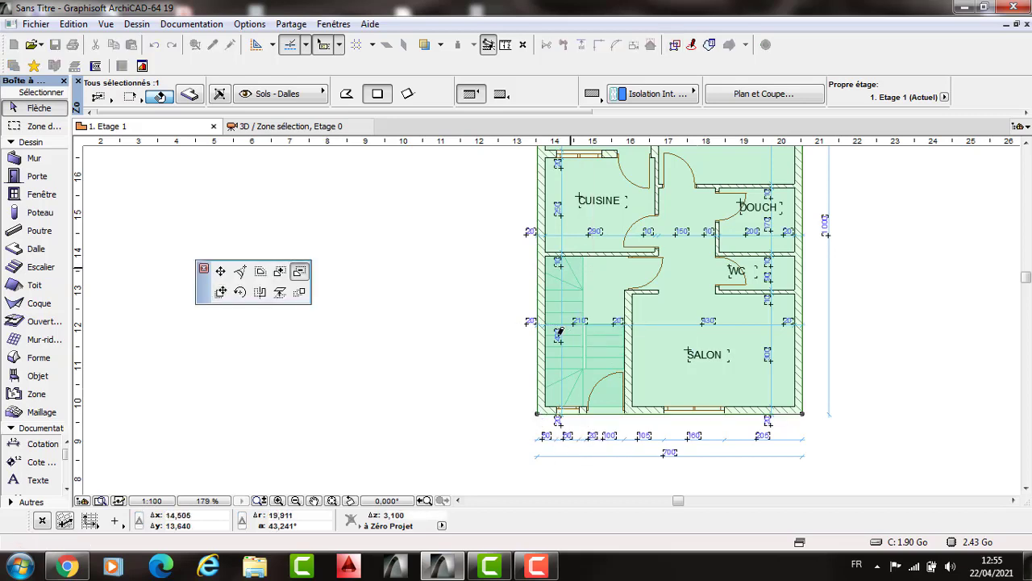
pyautogui.click(547, 405)
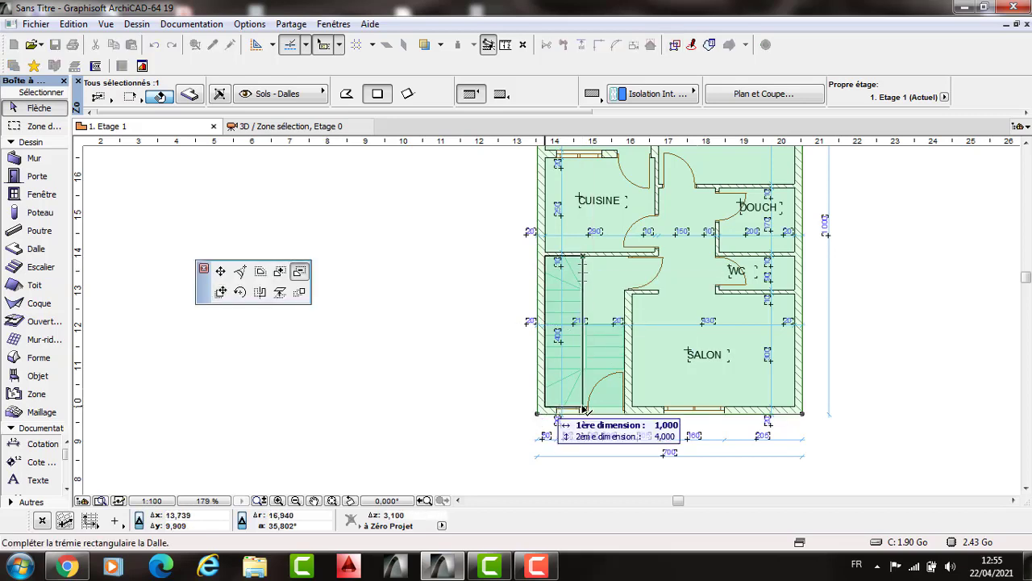
pyautogui.click(584, 410)
pyautogui.click(583, 407)
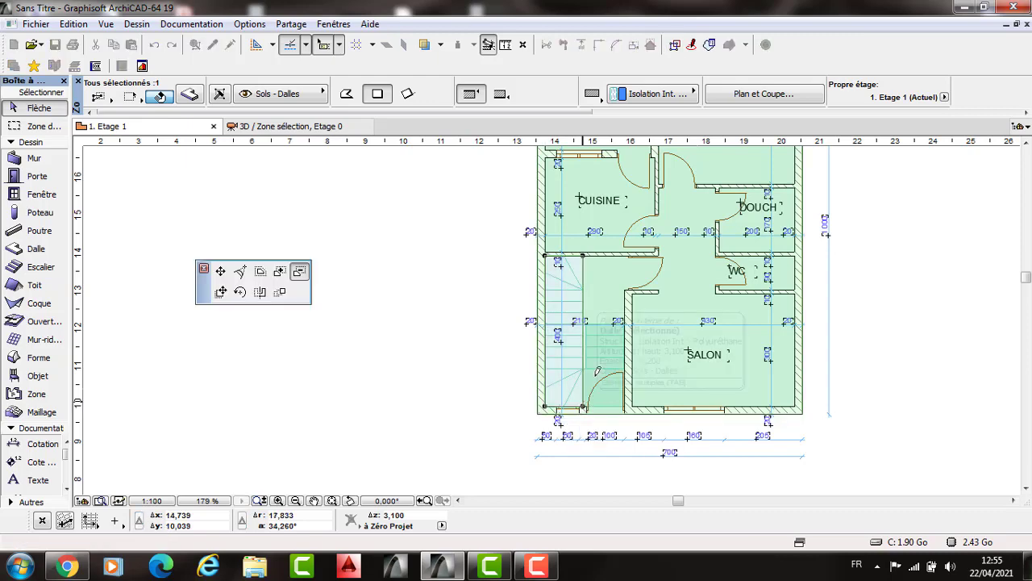
# Step: Cut a second rectangular opening in the slab over the flight beside the salon, adding a thin strip up to the end tread's edge
pyautogui.click(621, 321)
pyautogui.scroll(3, 625, 319)
pyautogui.scroll(3, 638, 315)
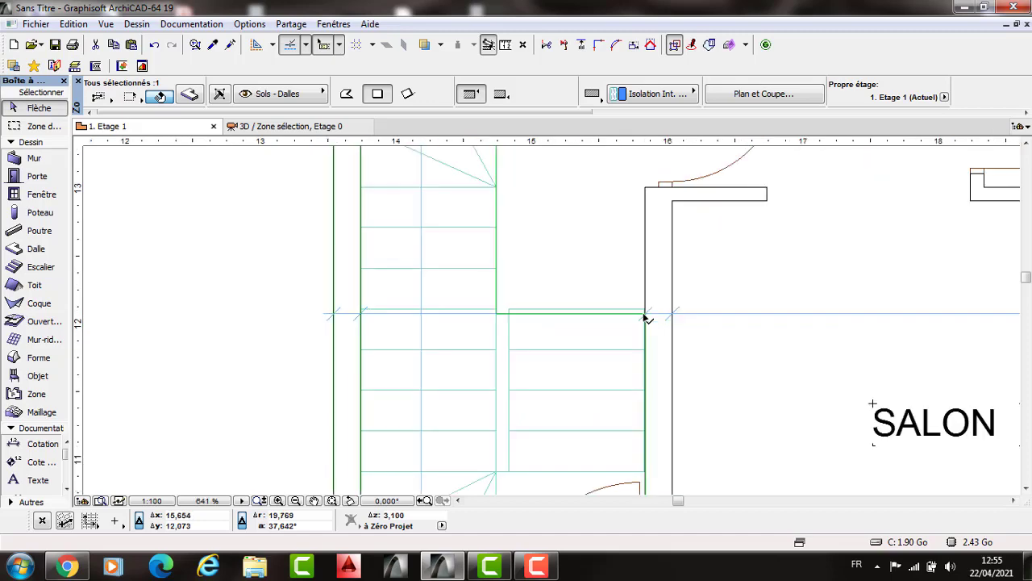
pyautogui.click(508, 300)
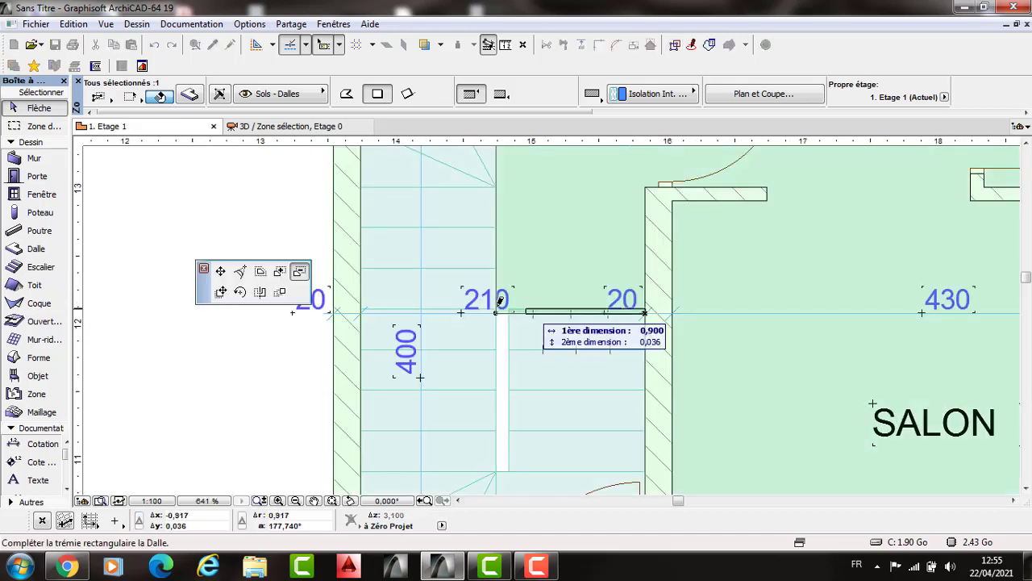
pyautogui.click(550, 311)
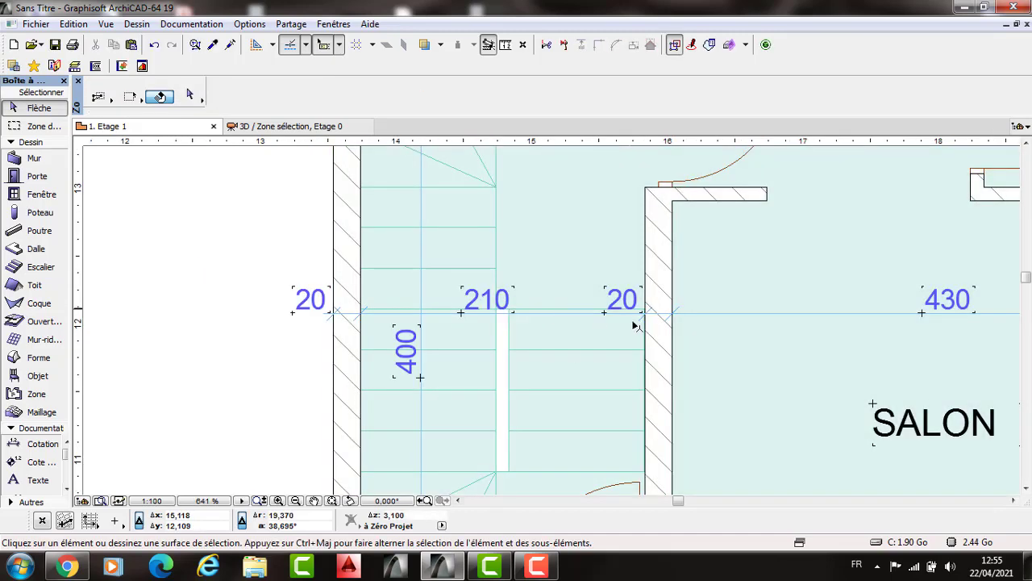
# Step: Move the detailed dimension chain and the overall 700 dimension farther out from the front wall, keeping the overall one outermost
pyautogui.scroll(-5, 579, 284)
pyautogui.scroll(-3, 623, 298)
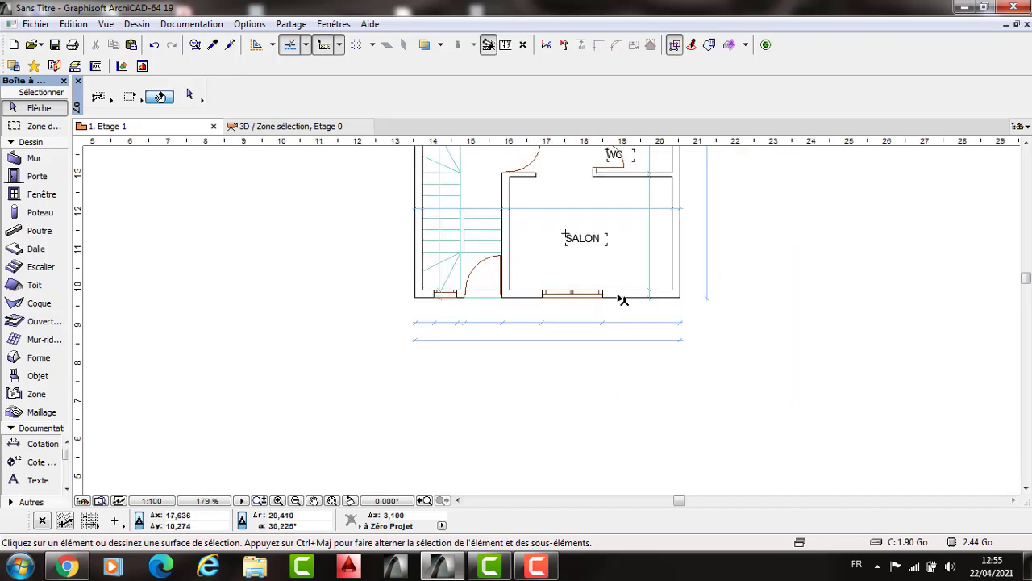
pyautogui.hotkey('ctrl', 'a')
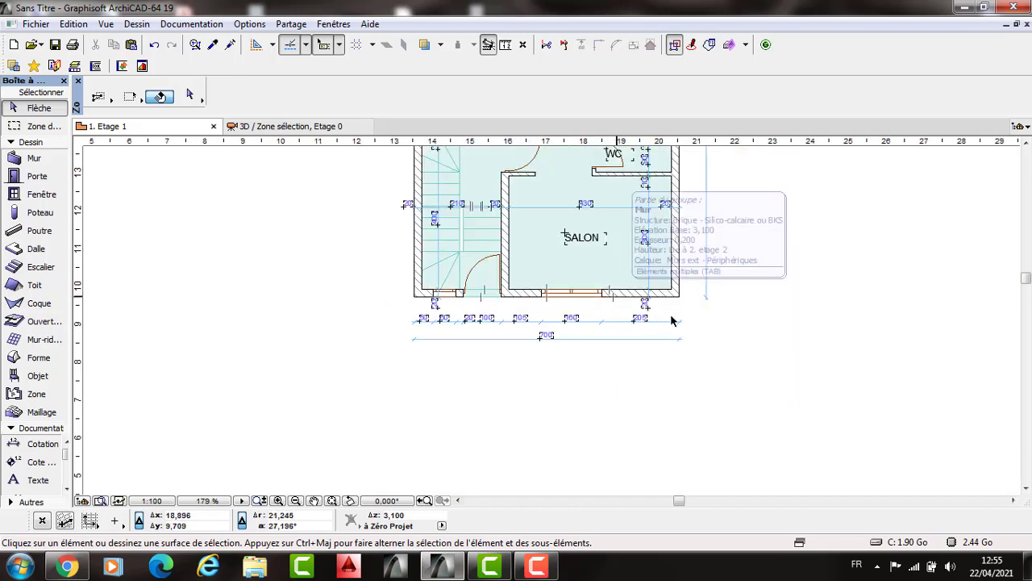
pyautogui.click(597, 322)
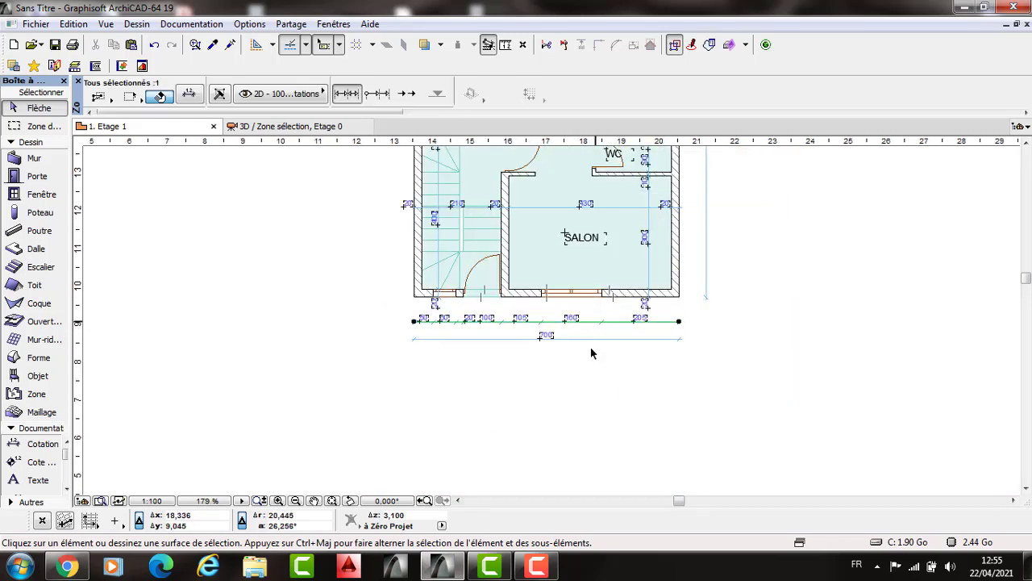
pyautogui.click(595, 322)
pyautogui.click(593, 345)
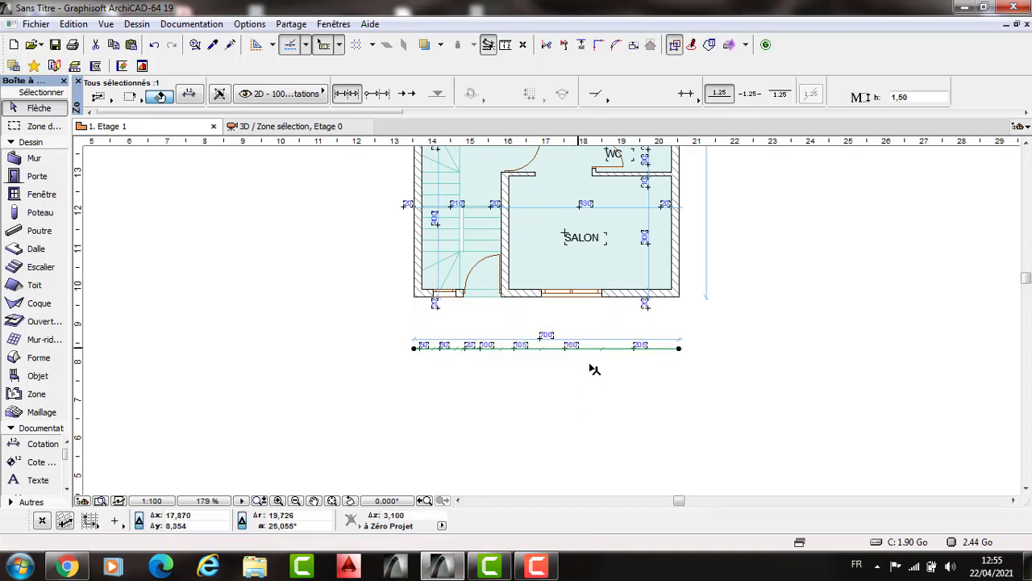
pyautogui.click(590, 346)
pyautogui.press('Escape')
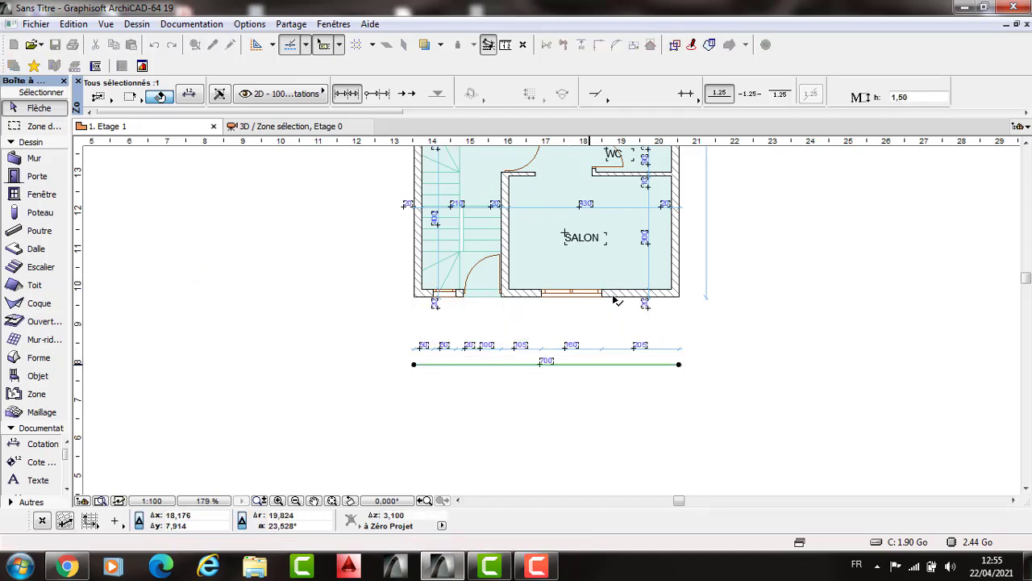
# Step: Move the front exterior wall of Etage 1, with its door and windows, 0.5 m outward from the house
pyautogui.click(617, 296)
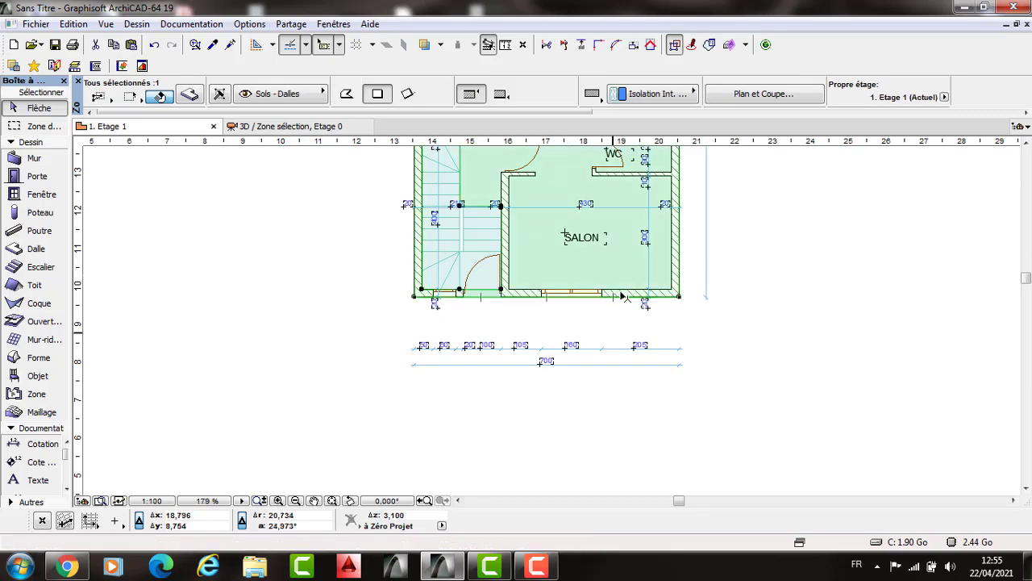
pyautogui.click(625, 323)
pyautogui.moveTo(621, 290); pyautogui.dragTo(621, 318)
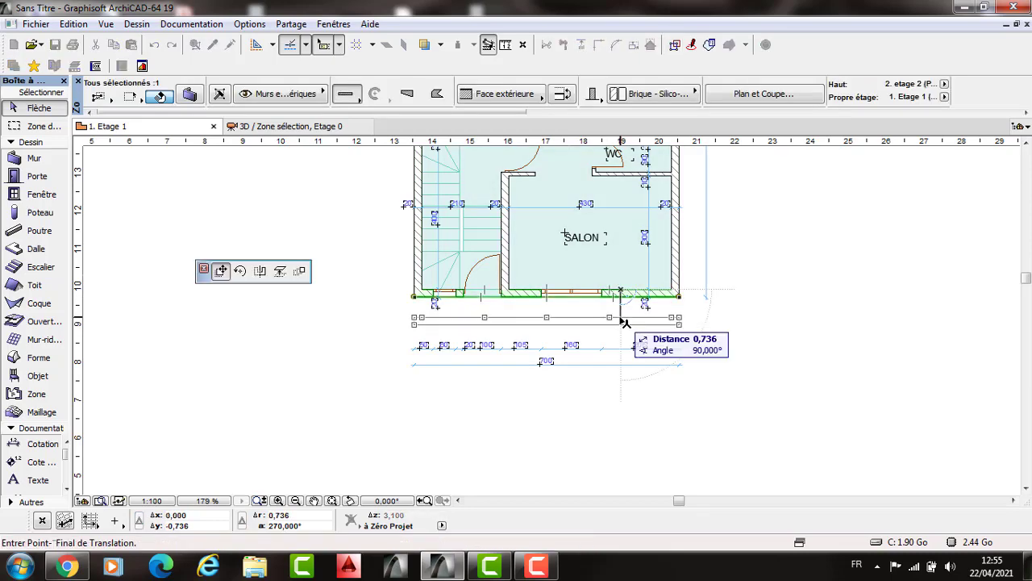
pyautogui.write('0,')
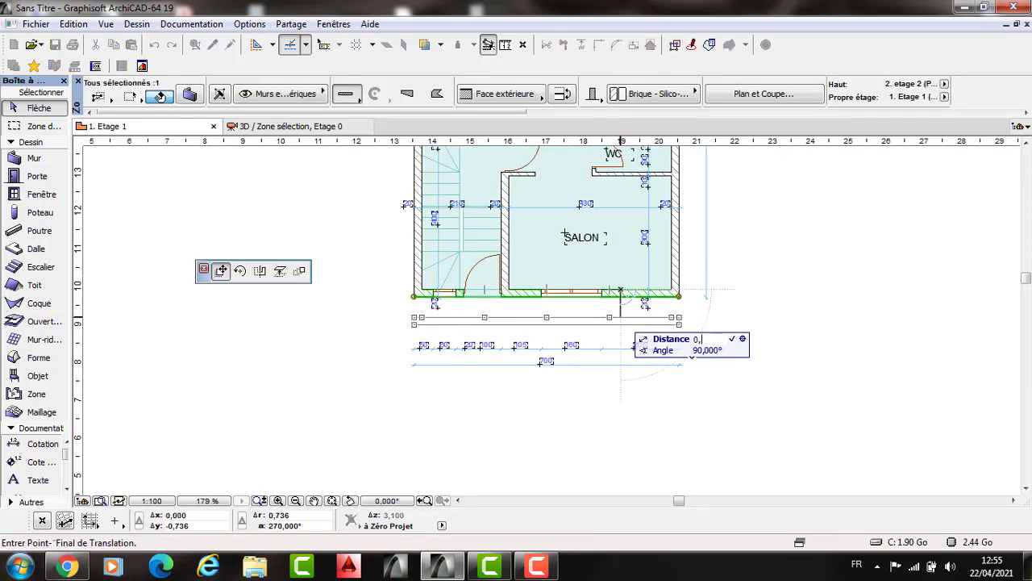
pyautogui.write('5')
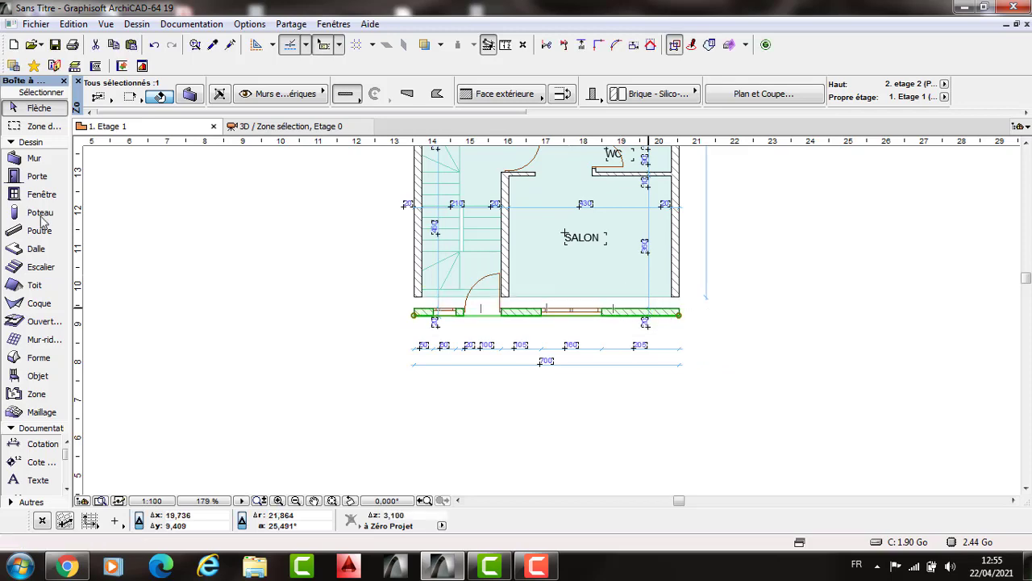
pyautogui.press('Return')
pyautogui.press('Escape')
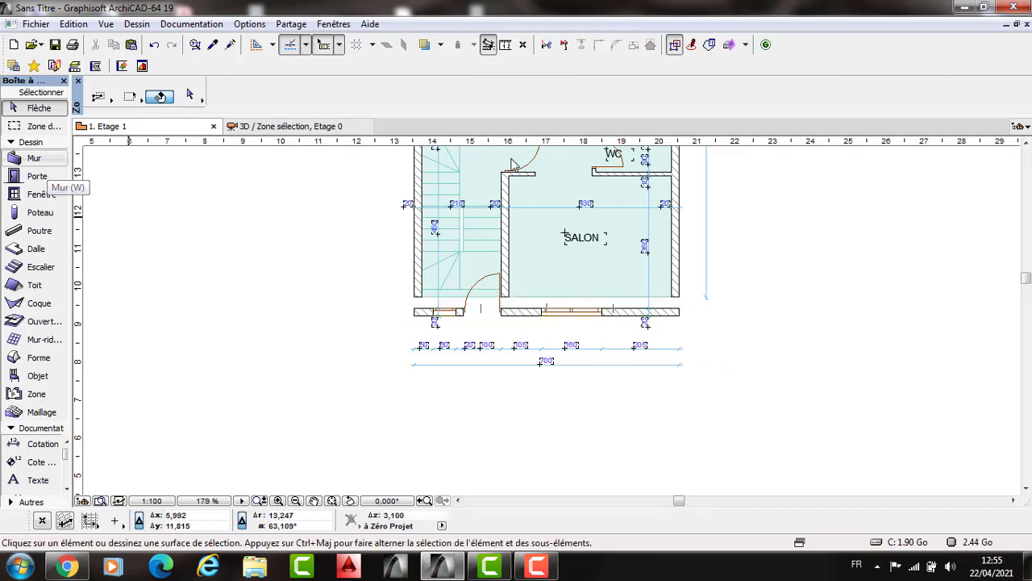
# Step: Draw a 1 m wall with the default wall settings from the salon side wall's outer corner inward along the slab's front edge
pyautogui.press('w')
pyautogui.hotkey('ctrl', 't')
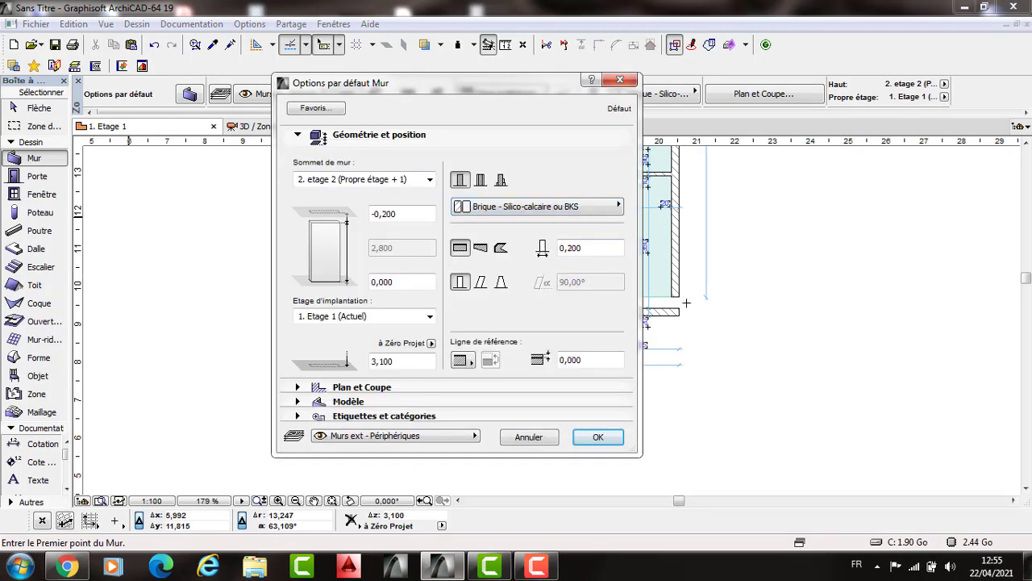
pyautogui.press('Return')
pyautogui.scroll(3, 630, 284)
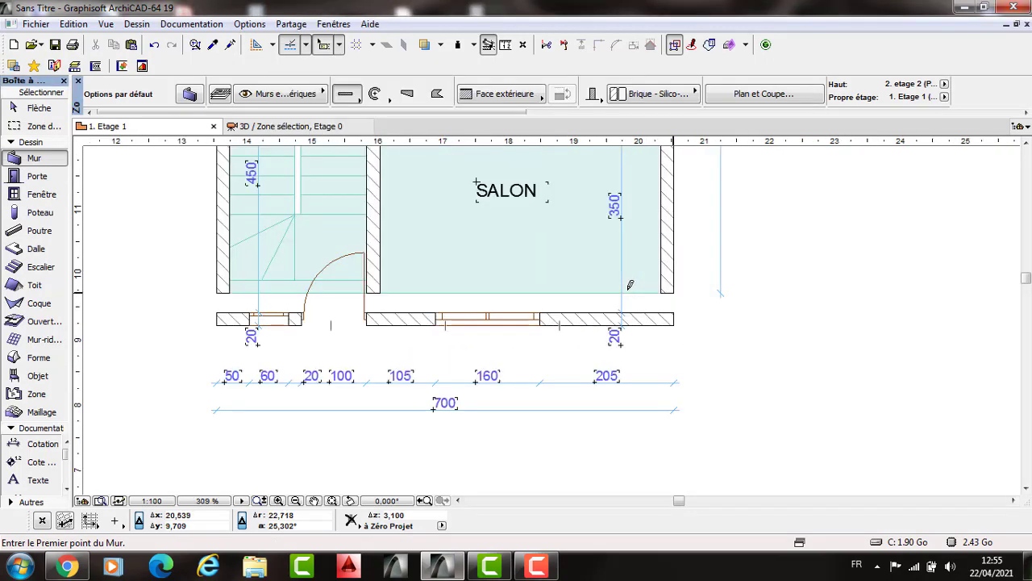
pyautogui.click(674, 293)
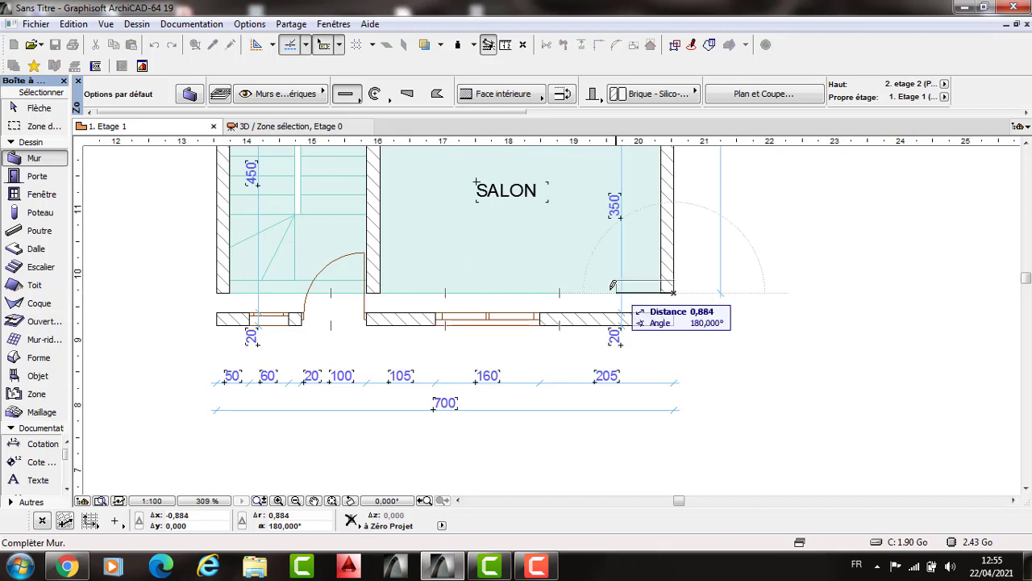
pyautogui.write('1')
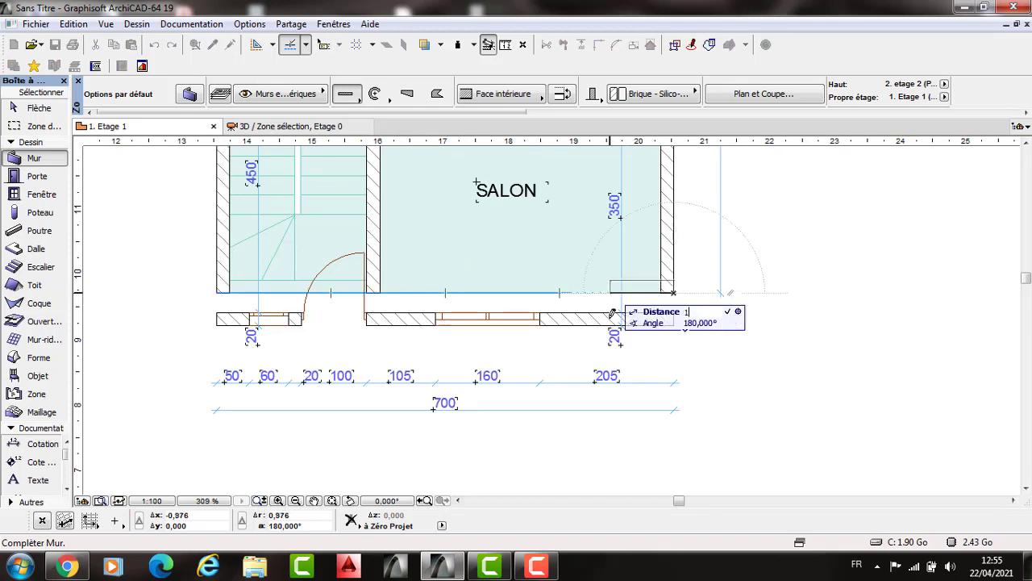
pyautogui.press('Return')
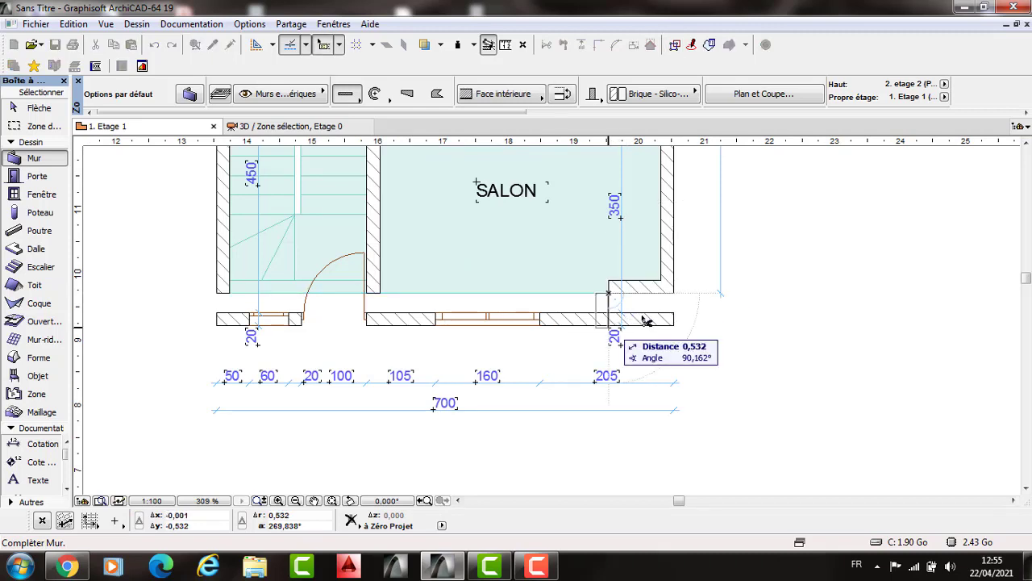
# Step: Close the salon projection's side with a short wall to the front wall and extend the stairwell partition to the front wall's outer edge
pyautogui.doubleClick(639, 321)
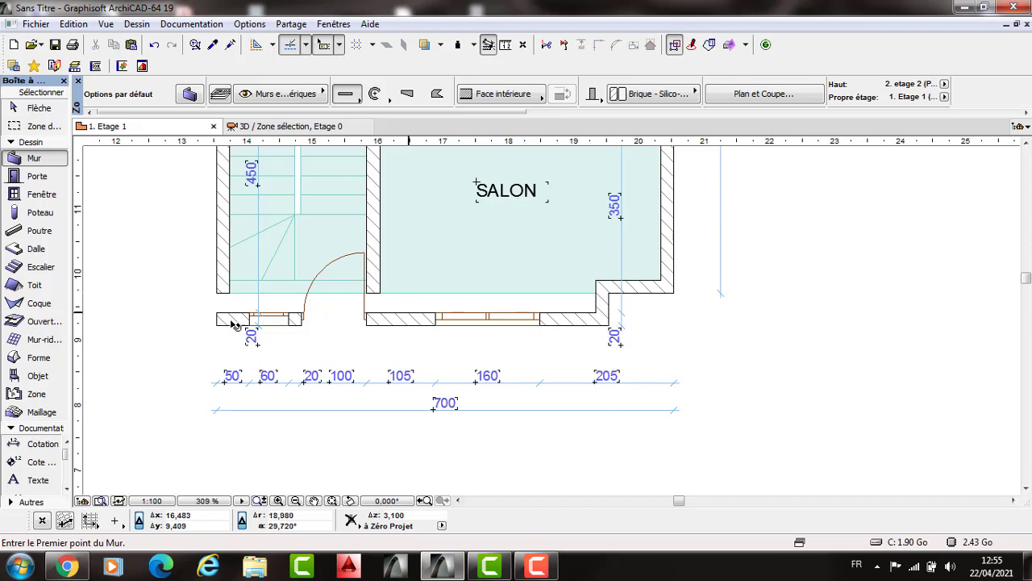
pyautogui.press('shift')
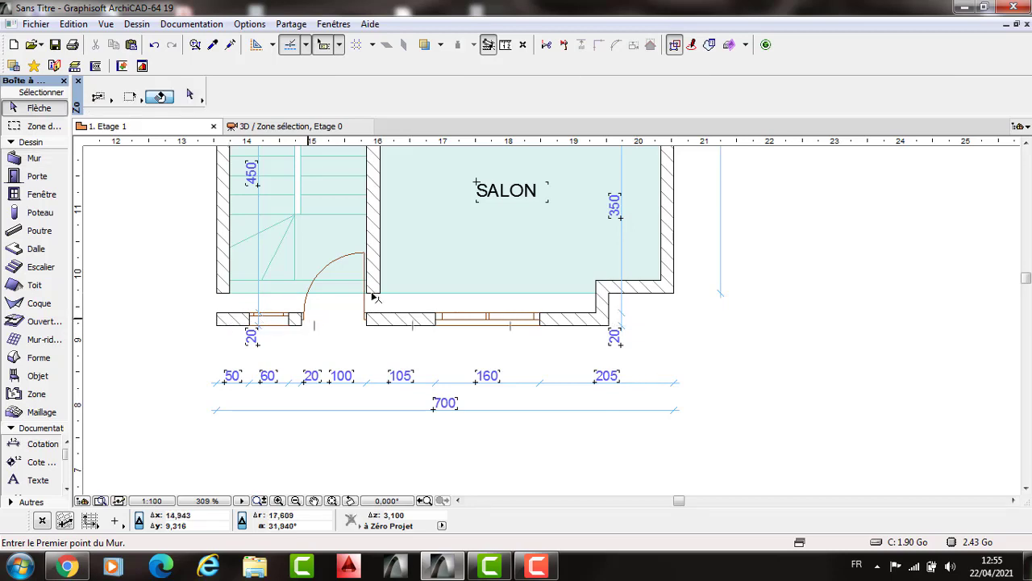
pyautogui.click(370, 296)
pyautogui.click(365, 325)
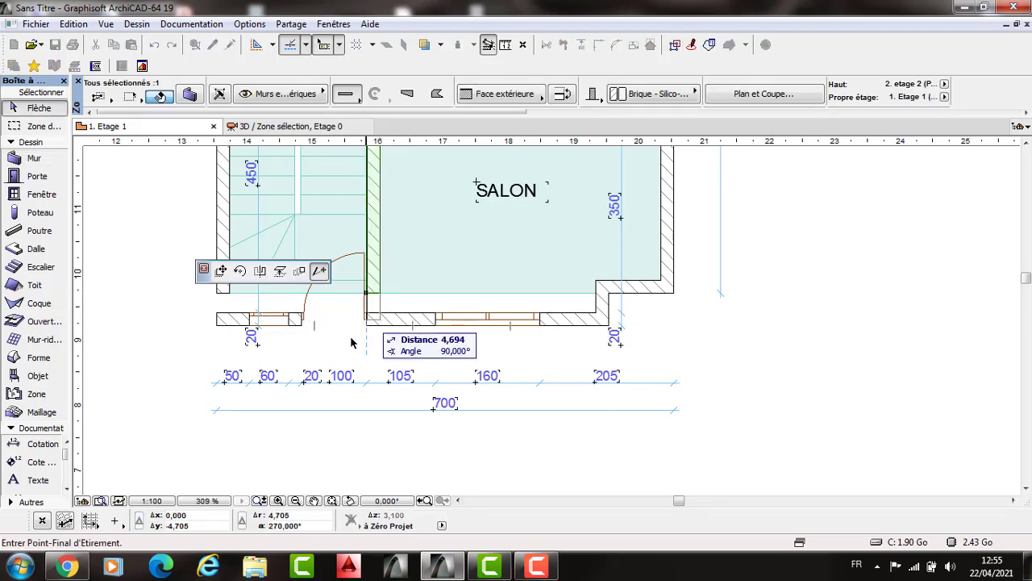
pyautogui.click(294, 337)
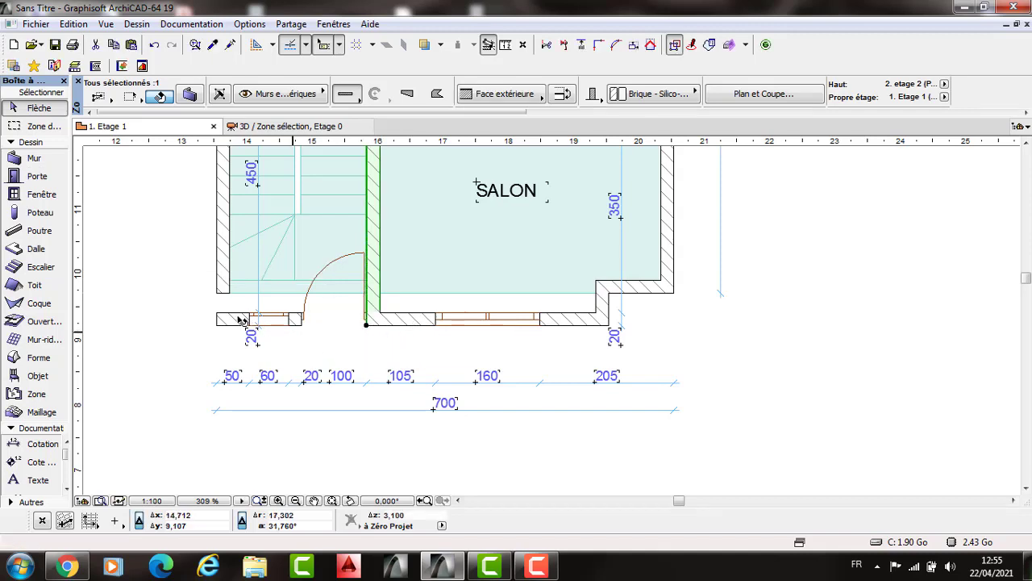
pyautogui.press('Escape')
# Step: Split the front wall at the stairwell partition and move its stairwell portion 0.5 m back onto the slab's edge
pyautogui.click(564, 47)
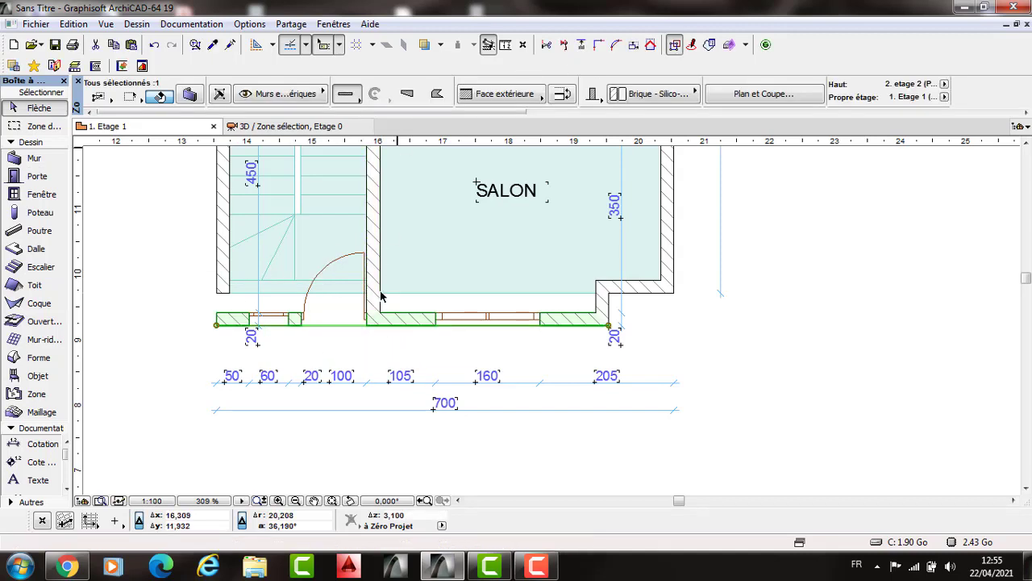
pyautogui.click(366, 313)
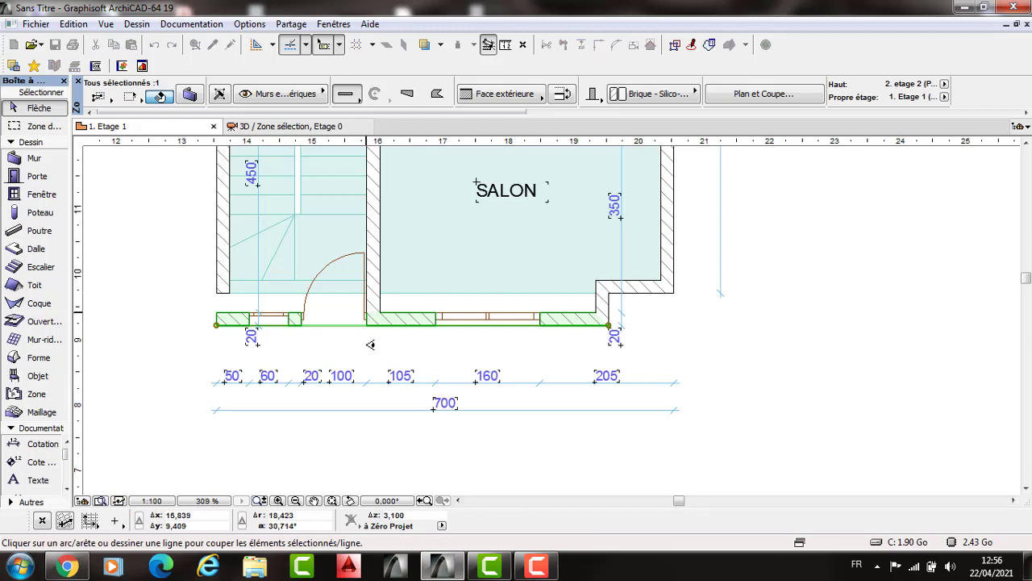
pyautogui.click(300, 325)
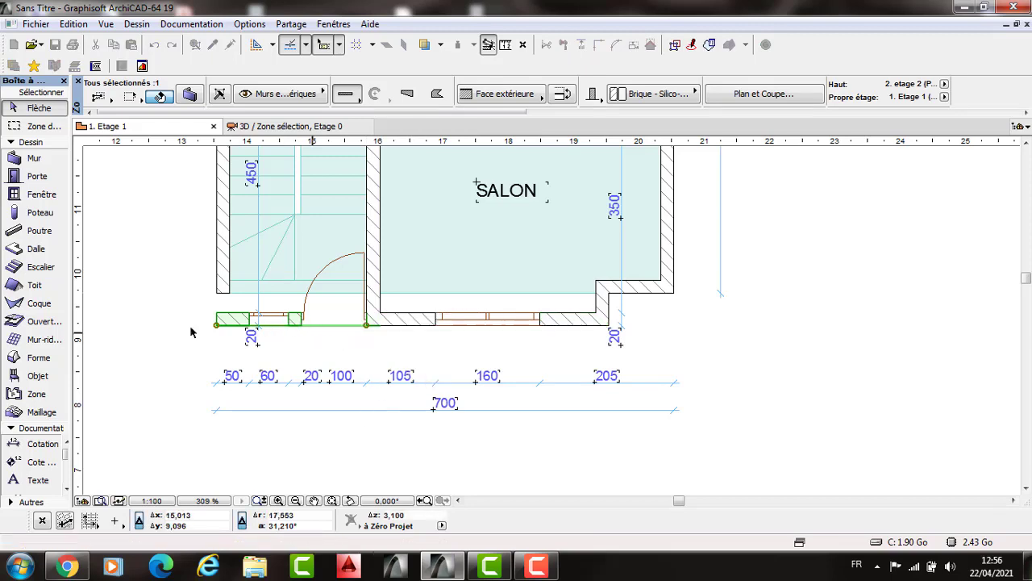
pyautogui.click(218, 294)
pyautogui.press('f')
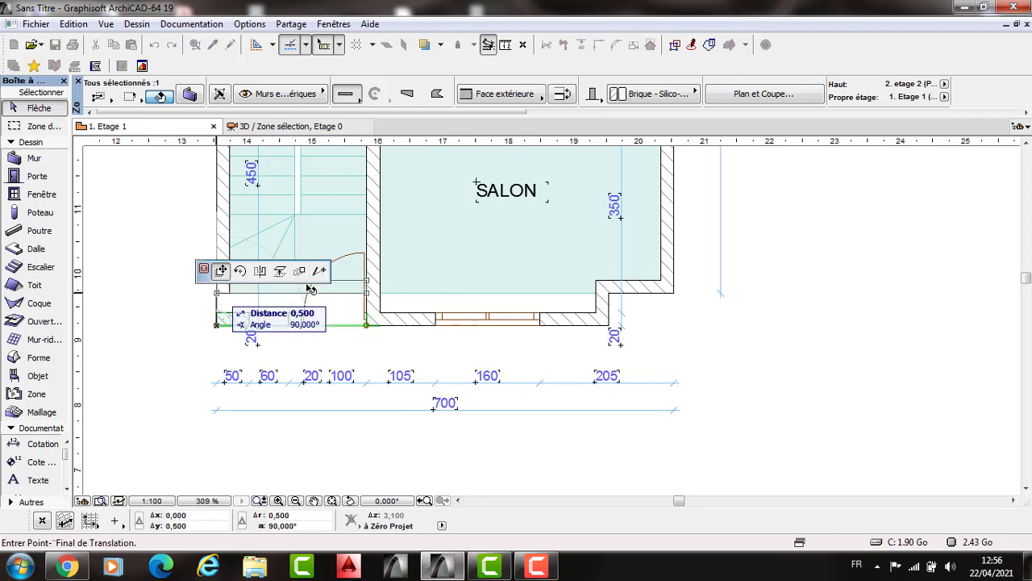
# Step: Delete the 1 m wide entrance door from the stairwell's front wall
pyautogui.click(307, 289)
pyautogui.click(308, 289)
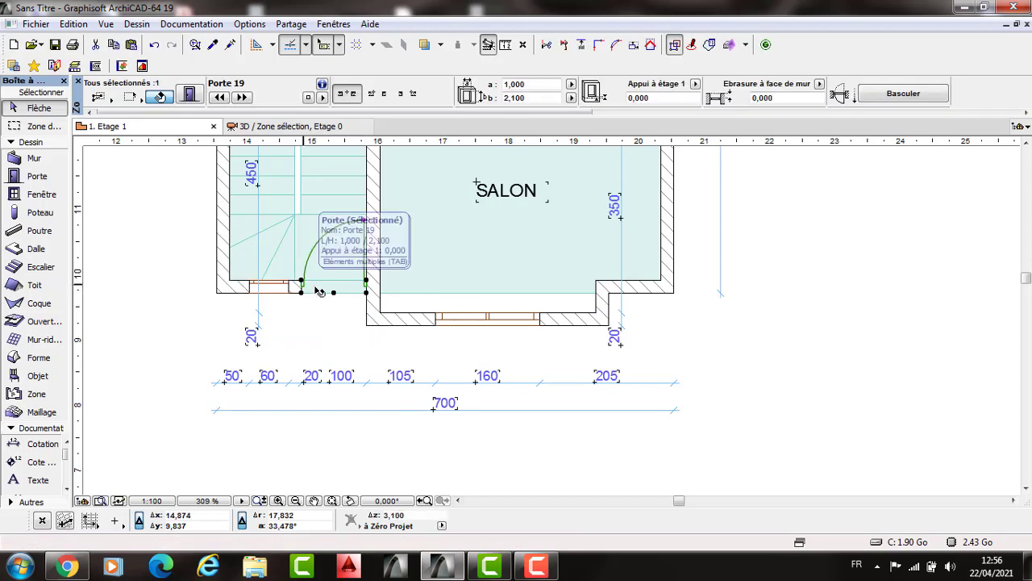
pyautogui.press('Delete')
# Step: Add a 0.5 m deep rectangle to the Etage 1 slab so it covers the salon's front projection
pyautogui.scroll(3, 294, 294)
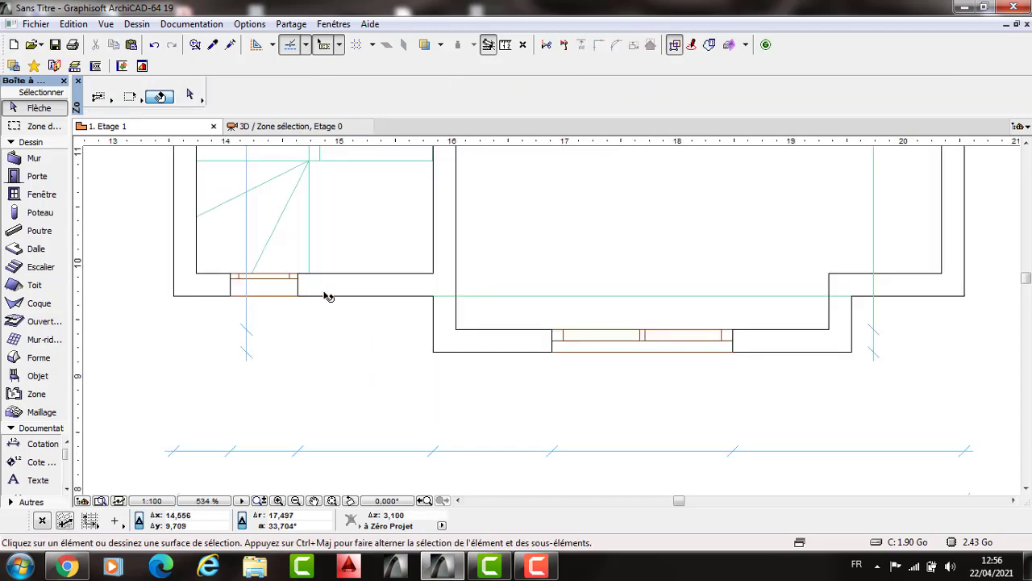
pyautogui.scroll(-4, 379, 355)
pyautogui.scroll(-3, 417, 355)
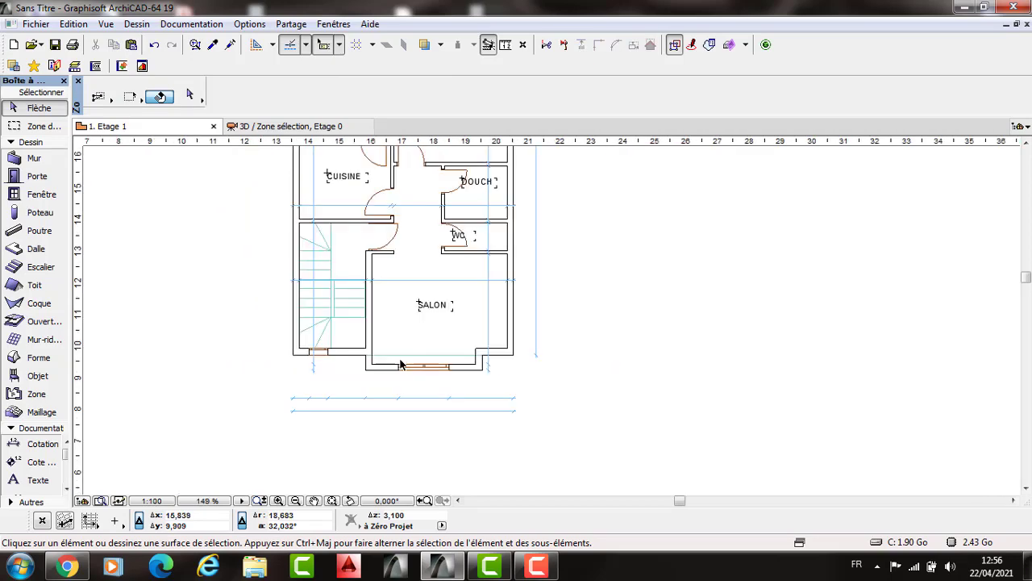
pyautogui.click(294, 353)
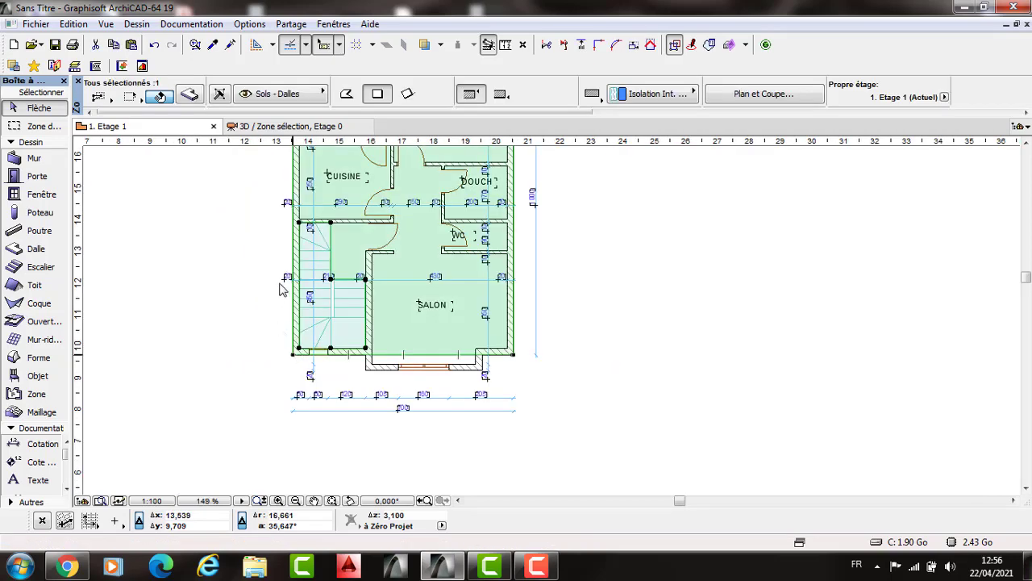
pyautogui.click(365, 351)
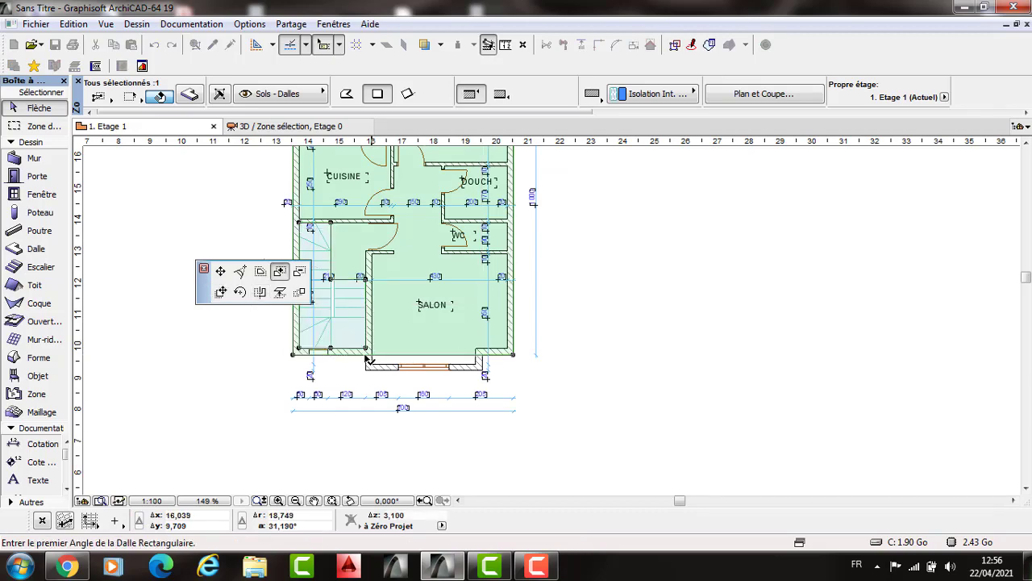
pyautogui.click(484, 367)
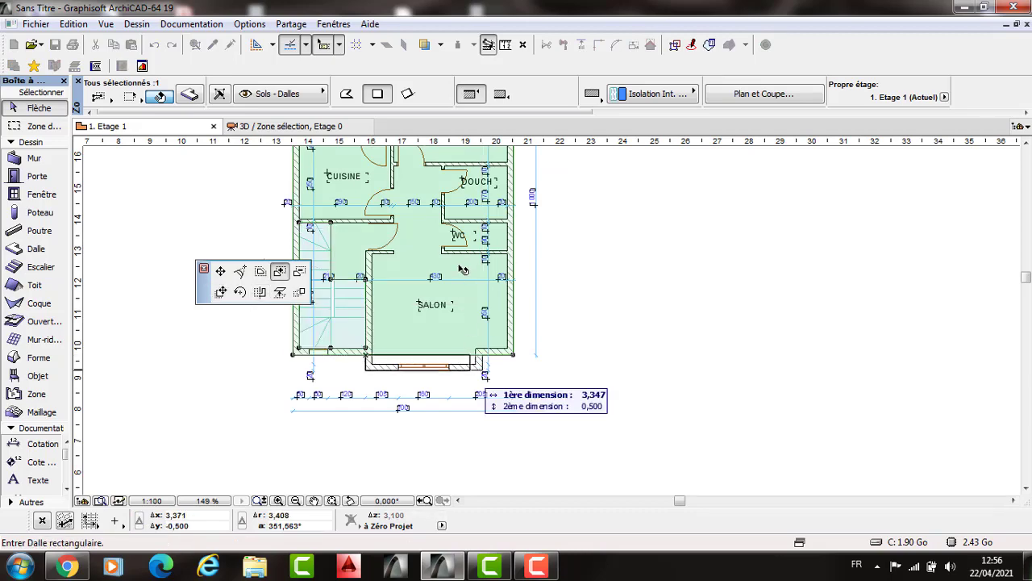
pyautogui.click(373, 216)
# Step: Cut a rectangular opening in the slab over the COUR and delete the door between the COUR and the CUISINE
pyautogui.moveTo(359, 189); pyautogui.dragTo(424, 338, button='middle')
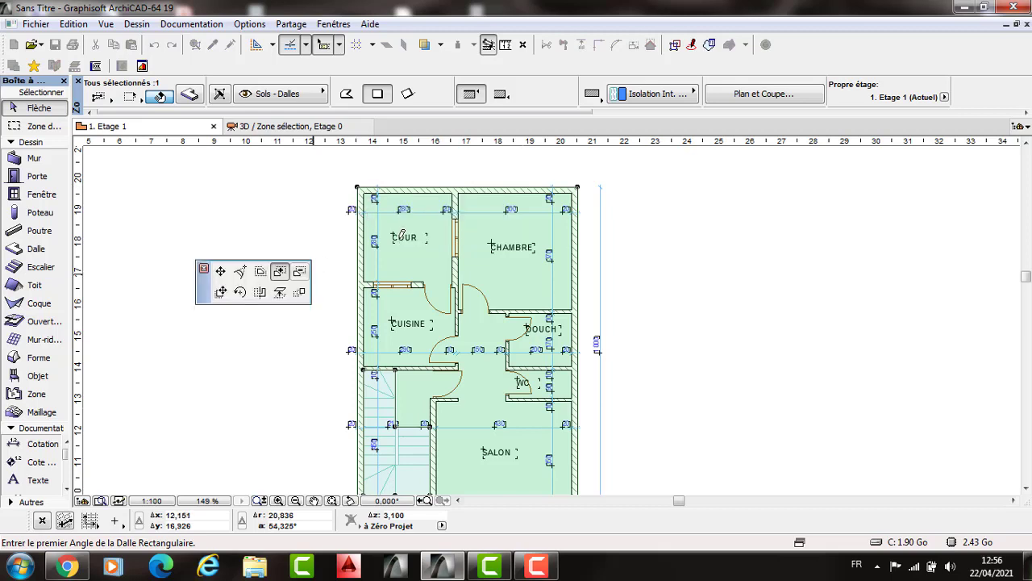
pyautogui.click(452, 275)
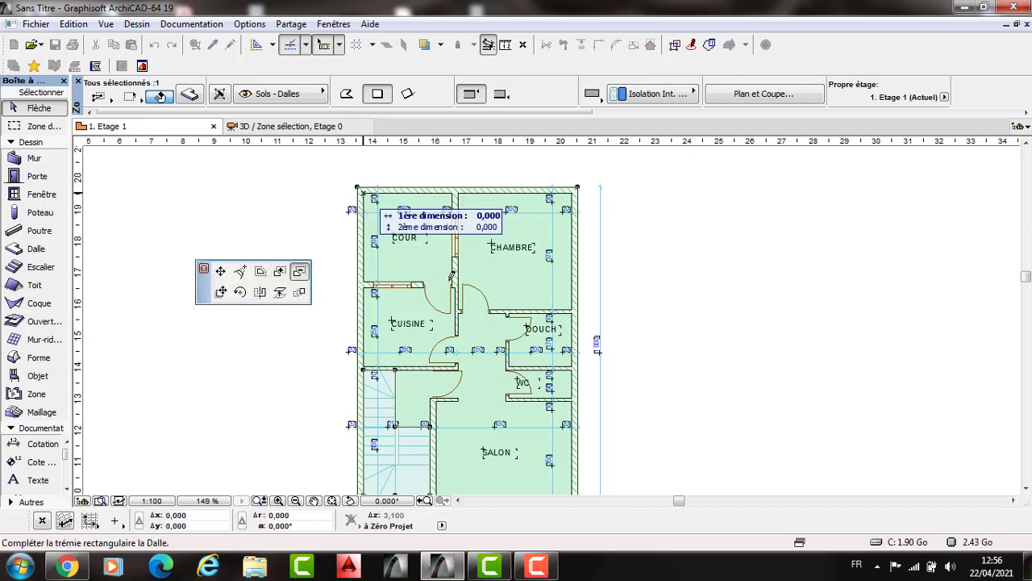
pyautogui.click(438, 260)
pyautogui.press('Escape')
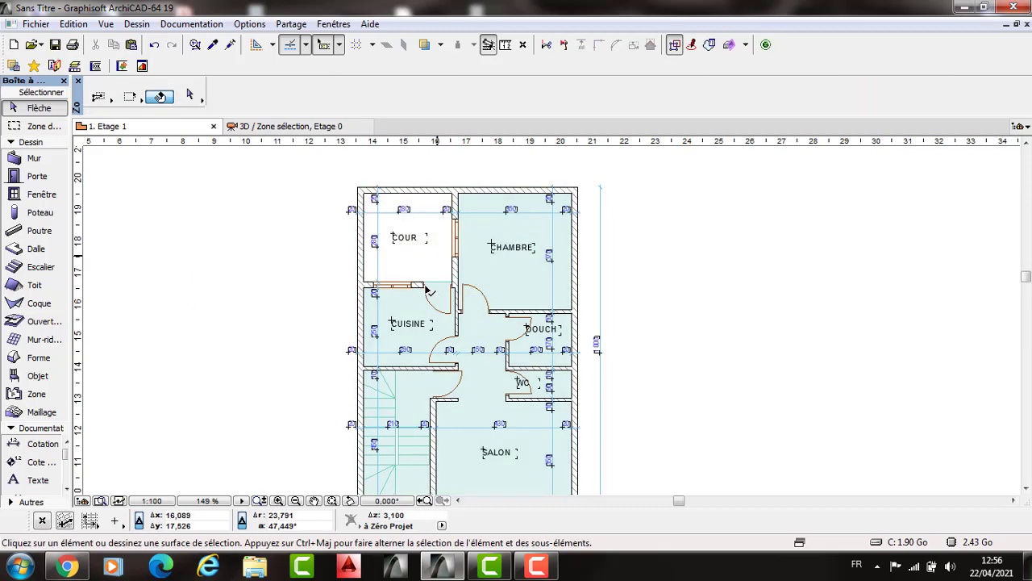
pyautogui.click(430, 288)
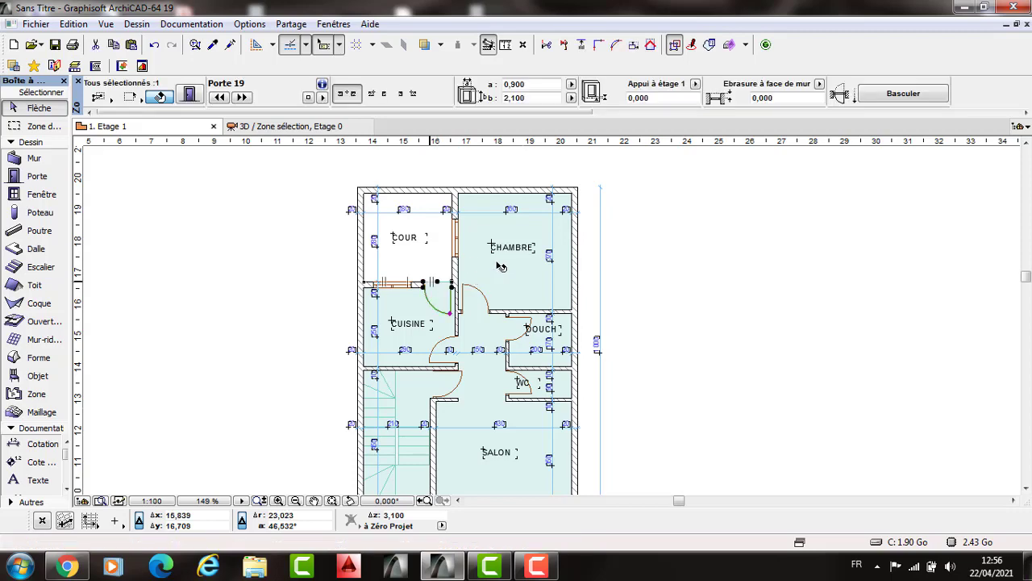
pyautogui.press('Delete')
# Step: Add a dimension point at the salon projection's outer corner to the detailed front dimension chain
pyautogui.scroll(-2, 508, 256)
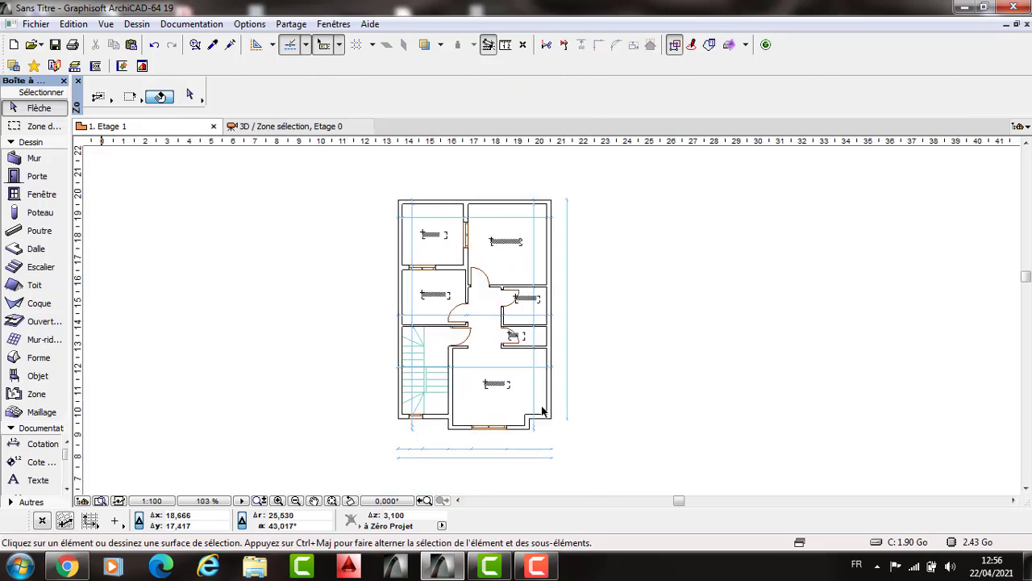
pyautogui.click(593, 467)
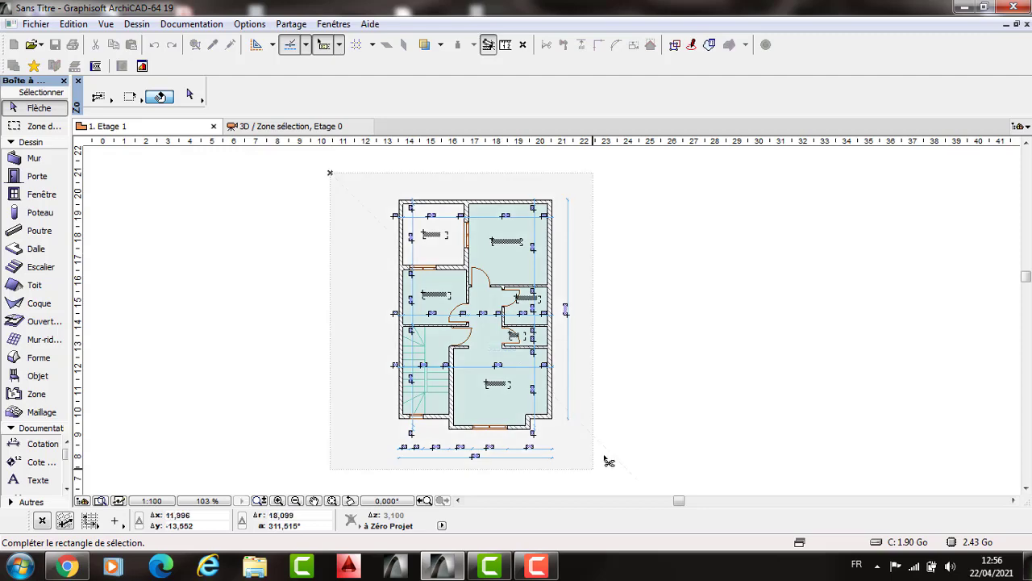
pyautogui.click(490, 458)
pyautogui.click(534, 449)
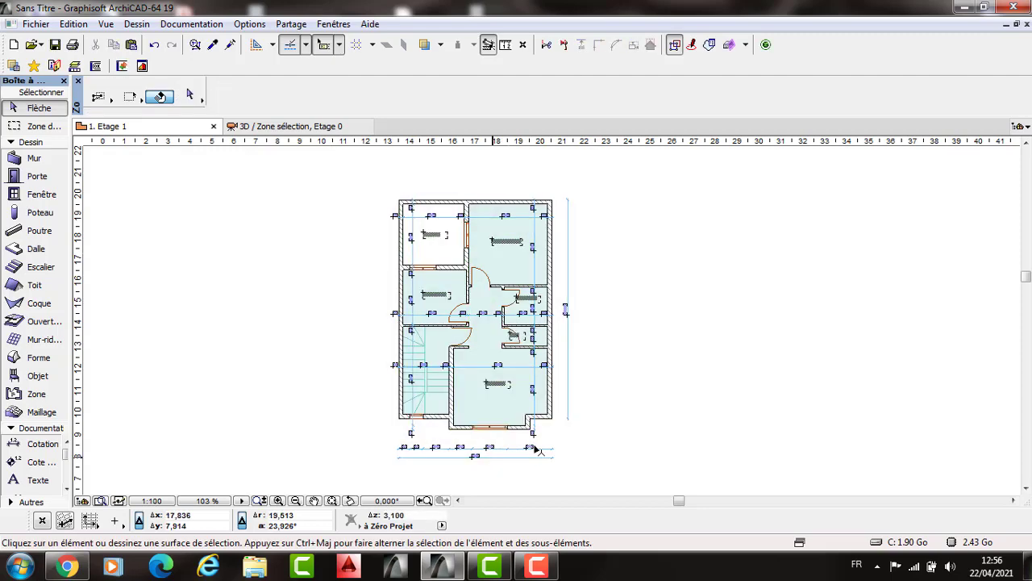
pyautogui.scroll(5, 548, 445)
pyautogui.click(591, 373)
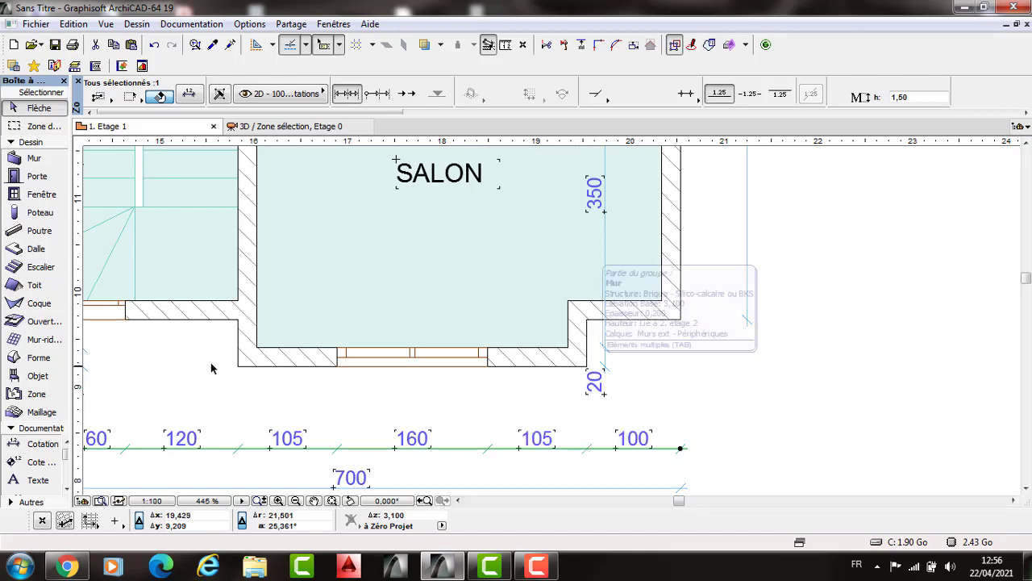
# Step: Replace the front chain's dimension point at the stairwell window's edge nearest the salon
pyautogui.moveTo(190, 449); pyautogui.dragTo(245, 446, button='middle')
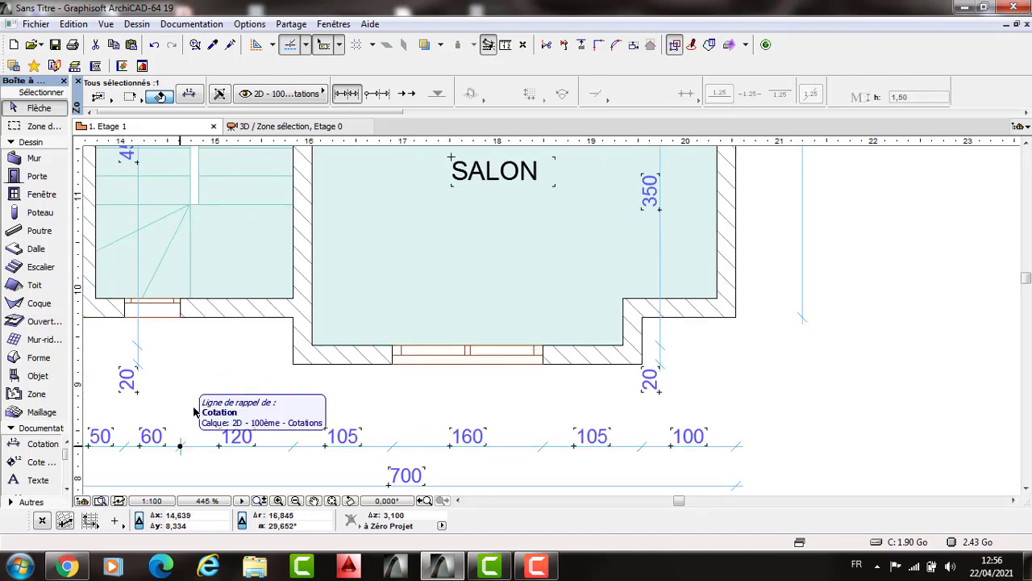
pyautogui.click(174, 447)
pyautogui.press('Delete')
pyautogui.keyDown('ctrl'); pyautogui.click(179, 317); pyautogui.keyUp('ctrl')
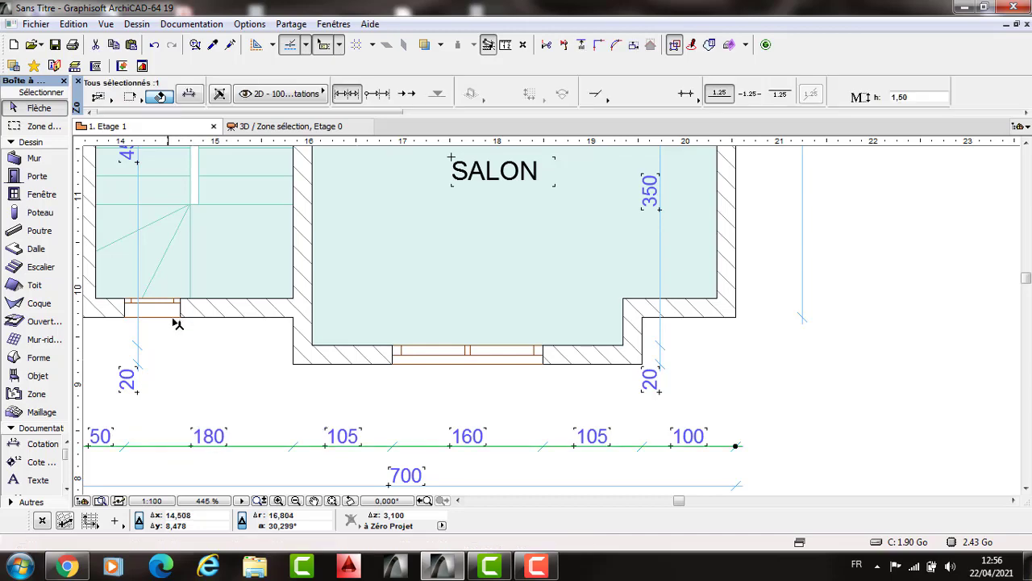
# Step: In the salon's vertical dimension chain, remove the projecting front wall's inner-face point and add points at both faces of the recessed wall
pyautogui.moveTo(653, 339); pyautogui.dragTo(728, 341, button='middle')
pyautogui.scroll(-2, 728, 341)
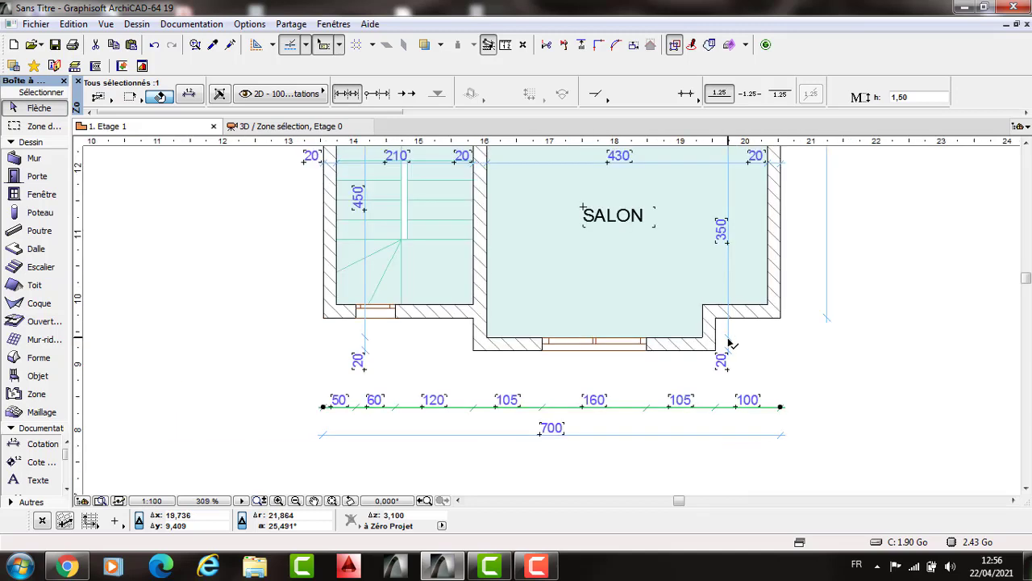
pyautogui.keyDown('ctrl'); pyautogui.click(725, 307); pyautogui.keyUp('ctrl')
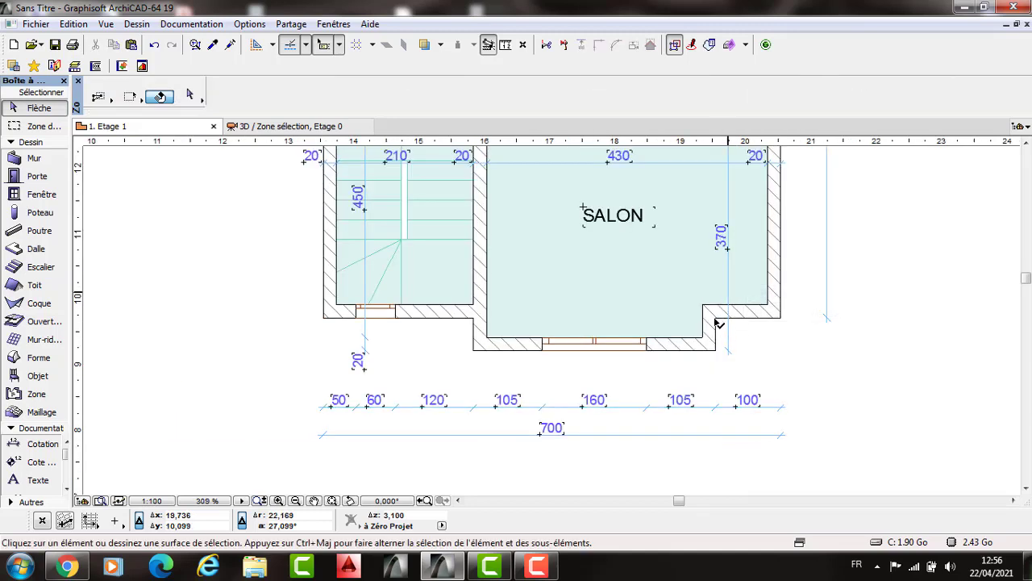
pyautogui.click(719, 317)
pyautogui.keyDown('ctrl'); pyautogui.click(721, 307); pyautogui.keyUp('ctrl')
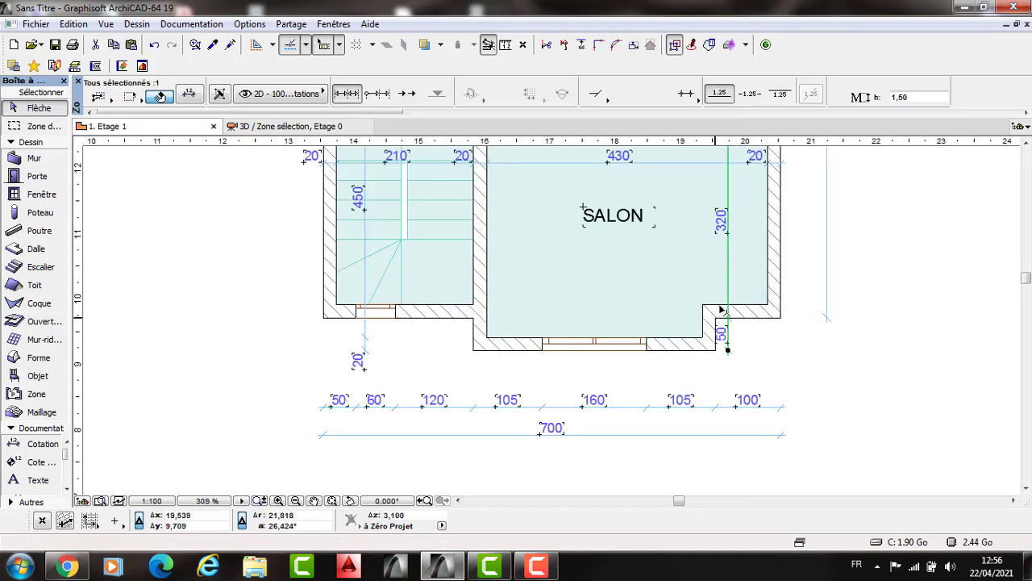
pyautogui.keyDown('ctrl'); pyautogui.click(779, 318); pyautogui.keyUp('ctrl')
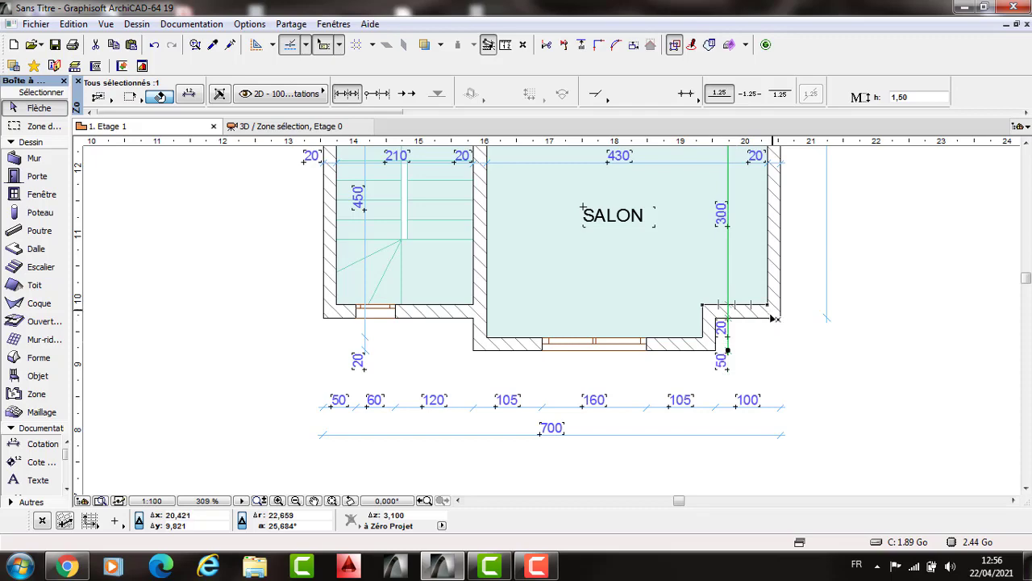
pyautogui.press('Escape')
# Step: Copy all elements of Etage 1 and paste them at the same location on storey etage 2
pyautogui.scroll(-3, 746, 383)
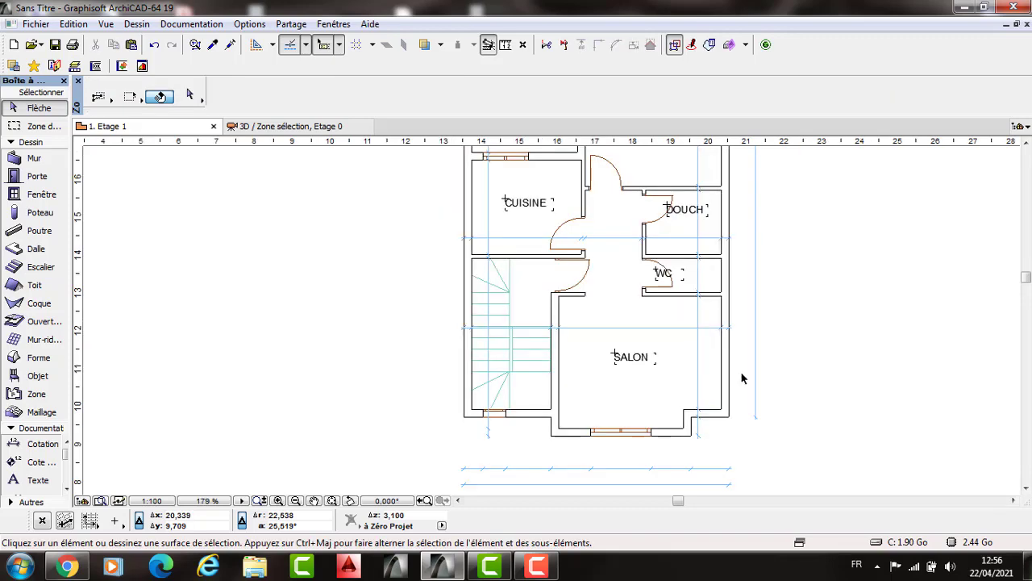
pyautogui.hotkey('ctrl', 'a')
pyautogui.scroll(-3, 575, 456)
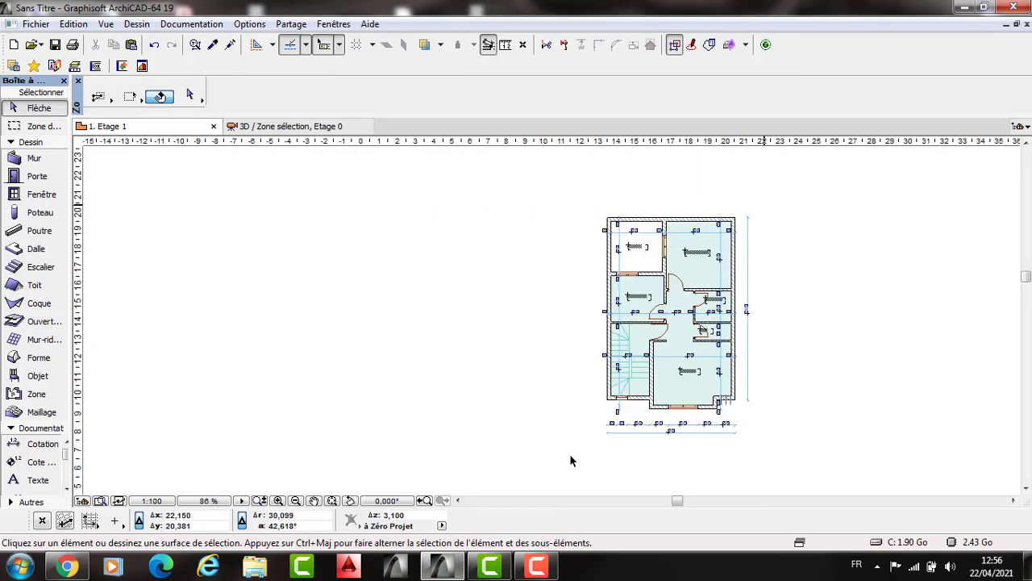
pyautogui.hotkey('ctrl', 'a')
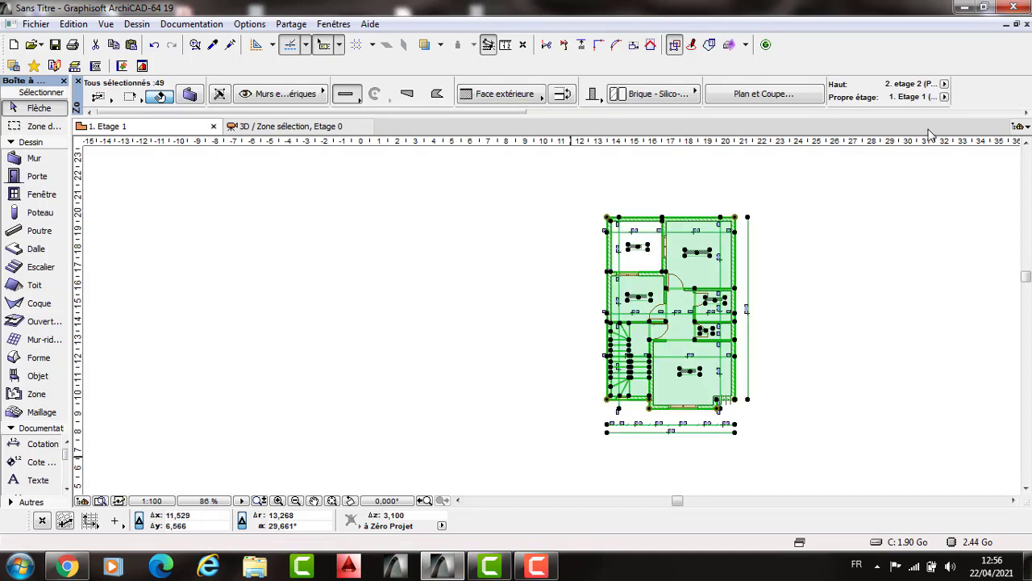
pyautogui.click(1020, 128)
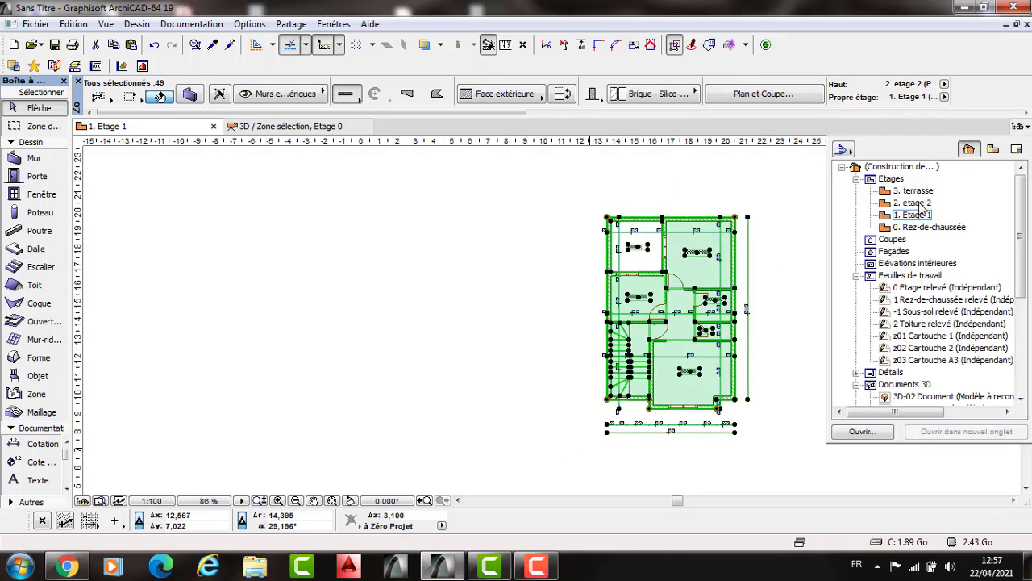
pyautogui.press('Up')
pyautogui.press('Return')
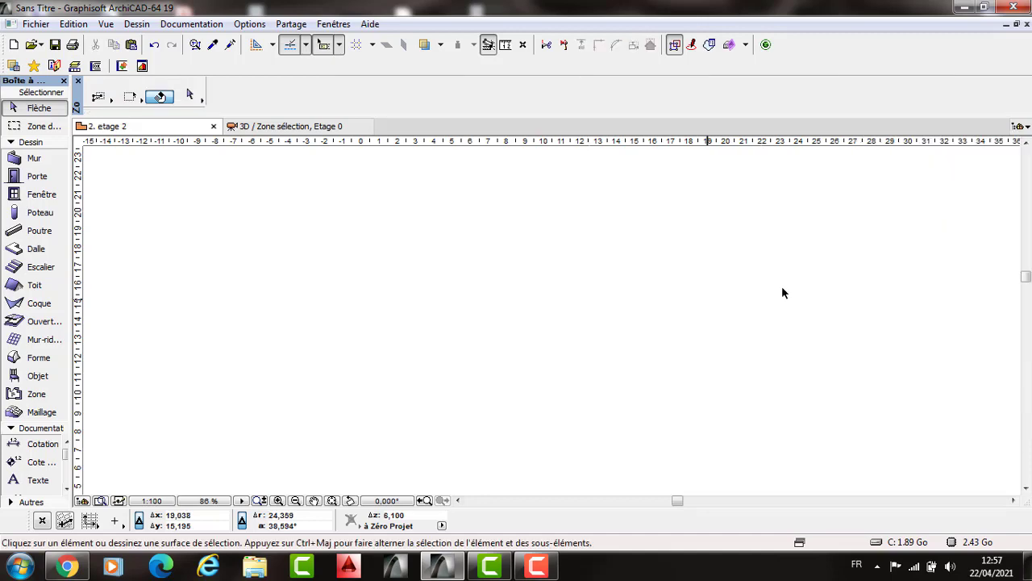
pyautogui.hotkey('ctrl', 'v')
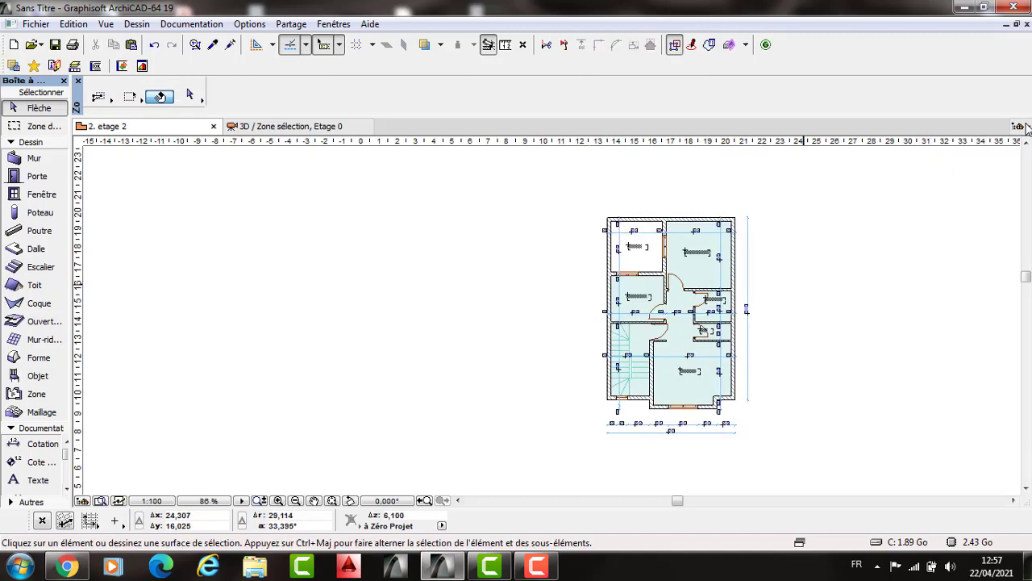
# Step: Paste the copied floor elements at the same location on storey 3. terrasse
pyautogui.click(1020, 126)
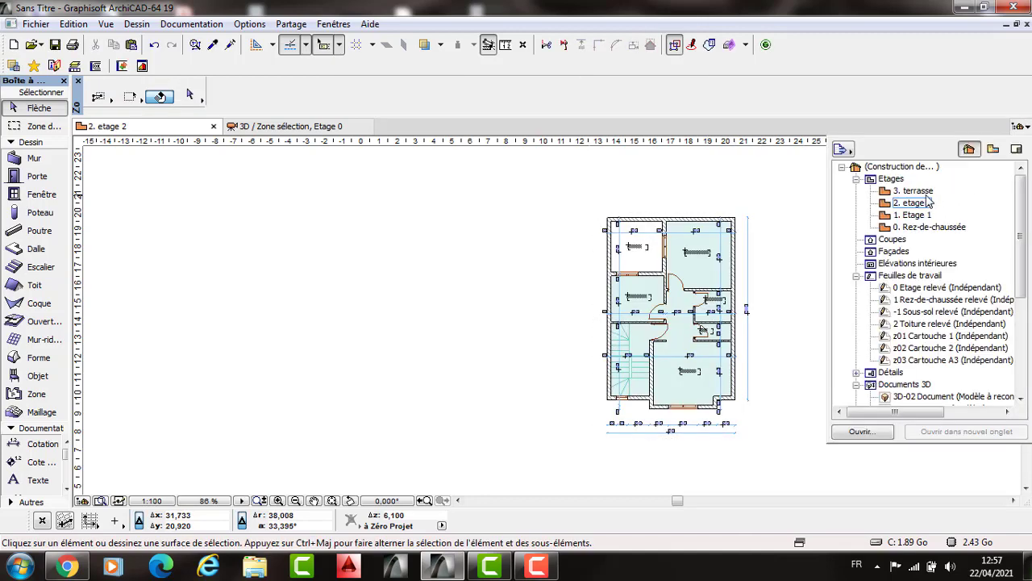
pyautogui.doubleClick(927, 193)
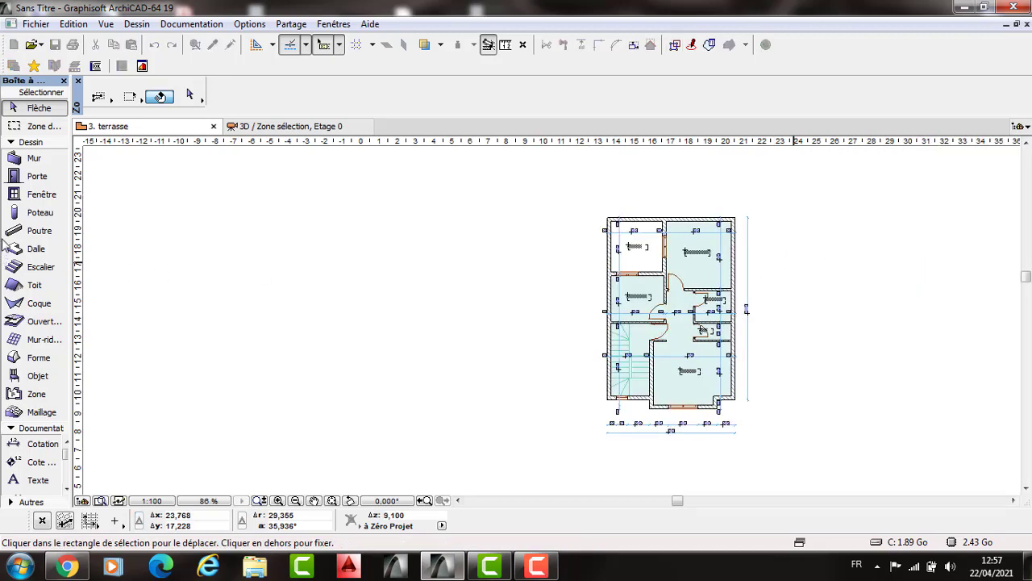
pyautogui.hotkey('ctrl', 'v')
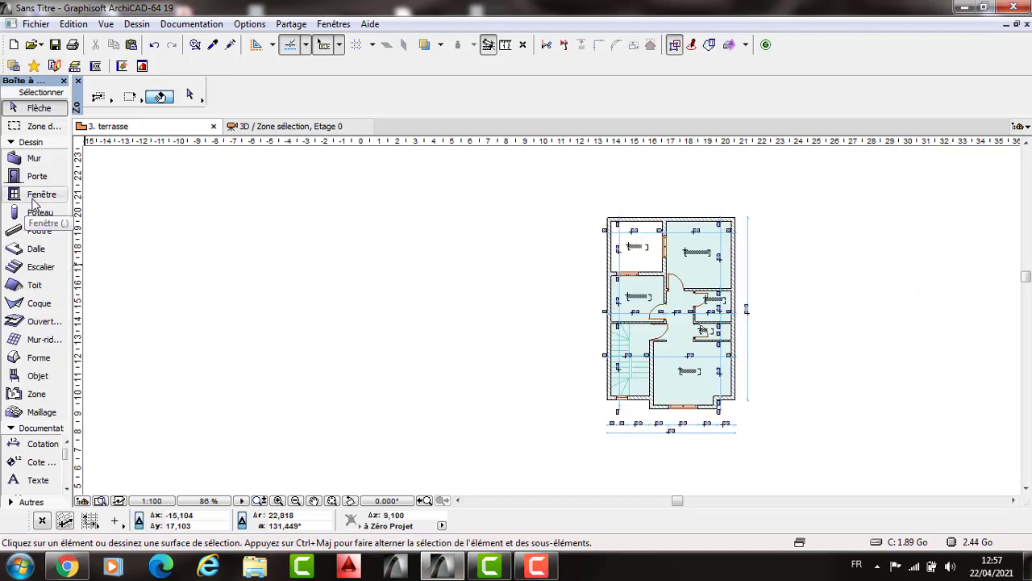
# Step: Delete all windows on the terrasse storey except the stairwell window
pyautogui.click(32, 198)
pyautogui.hotkey('ctrl', 'a')
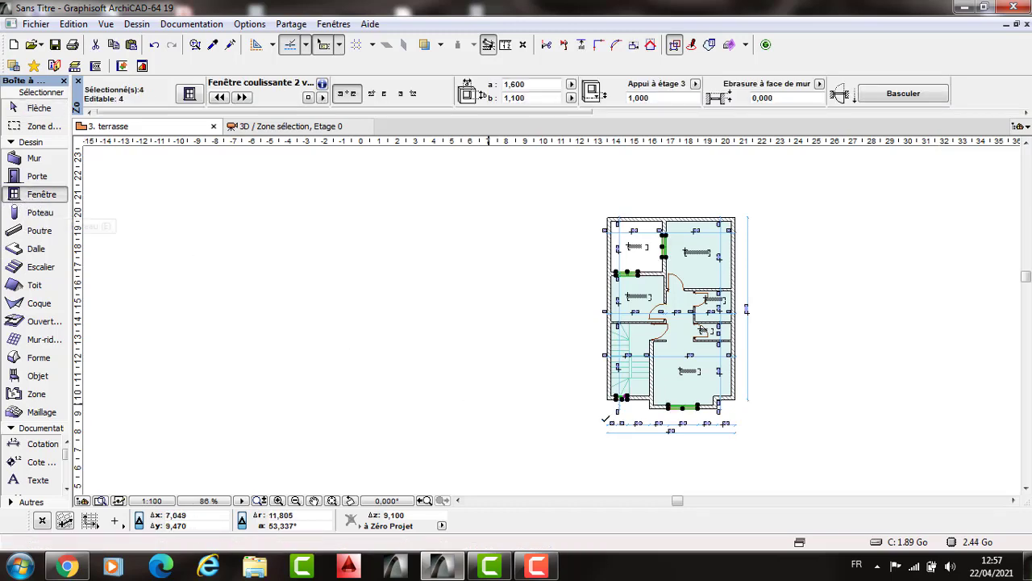
pyautogui.scroll(5, 669, 355)
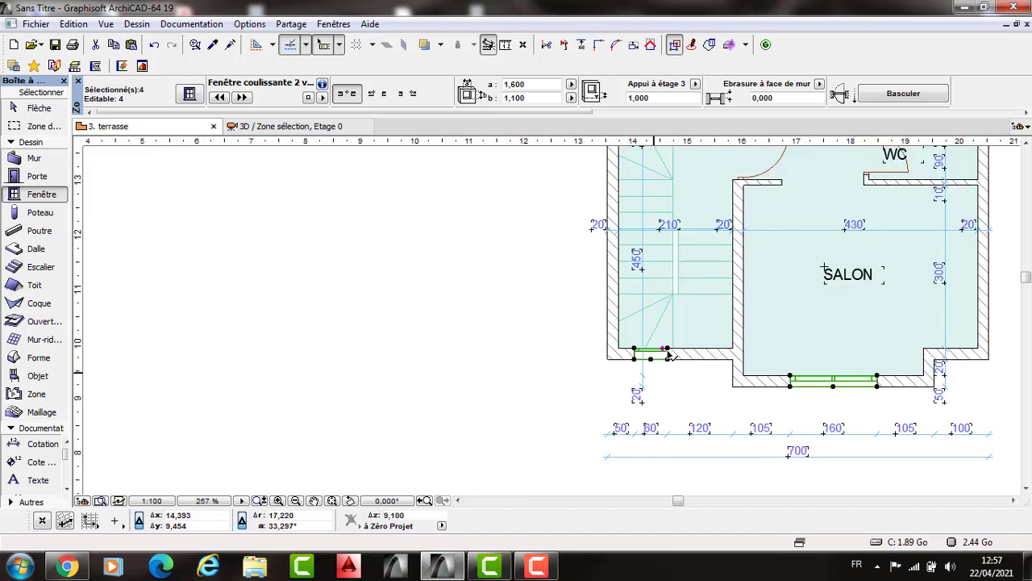
pyautogui.press('Delete')
# Step: Delete all doors and door openings on the terrasse storey except the stairwell entrance door
pyautogui.click(37, 175)
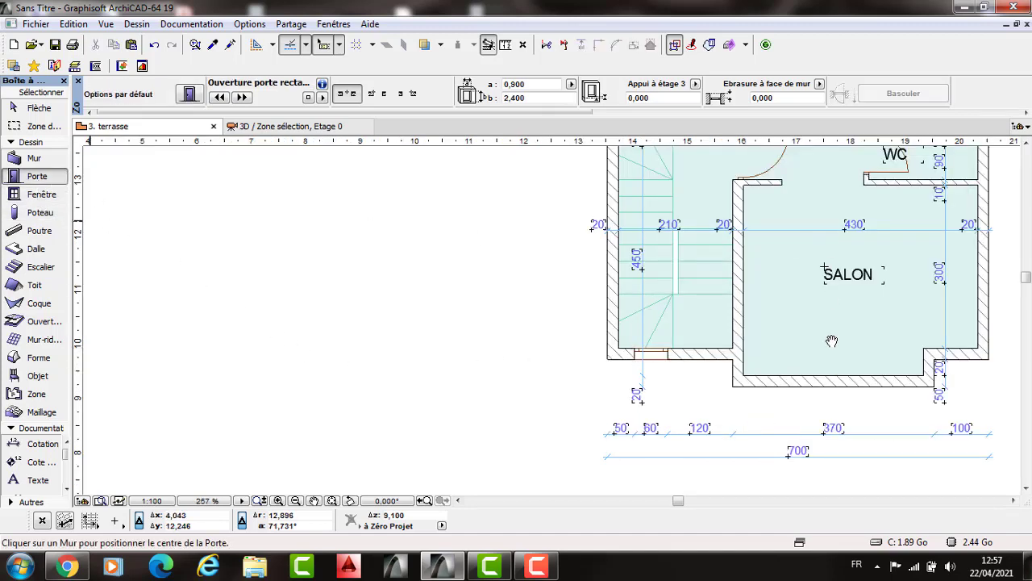
pyautogui.hotkey('ctrl', 'a')
pyautogui.keyDown('shift'); pyautogui.scroll(3, 742, 294); pyautogui.keyUp('shift')
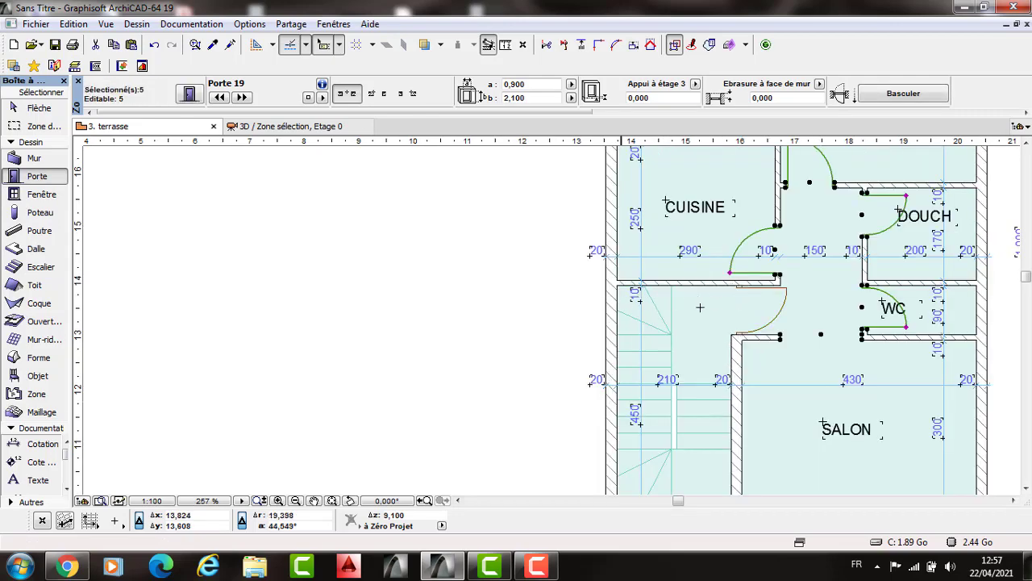
pyautogui.press('Delete')
# Step: Delete all dimensions and room-name texts on the terrasse storey
pyautogui.scroll(-2, 752, 354)
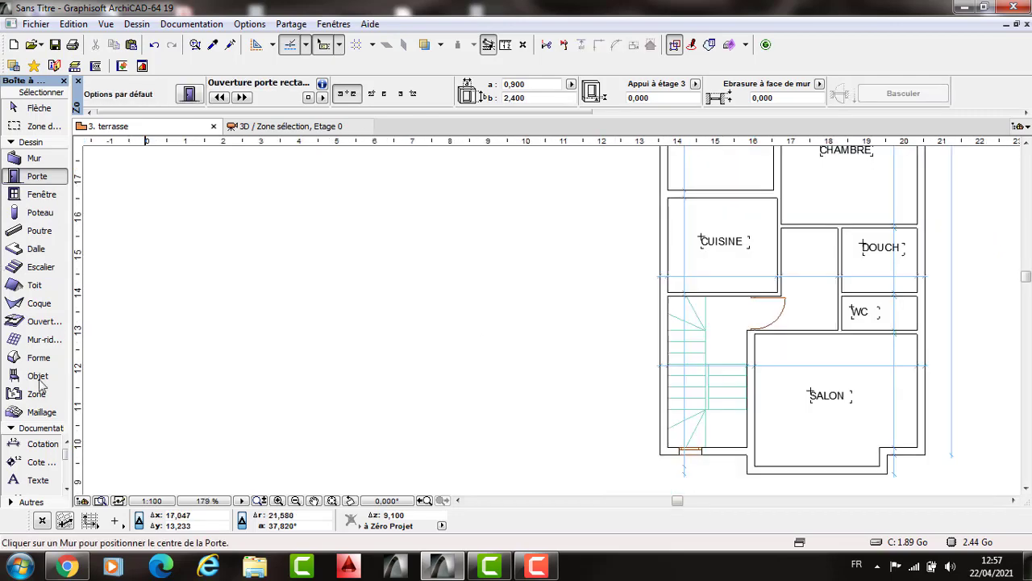
pyautogui.click(40, 444)
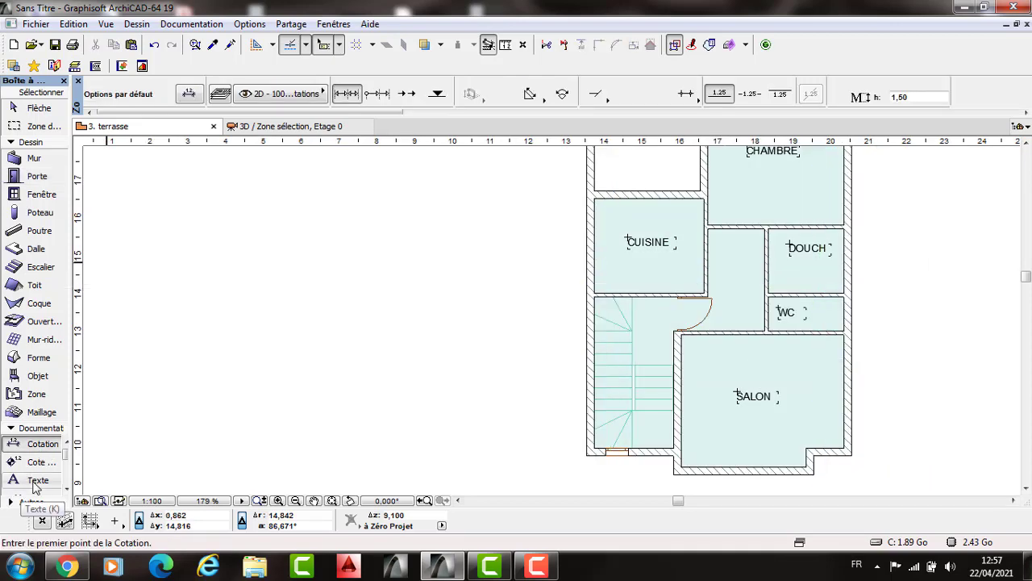
pyautogui.click(37, 481)
pyautogui.press('Delete')
pyautogui.press('Escape')
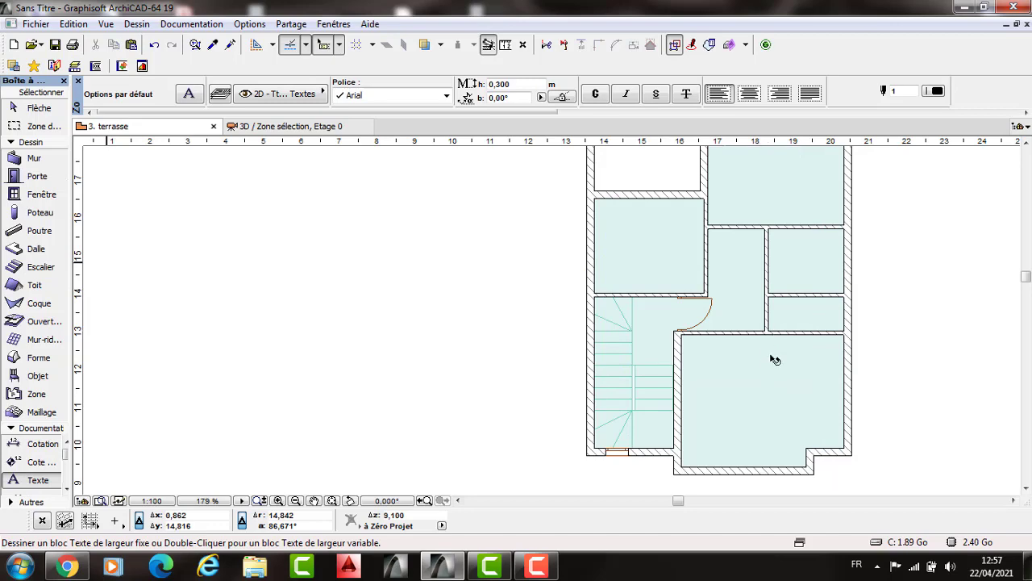
# Step: Delete the terrasse's floor slab and interior partitions, keeping the perimeter walls and the walls around the stairwell
pyautogui.click(754, 338)
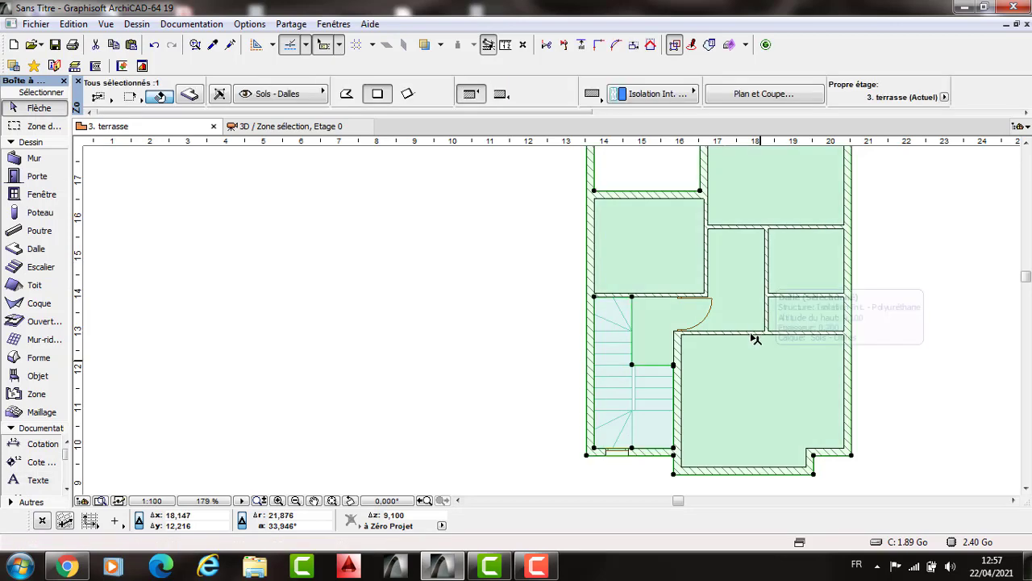
pyautogui.press('Delete')
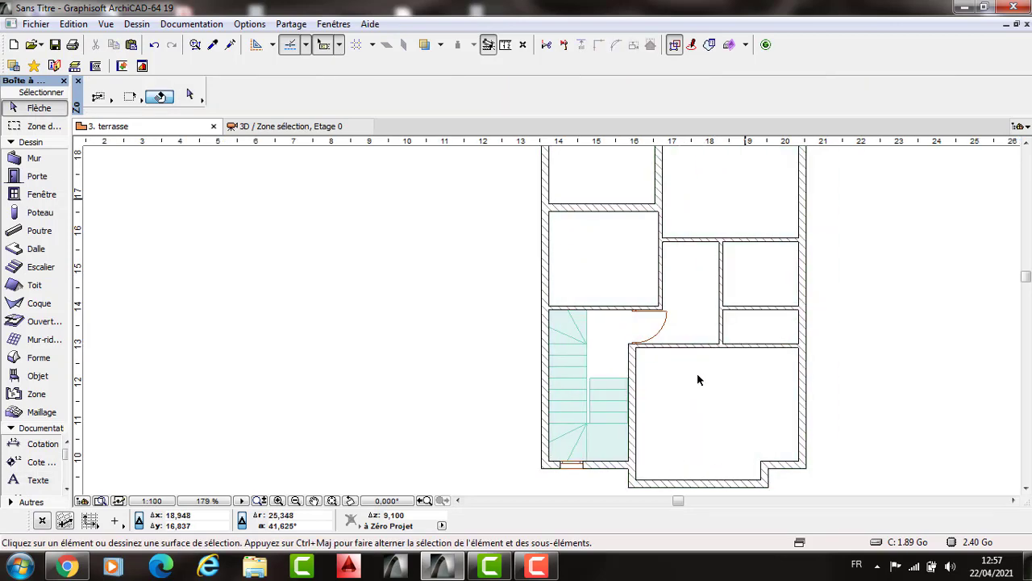
pyautogui.click(678, 239)
pyautogui.press('Delete')
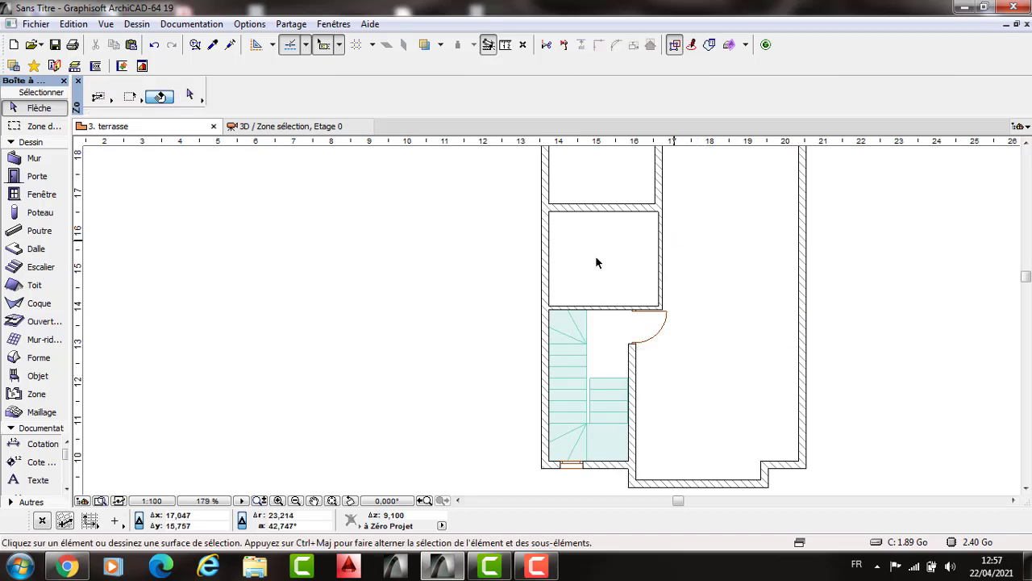
pyautogui.click(655, 328)
pyautogui.press('Delete')
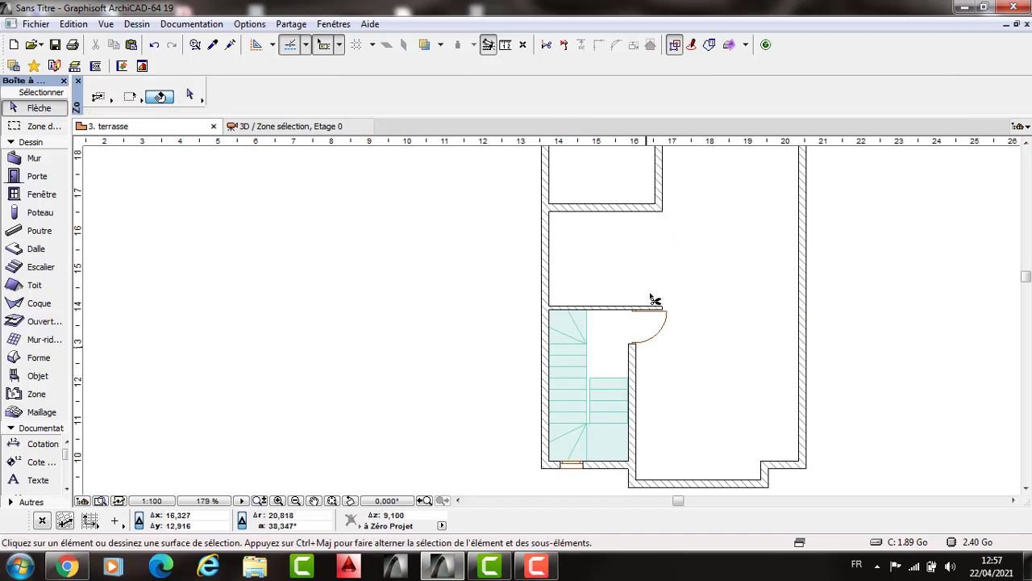
# Step: Trim the stairwell partition's overhanging end to the stairwell wall and delete the outer walls around the open courtyard
pyautogui.scroll(3, 641, 291)
pyautogui.scroll(-3, 675, 292)
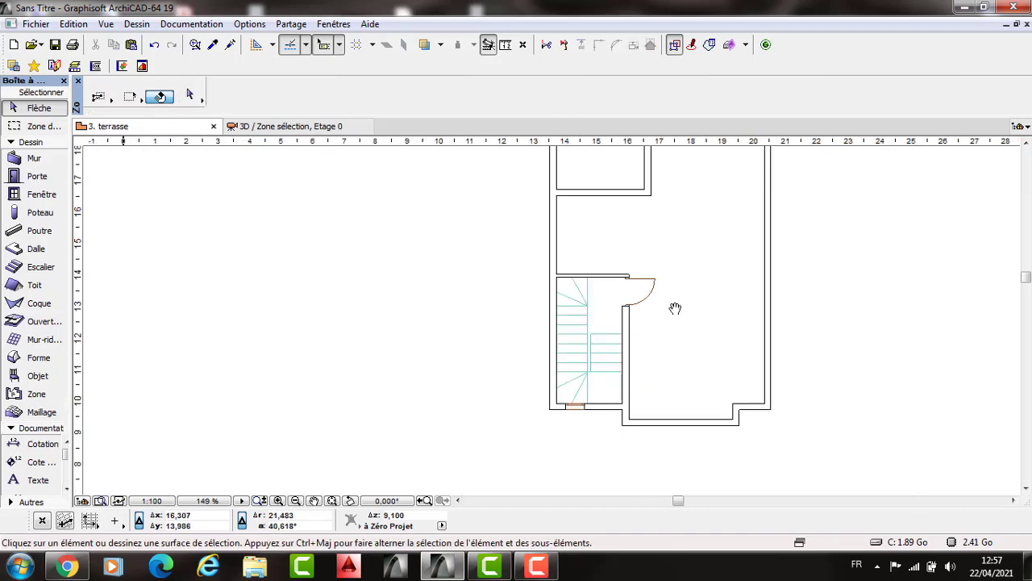
pyautogui.scroll(-2, 626, 206)
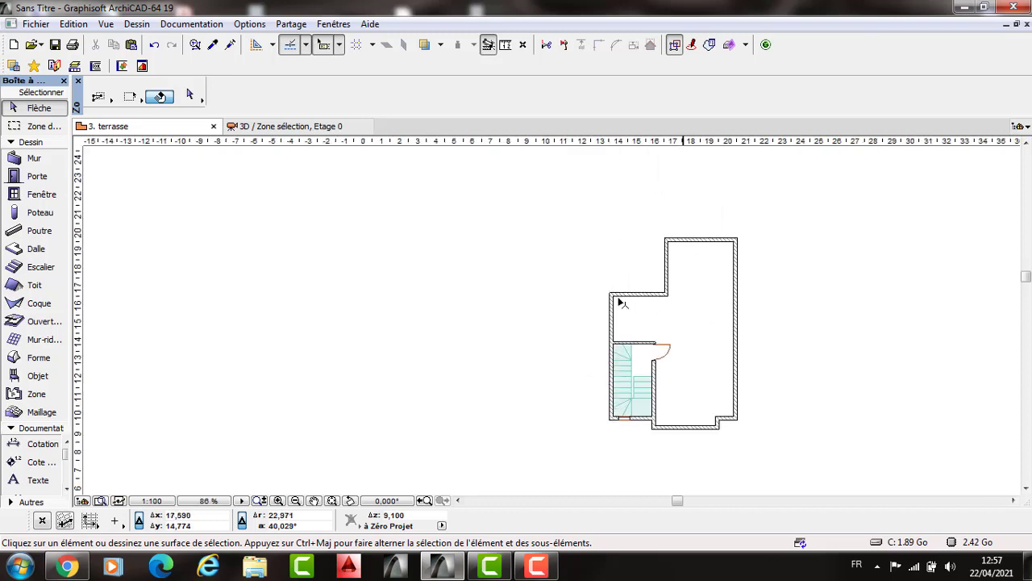
# Step: Split the long exterior wall beside the stairs at the kitchen-side face of the stairwell partition
pyautogui.scroll(2, 605, 355)
pyautogui.click(618, 293)
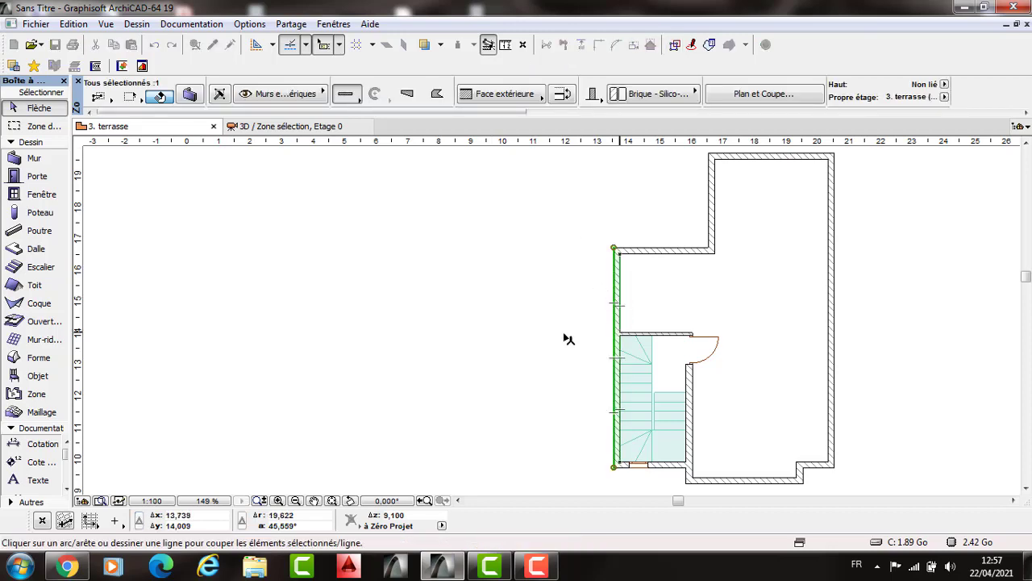
pyautogui.click(613, 333)
pyautogui.scroll(3, 594, 334)
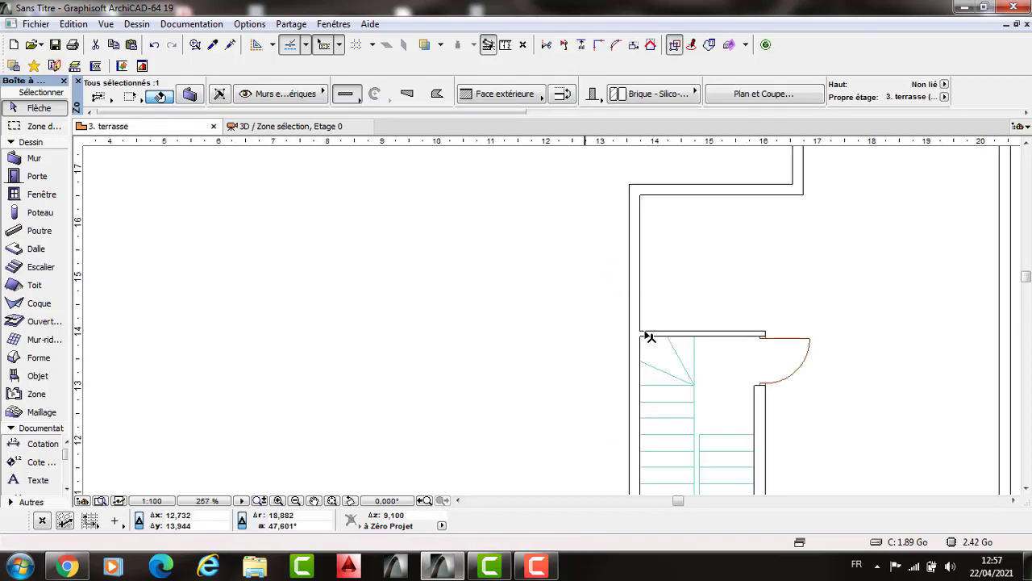
pyautogui.click(574, 244)
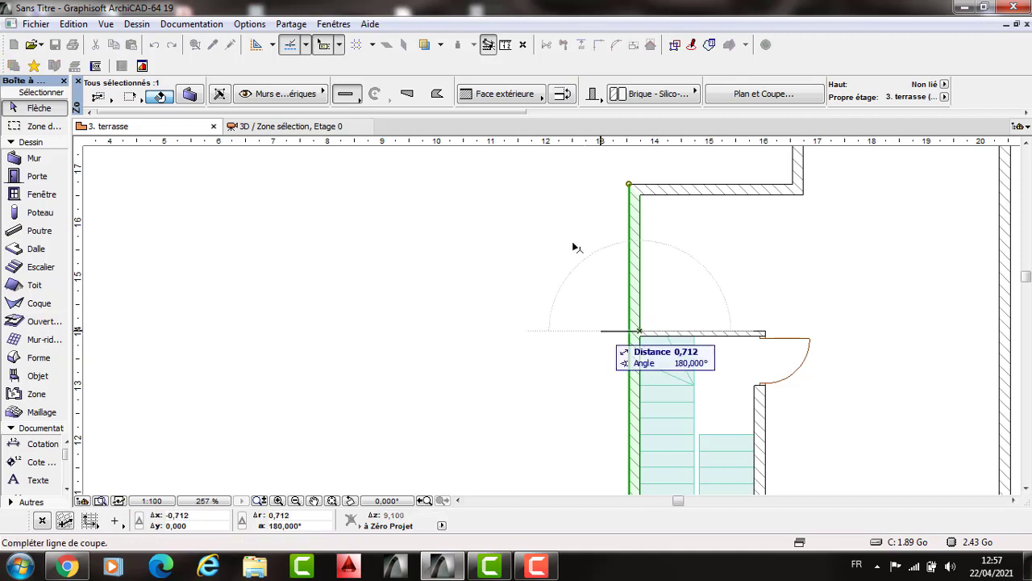
pyautogui.scroll(-2, 622, 355)
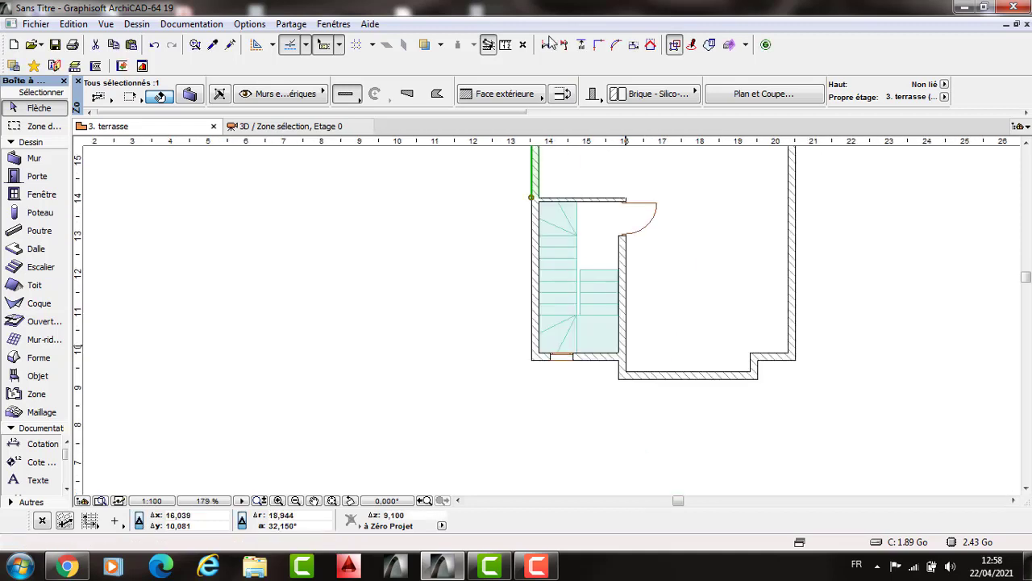
# Step: Split the wall between stairwell and salon at the outer face of the stairwell's front wall
pyautogui.click(619, 367)
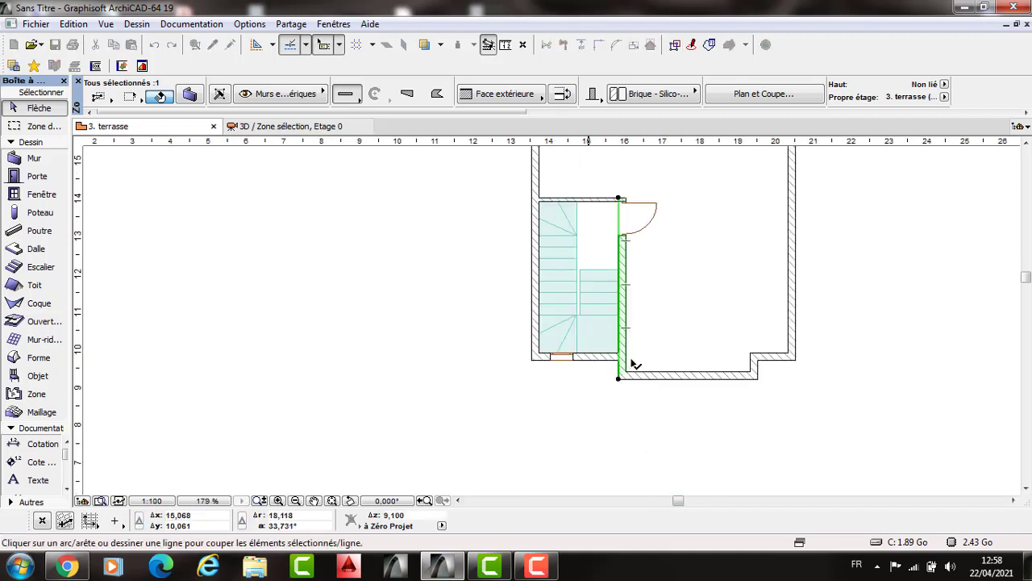
pyautogui.scroll(3, 597, 363)
pyautogui.click(633, 360)
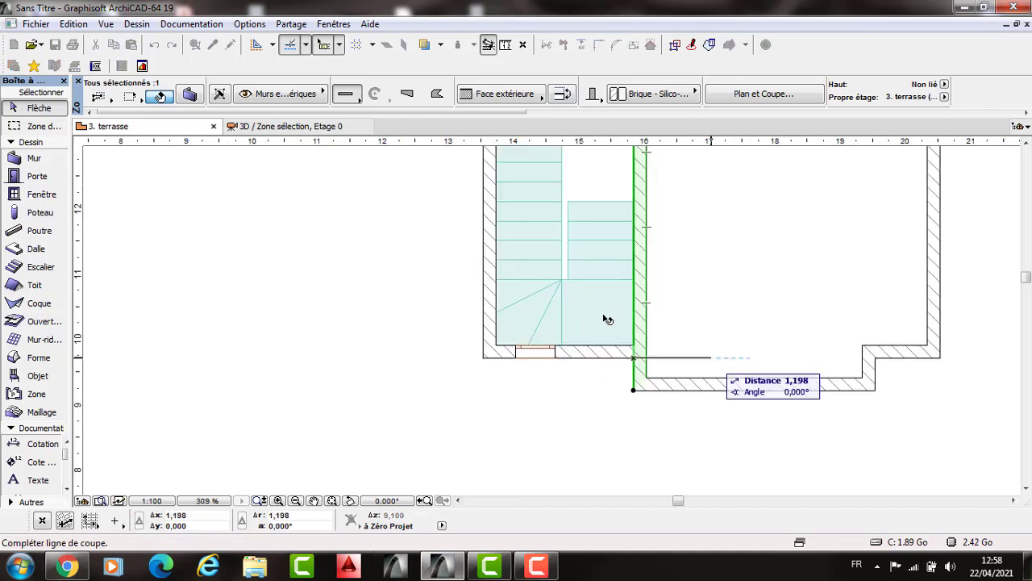
pyautogui.click(606, 359)
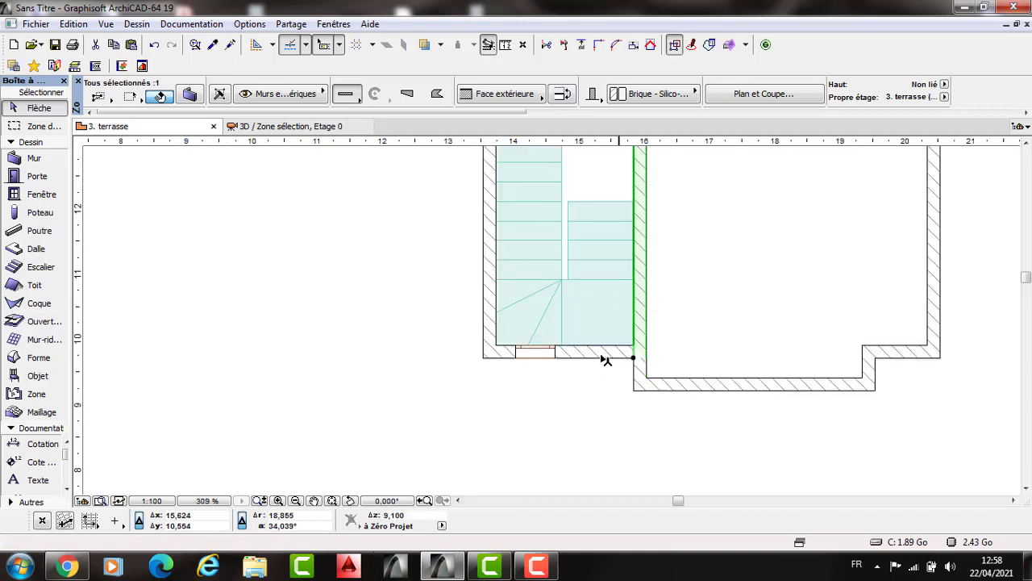
# Step: Select the four walls enclosing the stairwell and set their height to 2.4 m
pyautogui.click(492, 282)
pyautogui.moveTo(543, 201); pyautogui.dragTo(560, 329, button='middle')
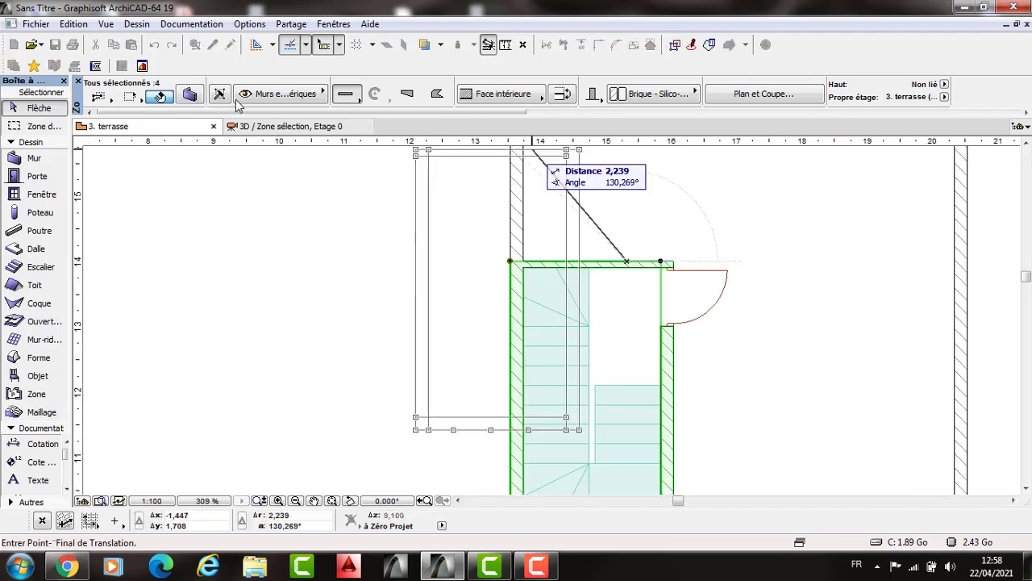
pyautogui.press('Escape')
pyautogui.hotkey('ctrl', 't')
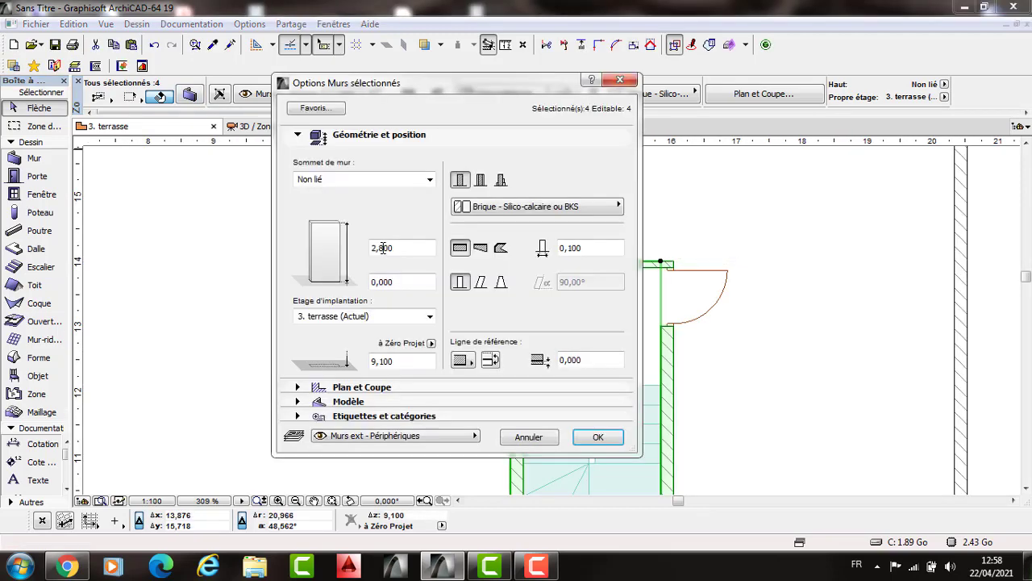
pyautogui.click(381, 248)
pyautogui.hotkey('shift', 'End')
pyautogui.write('4')
pyautogui.press('Return')
pyautogui.scroll(-2, 581, 384)
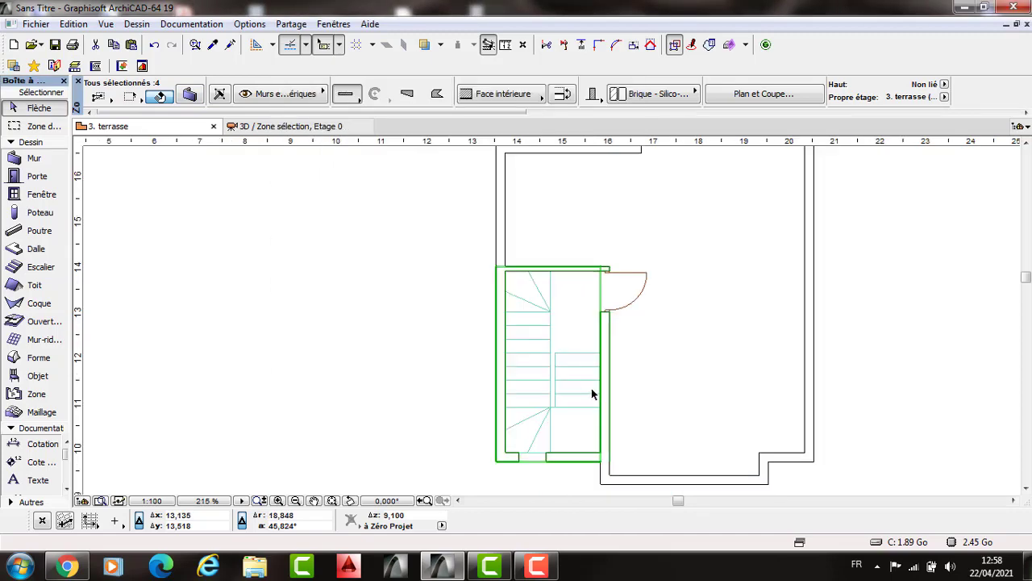
# Step: Select all terrasse walls except the four around the stairwell and set their height to 1.2 m as a parapet
pyautogui.scroll(-2, 589, 388)
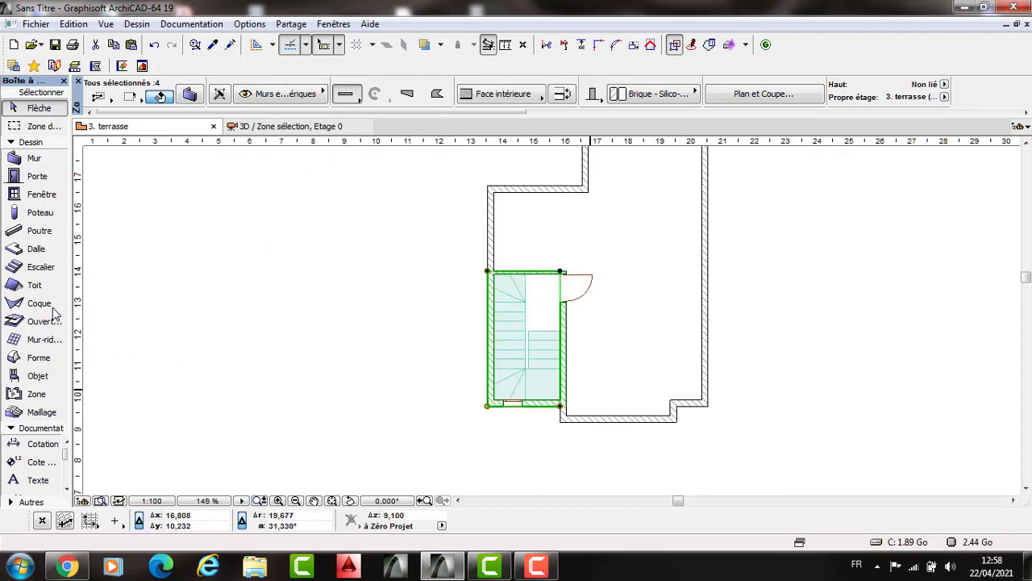
pyautogui.hotkey('ctrl', 'a')
pyautogui.click(284, 325)
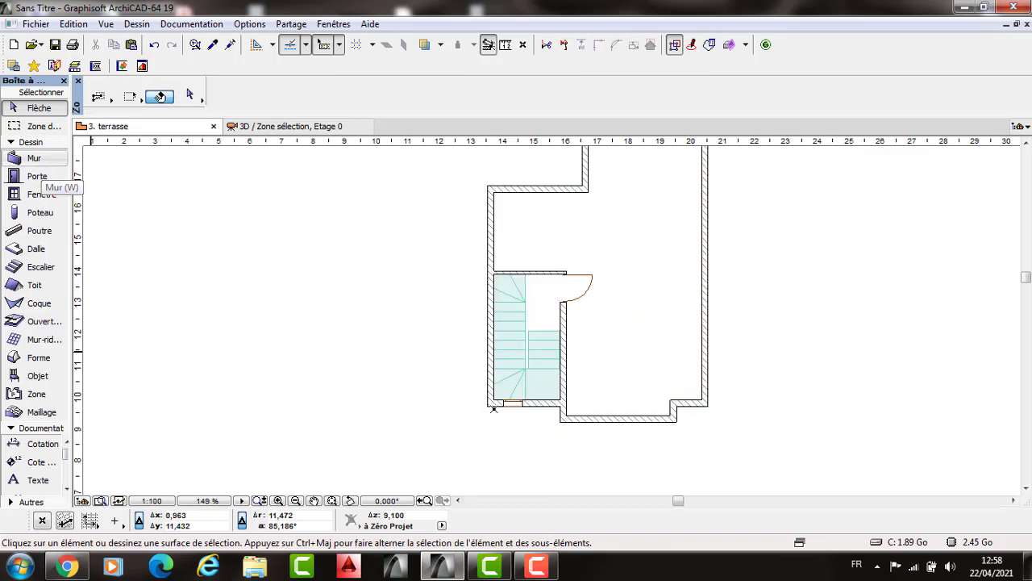
pyautogui.hotkey('ctrl', 'a')
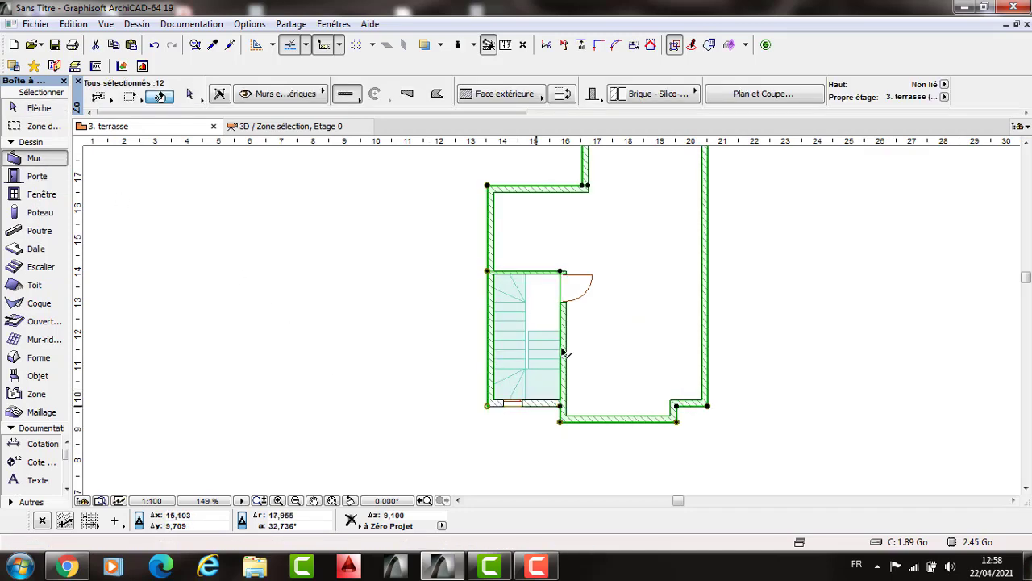
pyautogui.keyDown('shift'); pyautogui.click(535, 277); pyautogui.keyUp('shift')
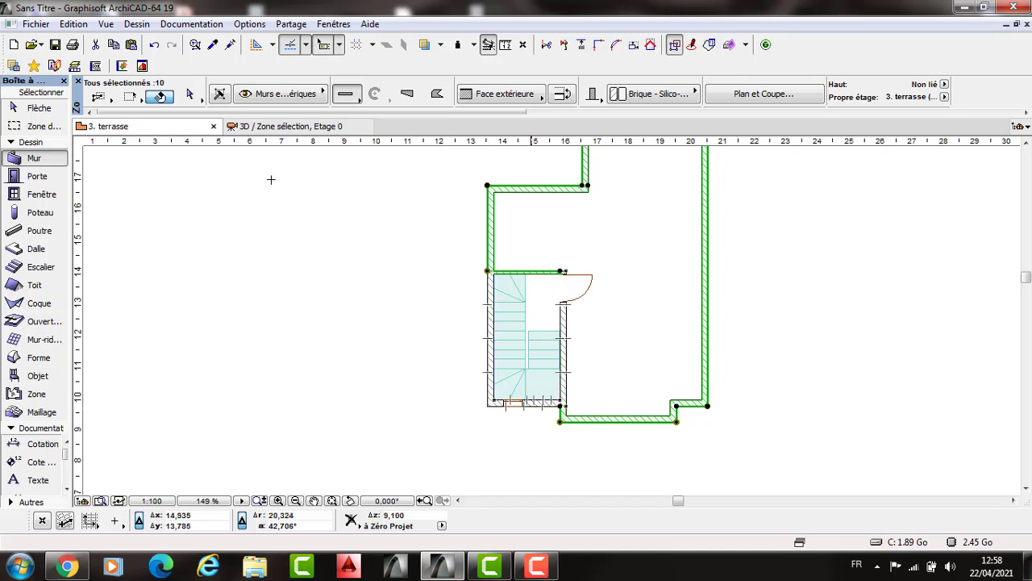
pyautogui.click(190, 94)
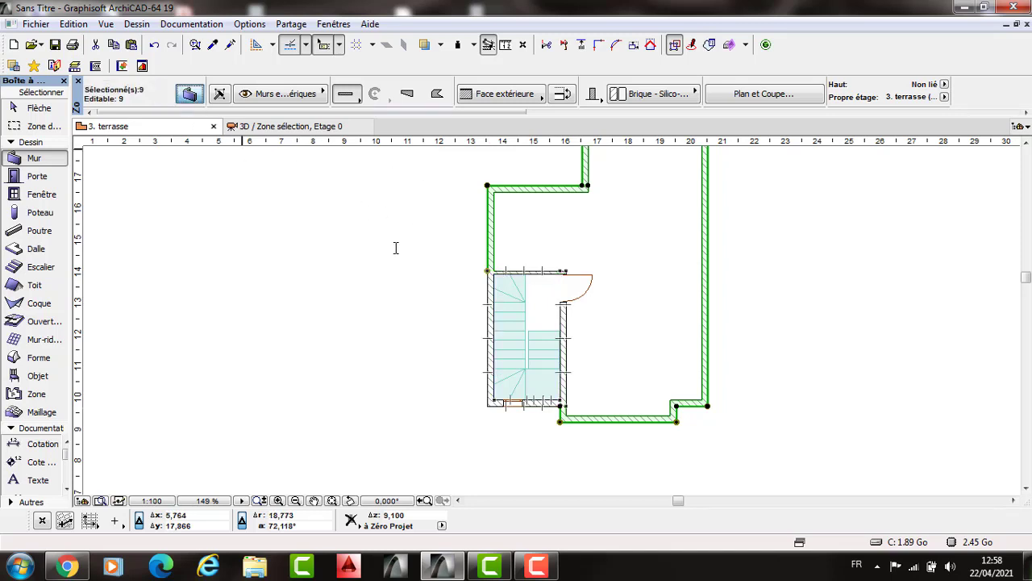
pyautogui.write('1')
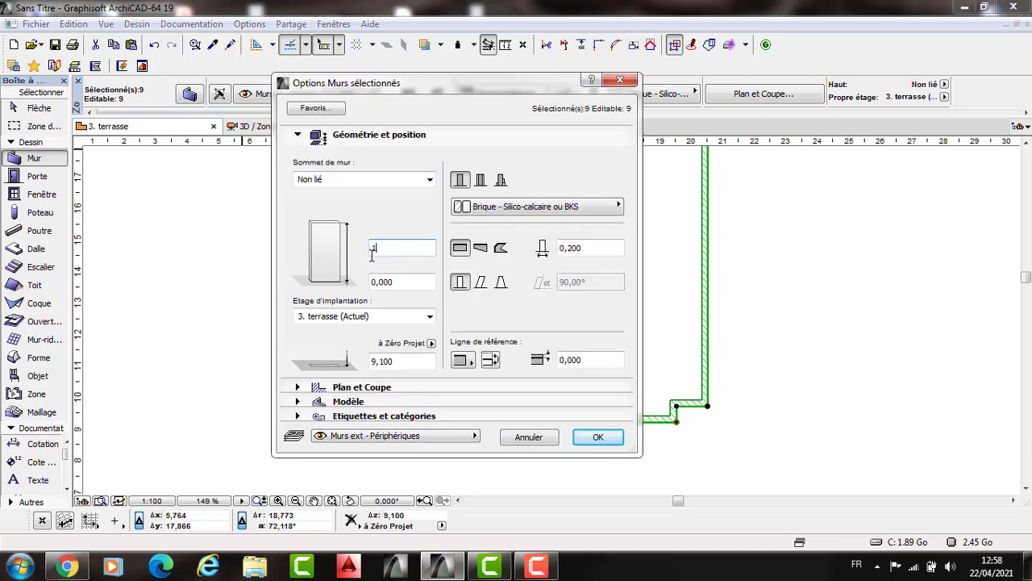
pyautogui.write(',2')
pyautogui.press('Return')
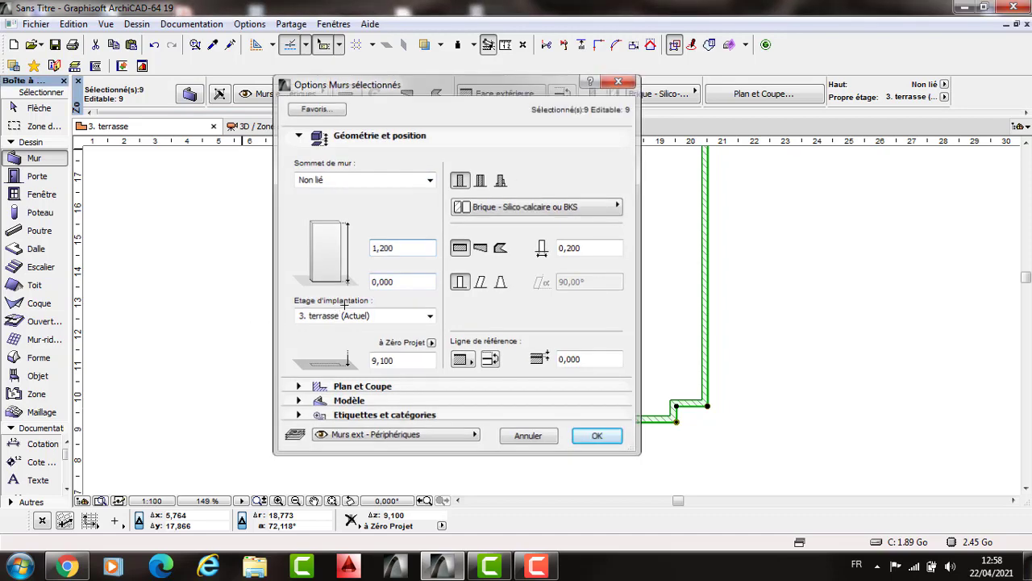
pyautogui.press('Escape')
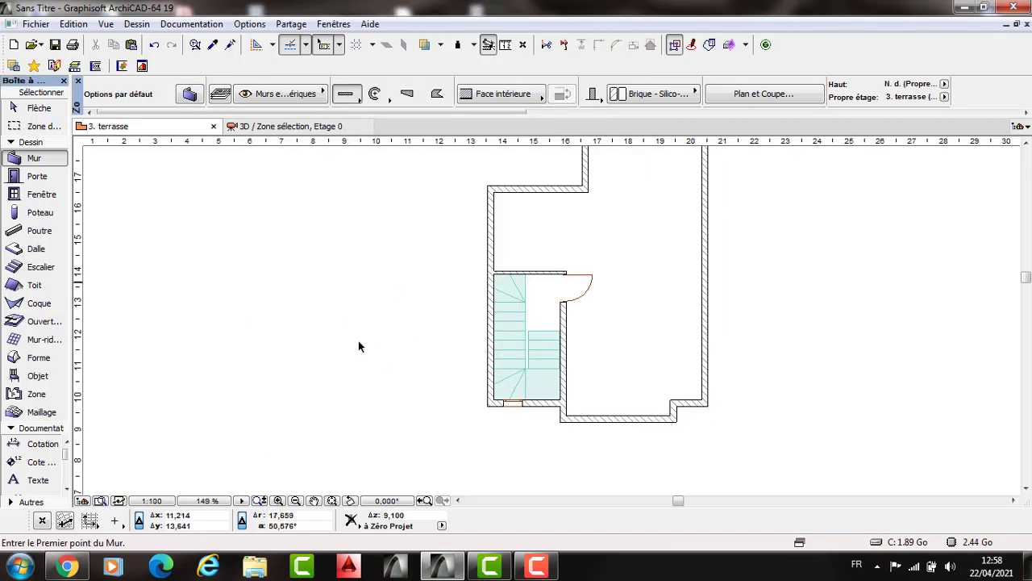
# Step: Examine the stacked storeys, the stairwell and the terrace parapet from several sides in the 3D view
pyautogui.keyDown('shift'); pyautogui.scroll(3, 368, 339); pyautogui.keyUp('shift')
pyautogui.press('F3')
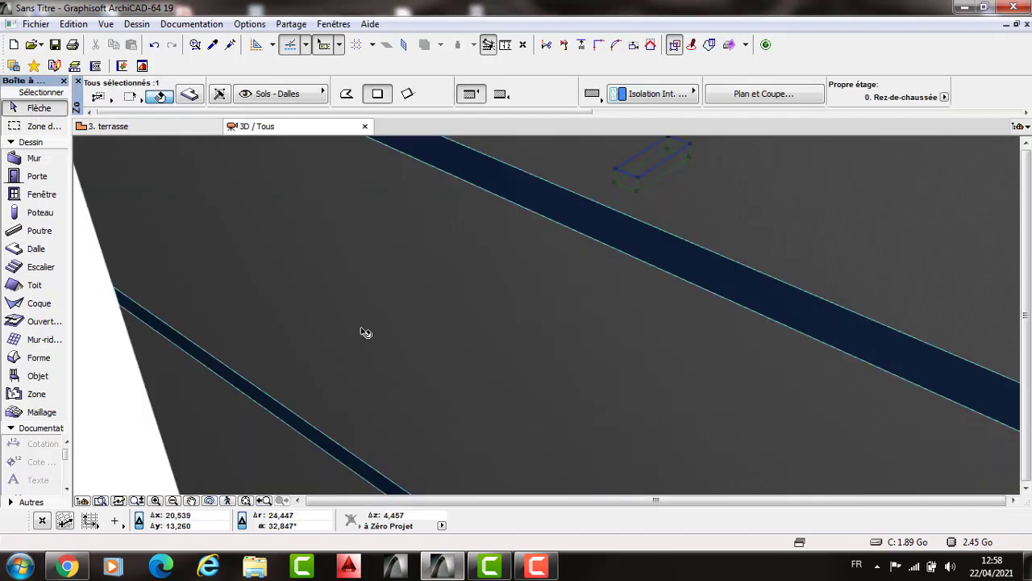
pyautogui.scroll(-3, 397, 344)
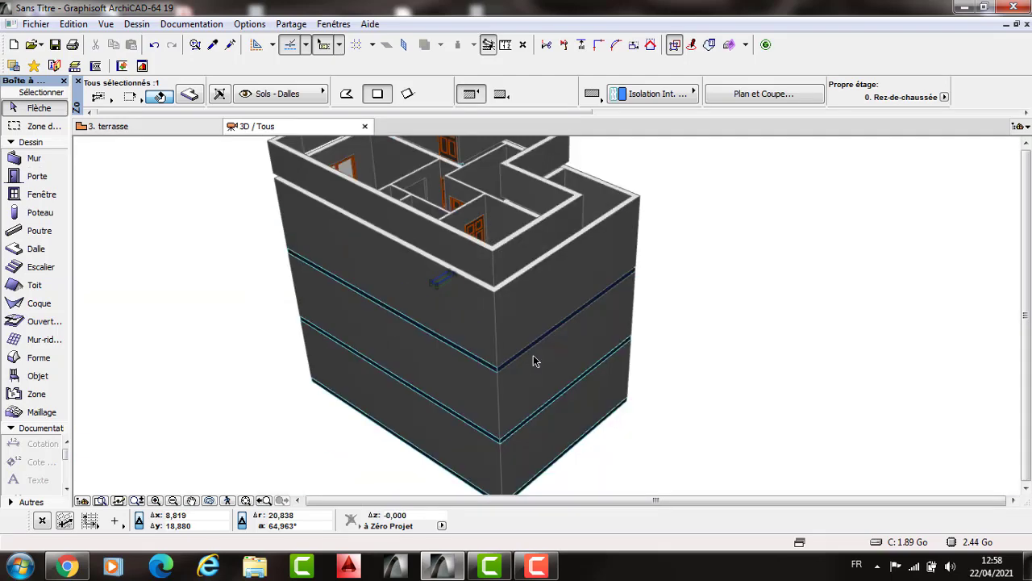
pyautogui.keyDown('shift'); pyautogui.moveTo(484, 343); pyautogui.dragTo(375, 300, button='middle'); pyautogui.keyUp('shift')
pyautogui.keyDown('shift'); pyautogui.moveTo(427, 322); pyautogui.dragTo(404, 321, button='middle'); pyautogui.keyUp('shift')
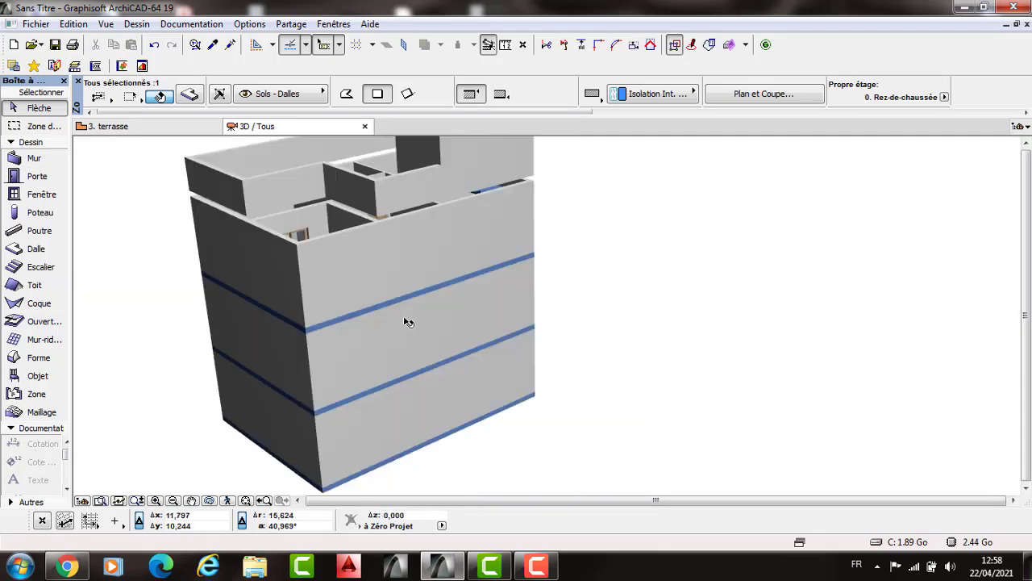
pyautogui.keyDown('shift'); pyautogui.moveTo(486, 363); pyautogui.dragTo(486, 386, button='middle'); pyautogui.keyUp('shift')
# Step: Copy the floor slab from etage 2 to the same position on the terrasse storey
pyautogui.press('F2')
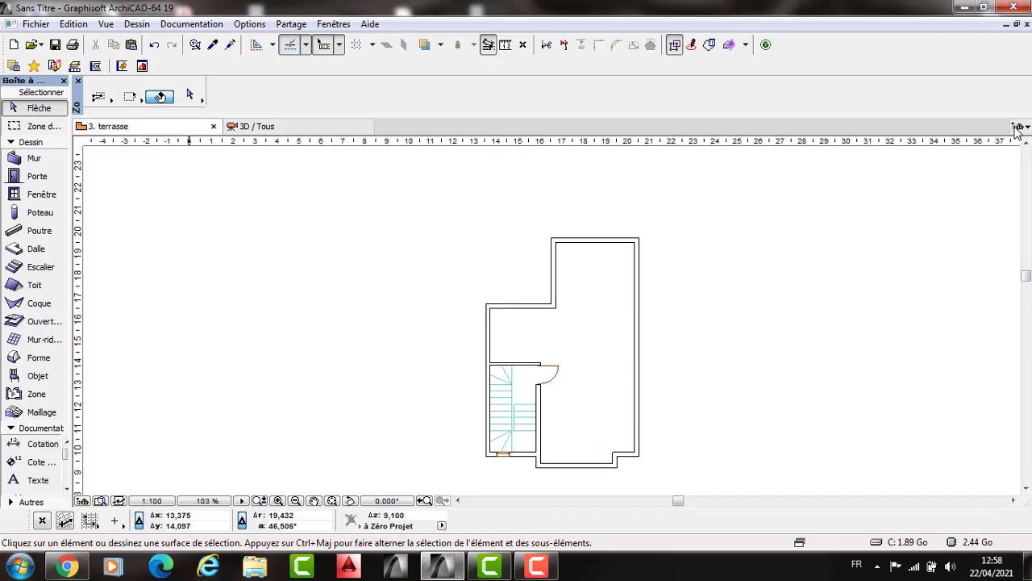
pyautogui.hotkey('ctrl', 'Down')
pyautogui.click(577, 306)
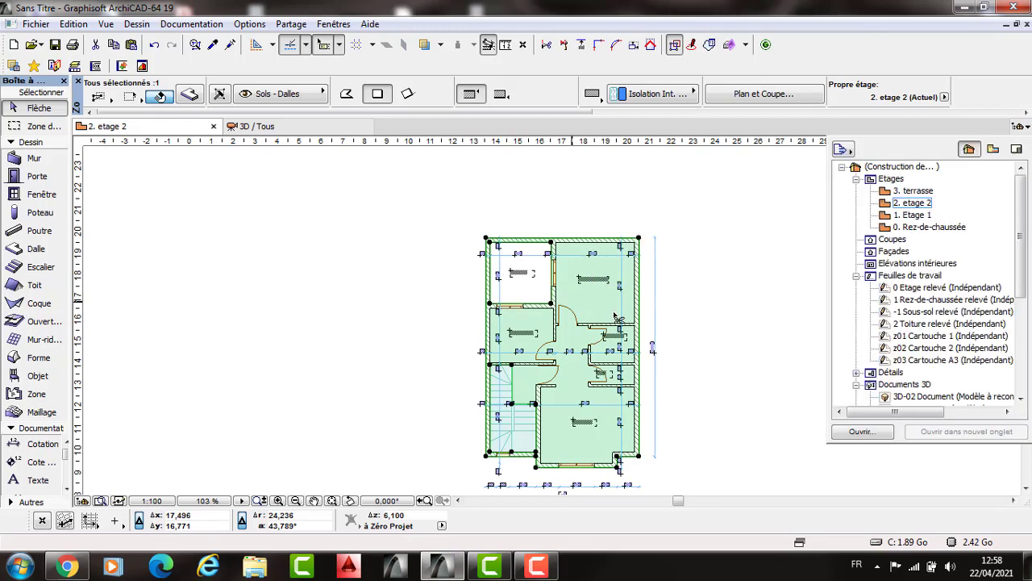
pyautogui.hotkey('ctrl', 'Up')
pyautogui.hotkey('ctrl', 'v')
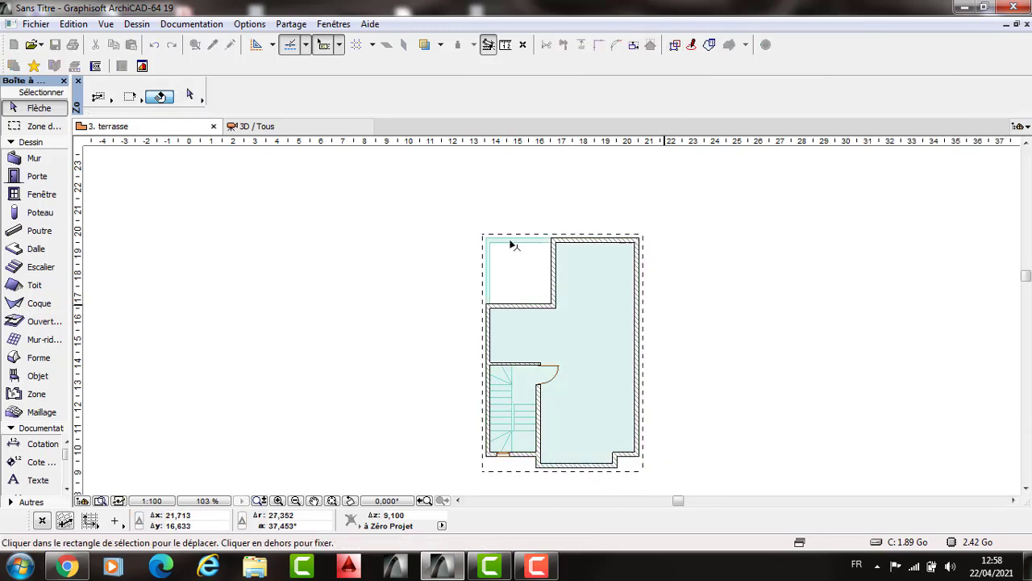
# Step: Cut the courtyard corner out of the terrasse slab, from its outer corner to the corner of the recessed walls
pyautogui.scroll(3, 498, 245)
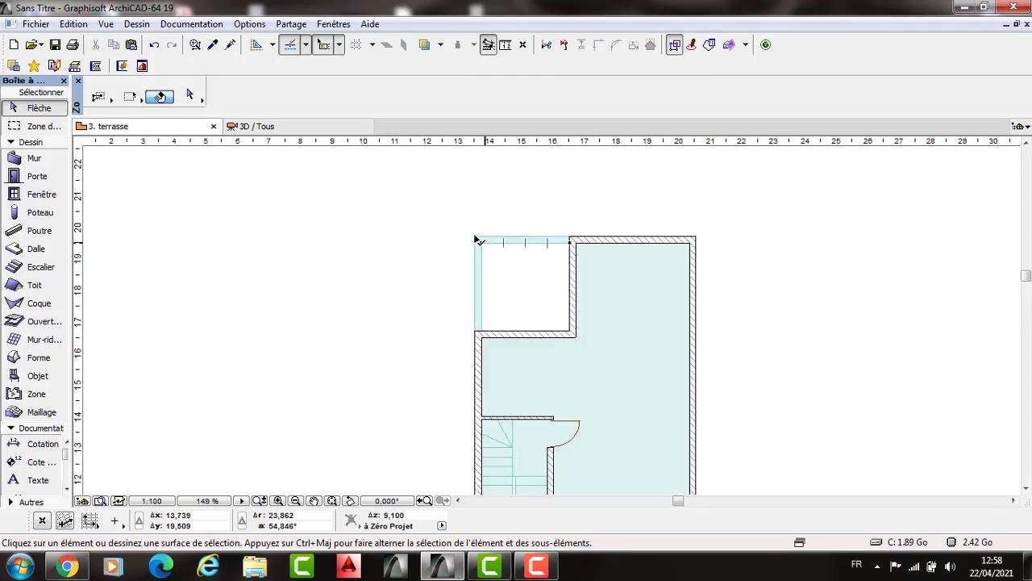
pyautogui.click(476, 239)
pyautogui.click(569, 329)
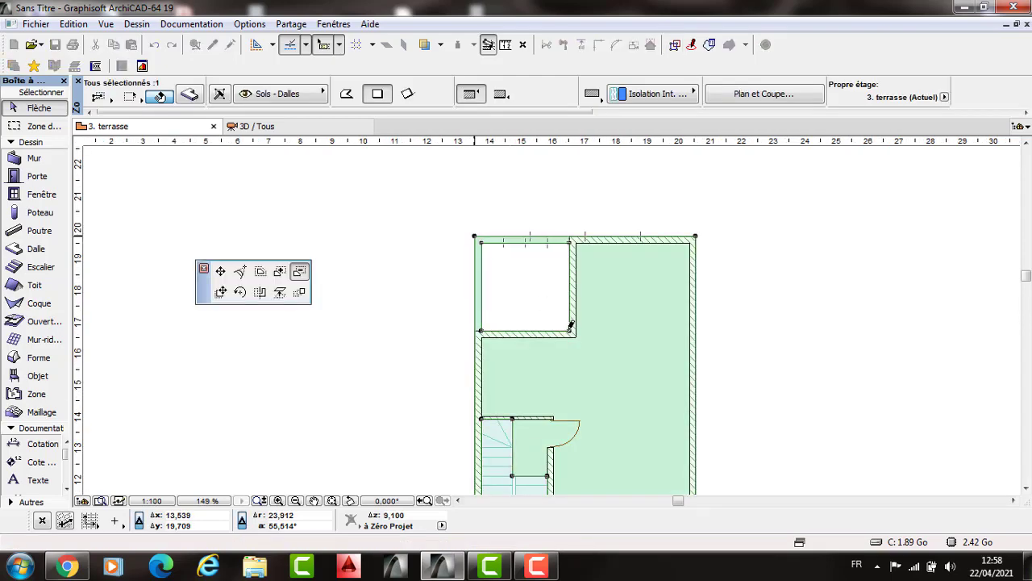
pyautogui.click(568, 325)
pyautogui.click(659, 312)
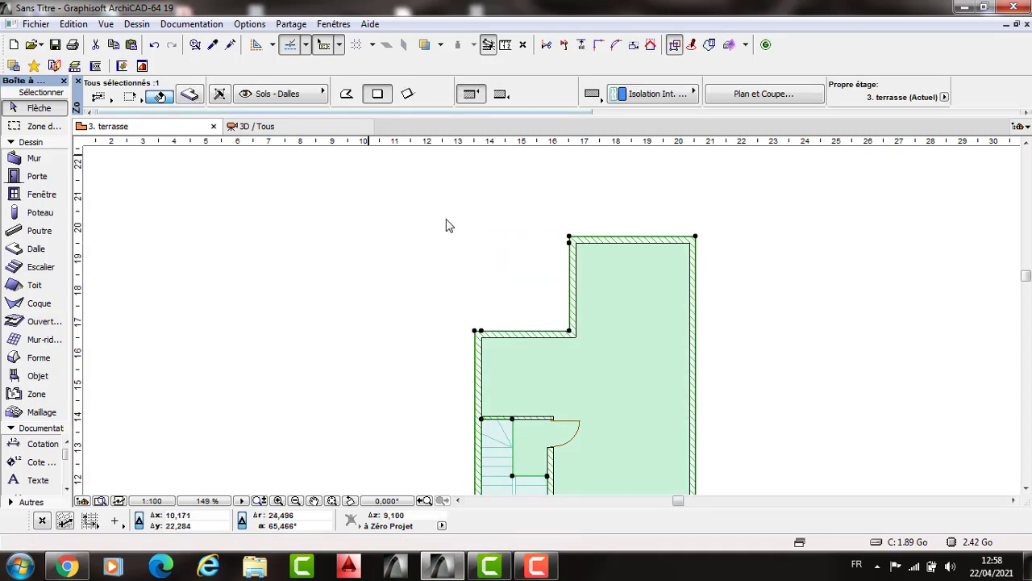
pyautogui.hotkey('ctrl', 't')
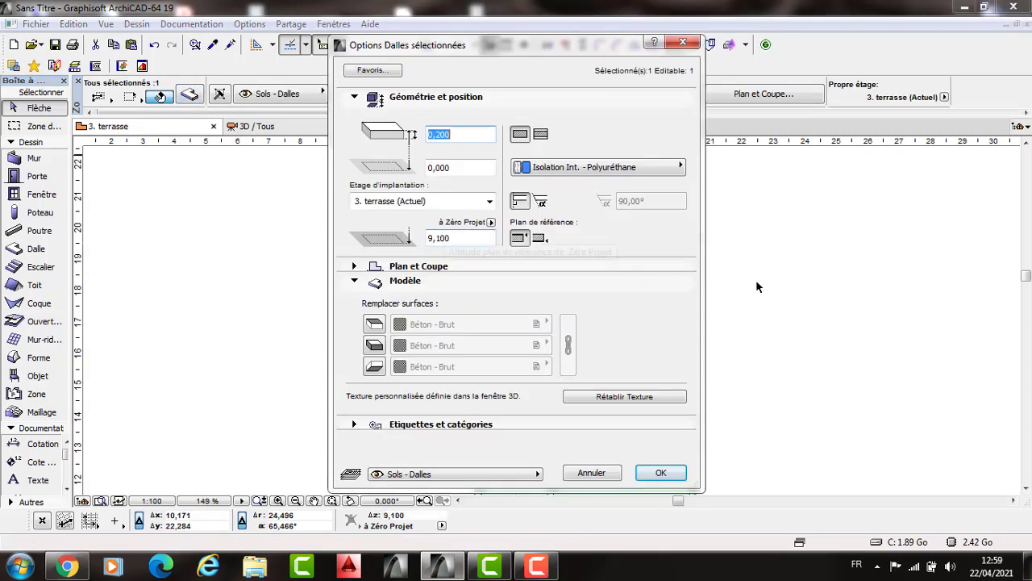
pyautogui.press('Escape')
pyautogui.press('Escape')
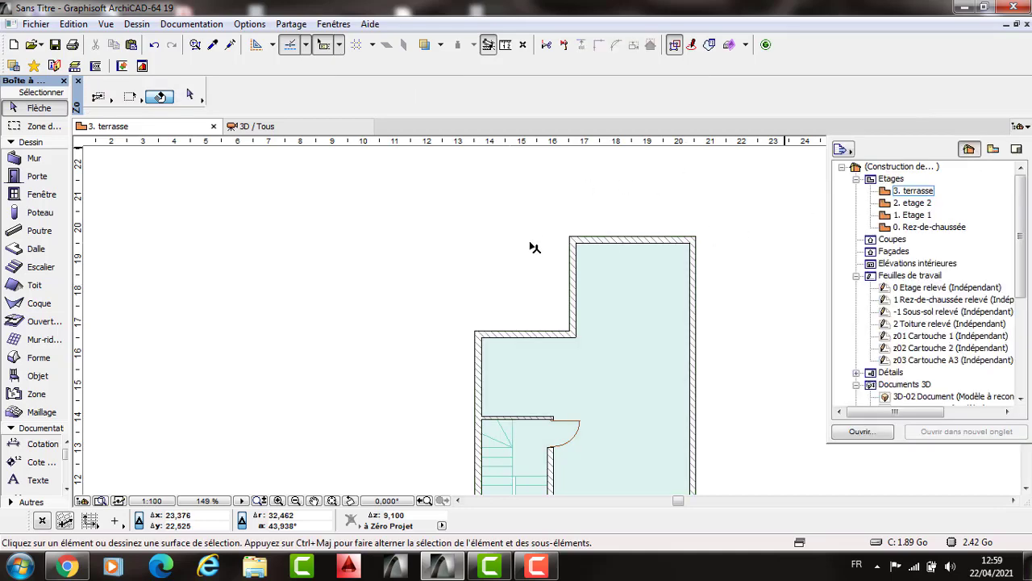
# Step: On etage 2, remove the two exterior walls around the courtyard and cut the courtyard corner out of the floor slab
pyautogui.hotkey('ctrl', 'Down')
pyautogui.hotkey('ctrl', 'a')
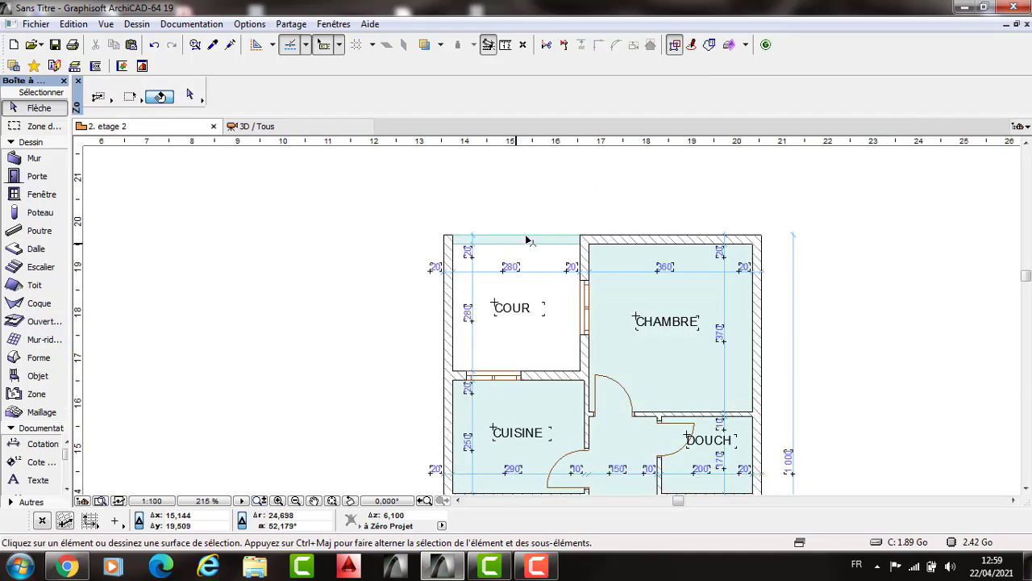
pyautogui.click(448, 240)
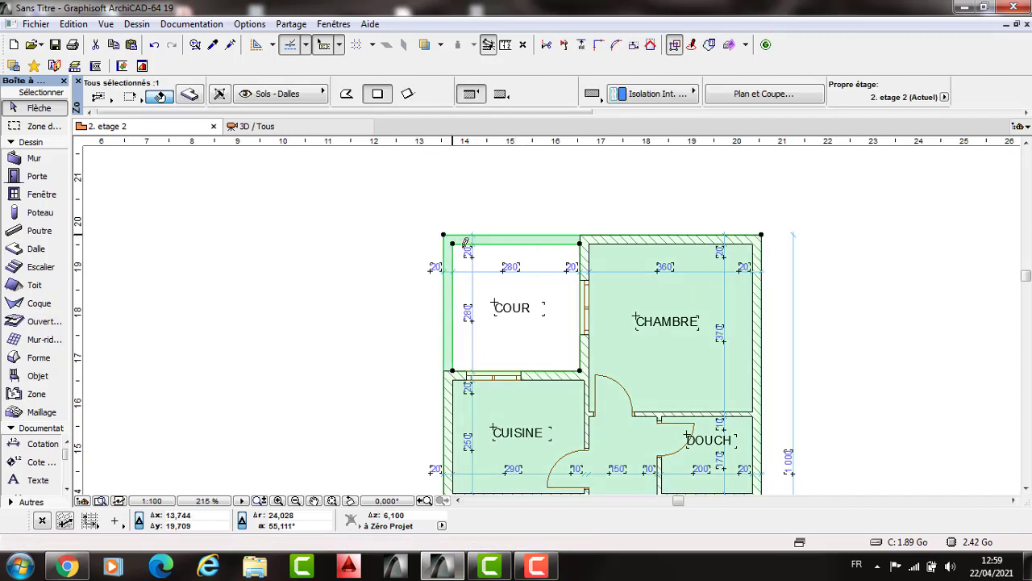
pyautogui.click(578, 363)
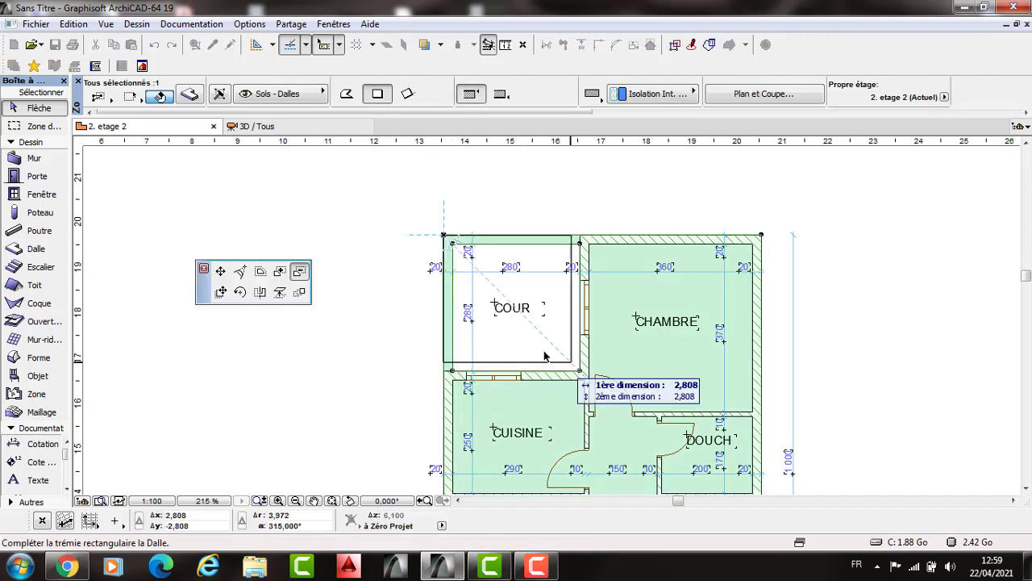
pyautogui.click(579, 371)
pyautogui.click(931, 185)
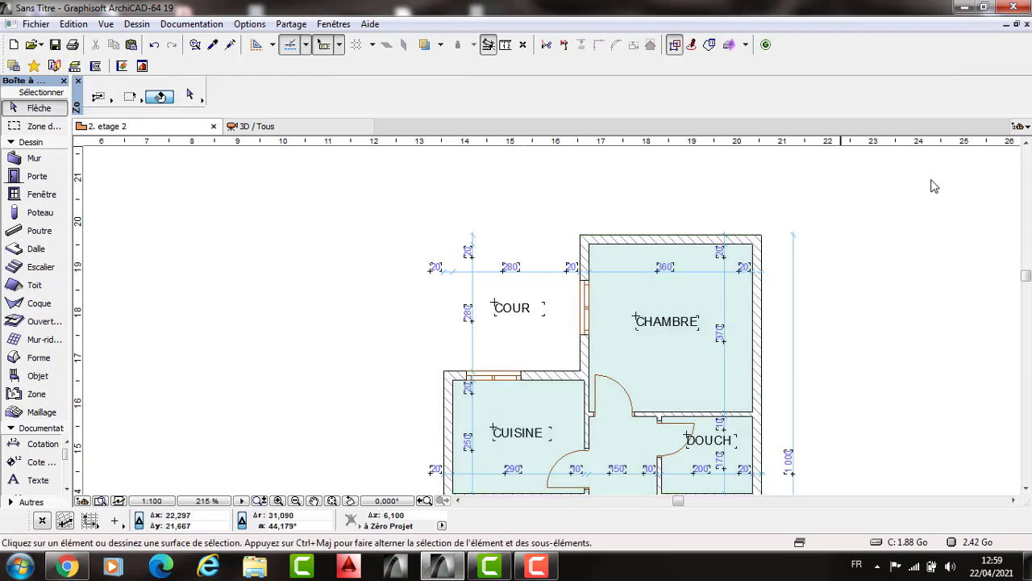
# Step: On Etage 1, remove the courtyard's two exterior walls and cut a 3 x 3 m corner out of the floor slab
pyautogui.doubleClick(891, 217)
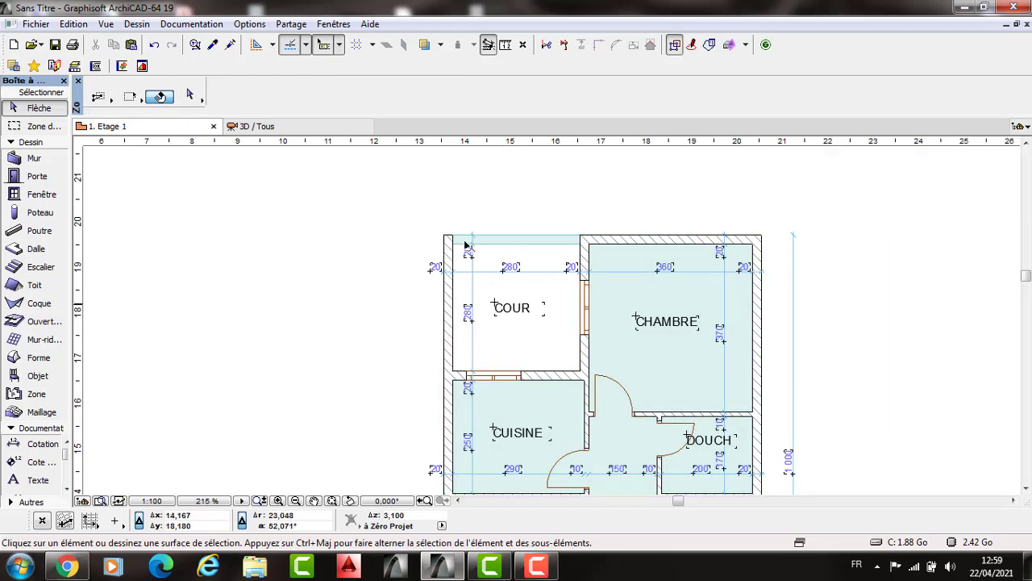
pyautogui.click(448, 240)
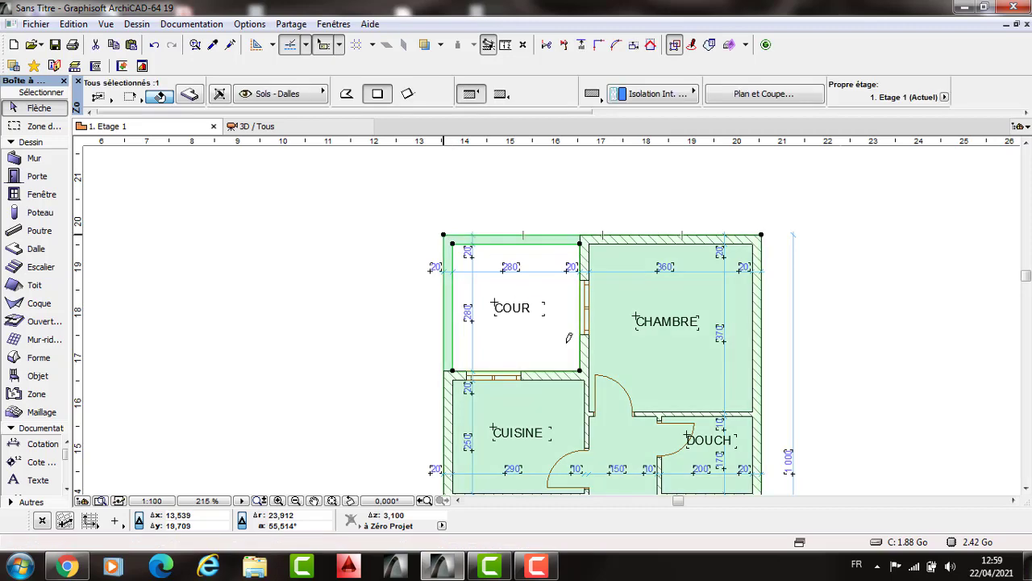
pyautogui.click(578, 360)
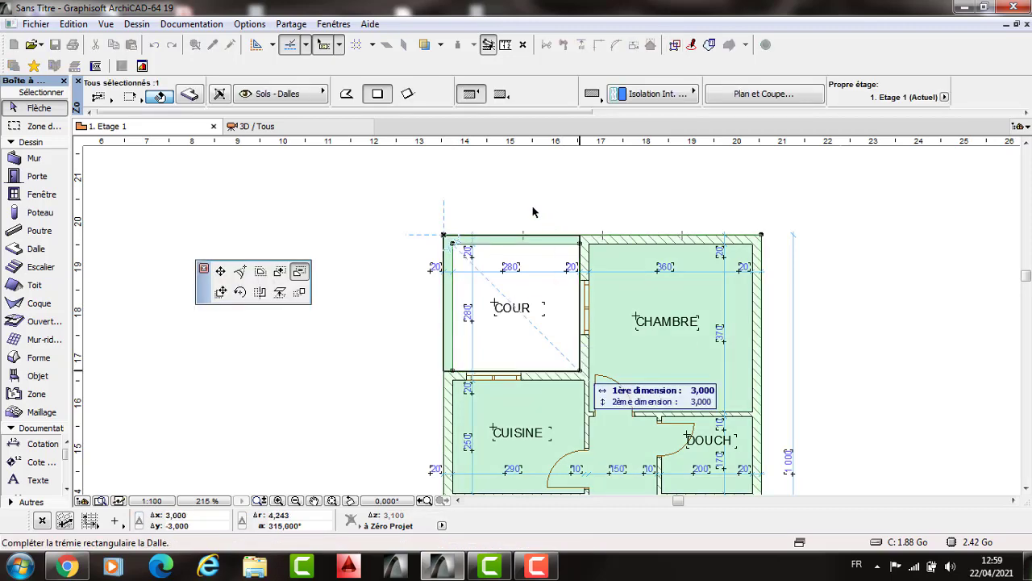
pyautogui.press('Return')
# Step: Examine the courtyard recess, its windows and the terrace around the building in the 3D view
pyautogui.press('F3')
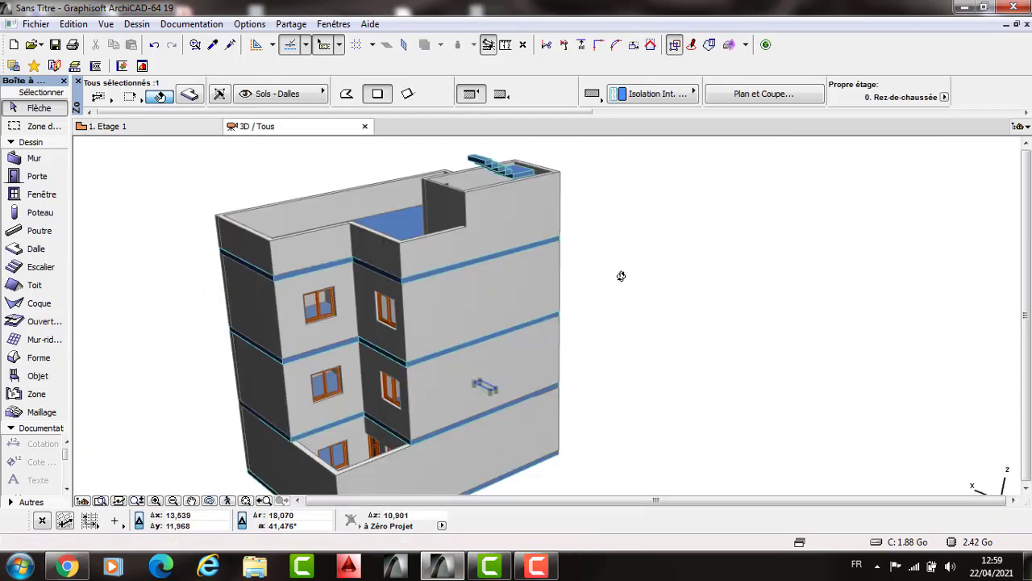
pyautogui.keyDown('shift'); pyautogui.moveTo(446, 288); pyautogui.dragTo(481, 212, button='middle'); pyautogui.keyUp('shift')
pyautogui.keyDown('shift'); pyautogui.moveTo(405, 281); pyautogui.dragTo(515, 250, button='middle'); pyautogui.keyUp('shift')
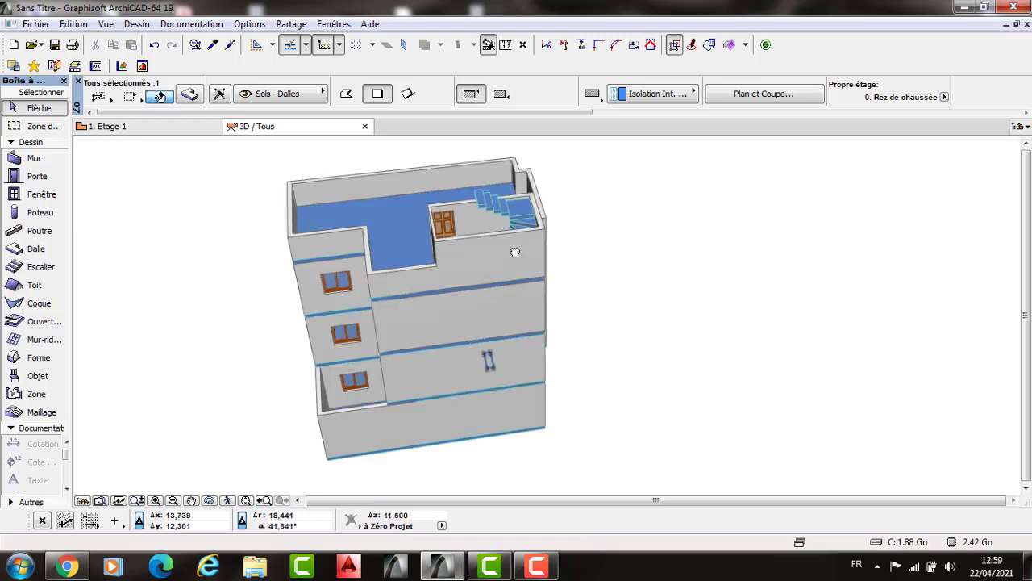
pyautogui.keyDown('shift'); pyautogui.moveTo(480, 404); pyautogui.dragTo(364, 407, button='middle'); pyautogui.keyUp('shift')
pyautogui.keyDown('shift'); pyautogui.moveTo(694, 336); pyautogui.dragTo(294, 320, button='middle'); pyautogui.keyUp('shift')
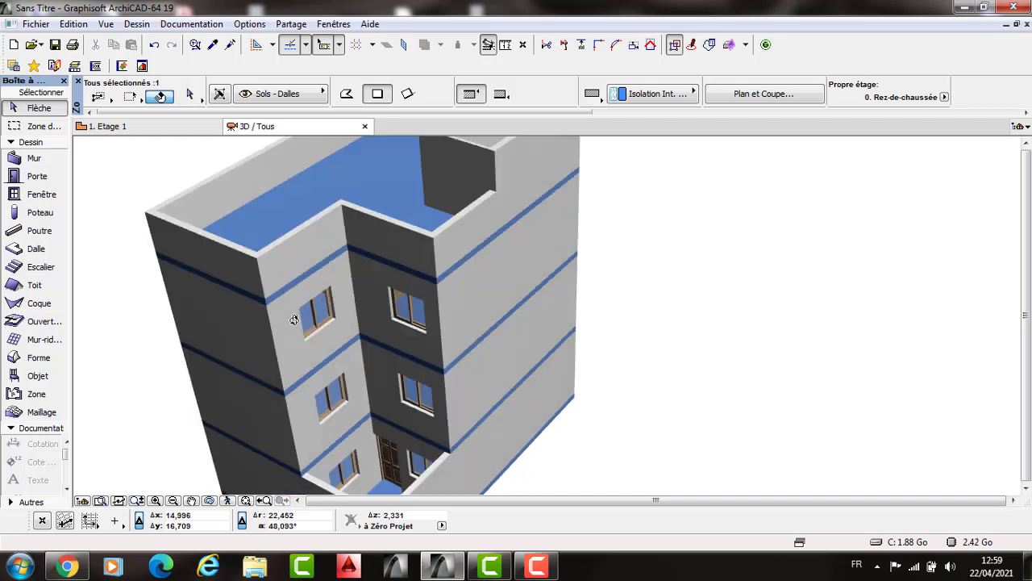
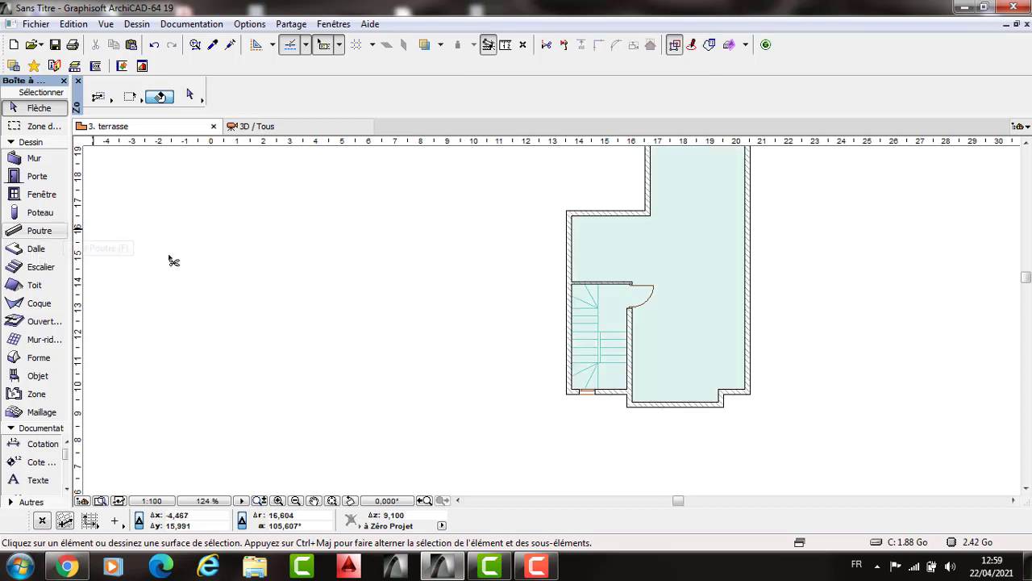
# Step: Delete all stair slabs on the terrasse storey, keeping the main floor slab
pyautogui.hotkey('ctrl', 'a')
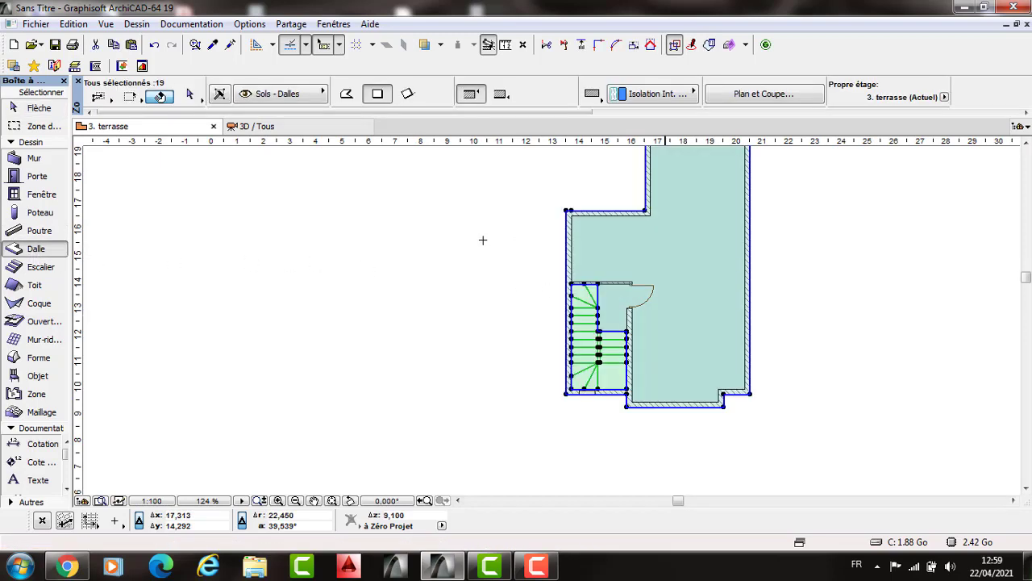
pyautogui.keyDown('shift'); pyautogui.click(609, 329); pyautogui.keyUp('shift')
pyautogui.press('Delete')
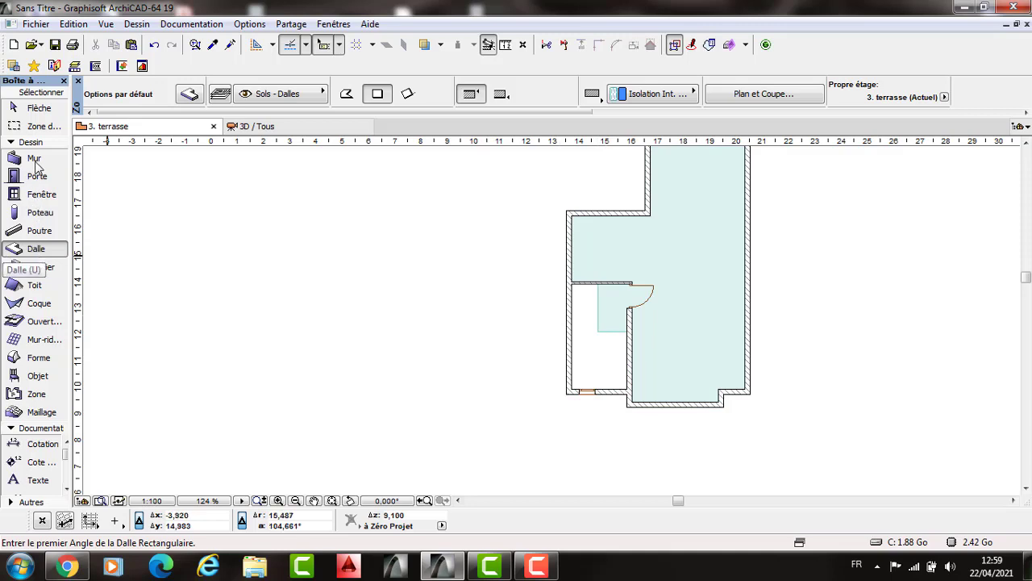
# Step: Set the default wall height to 1.2 m for new walls on the terrasse storey
pyautogui.press('w')
pyautogui.hotkey('ctrl', 't')
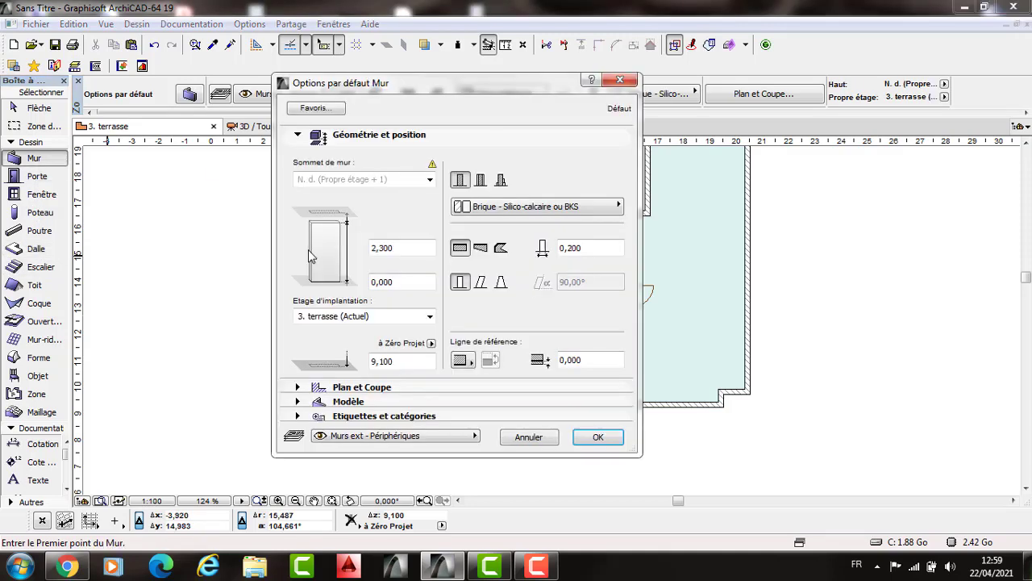
pyautogui.press('Tab')
pyautogui.press('BackSpace')
pyautogui.write('1,2')
pyautogui.press('Return')
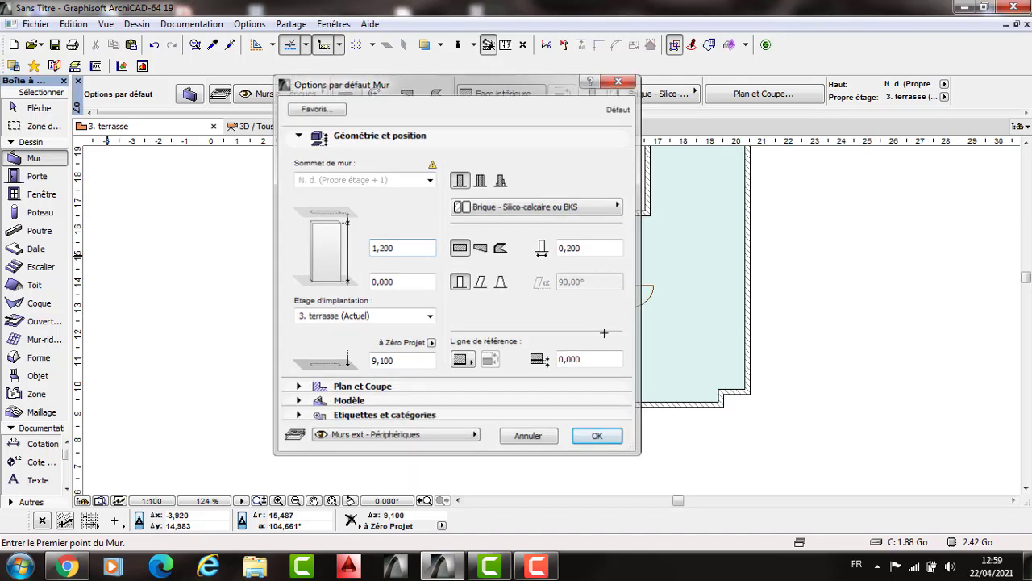
# Step: Draw a wall along the landing's open edge, from the slab corner up to the stairwell partition
pyautogui.scroll(2, 602, 274)
pyautogui.click(603, 262)
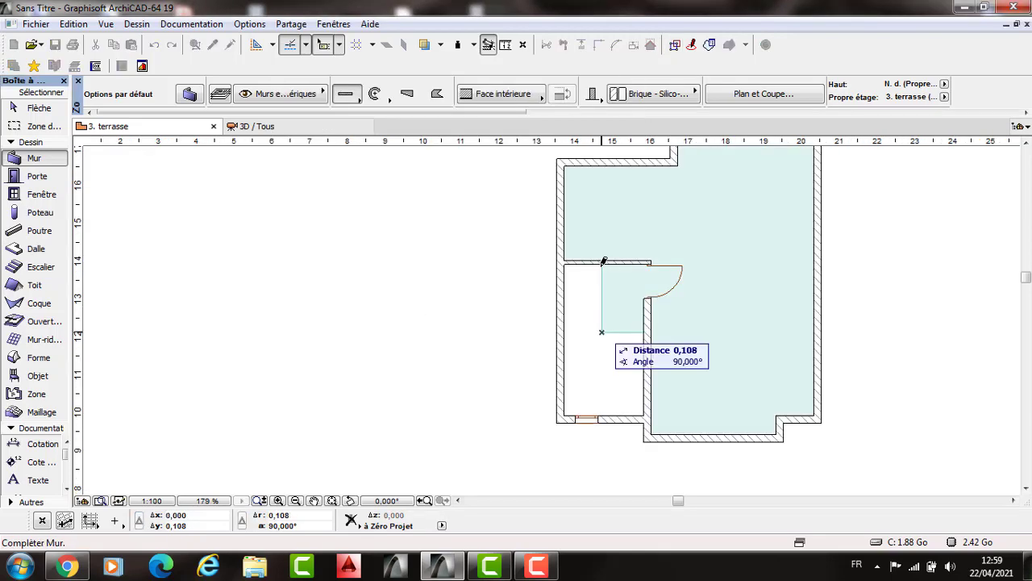
pyautogui.click(603, 262)
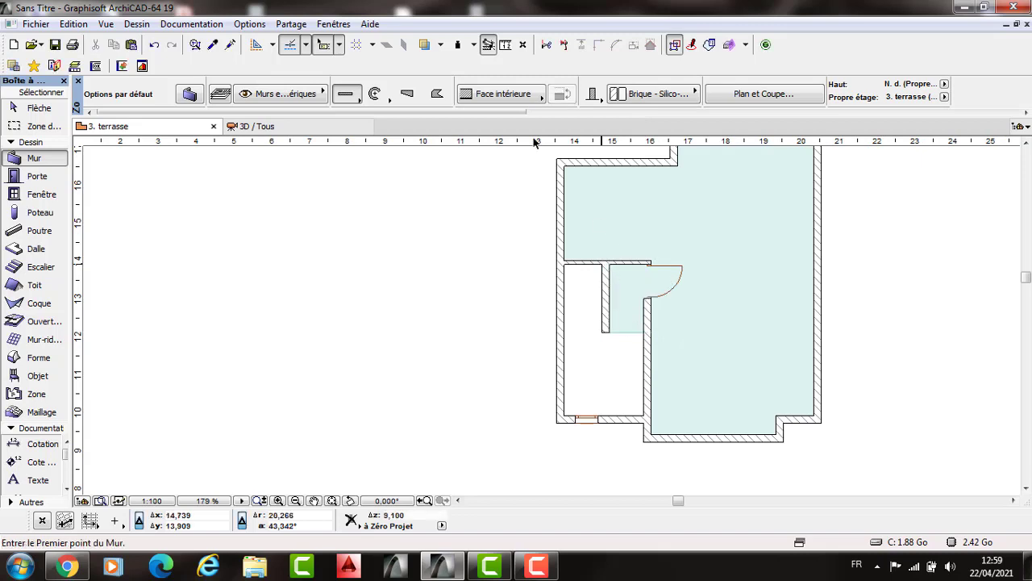
pyautogui.press('Escape')
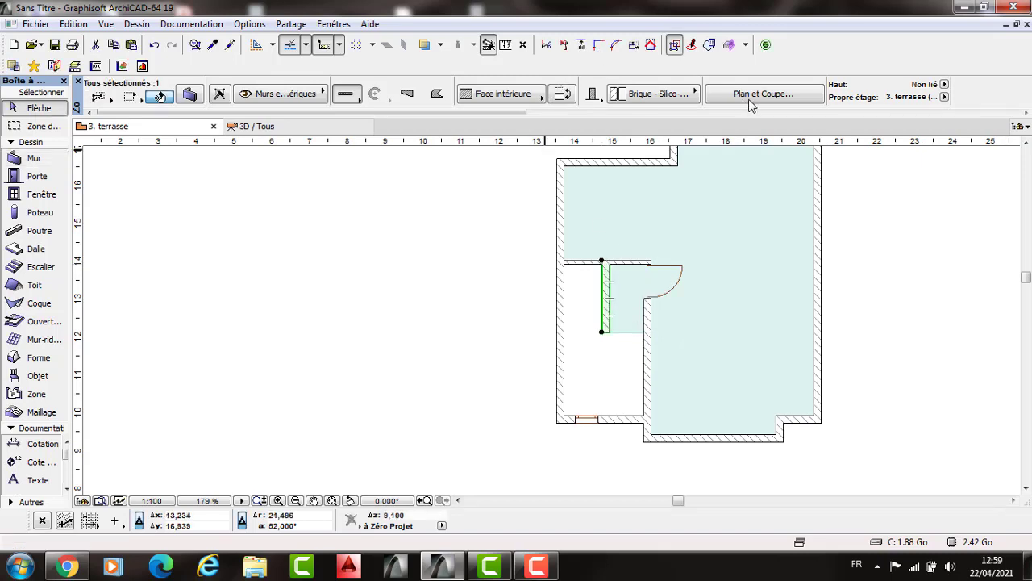
# Step: Set the thickness of the short wall beside the landing to 0.1 m
pyautogui.scroll(-2, 905, 87)
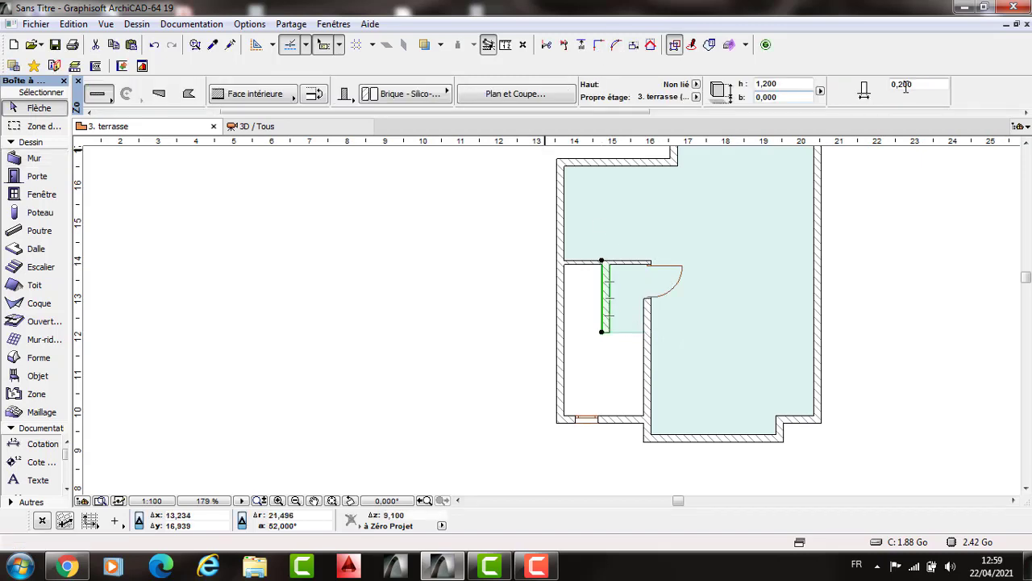
pyautogui.click(902, 91)
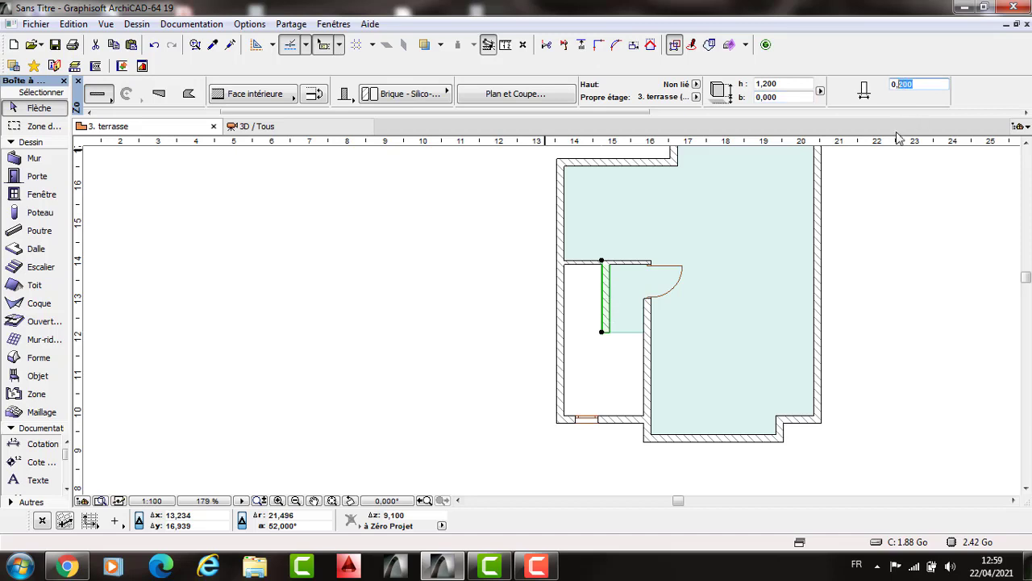
pyautogui.press('BackSpace')
pyautogui.press('BackSpace')
pyautogui.press('BackSpace')
pyautogui.write('1')
pyautogui.press('Return')
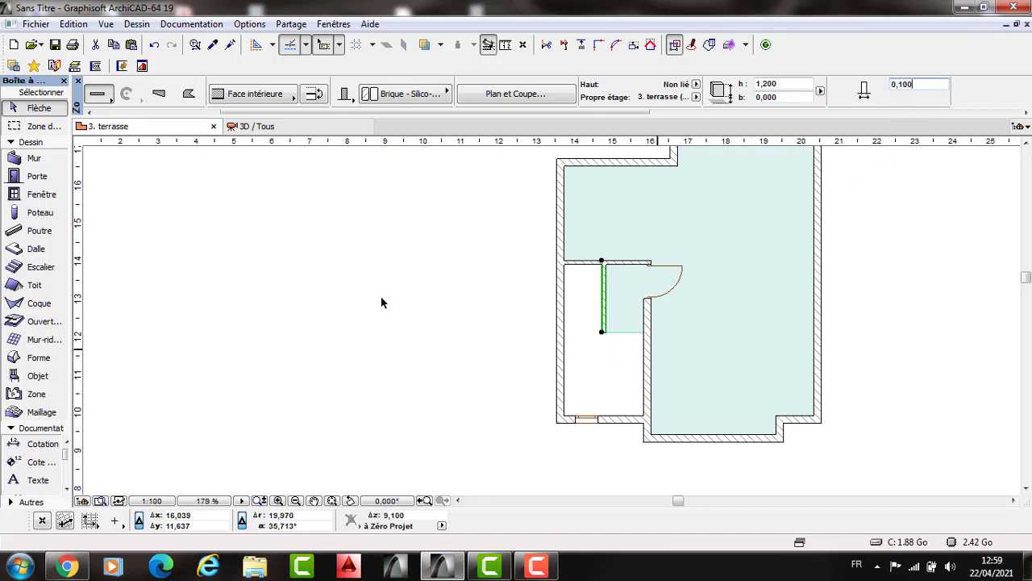
# Step: Delete the short landing wall and extend the terrasse slab across the opening beside the landing to the exterior wall
pyautogui.click(591, 303)
pyautogui.click(605, 337)
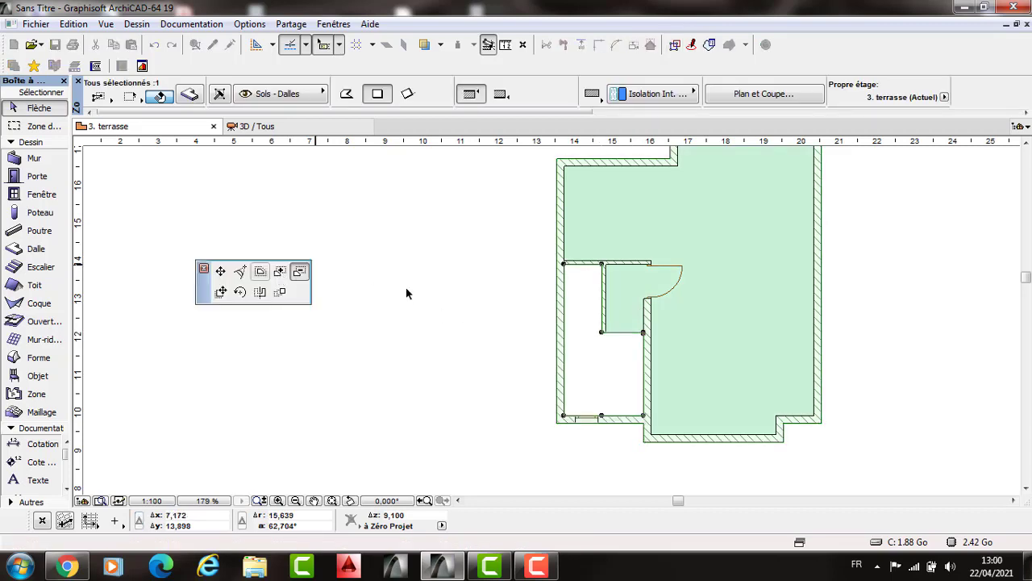
pyautogui.click(564, 266)
pyautogui.click(603, 330)
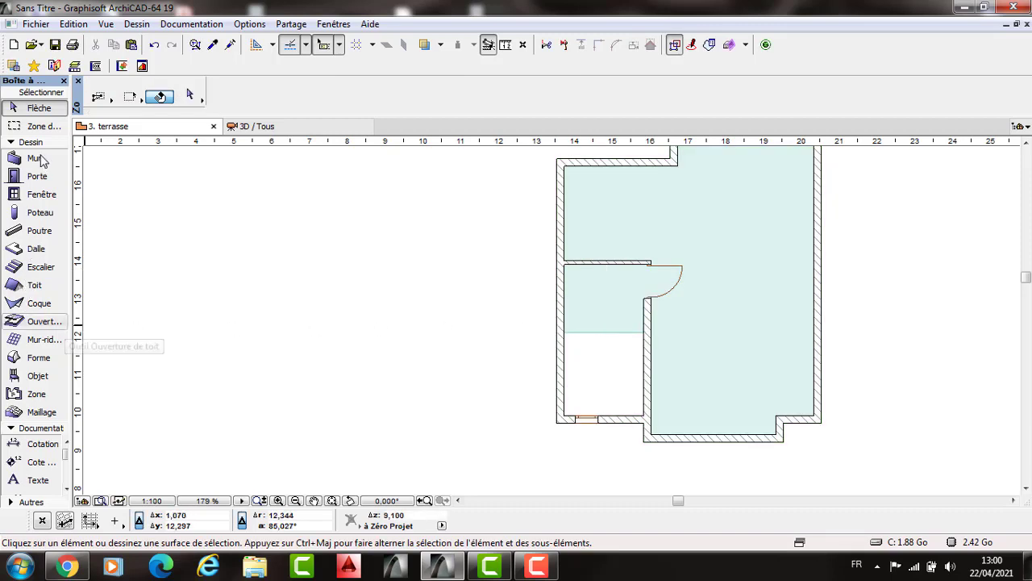
# Step: Draw a wall 0.1 m thick and 1 m long from the exterior wall along the landing's edge, lying on the slab side
pyautogui.press('w')
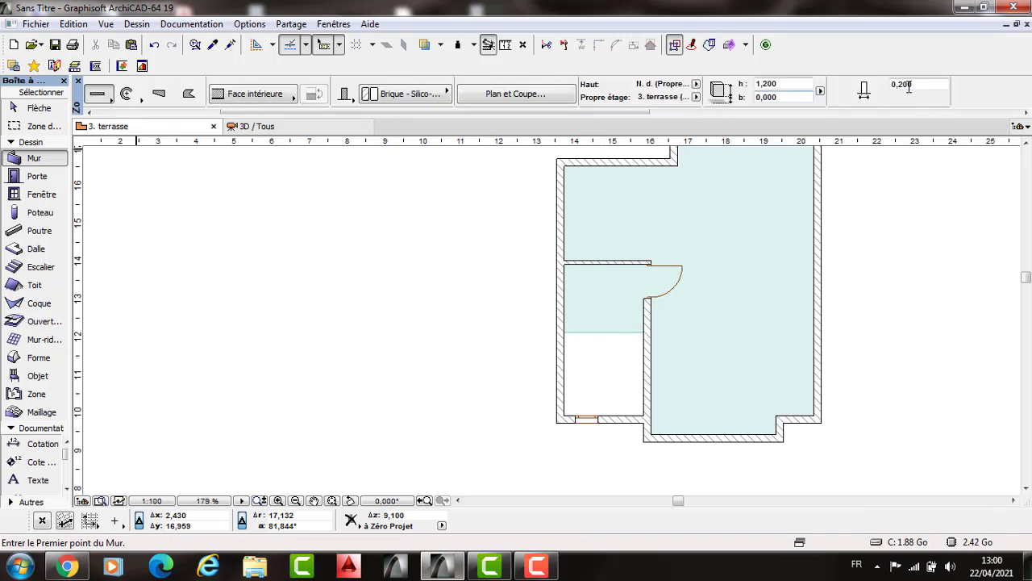
pyautogui.press('BackSpace')
pyautogui.press('BackSpace')
pyautogui.press('BackSpace')
pyautogui.write('10')
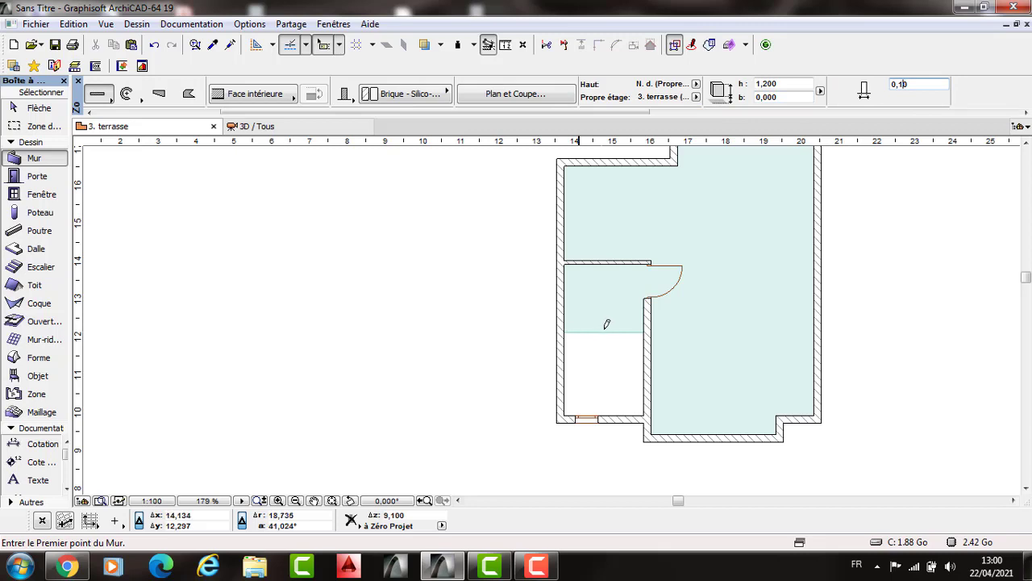
pyautogui.click(606, 328)
pyautogui.write('1')
pyautogui.scroll(2, 609, 331)
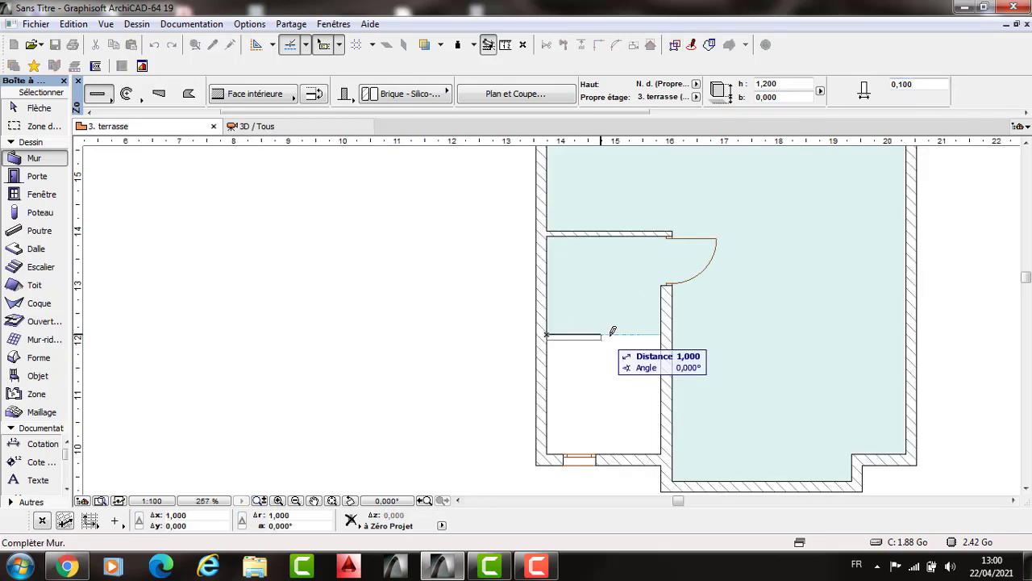
pyautogui.press('c')
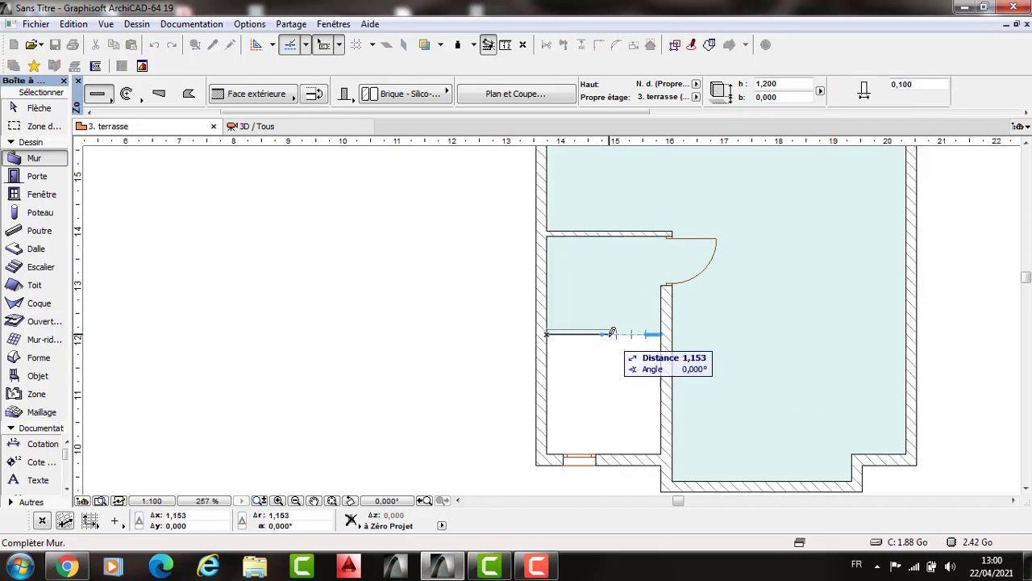
pyautogui.click(590, 430)
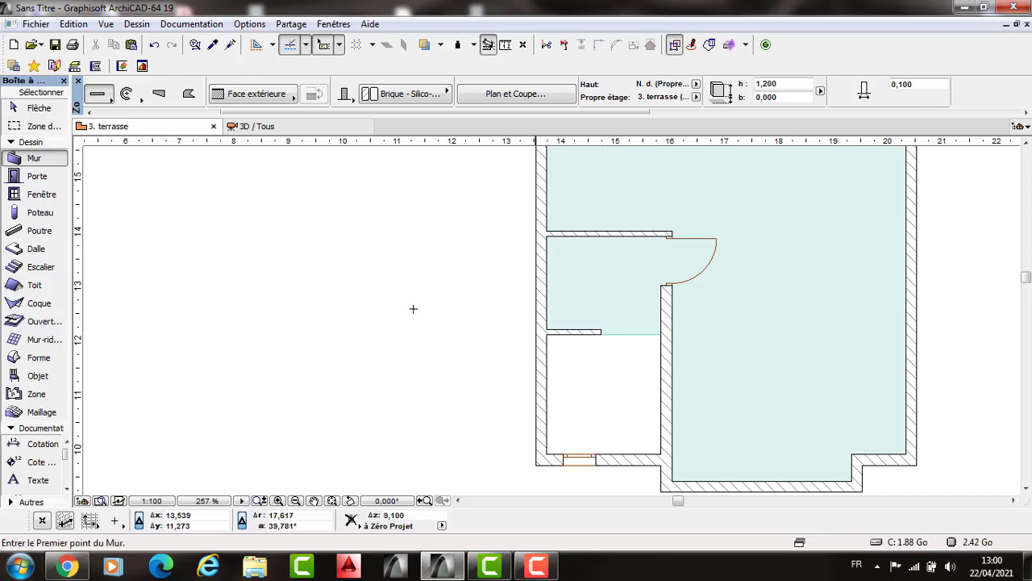
pyautogui.scroll(-2, 442, 311)
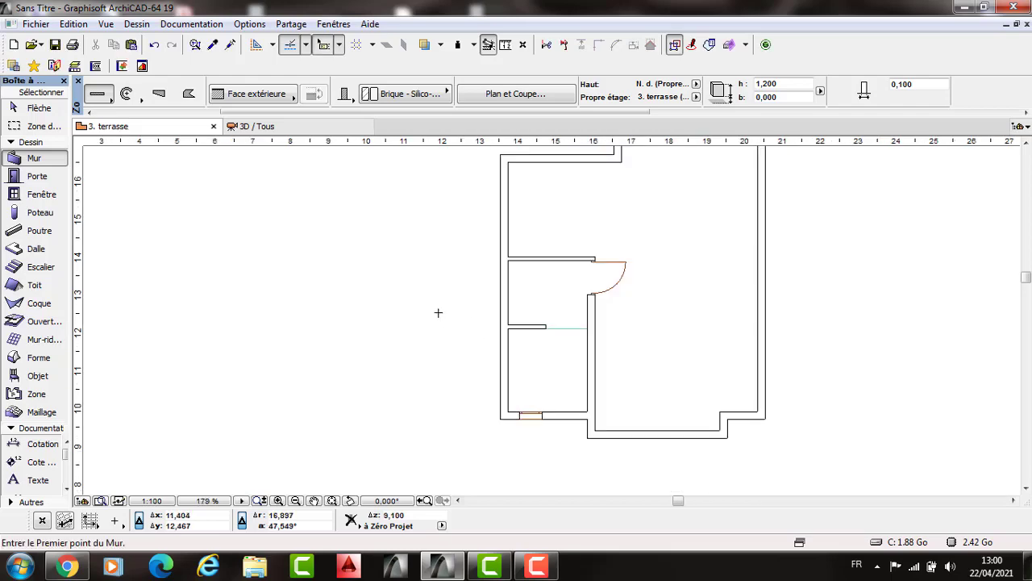
# Step: Select all slabs in the 3D model and override their edge surface with Enduit - Blanc nature
pyautogui.press('F3')
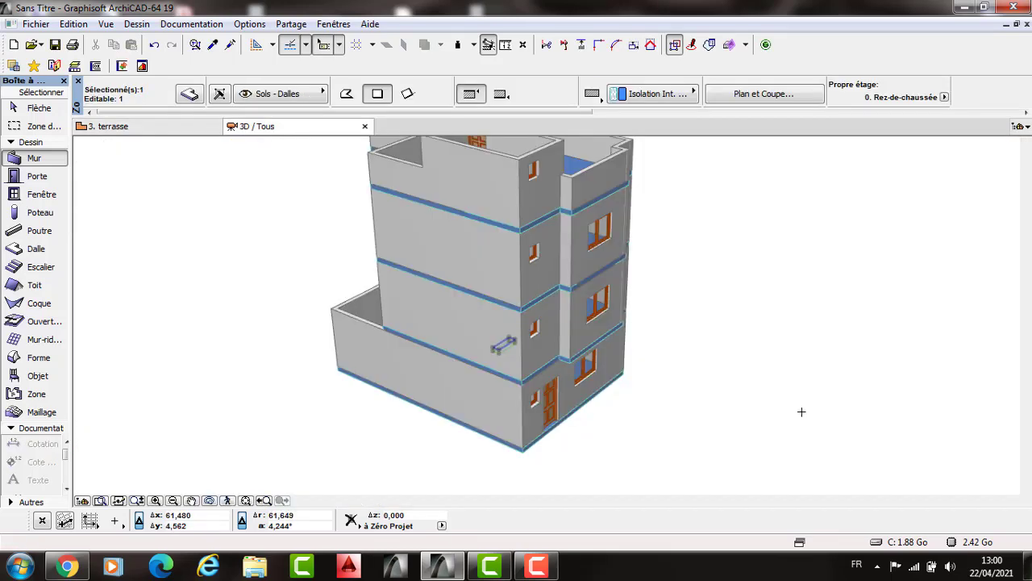
pyautogui.keyDown('shift'); pyautogui.moveTo(658, 379); pyautogui.dragTo(611, 373, button='middle'); pyautogui.keyUp('shift')
pyautogui.keyDown('shift'); pyautogui.moveTo(500, 373); pyautogui.dragTo(505, 327, button='middle'); pyautogui.keyUp('shift')
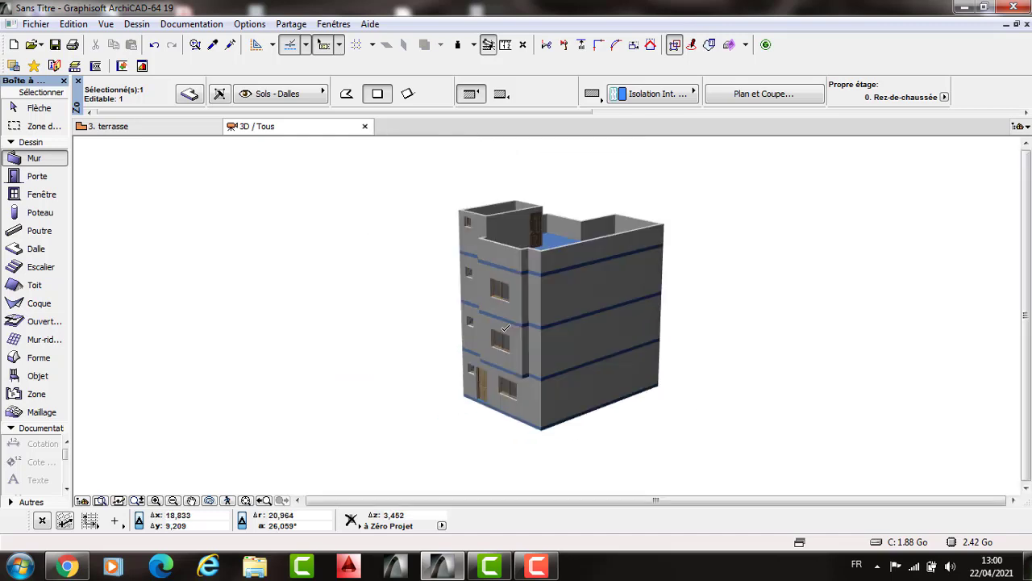
pyautogui.keyDown('shift'); pyautogui.moveTo(229, 261); pyautogui.dragTo(7, 228, button='middle'); pyautogui.keyUp('shift')
pyautogui.scroll(1, 18, 247)
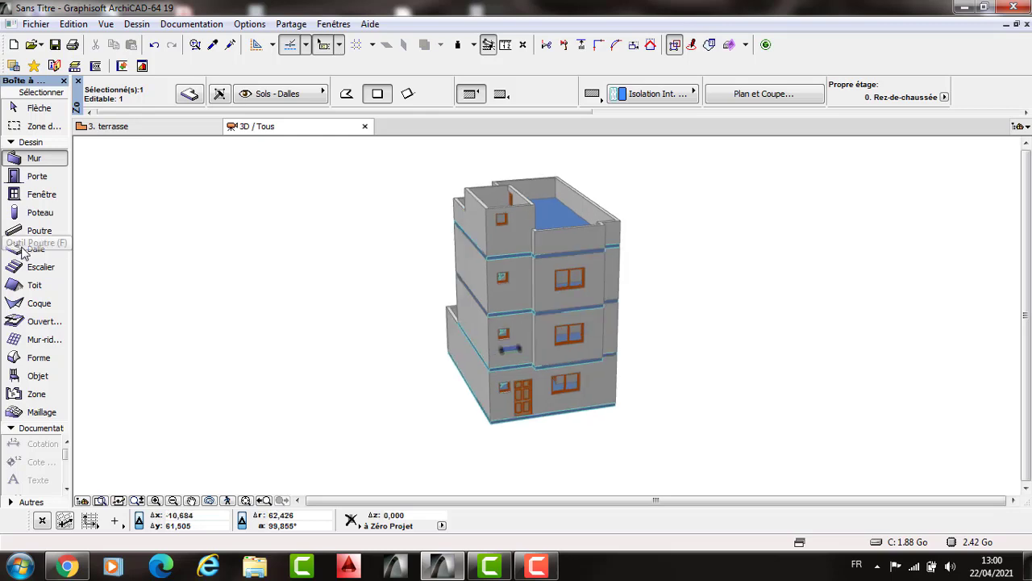
pyautogui.press('d')
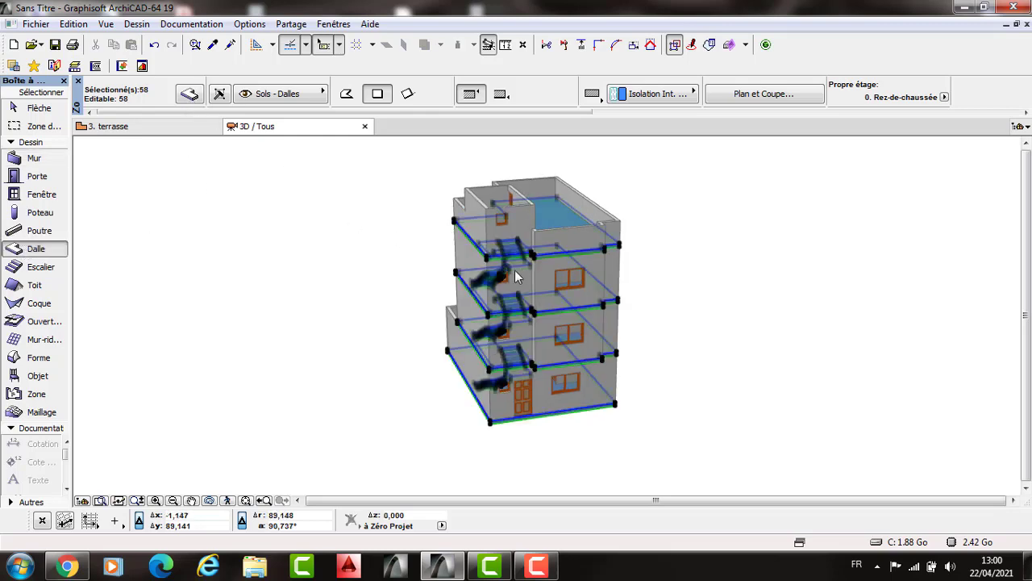
pyautogui.hotkey('ctrl', 'a')
pyautogui.hotkey('ctrl', 't')
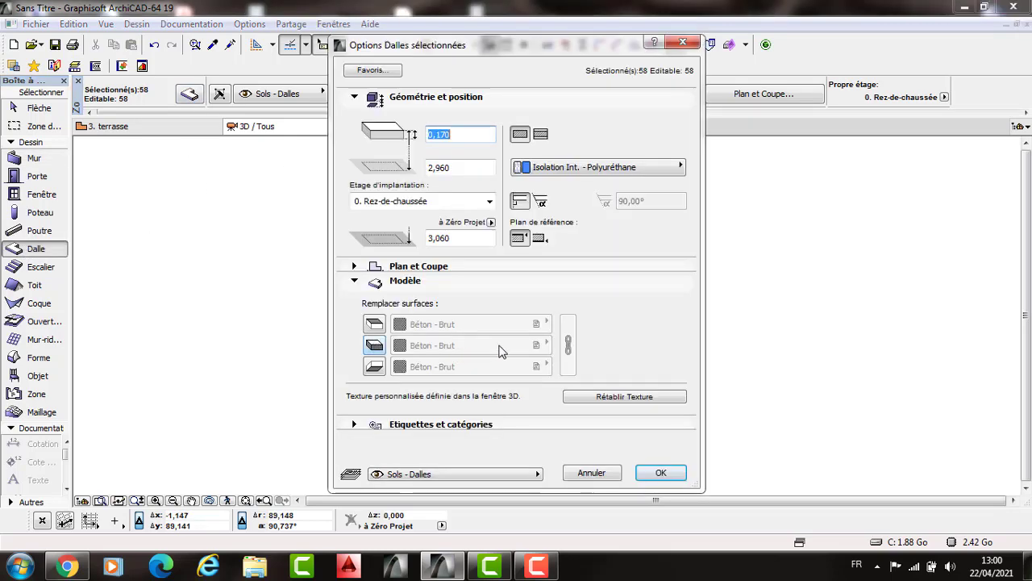
pyautogui.click(545, 345)
pyautogui.press('Down')
pyautogui.press('Down')
pyautogui.press('Down')
pyautogui.press('Down')
pyautogui.press('Down')
pyautogui.press('Down')
pyautogui.press('Down')
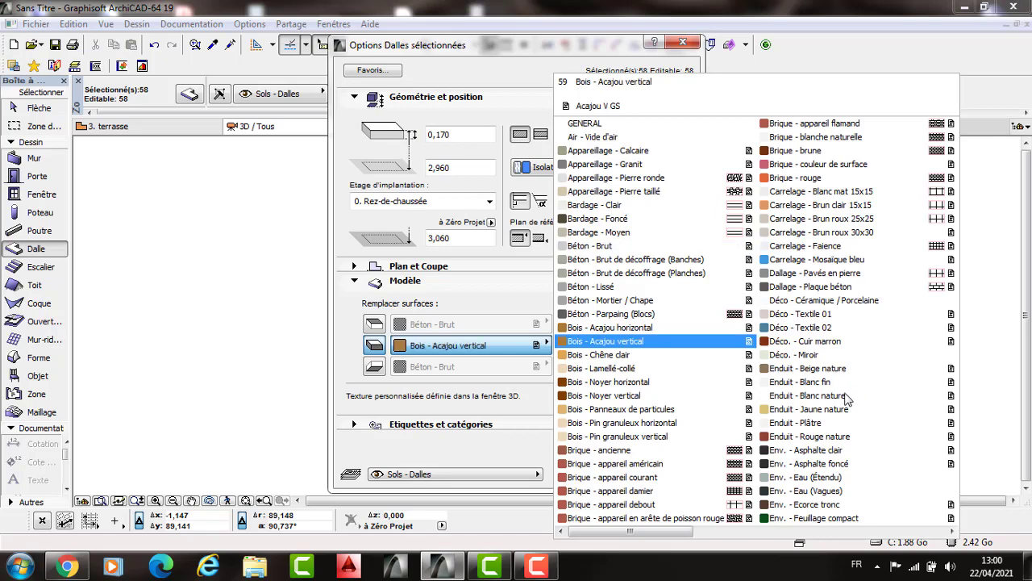
pyautogui.press('Right')
pyautogui.press('Down')
pyautogui.press('Down')
pyautogui.press('Down')
pyautogui.press('Down')
pyautogui.press('Return')
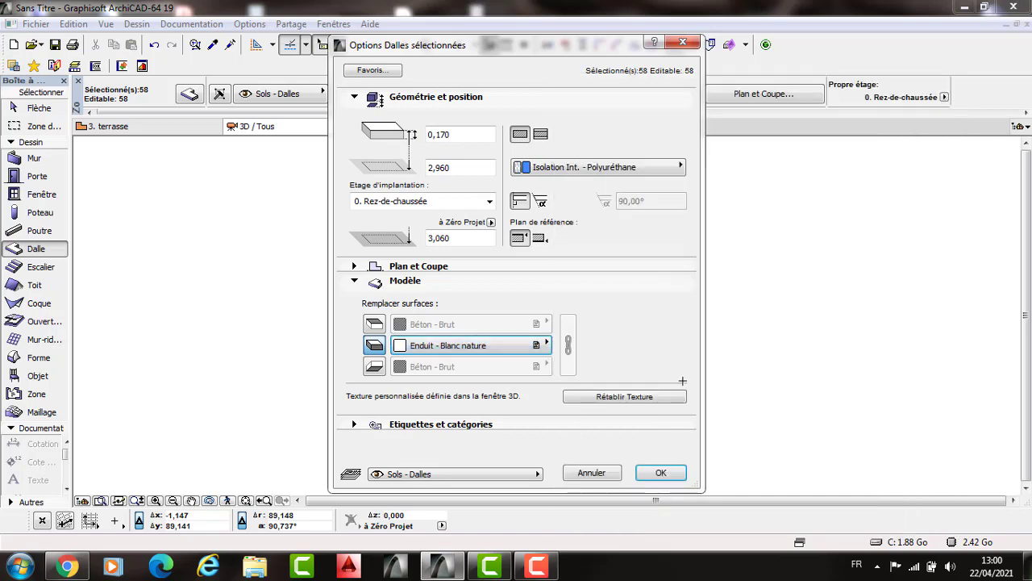
pyautogui.press('Return')
# Step: Inspect the building's facades in 3D and check the height of the stairwell wall beside the door on the terrasse plan
pyautogui.keyDown('shift'); pyautogui.moveTo(660, 345); pyautogui.dragTo(477, 342, button='middle'); pyautogui.keyUp('shift')
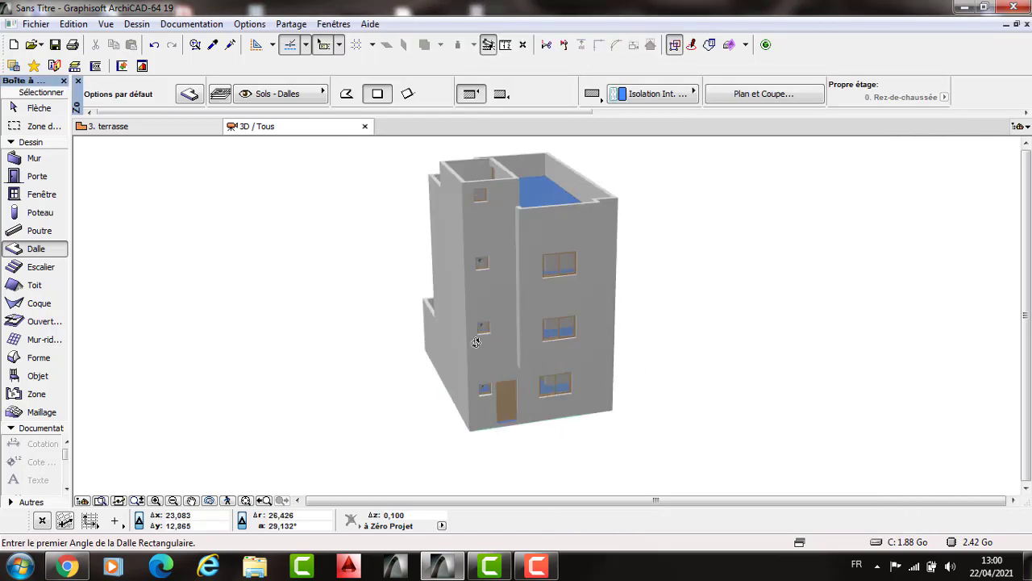
pyautogui.keyDown('shift'); pyautogui.moveTo(672, 323); pyautogui.dragTo(692, 319, button='middle'); pyautogui.keyUp('shift')
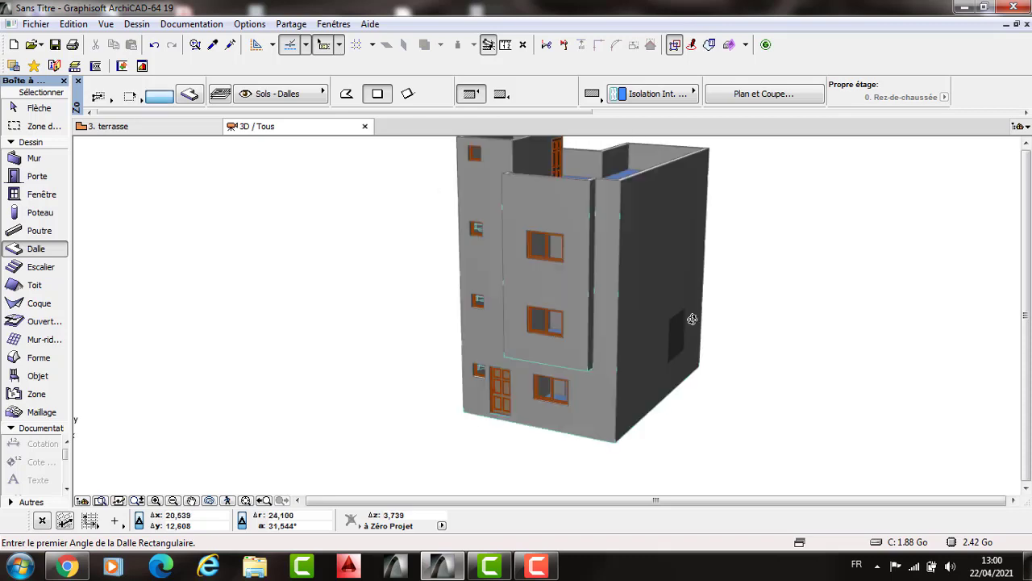
pyautogui.keyDown('shift'); pyautogui.moveTo(626, 335); pyautogui.dragTo(613, 287, button='middle'); pyautogui.keyUp('shift')
pyautogui.keyDown('shift'); pyautogui.moveTo(559, 397); pyautogui.dragTo(609, 336, button='middle'); pyautogui.keyUp('shift')
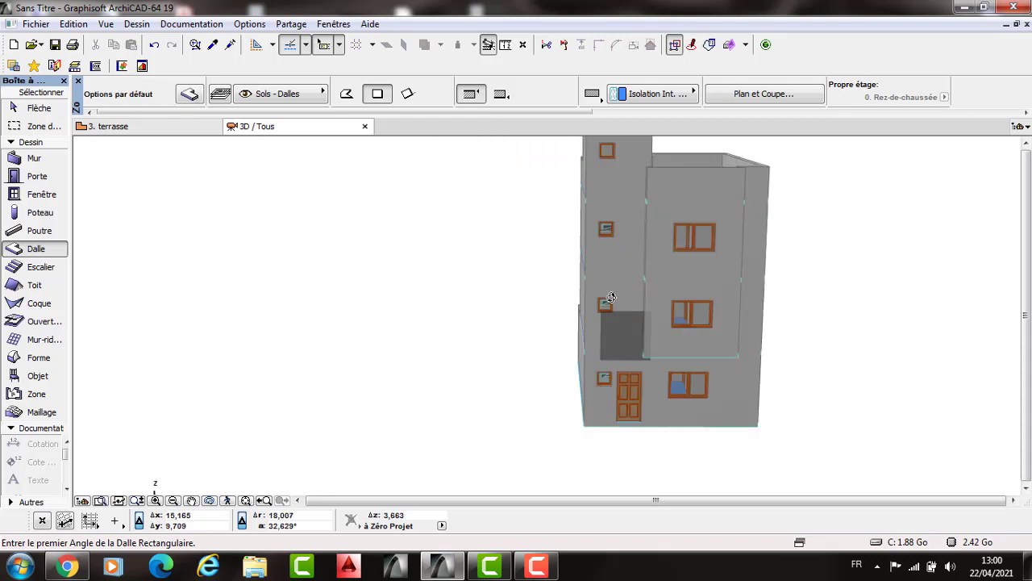
pyautogui.keyDown('shift'); pyautogui.moveTo(543, 316); pyautogui.dragTo(337, 249, button='middle'); pyautogui.keyUp('shift')
pyautogui.press('F2')
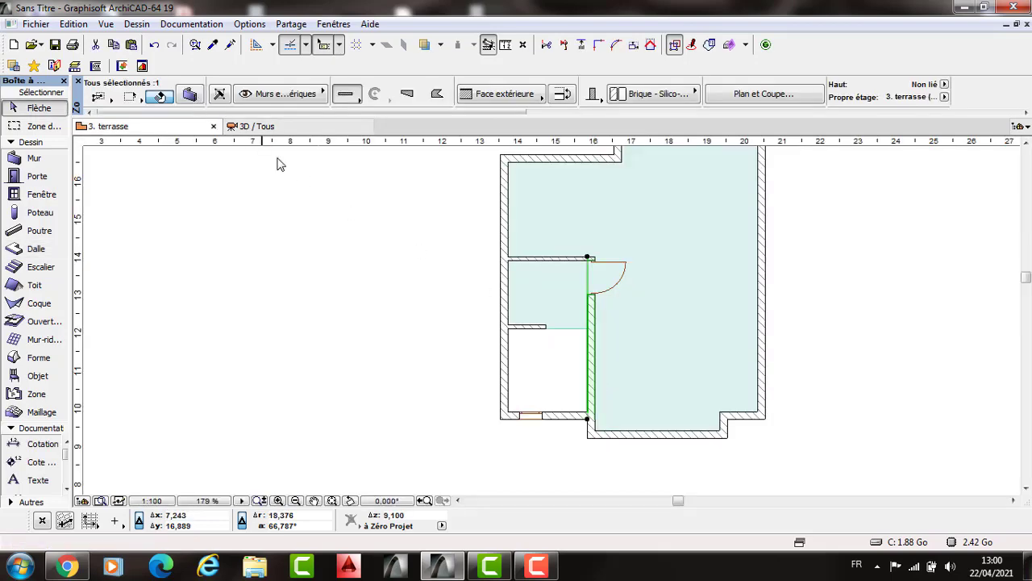
pyautogui.hotkey('ctrl', 't')
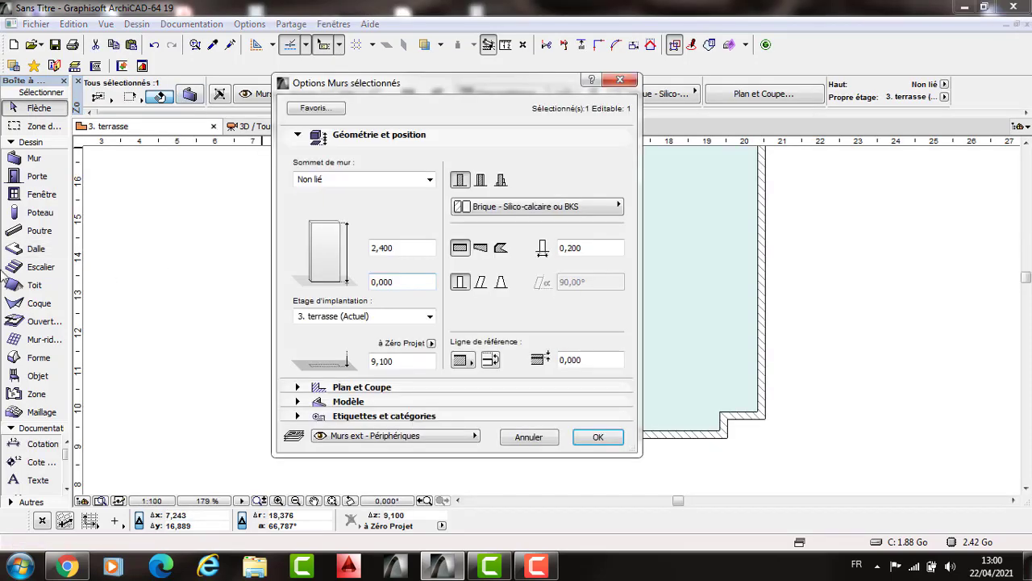
pyautogui.press('Escape')
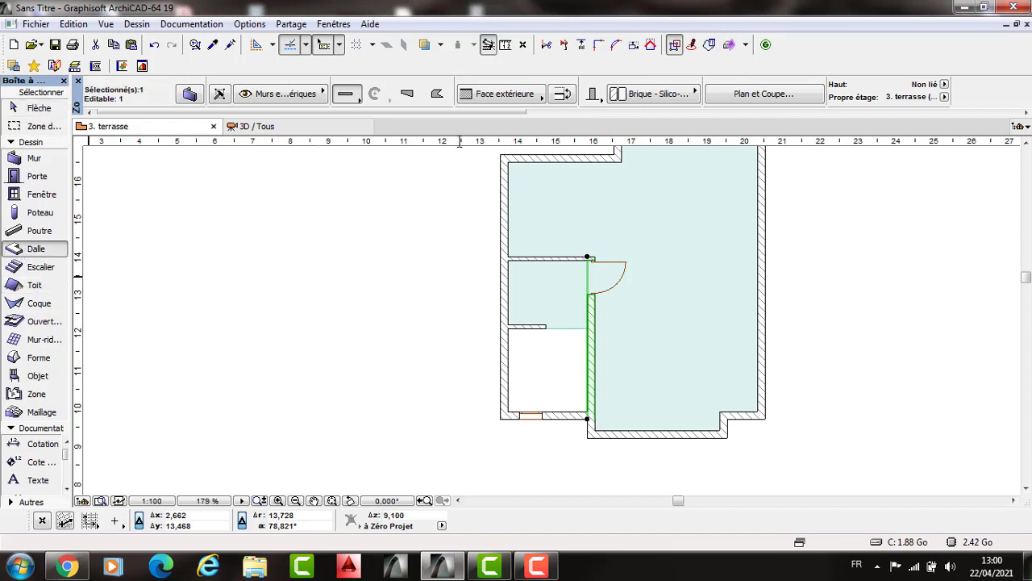
# Step: Cover the stairwell with a rectangular slab 0.1 m thick, placed 2.5 m above the terrasse level, out to the walls' outer corners
pyautogui.hotkey('ctrl', 't')
pyautogui.press('Right')
pyautogui.press('BackSpace')
pyautogui.press('BackSpace')
pyautogui.press('BackSpace')
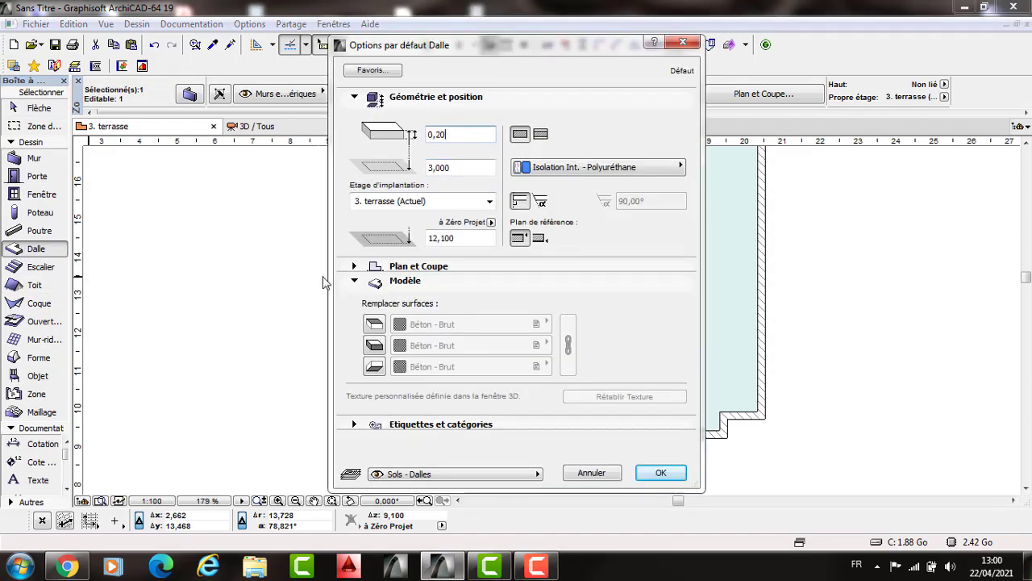
pyautogui.write('100')
pyautogui.press('Tab')
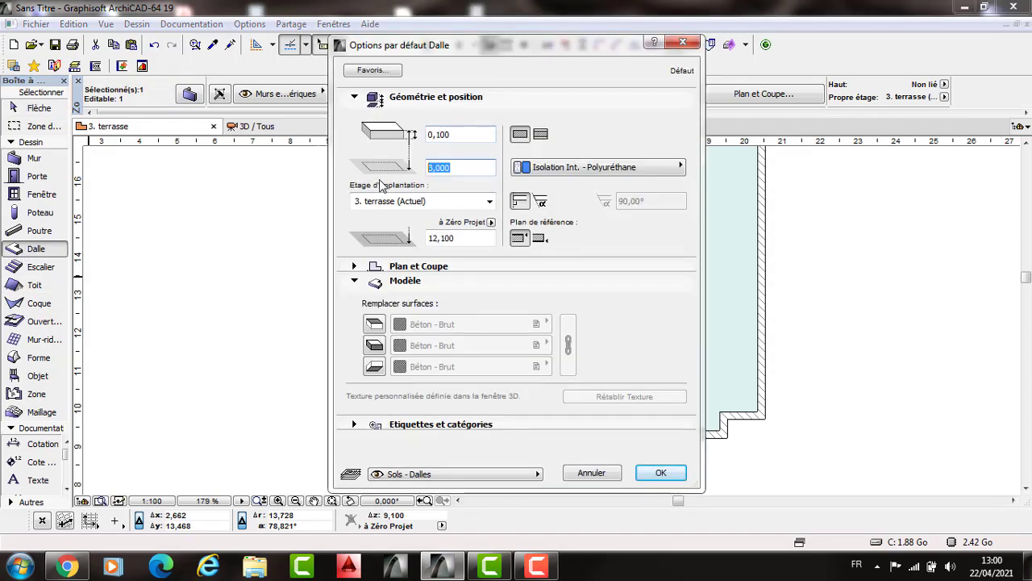
pyautogui.write('2,5')
pyautogui.press('Return')
pyautogui.press('Escape')
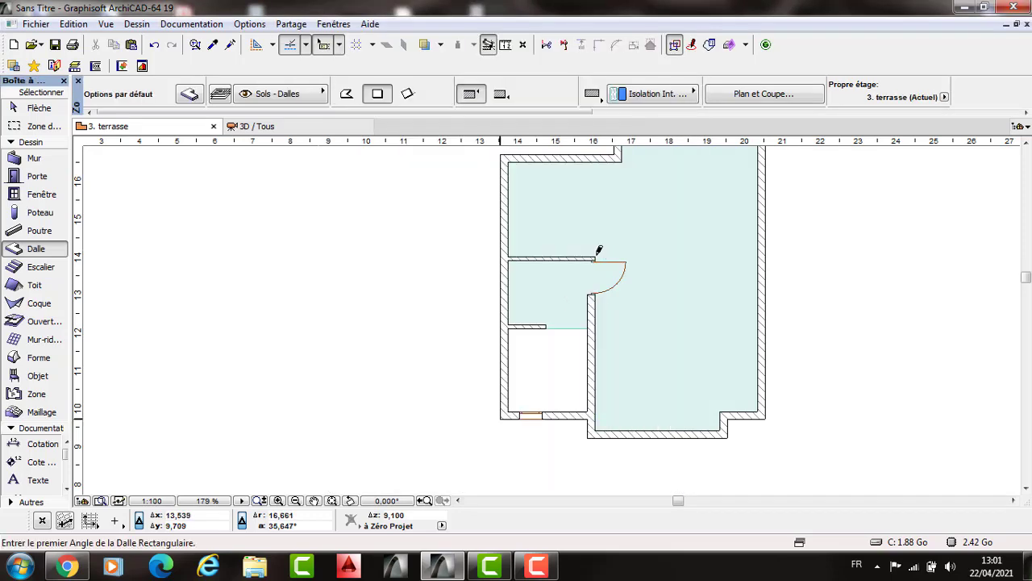
pyautogui.click(594, 255)
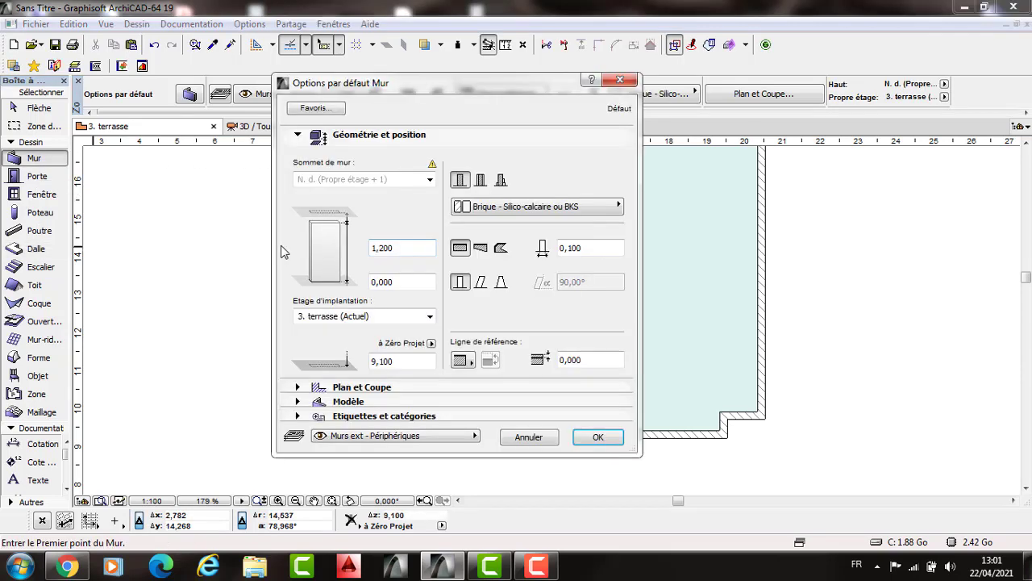
# Step: Set the default height of new walls to 0.2 m and their thickness to 0.2 m
pyautogui.write('0,2')
pyautogui.press('Tab')
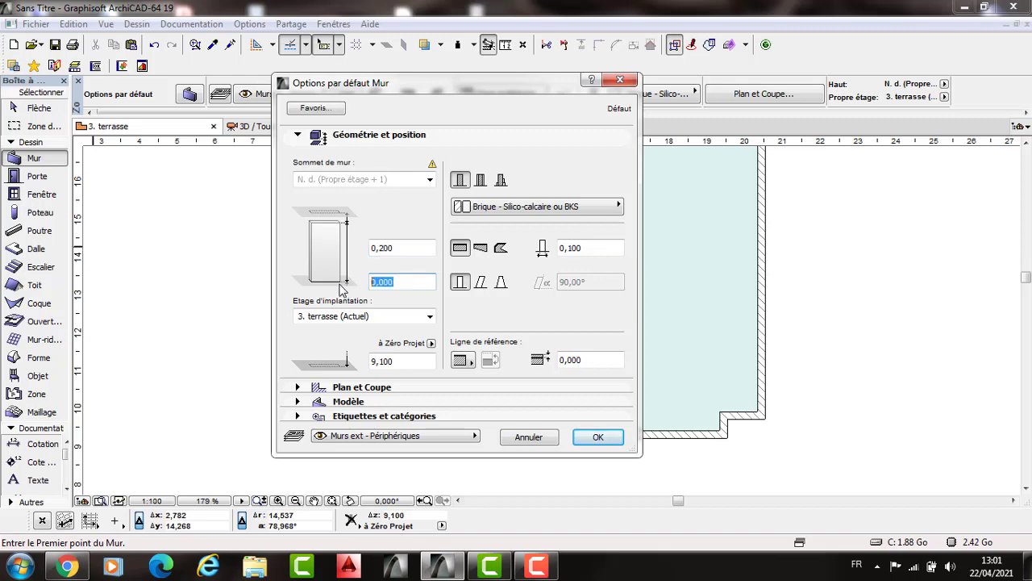
pyautogui.write('2,')
pyautogui.press('Return')
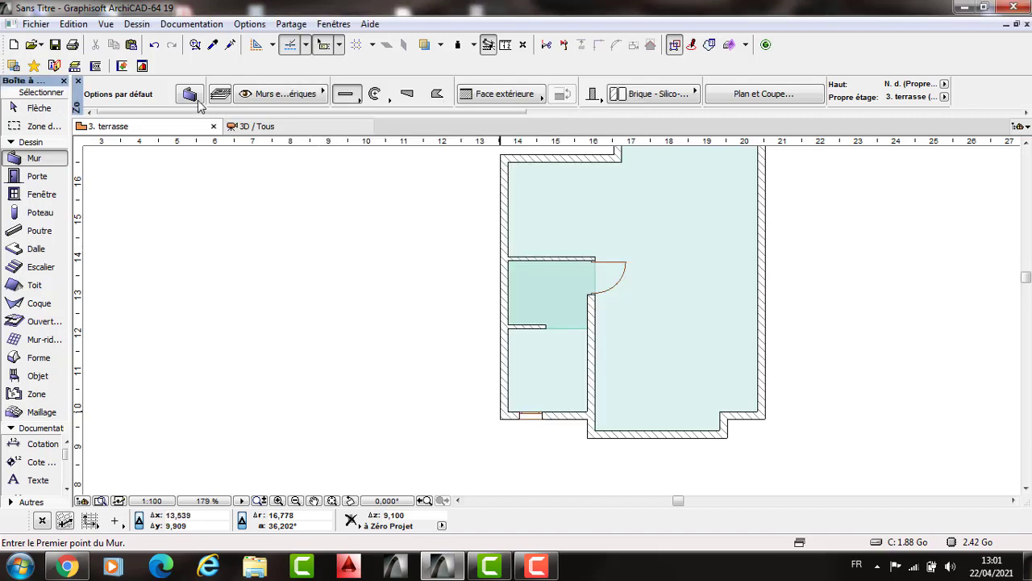
pyautogui.hotkey('ctrl', 't')
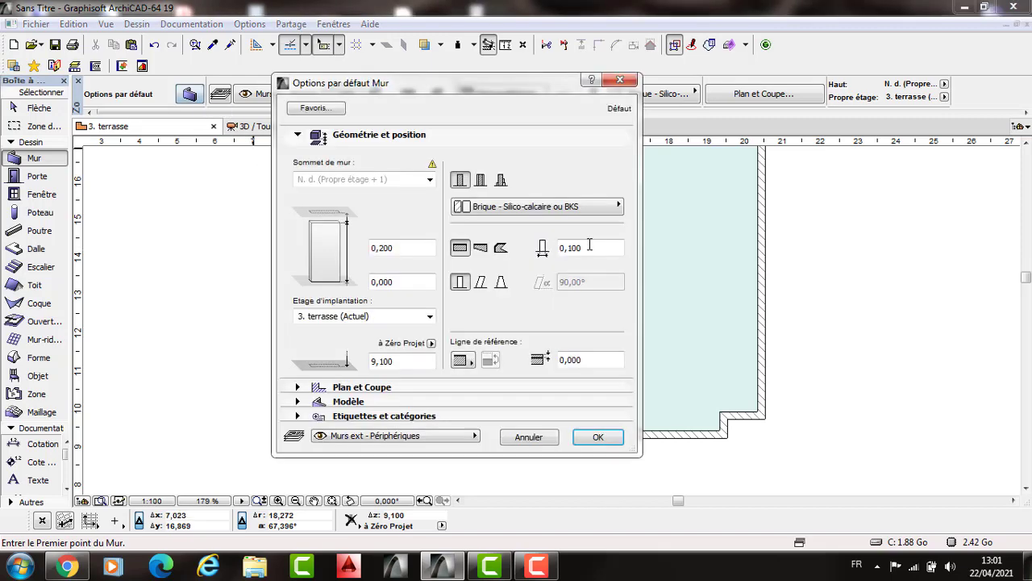
pyautogui.click(579, 248)
pyautogui.press('BackSpace')
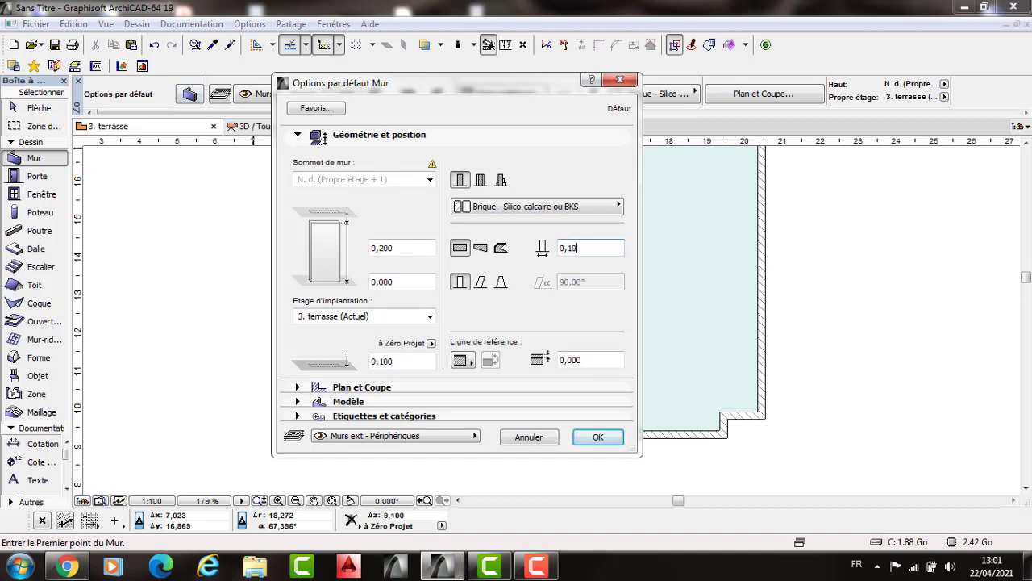
pyautogui.press('BackSpace')
pyautogui.press('BackSpace')
pyautogui.write('2')
pyautogui.press('Return')
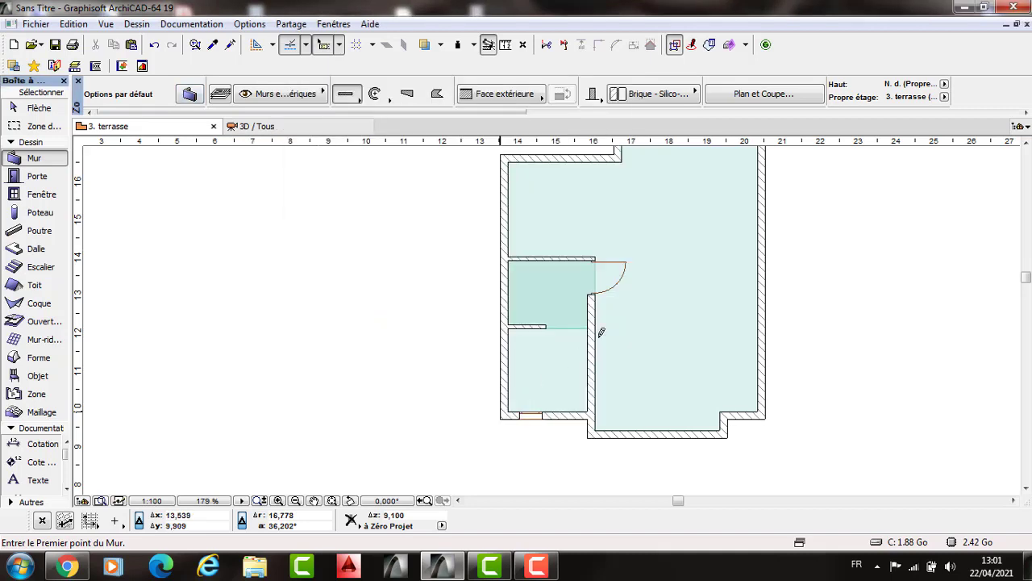
# Step: Draw a rectangle of walls measuring 2.5 by 4.3 m around the stairwell's outer edge
pyautogui.click(501, 418)
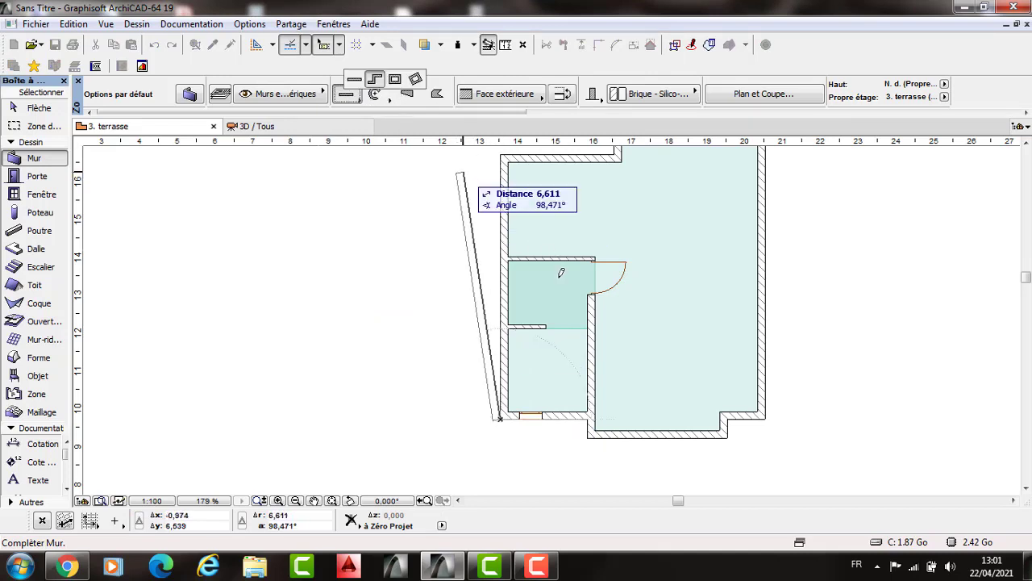
pyautogui.click(395, 79)
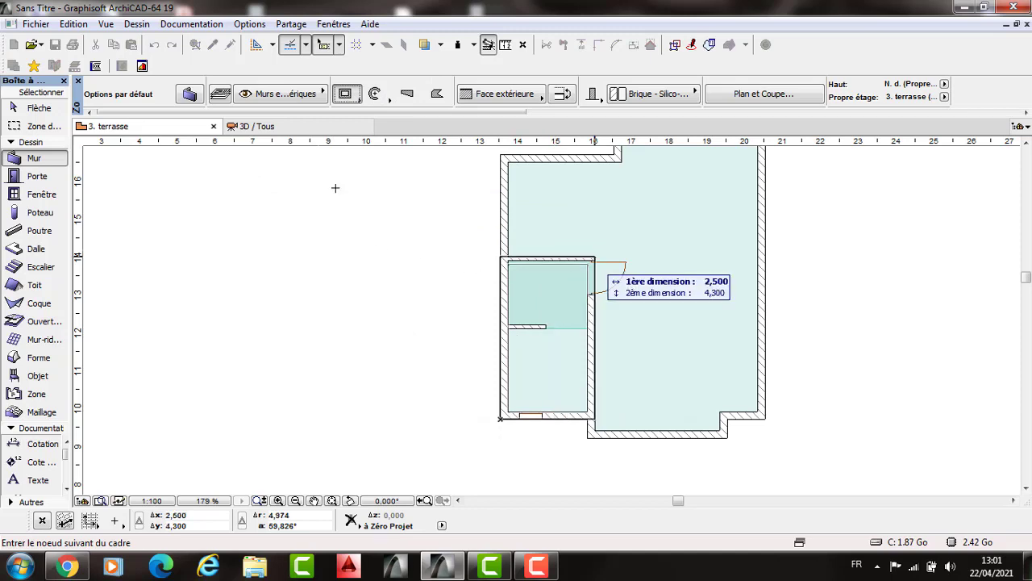
pyautogui.press('Escape')
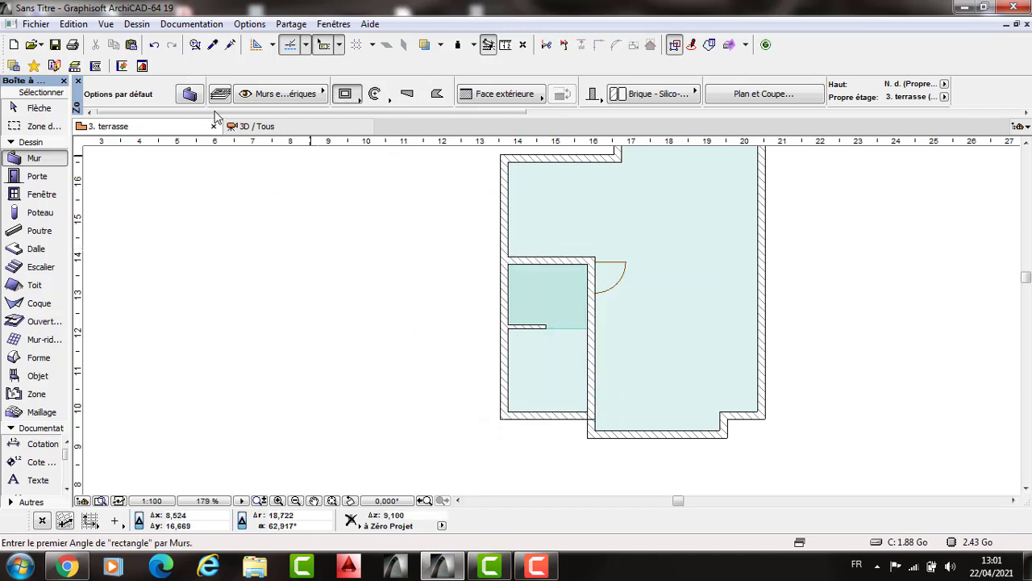
# Step: Raise the four low walls around the stairwell to a base offset of 2.5 m above the terrasse level
pyautogui.press('F3')
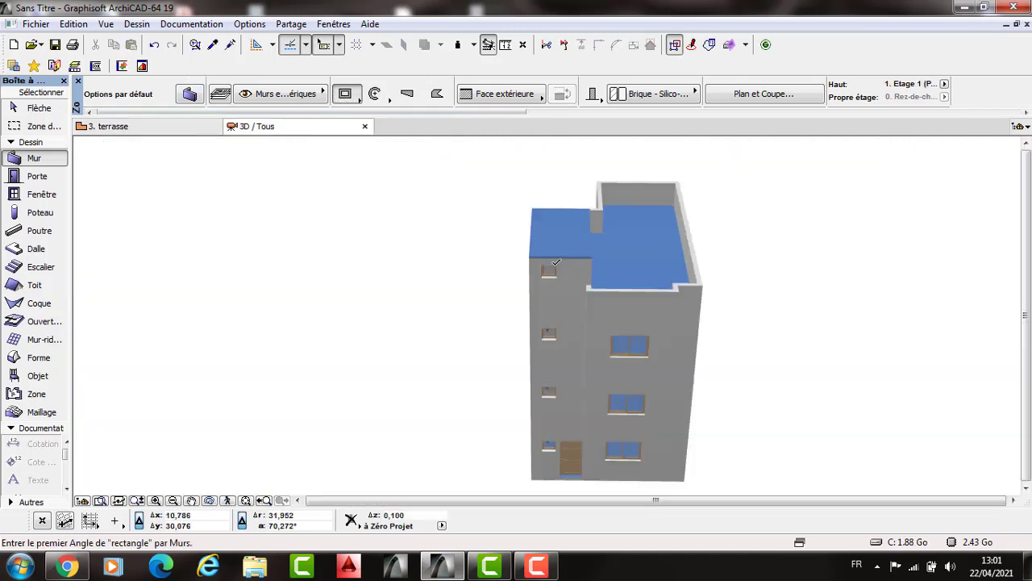
pyautogui.scroll(2, 576, 254)
pyautogui.scroll(2, 483, 315)
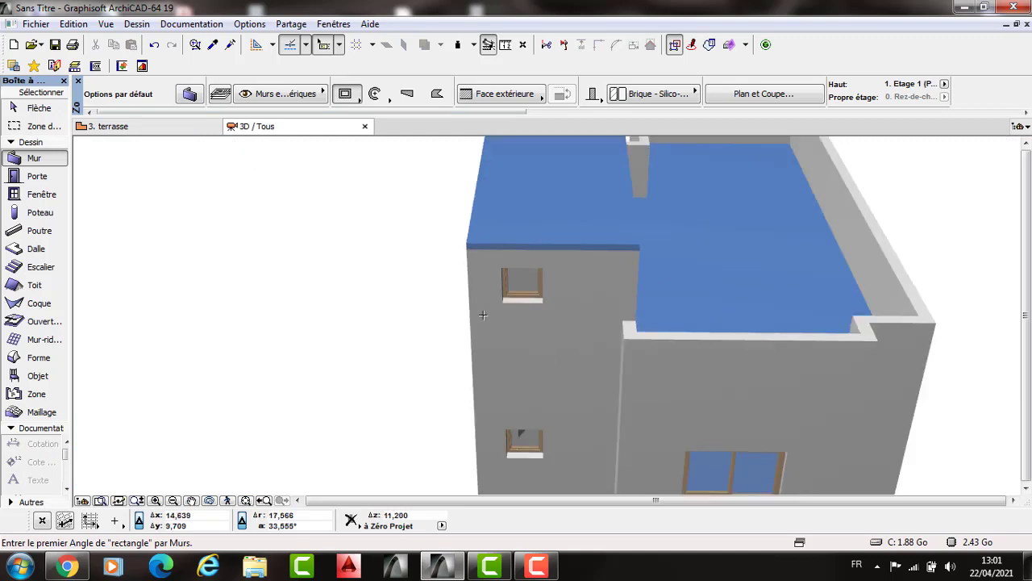
pyautogui.press('F2')
pyautogui.press('Escape')
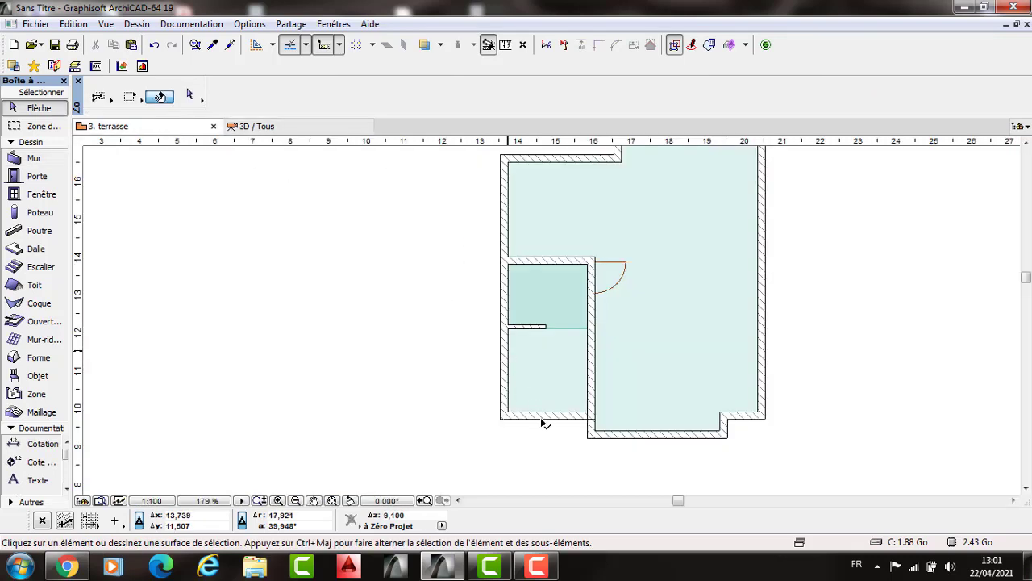
pyautogui.click(557, 421)
pyautogui.keyDown('shift'); pyautogui.click(556, 419); pyautogui.keyUp('shift')
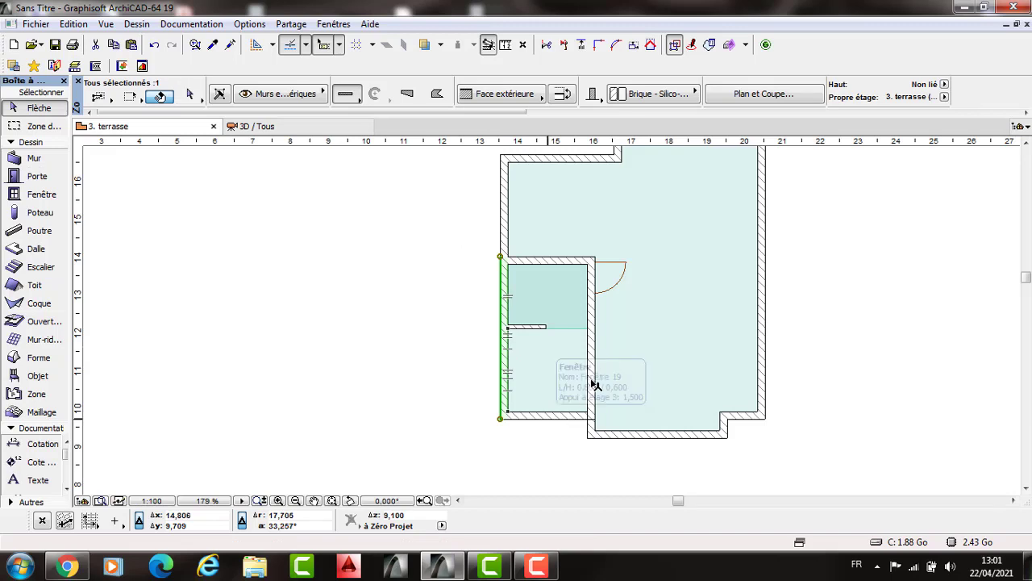
pyautogui.keyDown('shift'); pyautogui.click(566, 261); pyautogui.keyUp('shift')
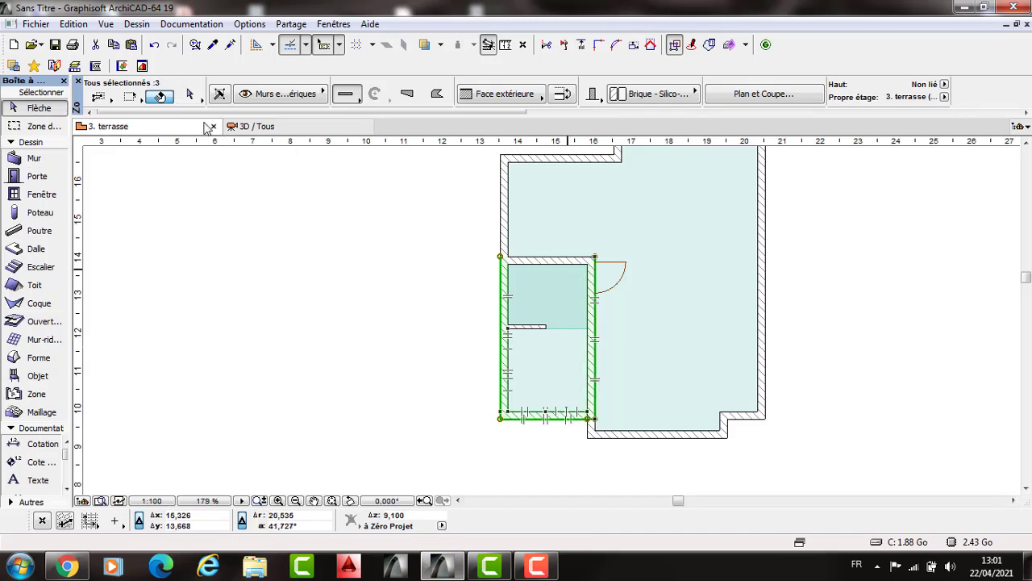
pyautogui.hotkey('ctrl', 't')
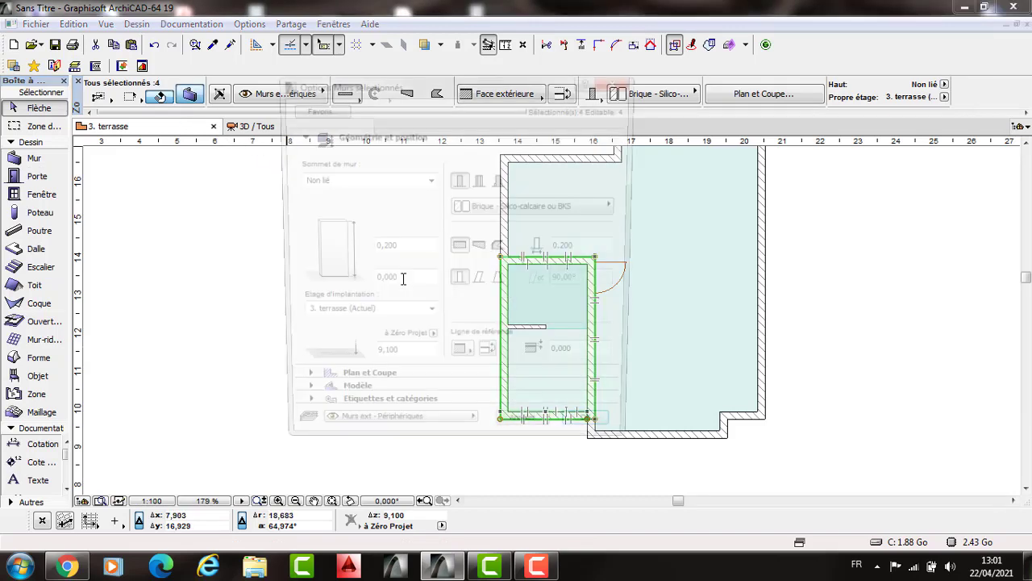
pyautogui.click(385, 282)
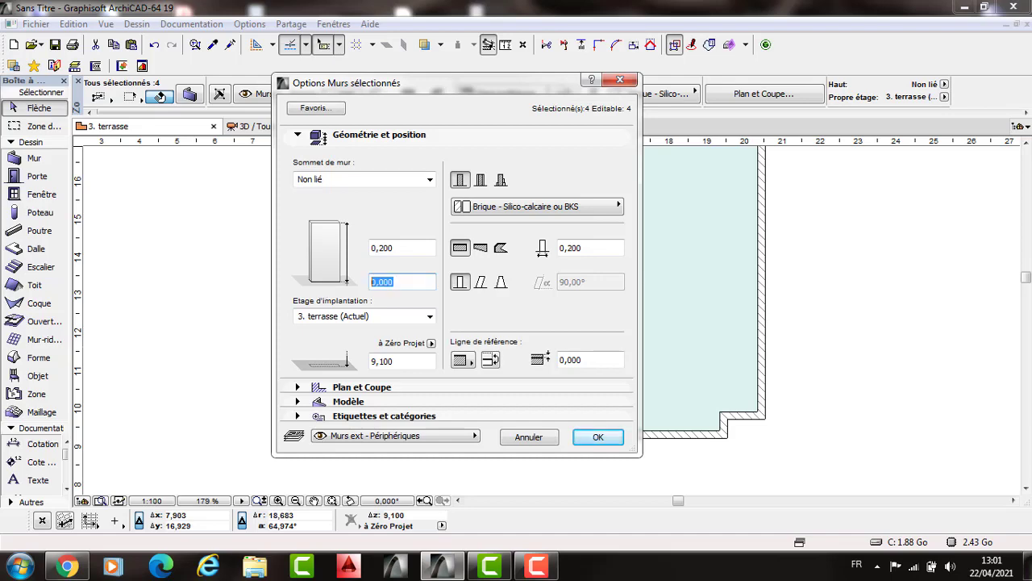
pyautogui.write('2')
pyautogui.press('Return')
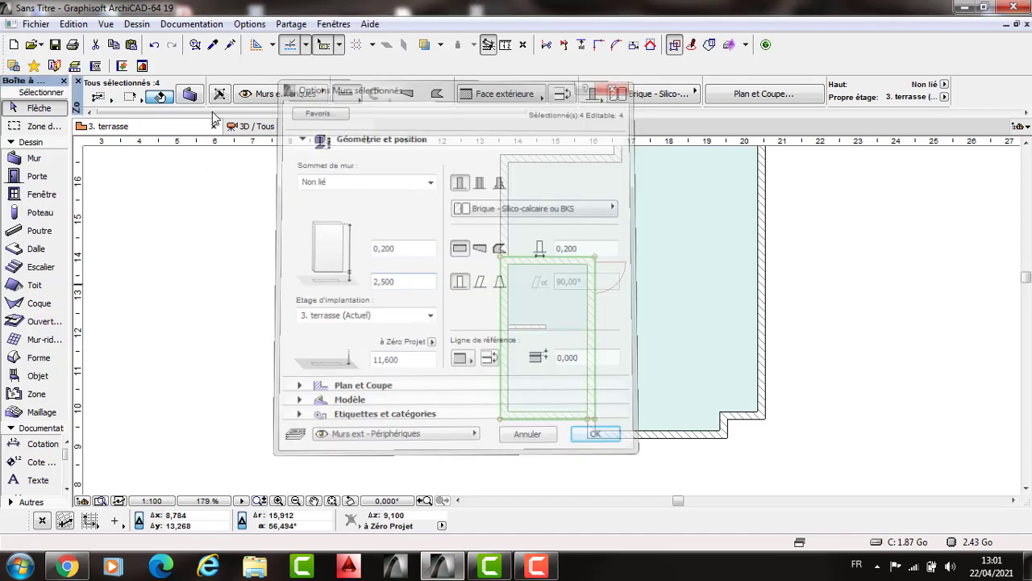
pyautogui.click(390, 194)
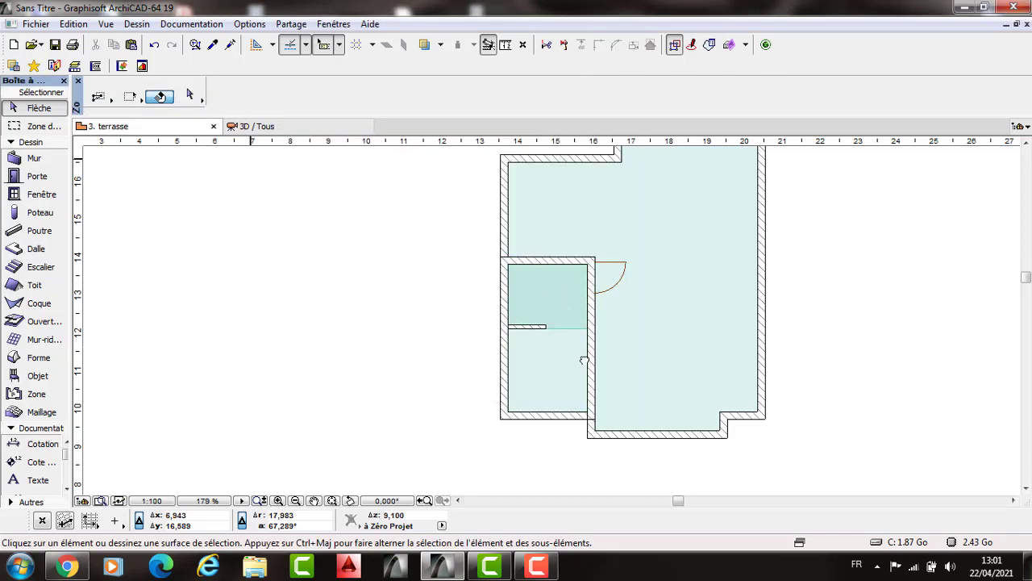
# Step: Override the edge surface of the stairwell's roof slab to match the walls and inspect the stairwell in 3D
pyautogui.press('F3')
pyautogui.scroll(-2, 546, 325)
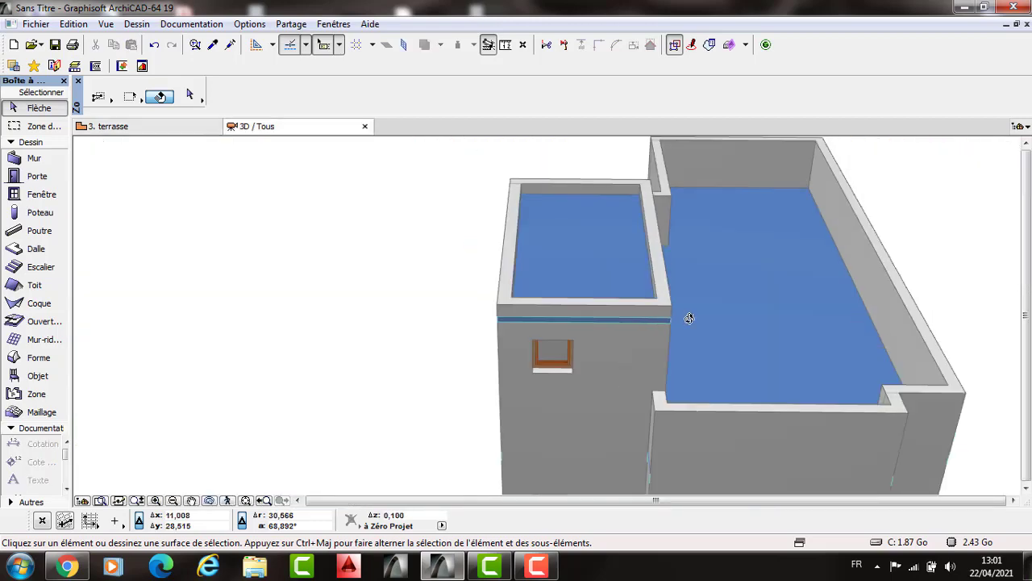
pyautogui.scroll(2, 508, 327)
pyautogui.keyDown('shift'); pyautogui.moveTo(513, 319); pyautogui.dragTo(529, 306, button='middle'); pyautogui.keyUp('shift')
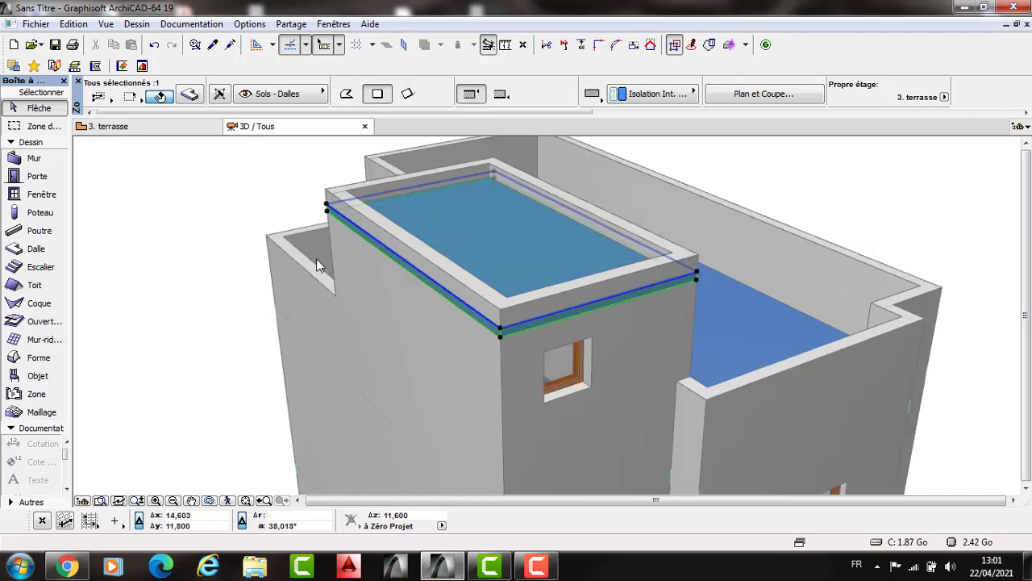
pyautogui.hotkey('ctrl', 't')
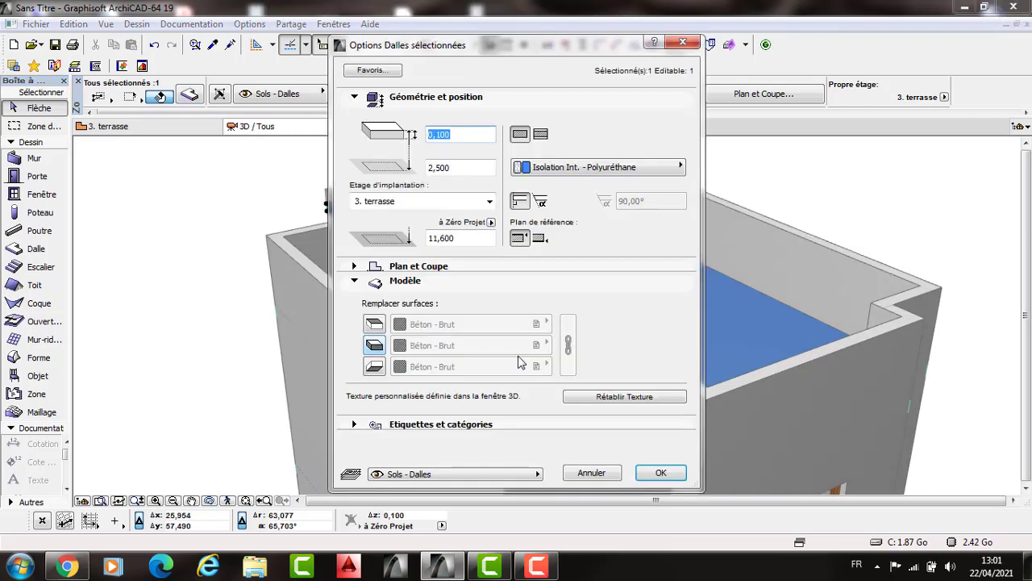
pyautogui.click(471, 345)
pyautogui.click(827, 404)
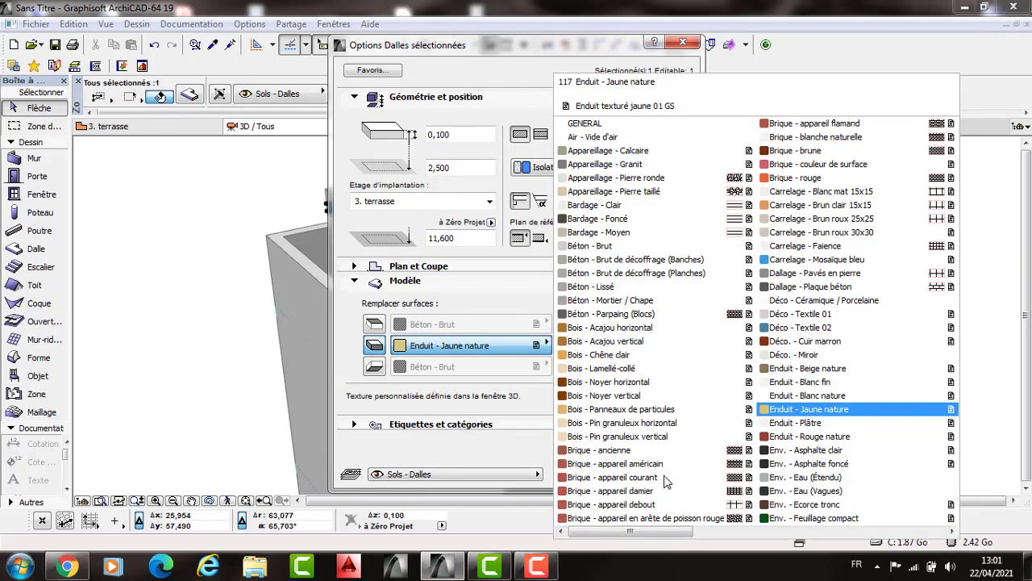
pyautogui.press('Return')
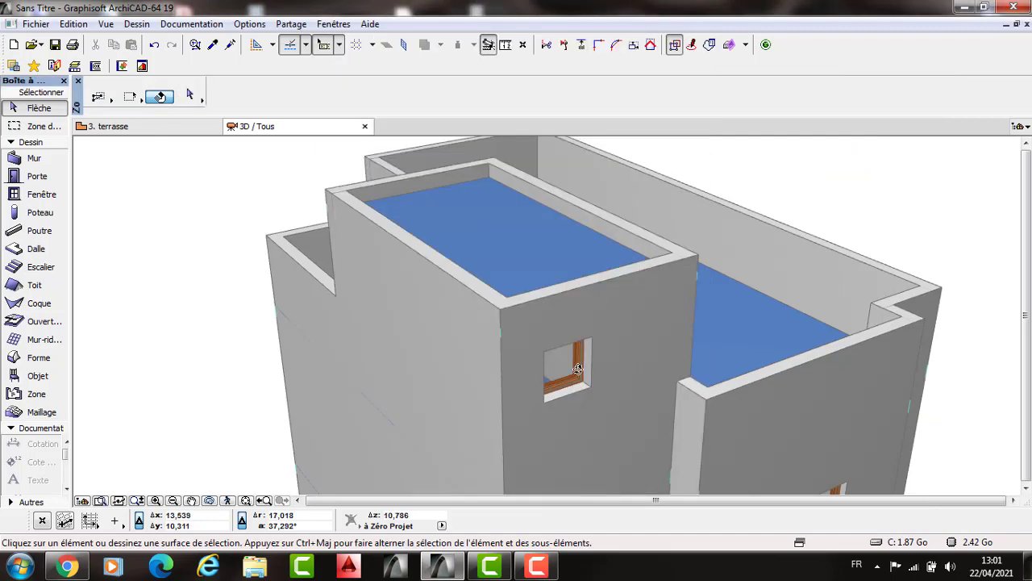
pyautogui.scroll(-3, 594, 366)
pyautogui.keyDown('shift'); pyautogui.moveTo(555, 373); pyautogui.dragTo(571, 189, button='middle'); pyautogui.keyUp('shift')
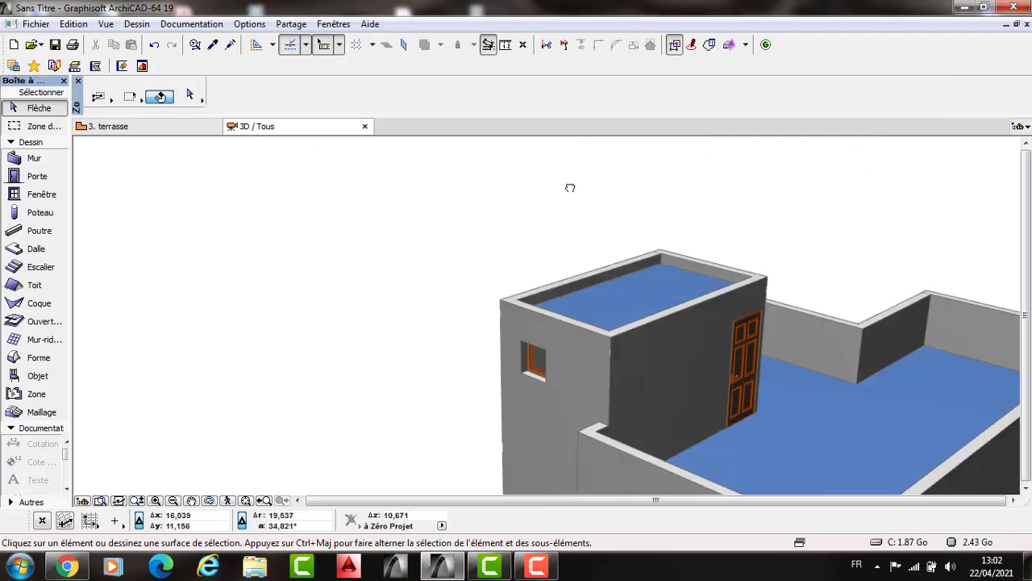
pyautogui.keyDown('shift'); pyautogui.moveTo(454, 258); pyautogui.dragTo(454, 263, button='middle'); pyautogui.keyUp('shift')
# Step: On the terrasse plan, draw a horizontal elevation line in front of the building's front facade, facing the house
pyautogui.press('F2')
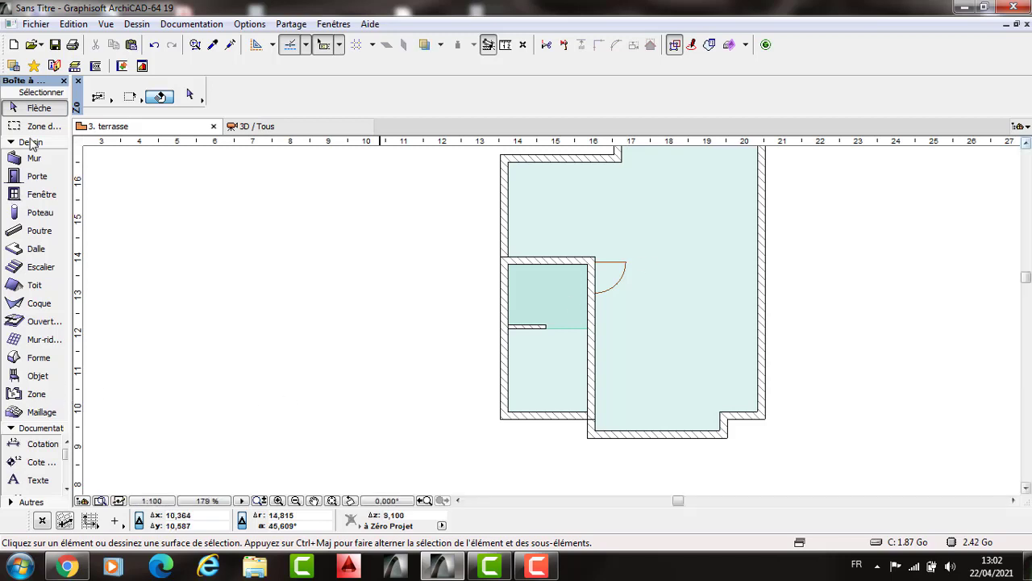
pyautogui.scroll(-1, 32, 143)
pyautogui.click(37, 428)
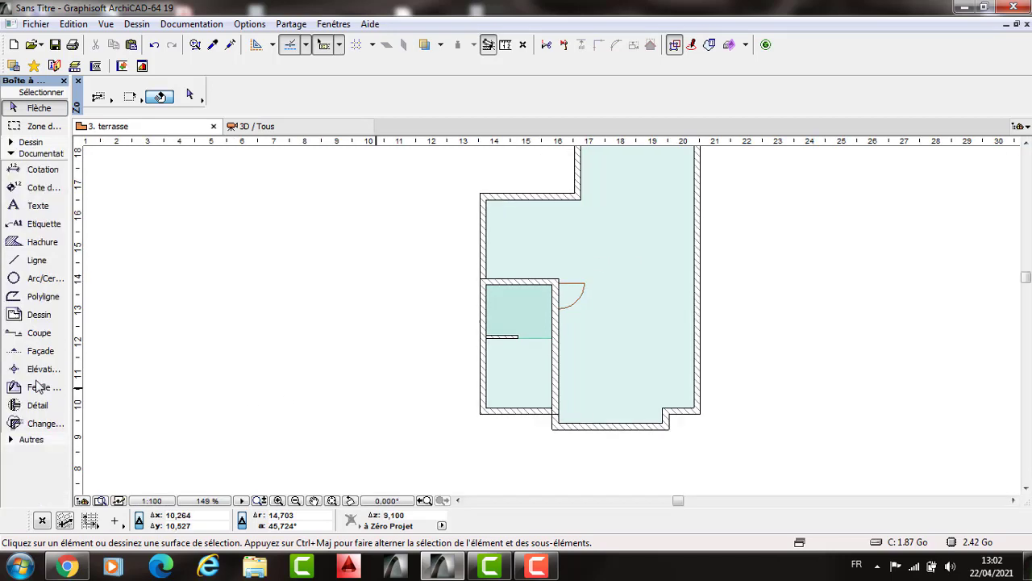
pyautogui.click(43, 353)
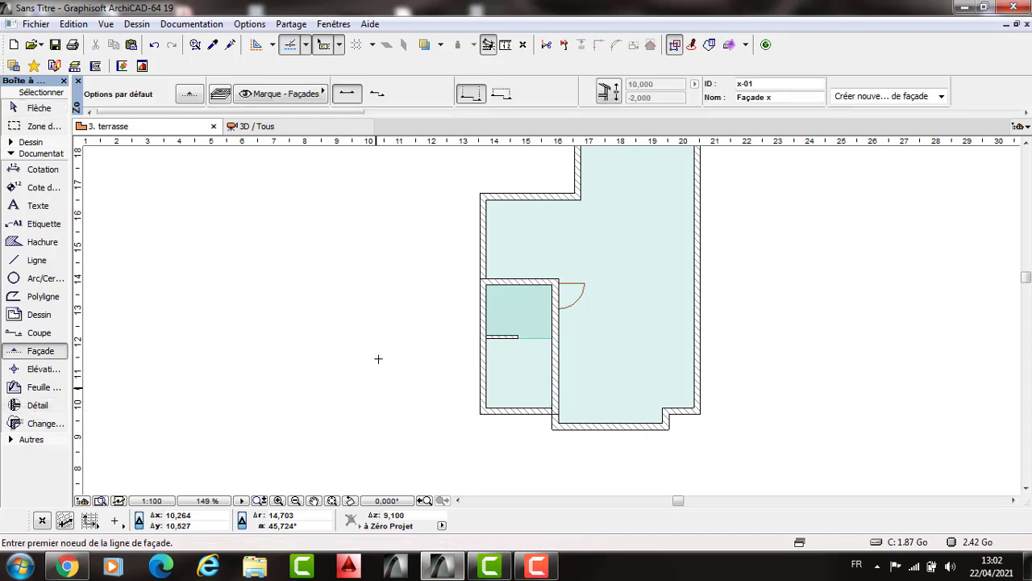
pyautogui.scroll(-1, 394, 360)
pyautogui.moveTo(393, 360); pyautogui.dragTo(353, 190, button='middle')
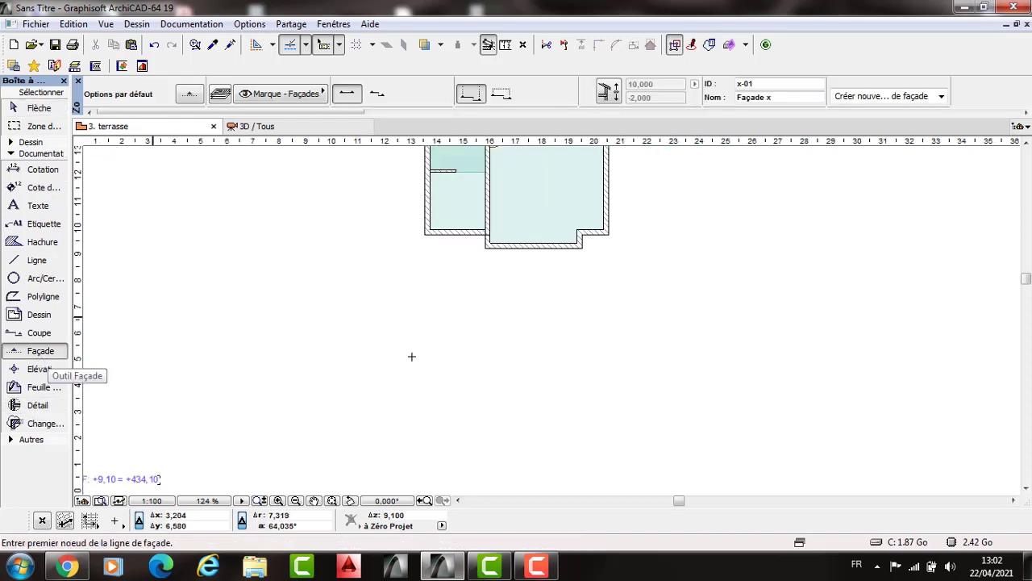
pyautogui.click(396, 360)
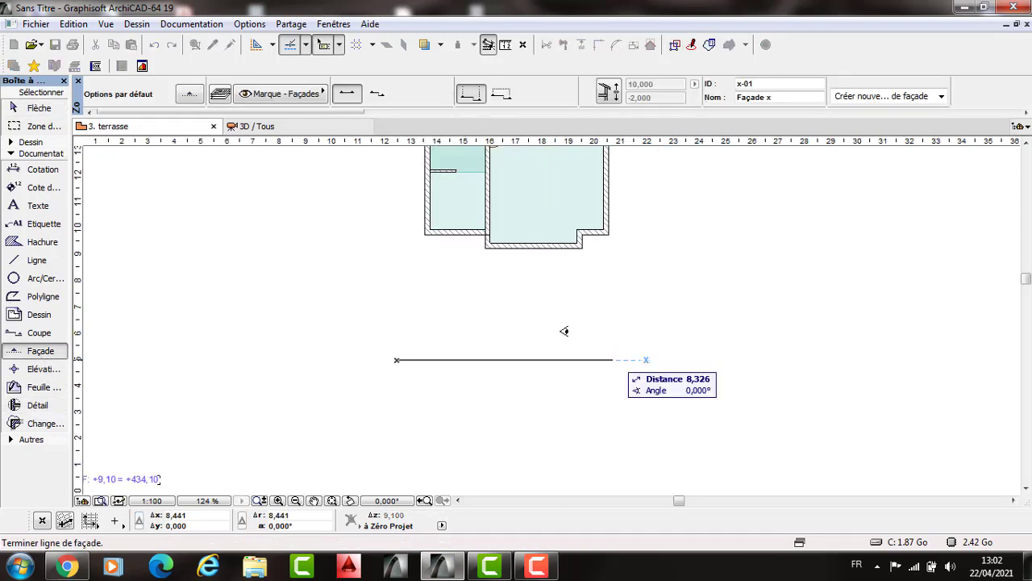
pyautogui.click(651, 360)
pyautogui.click(600, 341)
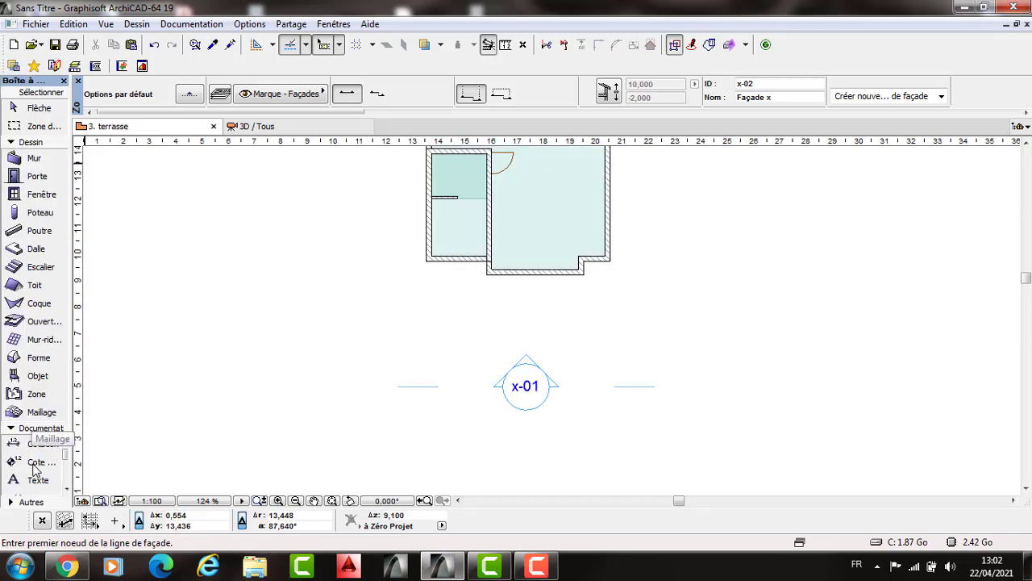
# Step: Draw a vertical section line with infinite horizontal depth lengthwise through the stairwell and beyond the house, looking toward the terrace door side
pyautogui.click(34, 463)
pyautogui.scroll(-3, 34, 476)
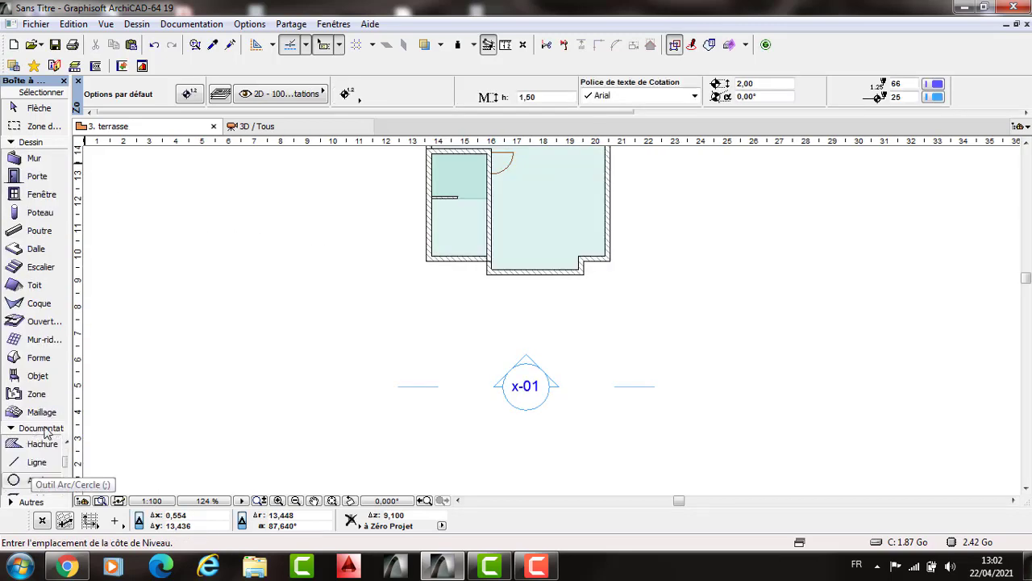
pyautogui.scroll(-3, 37, 489)
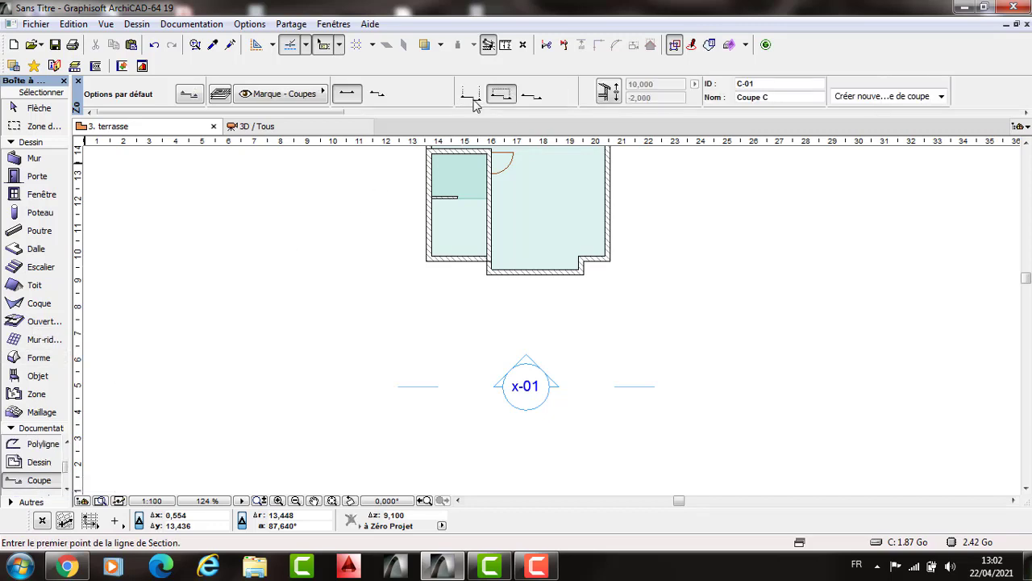
pyautogui.moveTo(466, 184); pyautogui.dragTo(478, 215, button='middle')
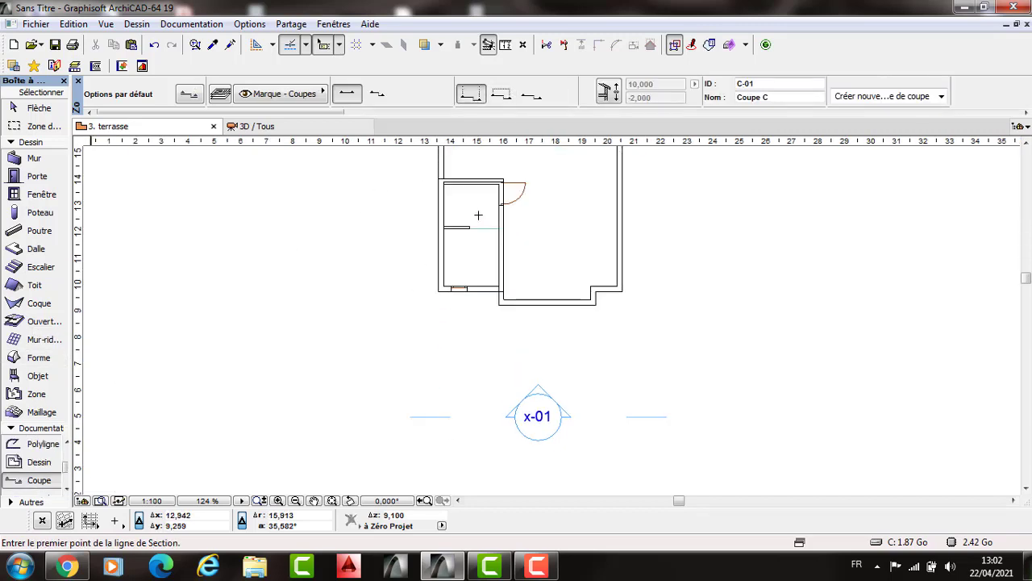
pyautogui.scroll(-2, 476, 428)
pyautogui.click(478, 214)
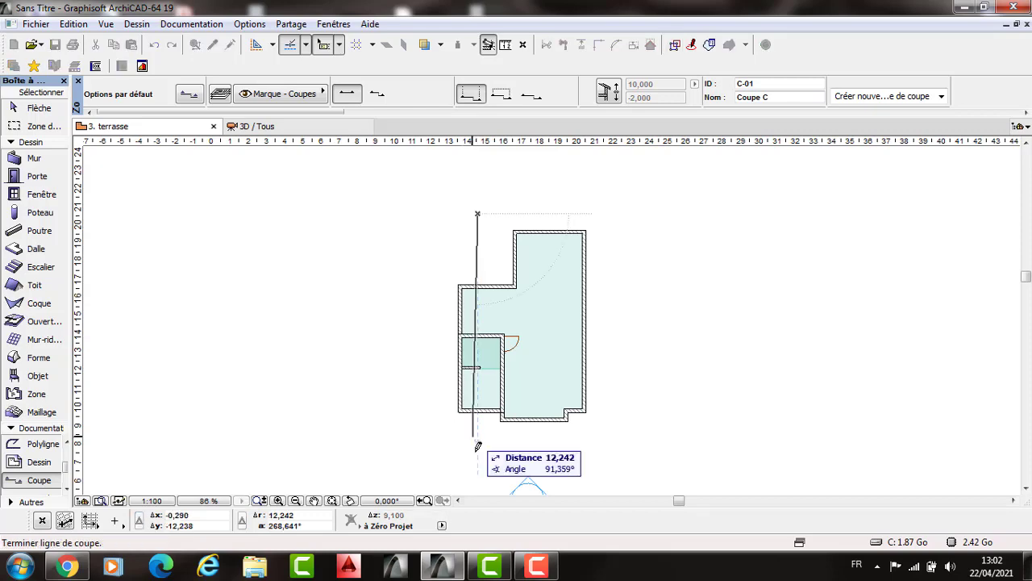
pyautogui.click(477, 439)
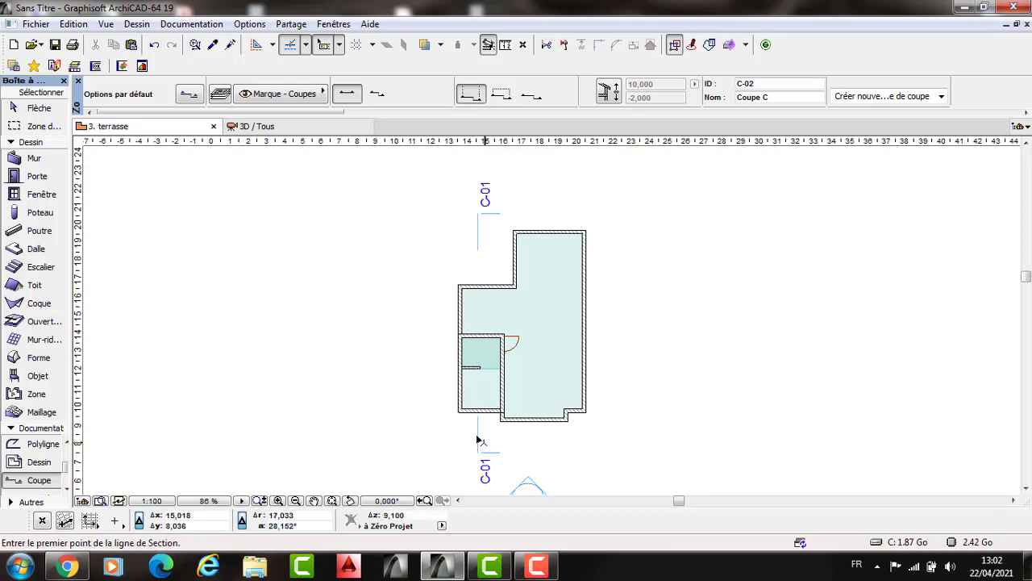
pyautogui.press('Escape')
# Step: Set the stairwell section's reference ID to A and its name to Coupe A-A
pyautogui.scroll(2, 477, 441)
pyautogui.click(470, 441)
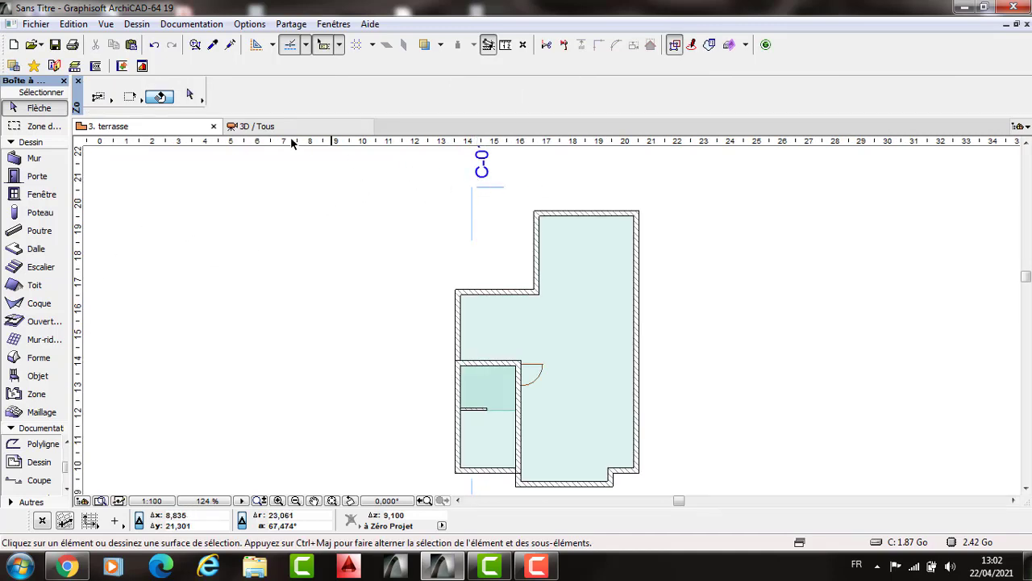
pyautogui.click(469, 198)
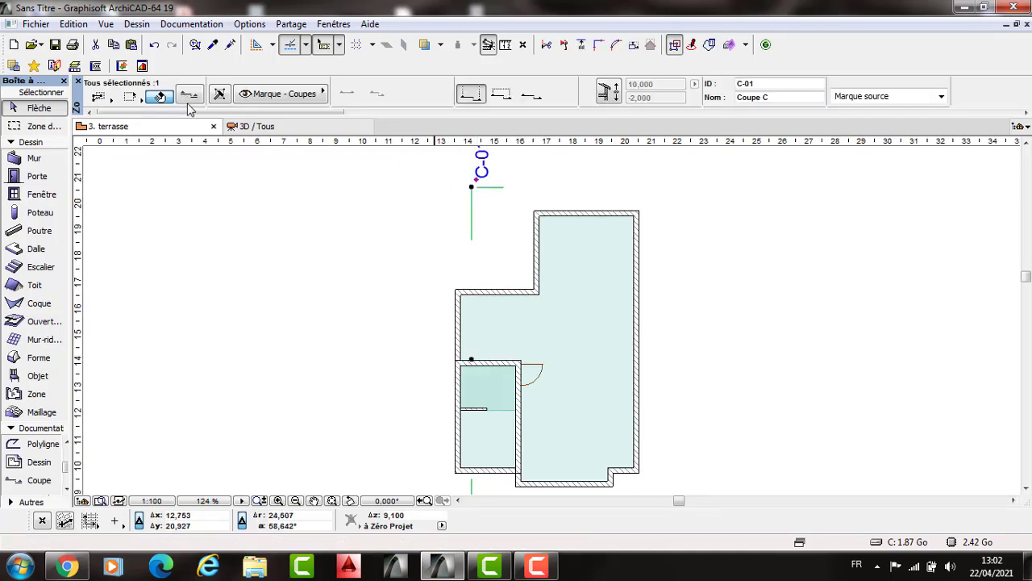
pyautogui.hotkey('ctrl', 't')
pyautogui.click(436, 87)
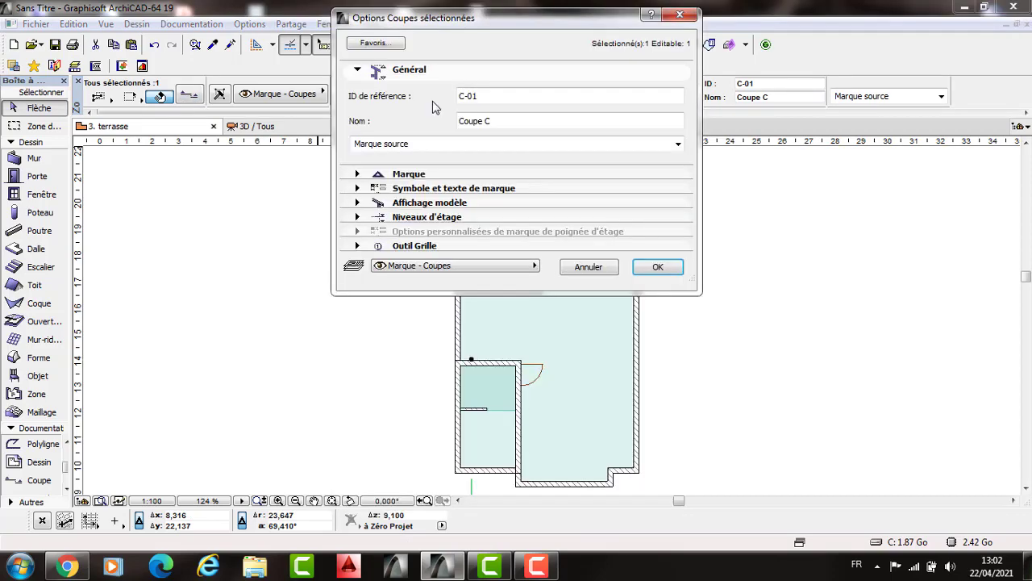
pyautogui.write('A')
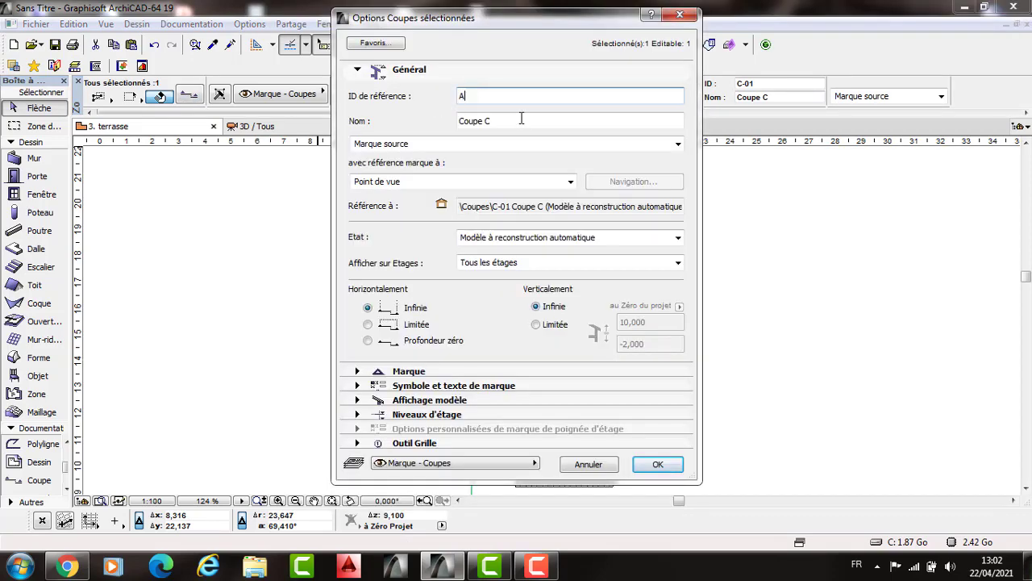
pyautogui.click(527, 120)
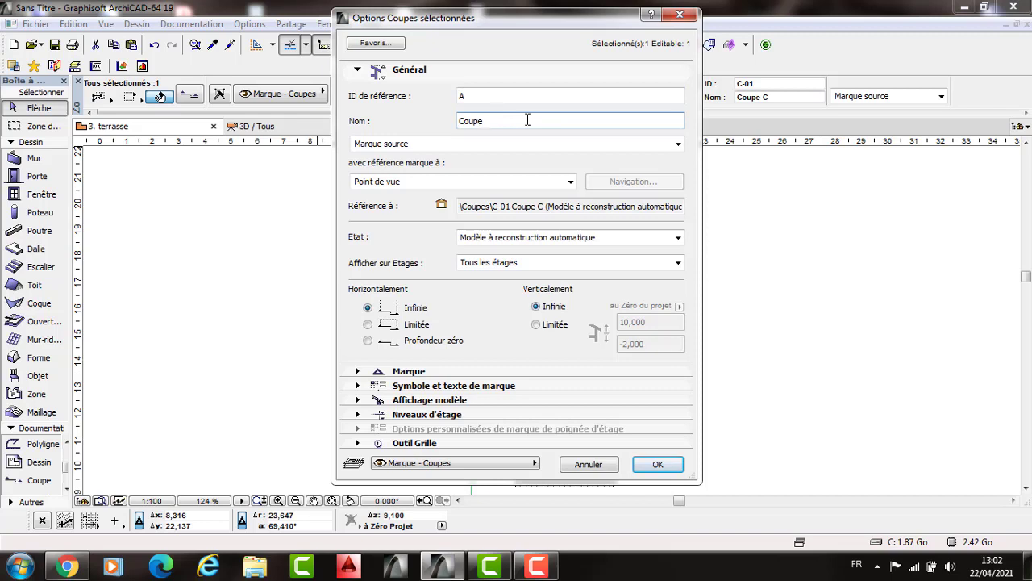
pyautogui.write('A-A')
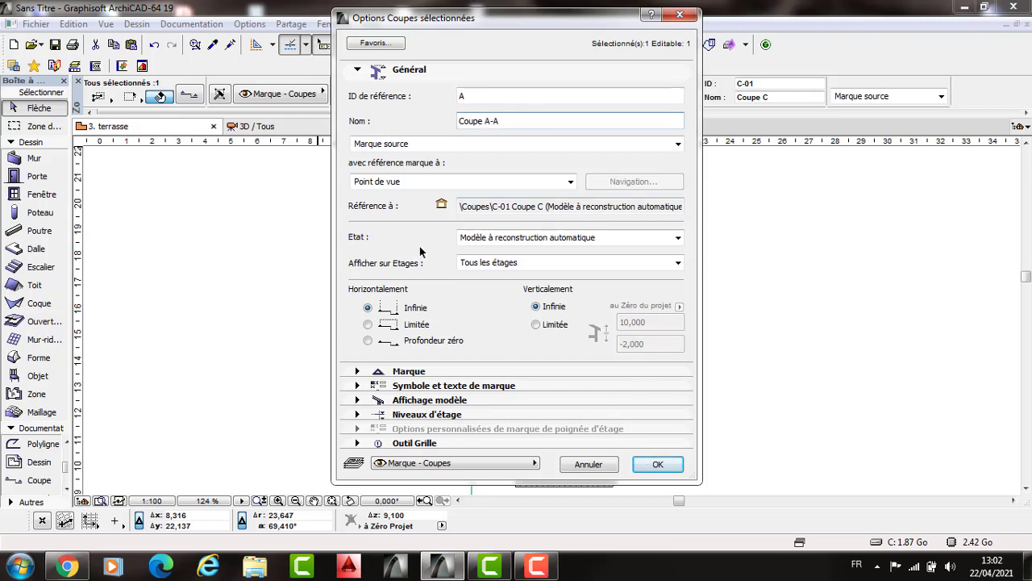
pyautogui.press('Return')
pyautogui.press('Escape')
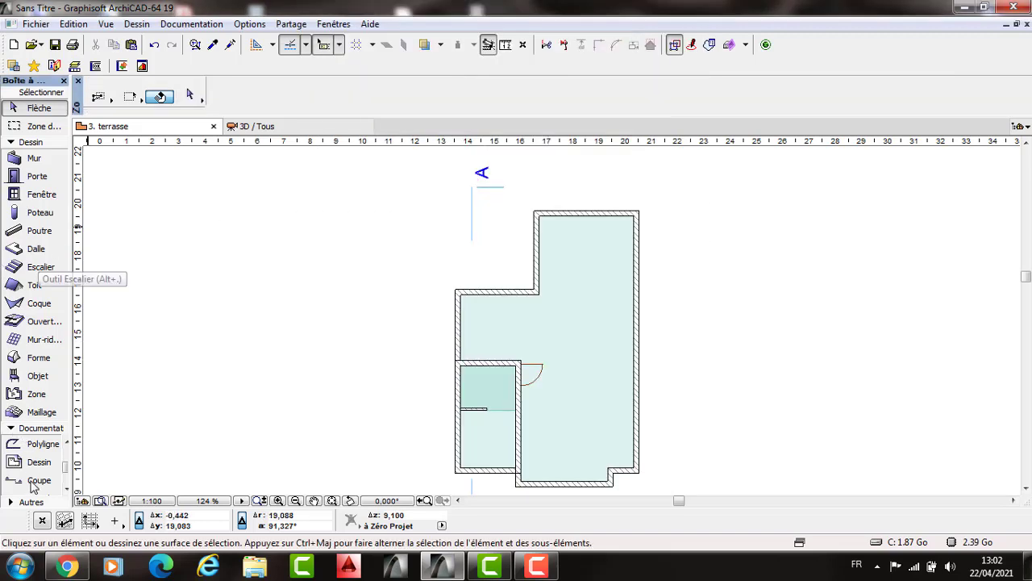
# Step: Draw a horizontal section line across the rear part of the terrace, looking toward the front facade, and select it
pyautogui.click(673, 241)
pyautogui.click(672, 252)
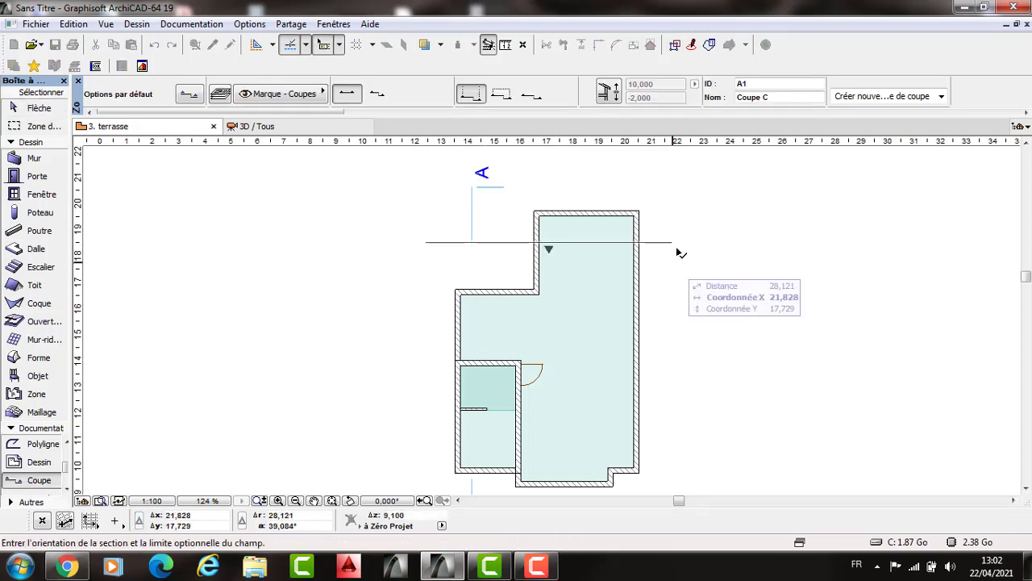
pyautogui.click(676, 247)
pyautogui.hotkey('ctrl', 'a')
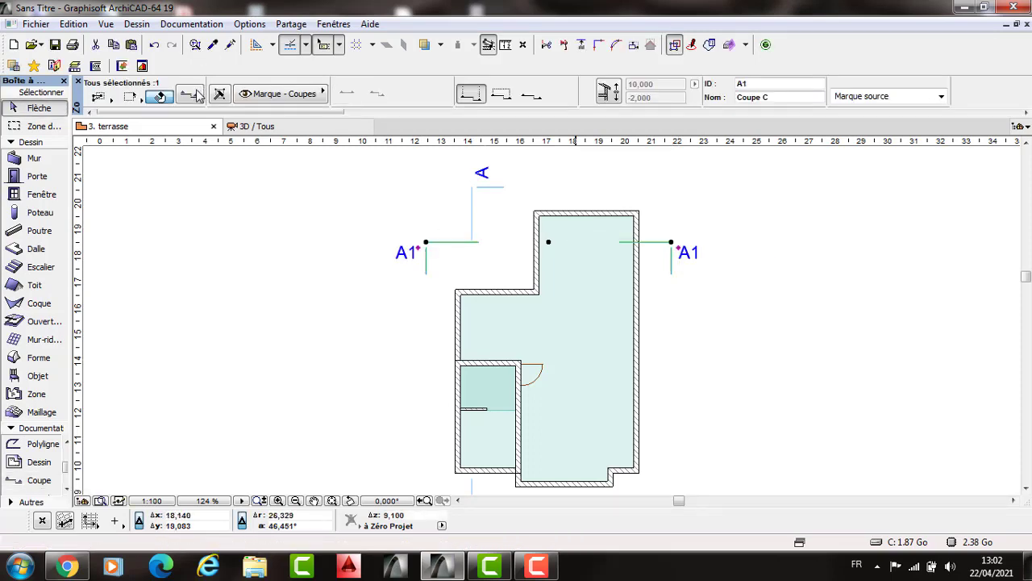
# Step: Set the selected terrace section's reference ID to B and its name to Coupe B-B
pyautogui.hotkey('ctrl', 't')
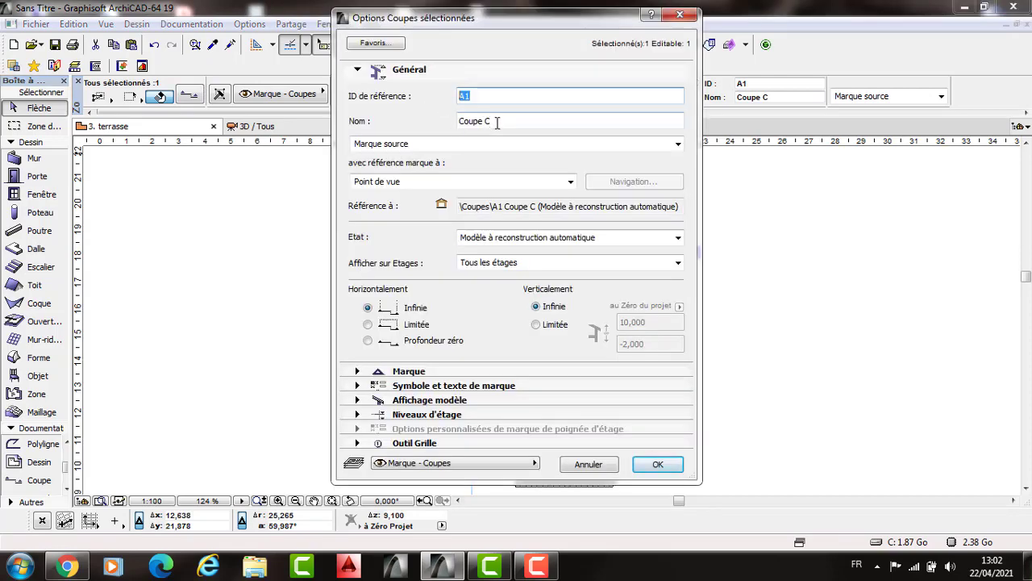
pyautogui.write('B')
pyautogui.press('BackSpace')
pyautogui.write('B')
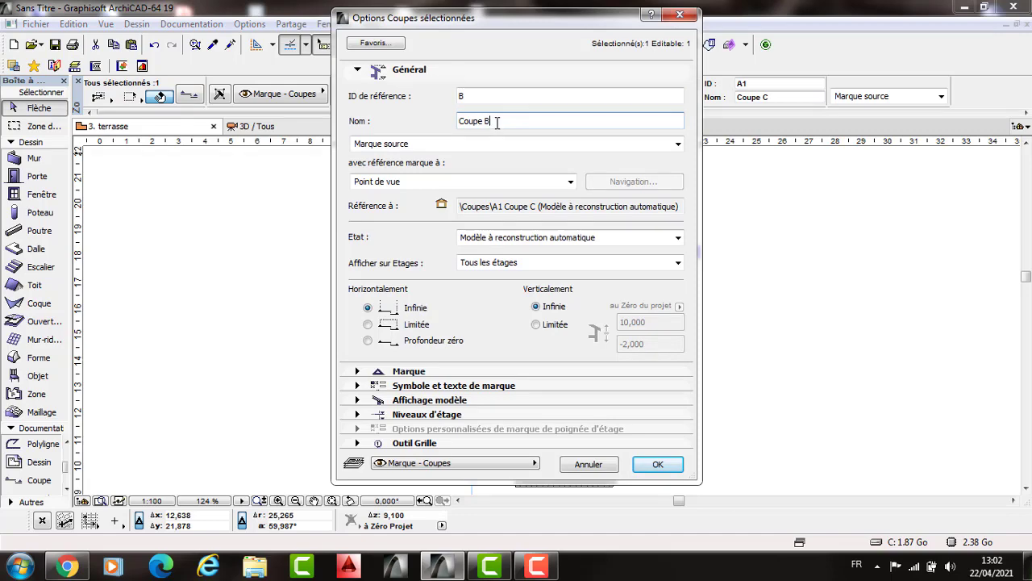
pyautogui.write('-B')
pyautogui.press('Return')
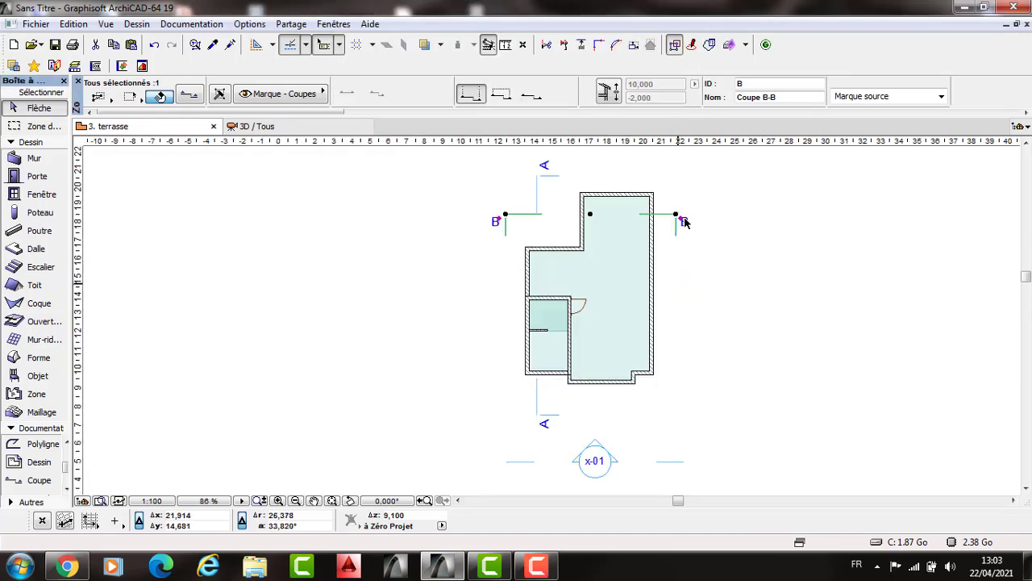
# Step: Set section B's marker text height to 2,5 mm and its marker size to 5 mm
pyautogui.scroll(2, 682, 236)
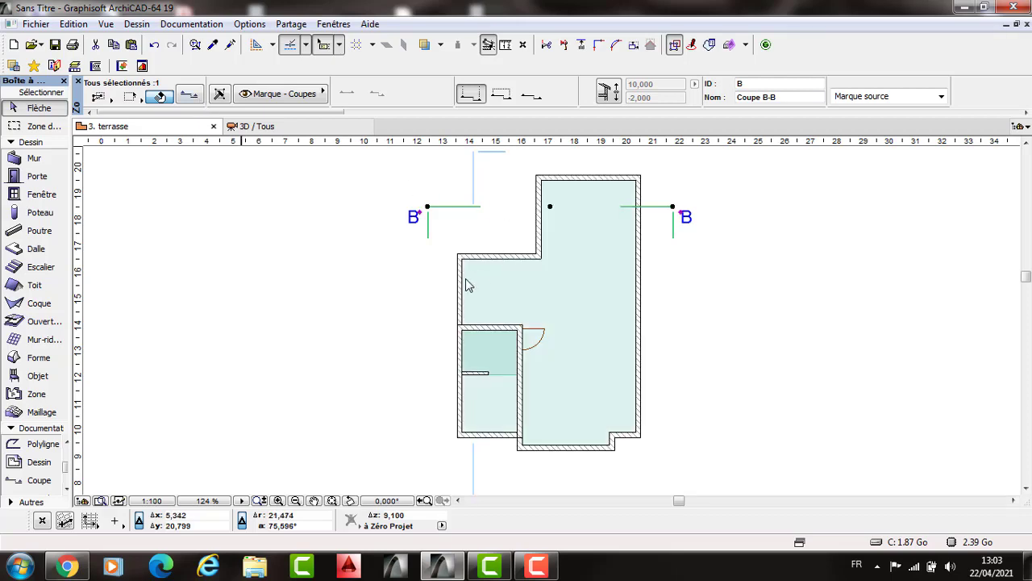
pyautogui.hotkey('ctrl', 't')
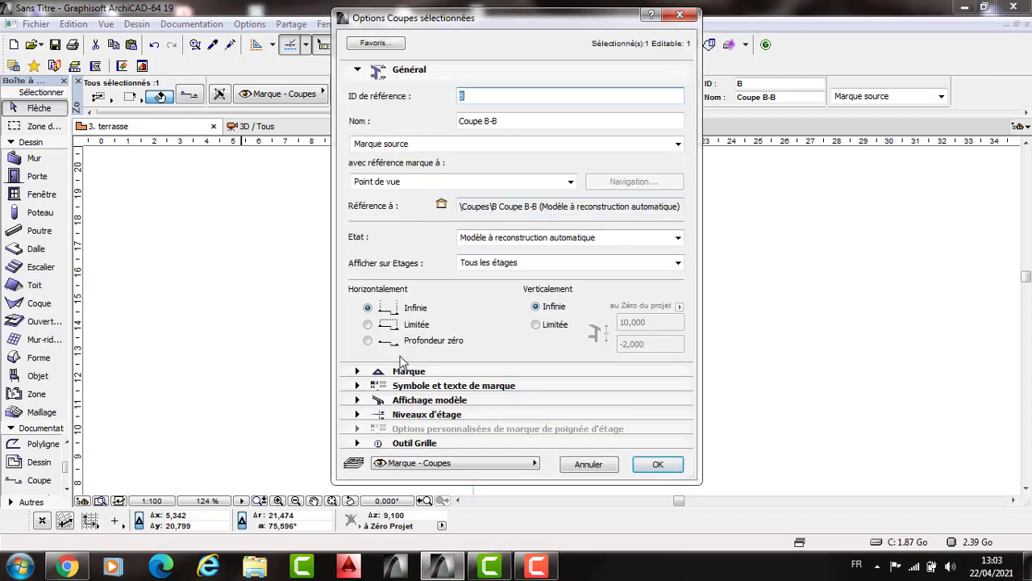
pyautogui.click(398, 371)
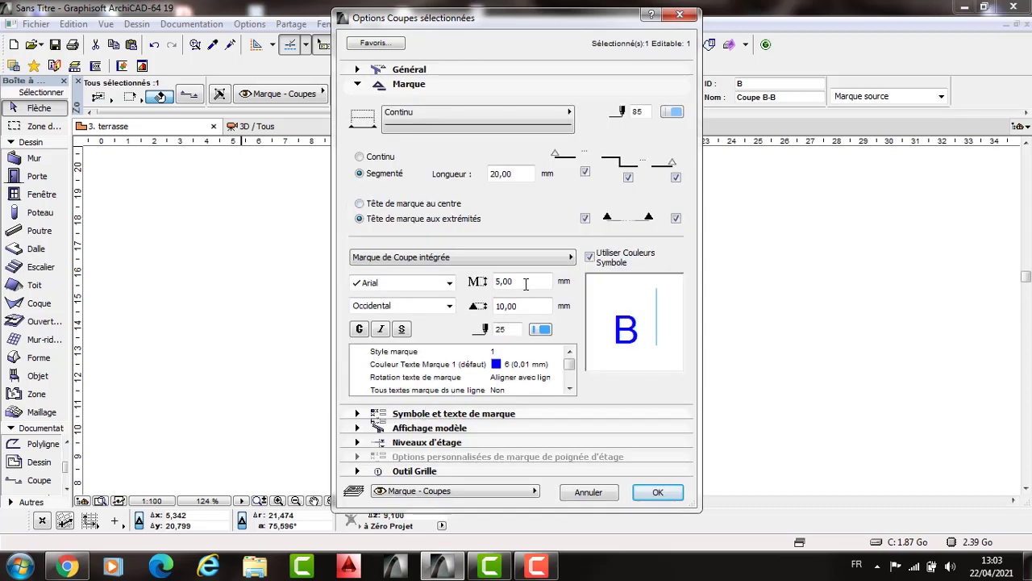
pyautogui.write('2')
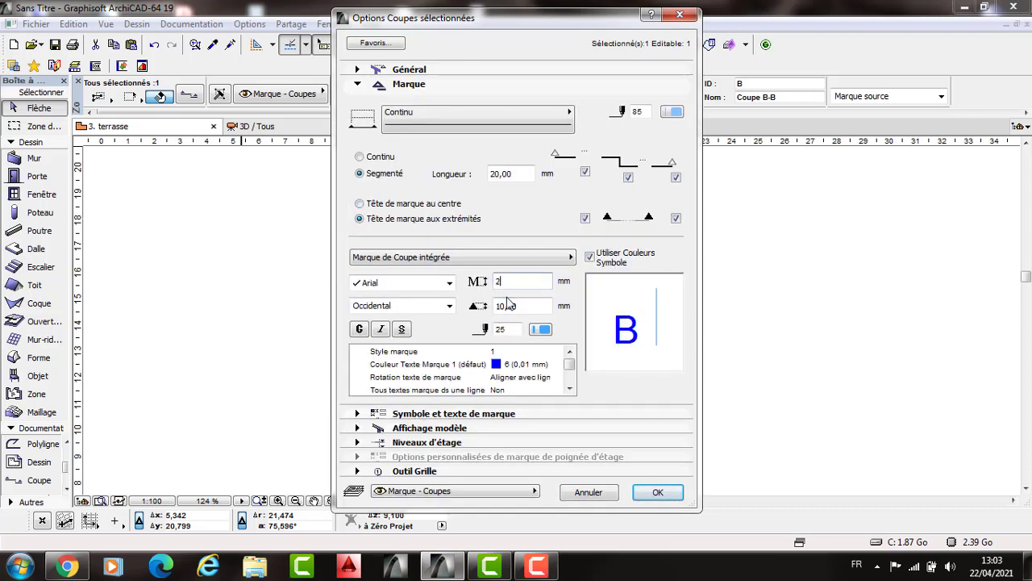
pyautogui.write(',5')
pyautogui.press('Tab')
pyautogui.write('5')
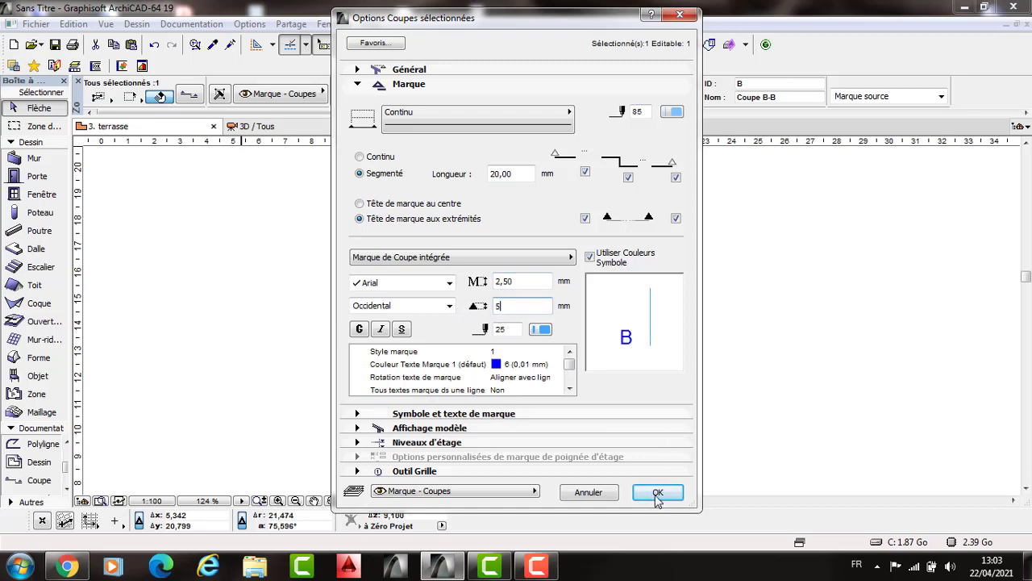
pyautogui.press('Return')
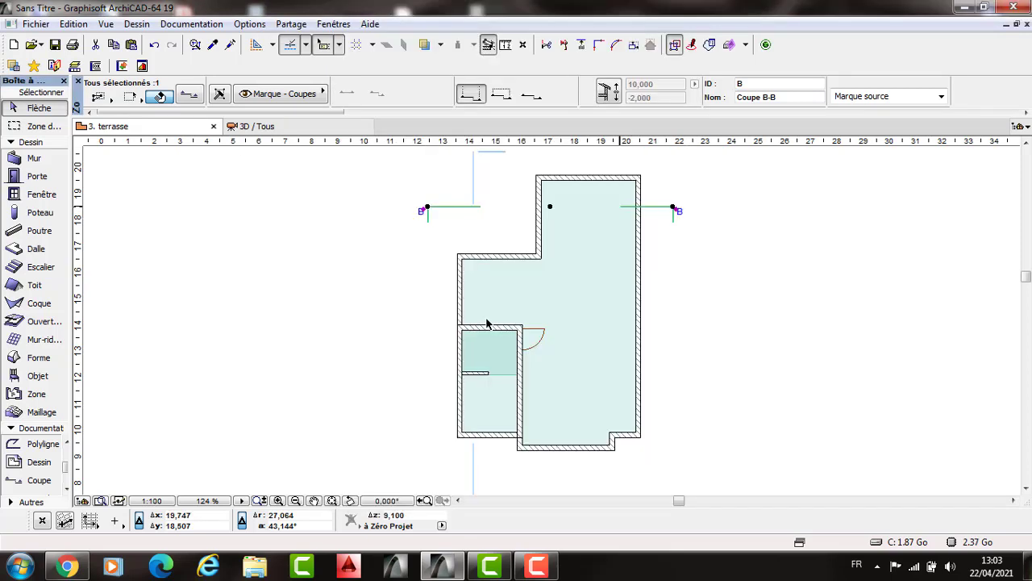
# Step: Transfer section B's marker settings to the section A line and deselect the section
pyautogui.moveTo(447, 209); pyautogui.dragTo(491, 310, button='middle')
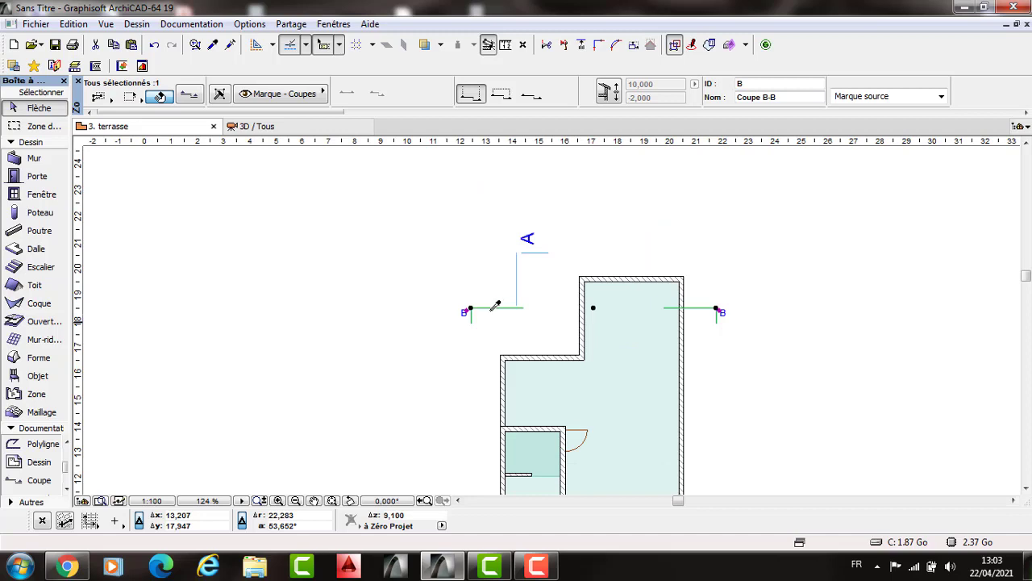
pyautogui.keyDown('alt'); pyautogui.click(520, 261); pyautogui.keyUp('alt')
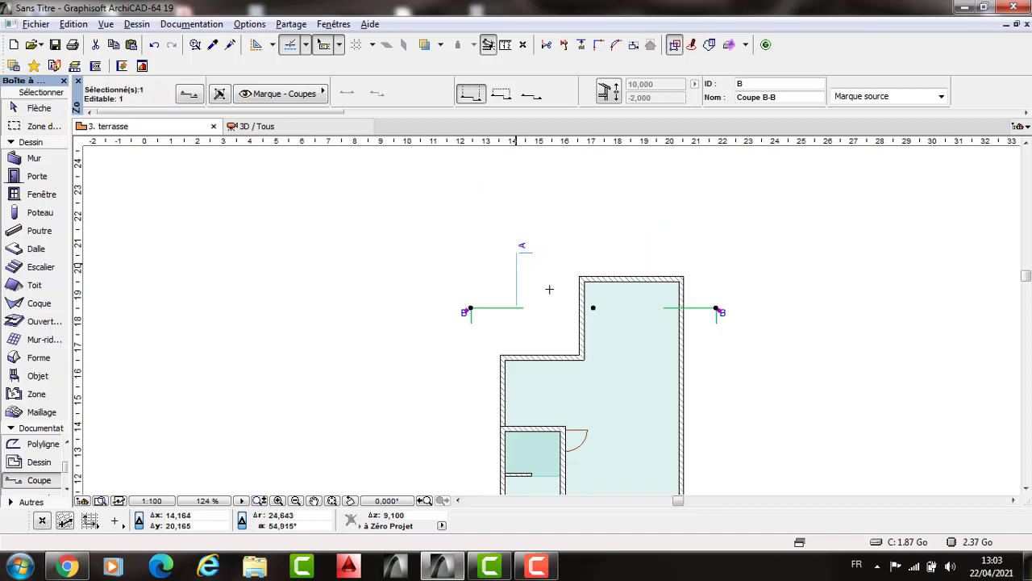
pyautogui.press('Escape')
pyautogui.scroll(-2, 1013, 147)
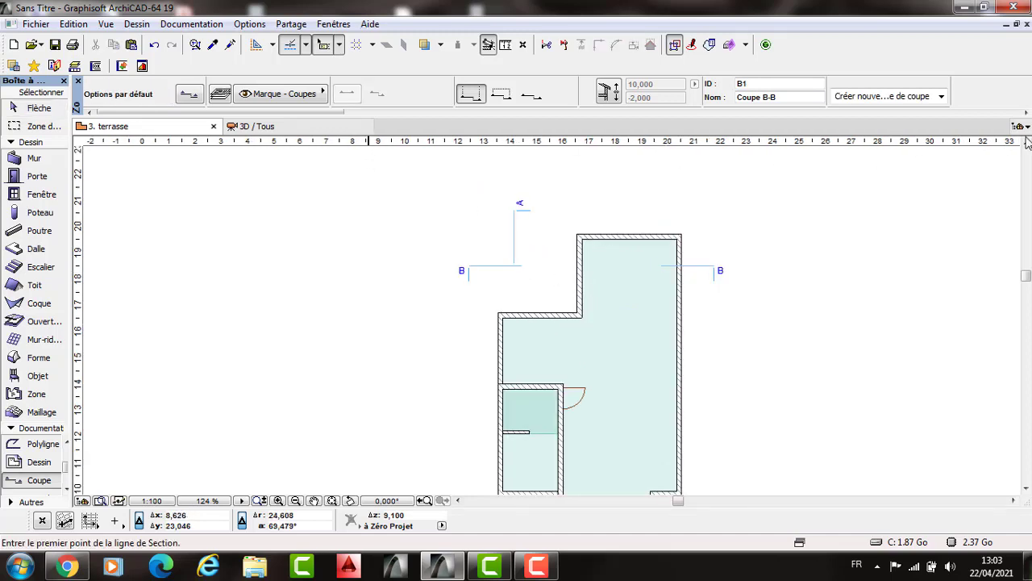
# Step: Open the A Coupe A-A section and examine the stair flights, slabs and doors from floor to floor
pyautogui.click(1021, 127)
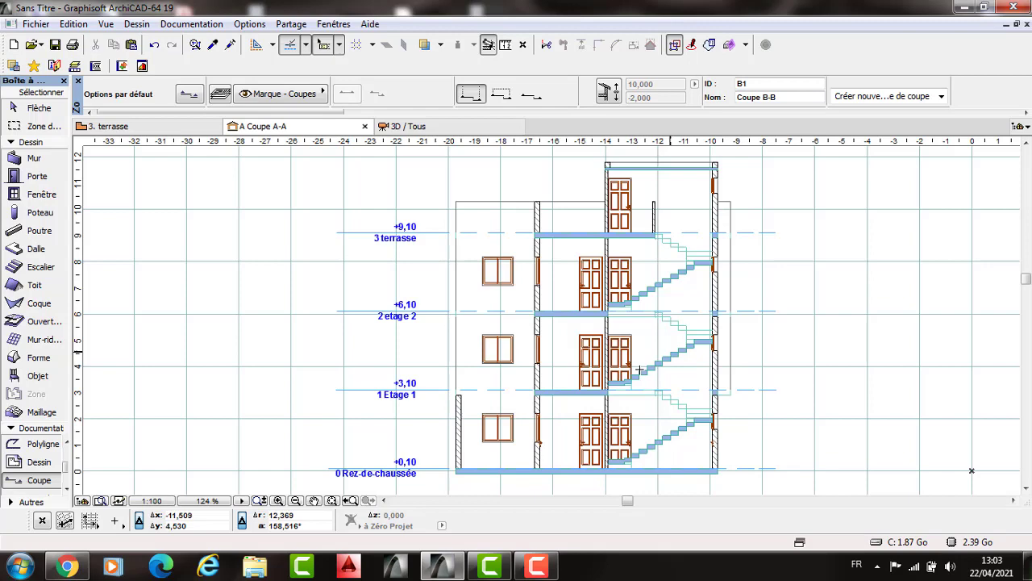
pyautogui.moveTo(639, 369); pyautogui.dragTo(623, 391, button='middle')
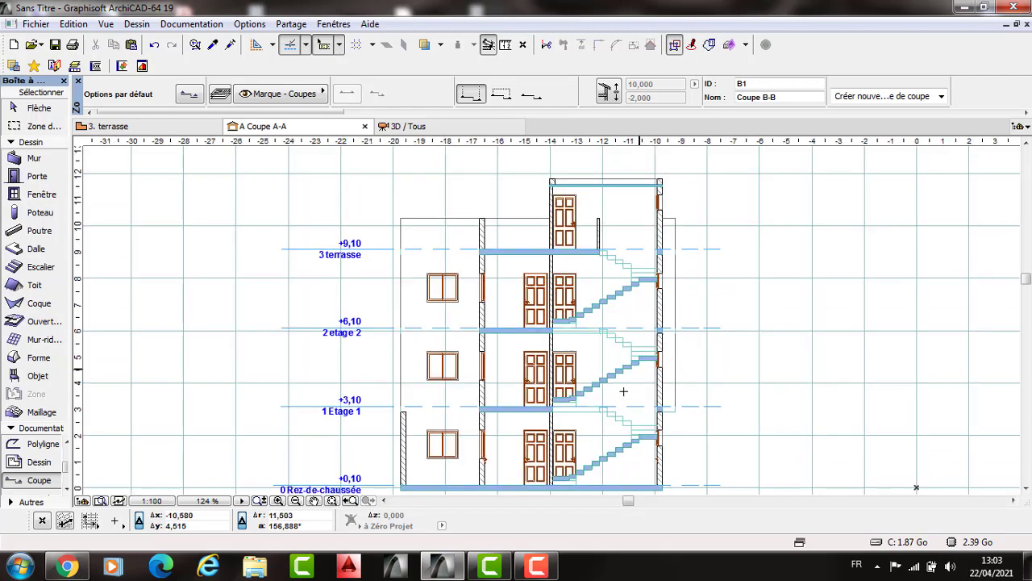
pyautogui.scroll(2, 609, 350)
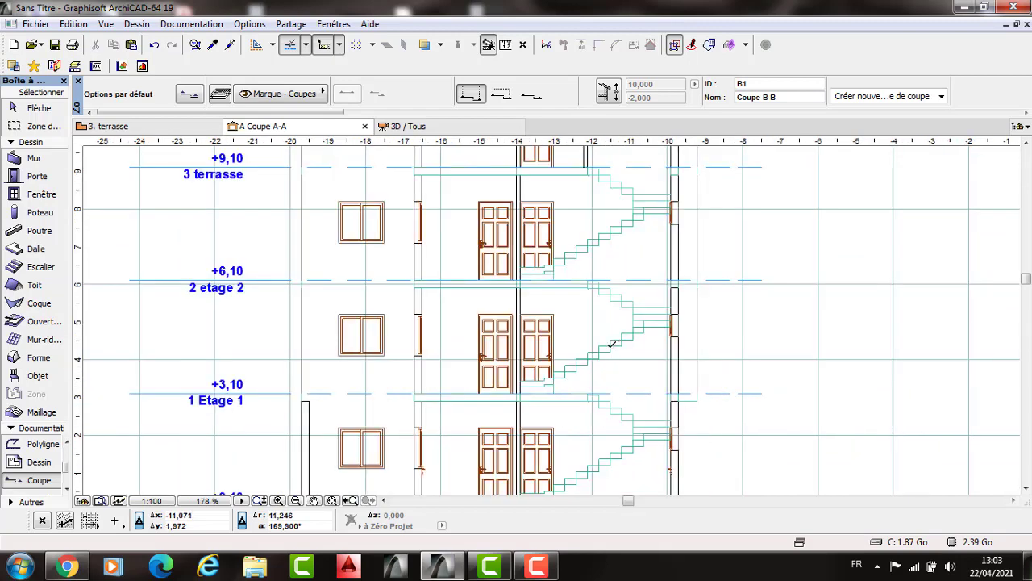
pyautogui.scroll(2, 543, 330)
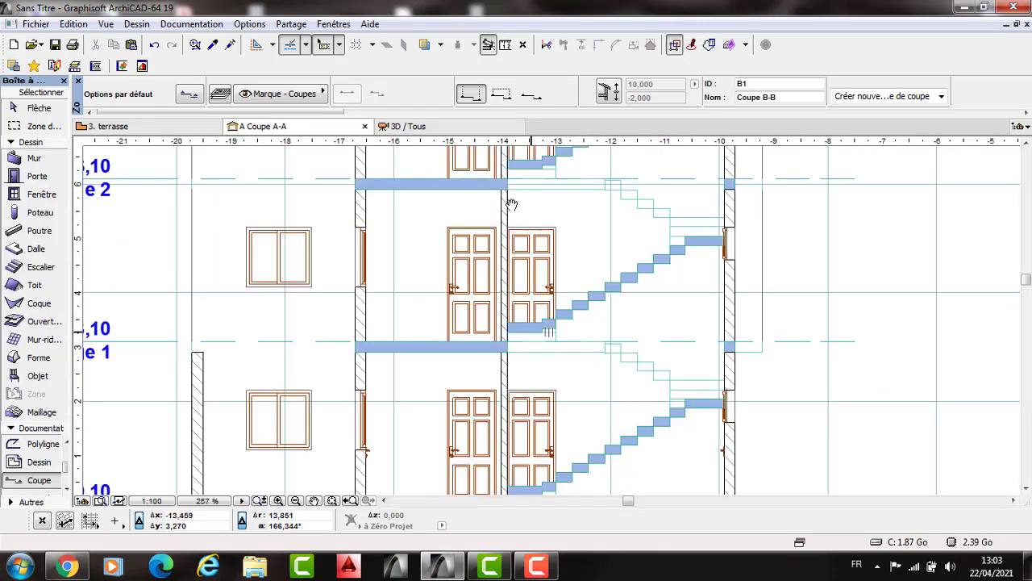
pyautogui.scroll(3, 624, 251)
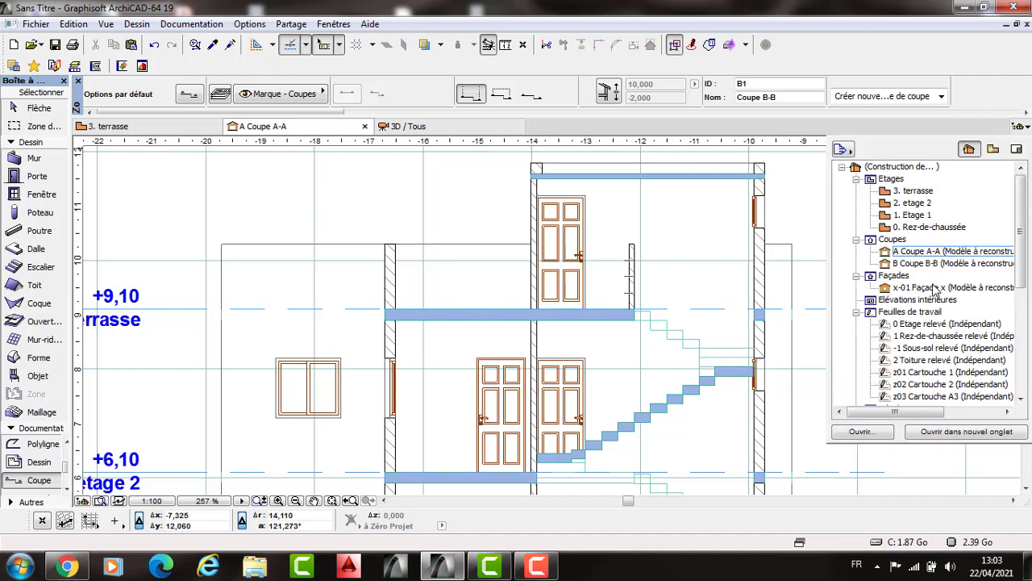
# Step: Open the x-01 Façade x elevation to check the front facade
pyautogui.doubleClick(851, 288)
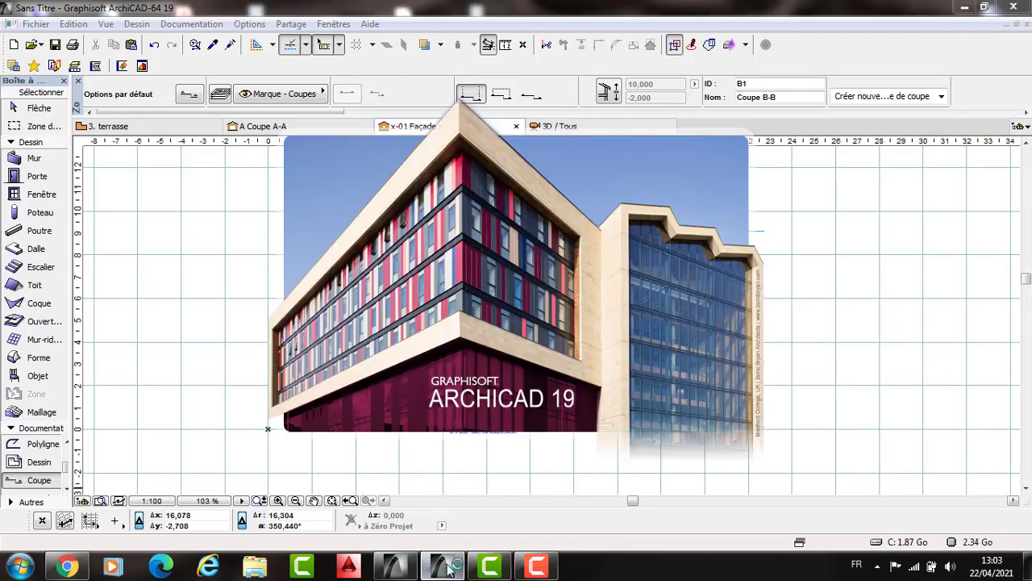
pyautogui.moveTo(442, 567)
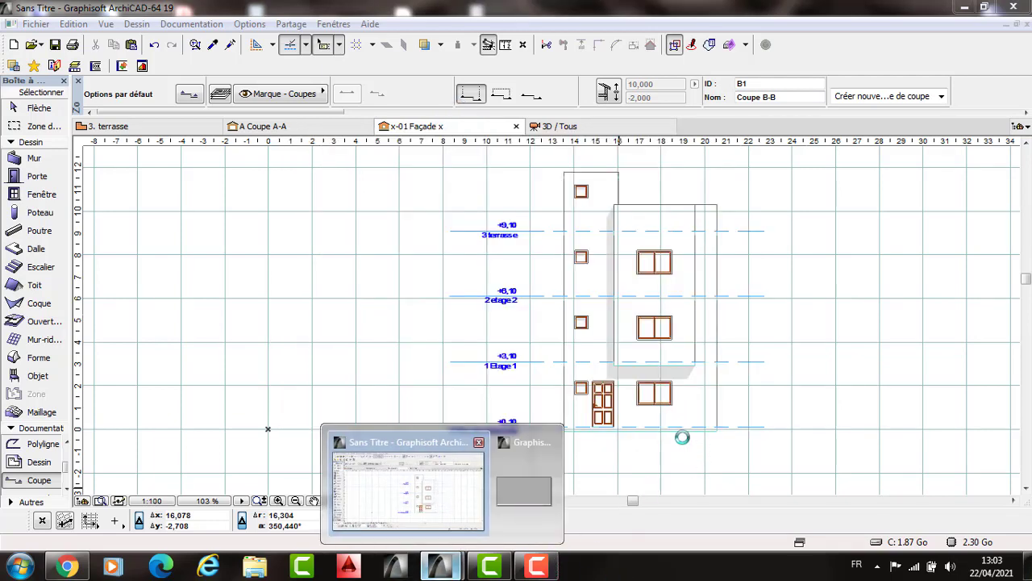
pyautogui.click(516, 502)
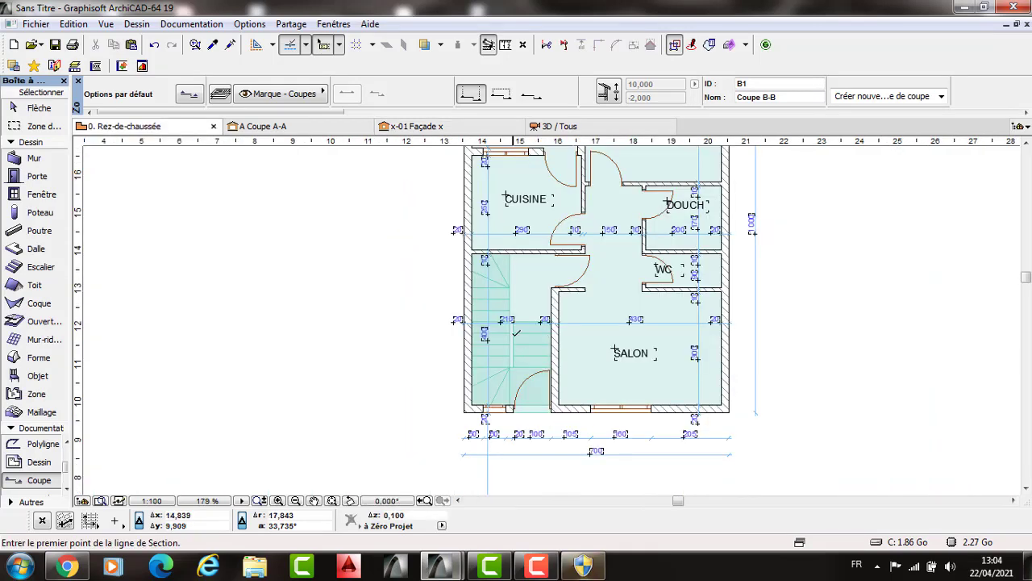
# Step: Display the ground-floor plan as a trace reference on the terrasse plan around the stairwell
pyautogui.moveTo(517, 316); pyautogui.dragTo(524, 358, button='middle')
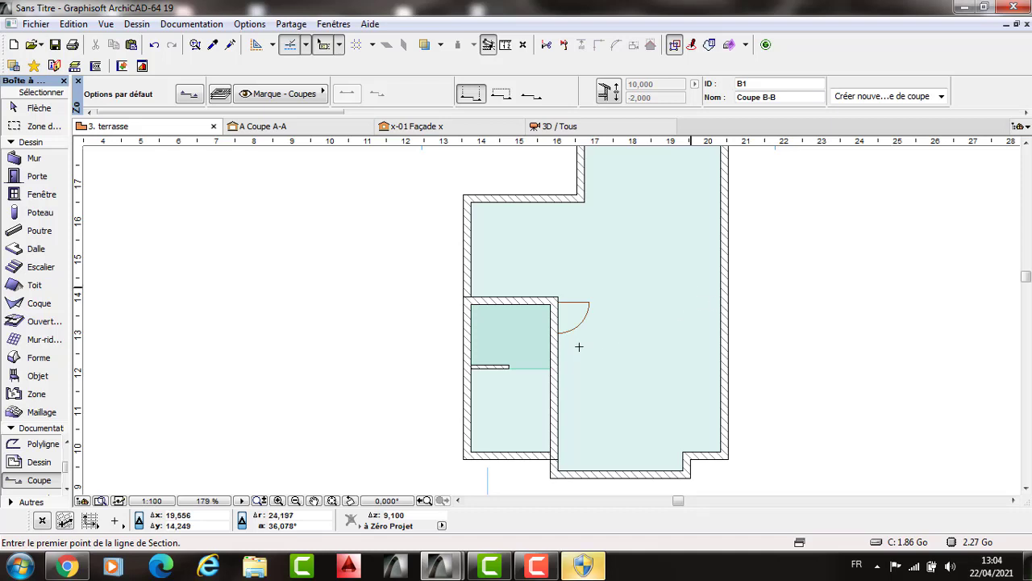
pyautogui.scroll(2, 548, 326)
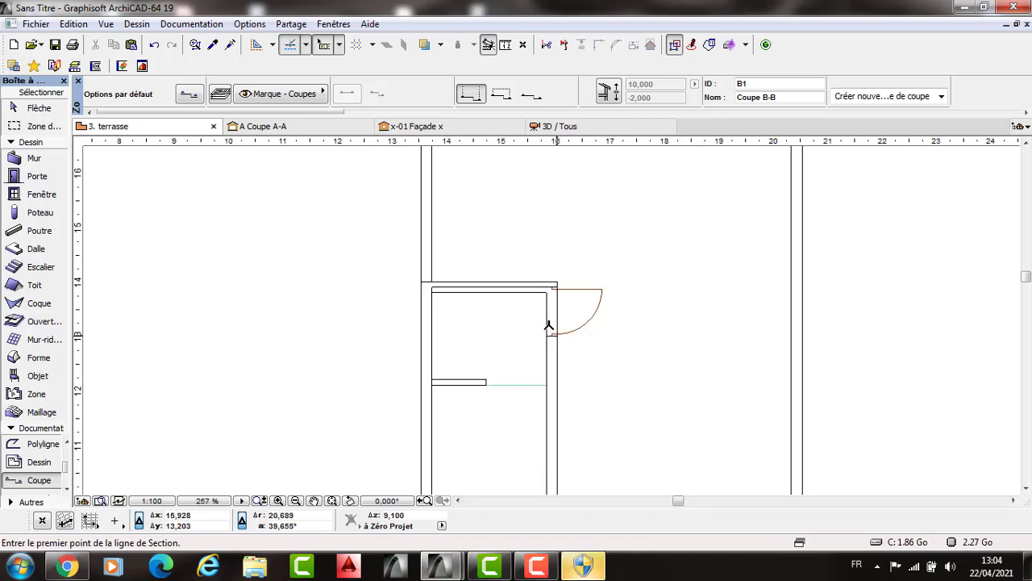
pyautogui.scroll(-1, 483, 276)
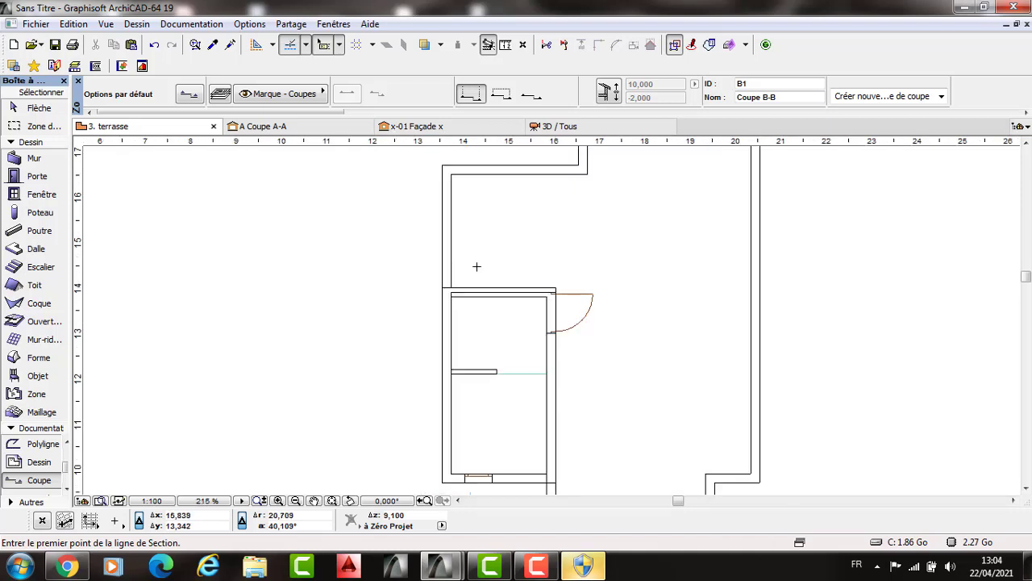
pyautogui.scroll(1, 506, 363)
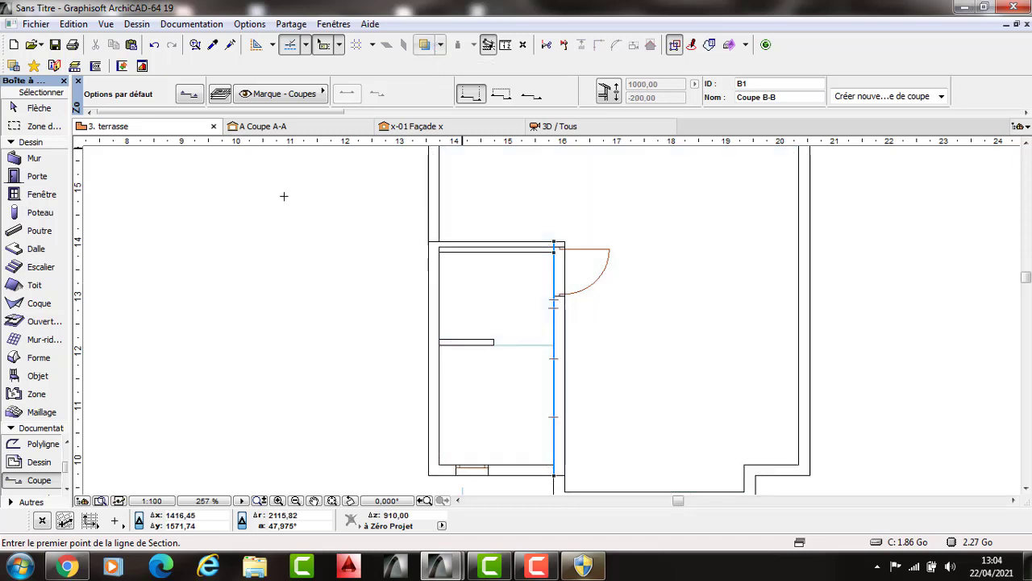
# Step: With the Line tool, trace the landing edge and winder treads of the stair's rear turn over the reference plan
pyautogui.click(39, 444)
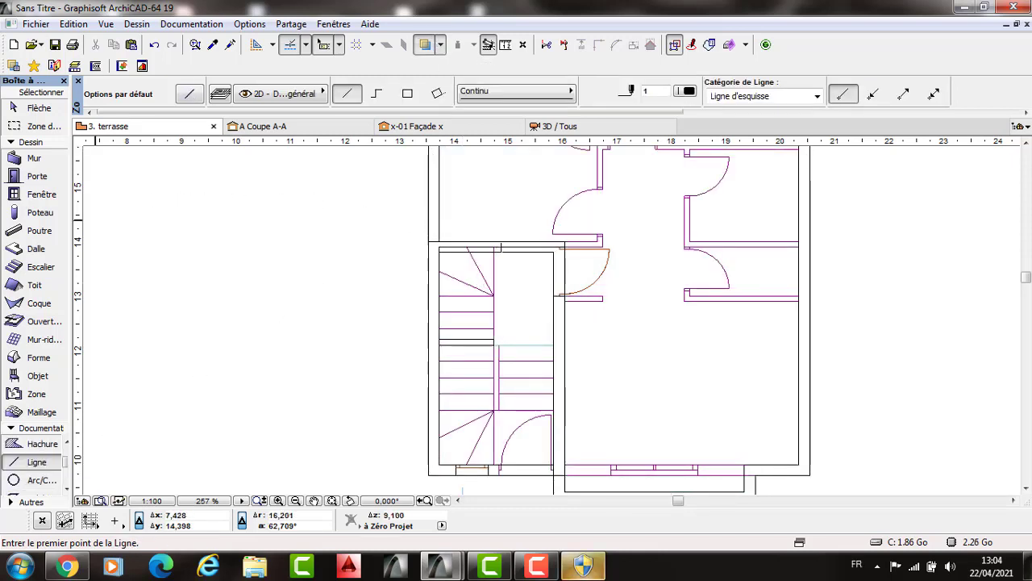
pyautogui.scroll(2, 498, 245)
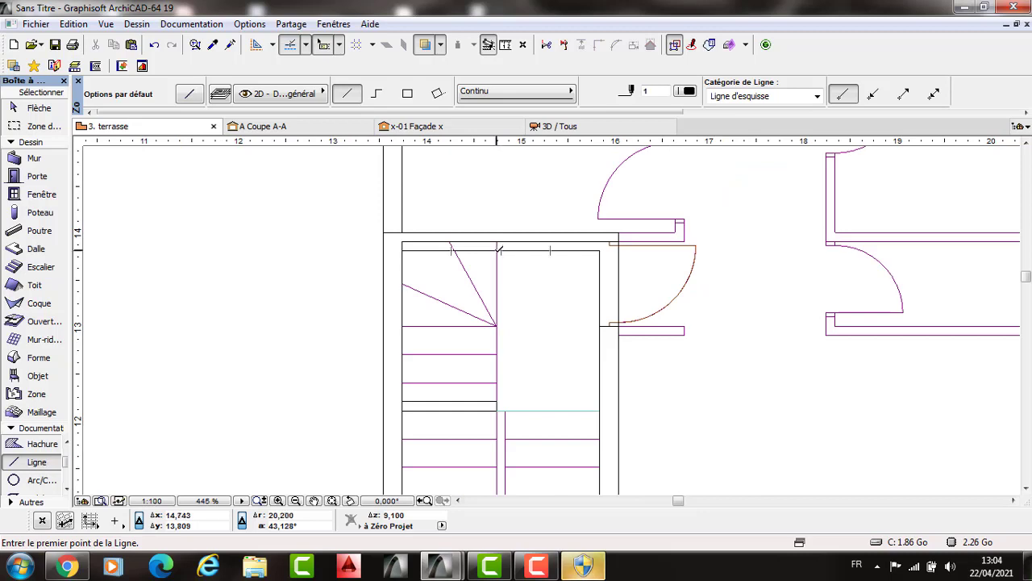
pyautogui.click(495, 323)
pyautogui.click(453, 237)
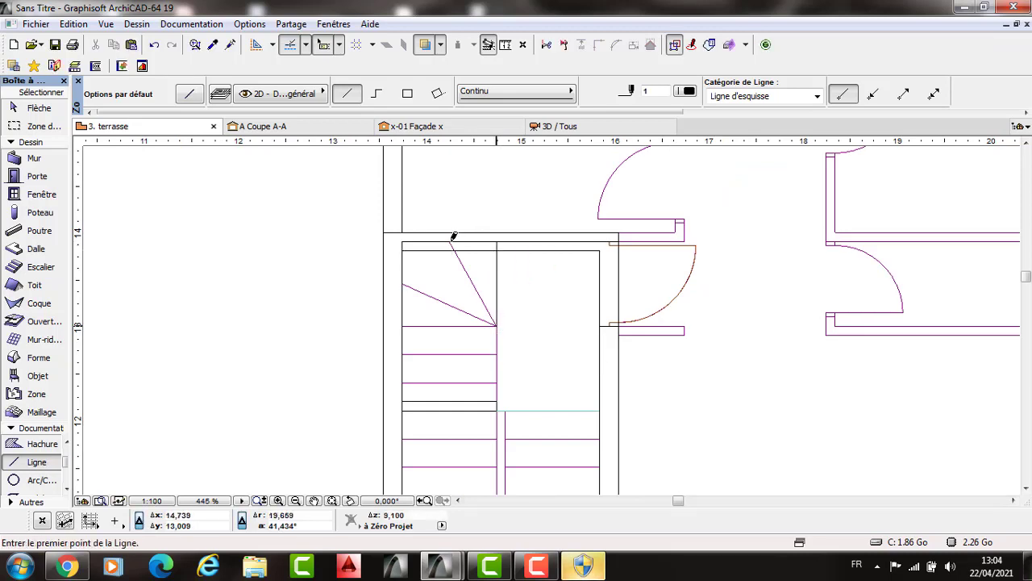
pyautogui.click(496, 325)
pyautogui.click(497, 325)
pyautogui.click(497, 325)
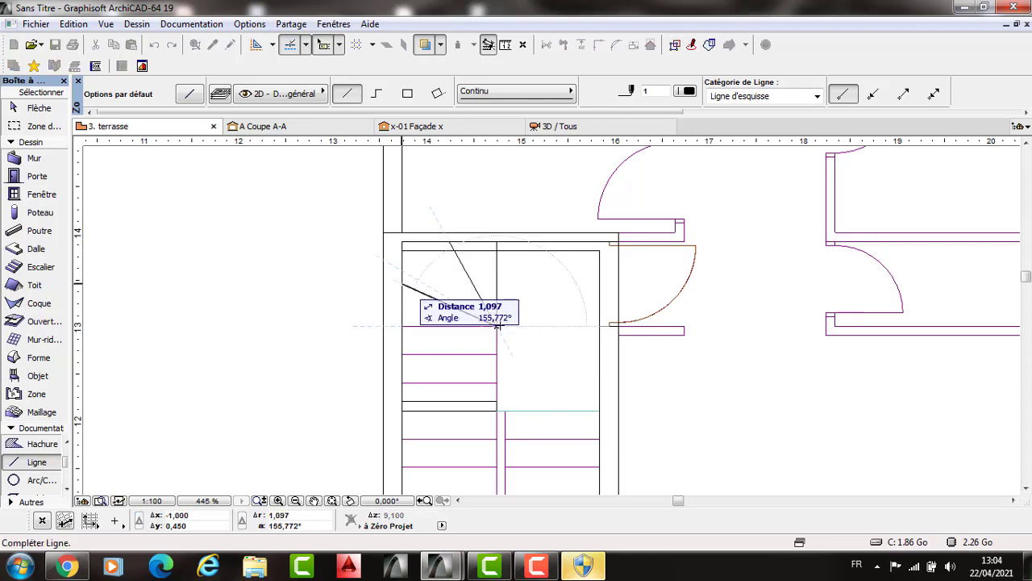
pyautogui.click(402, 284)
pyautogui.click(497, 325)
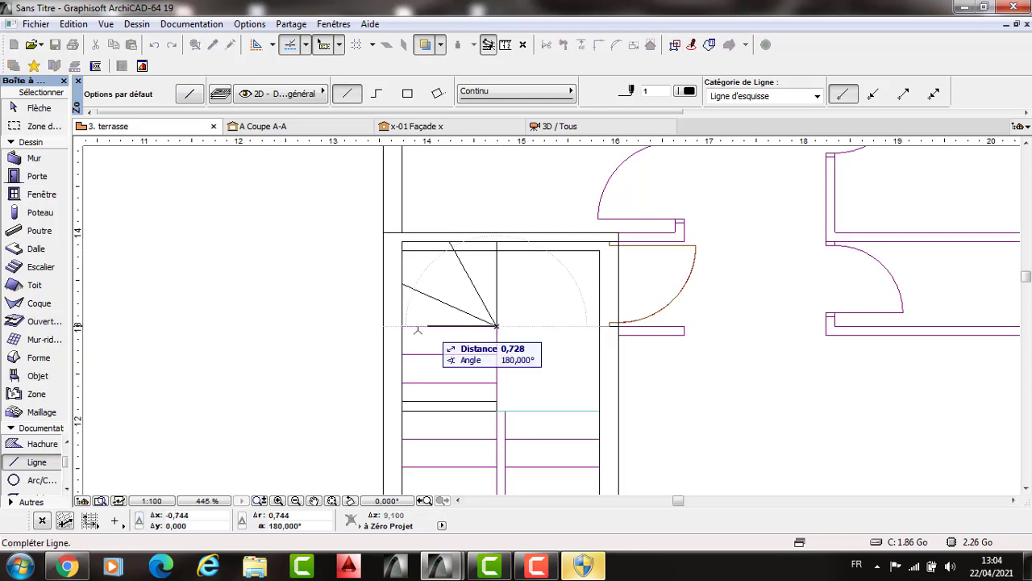
# Step: Trace the two long edges and the front end of the gap between the stair flights with lines
pyautogui.moveTo(501, 378)
pyautogui.mouseDown(button='middle')
pyautogui.moveTo(497, 149)
pyautogui.moveTo(498, 191)
pyautogui.mouseUp(button='middle')
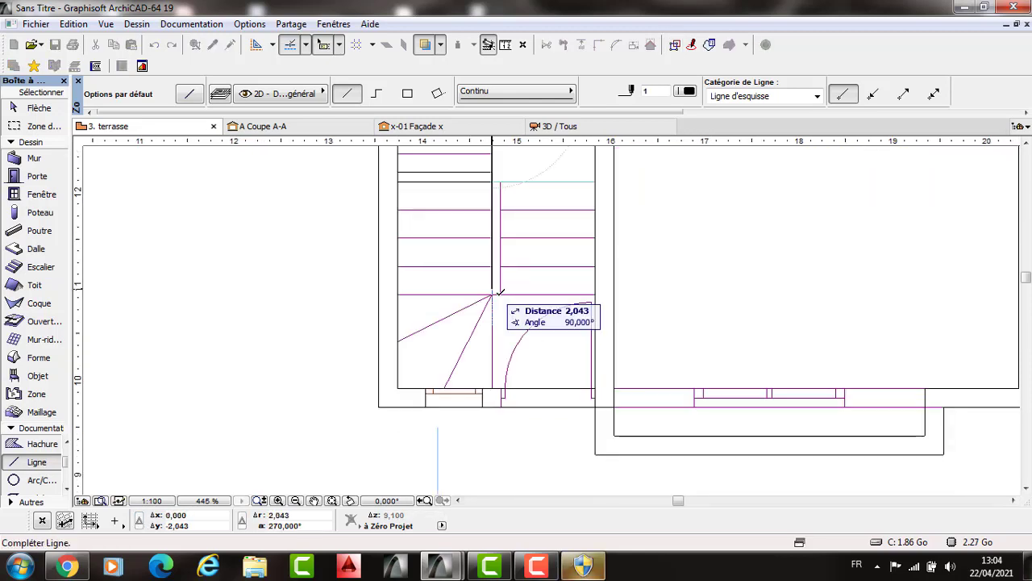
pyautogui.click(504, 294)
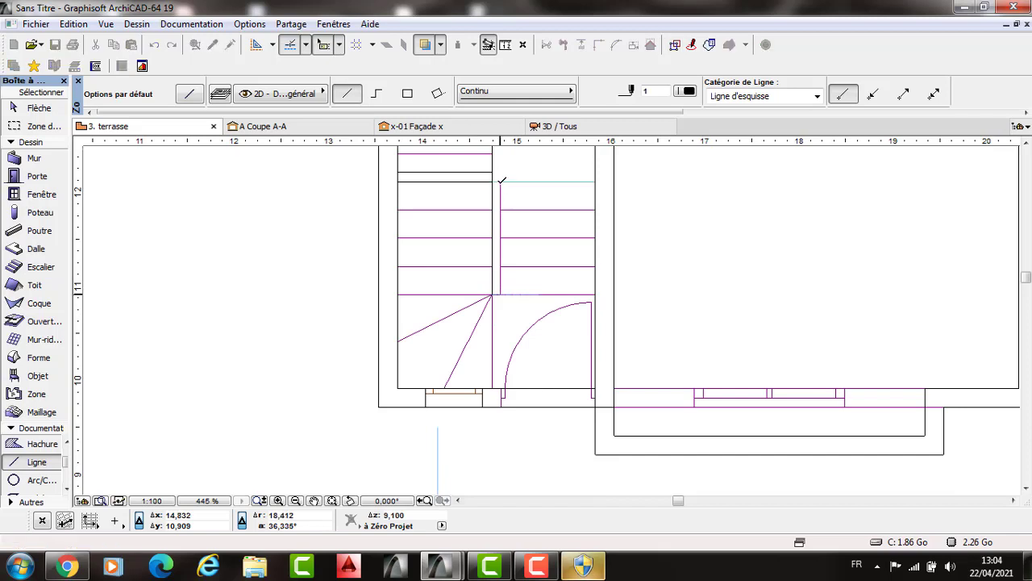
pyautogui.click(500, 182)
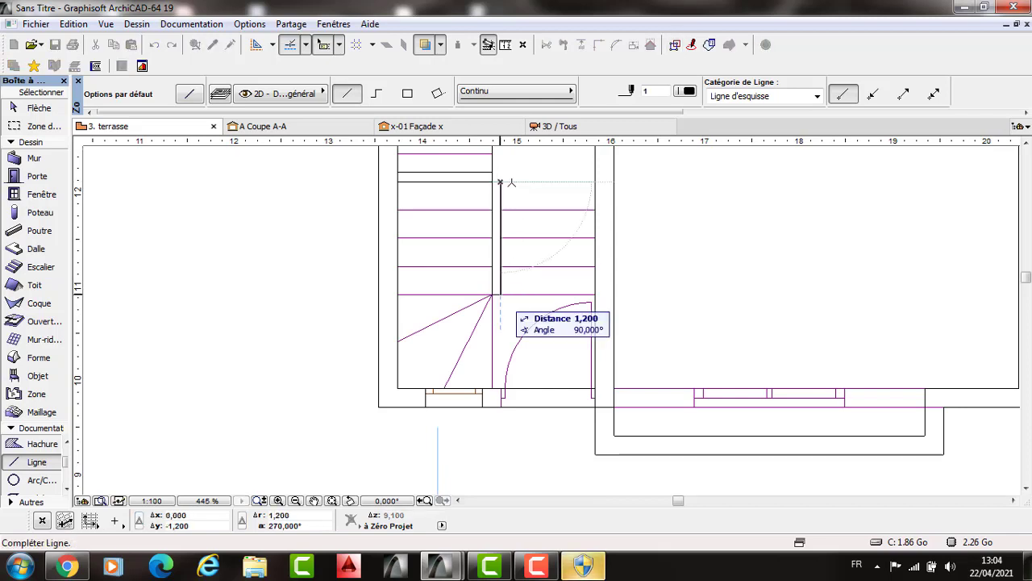
# Step: Trace the back edge and the three tread lines of the stair's right-hand flight over the reference plan
pyautogui.click(500, 182)
pyautogui.click(595, 182)
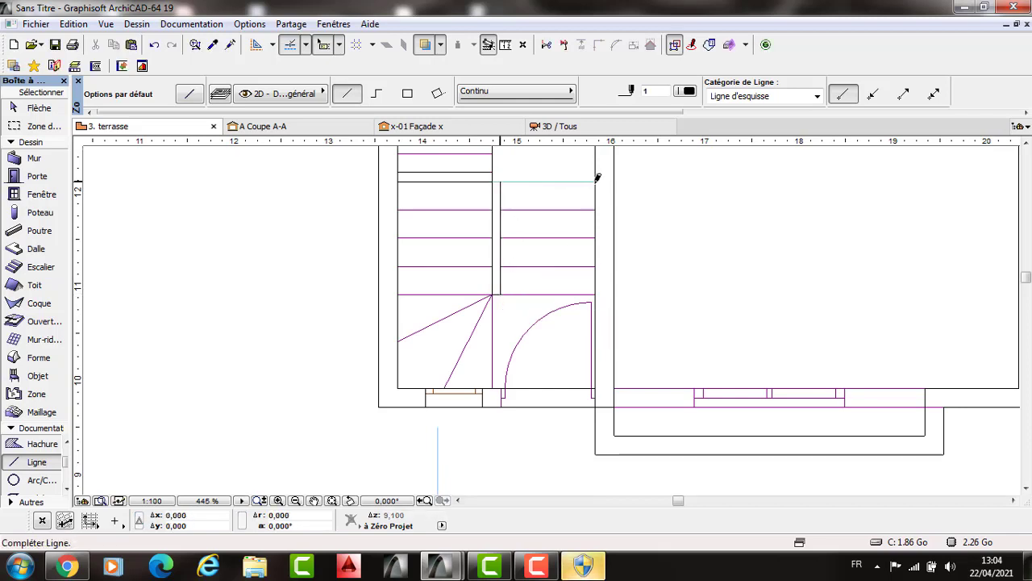
pyautogui.click(594, 212)
pyautogui.click(596, 210)
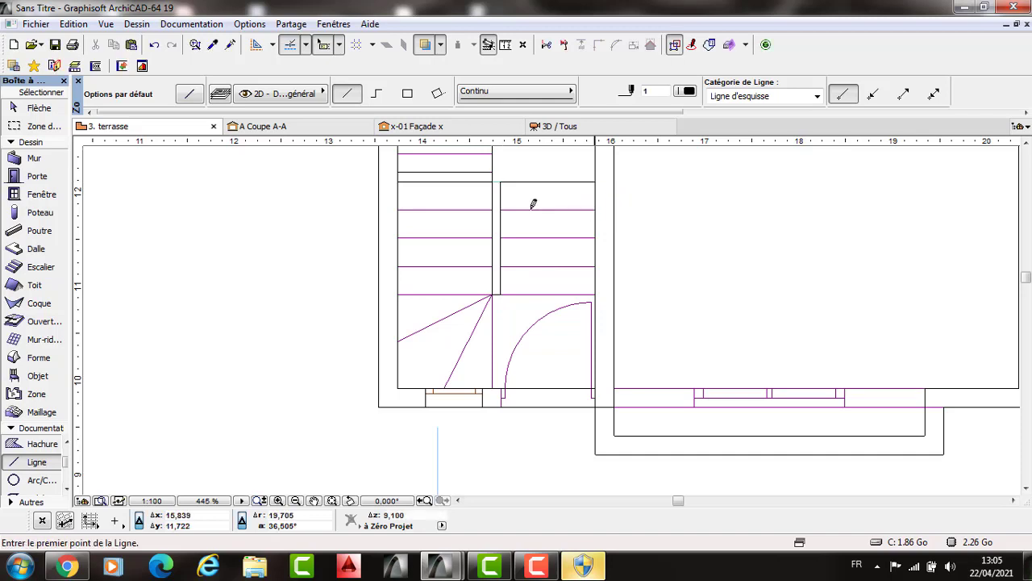
pyautogui.click(501, 232)
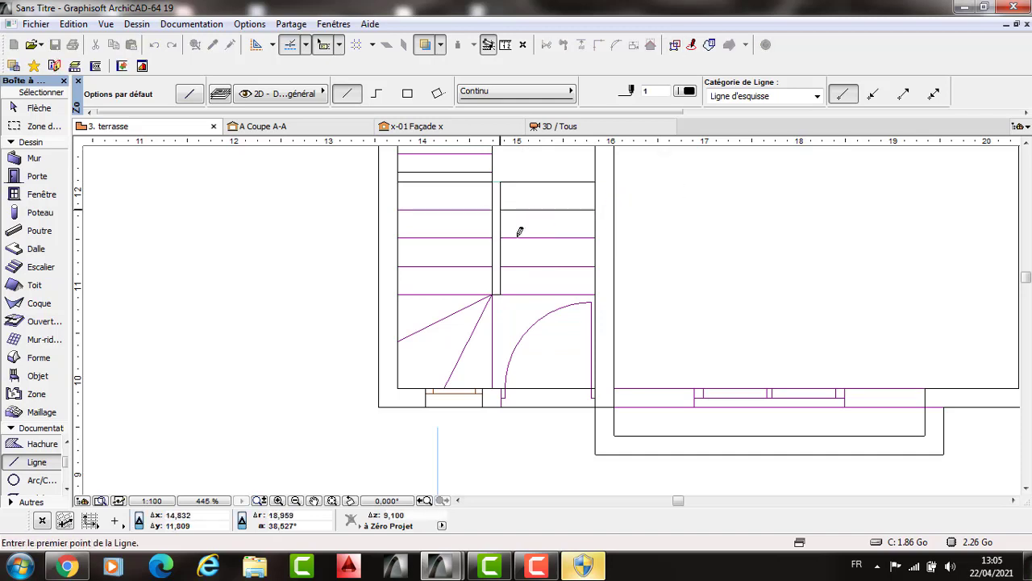
pyautogui.click(505, 263)
pyautogui.click(500, 266)
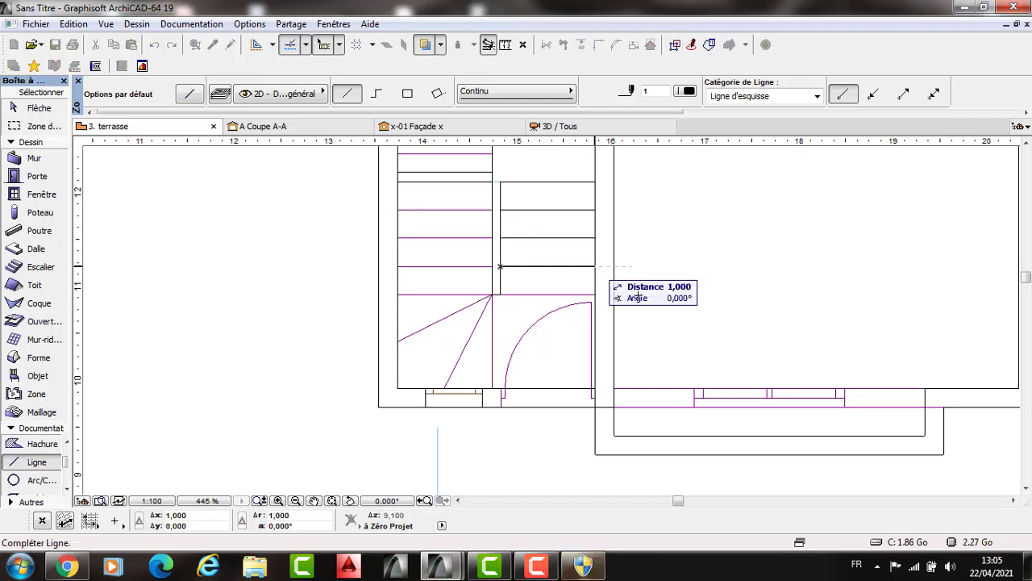
pyautogui.press('Return')
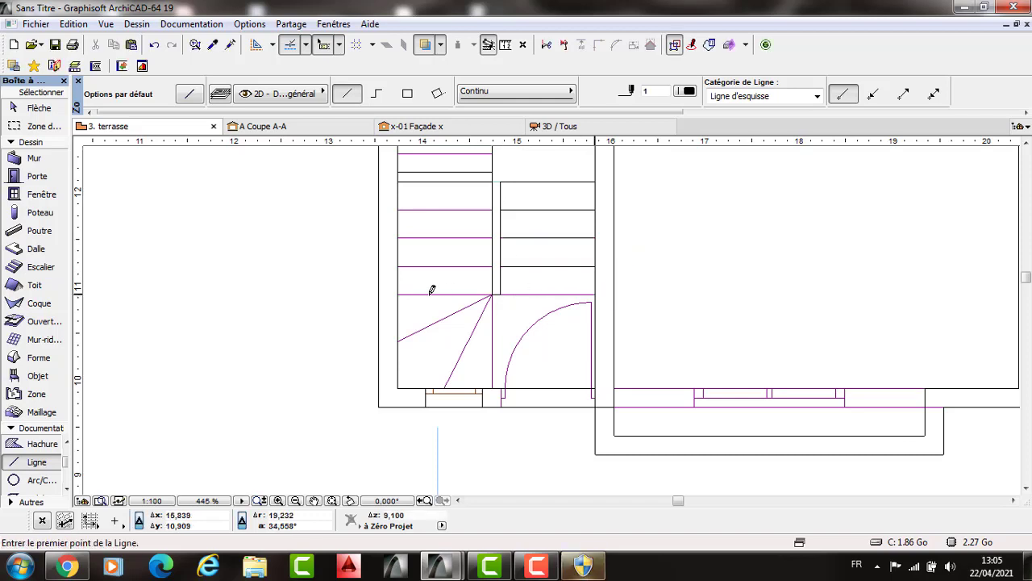
# Step: Trace the front edge across both flights, the landing edge and the two diagonal winder lines at the stair's front turn
pyautogui.click(595, 294)
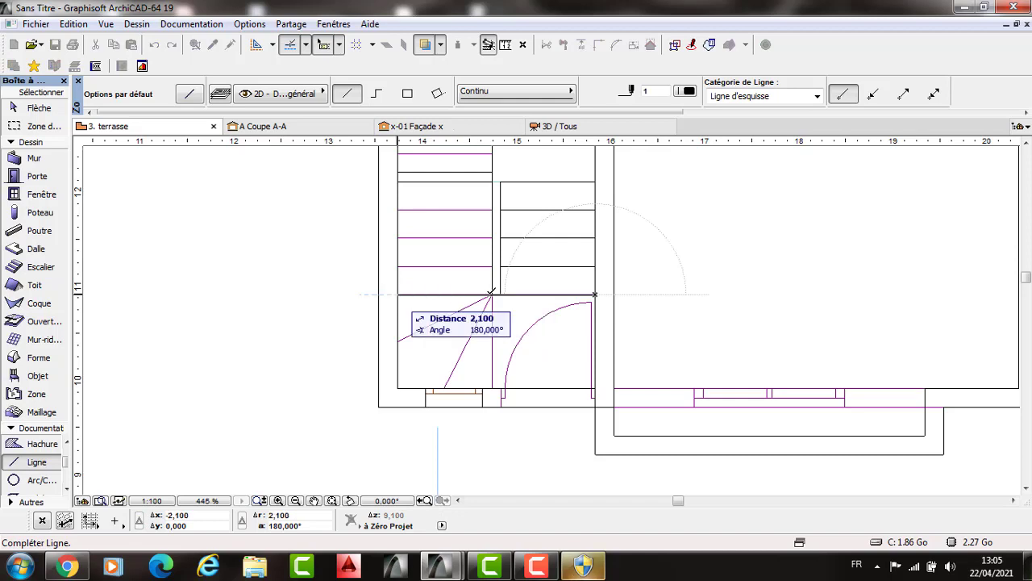
pyautogui.press('Return')
pyautogui.click(491, 381)
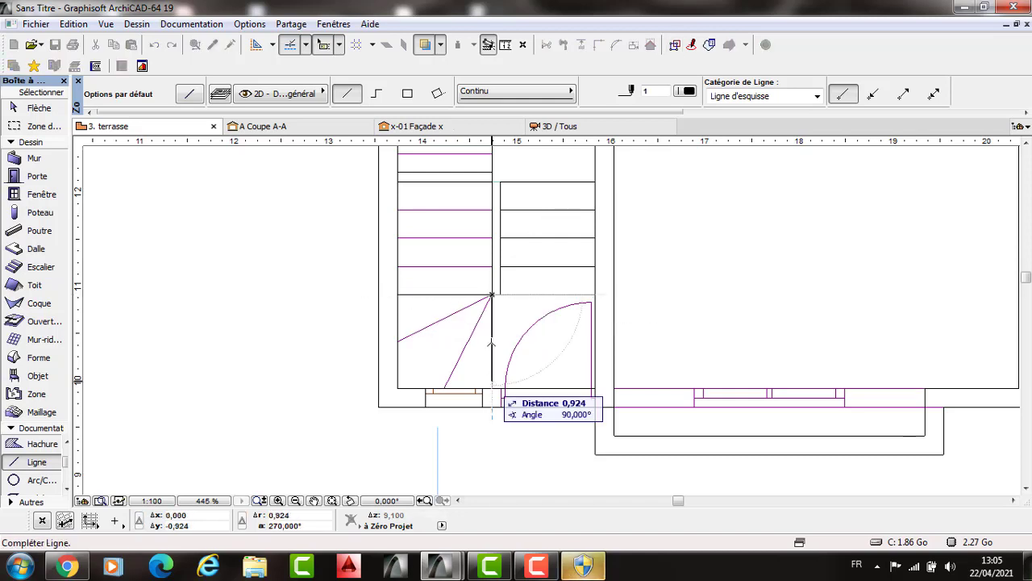
pyautogui.click(492, 295)
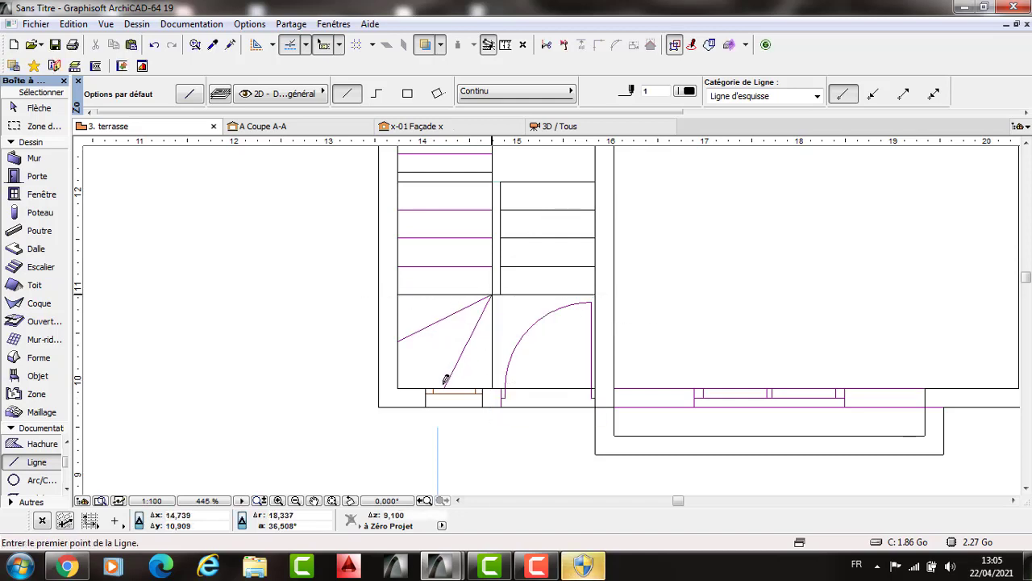
pyautogui.click(492, 295)
pyautogui.click(492, 295)
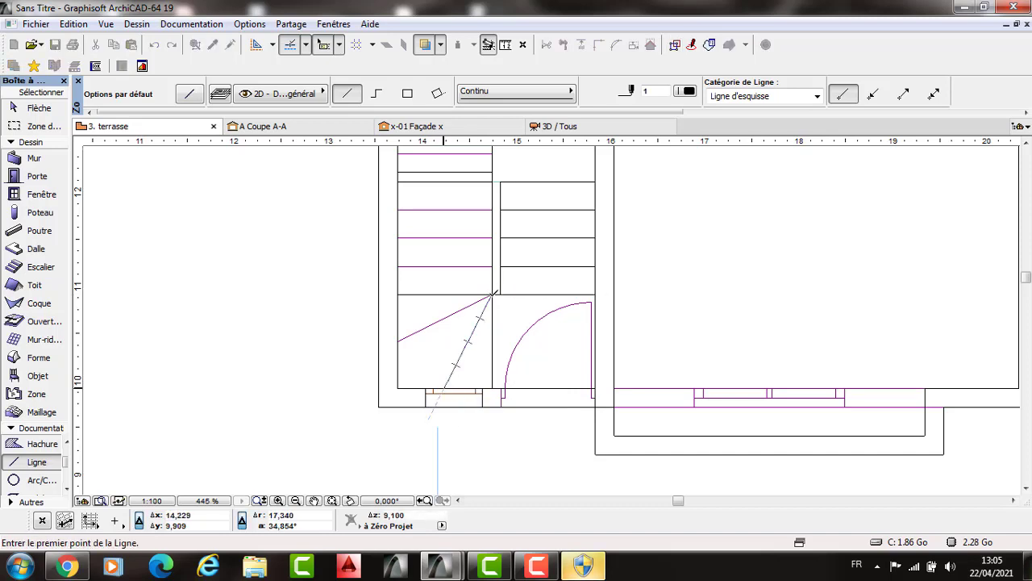
pyautogui.click(492, 295)
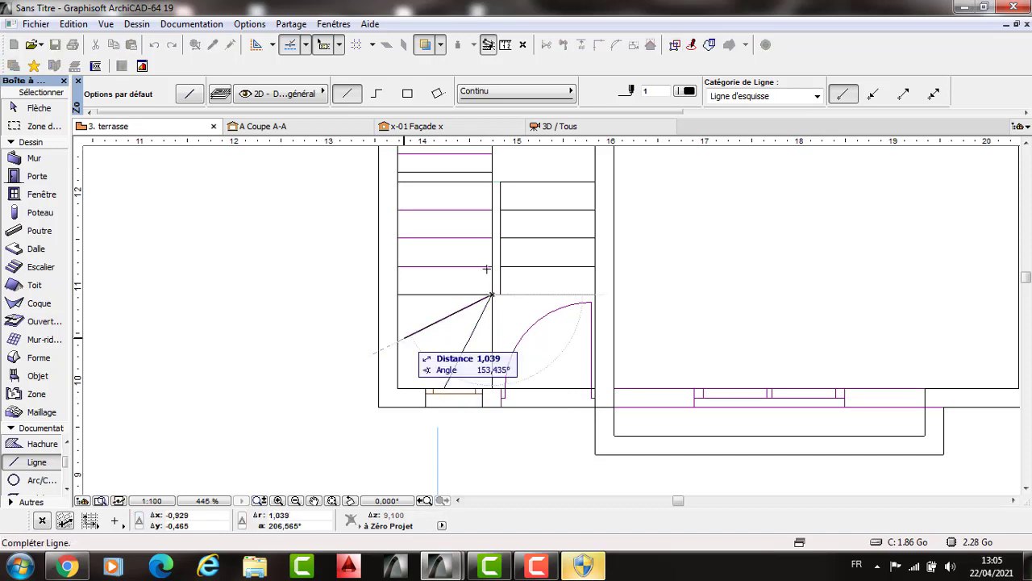
pyautogui.click(397, 341)
# Step: Trace the three tread lines of the stair's left-hand flight and hide the trace reference
pyautogui.click(492, 266)
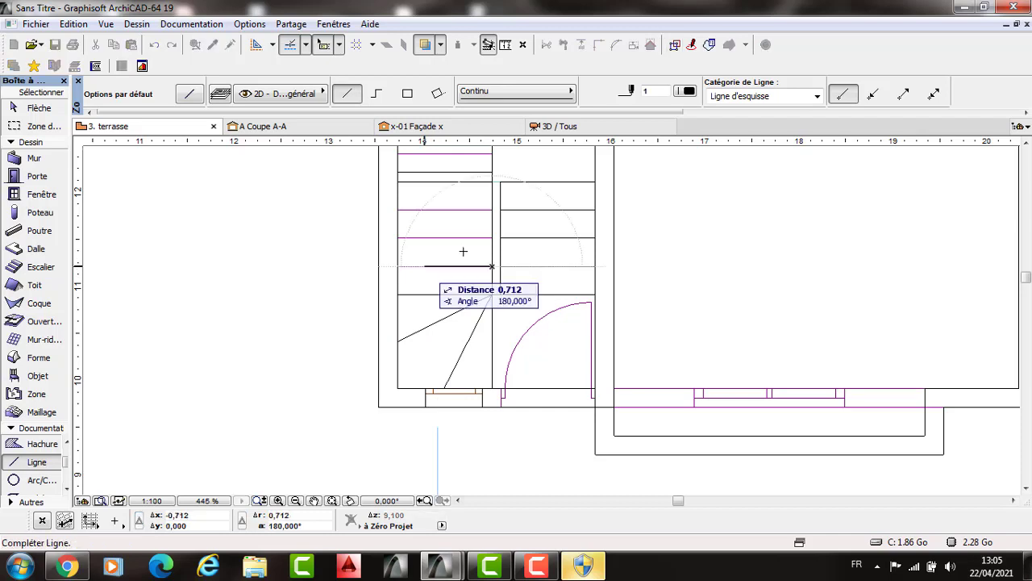
pyautogui.click(492, 235)
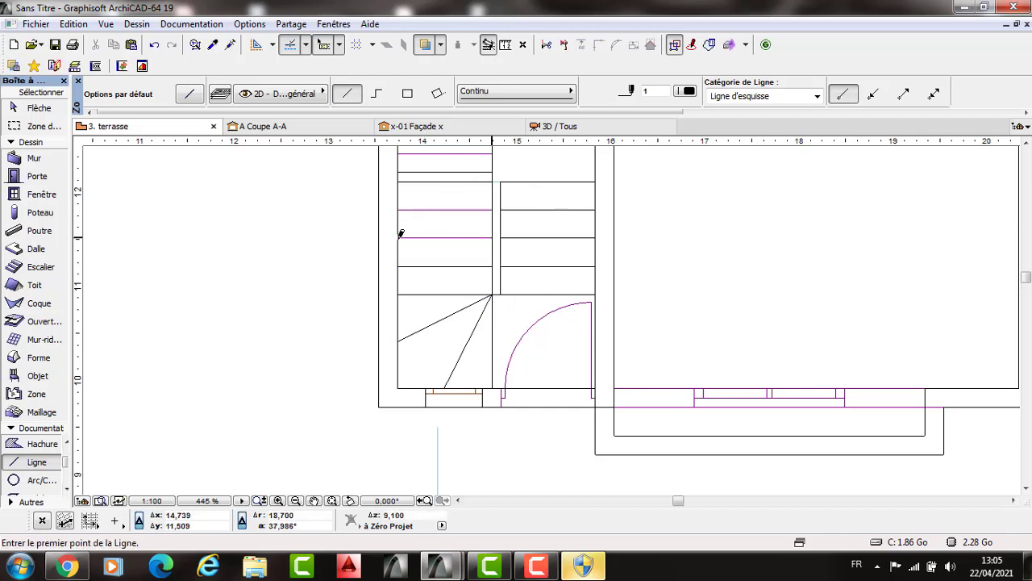
pyautogui.click(492, 238)
pyautogui.click(398, 237)
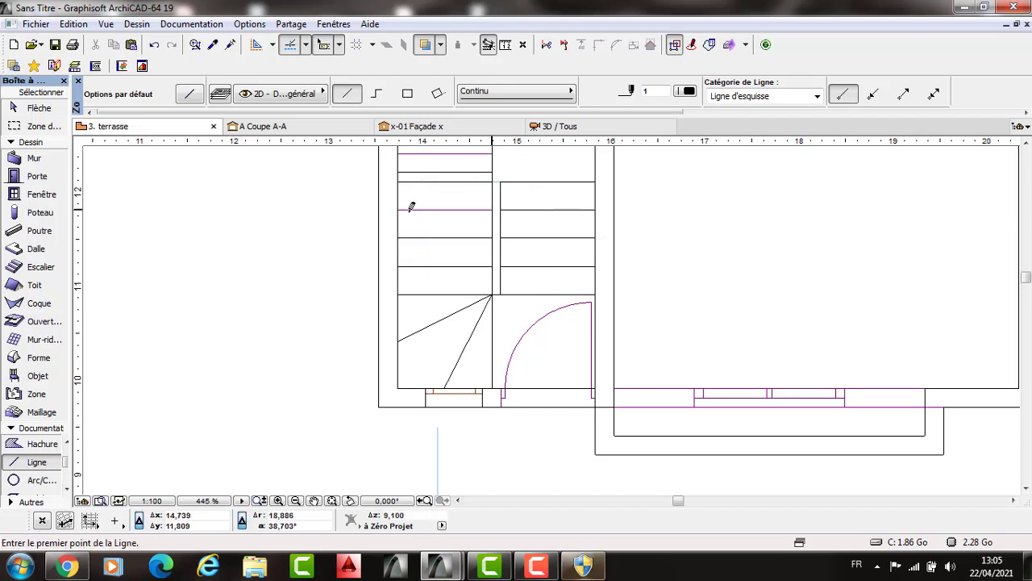
pyautogui.click(401, 209)
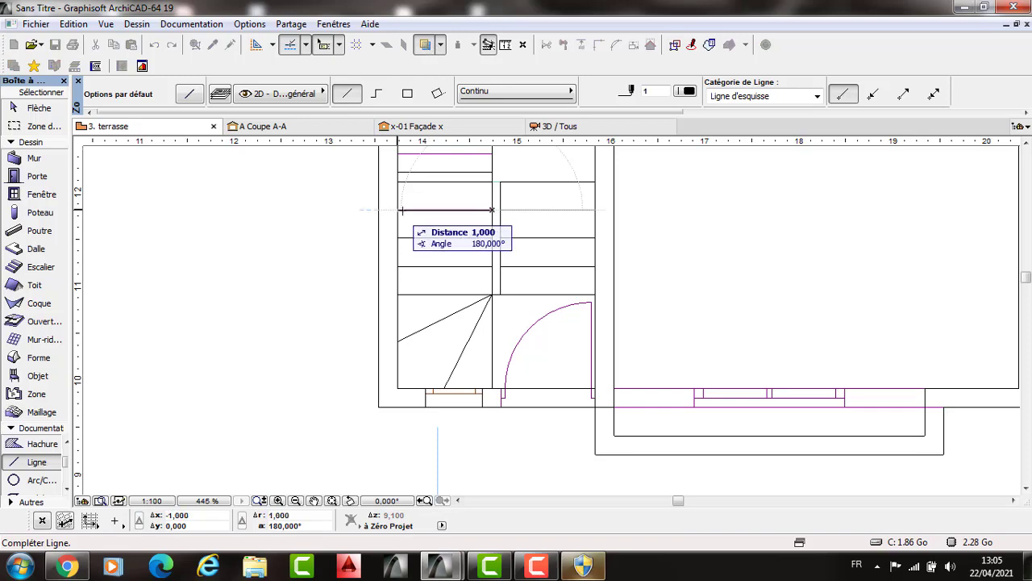
pyautogui.click(392, 240)
pyautogui.scroll(-1, 506, 255)
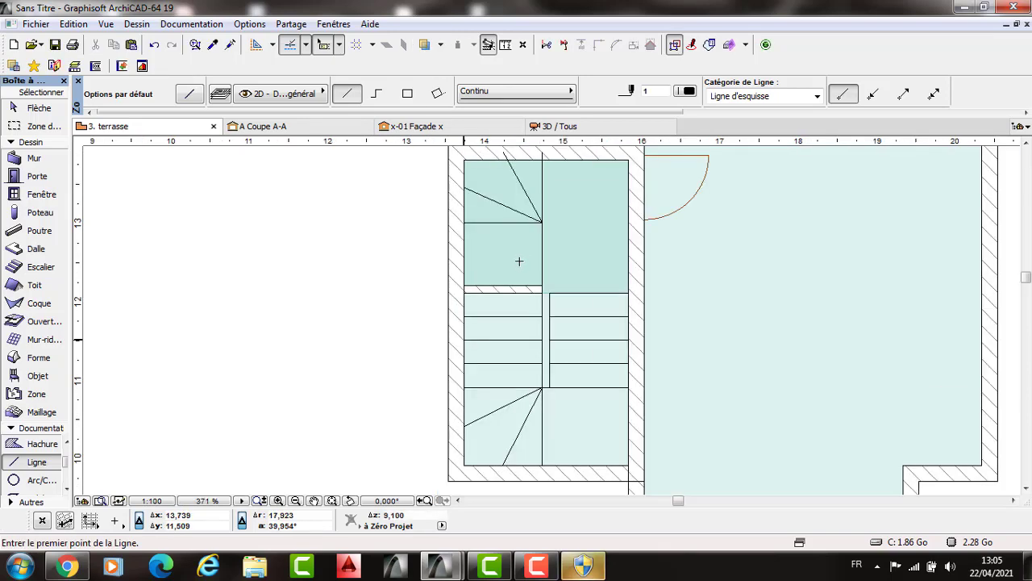
# Step: Delete the two diagonal winder lines, the landing edge and the horizontal tread line at the stair's rear turn
pyautogui.scroll(1, 528, 217)
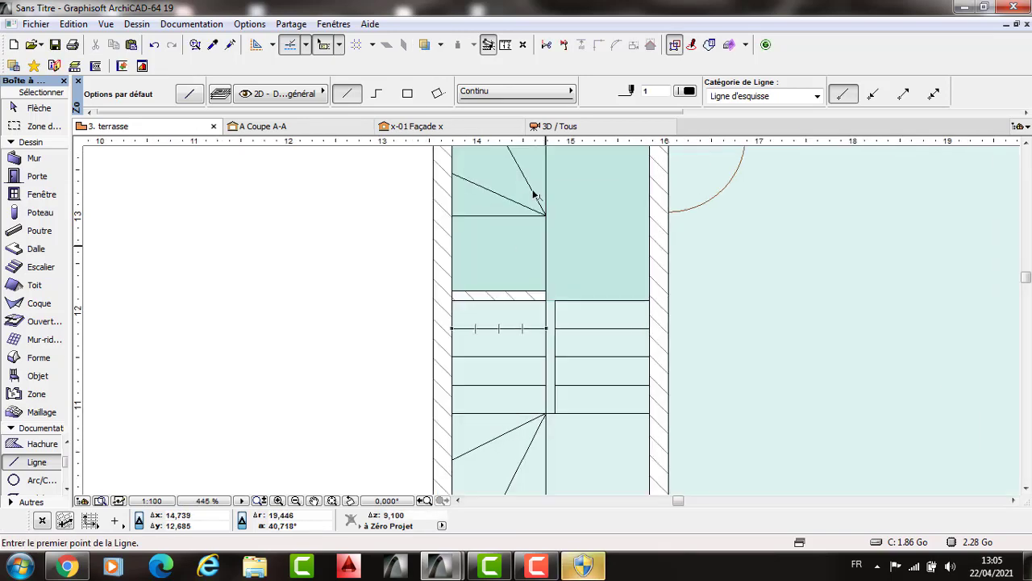
pyautogui.press('Escape')
pyautogui.click(544, 211)
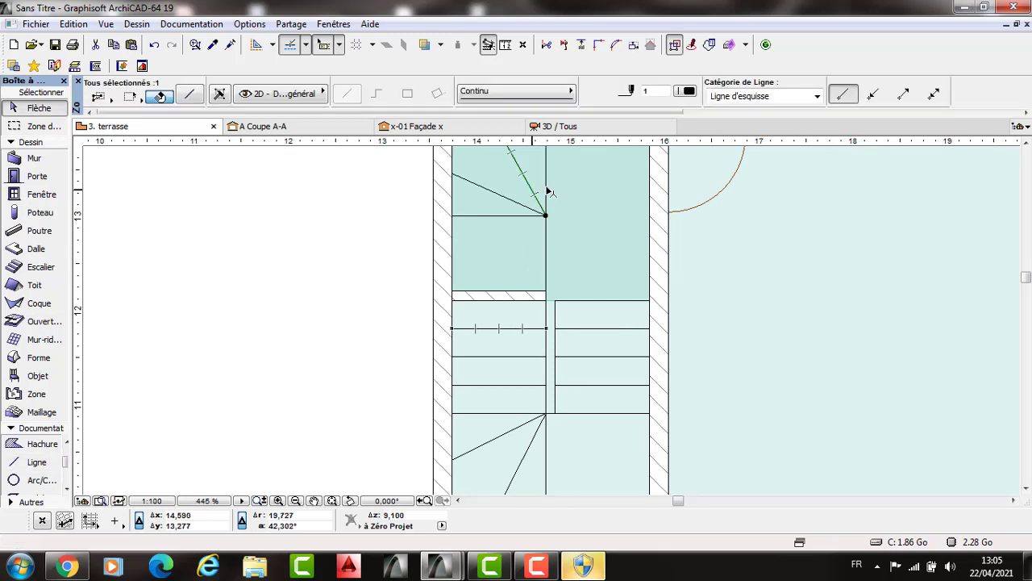
pyautogui.press('Delete')
pyautogui.click(545, 185)
pyautogui.press('Delete')
pyautogui.click(509, 198)
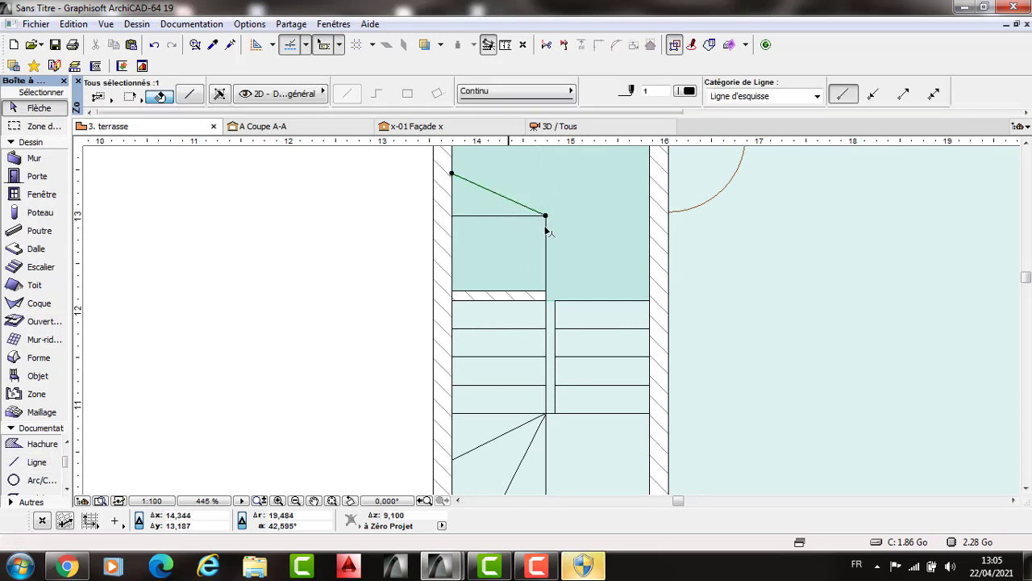
pyautogui.press('Delete')
pyautogui.click(546, 231)
pyautogui.press('Delete')
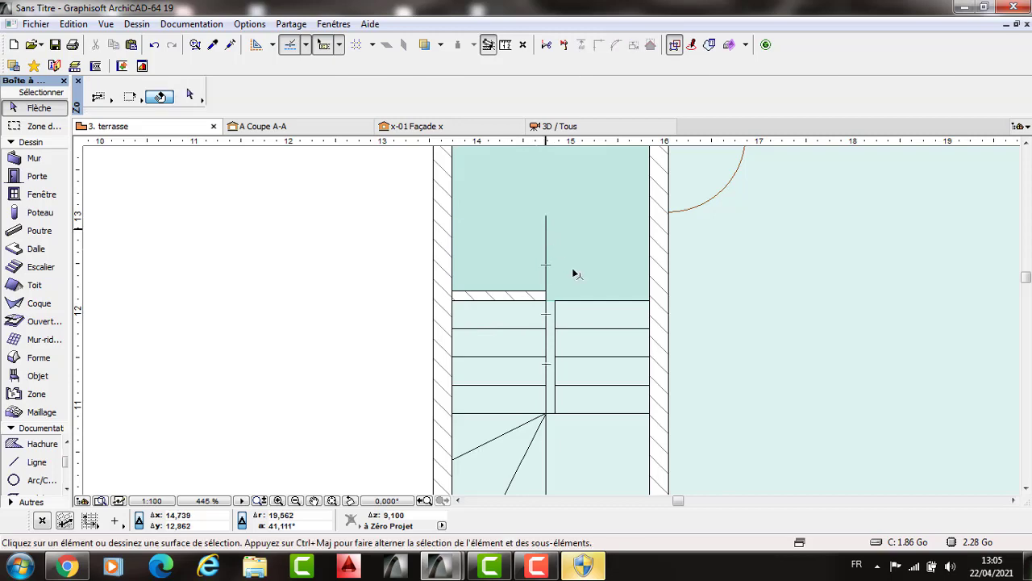
pyautogui.scroll(-3, 572, 277)
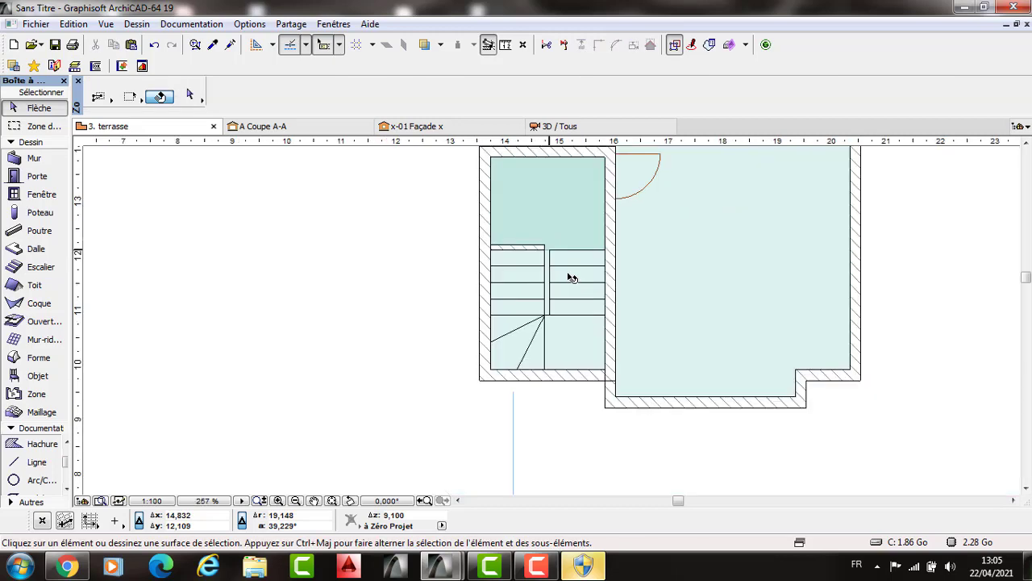
pyautogui.click(441, 565)
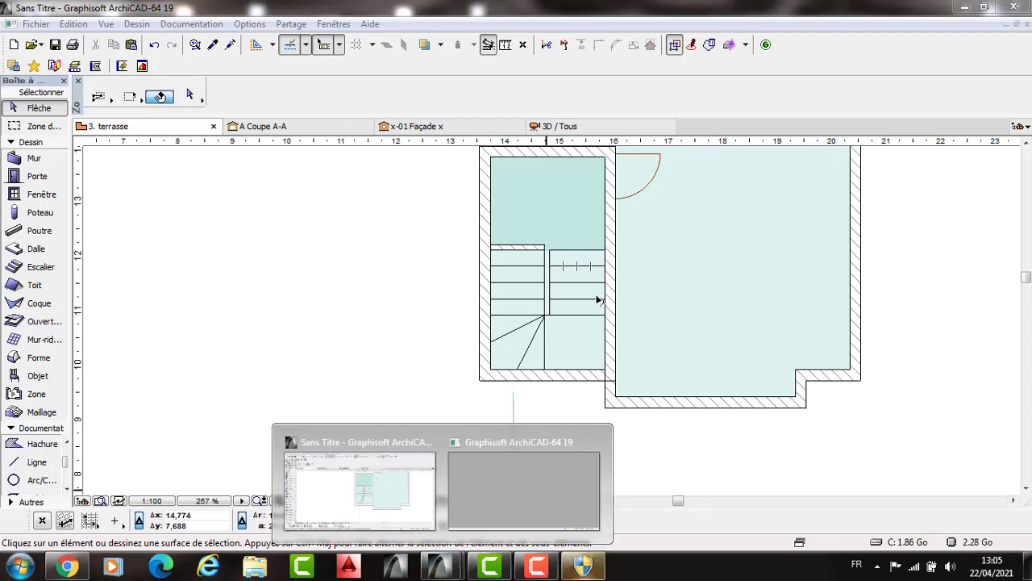
# Step: Draw two diagonal slope arrows with half arrowheads on the terrace floor, converging toward the middle of its long outer wall
pyautogui.scroll(-2, 488, 454)
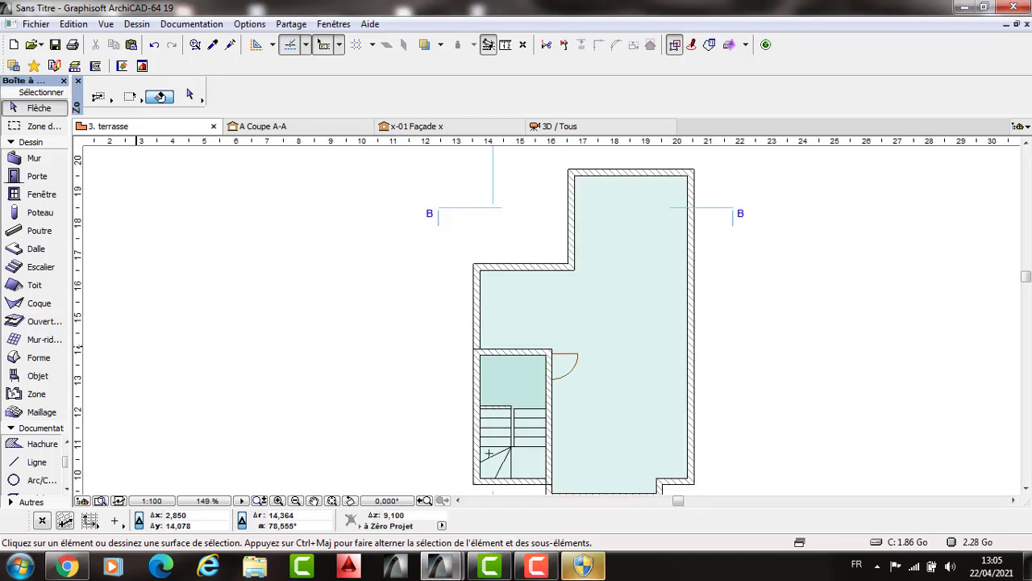
pyautogui.press('l')
pyautogui.click(577, 461)
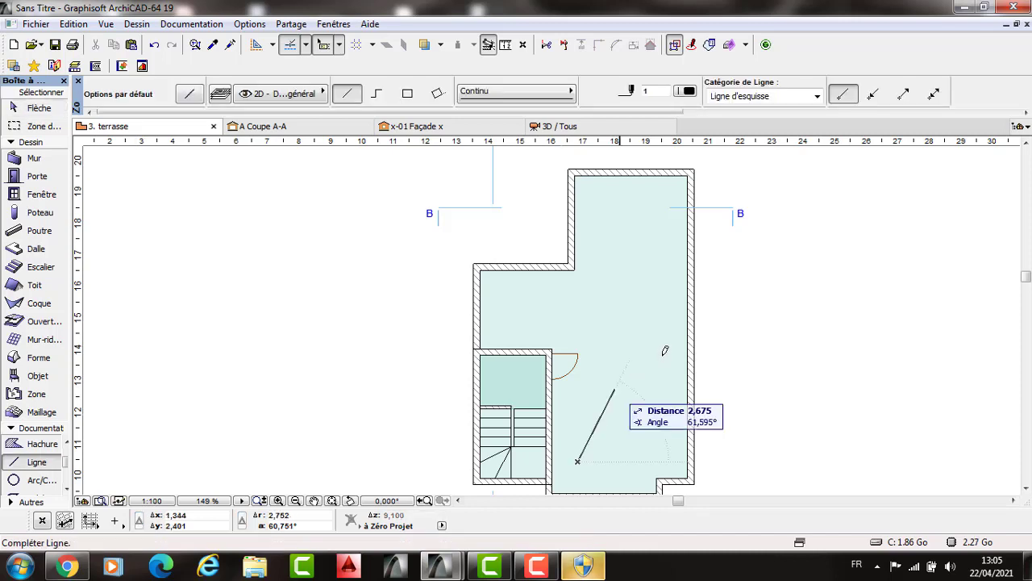
pyautogui.click(666, 354)
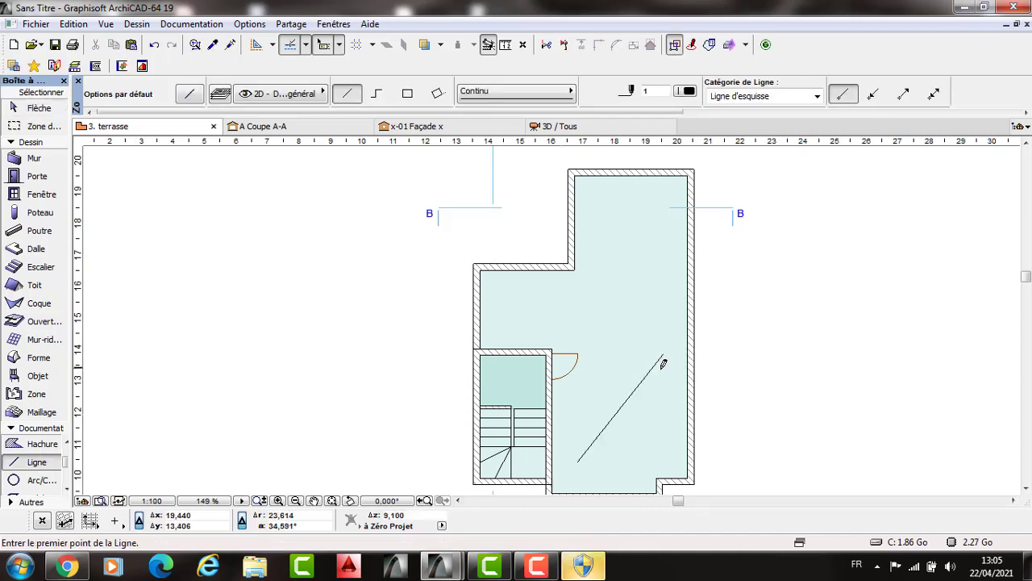
pyautogui.click(663, 356)
pyautogui.click(659, 372)
pyautogui.click(587, 201)
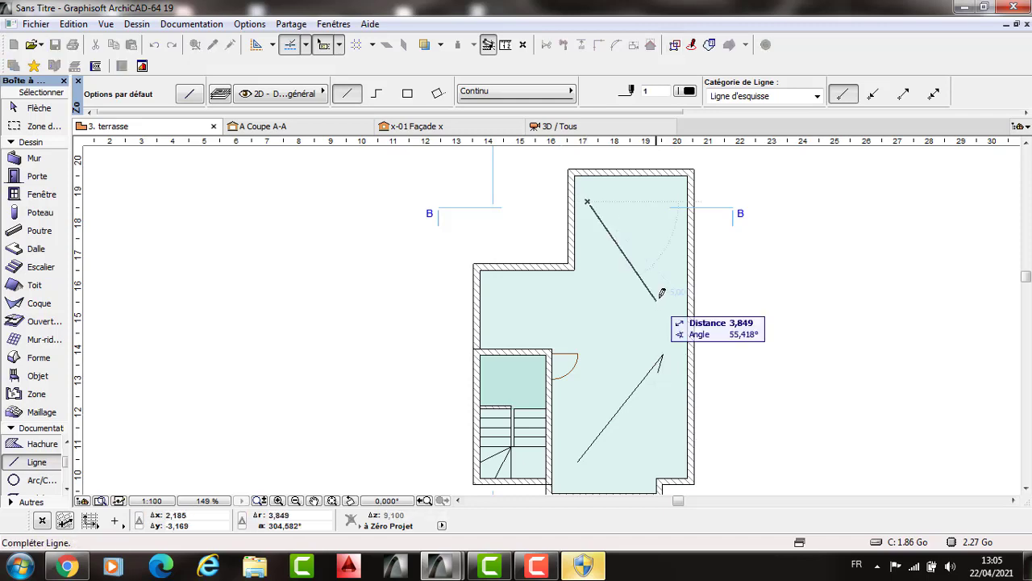
pyautogui.click(658, 305)
pyautogui.click(658, 297)
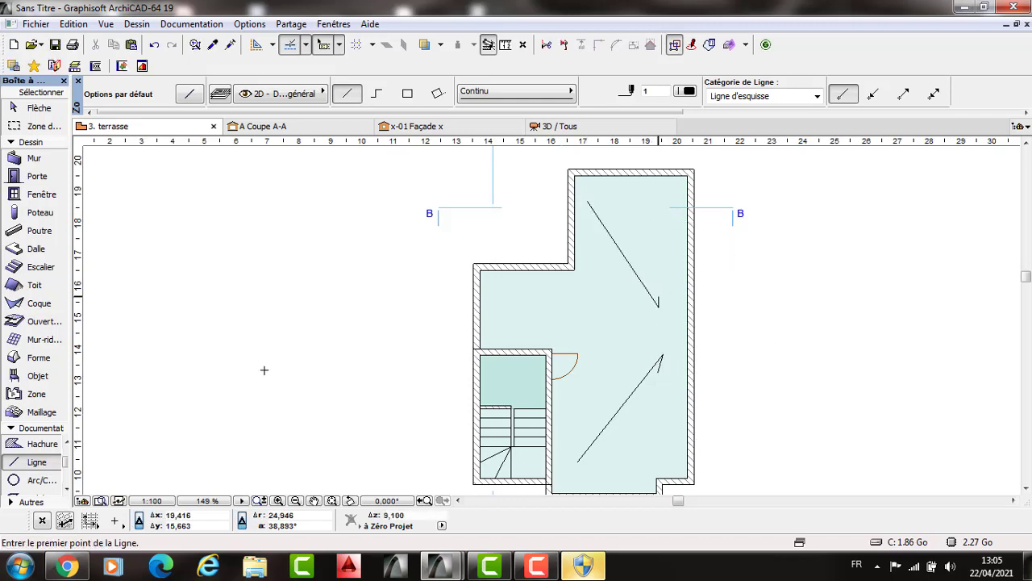
# Step: Draw a drain circle of about 0.13 m radius beside the terrace's long outer wall, between the two slope arrow tips
pyautogui.scroll(2, 658, 296)
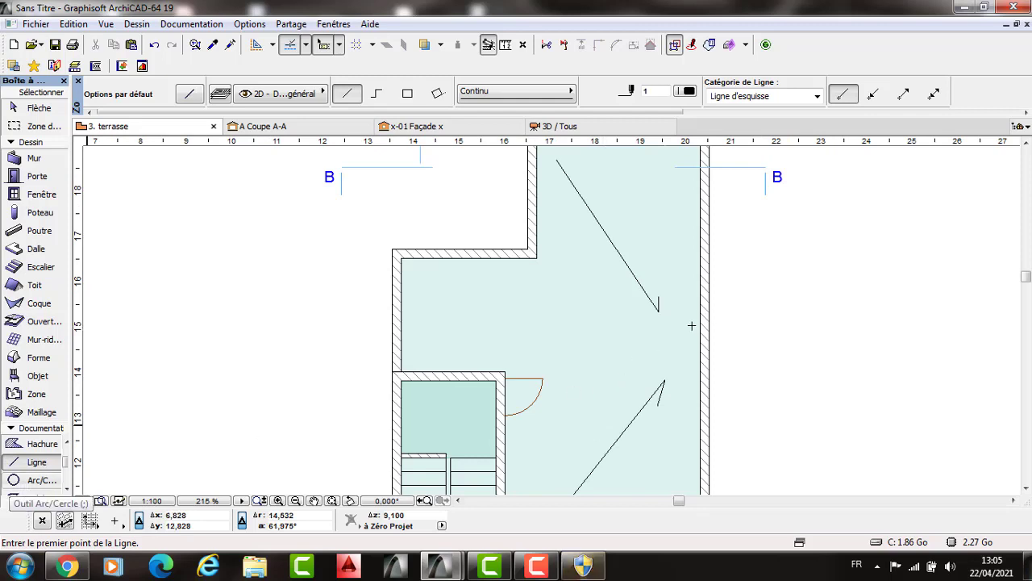
pyautogui.scroll(1, 713, 320)
pyautogui.click(682, 330)
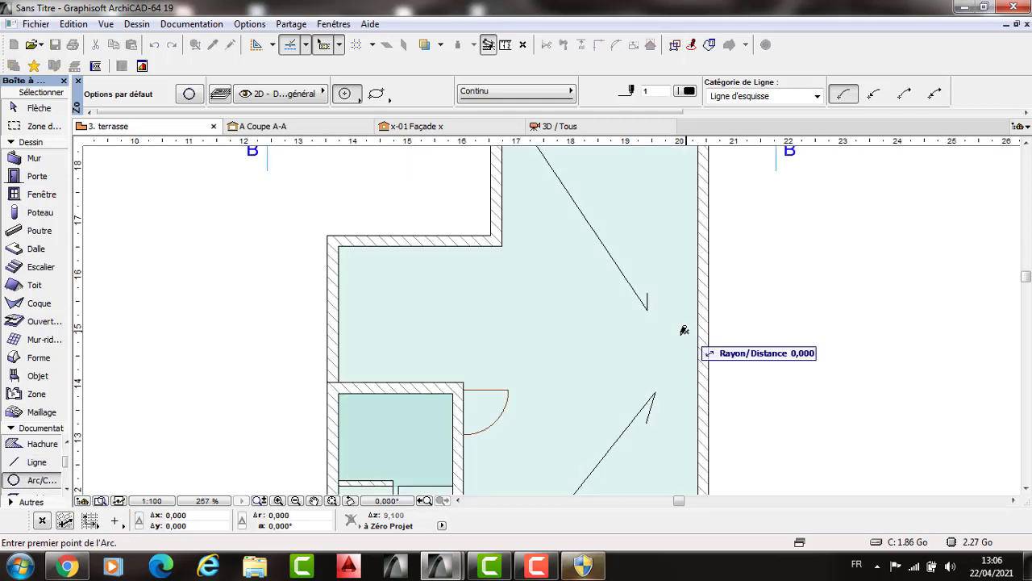
pyautogui.click(685, 332)
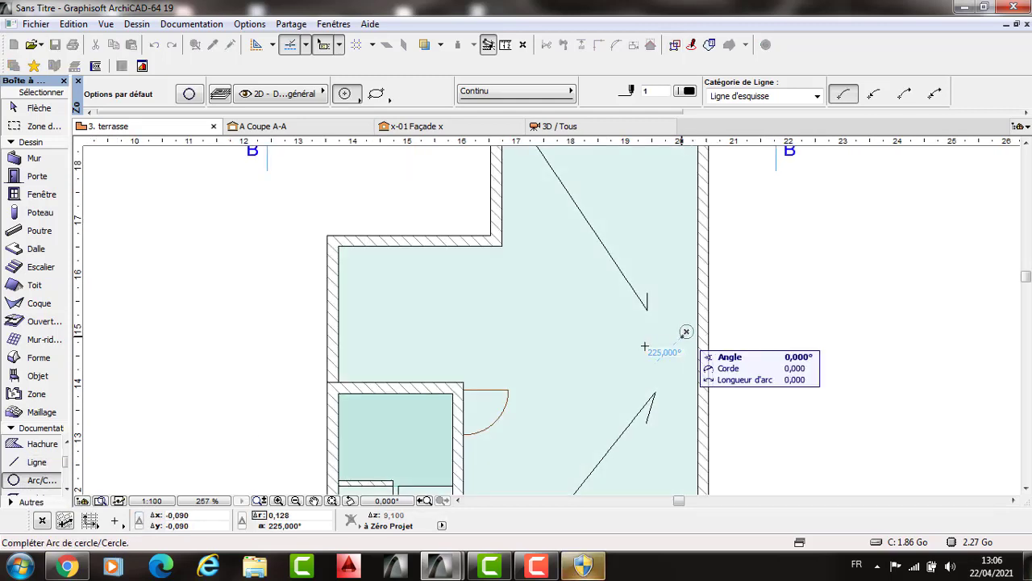
pyautogui.click(674, 293)
pyautogui.scroll(-3, 690, 307)
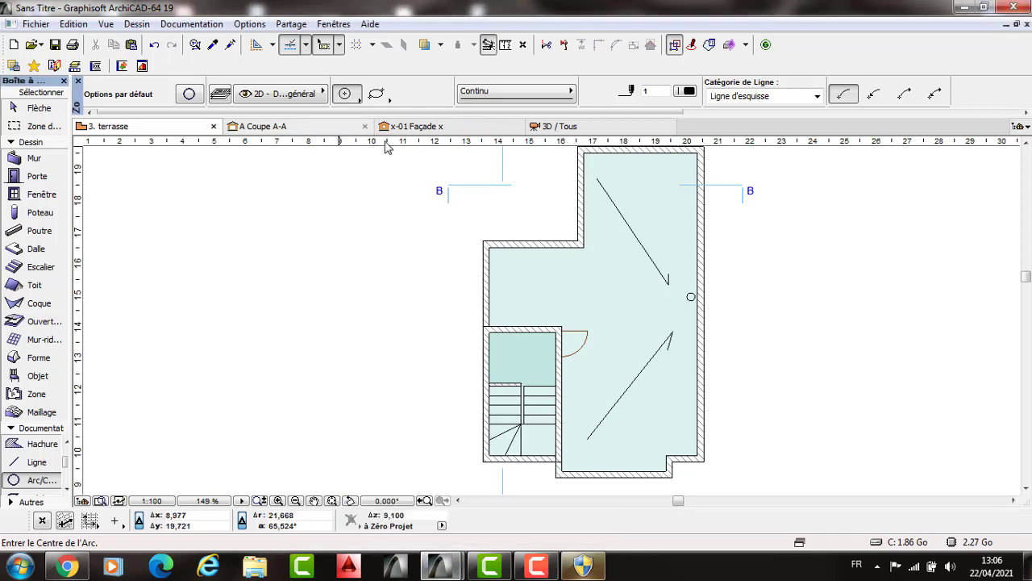
# Step: Check the building's facade and roof terrace in the 3D view
pyautogui.press('F3')
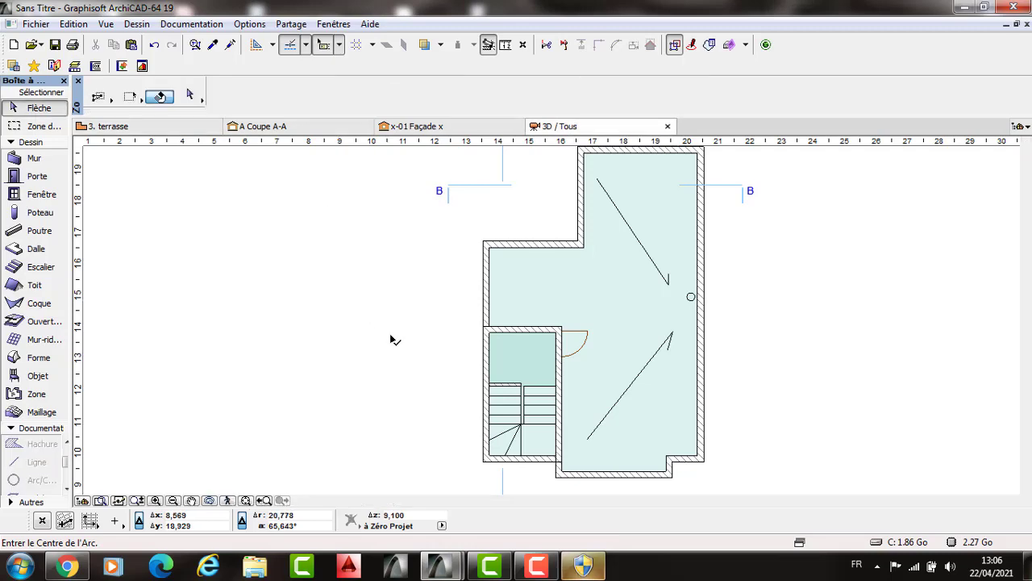
pyautogui.keyDown('shift'); pyautogui.moveTo(485, 344); pyautogui.dragTo(359, 351, button='middle'); pyautogui.keyUp('shift')
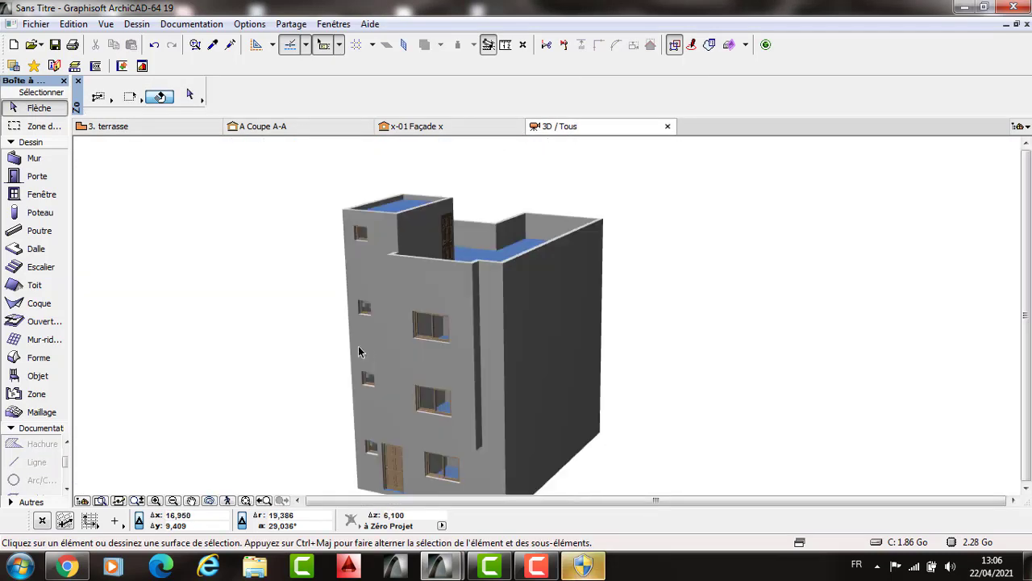
# Step: On the terrasse plan, draw an all-storeys rectangular marquee starting at section line A-A and enclosing the building on the drain side
pyautogui.press('F2')
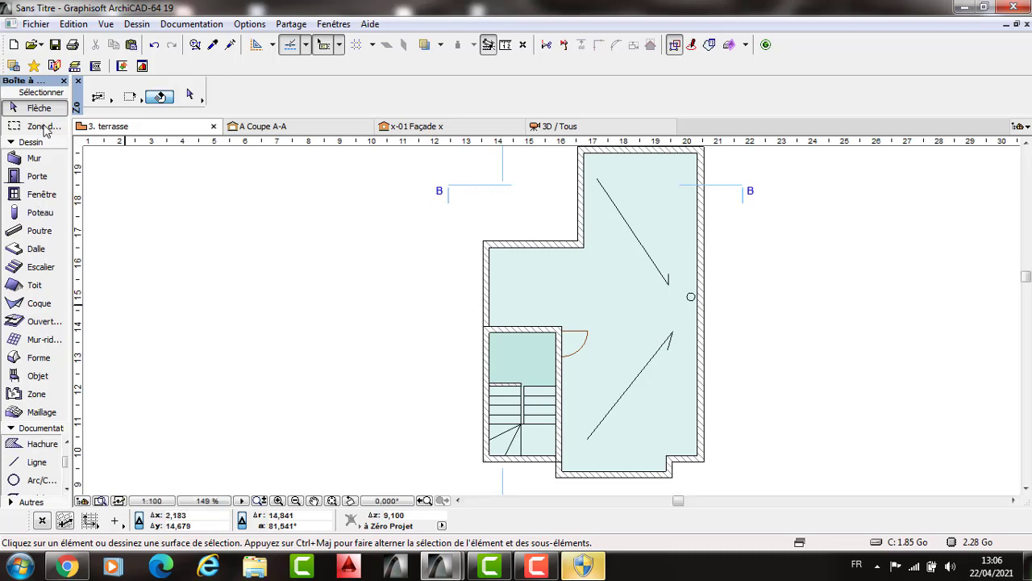
pyautogui.click(44, 127)
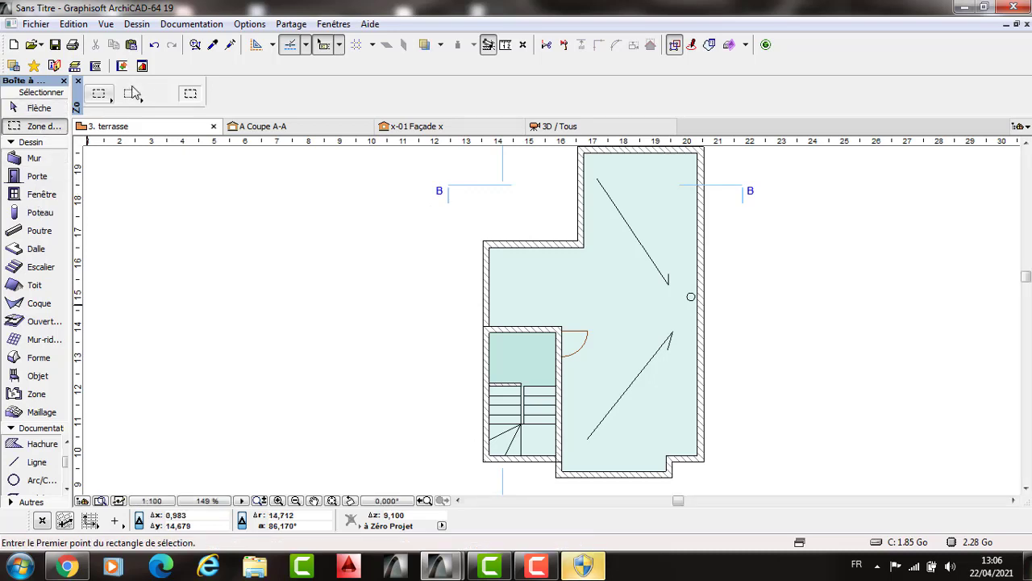
pyautogui.click(131, 94)
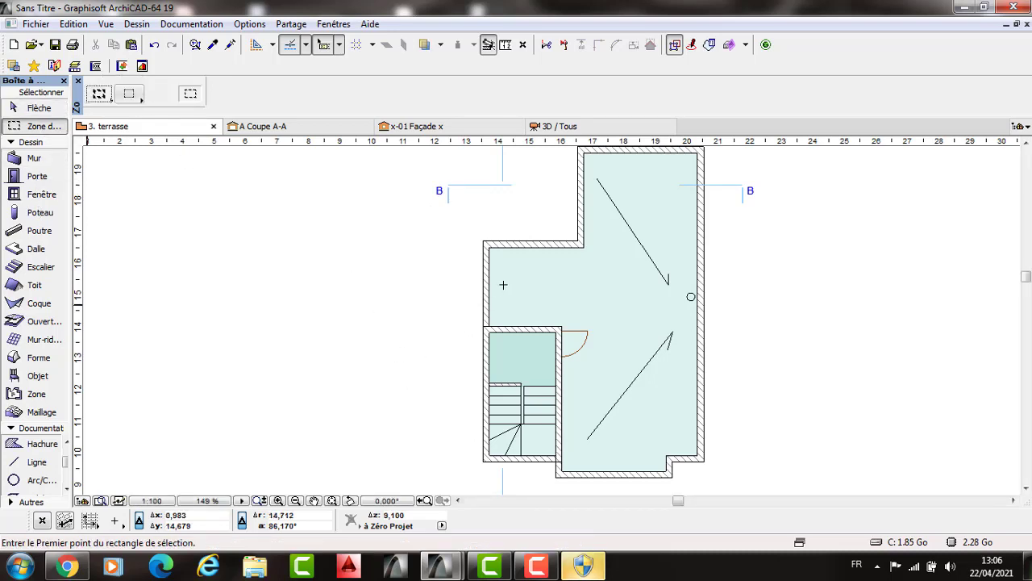
pyautogui.scroll(-1, 630, 449)
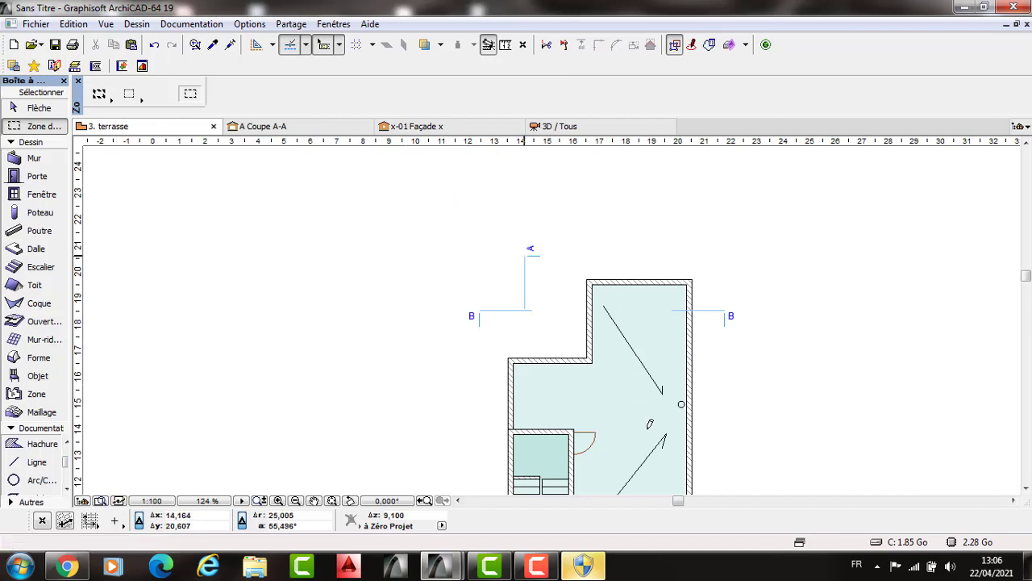
pyautogui.click(669, 438)
pyautogui.click(675, 441)
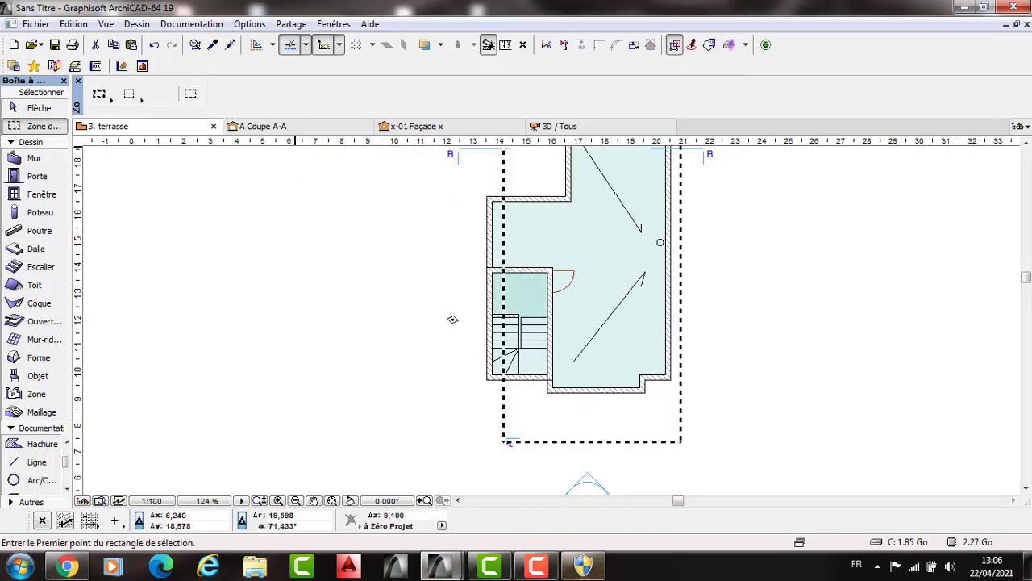
# Step: Show the A-A marquee cutaway in 3D and examine the stair flights, floor slabs and rooms from the cut side
pyautogui.press('F5')
pyautogui.keyDown('shift'); pyautogui.moveTo(668, 318); pyautogui.dragTo(565, 326, button='middle'); pyautogui.keyUp('shift')
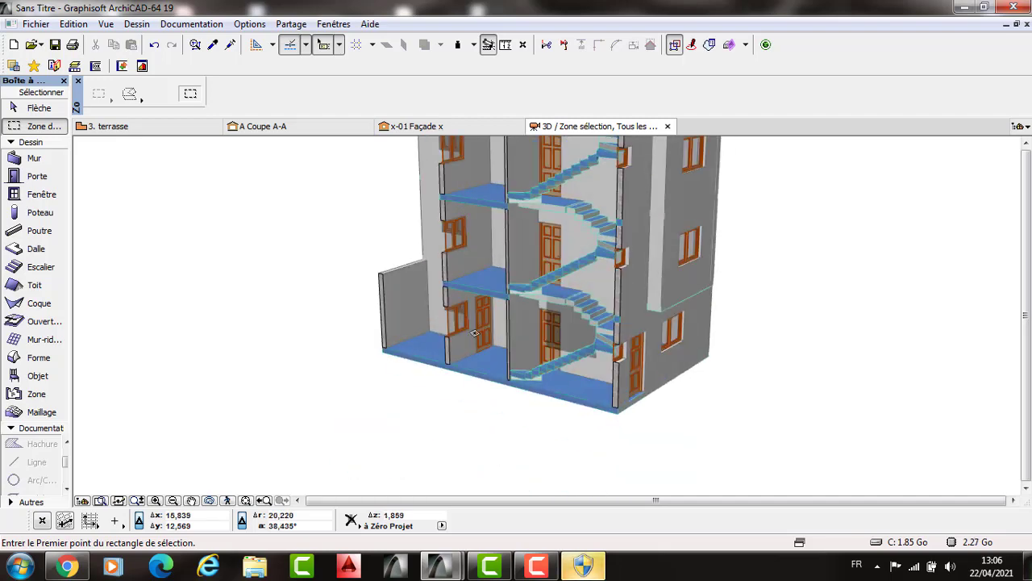
pyautogui.keyDown('shift'); pyautogui.moveTo(492, 368); pyautogui.dragTo(677, 381, button='middle'); pyautogui.keyUp('shift')
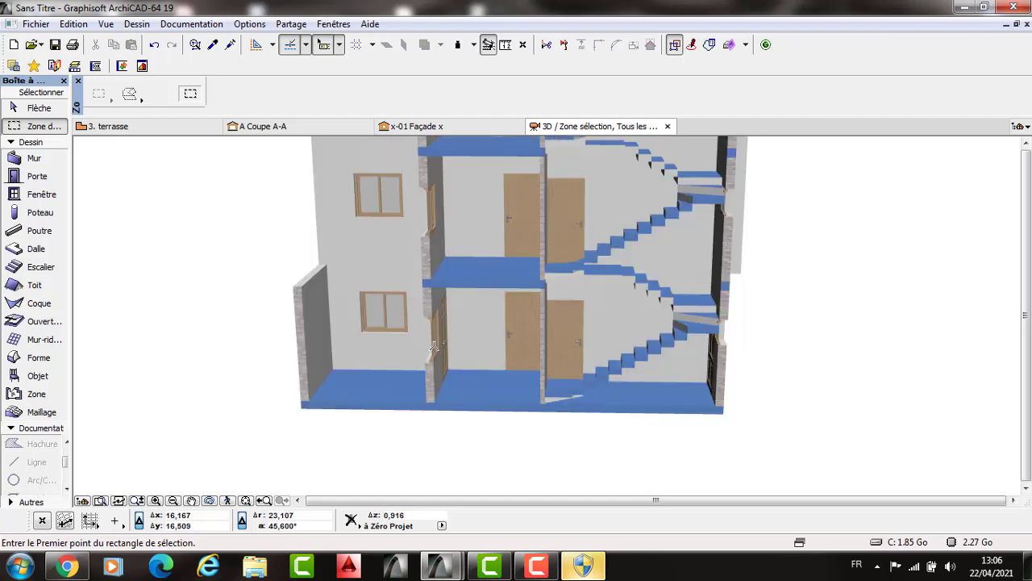
# Step: Back on the terrasse plan, draw a marquee from section line B-B to just above the stairwell, spanning the building's full width
pyautogui.press('F2')
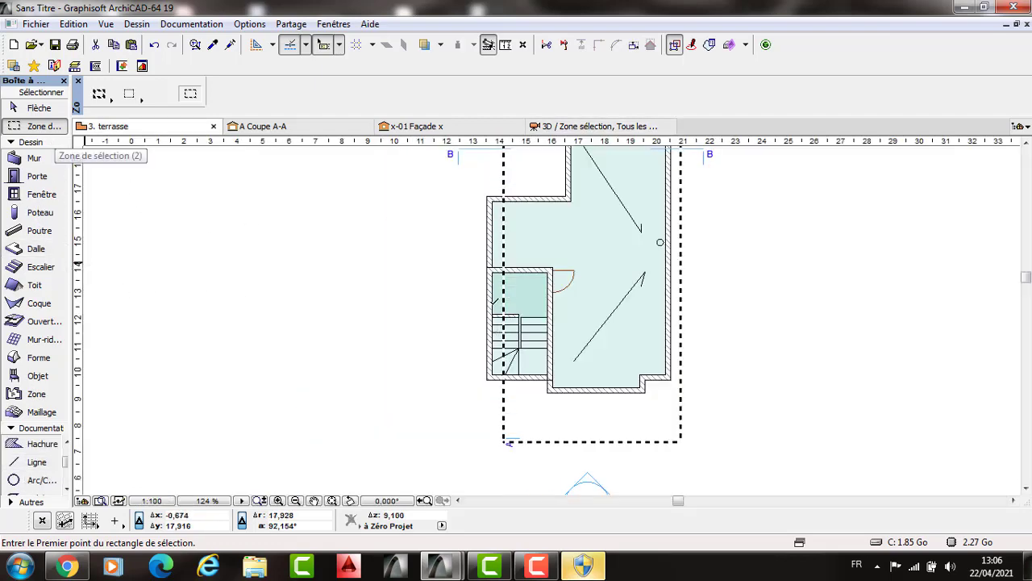
pyautogui.scroll(1, 456, 257)
pyautogui.scroll(1, 686, 367)
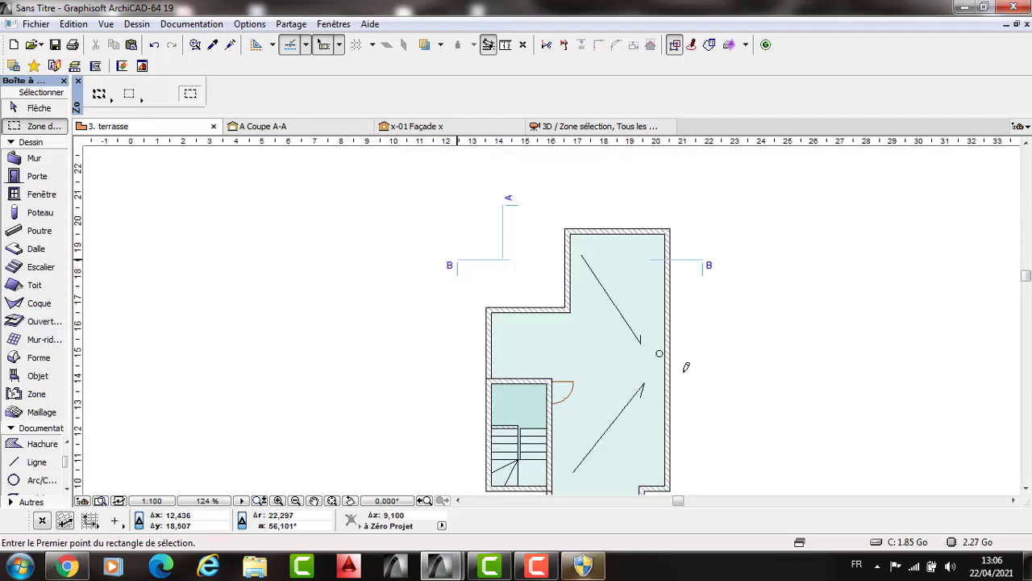
pyautogui.click(457, 260)
pyautogui.click(710, 377)
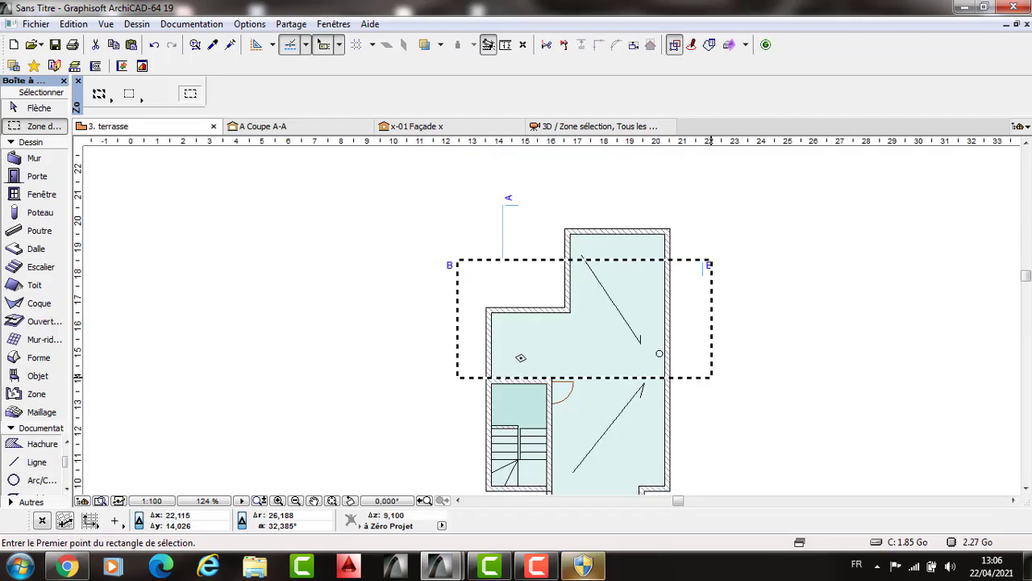
# Step: Examine the B-B marquee cutaway in 3D from the ground floor up to the roof terrace, and return to the terrasse plan
pyautogui.press('F5')
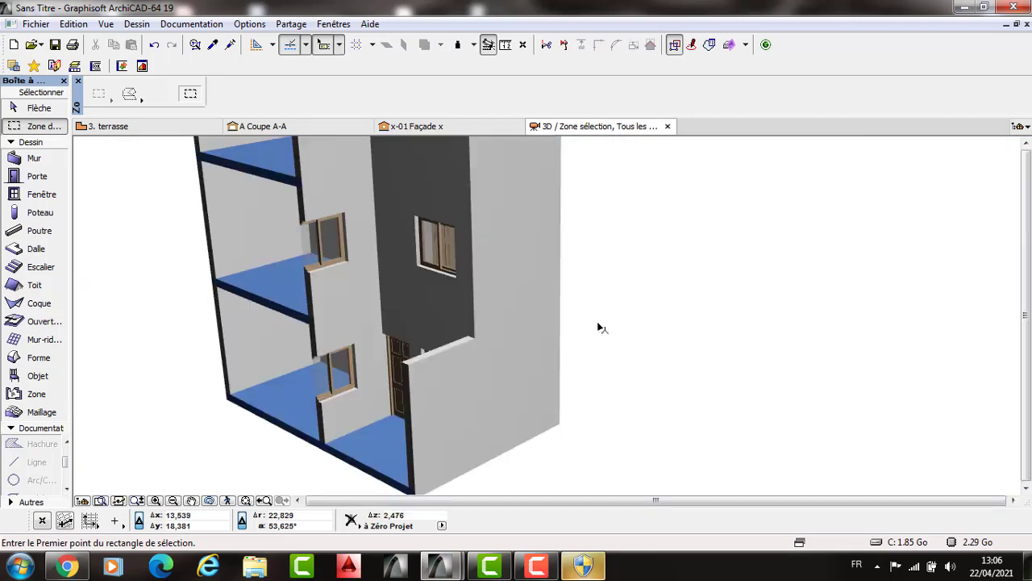
pyautogui.keyDown('shift'); pyautogui.moveTo(592, 316); pyautogui.dragTo(482, 392, button='middle'); pyautogui.keyUp('shift')
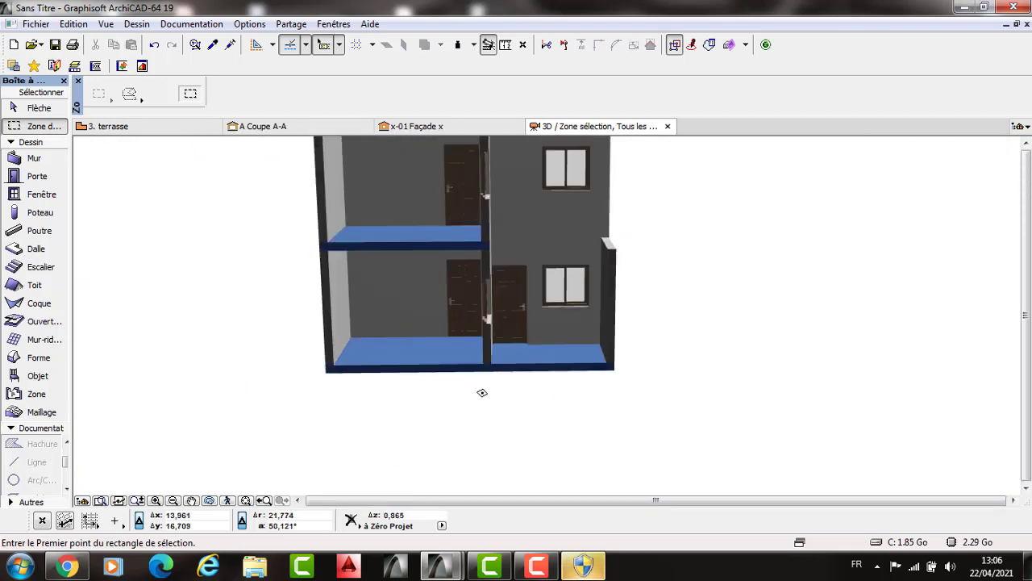
pyautogui.moveTo(481, 310); pyautogui.dragTo(502, 336, button='middle')
pyautogui.moveTo(523, 273); pyautogui.dragTo(523, 309, button='middle')
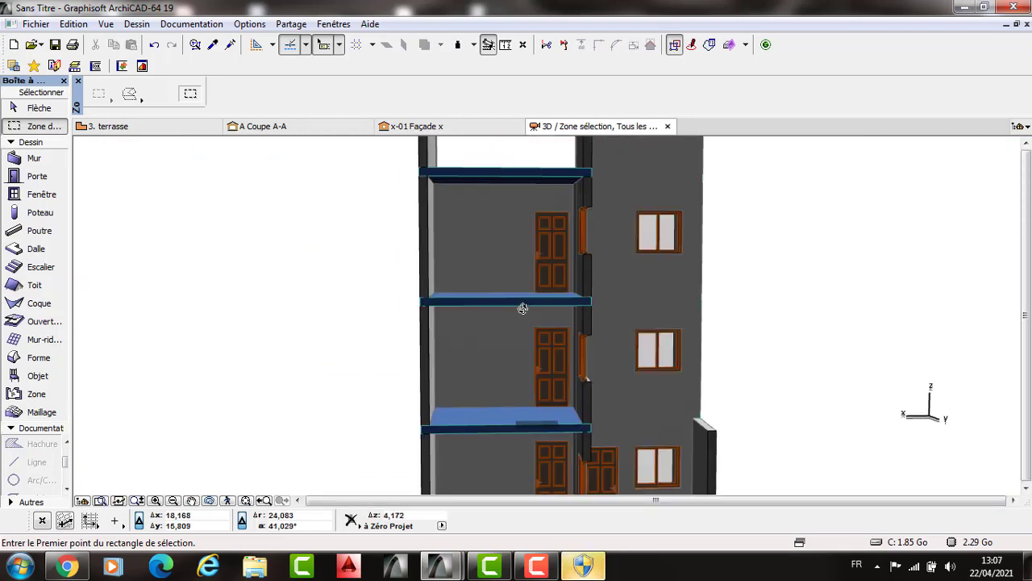
pyautogui.scroll(-1, 524, 316)
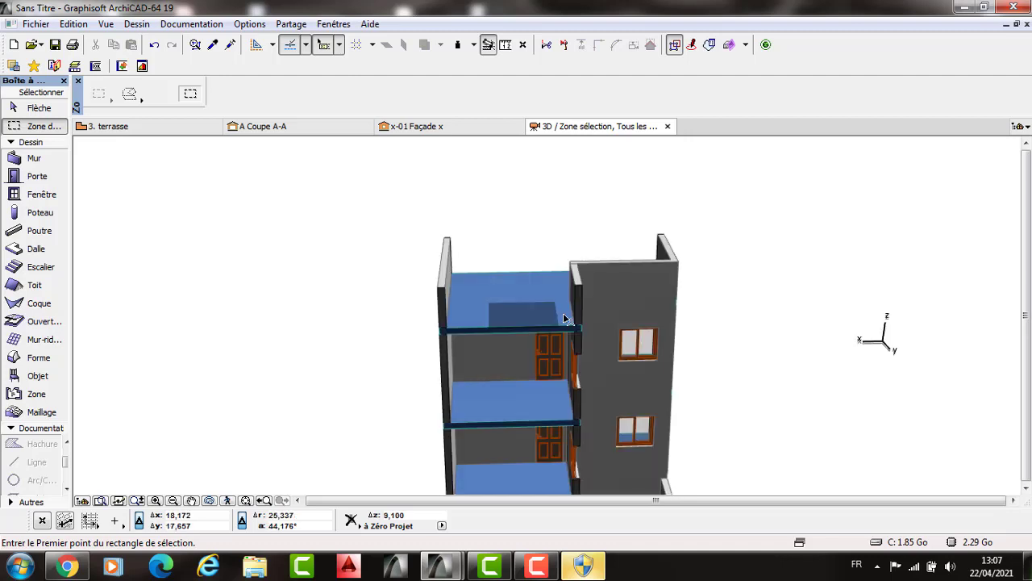
pyautogui.press('F2')
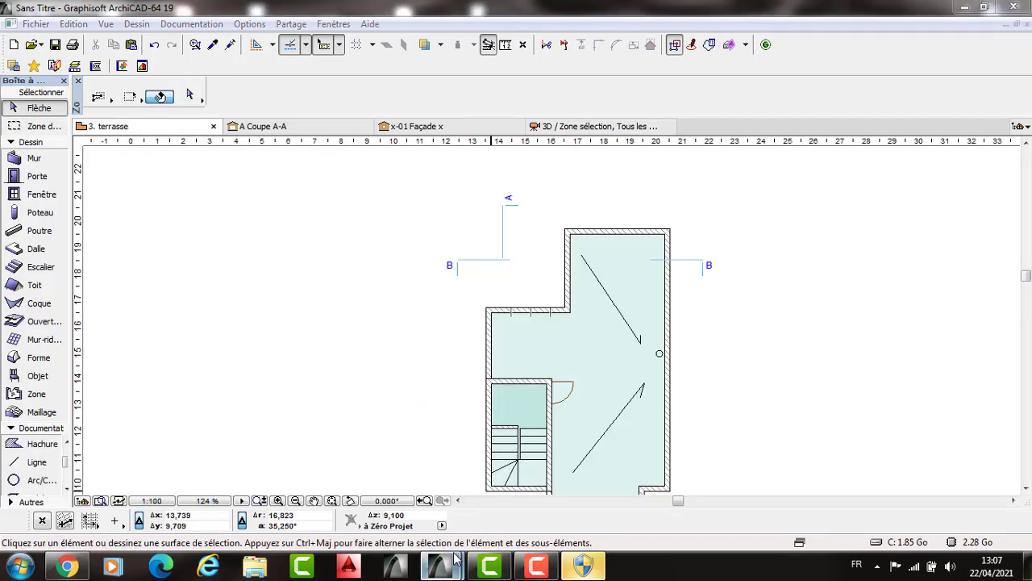
pyautogui.scroll(1, 460, 475)
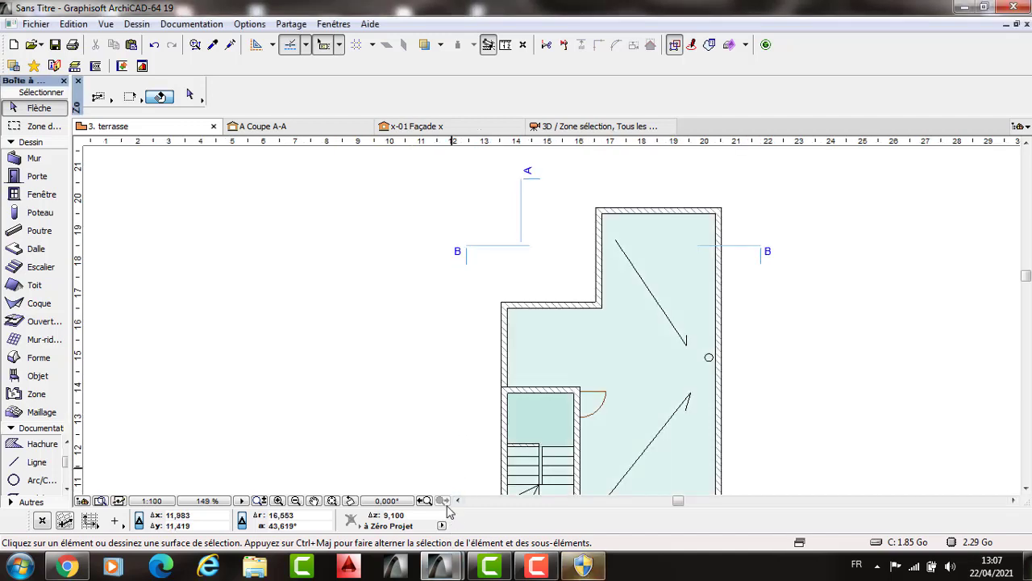
pyautogui.click(448, 565)
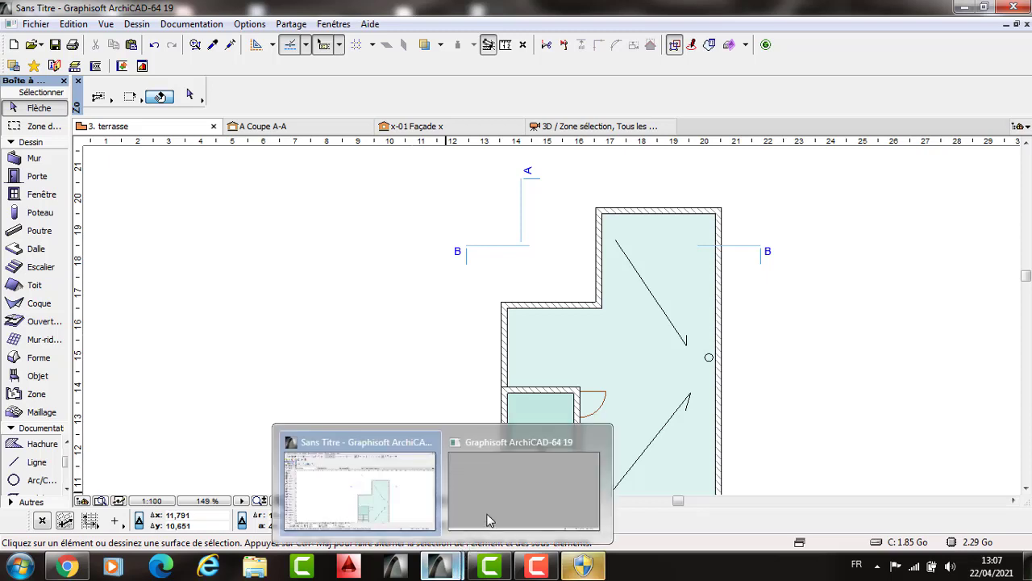
pyautogui.click(359, 488)
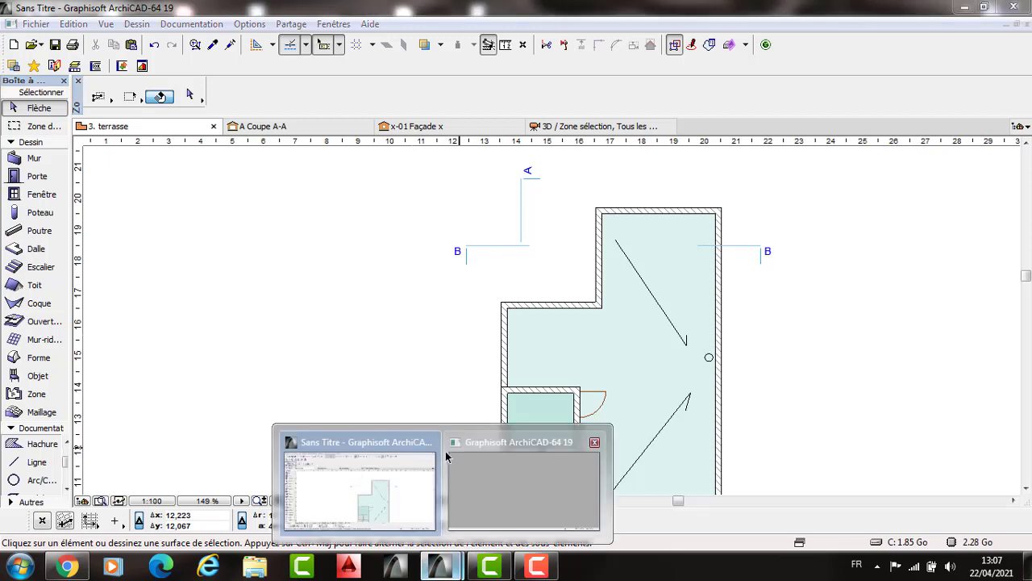
pyautogui.click(442, 450)
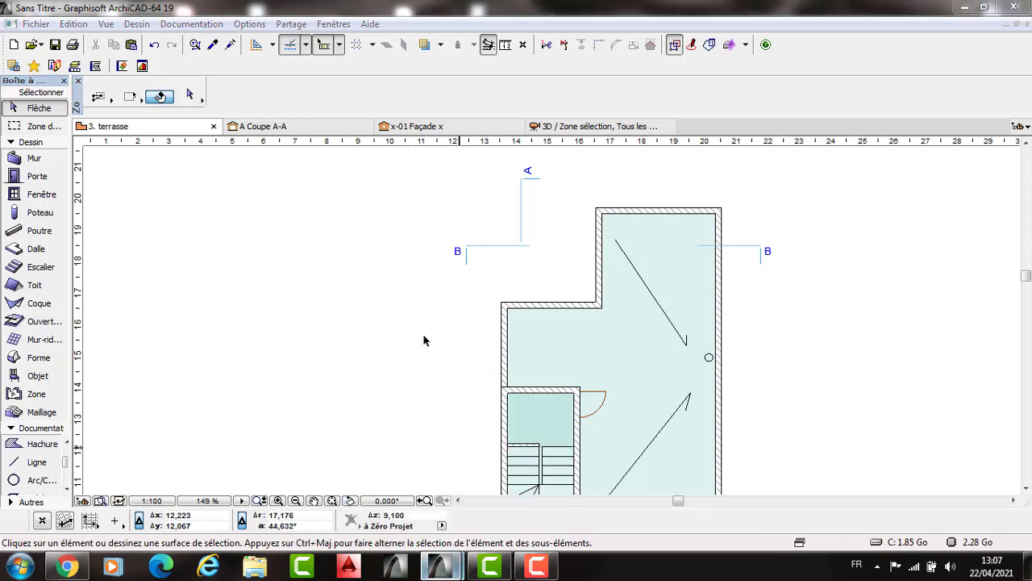
# Step: Open the Rez-de-chaussée plan and view the complete building in 3D from its rear side
pyautogui.scroll(-2, 376, 347)
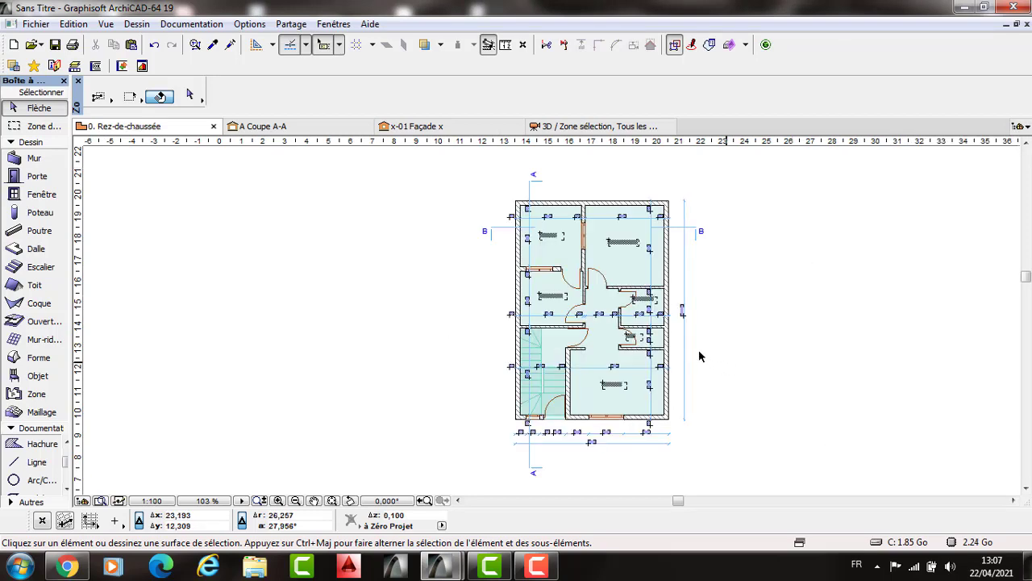
pyautogui.press('F5')
pyautogui.scroll(-2, 799, 367)
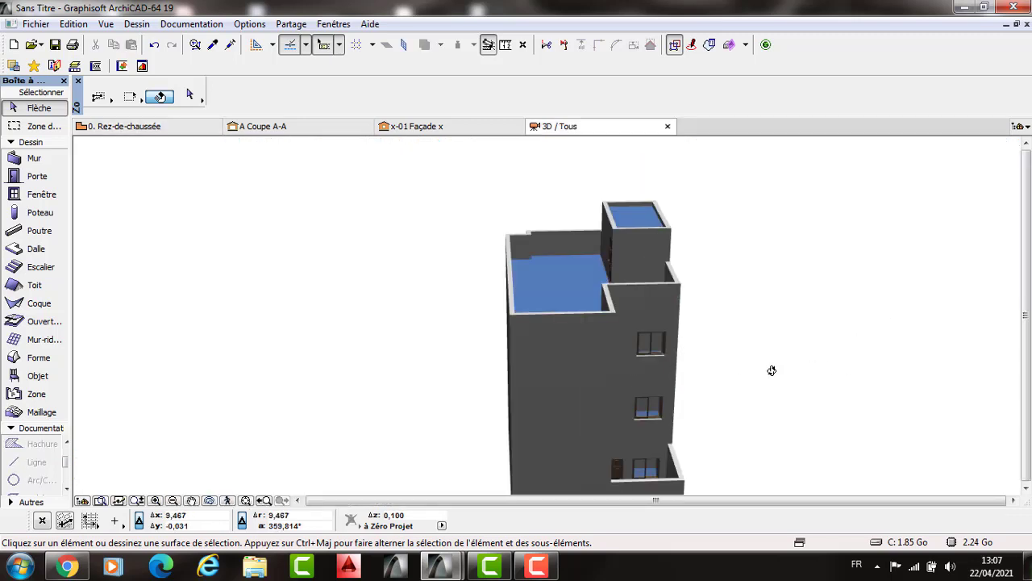
pyautogui.keyDown('shift'); pyautogui.moveTo(651, 362); pyautogui.dragTo(622, 299, button='middle'); pyautogui.keyUp('shift')
pyautogui.keyDown('shift'); pyautogui.moveTo(521, 297); pyautogui.dragTo(556, 256, button='middle'); pyautogui.keyUp('shift')
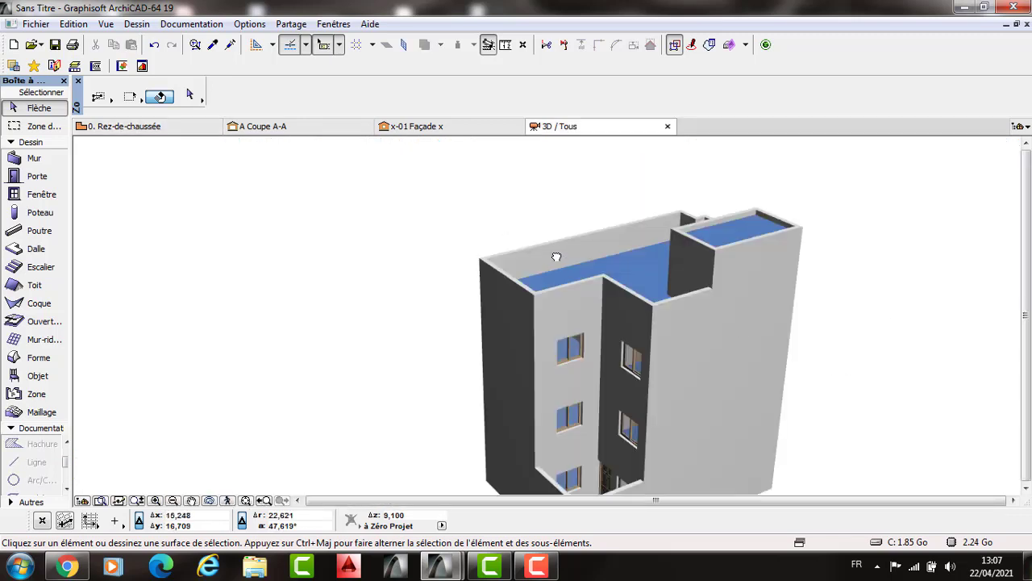
pyautogui.keyDown('shift'); pyautogui.moveTo(482, 262); pyautogui.dragTo(435, 259, button='middle'); pyautogui.keyUp('shift')
pyautogui.keyDown('shift'); pyautogui.moveTo(616, 298); pyautogui.dragTo(488, 396, button='middle'); pyautogui.keyUp('shift')
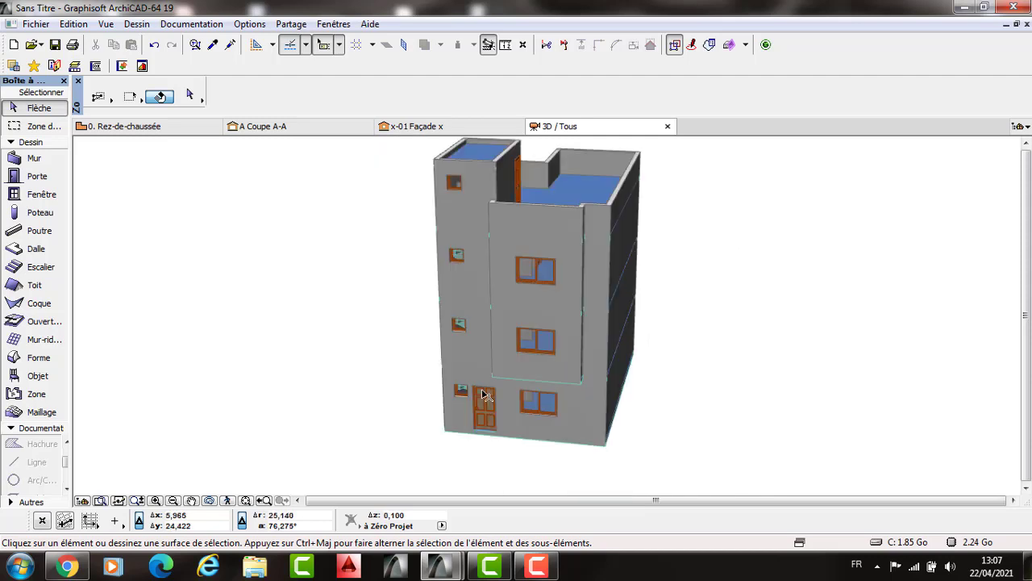
# Step: In the Rez-de-chaussée floor plan, set the default slab's elevation to 0 relative to project zero
pyautogui.press('F2')
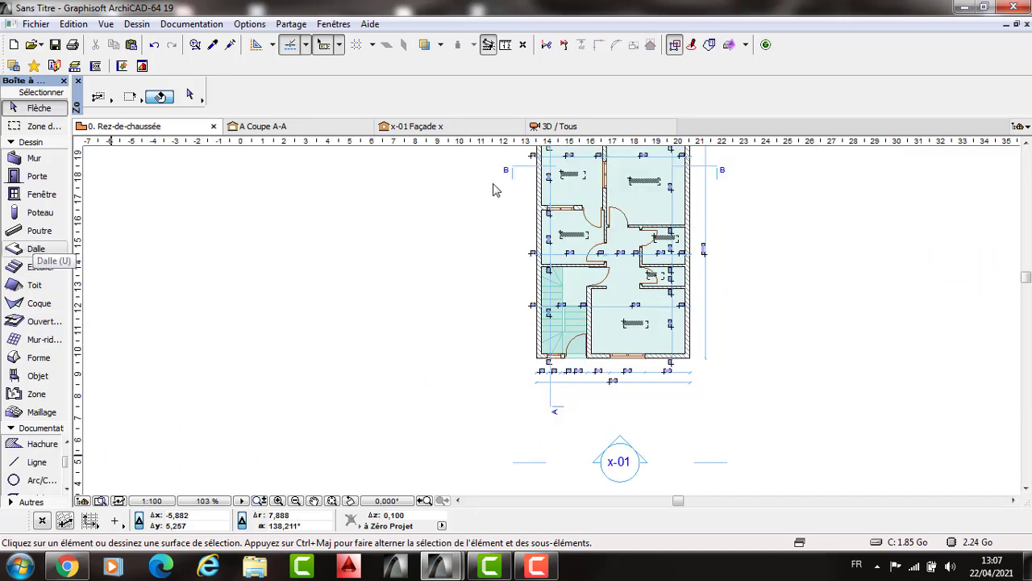
pyautogui.press('Tab')
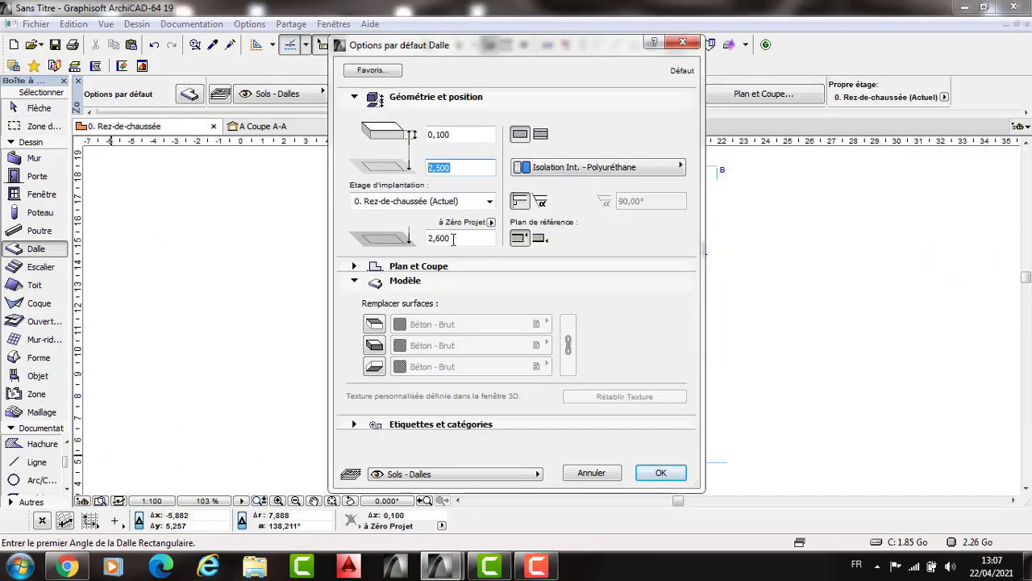
pyautogui.write('0')
pyautogui.press('Tab')
pyautogui.write('0')
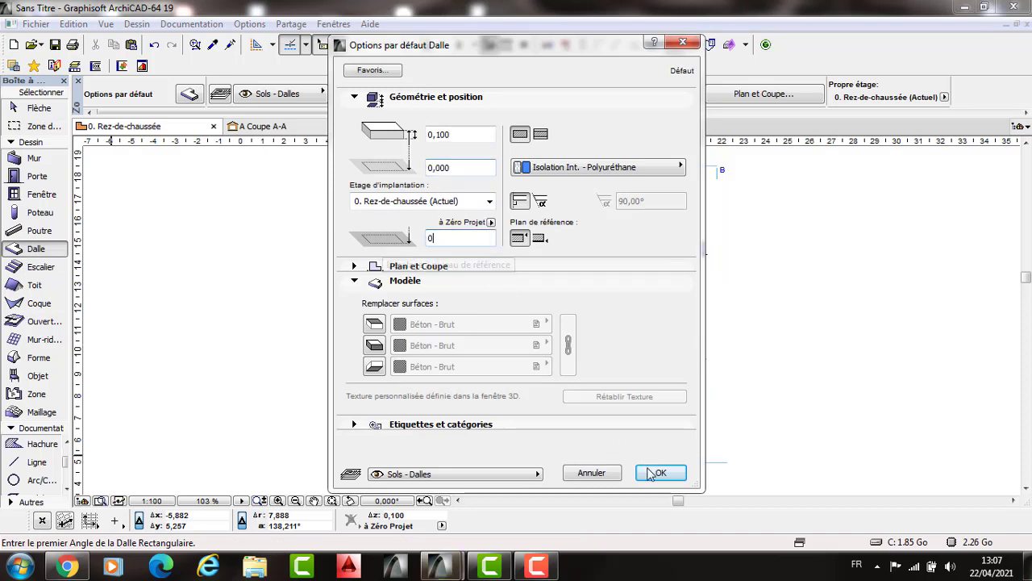
pyautogui.press('Tab')
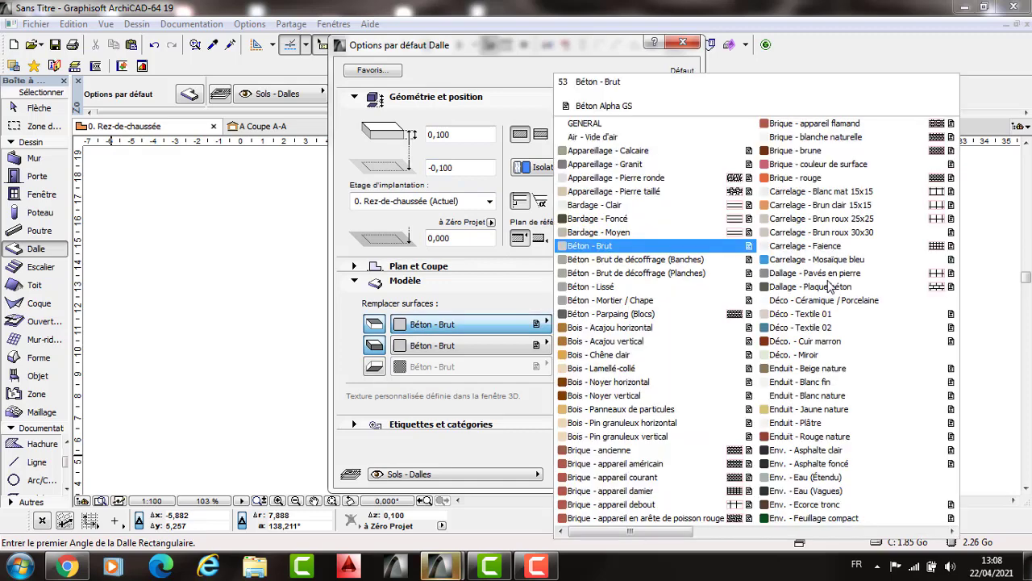
# Step: Override the default slab's upper surface with Plâtre - Plafond Carreau 60x60, keeping Béton - Brut on its edges
pyautogui.scroll(-1, 828, 291)
pyautogui.click(826, 290)
pyautogui.scroll(-2, 738, 488)
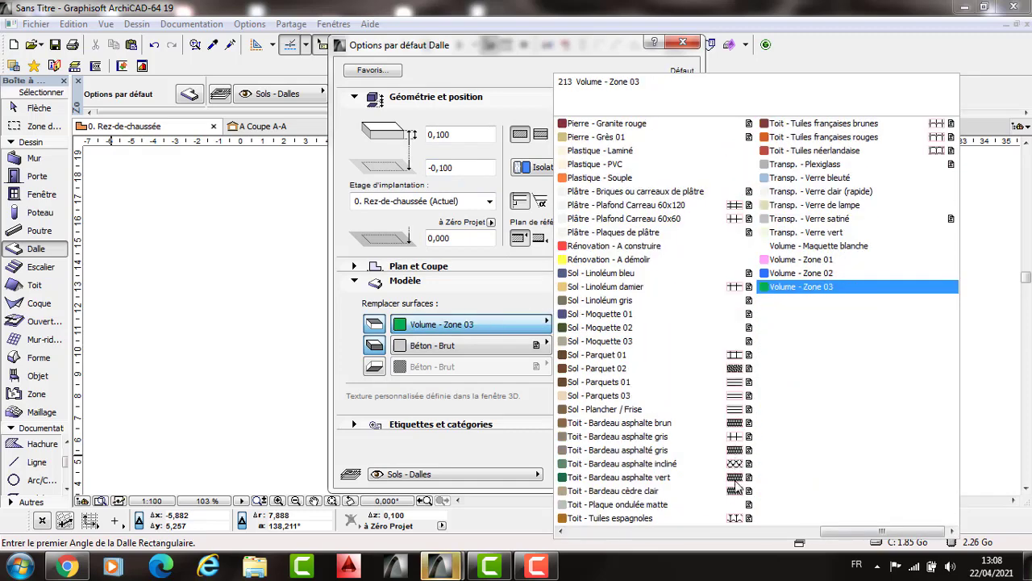
pyautogui.click(699, 438)
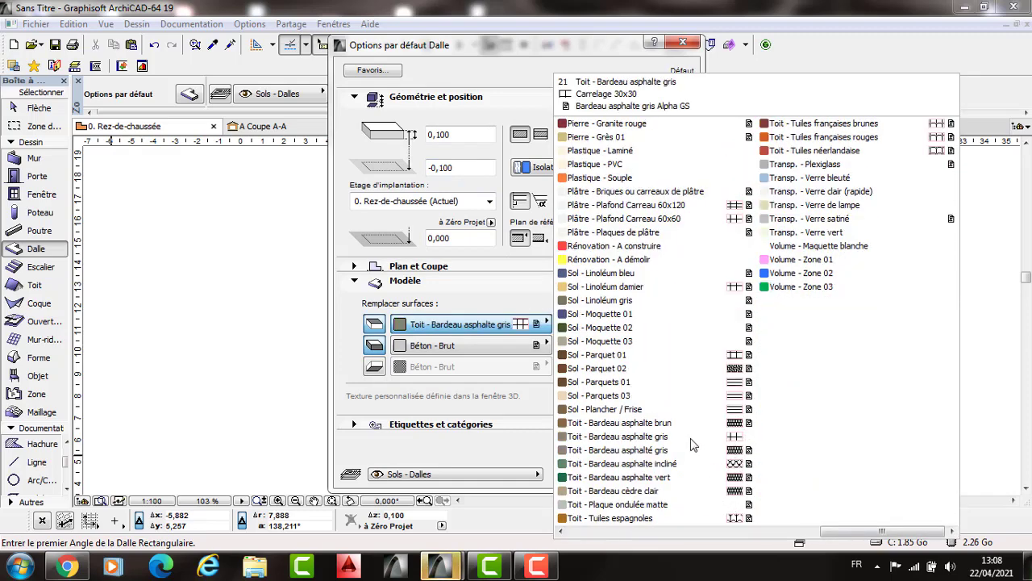
pyautogui.click(681, 218)
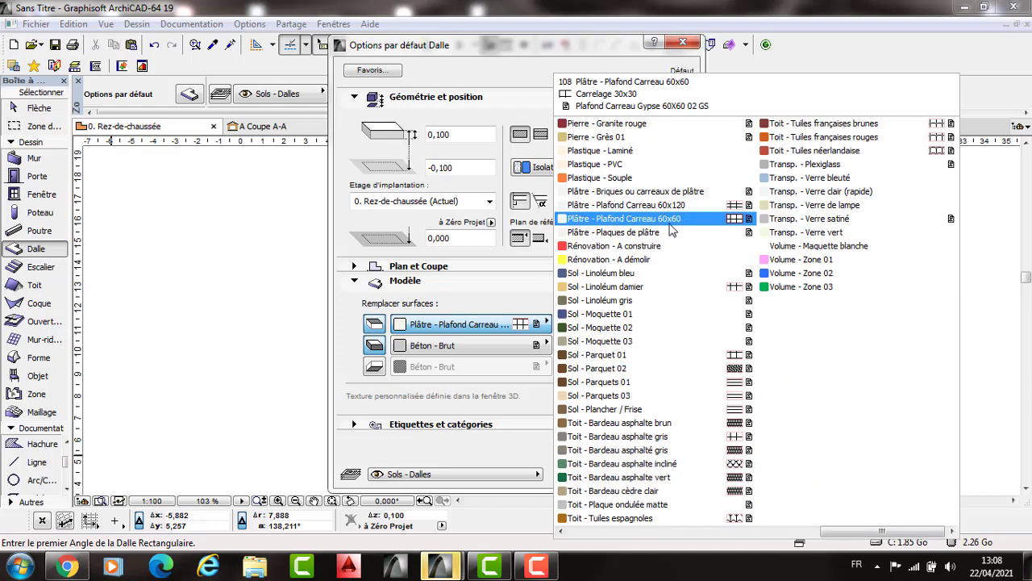
pyautogui.click(521, 378)
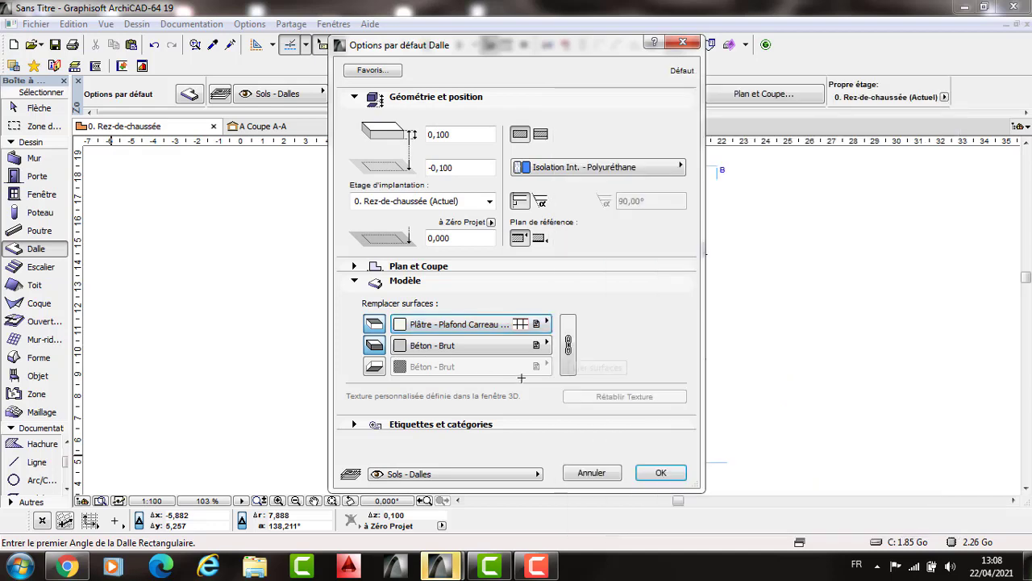
pyautogui.press('Return')
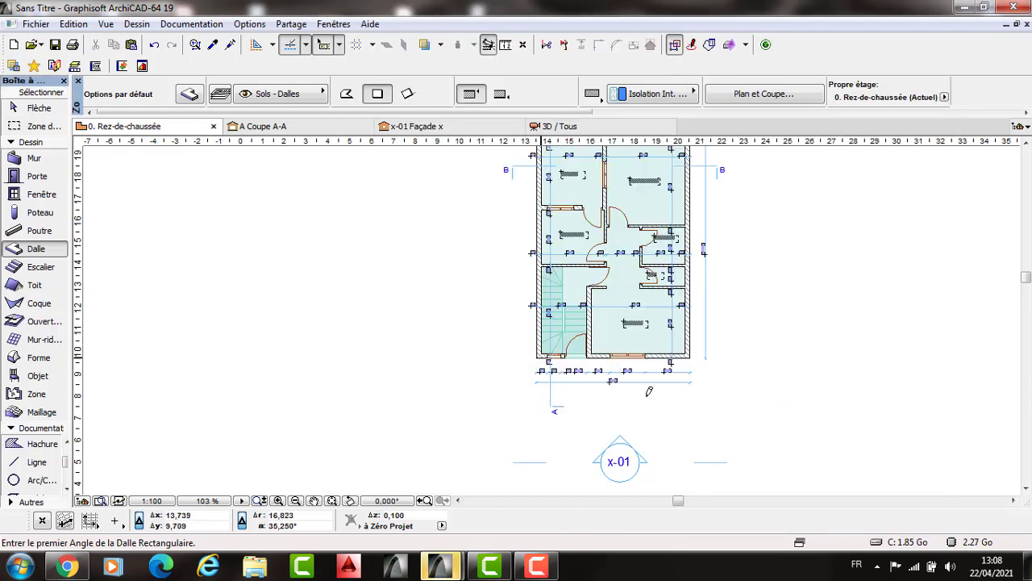
# Step: Draw a 7 × 3 m rectangular slab along the building's front wall, starting at its outer corner, and inspect it in 3D
pyautogui.click(536, 355)
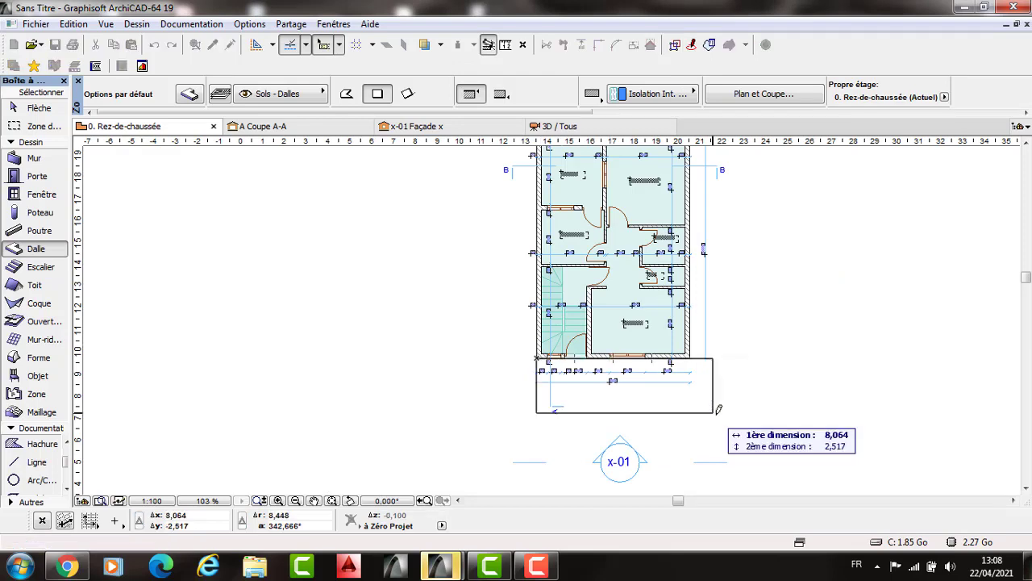
pyautogui.write('7')
pyautogui.press('Tab')
pyautogui.write('3')
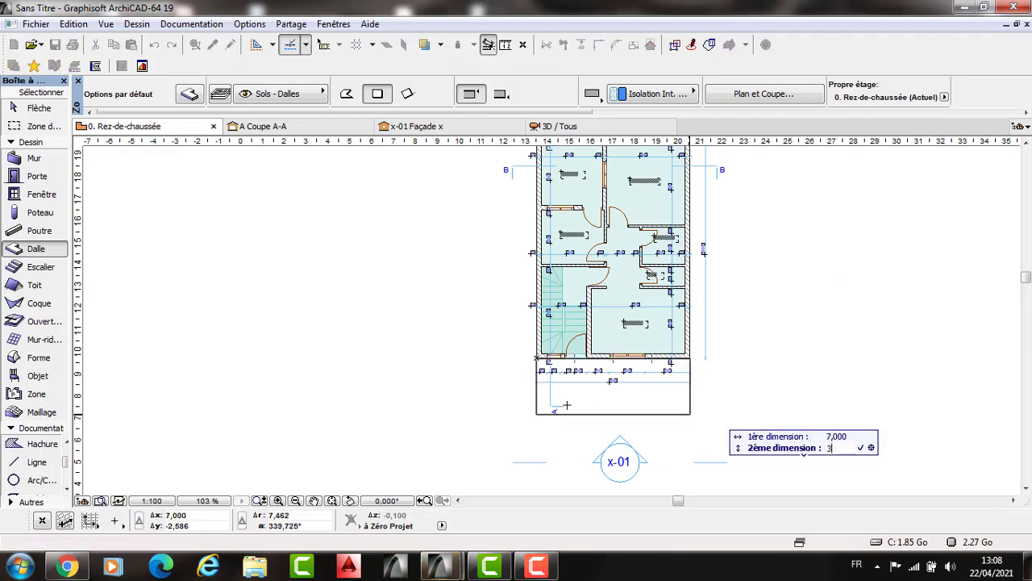
pyautogui.press('Return')
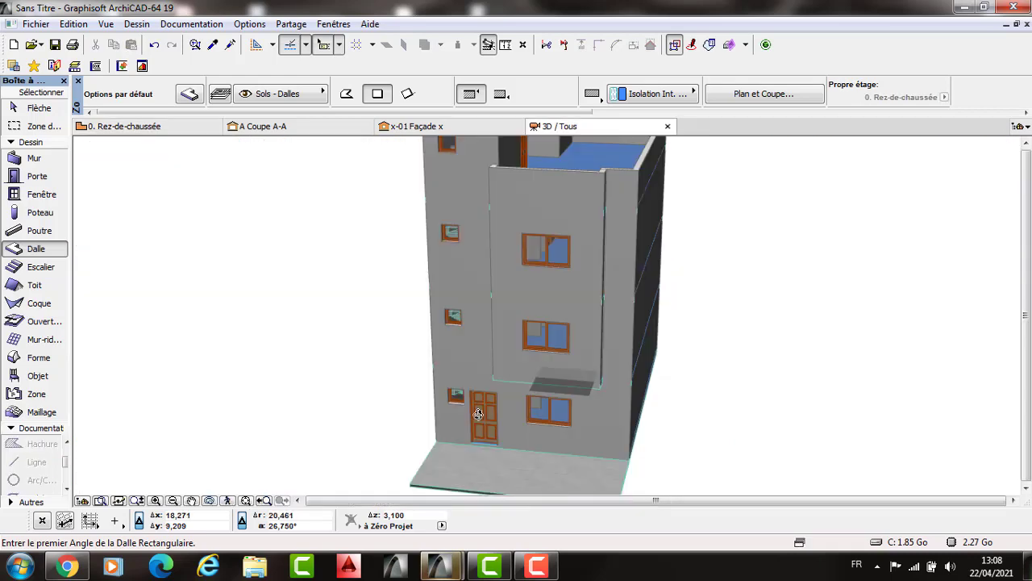
pyautogui.press('F3')
pyautogui.scroll(3, 554, 371)
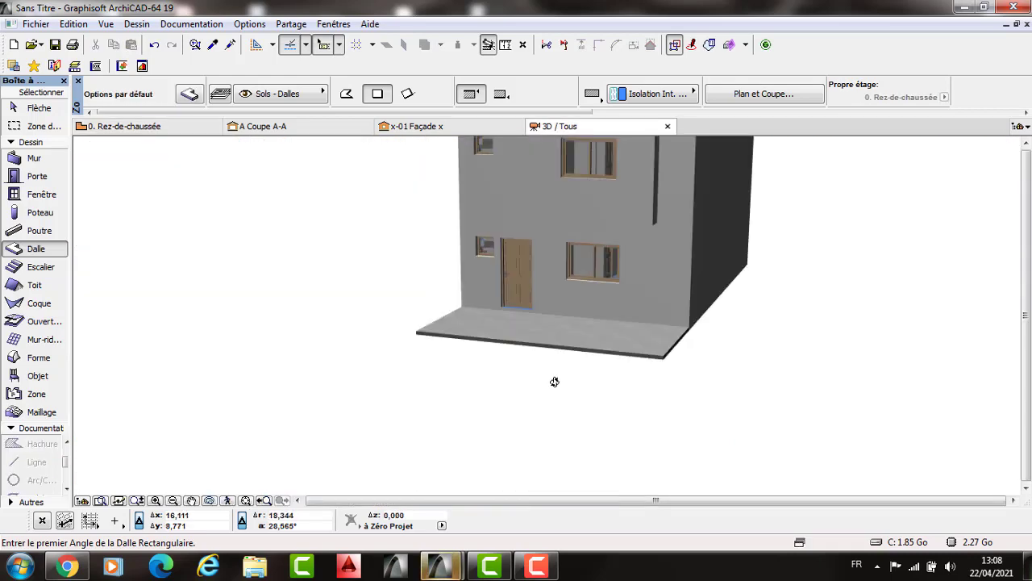
pyautogui.scroll(3, 562, 410)
pyautogui.scroll(2, 548, 399)
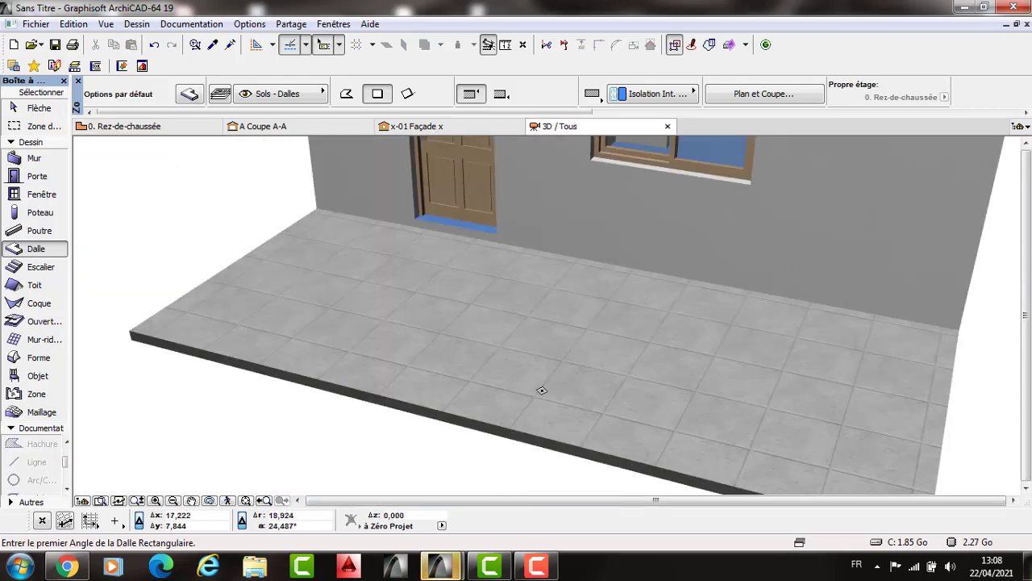
pyautogui.keyDown('shift'); pyautogui.moveTo(521, 385); pyautogui.dragTo(340, 367, button='middle'); pyautogui.keyUp('shift')
# Step: Set the default slab thickness to 0,2 and link its surfaces with Peinture - Blanc brillant for the floor plan's curb pieces
pyautogui.press('F2')
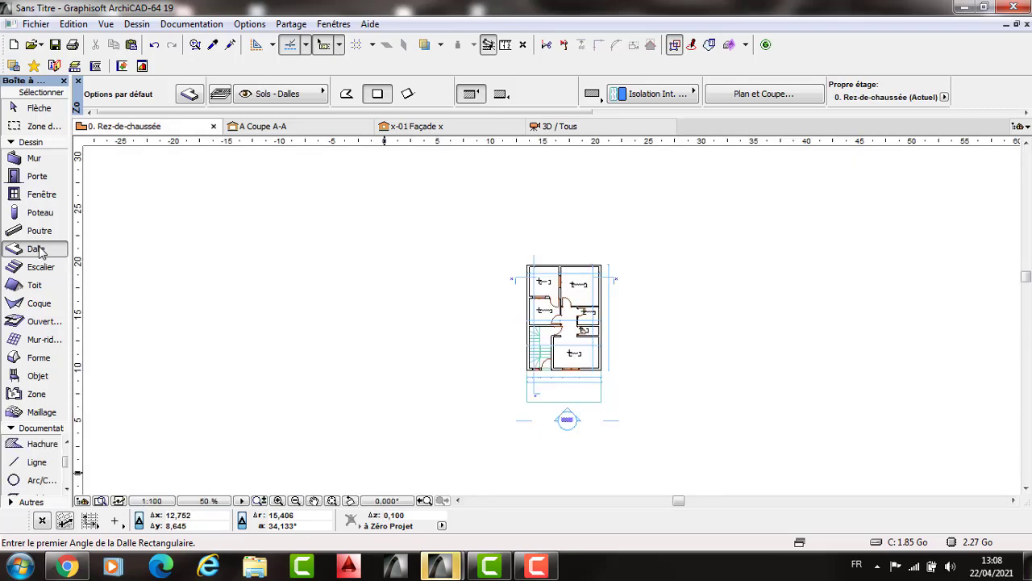
pyautogui.hotkey('ctrl', 't')
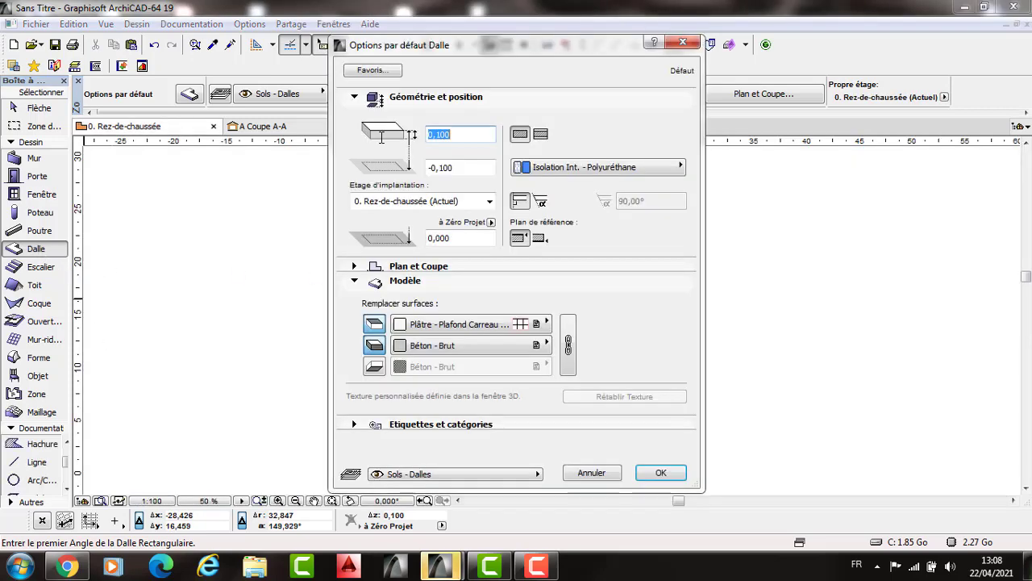
pyautogui.write('0')
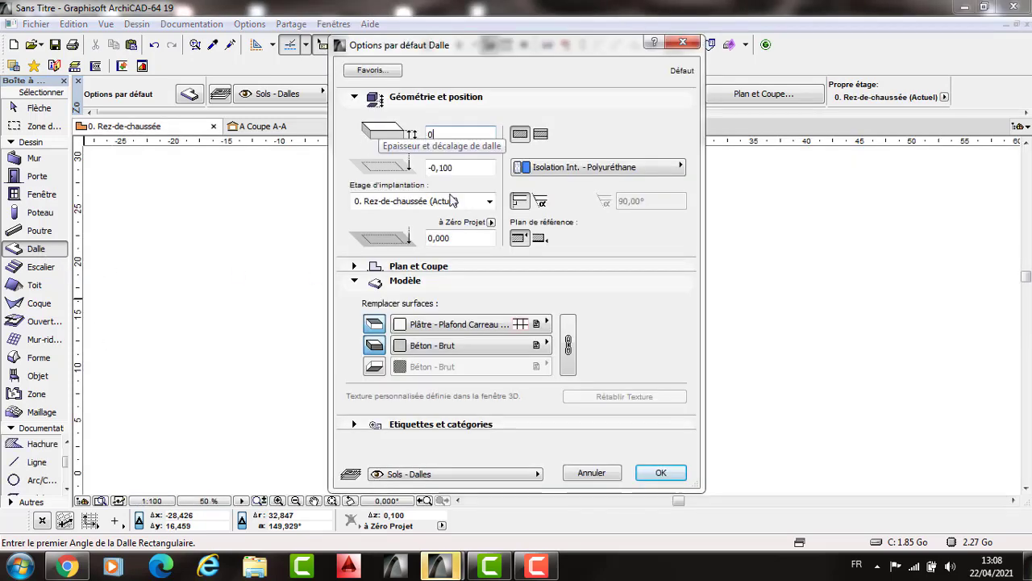
pyautogui.write(',2')
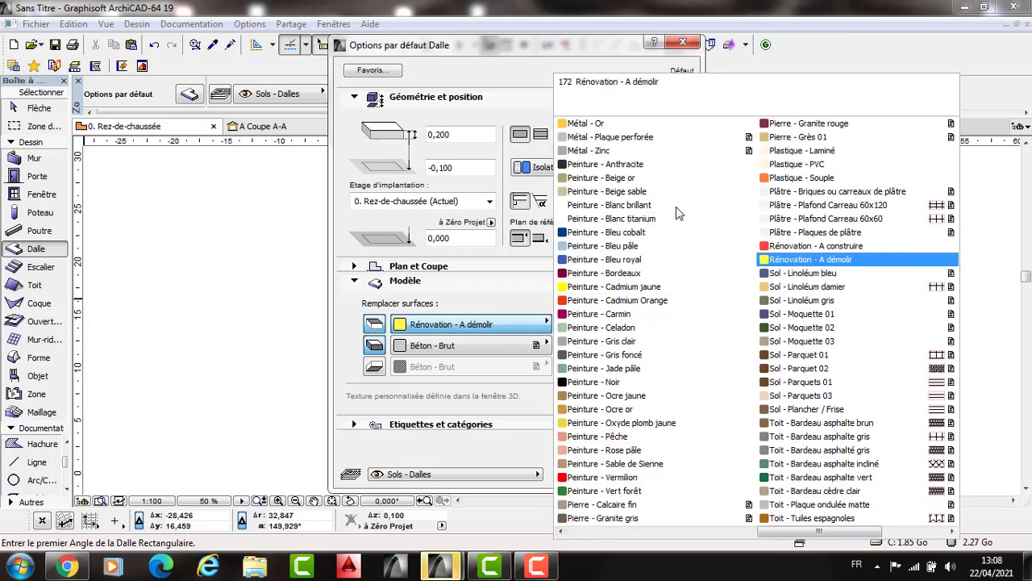
pyautogui.click(610, 204)
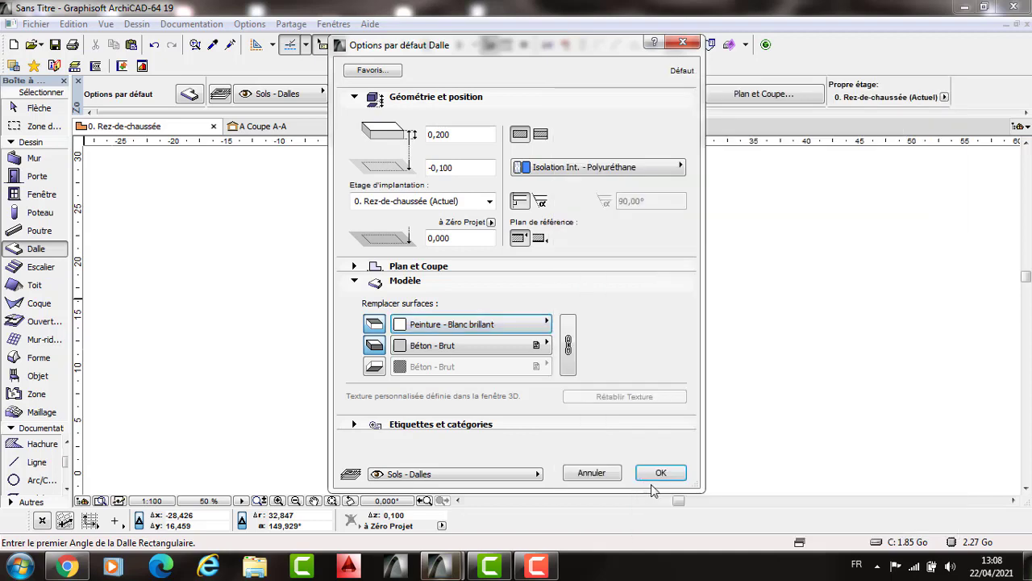
pyautogui.click(568, 345)
pyautogui.press('Return')
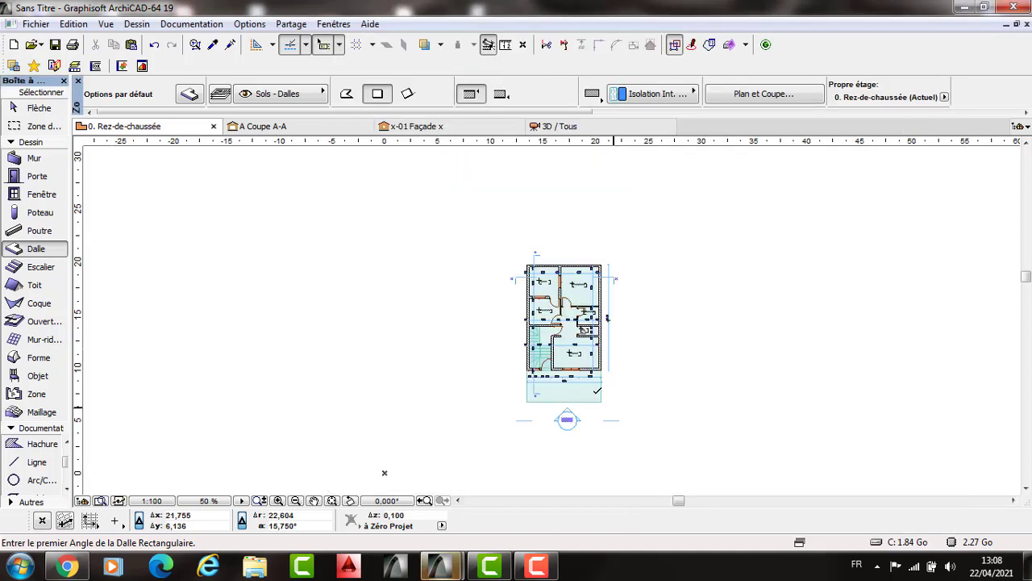
# Step: Draw a 1 × 0,2 m rectangular slab against the outer edge of the front slab, starting at its corner below the salon
pyautogui.scroll(3, 570, 395)
pyautogui.click(563, 395)
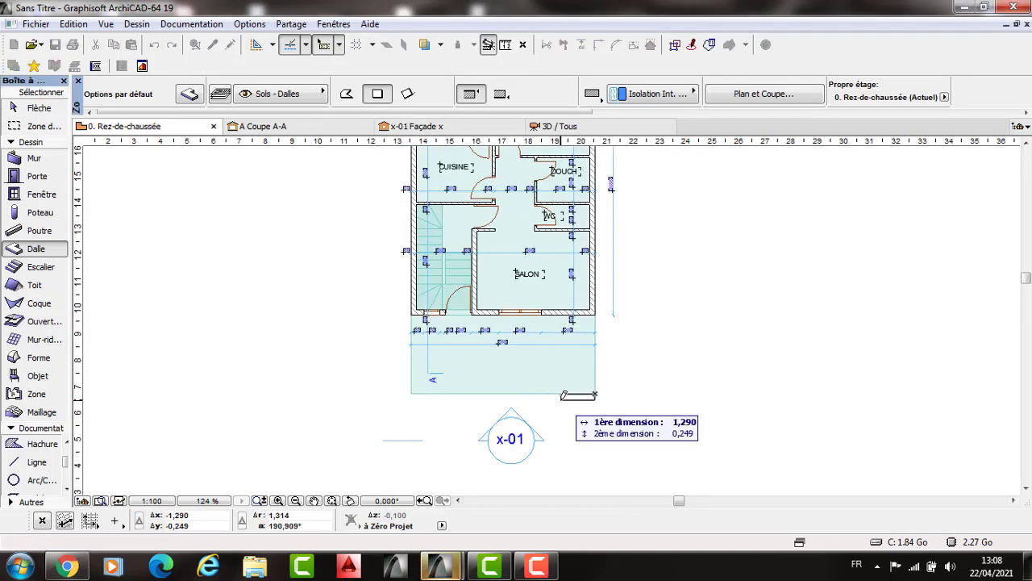
pyautogui.write('1')
pyautogui.press('Tab')
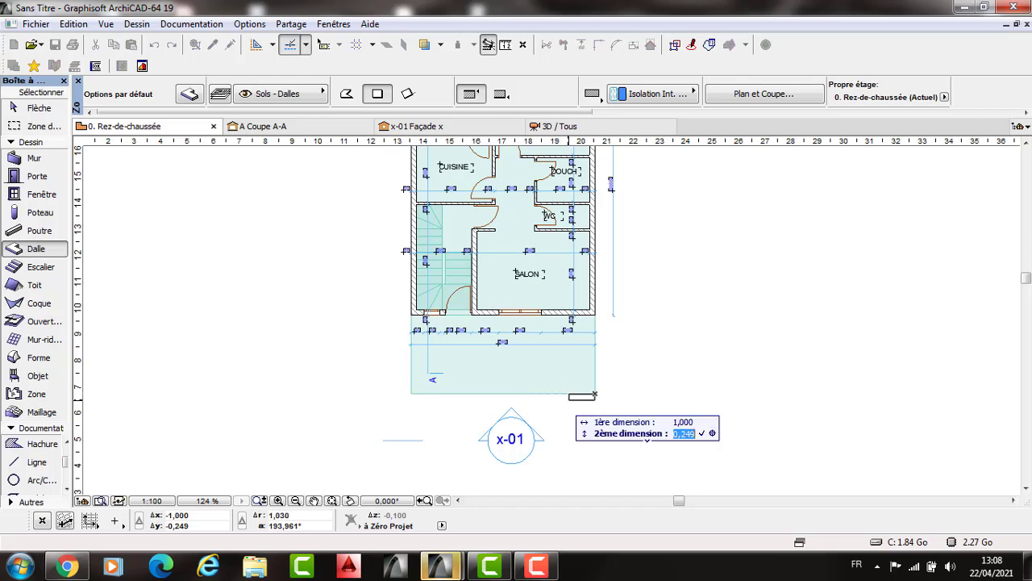
pyautogui.write('0,2')
pyautogui.press('Return')
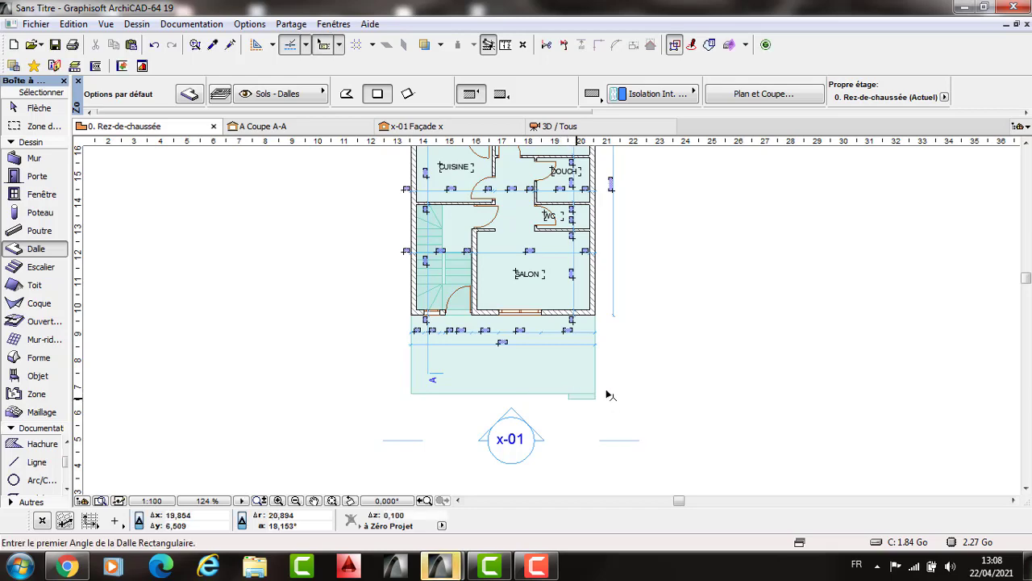
# Step: Copy the small curb slab so the copy sits end to end with the original along the front slab's edge
pyautogui.scroll(5, 615, 386)
pyautogui.click(620, 379)
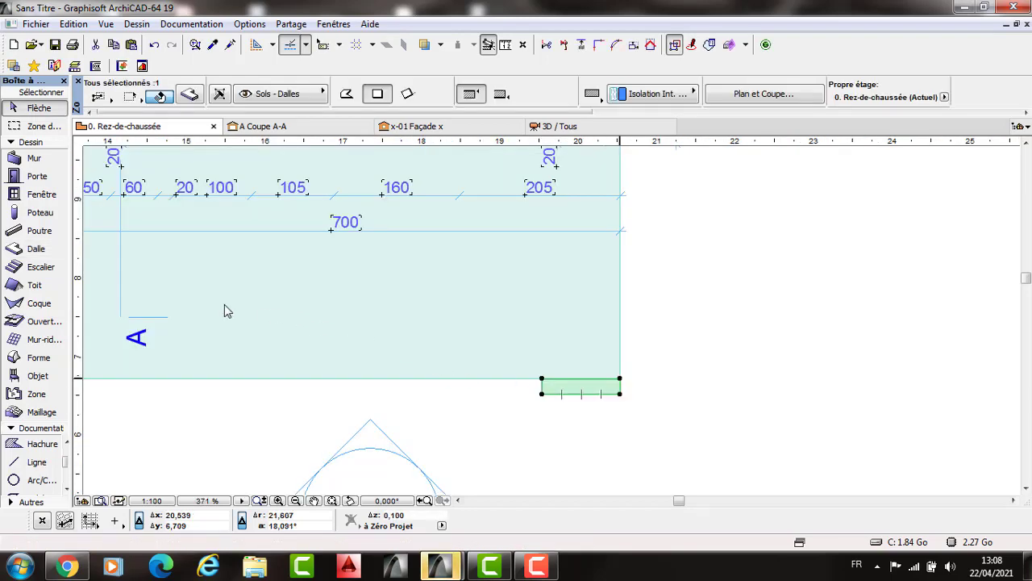
pyautogui.click(280, 271)
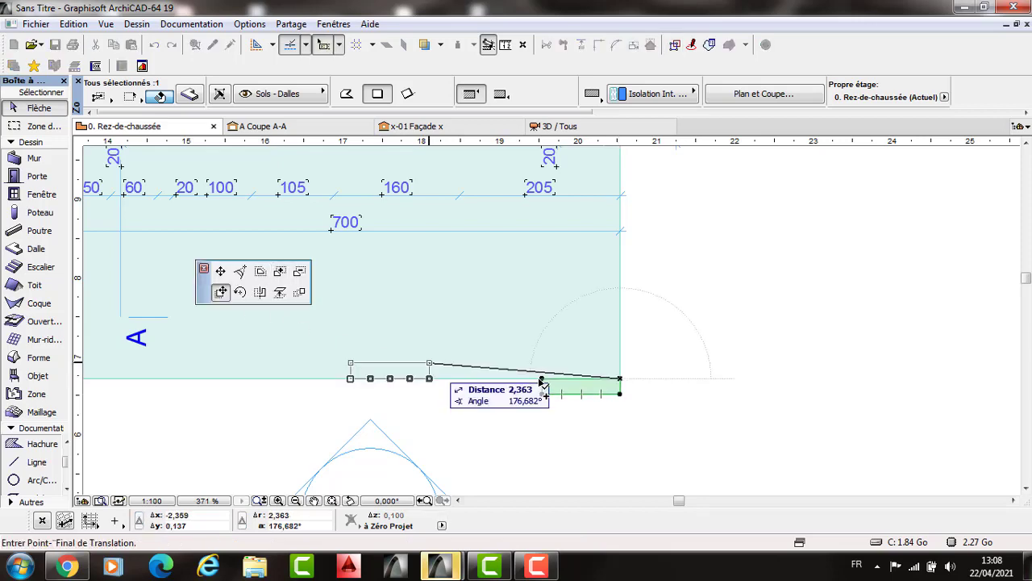
pyautogui.press('ctrl')
pyautogui.press('Return')
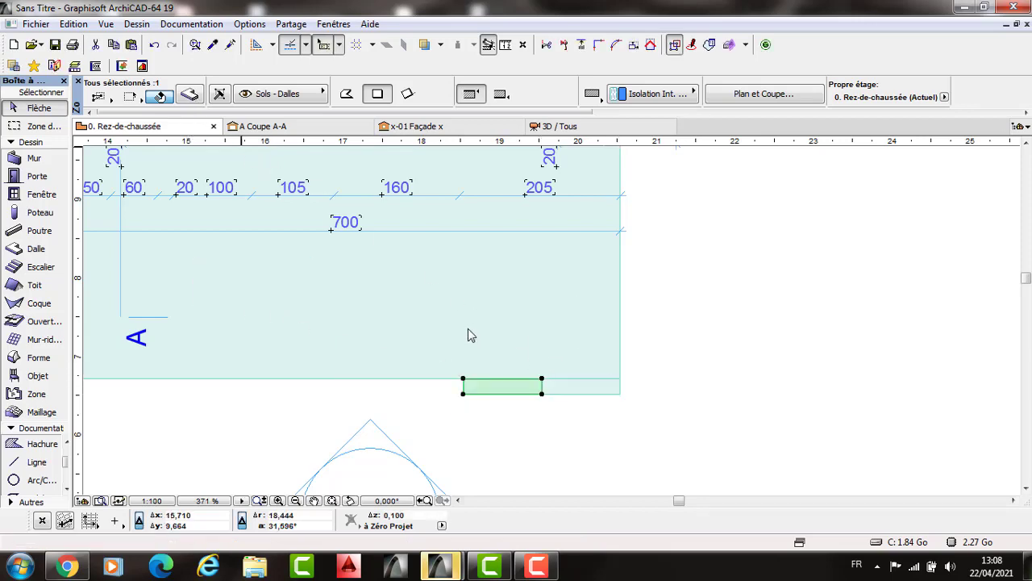
# Step: Change the copied curb slab's upper and edge surfaces to Peinture - Vermilion
pyautogui.hotkey('ctrl', 't')
pyautogui.click(547, 323)
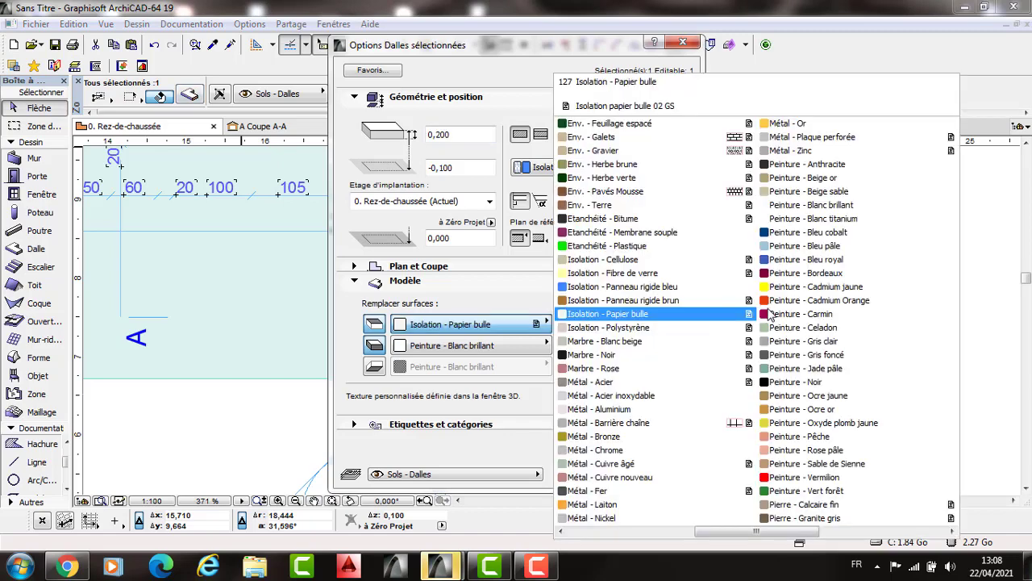
pyautogui.click(829, 312)
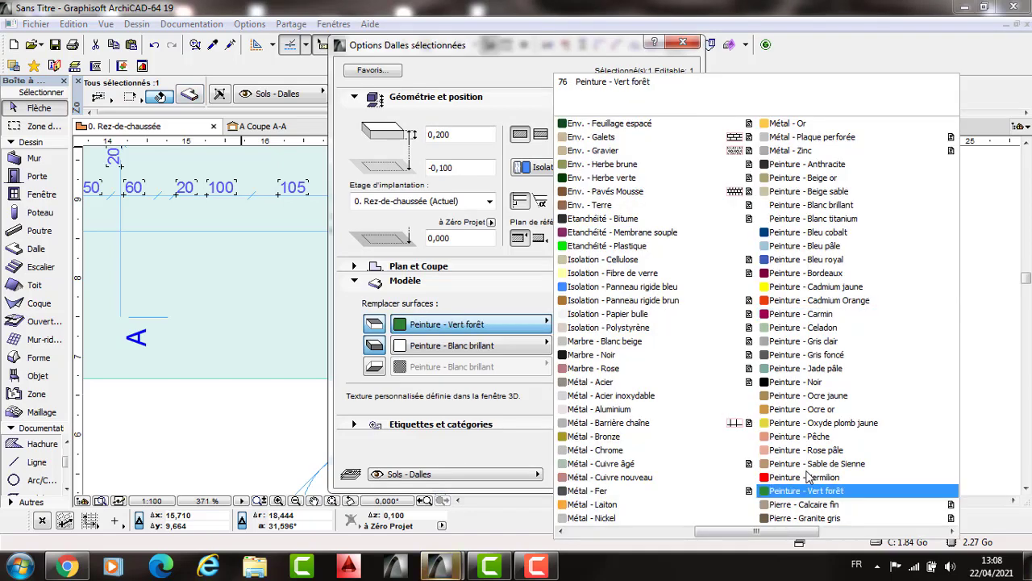
pyautogui.scroll(2, 822, 484)
pyautogui.scroll(-2, 823, 483)
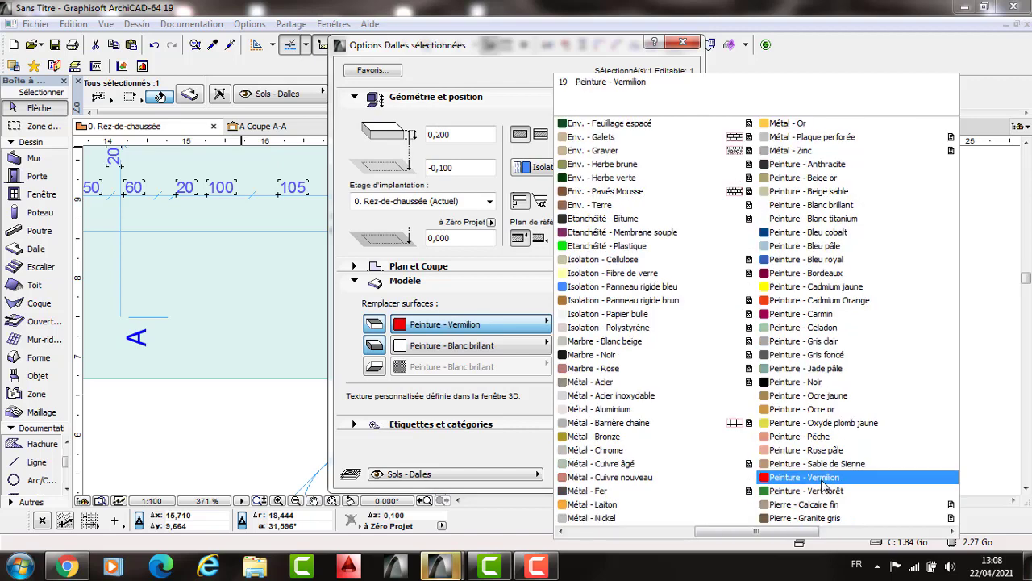
pyautogui.click(821, 480)
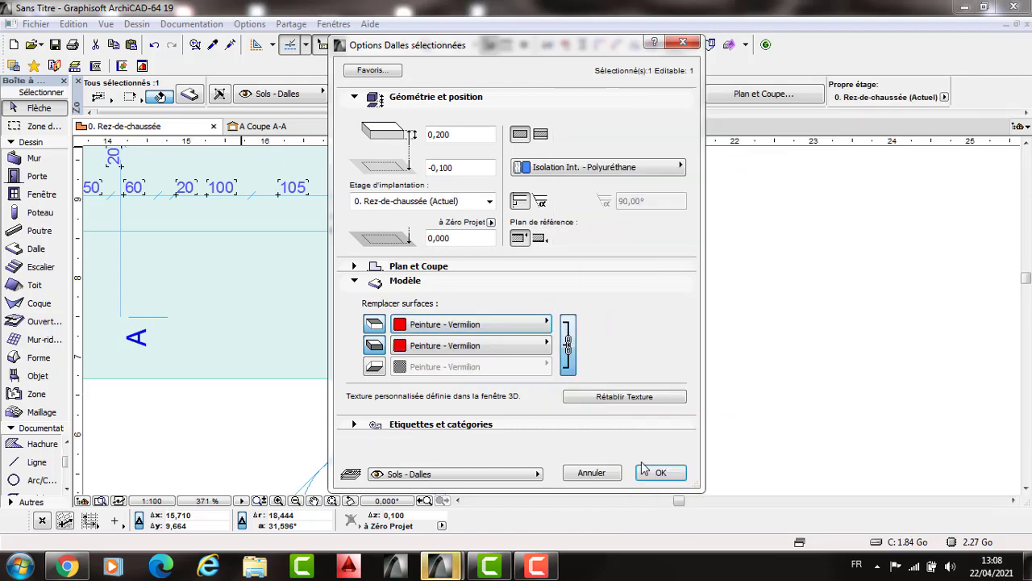
pyautogui.press('Return')
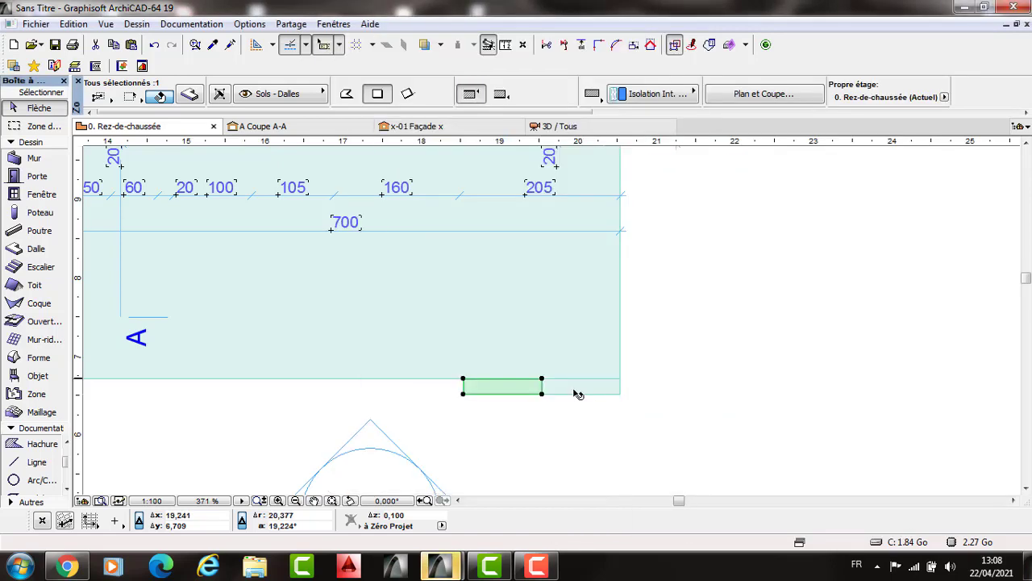
# Step: Multiply the white and red curb pair with 3 incremental copies along the front slab's edge, and delete the overhanging end piece
pyautogui.moveTo(534, 396); pyautogui.dragTo(625, 383)
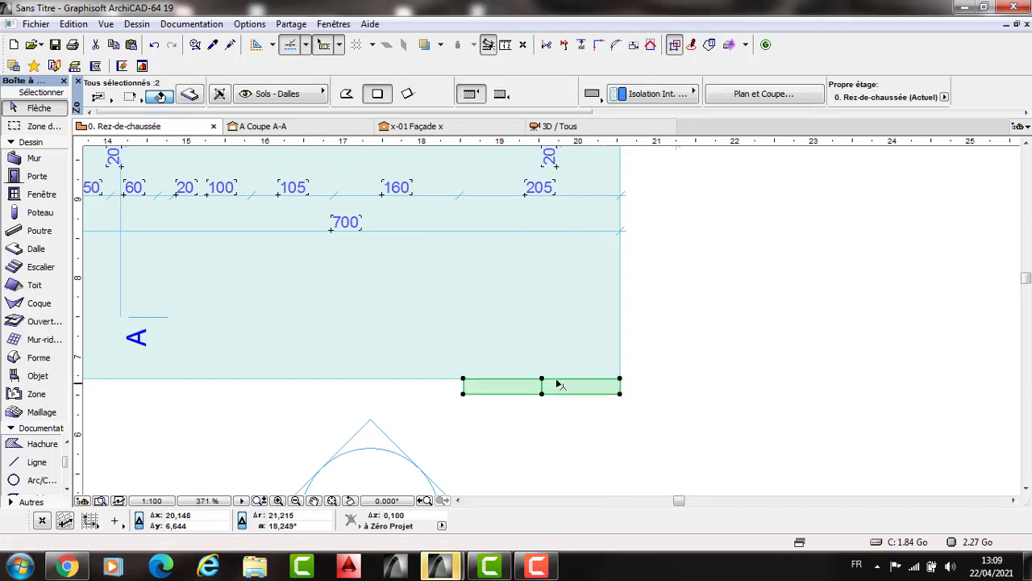
pyautogui.click(620, 378)
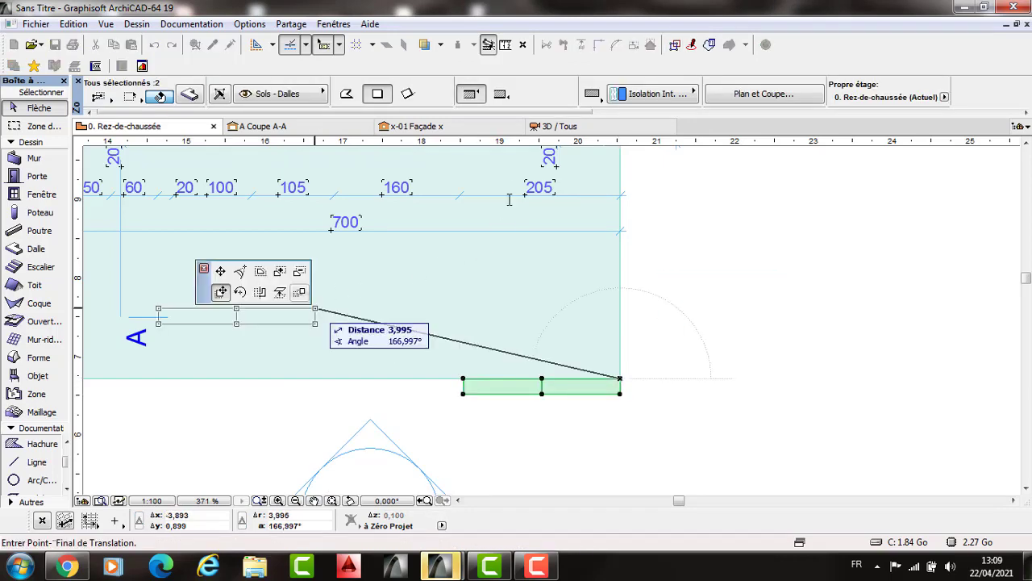
pyautogui.hotkey('ctrl', 'u')
pyautogui.write('3')
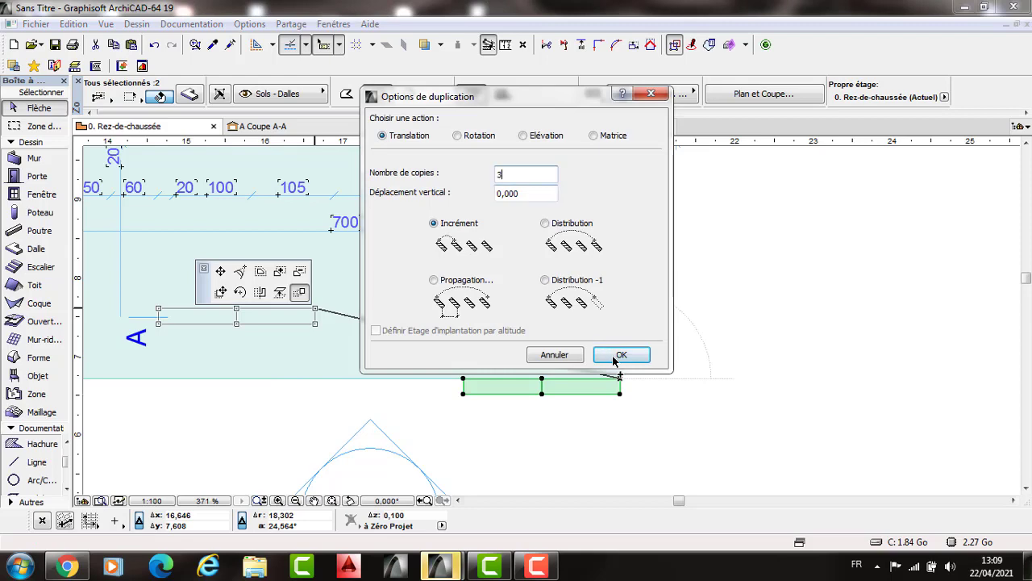
pyautogui.press('Return')
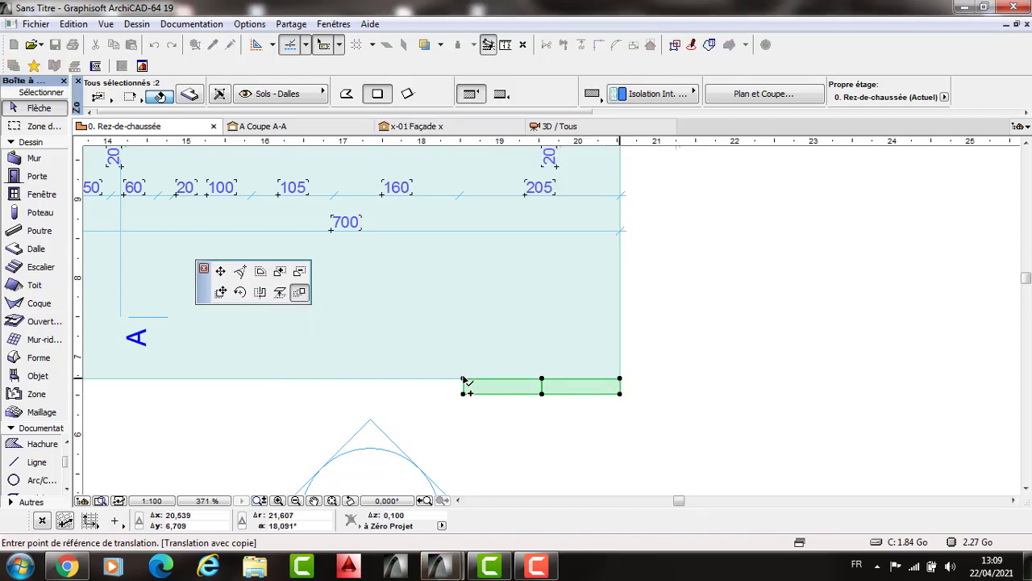
pyautogui.click(463, 377)
pyautogui.scroll(-4, 414, 386)
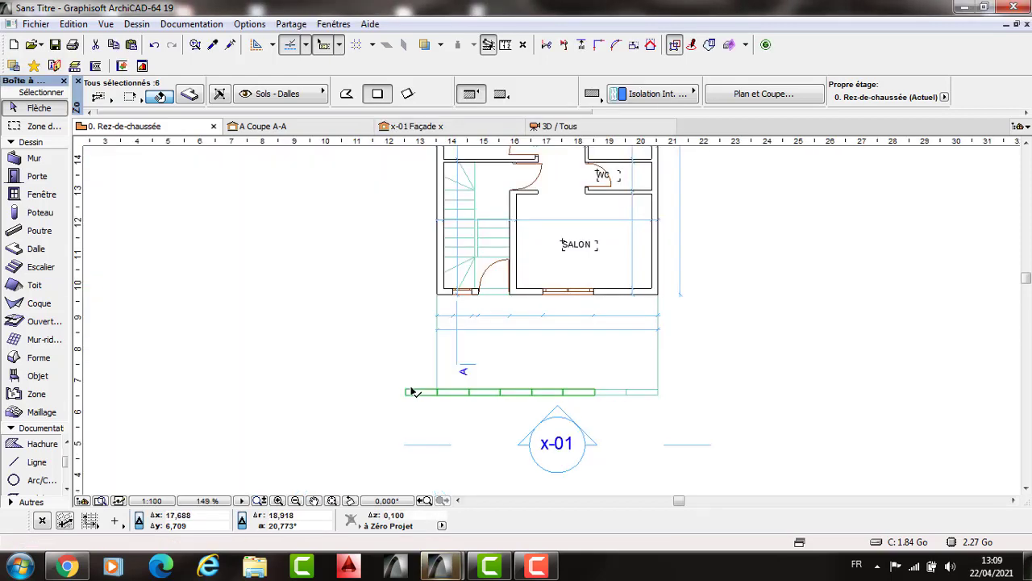
pyautogui.click(412, 394)
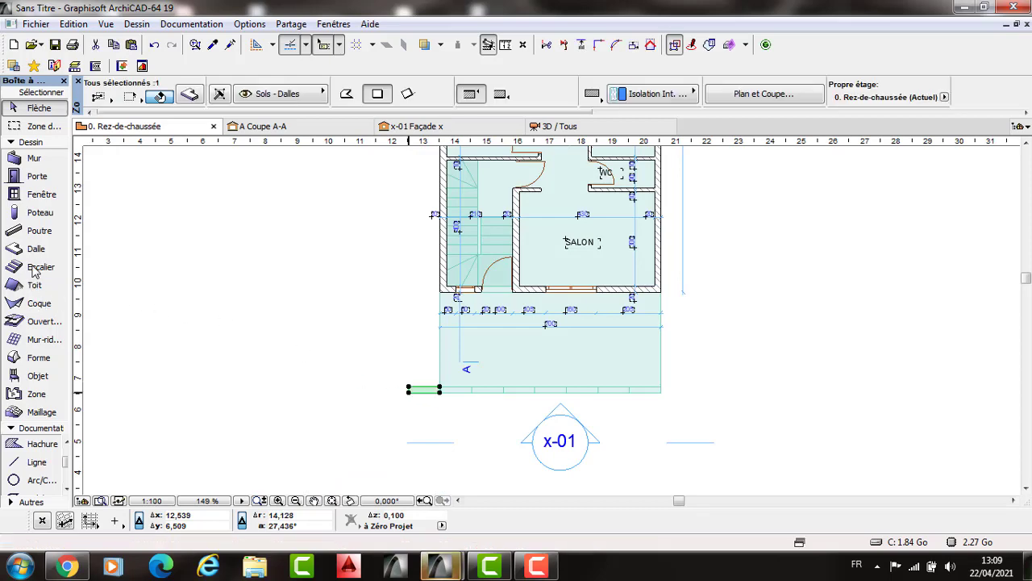
# Step: Set the default slab's offset from its home story to -0,2 and its linked surfaces to Peinture - Gris clair
pyautogui.click(428, 253)
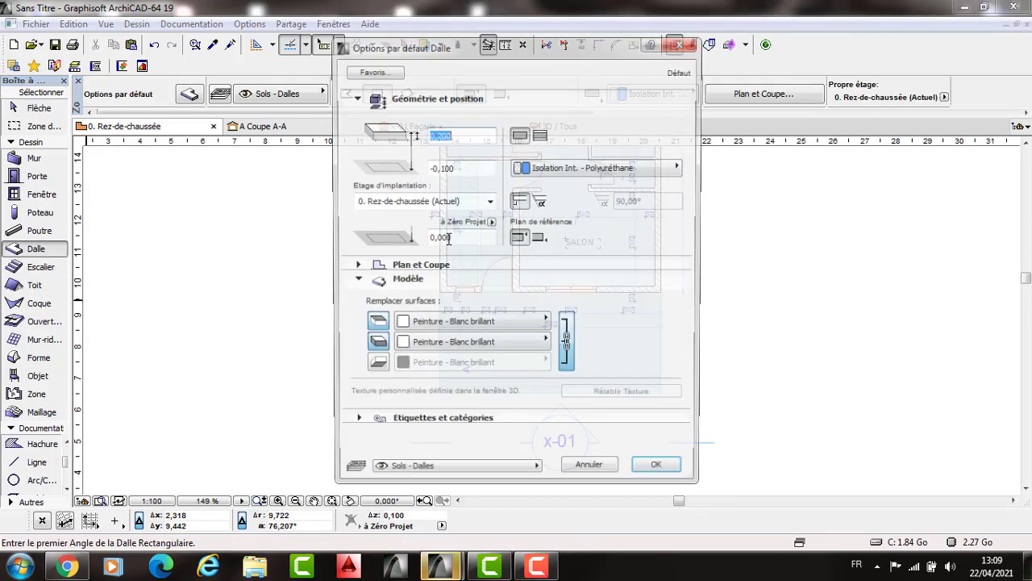
pyautogui.click(457, 235)
pyautogui.moveTo(443, 238); pyautogui.dragTo(425, 241)
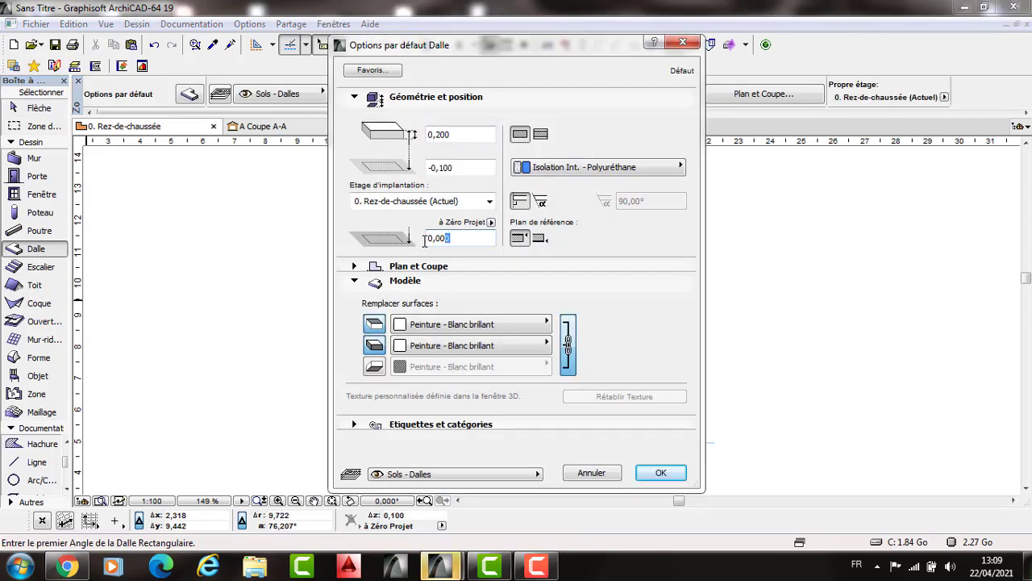
pyautogui.moveTo(457, 201); pyautogui.dragTo(461, 169)
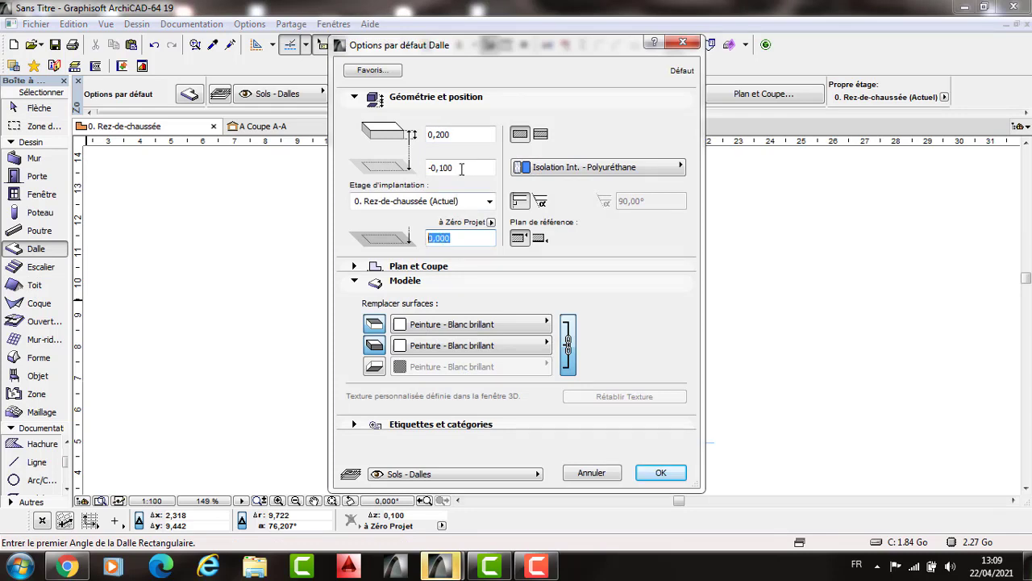
pyautogui.click(462, 167)
pyautogui.press('BackSpace')
pyautogui.press('BackSpace')
pyautogui.press('BackSpace')
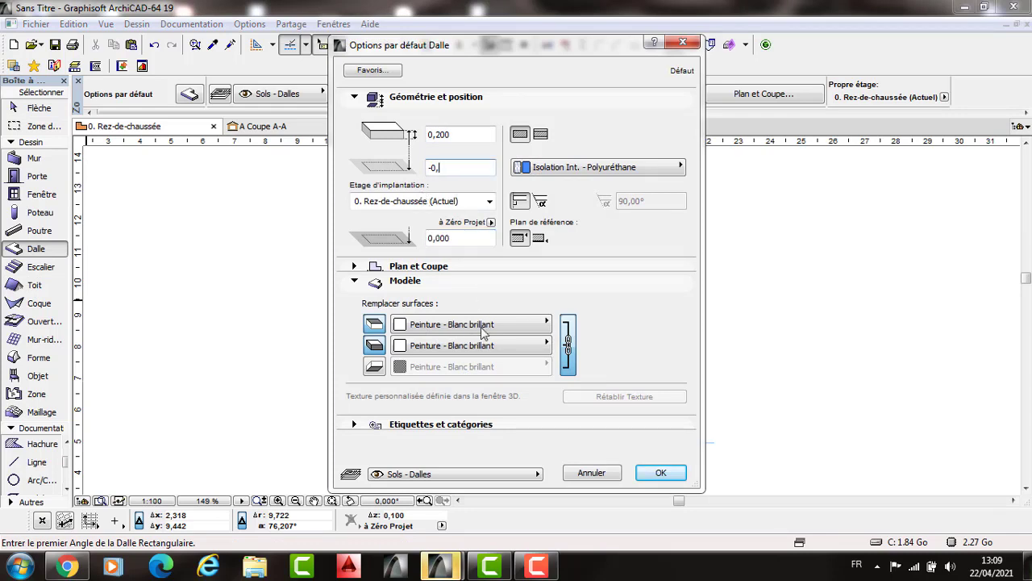
pyautogui.write('2')
pyautogui.click(465, 325)
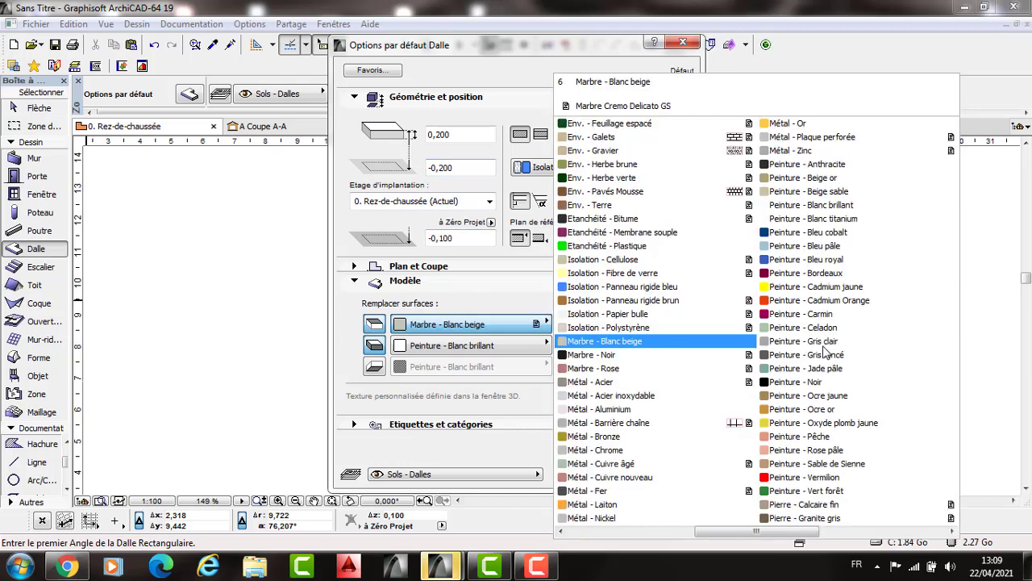
pyautogui.click(772, 342)
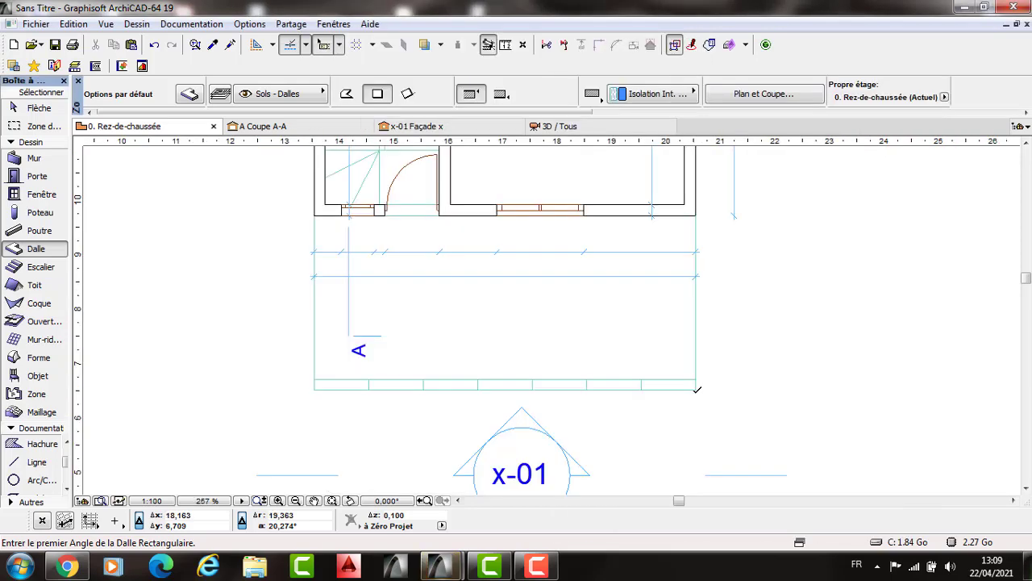
# Step: Draw a 7 × 5 m rectangular road slab from the outer corner of the curb row, below the salon side
pyautogui.click(695, 390)
pyautogui.moveTo(695, 389); pyautogui.dragTo(725, 229, button='middle')
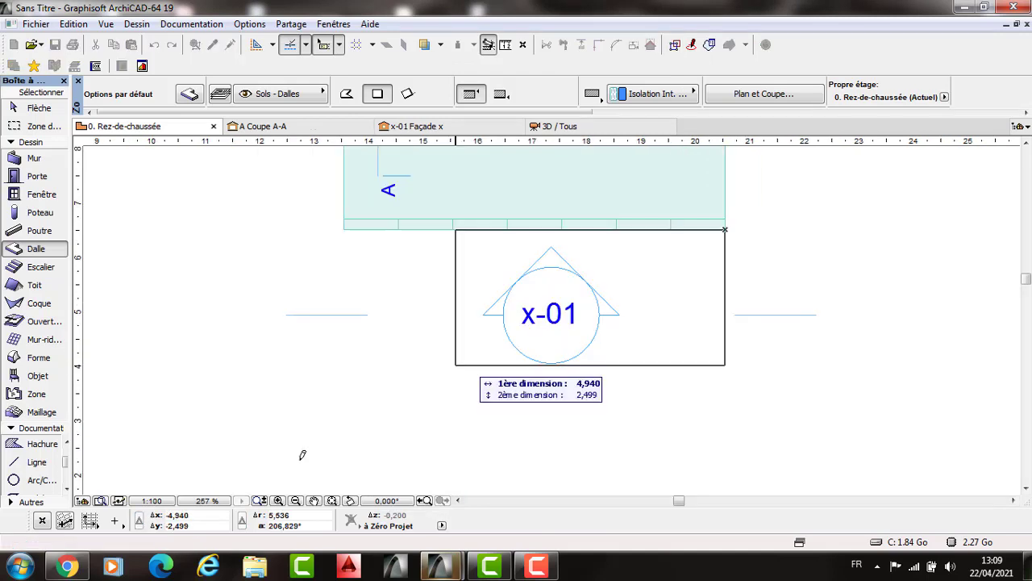
pyautogui.write('7')
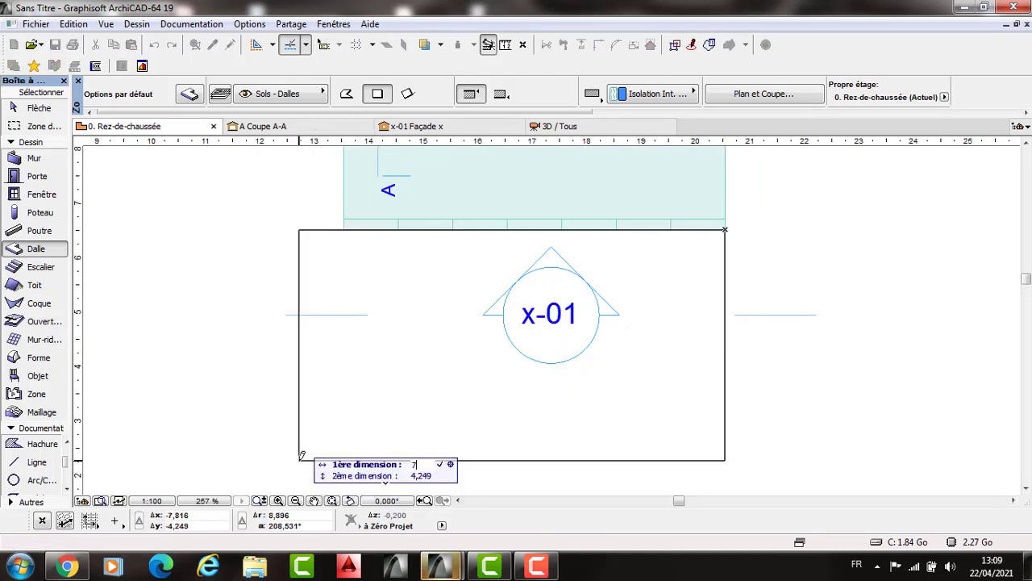
pyautogui.press('Tab')
pyautogui.write('5')
pyautogui.press('Return')
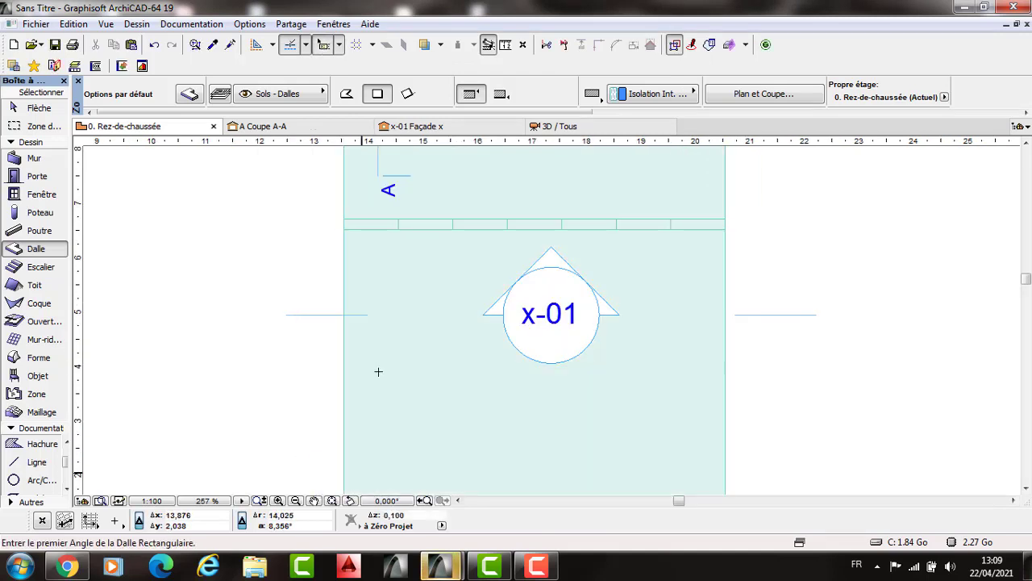
# Step: Set the default slab's linked surfaces to Peinture - Blanc brillant and its offset from the home story to -0,19
pyautogui.scroll(-2, 382, 375)
pyautogui.scroll(-3, 382, 375)
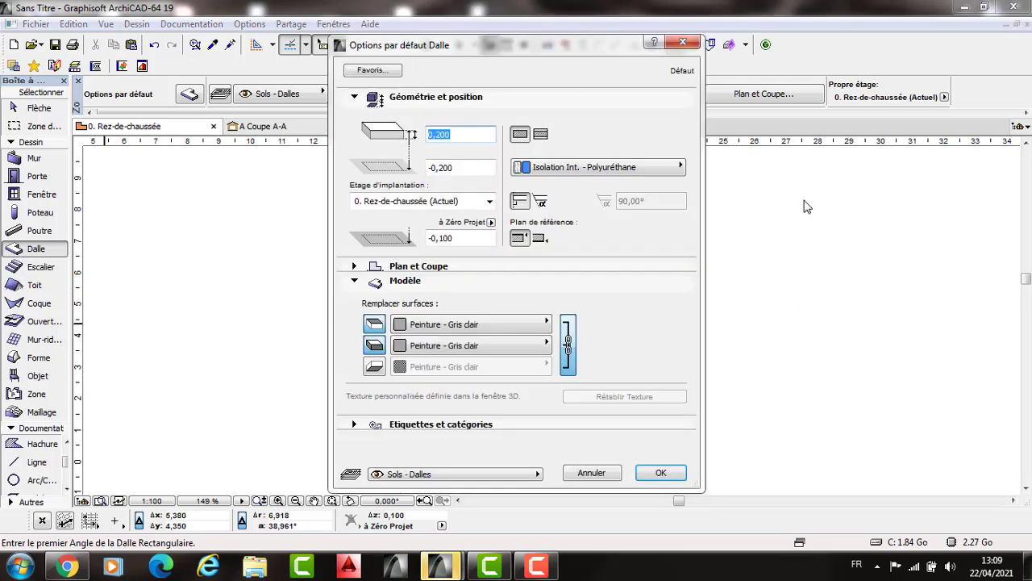
pyautogui.click(809, 207)
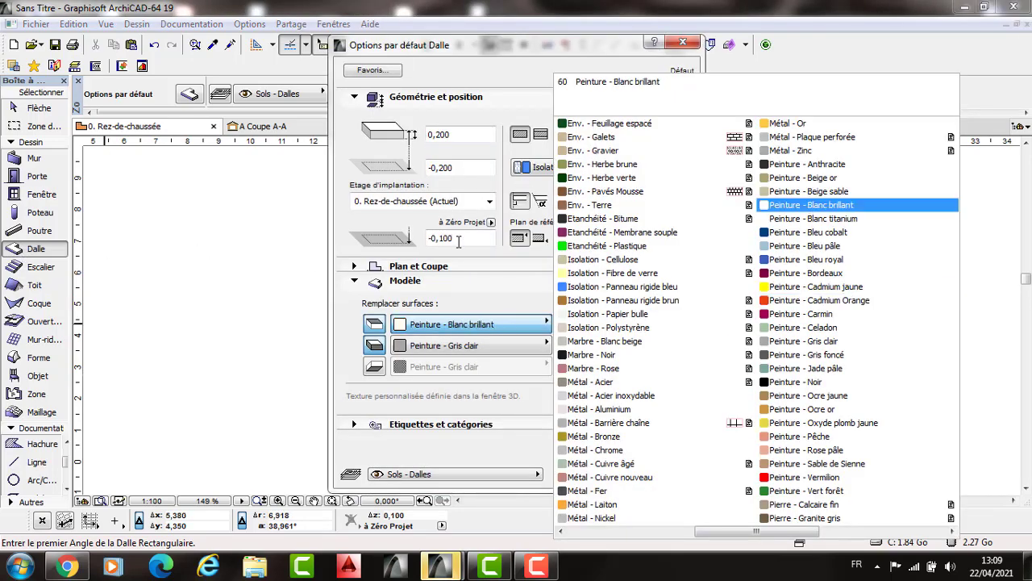
pyautogui.click(448, 244)
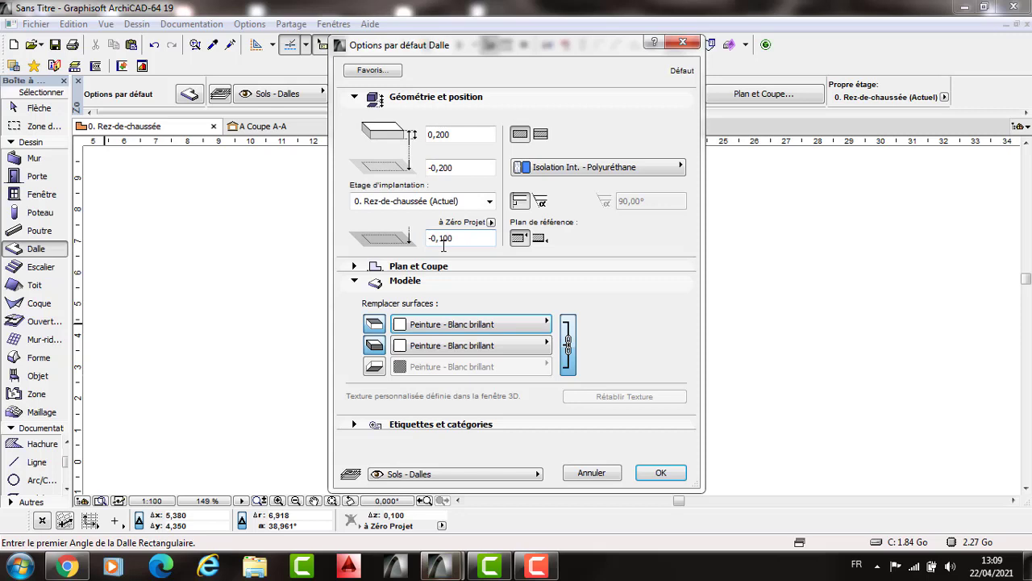
pyautogui.click(442, 174)
pyautogui.hotkey('shift', 'Left')
pyautogui.hotkey('shift', 'Left')
pyautogui.hotkey('shift', 'Left')
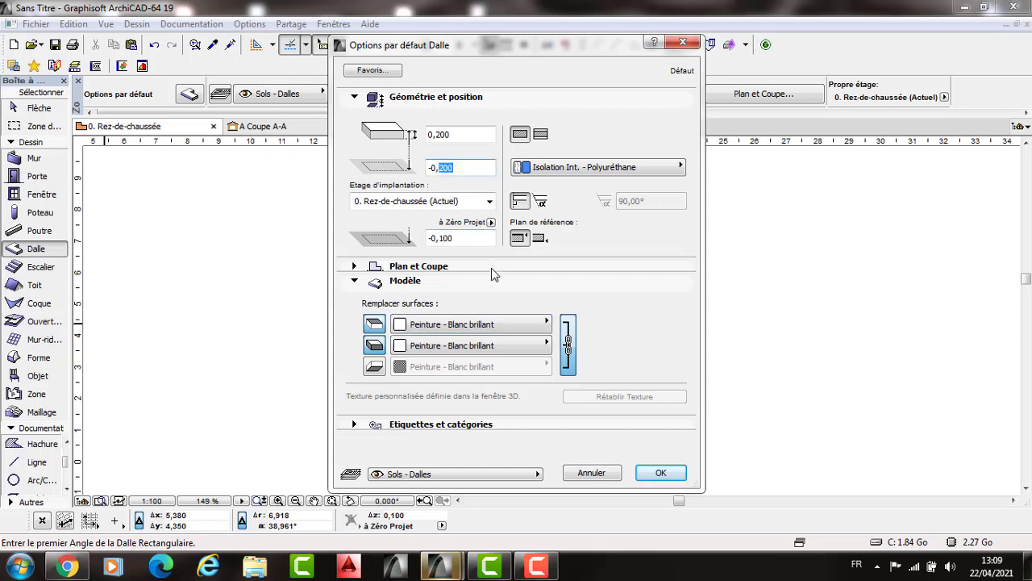
pyautogui.write('19')
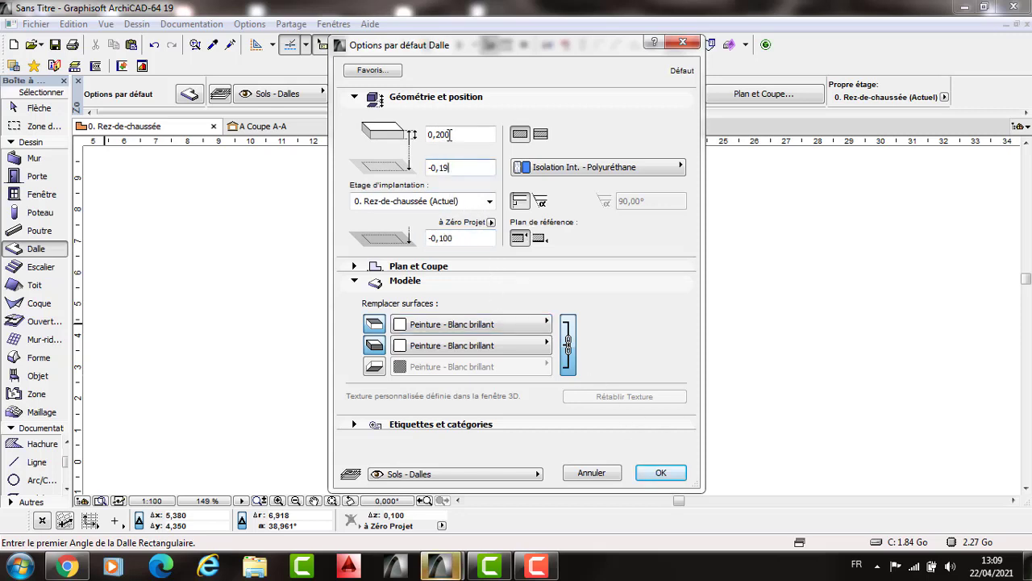
# Step: Set the default slab thickness to 0,02 and apply the slab defaults
pyautogui.click(450, 135)
pyautogui.press('BackSpace')
pyautogui.press('BackSpace')
pyautogui.press('BackSpace')
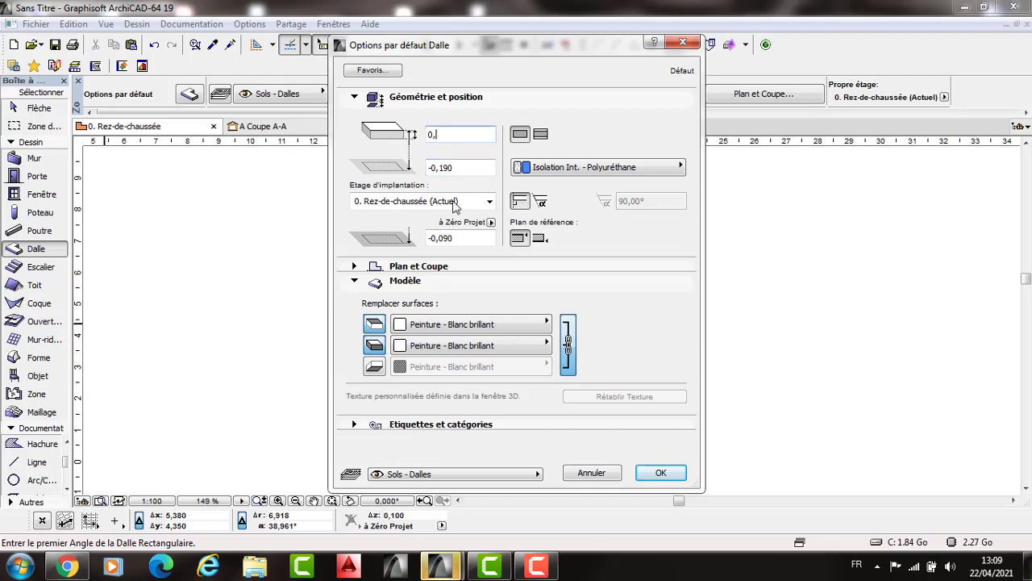
pyautogui.write('02')
pyautogui.press('Return')
# Step: Draw a 0,5 × 0,1 m rectangular road-marking slab in the empty area beside the road slab
pyautogui.scroll(3, 646, 334)
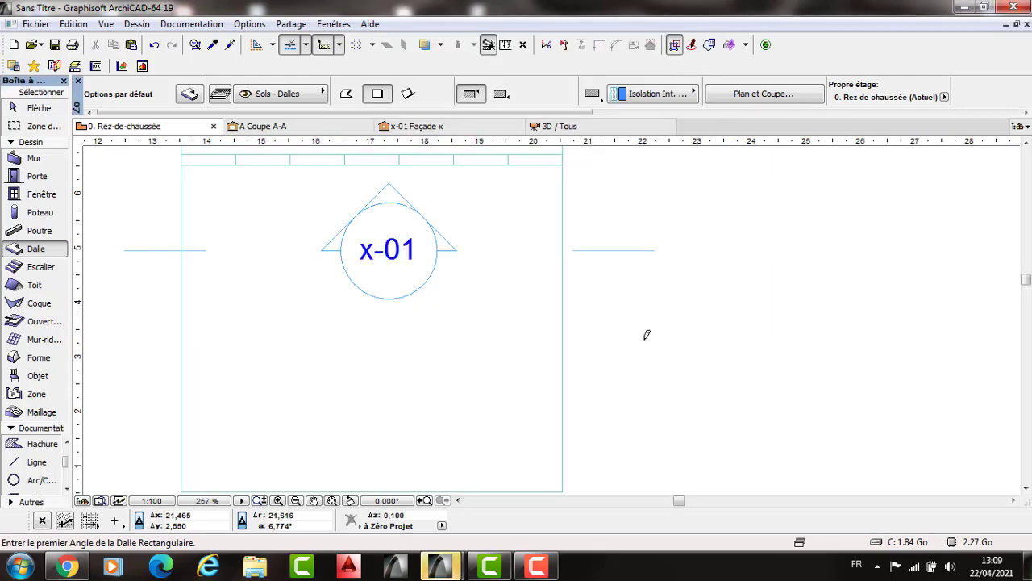
pyautogui.click(689, 324)
pyautogui.write('0')
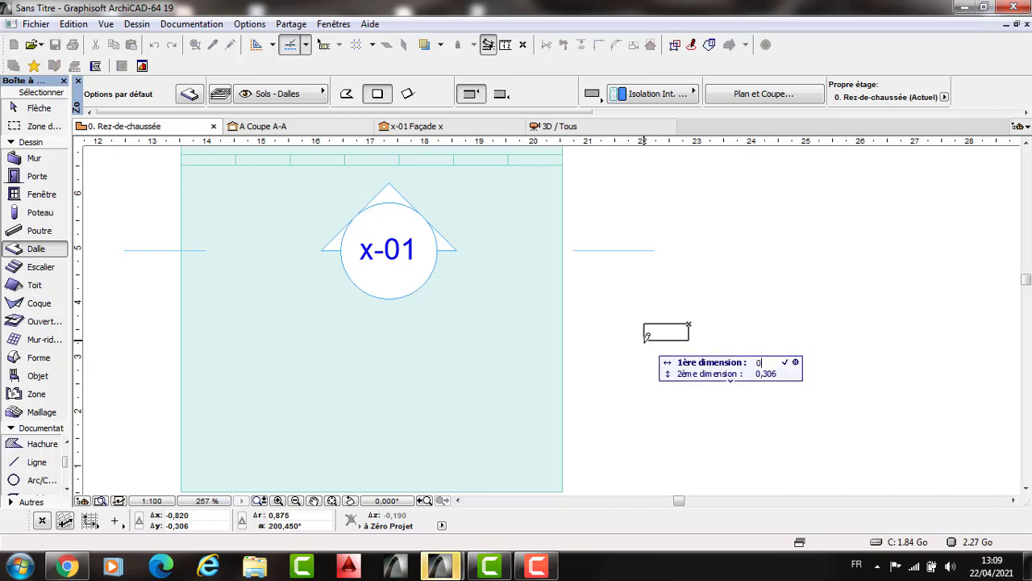
pyautogui.write(',500')
pyautogui.press('Tab')
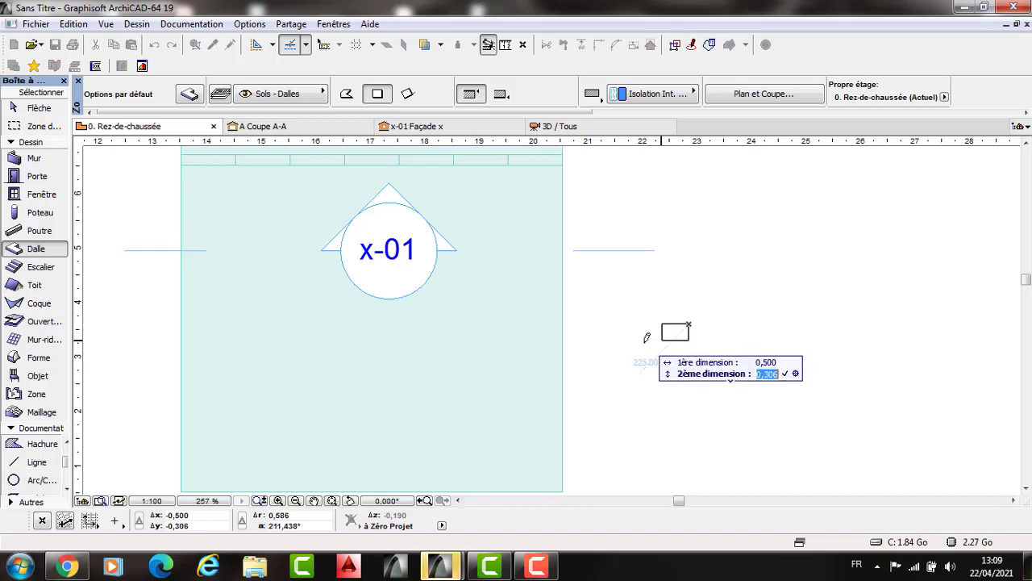
pyautogui.write('0,1')
pyautogui.press('Return')
# Step: Move the small marking slab onto the road so its short end sits against the road slab's nearest side edge
pyautogui.scroll(3, 666, 330)
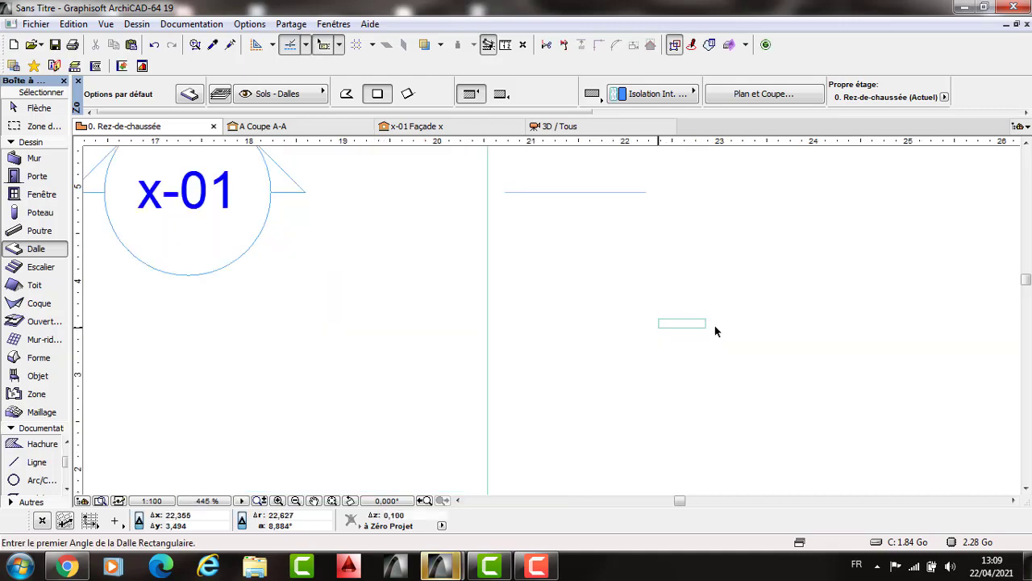
pyautogui.press('Escape')
pyautogui.click(694, 325)
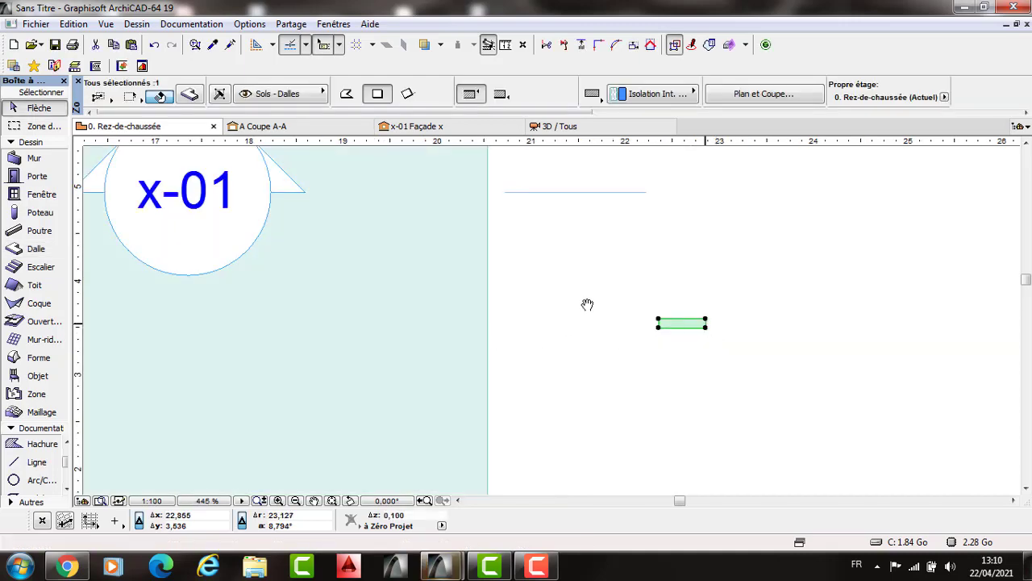
pyautogui.click(659, 323)
pyautogui.scroll(-3, 584, 301)
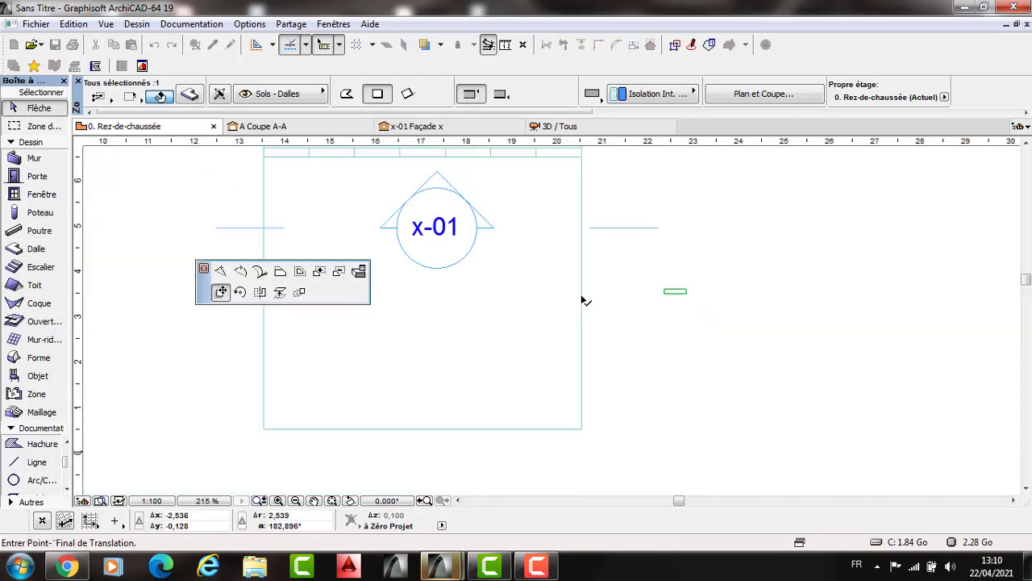
pyautogui.scroll(-2, 582, 299)
pyautogui.scroll(1, 581, 297)
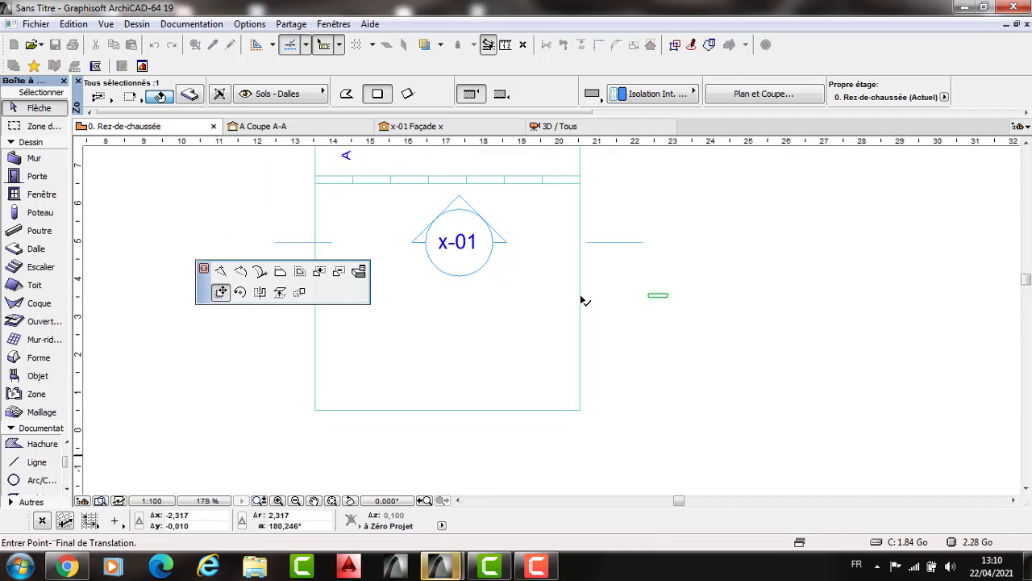
pyautogui.scroll(5, 584, 299)
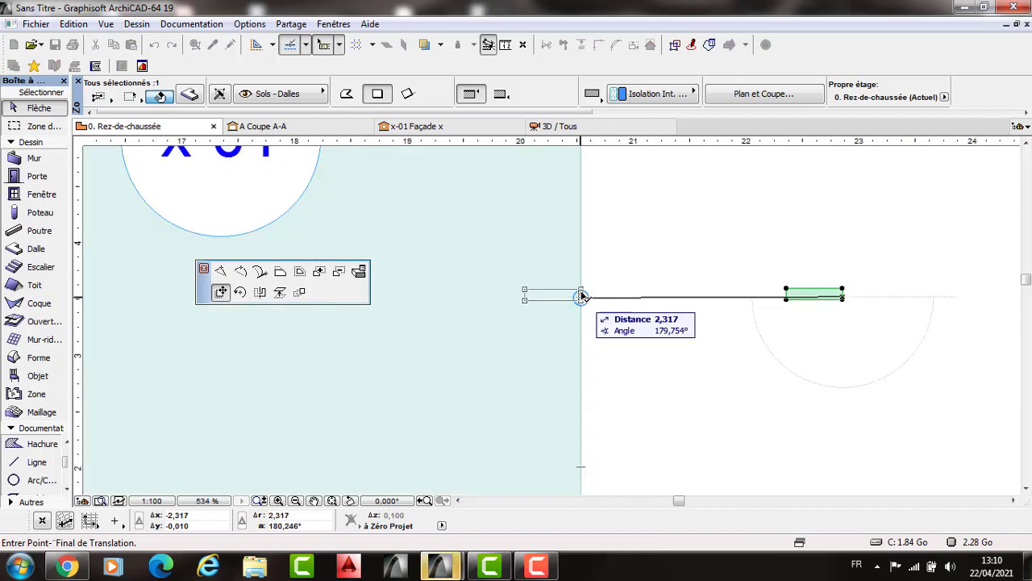
pyautogui.click(581, 297)
# Step: Multiply the marking slab horizontally across the road with 6 incremental copies spaced about 1 m apart
pyautogui.click(581, 289)
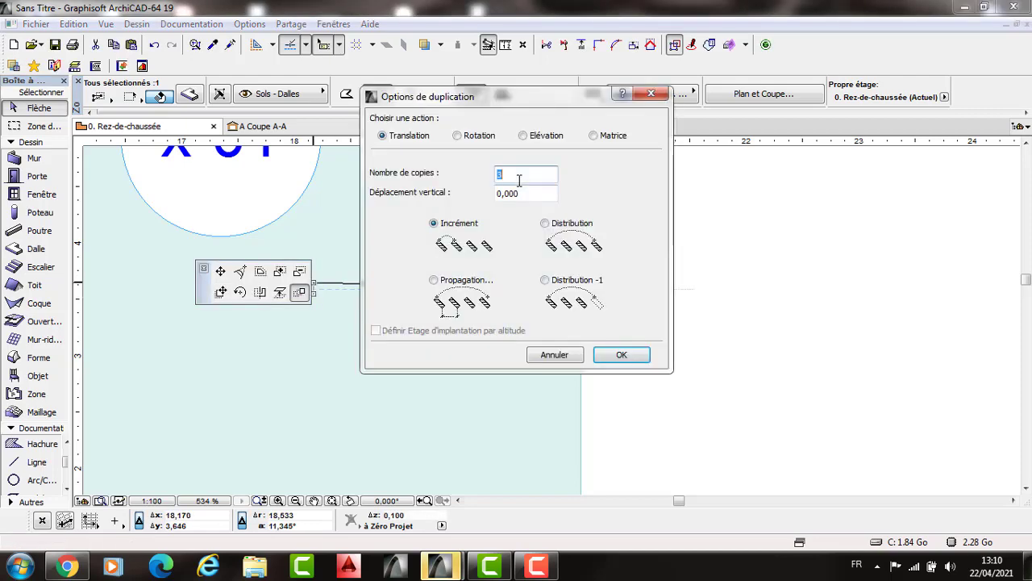
pyautogui.write('6')
pyautogui.press('Return')
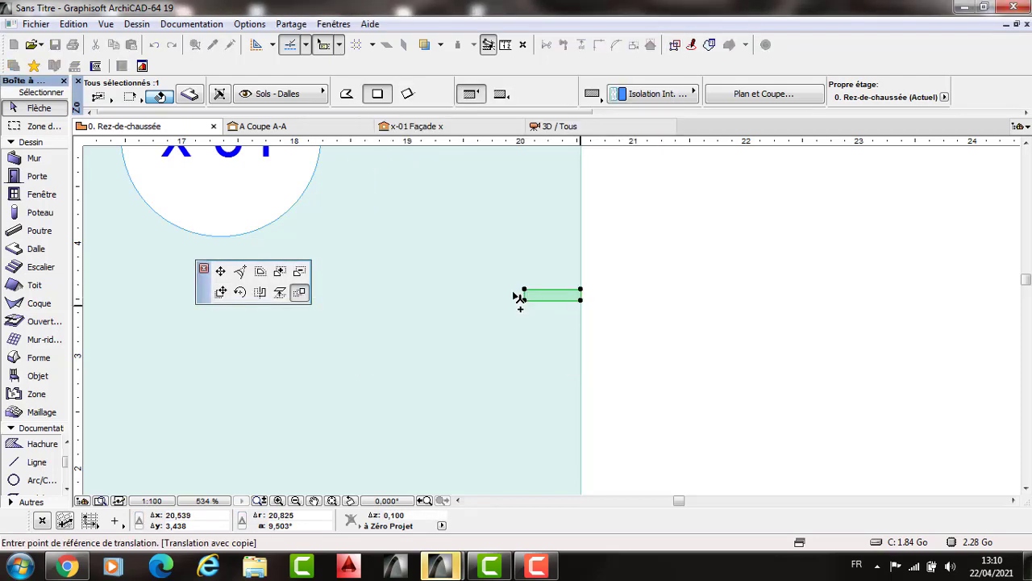
pyautogui.click(580, 289)
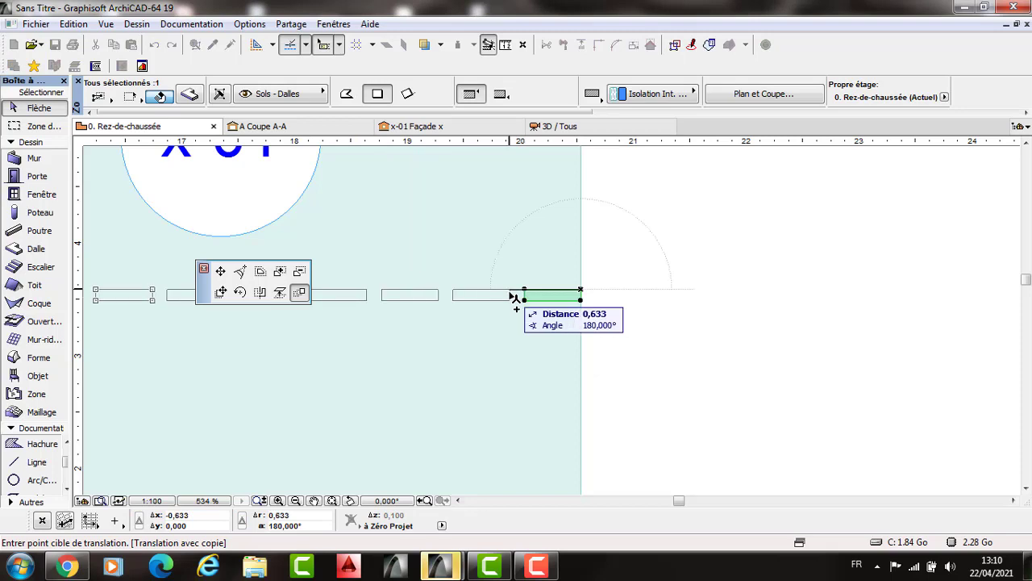
pyautogui.click(484, 311)
pyautogui.scroll(-3, 406, 291)
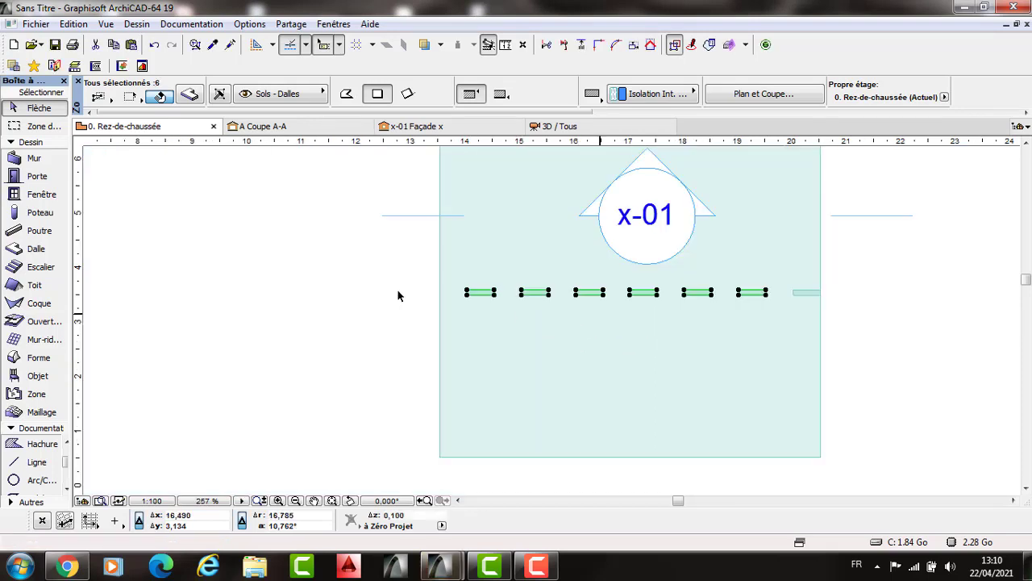
pyautogui.click(252, 288)
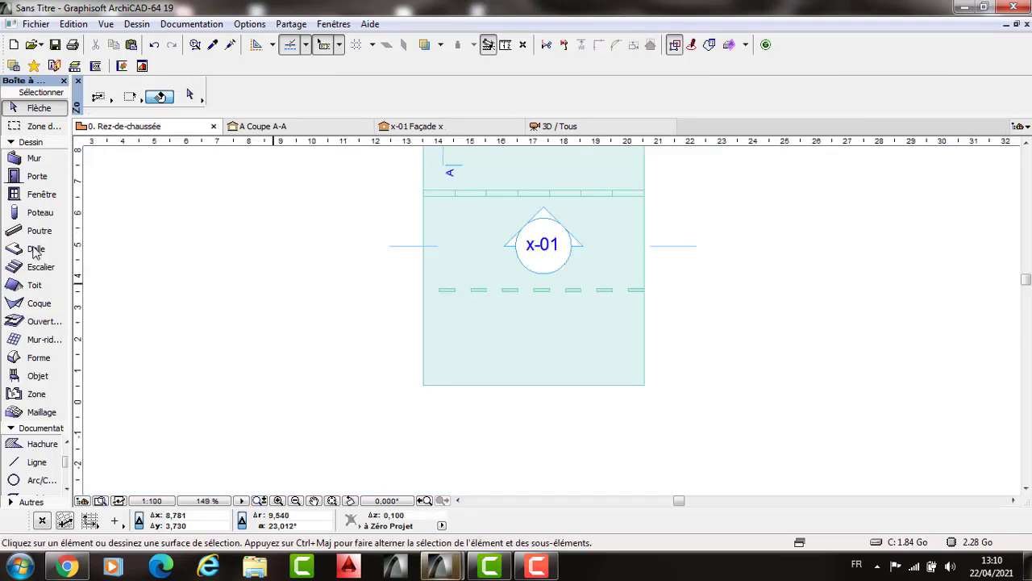
pyautogui.scroll(3, 425, 216)
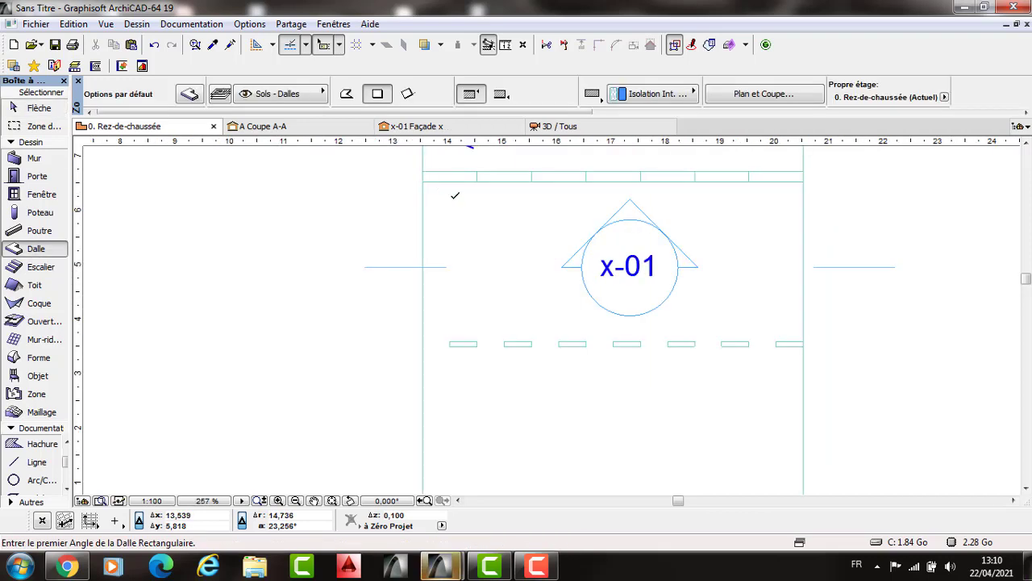
# Step: Draw a 2 × 0,5 m rectangular crosswalk slab at the road slab's corner, directly against the curb row
pyautogui.scroll(1, 542, 218)
pyautogui.click(421, 178)
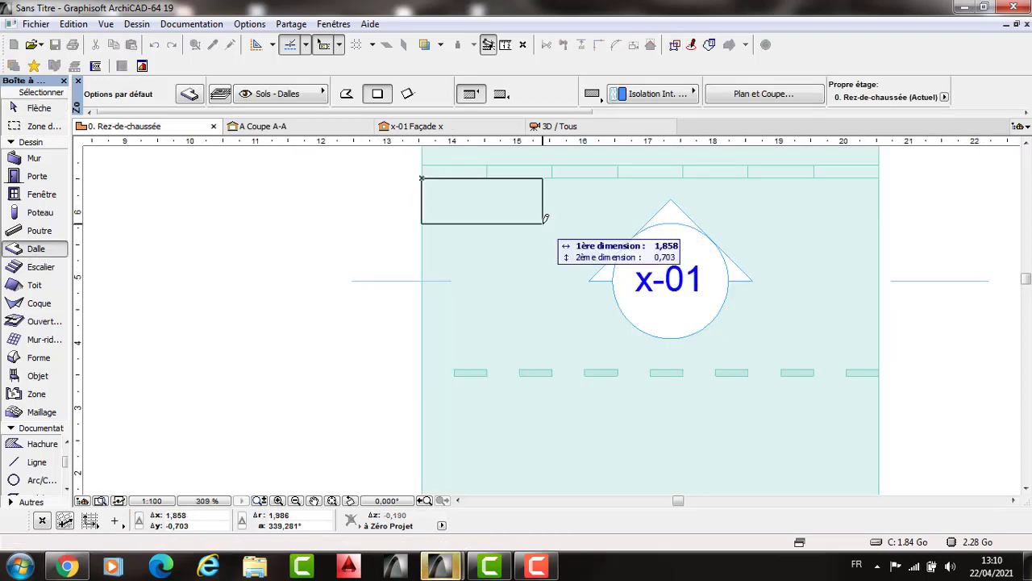
pyautogui.write('2')
pyautogui.press('Tab')
pyautogui.write('0')
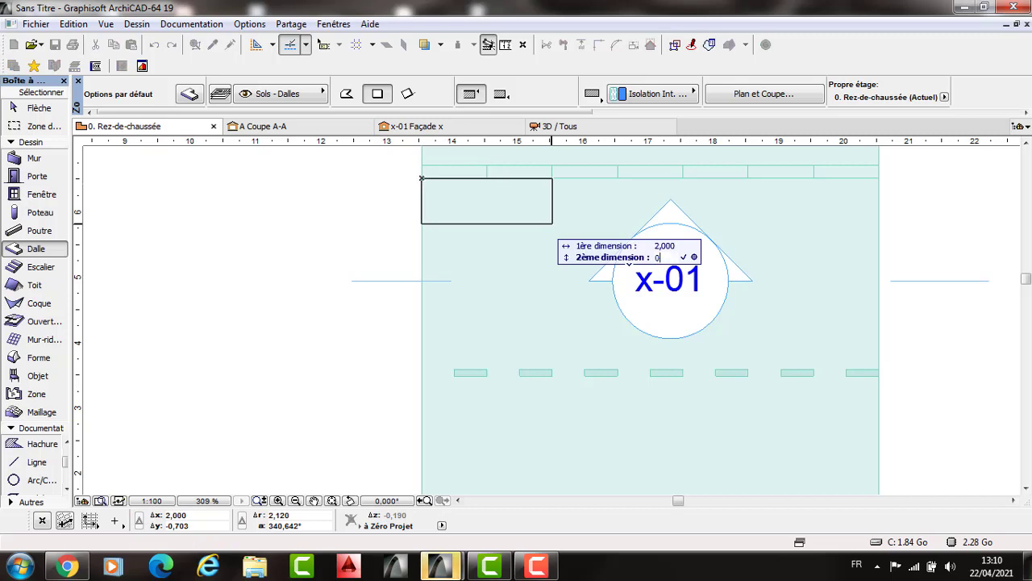
pyautogui.write(',5')
pyautogui.press('Return')
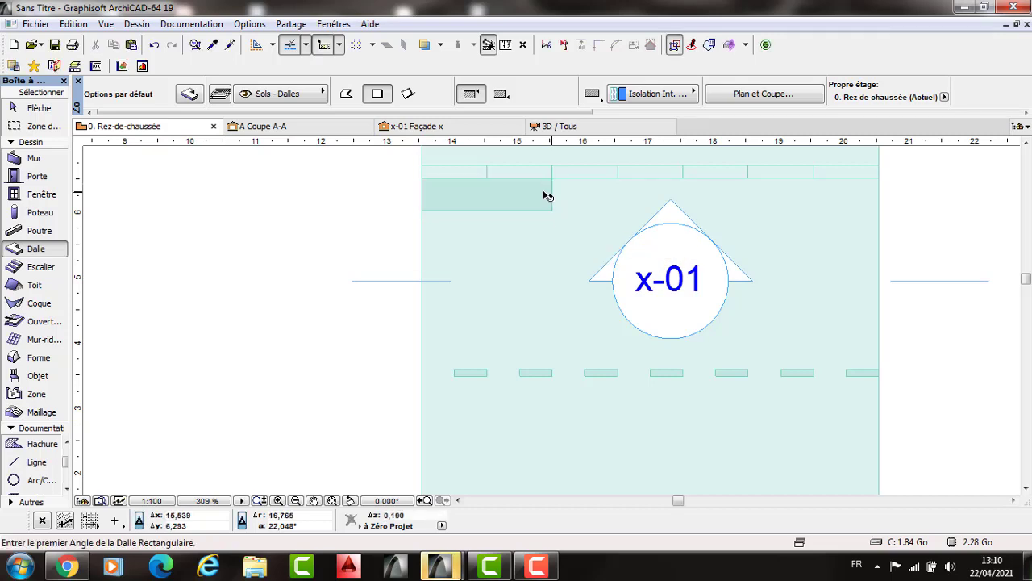
# Step: Multiply the crosswalk slab across the road's width with 6 incremental copies spaced 1 m apart, and delete the copy lying beyond the road
pyautogui.press('Escape')
pyautogui.click(542, 192)
pyautogui.click(552, 178)
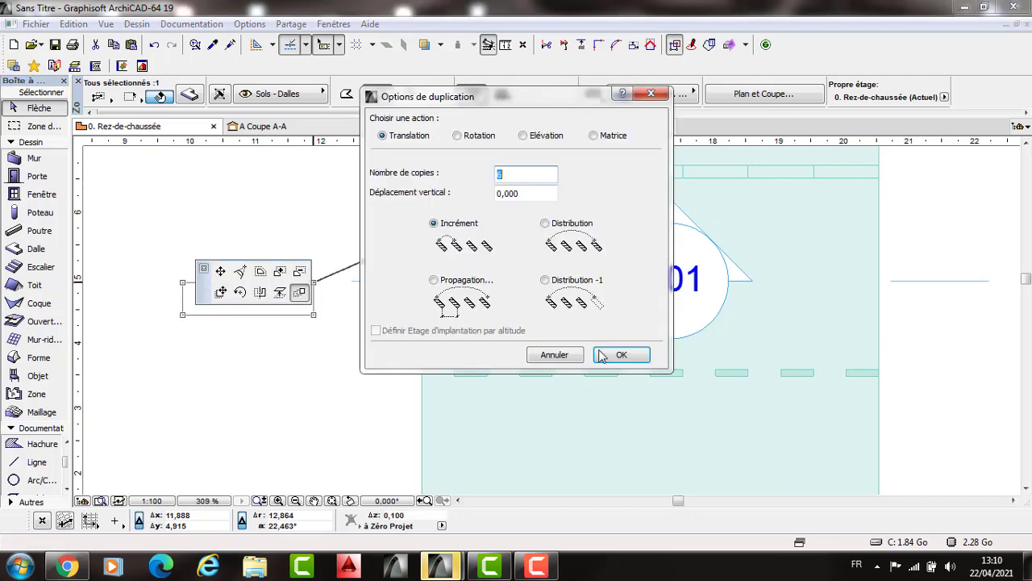
pyautogui.press('Return')
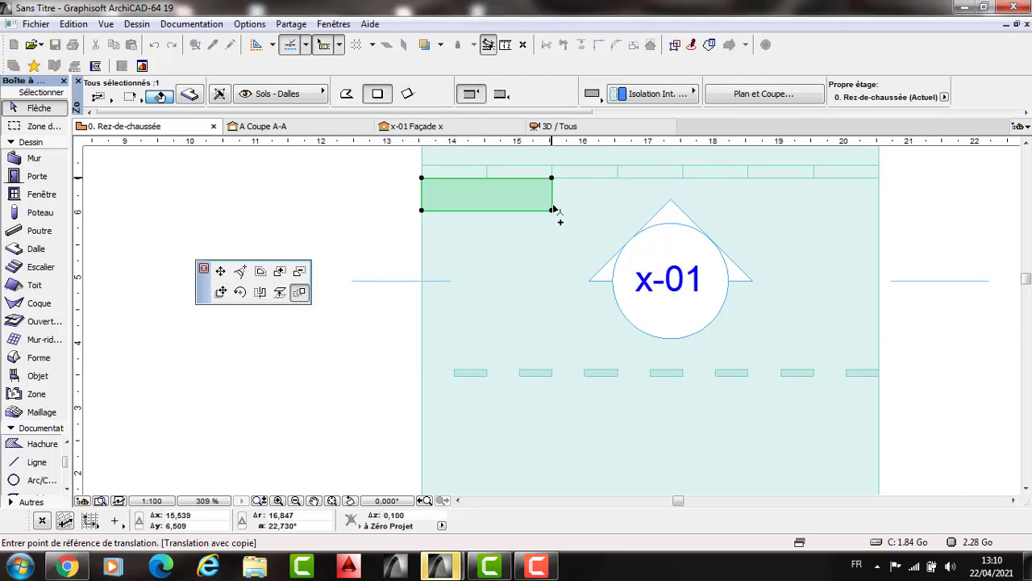
pyautogui.write('0,5')
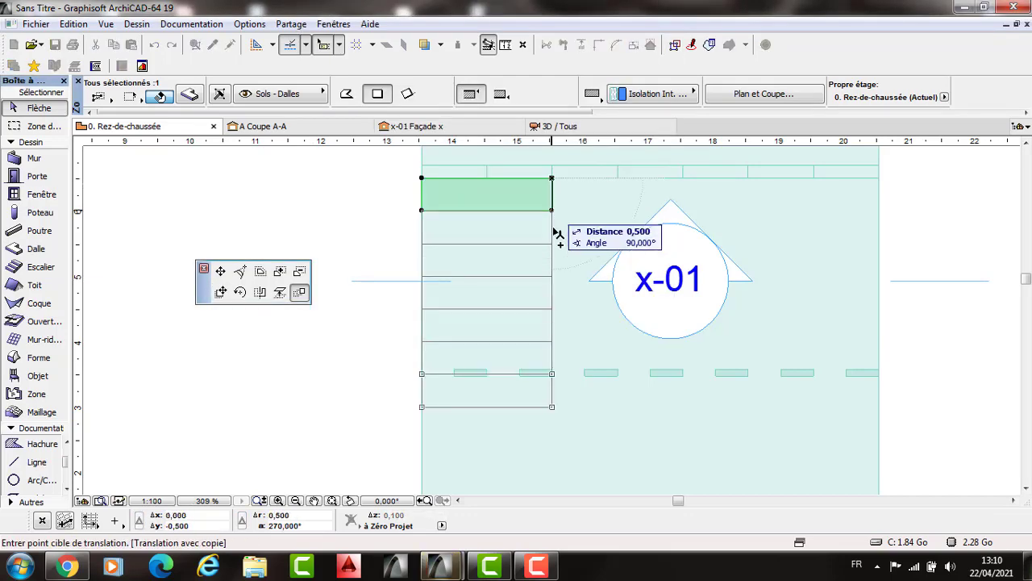
pyautogui.click(543, 234)
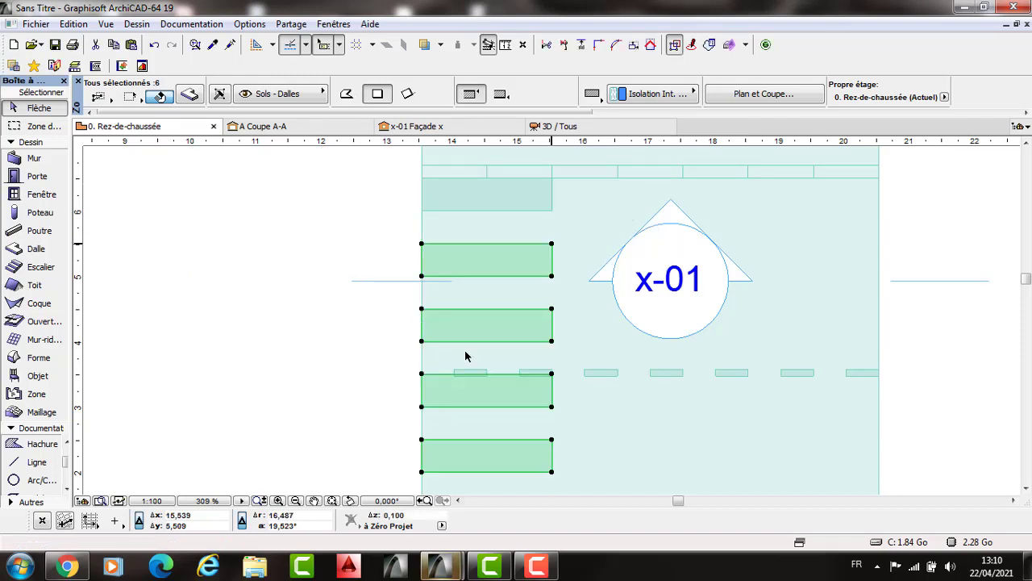
pyautogui.scroll(-2, 500, 413)
pyautogui.press('Escape')
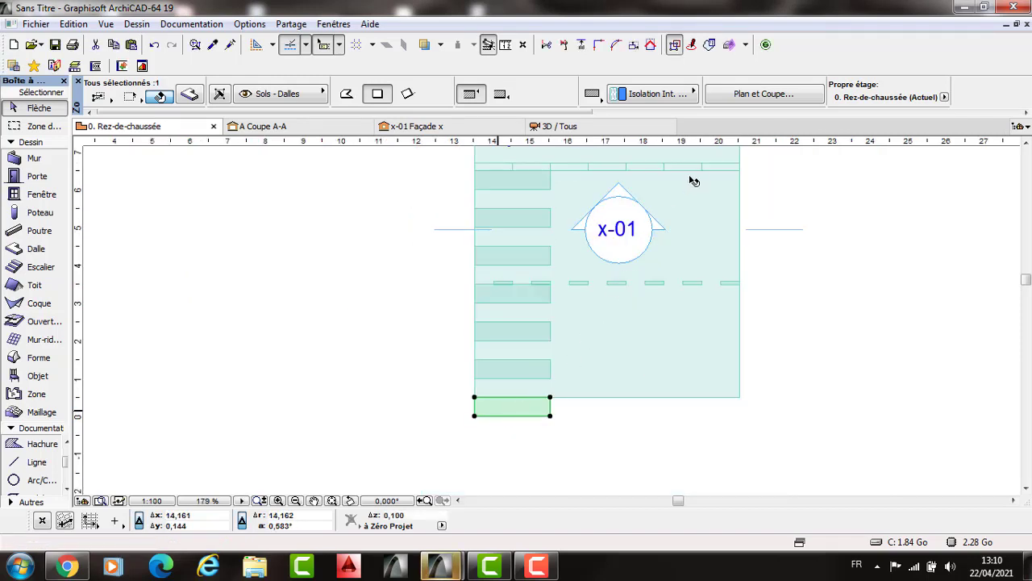
# Step: Mirror a copy of the sidewalk slab and its seven curb slabs about a horizontal axis across the road
pyautogui.click(717, 168)
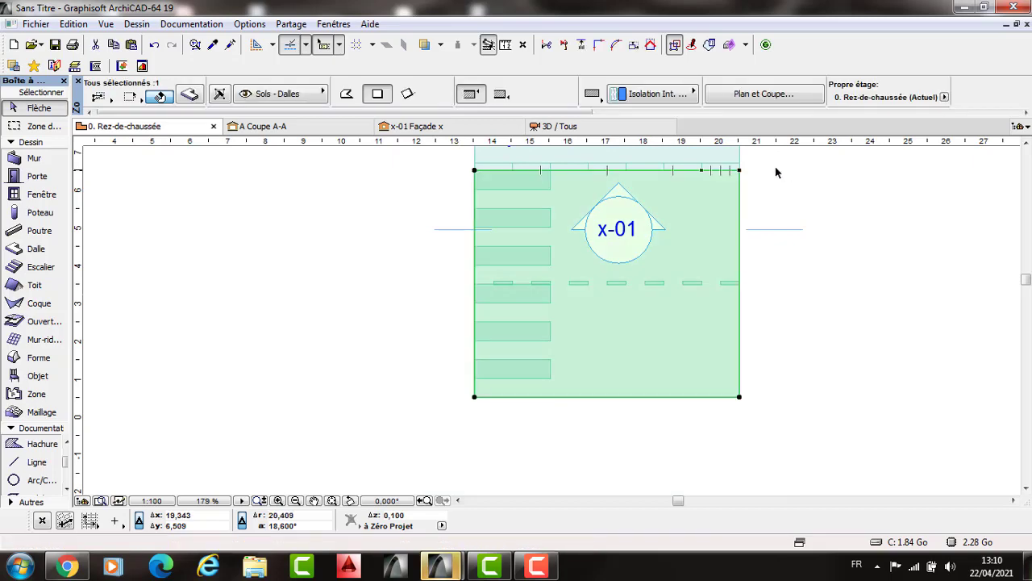
pyautogui.scroll(2, 683, 170)
pyautogui.click(335, 261)
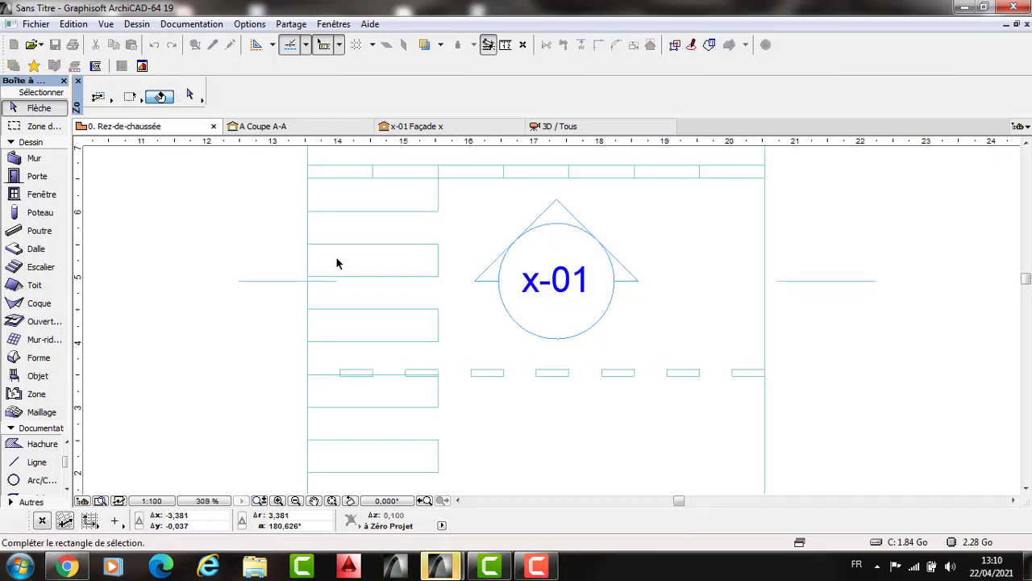
pyautogui.click(325, 251)
pyautogui.click(355, 255)
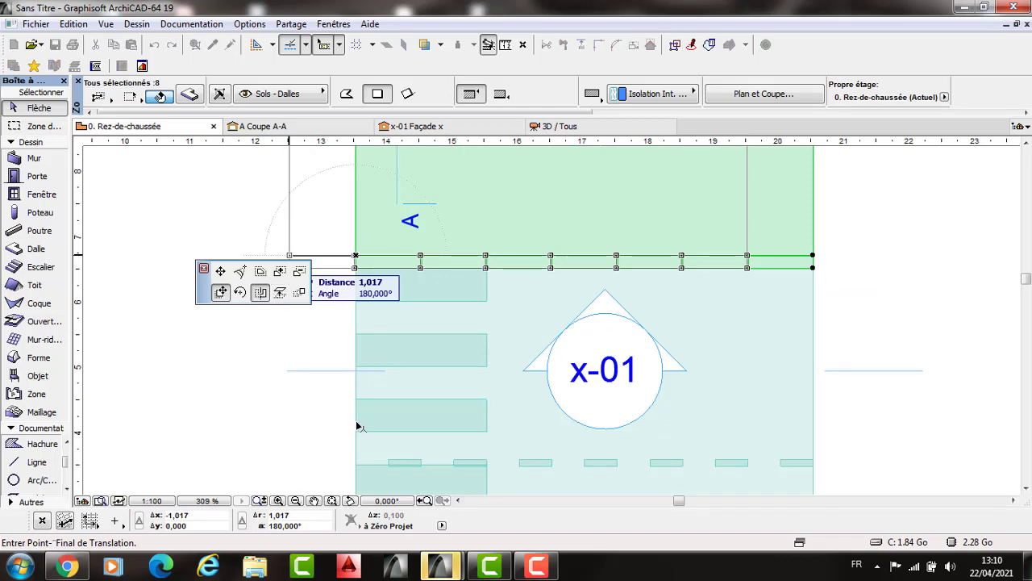
pyautogui.hotkey('ctrl', 'm')
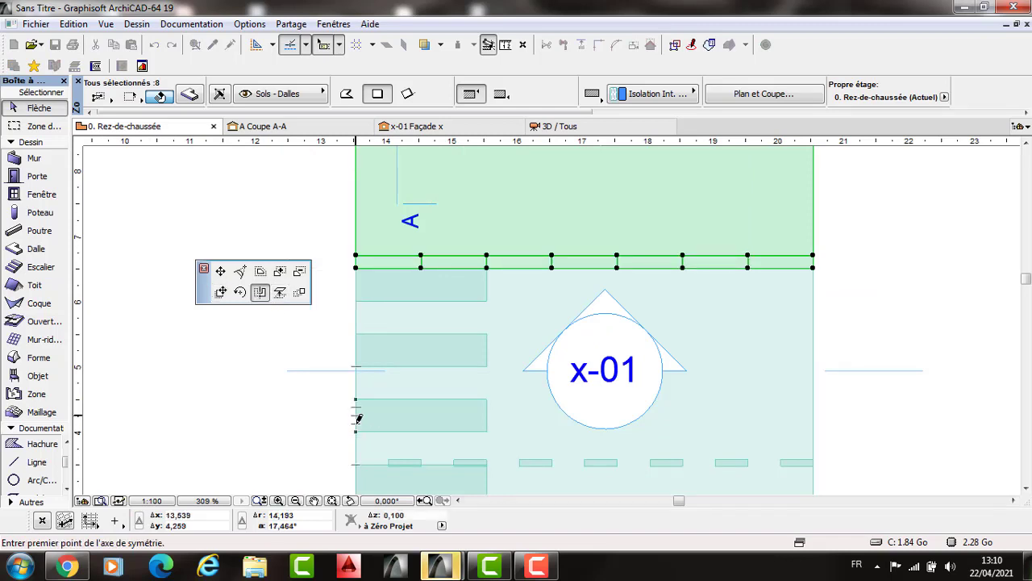
pyautogui.click(842, 421)
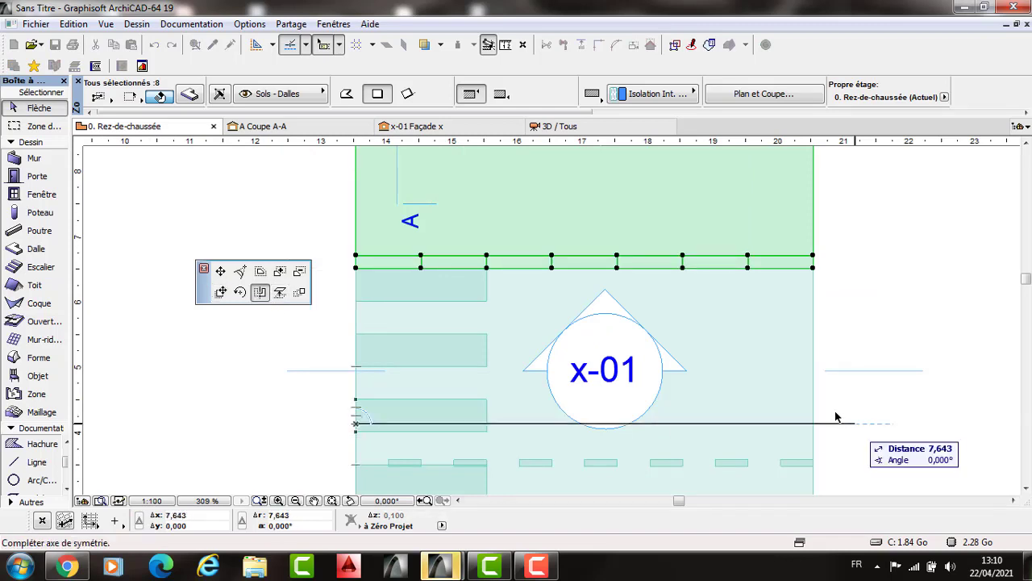
pyautogui.scroll(-2, 809, 357)
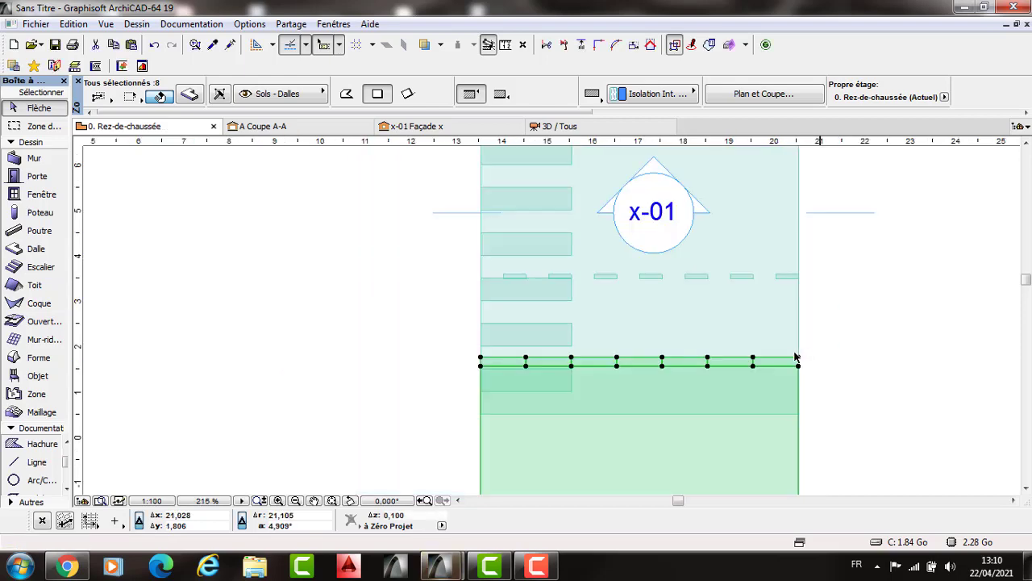
pyautogui.press('Escape')
# Step: Examine the crosswalk, road markings and both sidewalks in 3D from several angles, checking the mirrored sidewalk's position relative to the road
pyautogui.press('F3')
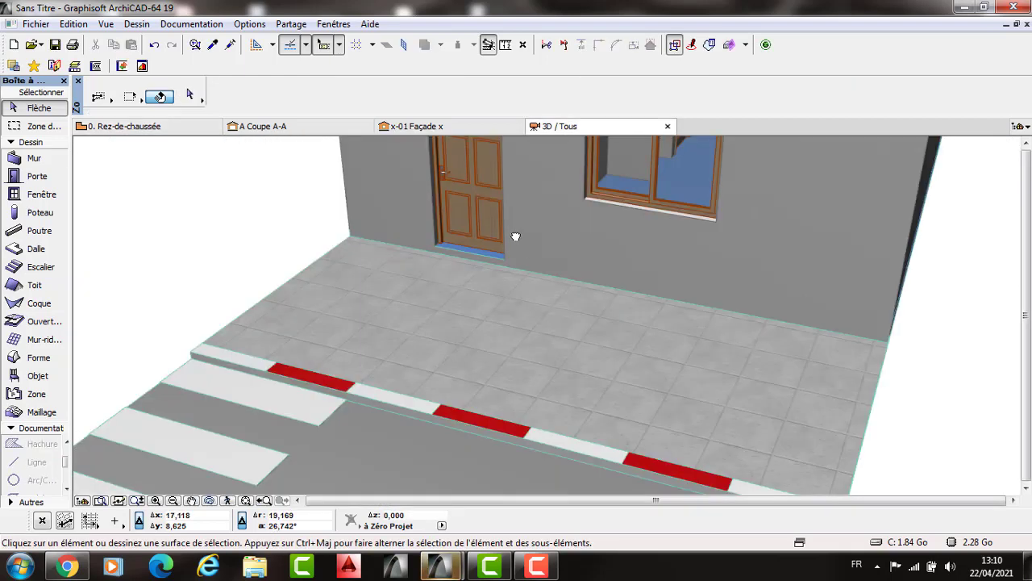
pyautogui.scroll(-3, 610, 299)
pyautogui.scroll(2, 581, 288)
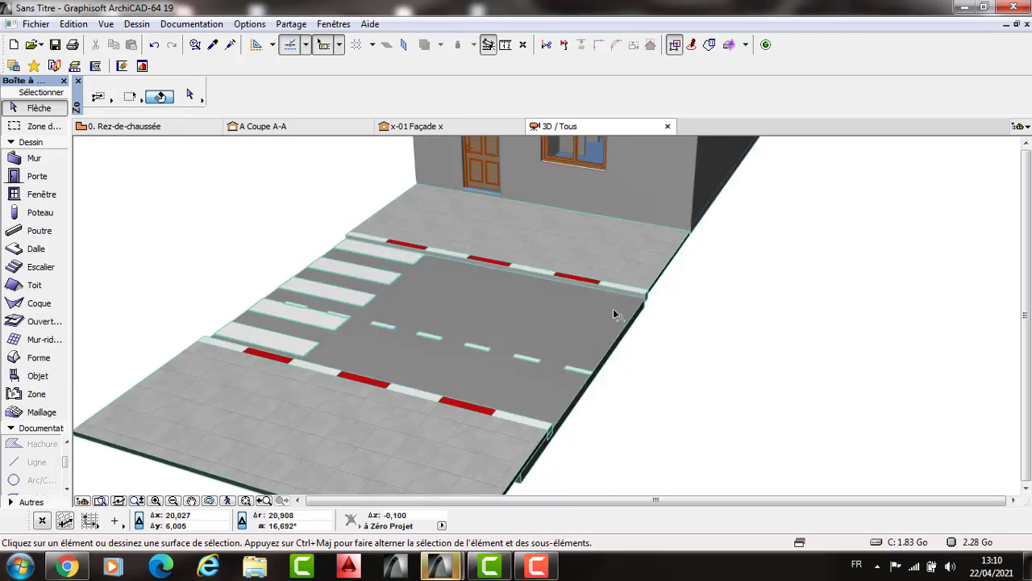
pyautogui.scroll(2, 599, 292)
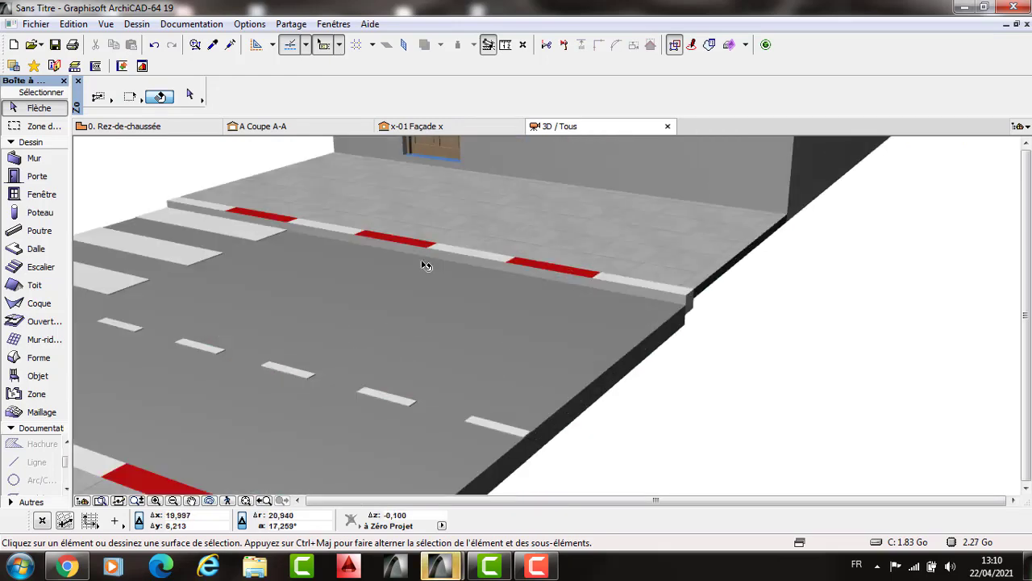
pyautogui.moveTo(535, 247); pyautogui.dragTo(830, 261, button='middle')
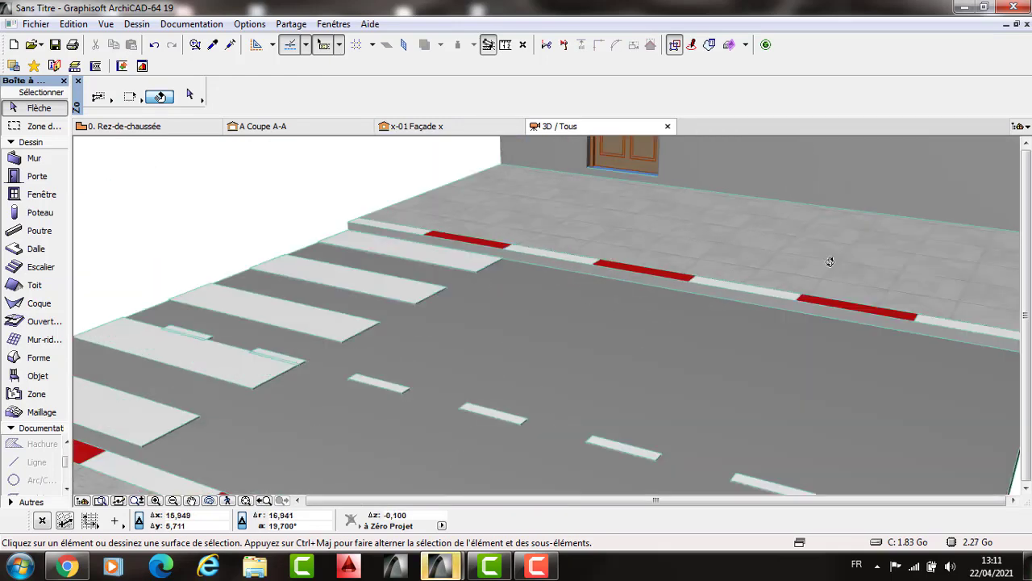
pyautogui.keyDown('shift'); pyautogui.moveTo(483, 295); pyautogui.dragTo(559, 321, button='middle'); pyautogui.keyUp('shift')
pyautogui.keyDown('shift'); pyautogui.moveTo(439, 305); pyautogui.dragTo(597, 350, button='middle'); pyautogui.keyUp('shift')
pyautogui.keyDown('shift'); pyautogui.moveTo(736, 272); pyautogui.dragTo(761, 277, button='middle'); pyautogui.keyUp('shift')
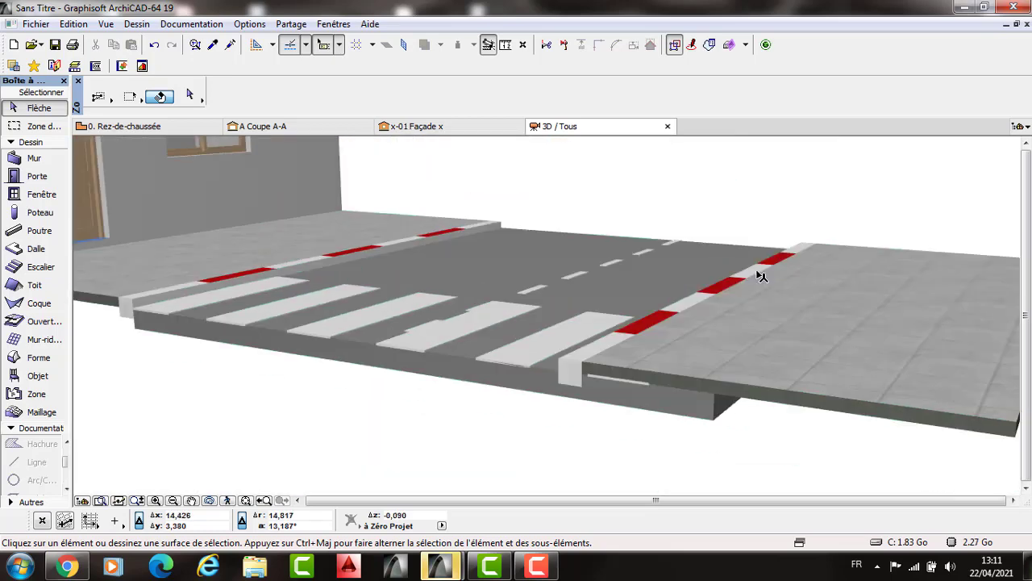
# Step: Move the mirrored sidewalk slab and its seven curb slabs in plan so the curbs meet the road slab's far edge
pyautogui.press('F2')
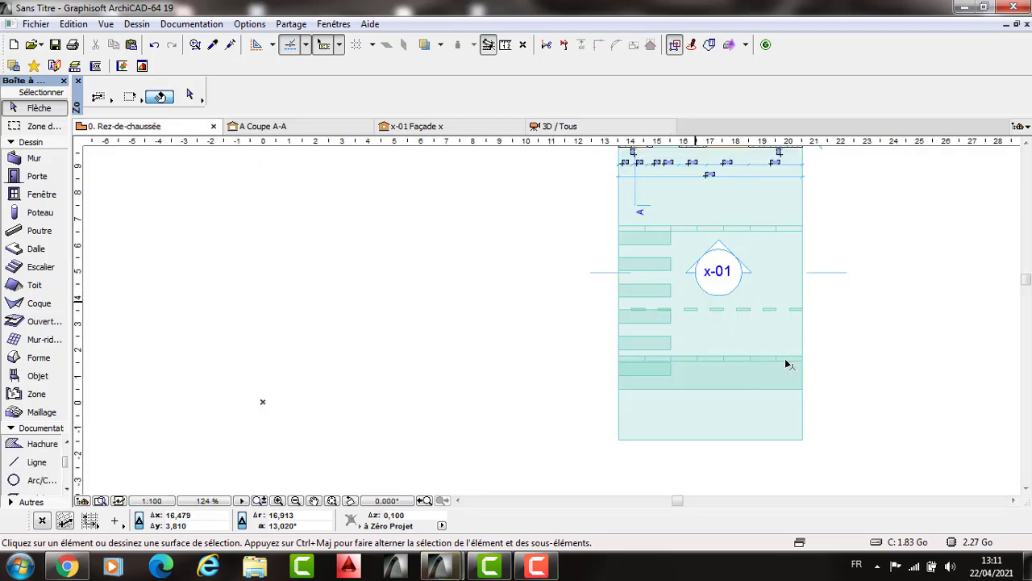
pyautogui.click(751, 371)
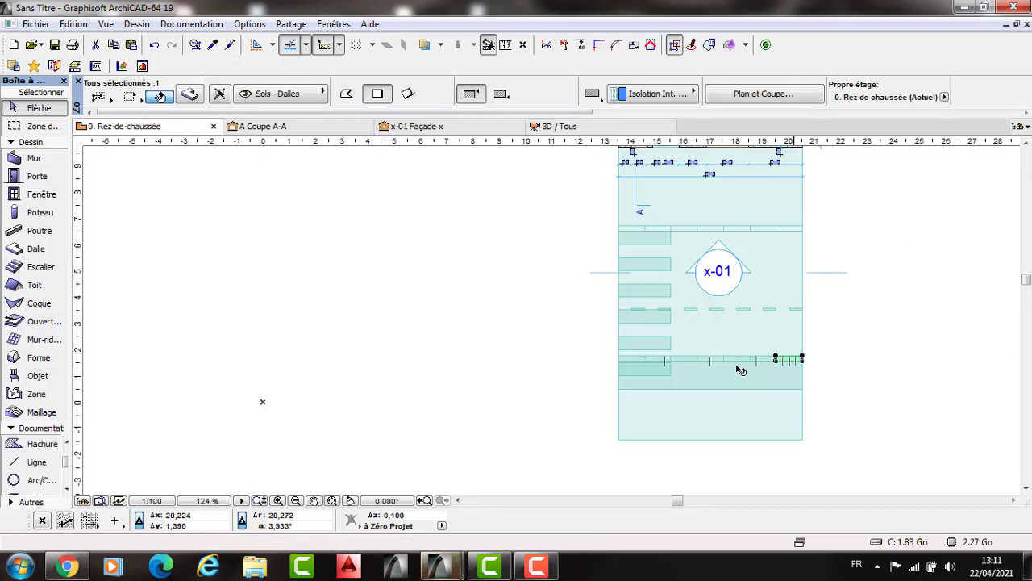
pyautogui.scroll(3, 686, 357)
pyautogui.keyDown('shift'); pyautogui.click(642, 357); pyautogui.keyUp('shift')
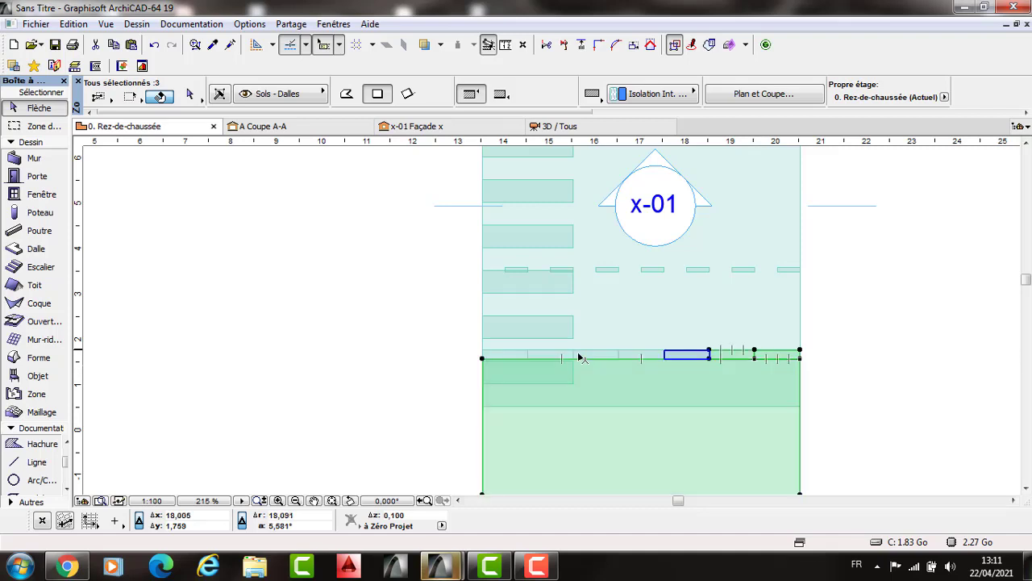
pyautogui.keyDown('shift'); pyautogui.click(561, 356); pyautogui.keyUp('shift')
pyautogui.keyDown('shift'); pyautogui.click(517, 355); pyautogui.keyUp('shift')
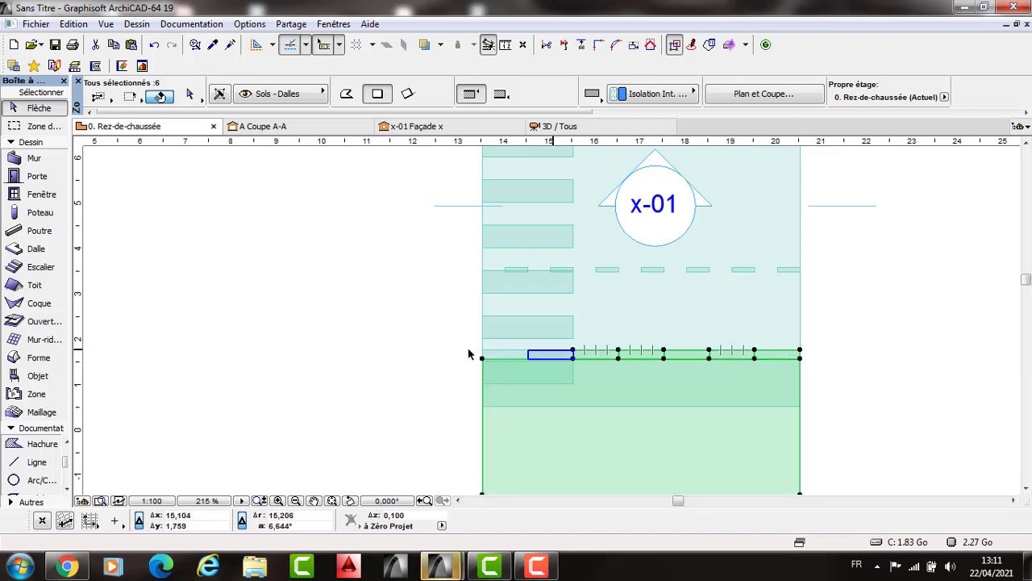
pyautogui.keyDown('shift'); pyautogui.click(482, 355); pyautogui.keyUp('shift')
pyautogui.hotkey('ctrl', 'm')
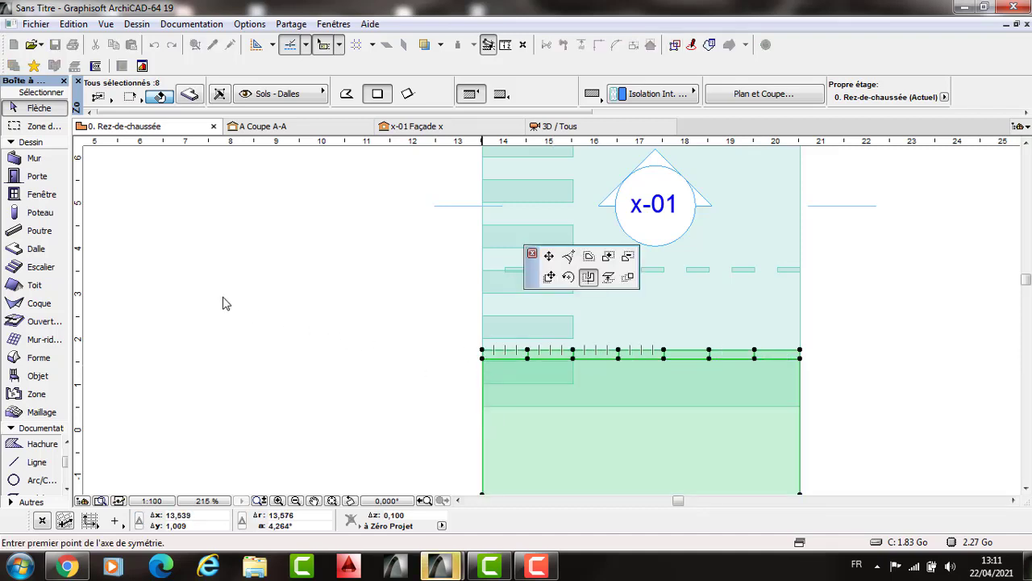
pyautogui.click(221, 292)
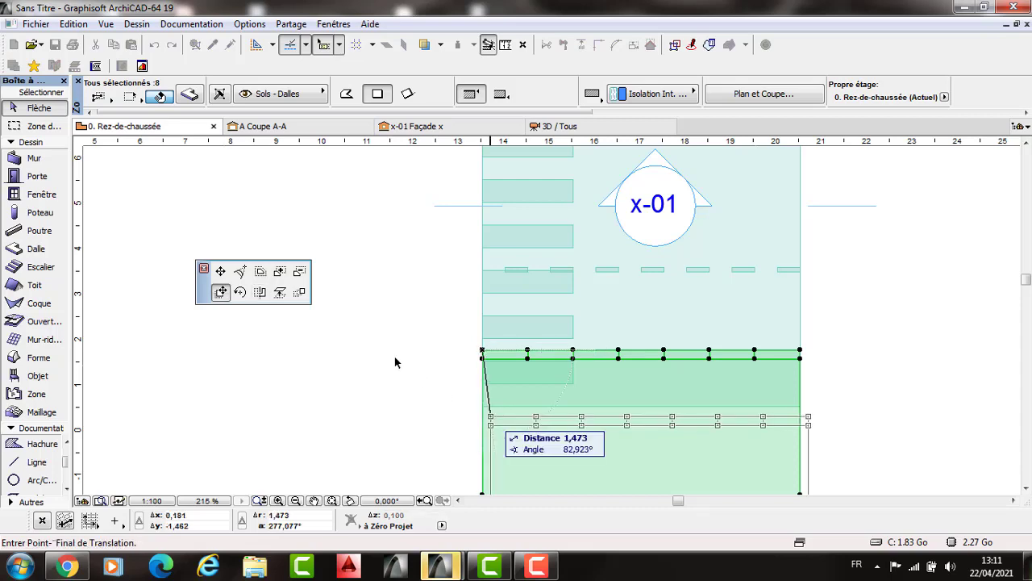
pyautogui.click(395, 324)
pyautogui.scroll(-5, 400, 319)
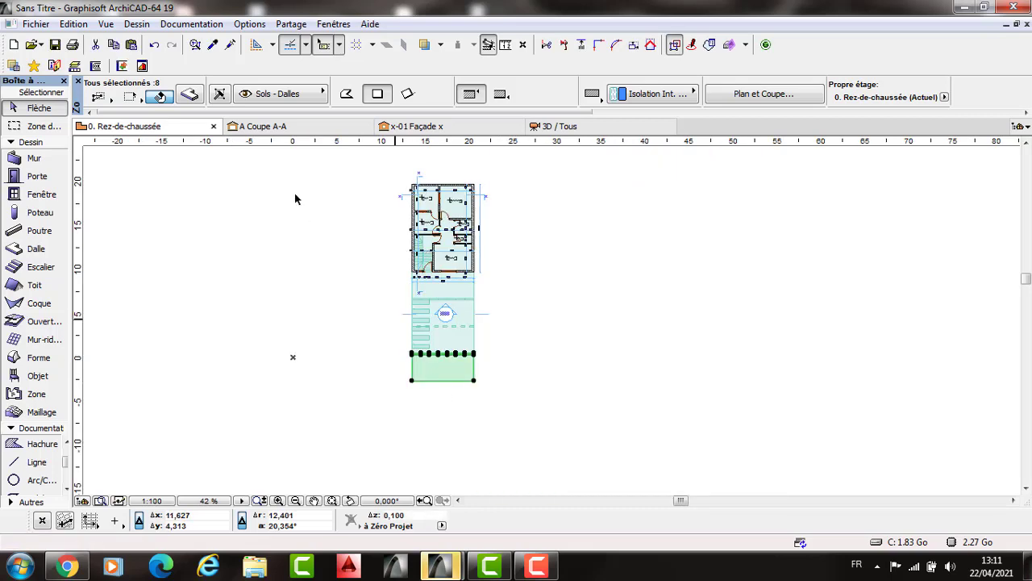
pyautogui.click(284, 188)
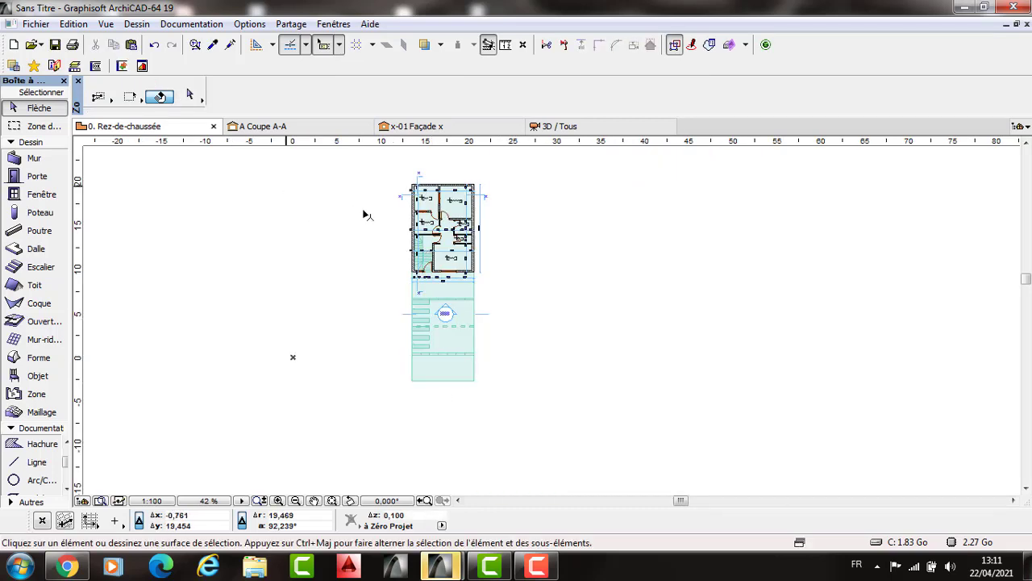
# Step: Place a copy of the whole model in 3D directly beside the original, offset 7 m along the road between the curb's end corners
pyautogui.press('F3')
pyautogui.keyDown('shift'); pyautogui.moveTo(426, 263); pyautogui.dragTo(604, 399, button='middle'); pyautogui.keyUp('shift')
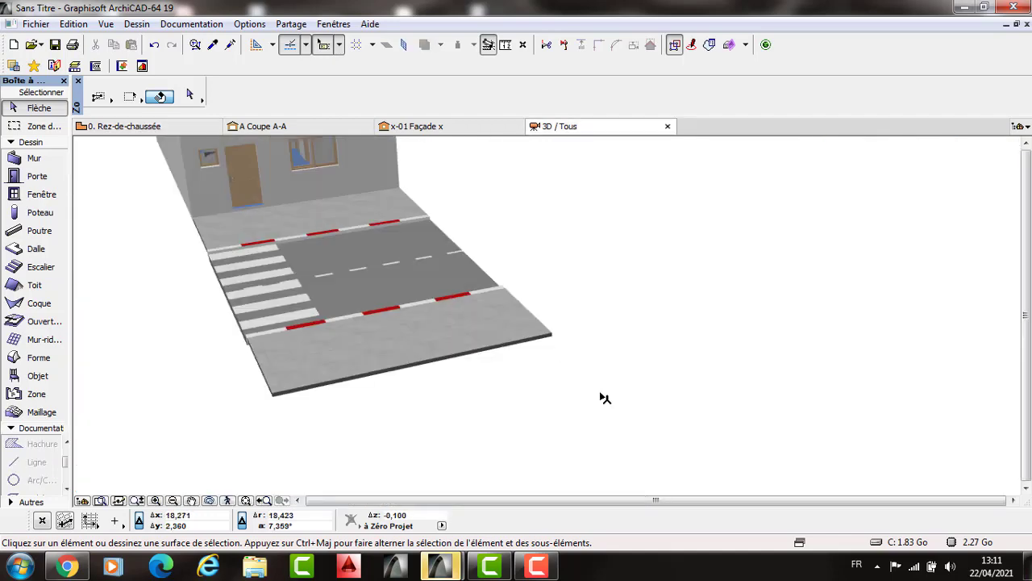
pyautogui.hotkey('ctrl', "'")
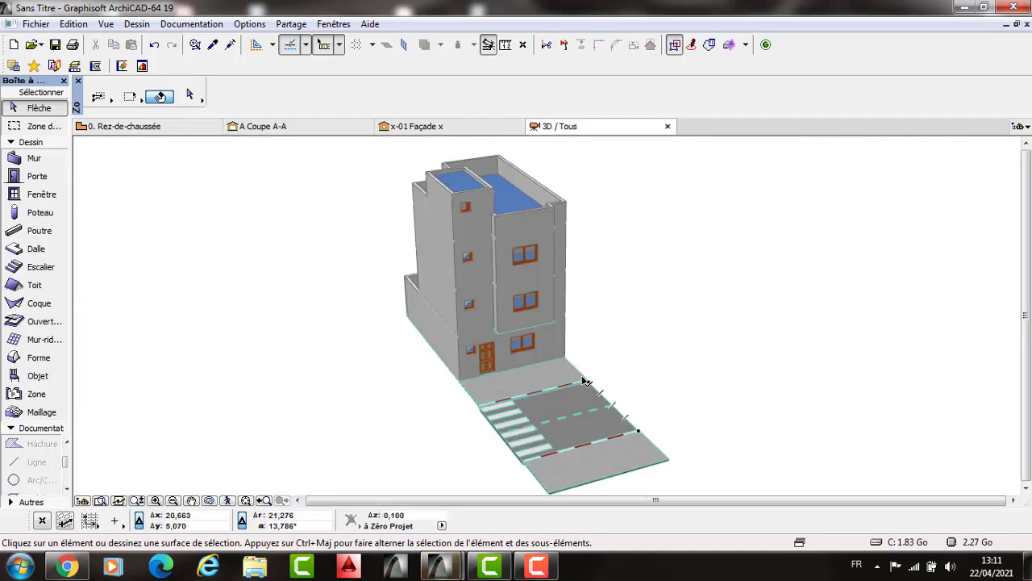
pyautogui.hotkey('ctrl', 'a')
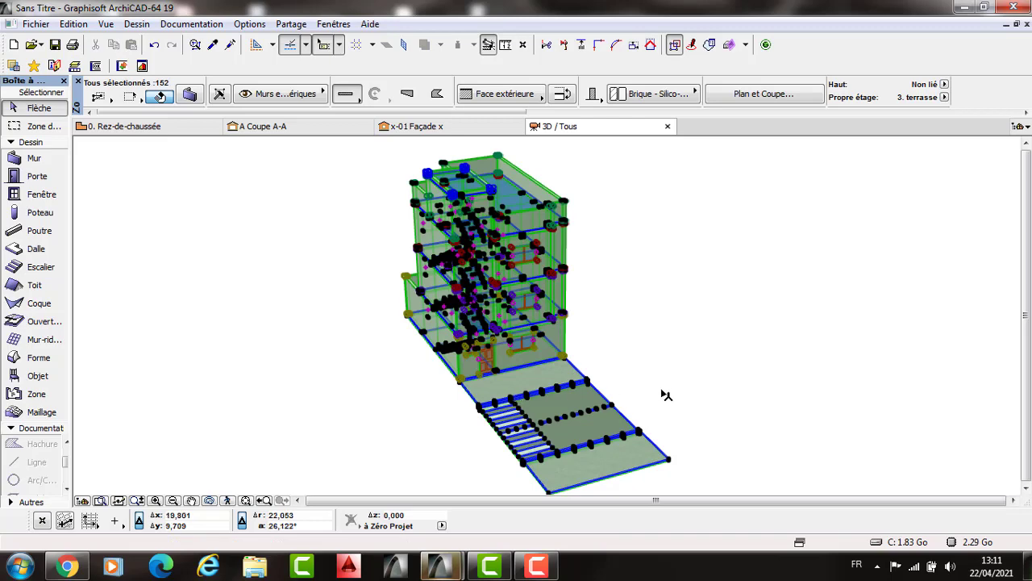
pyautogui.scroll(5, 637, 396)
pyautogui.scroll(2, 636, 396)
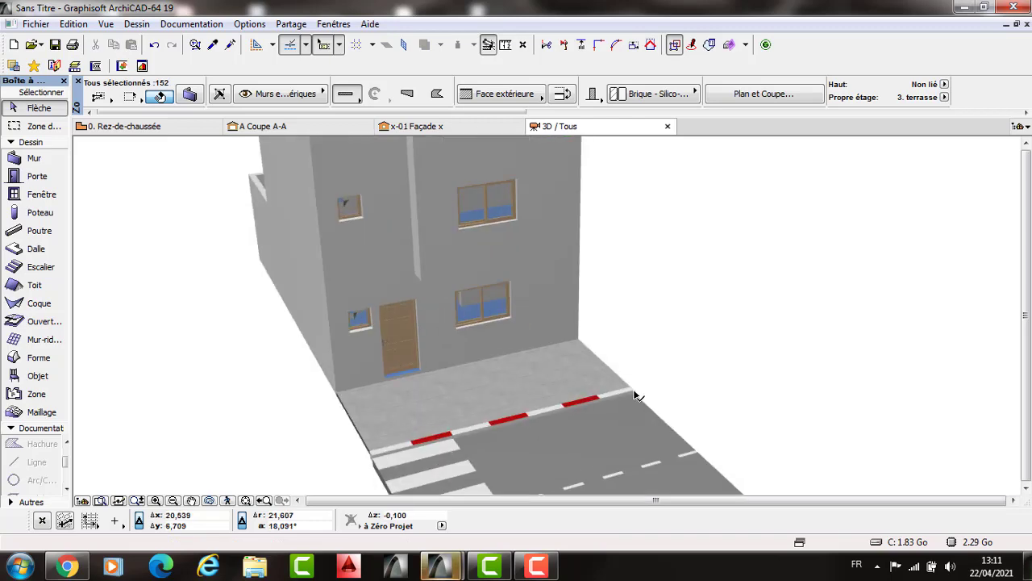
pyautogui.scroll(2, 392, 444)
pyautogui.click(484, 345)
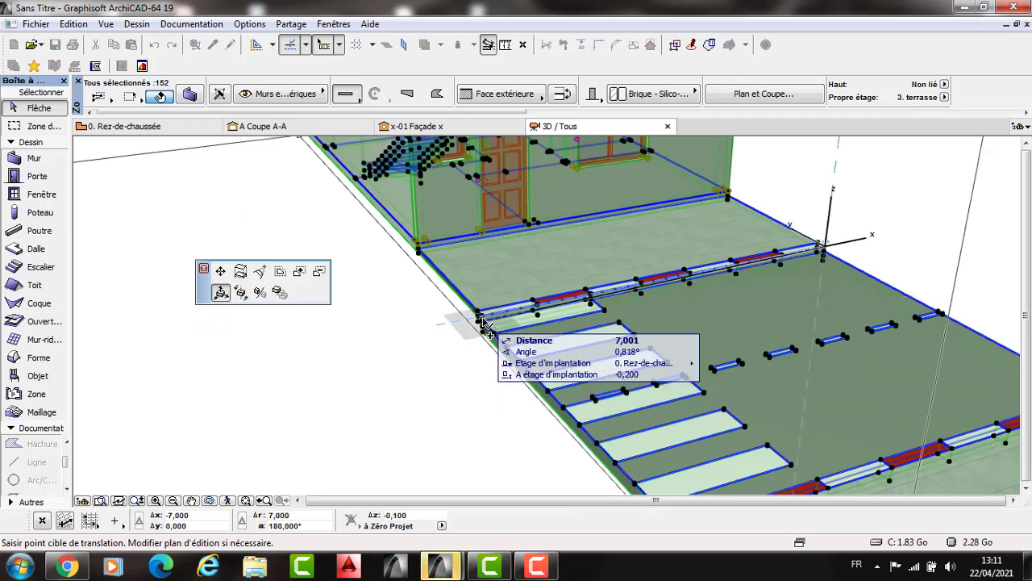
pyautogui.click(484, 322)
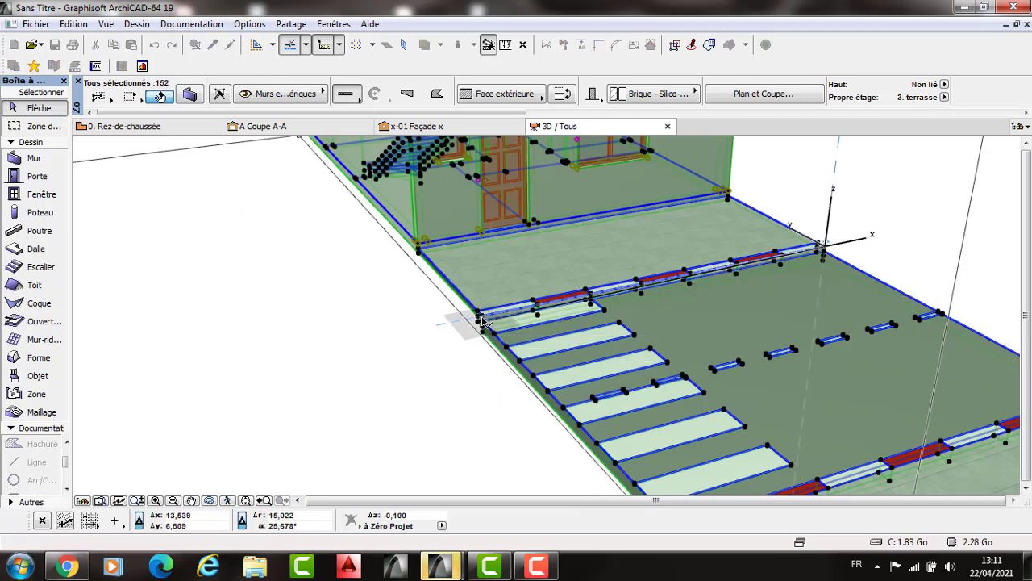
pyautogui.scroll(2, 509, 334)
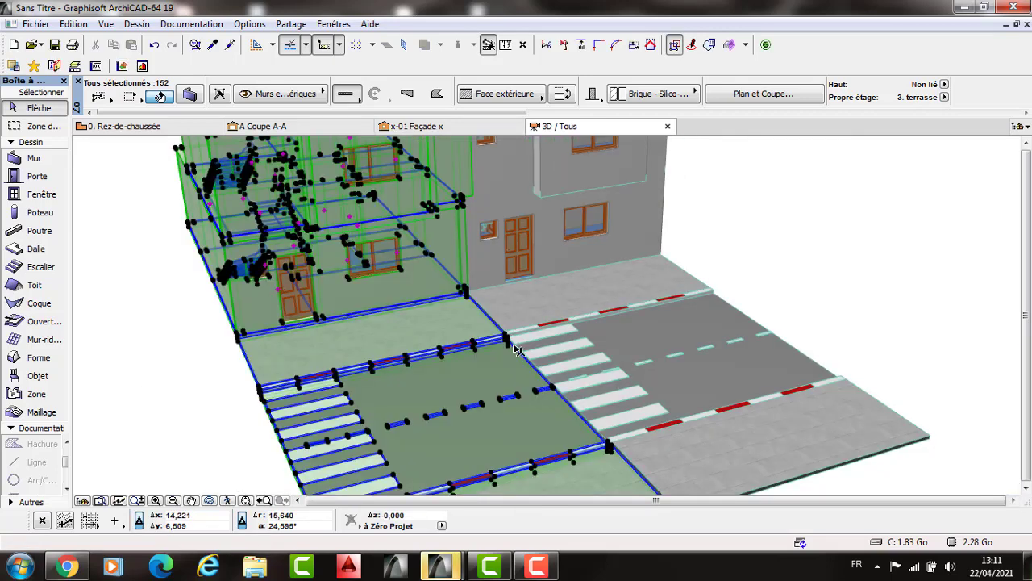
pyautogui.scroll(2, 525, 355)
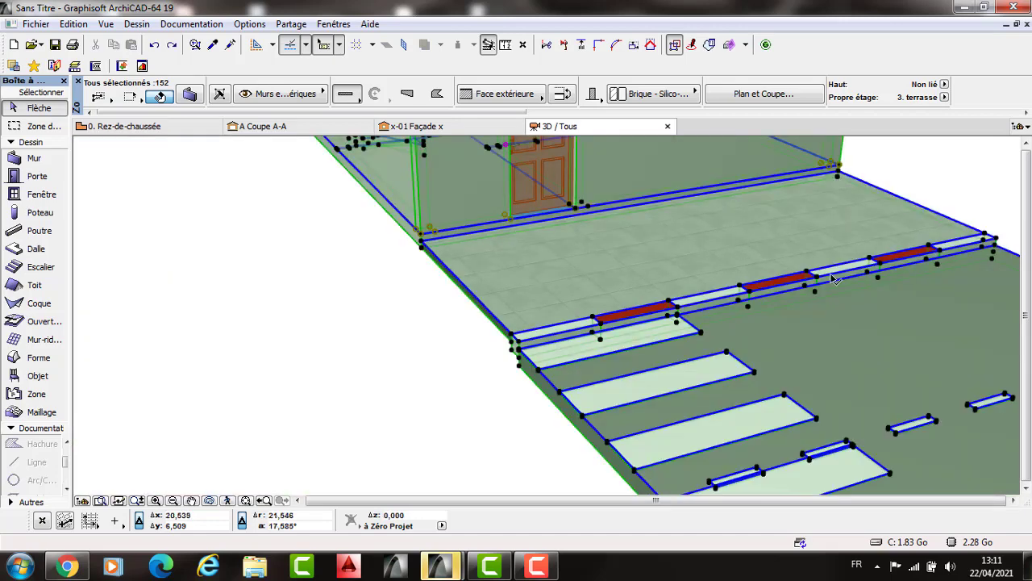
# Step: Drop the copied model at the curb's end corner so it adjoins the original, and clear the selection
pyautogui.click(514, 339)
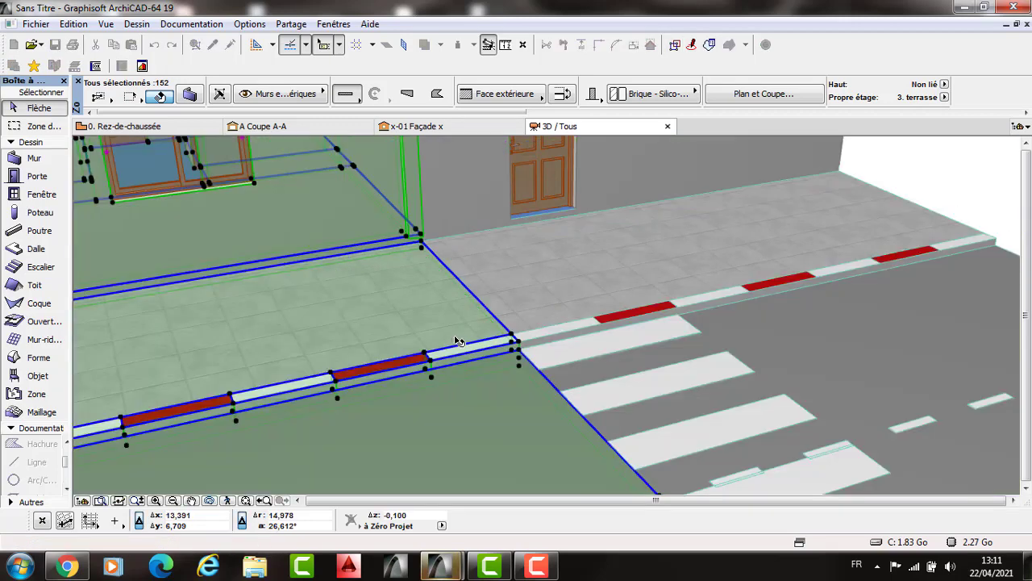
pyautogui.press('Escape')
# Step: Try to intersect the party wall's exposed end with the adjoining ground-floor façade wall that holds the entrance door
pyautogui.keyDown('shift'); pyautogui.moveTo(473, 311); pyautogui.dragTo(454, 227, button='middle'); pyautogui.keyUp('shift')
pyautogui.scroll(3, 449, 225)
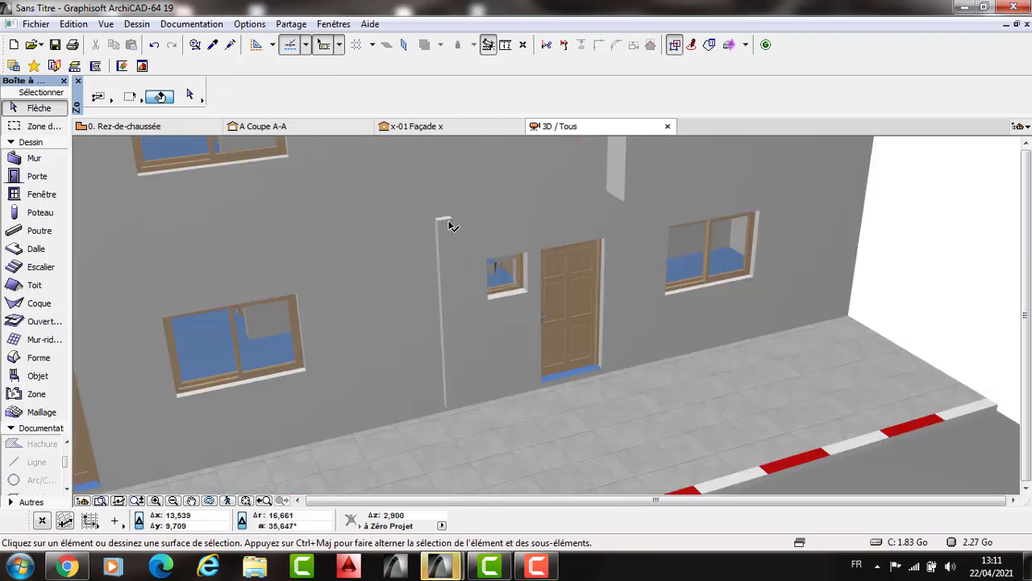
pyautogui.click(444, 228)
pyautogui.keyDown('shift'); pyautogui.moveTo(479, 341); pyautogui.dragTo(605, 342, button='middle'); pyautogui.keyUp('shift')
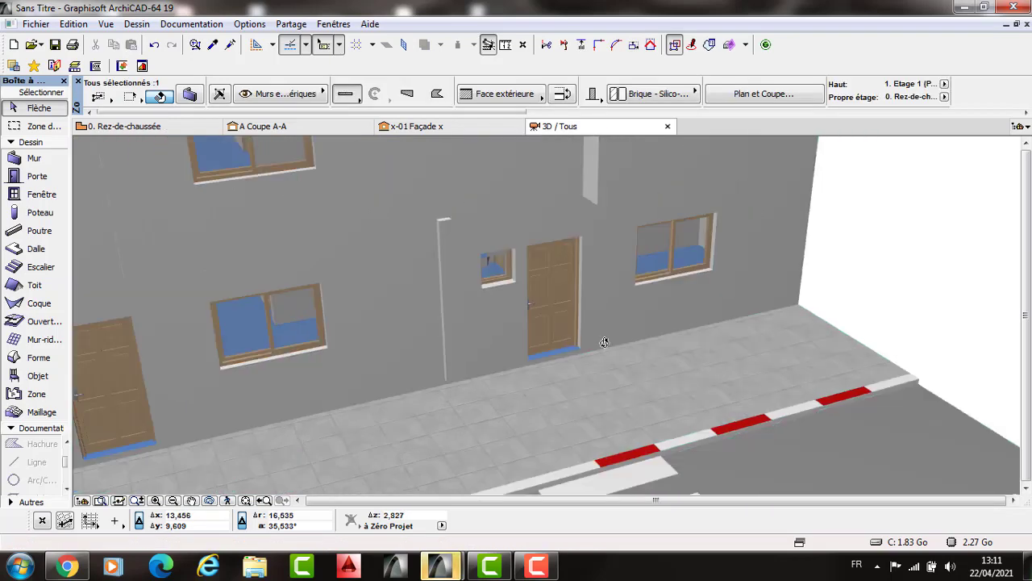
pyautogui.keyDown('shift'); pyautogui.moveTo(286, 300); pyautogui.dragTo(215, 281, button='middle'); pyautogui.keyUp('shift')
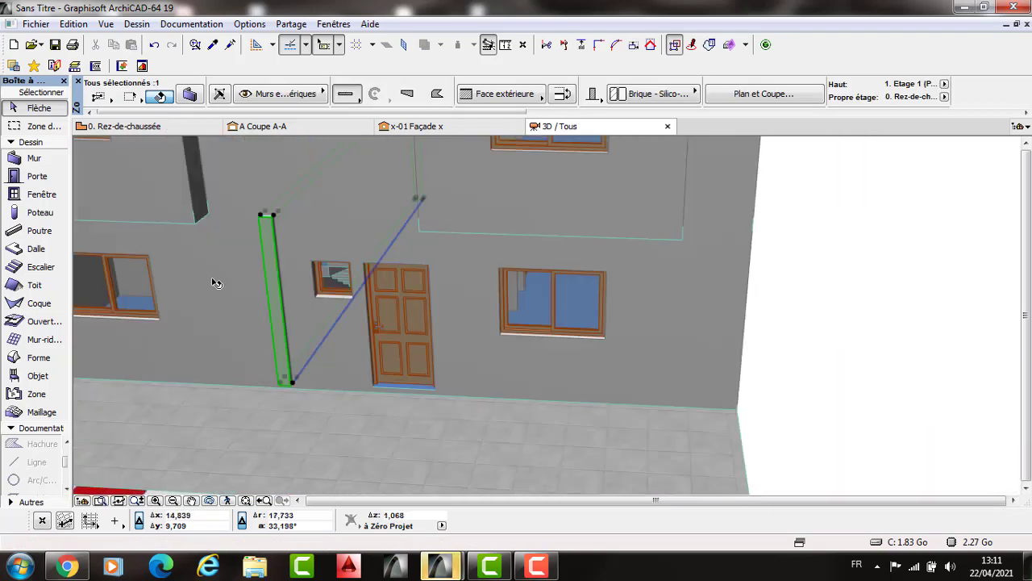
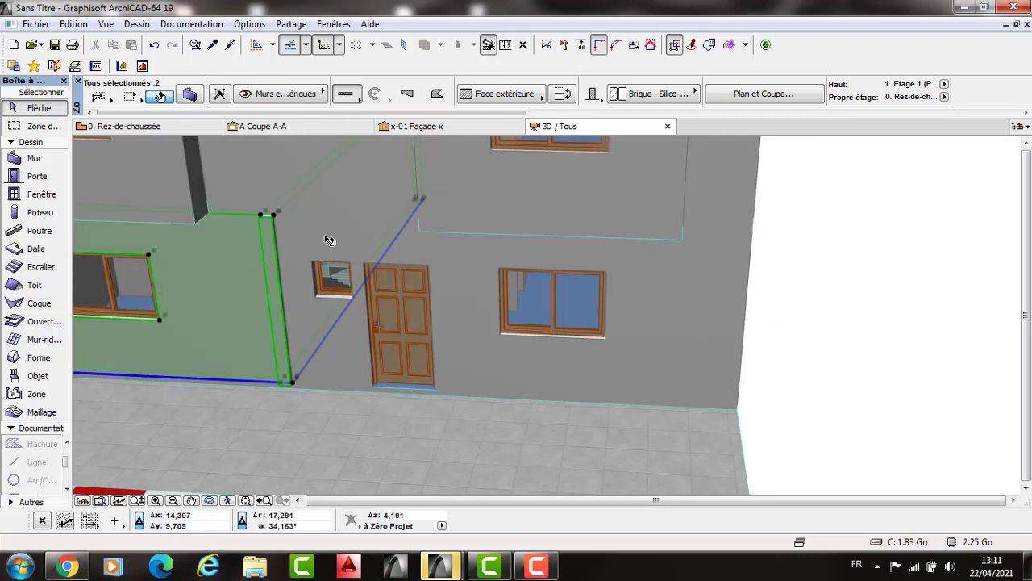
pyautogui.click(273, 258)
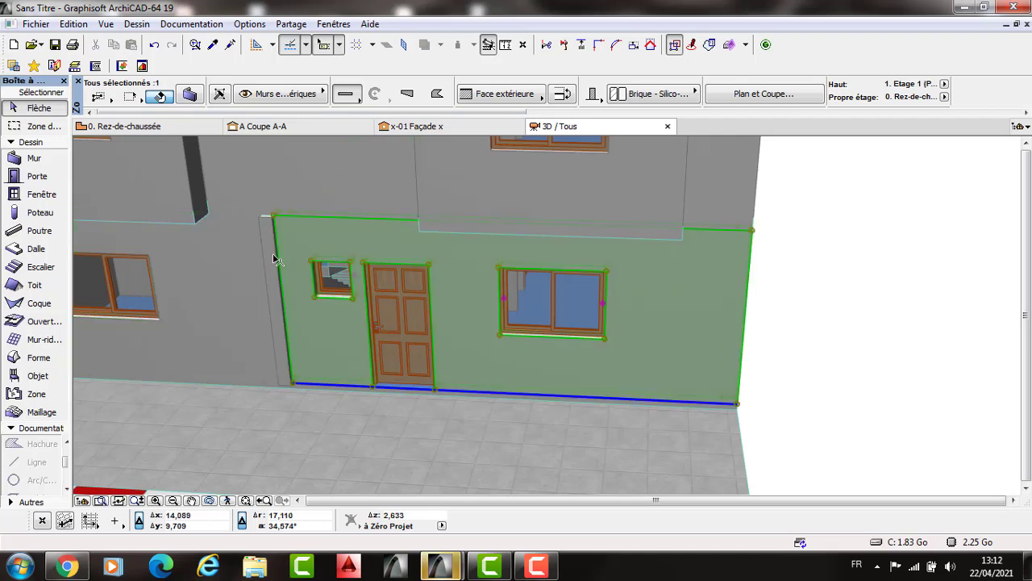
pyautogui.click(595, 47)
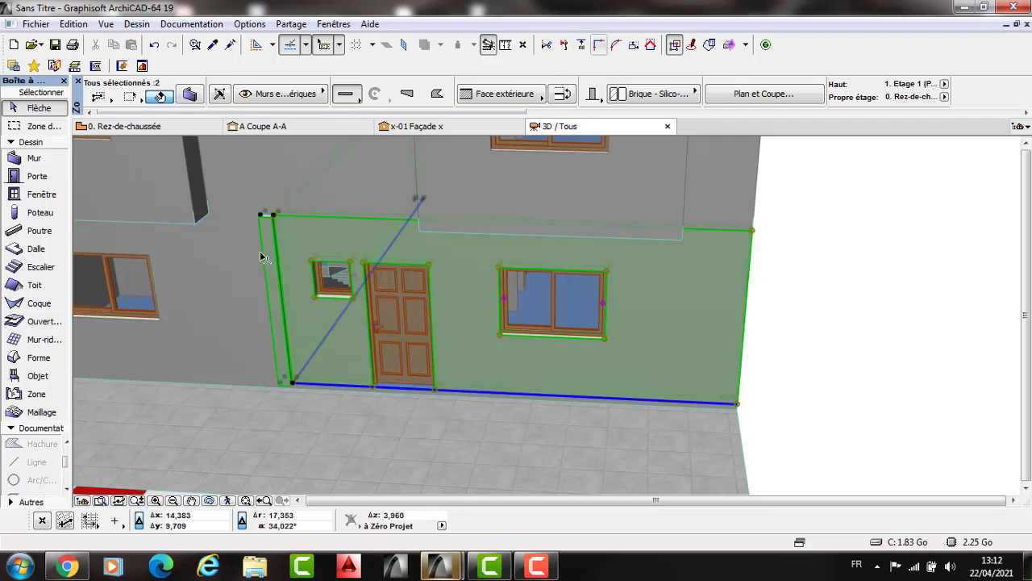
pyautogui.press('Escape')
# Step: Examine the two adjoining buildings and the extended street in 3D from several angles, from ground level up to the roofs
pyautogui.scroll(-3, 429, 321)
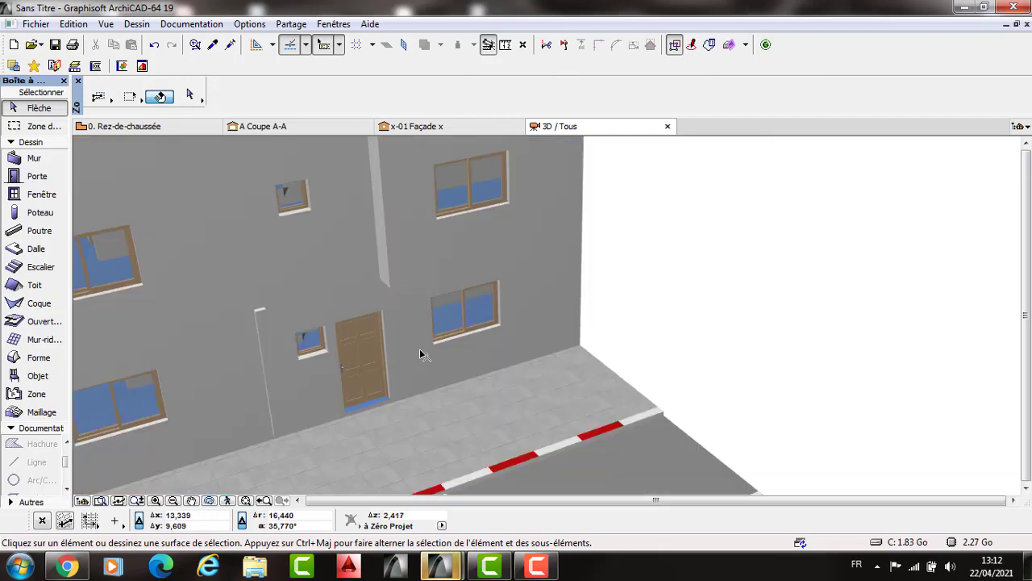
pyautogui.keyDown('shift'); pyautogui.moveTo(414, 294); pyautogui.dragTo(493, 259, button='middle'); pyautogui.keyUp('shift')
pyautogui.scroll(-3, 457, 260)
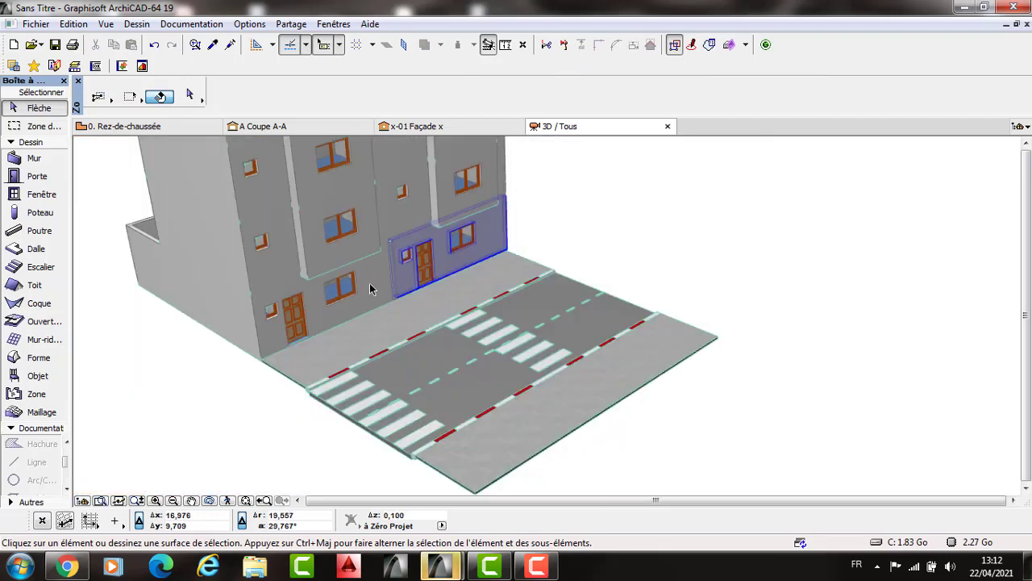
pyautogui.keyDown('shift'); pyautogui.moveTo(547, 394); pyautogui.dragTo(607, 365, button='middle'); pyautogui.keyUp('shift')
pyautogui.scroll(-3, 396, 380)
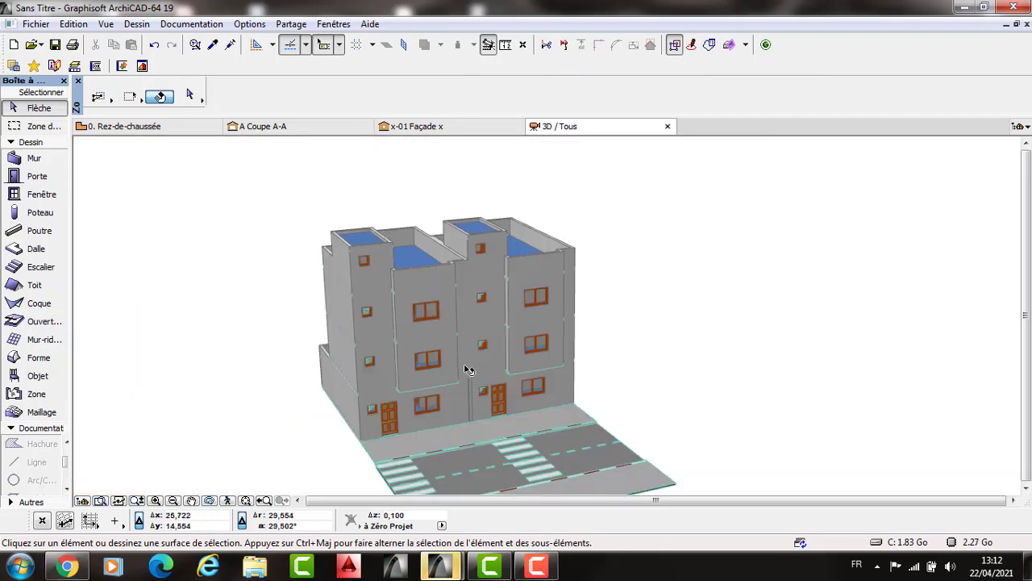
pyautogui.keyDown('shift'); pyautogui.moveTo(655, 229); pyautogui.dragTo(678, 166, button='middle'); pyautogui.keyUp('shift')
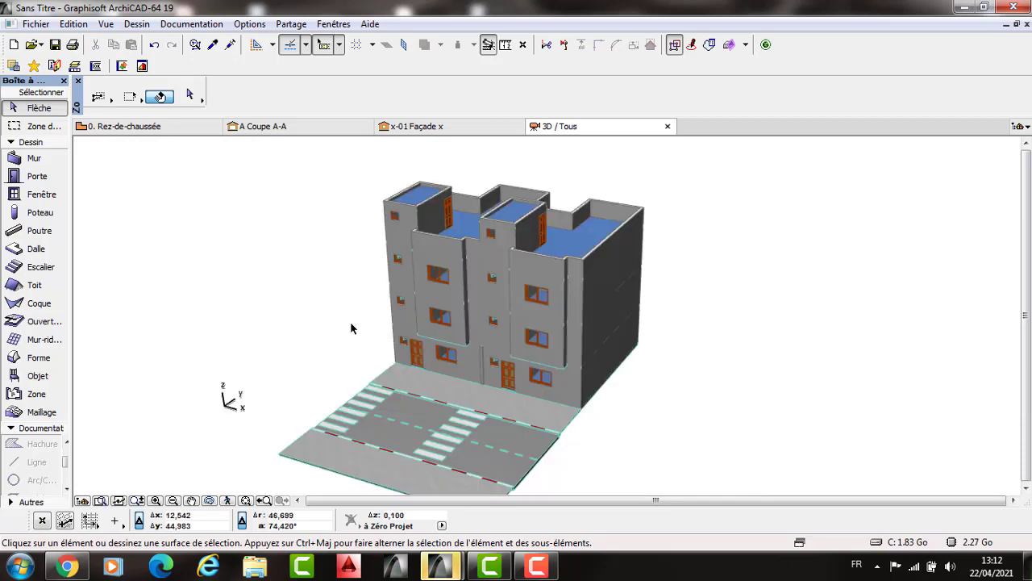
pyautogui.moveTo(679, 310); pyautogui.dragTo(575, 404)
pyautogui.press('Escape')
pyautogui.scroll(2, 382, 434)
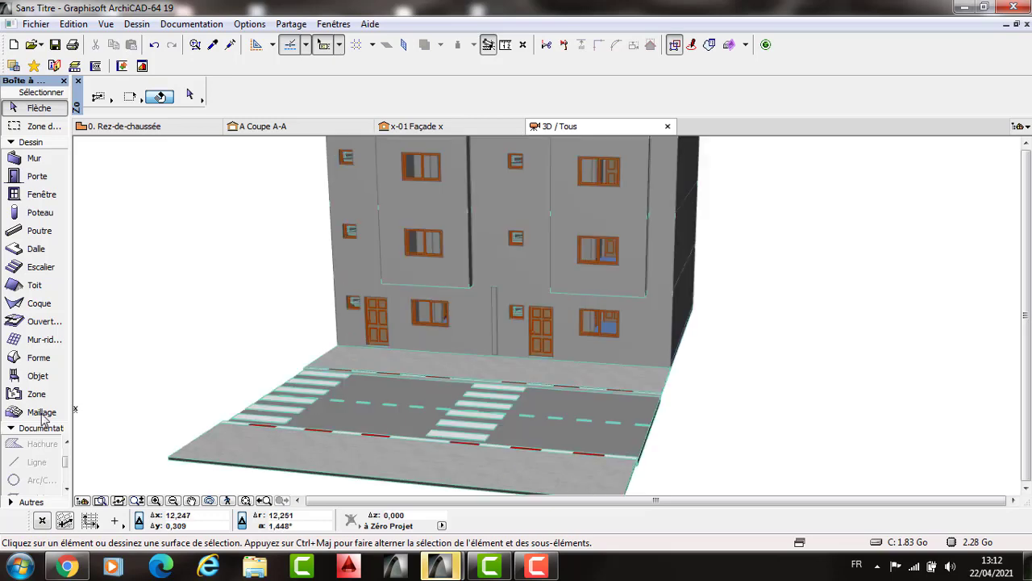
# Step: Set up the Berline 01 19 car from the Véhicules 19 library as the object on the ground-floor plan, with base height -0,2
pyautogui.press('F2')
pyautogui.click(43, 379)
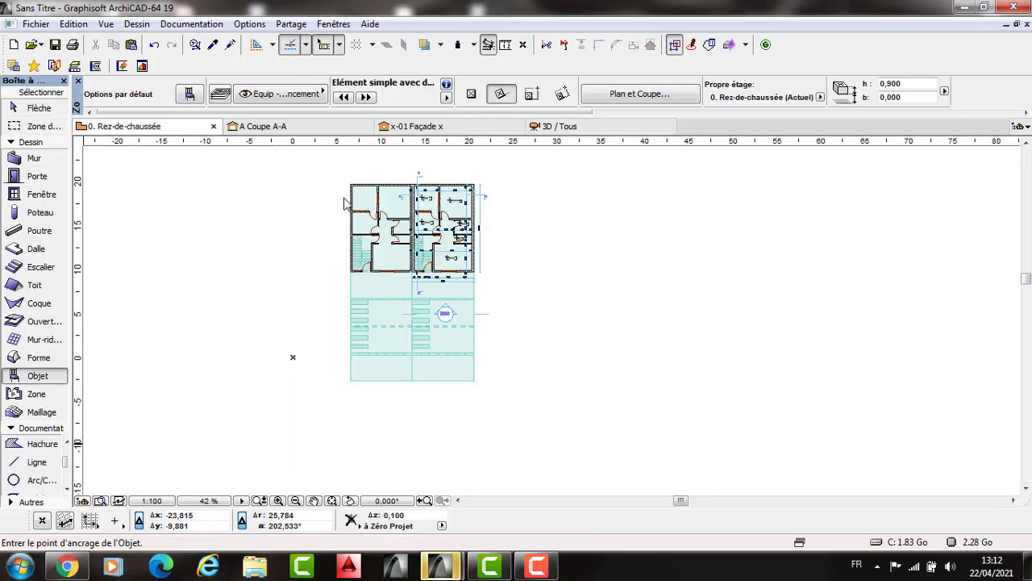
pyautogui.hotkey('ctrl', 't')
pyautogui.scroll(-3, 302, 214)
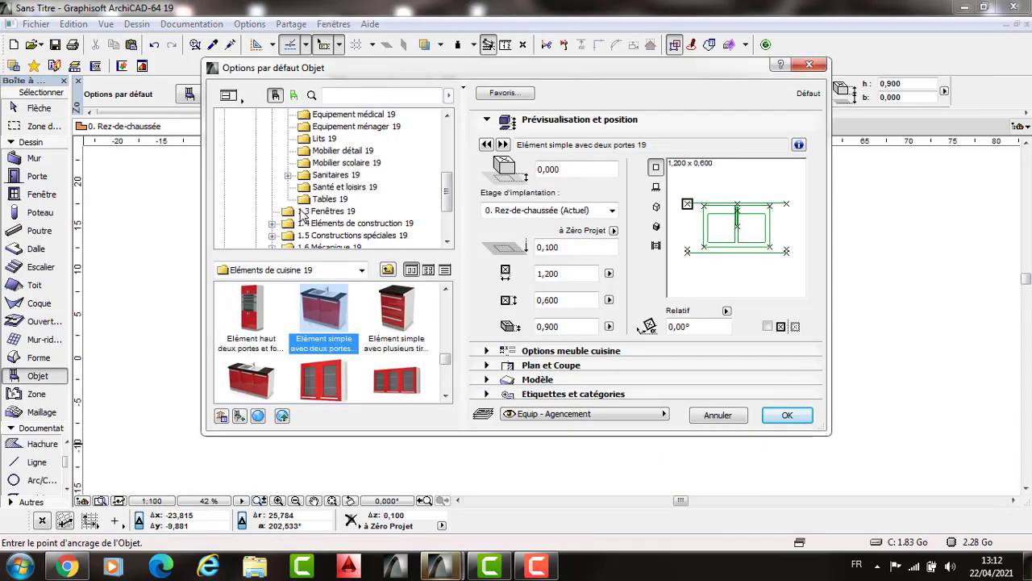
pyautogui.scroll(-2, 259, 201)
pyautogui.click(257, 199)
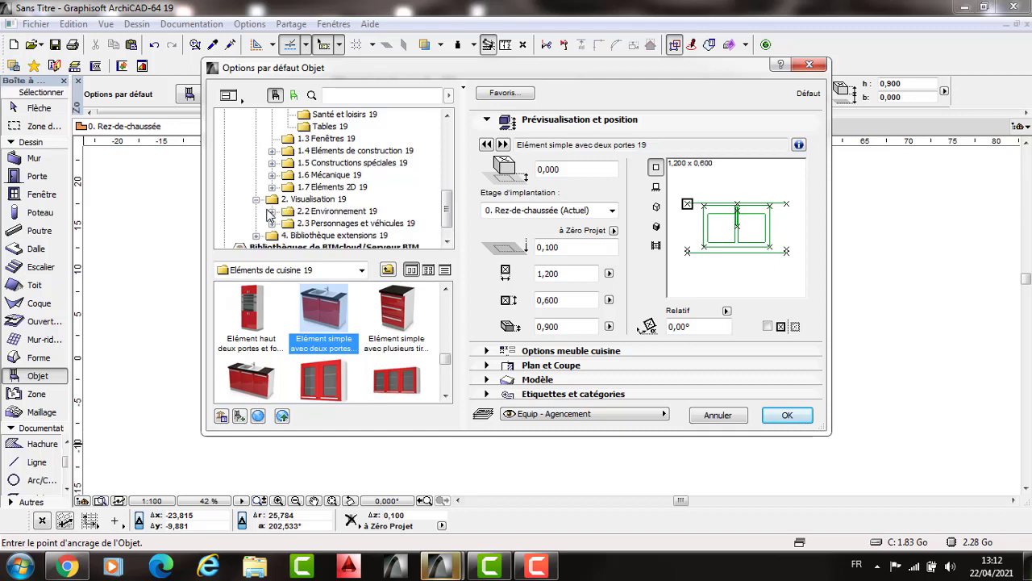
pyautogui.click(272, 223)
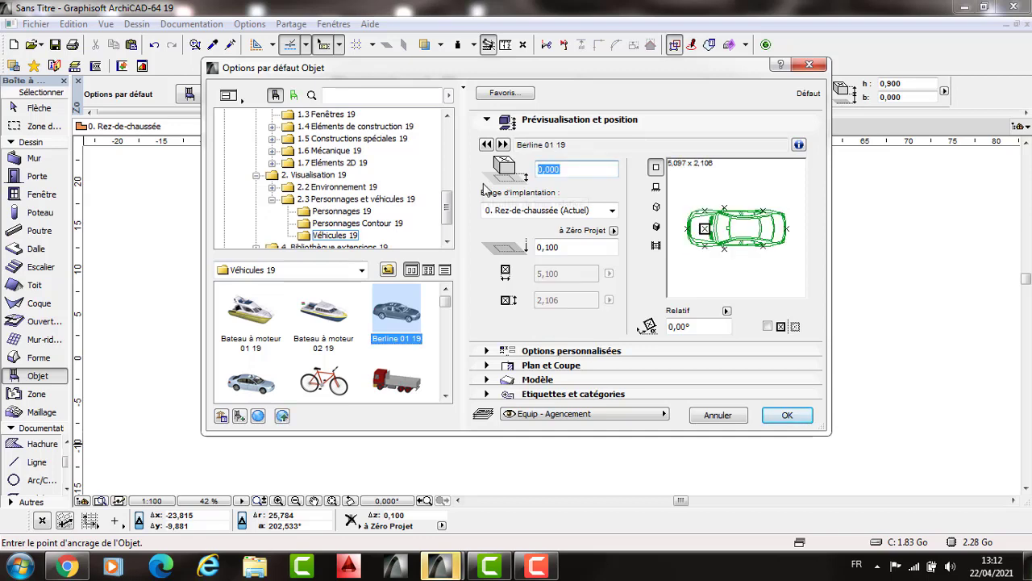
pyautogui.write('-0')
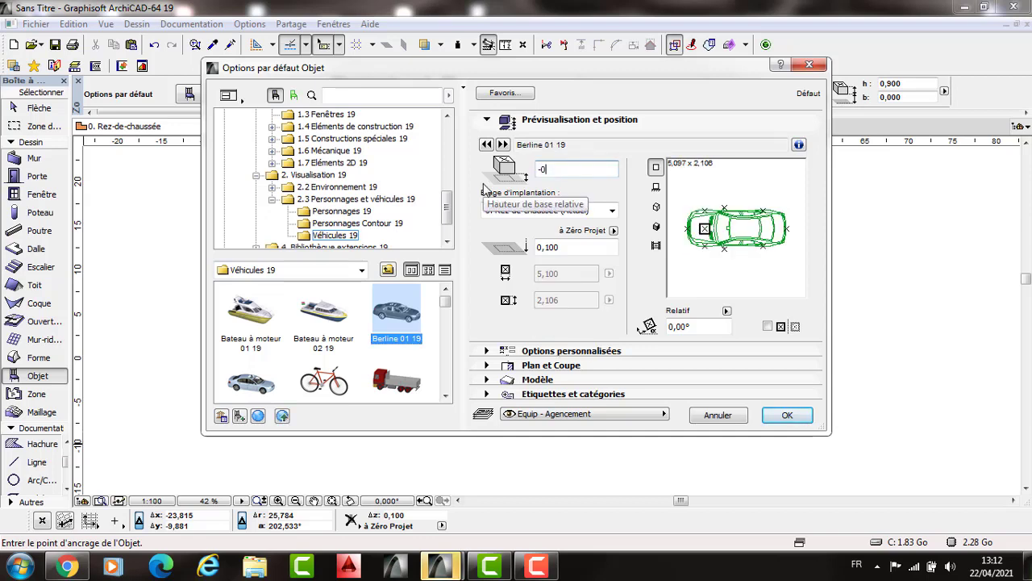
pyautogui.write(',2')
pyautogui.press('Return')
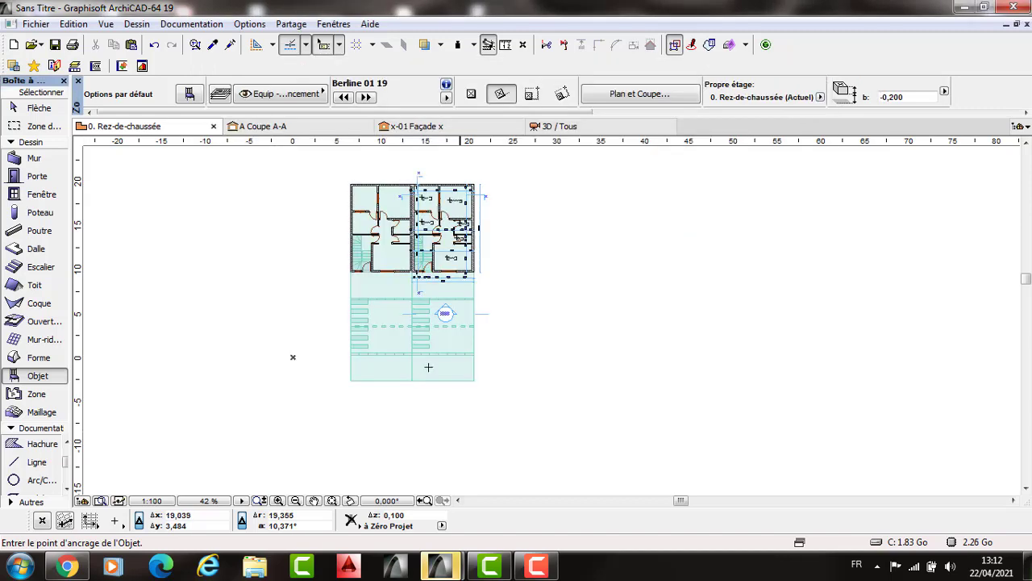
# Step: Place the car parallel to the road in the lane farther from the building, and move it to the building-side lane between the crosswalks
pyautogui.scroll(3, 450, 367)
pyautogui.click(455, 364)
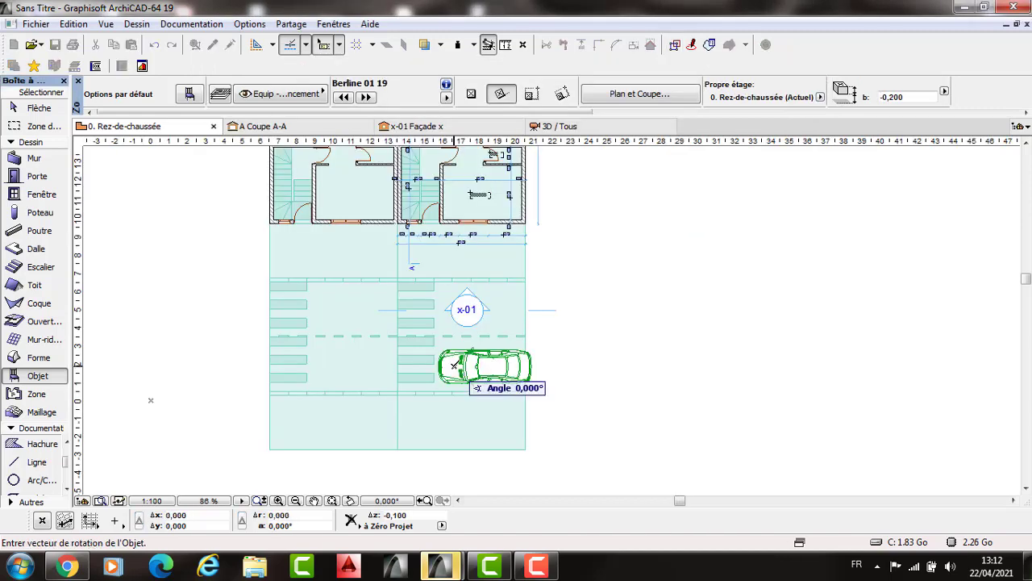
pyautogui.click(483, 371)
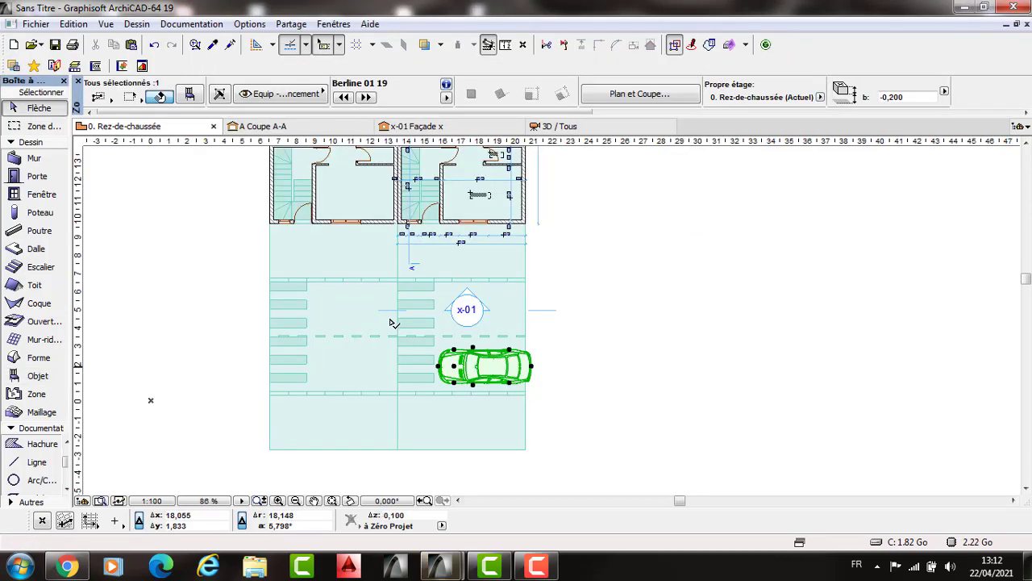
pyautogui.click(481, 367)
pyautogui.click(355, 309)
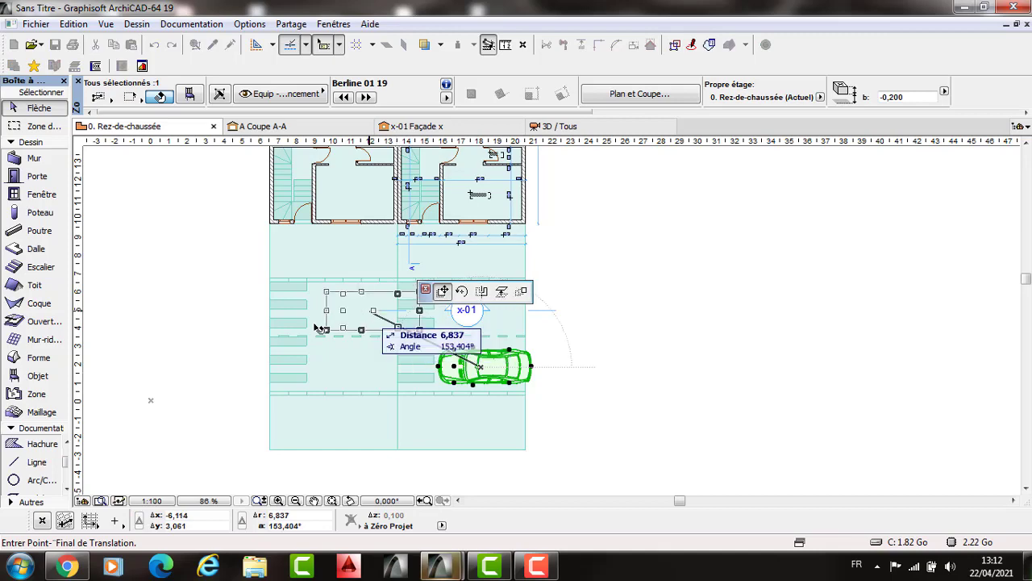
pyautogui.press('Escape')
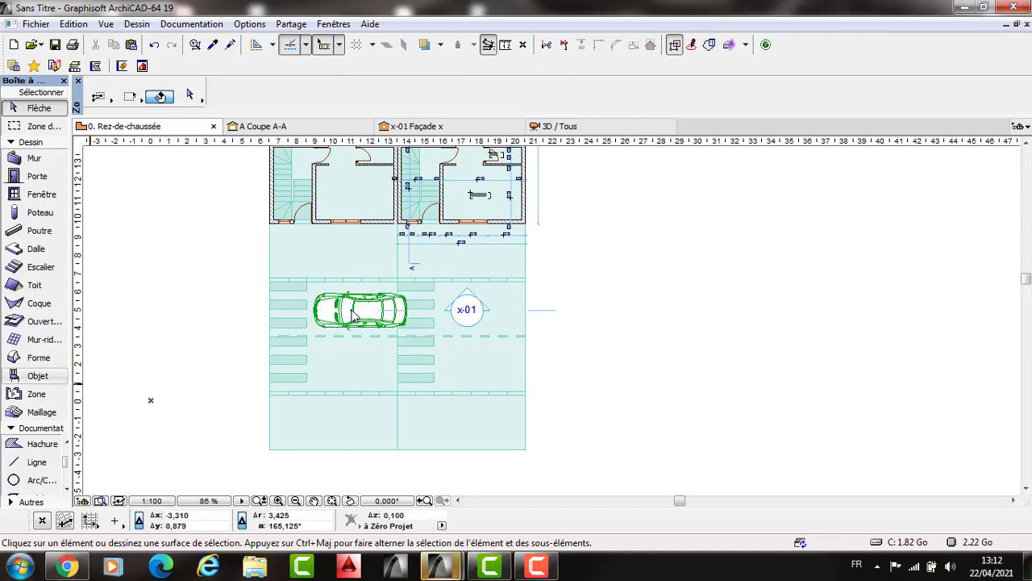
# Step: Place a Femme à vélo 19 cyclist parallel to the road in the lane farther from the building, beside the second crosswalk
pyautogui.hotkey('ctrl', 't')
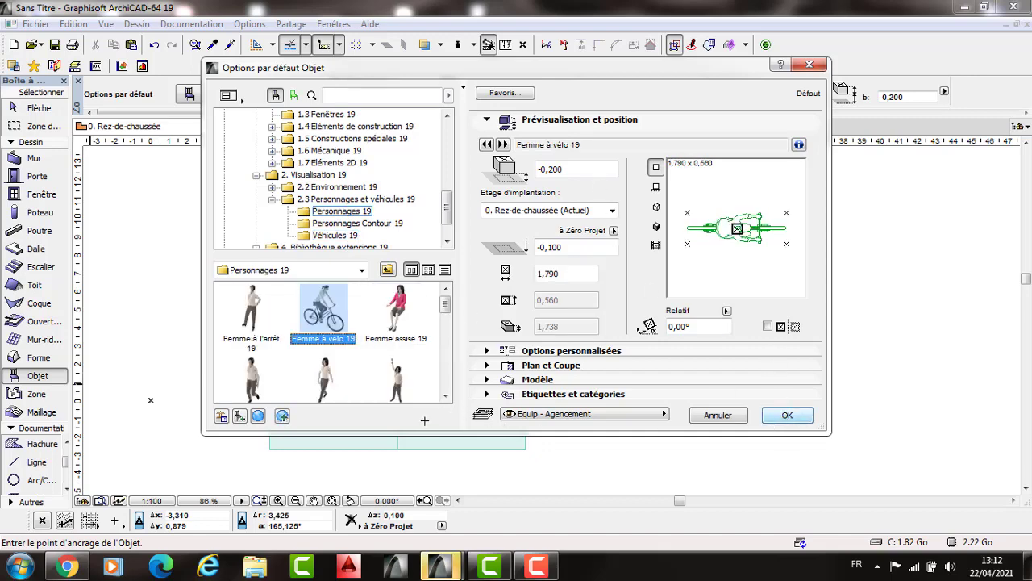
pyautogui.press('Return')
pyautogui.click(495, 369)
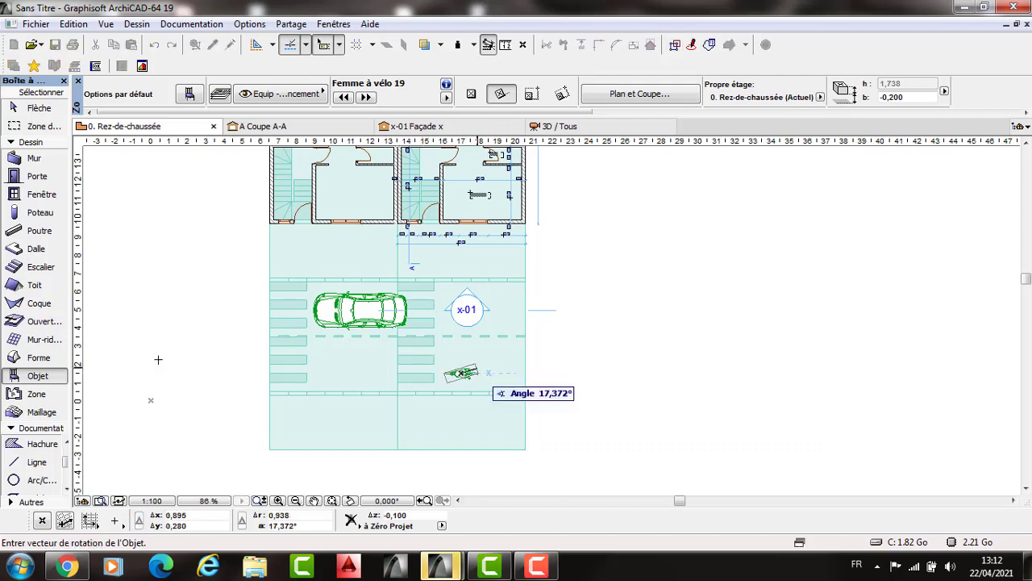
pyautogui.click(494, 369)
pyautogui.press('Escape')
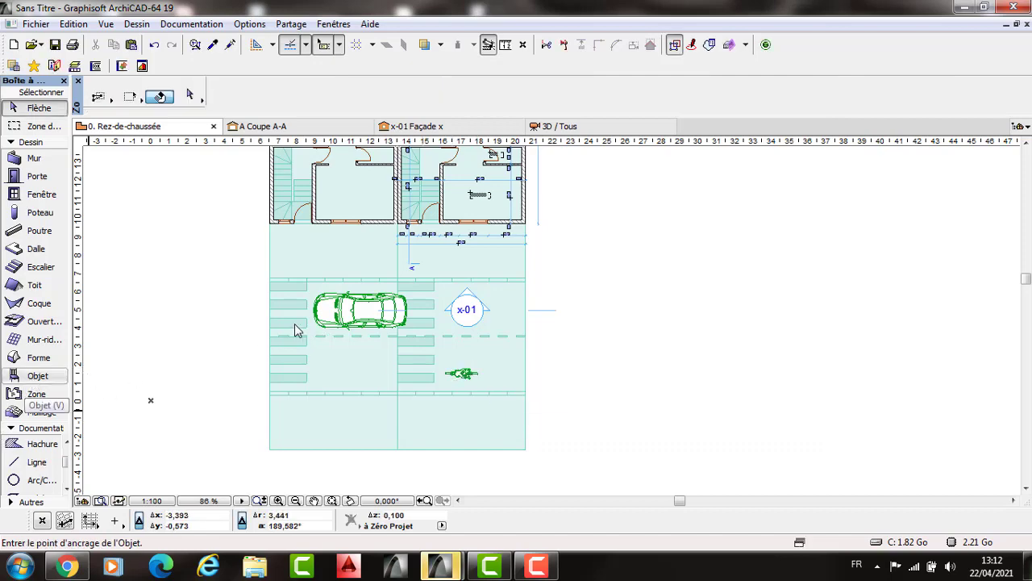
# Step: Place two Femme marchant 1 19 figures from the Personnages 19 library, one on each sidewalk
pyautogui.click(251, 317)
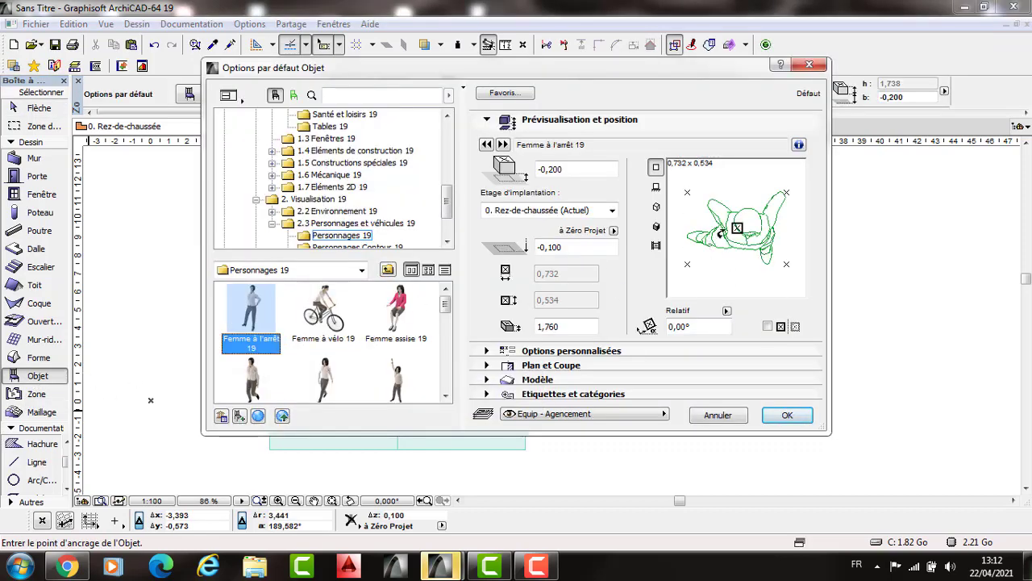
pyautogui.press('Down')
pyautogui.click(795, 411)
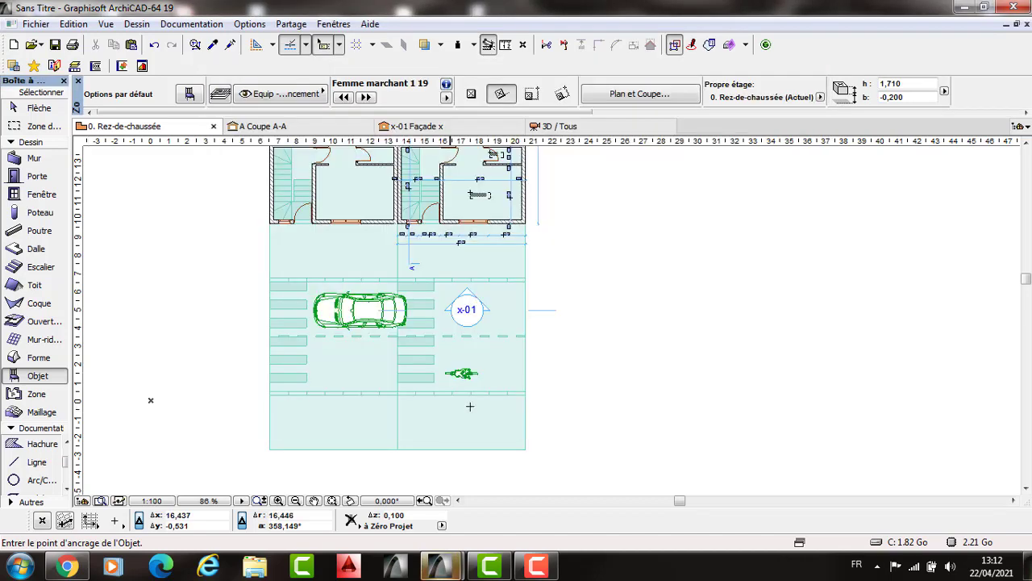
pyautogui.click(451, 410)
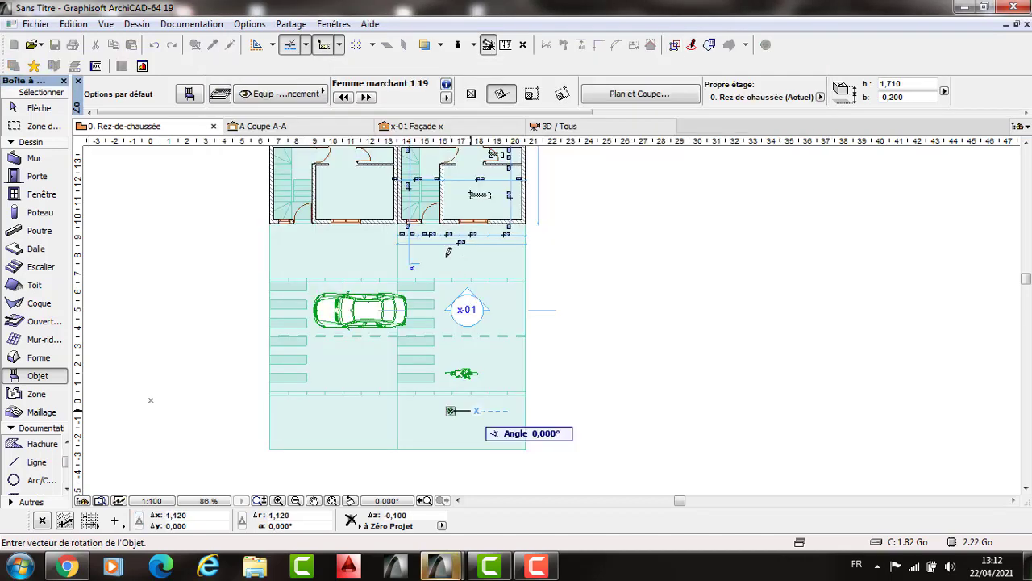
pyautogui.click(451, 350)
# Step: Set the base height of both walking women to -0,1 in the 3D view
pyautogui.press('F3')
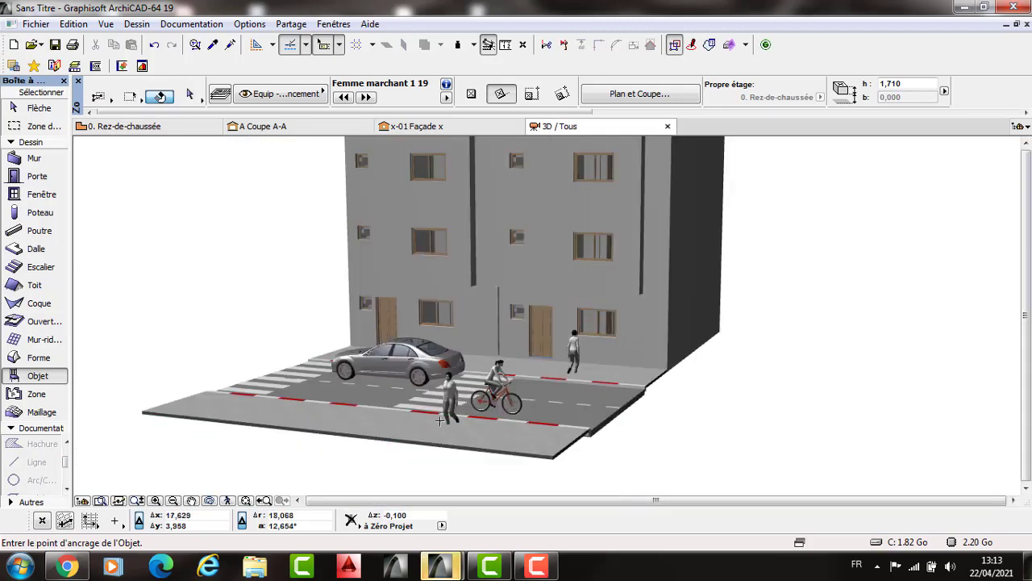
pyautogui.scroll(3, 444, 401)
pyautogui.press('Escape')
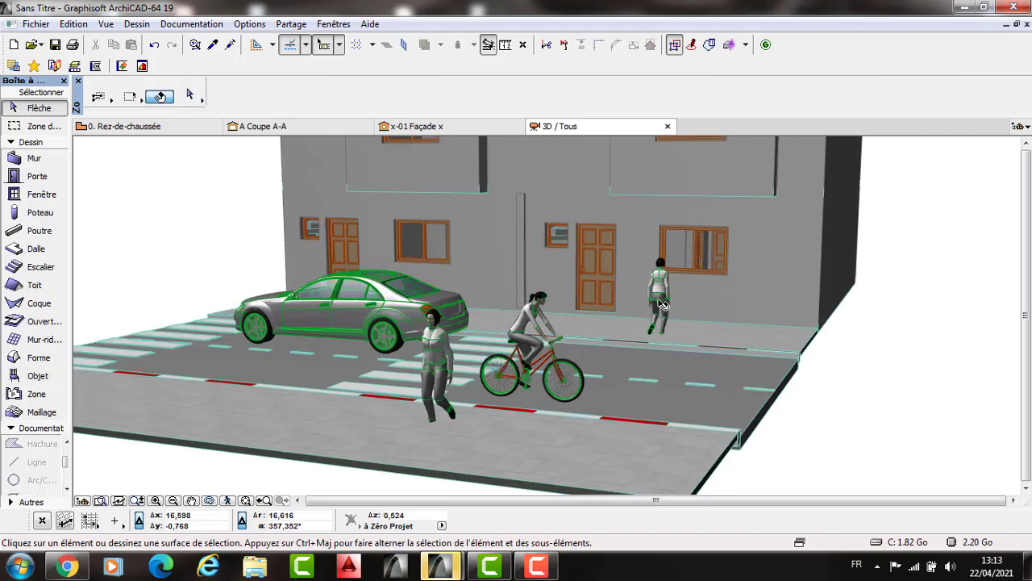
pyautogui.click(654, 313)
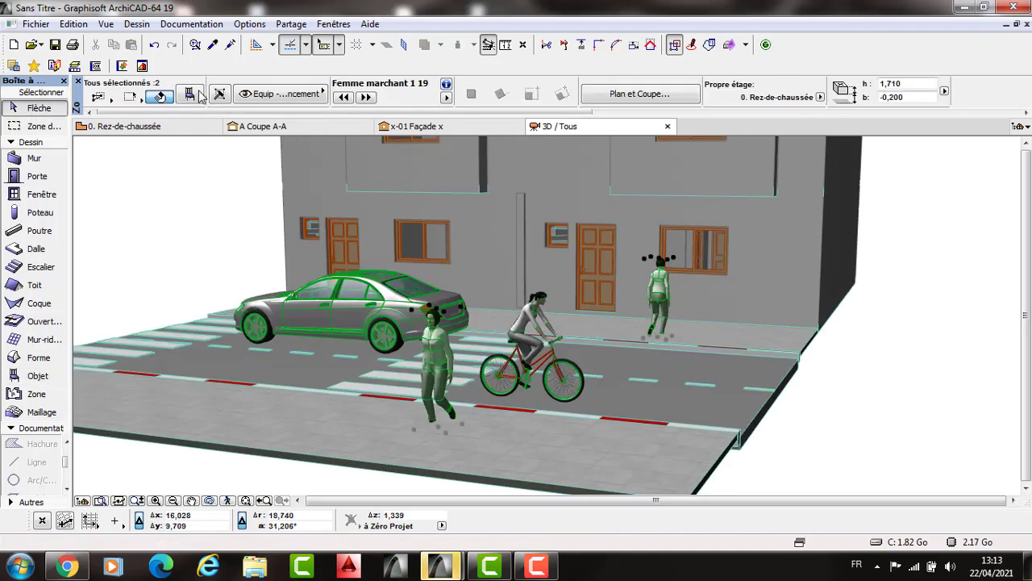
pyautogui.hotkey('ctrl', 't')
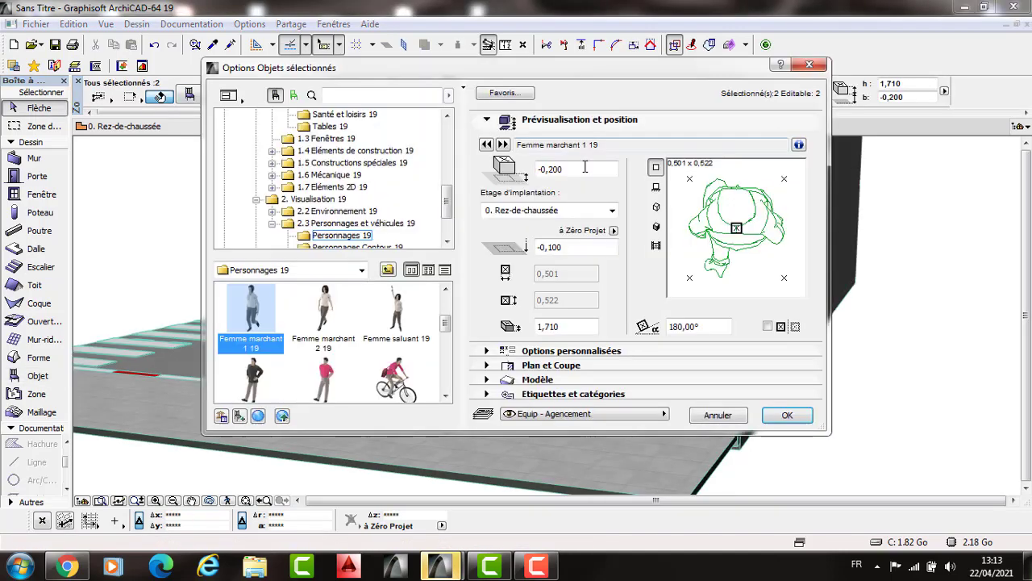
pyautogui.click(584, 170)
pyautogui.press('BackSpace')
pyautogui.press('BackSpace')
pyautogui.press('BackSpace')
pyautogui.write('1')
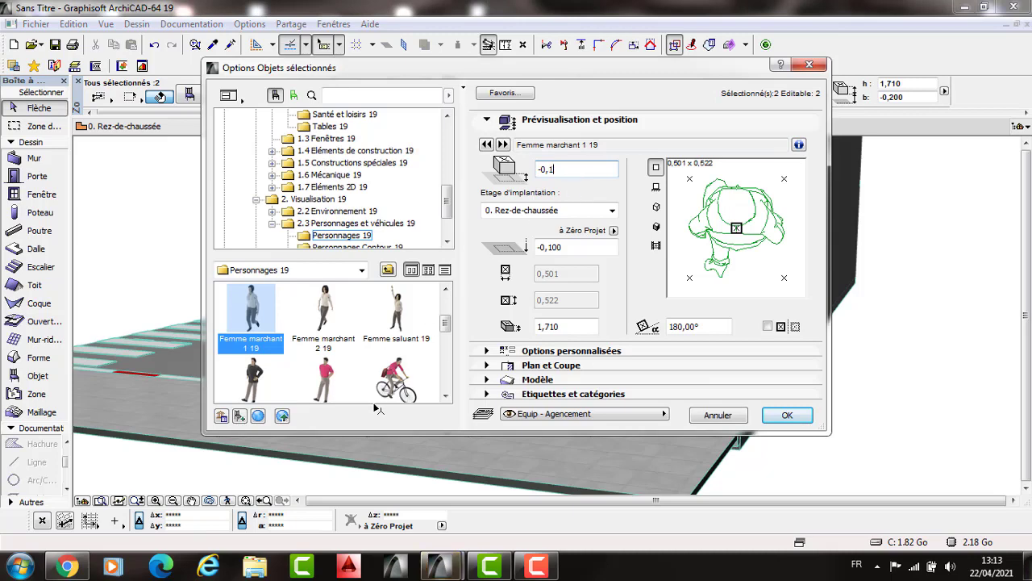
pyautogui.press('Return')
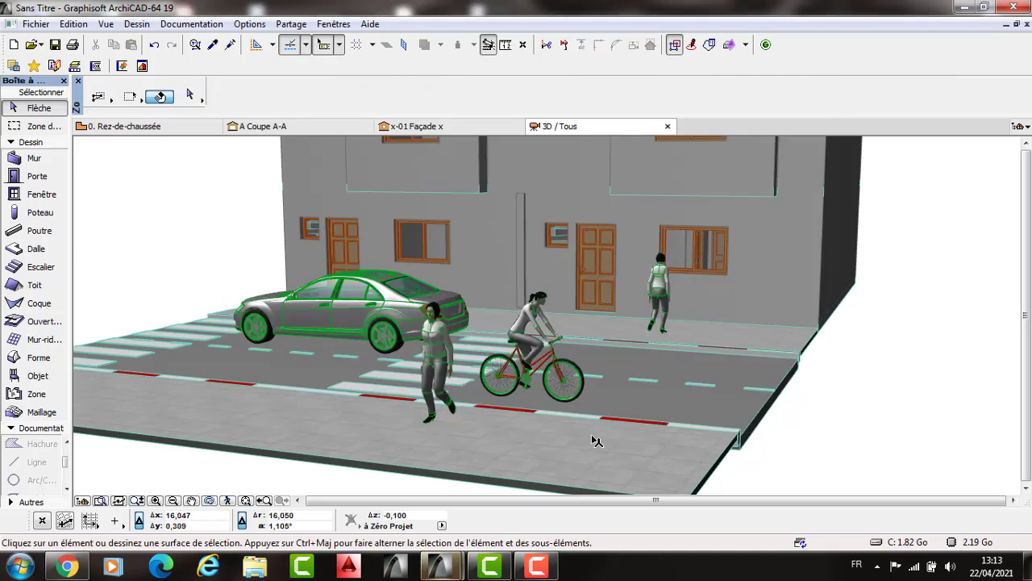
pyautogui.keyDown('shift'); pyautogui.moveTo(572, 440); pyautogui.dragTo(606, 458, button='middle'); pyautogui.keyUp('shift')
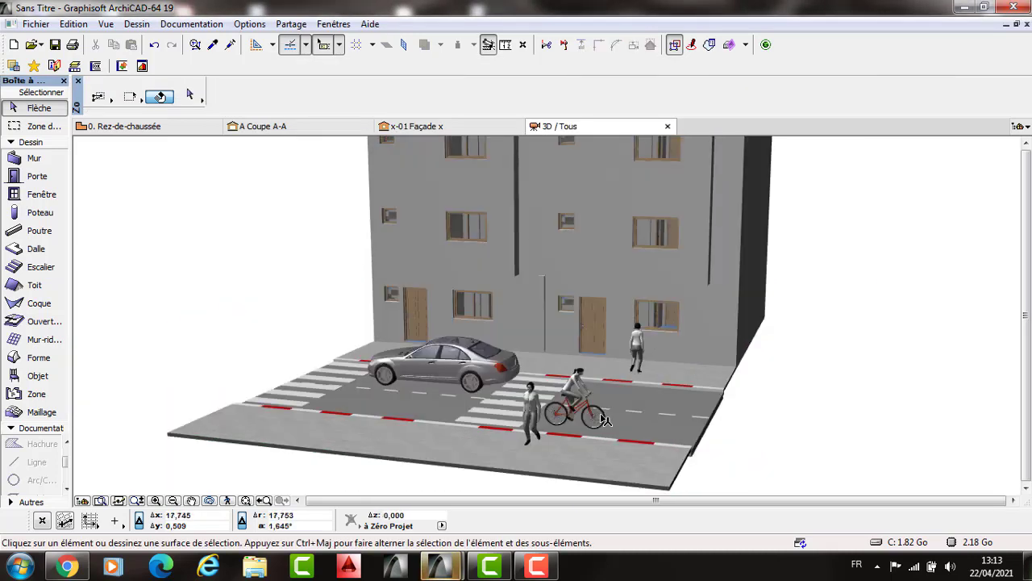
# Step: Open the photorealistic rendering options from a near-frontal 3D view and set the rendering quality to Haute, keeping shadow quality at Moyenne
pyautogui.keyDown('shift'); pyautogui.moveTo(683, 372); pyautogui.dragTo(702, 396, button='middle'); pyautogui.keyUp('shift')
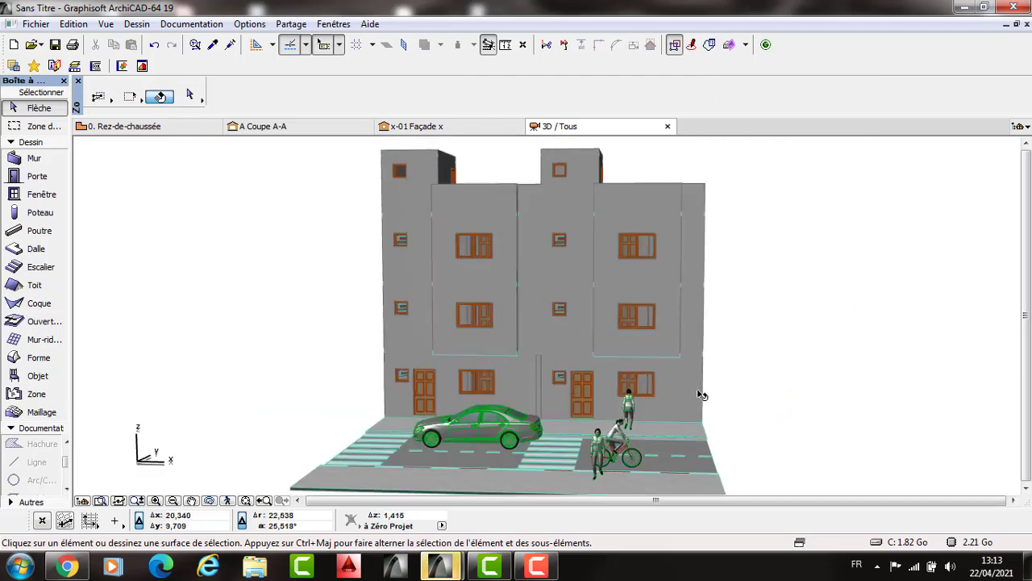
pyautogui.click(179, 24)
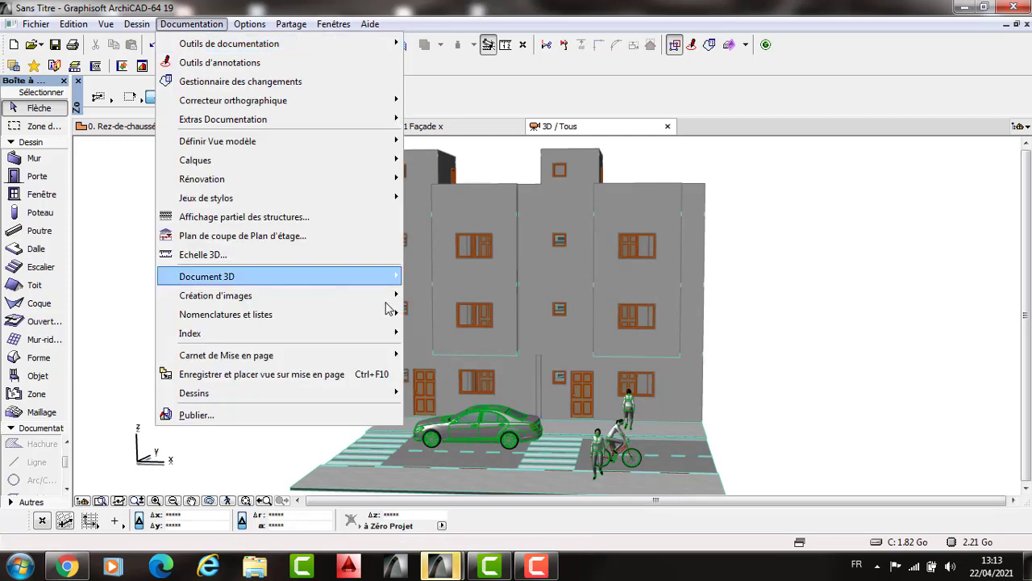
pyautogui.moveTo(387, 295)
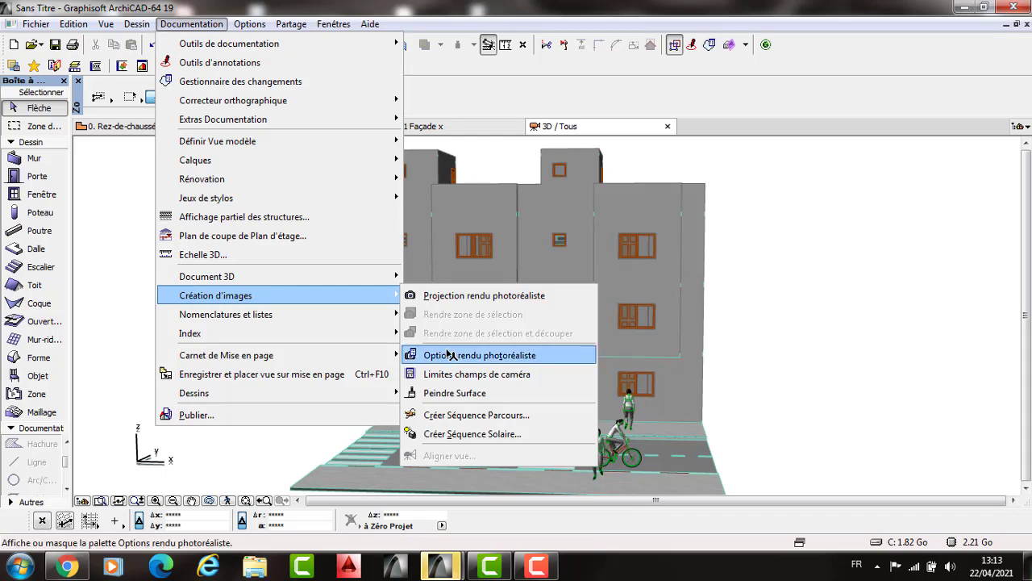
pyautogui.click(452, 355)
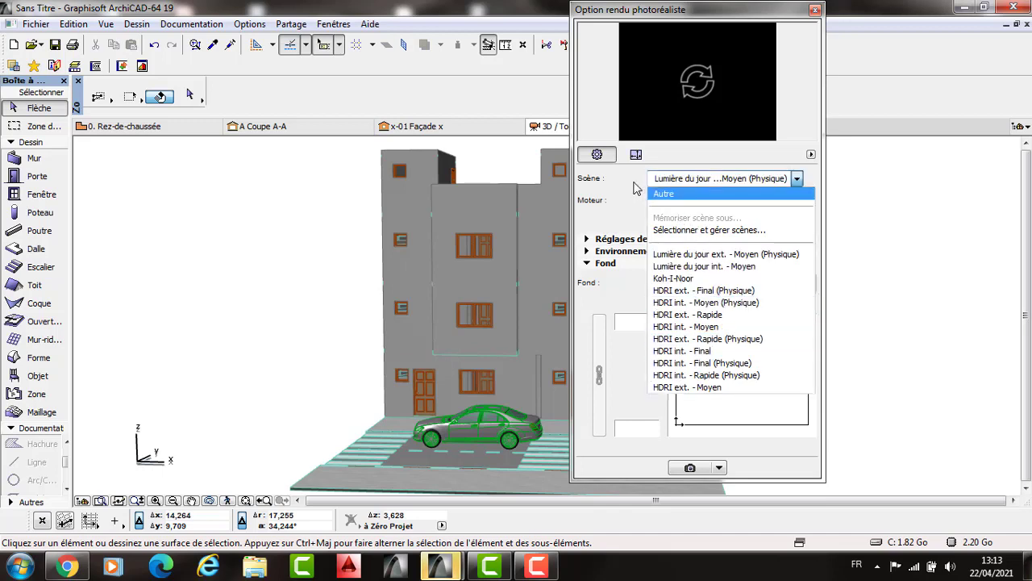
pyautogui.press('Escape')
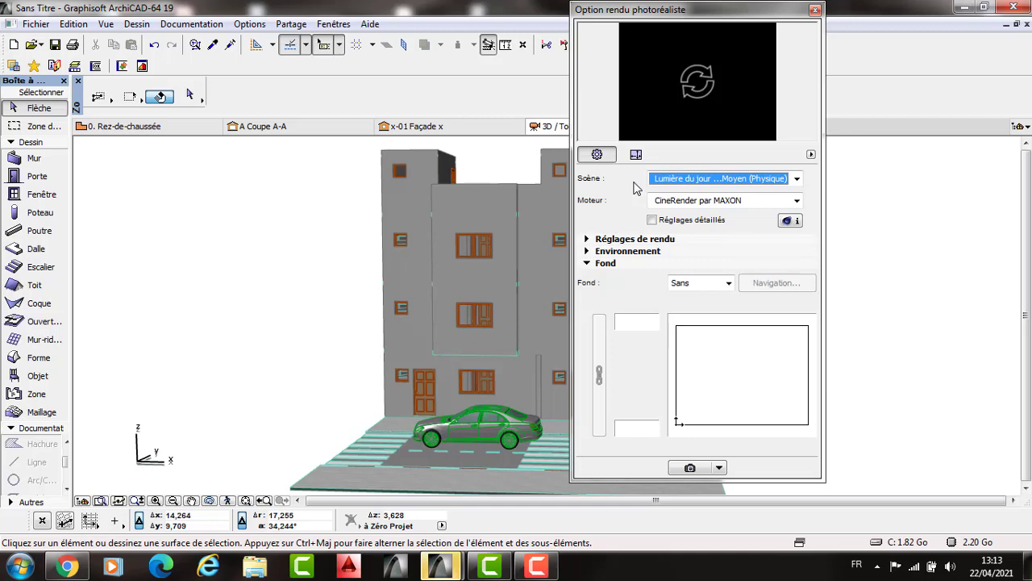
pyautogui.click(589, 239)
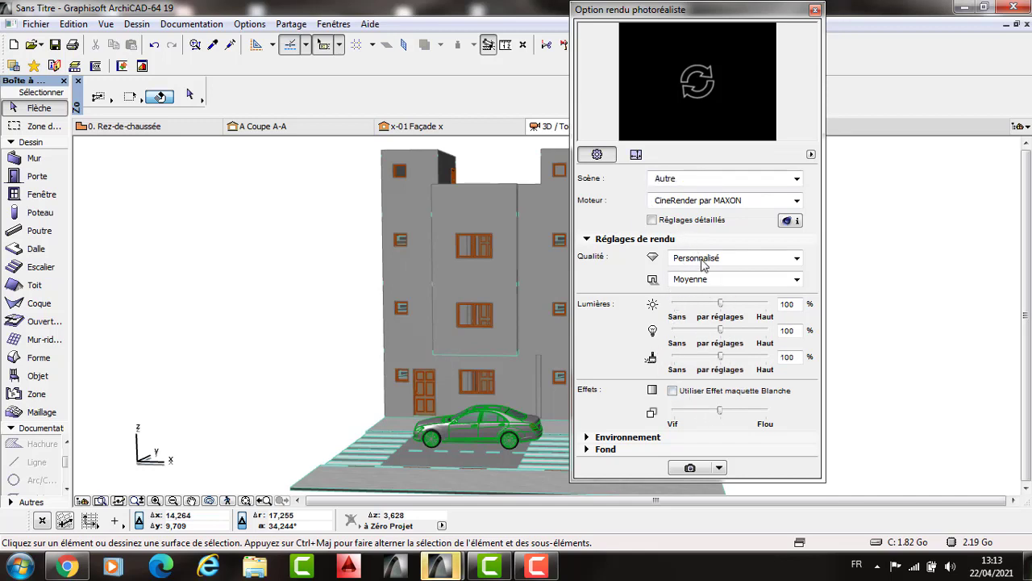
pyautogui.click(712, 265)
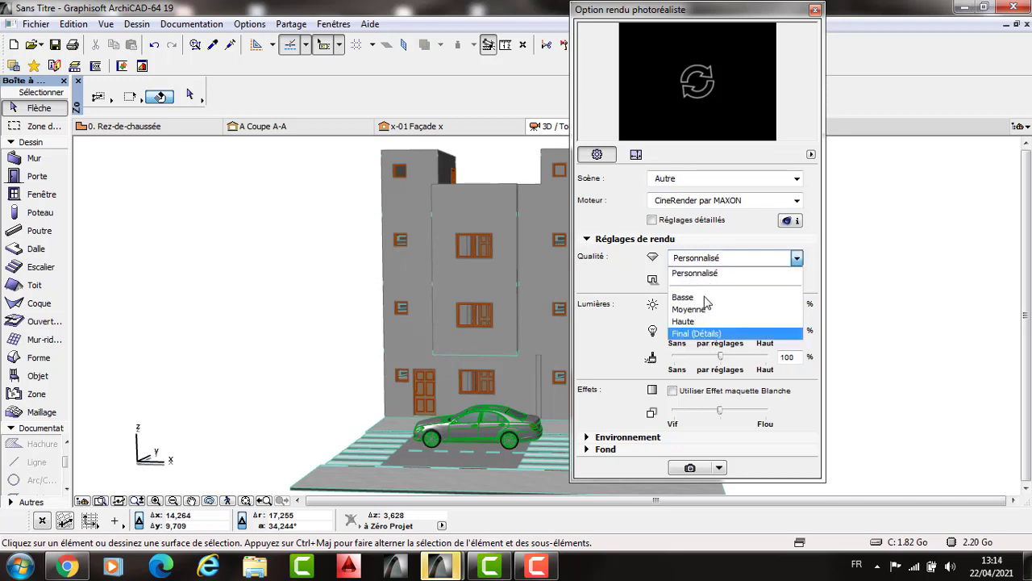
pyautogui.click(684, 321)
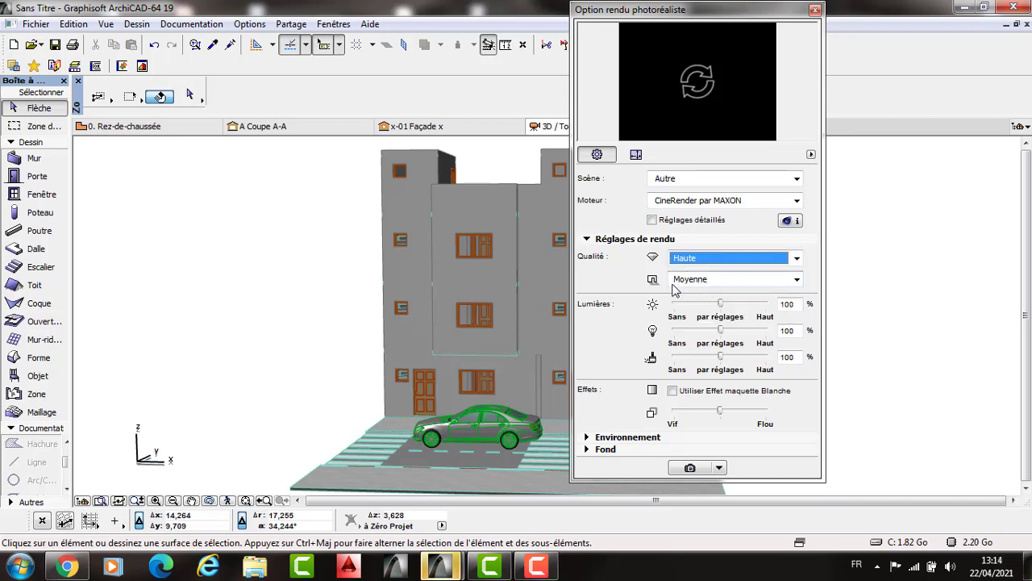
pyautogui.click(682, 279)
# Step: Switch the render size units to cm, launch the photorealistic rendering, and close the rendering options
pyautogui.click(635, 158)
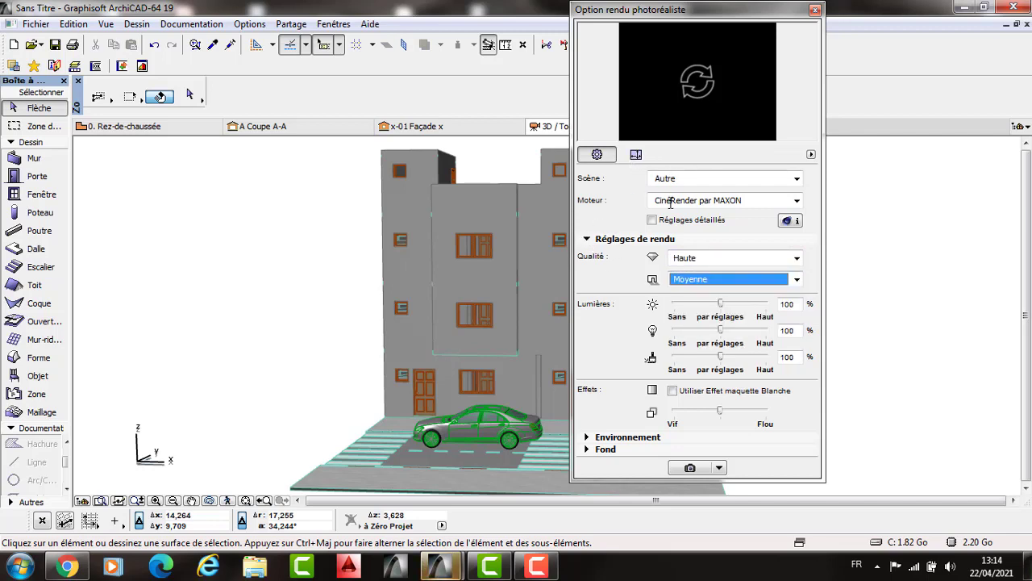
pyautogui.click(767, 205)
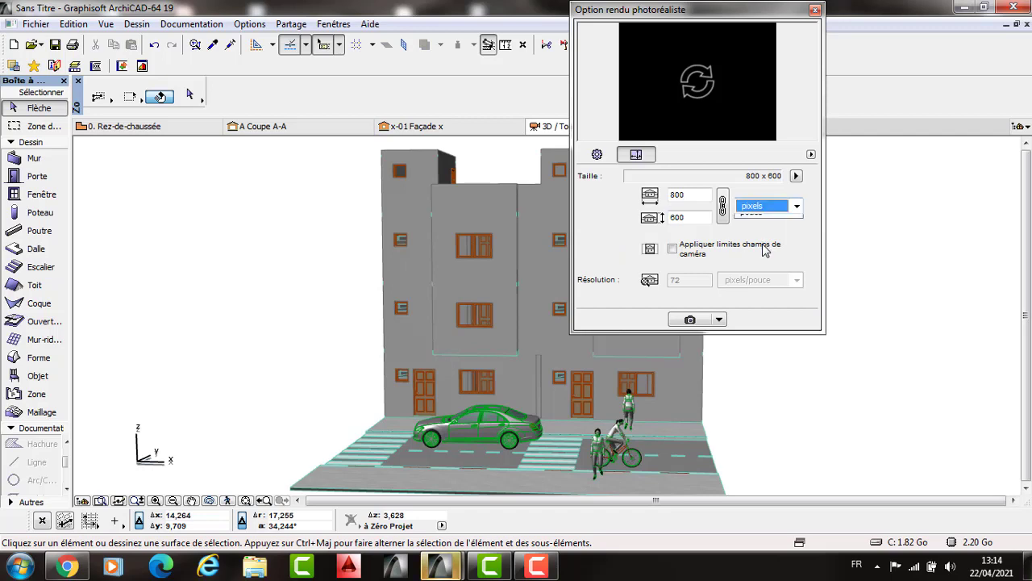
pyautogui.press('Return')
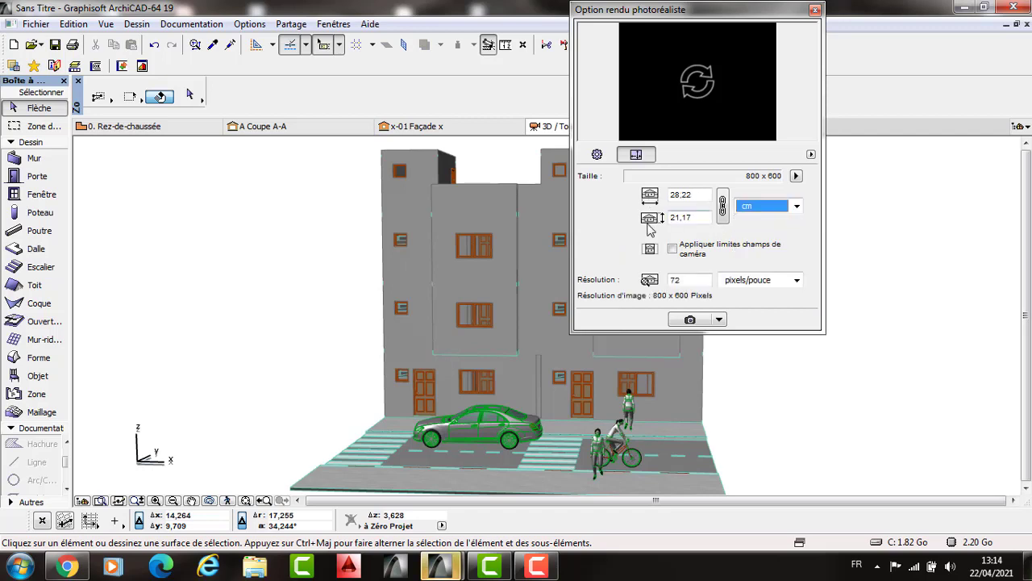
pyautogui.hotkey('shift', 'Tab')
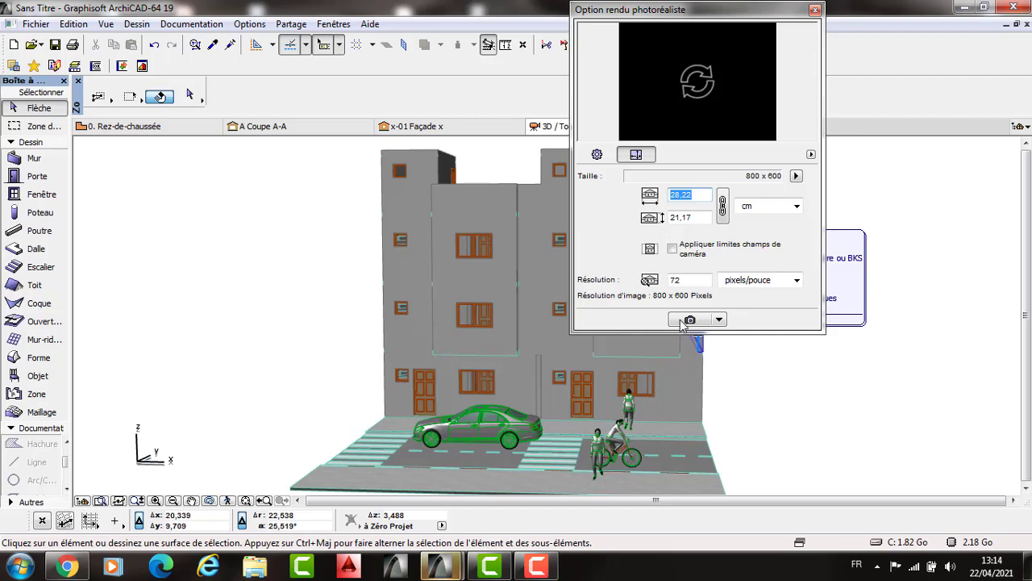
pyautogui.click(690, 321)
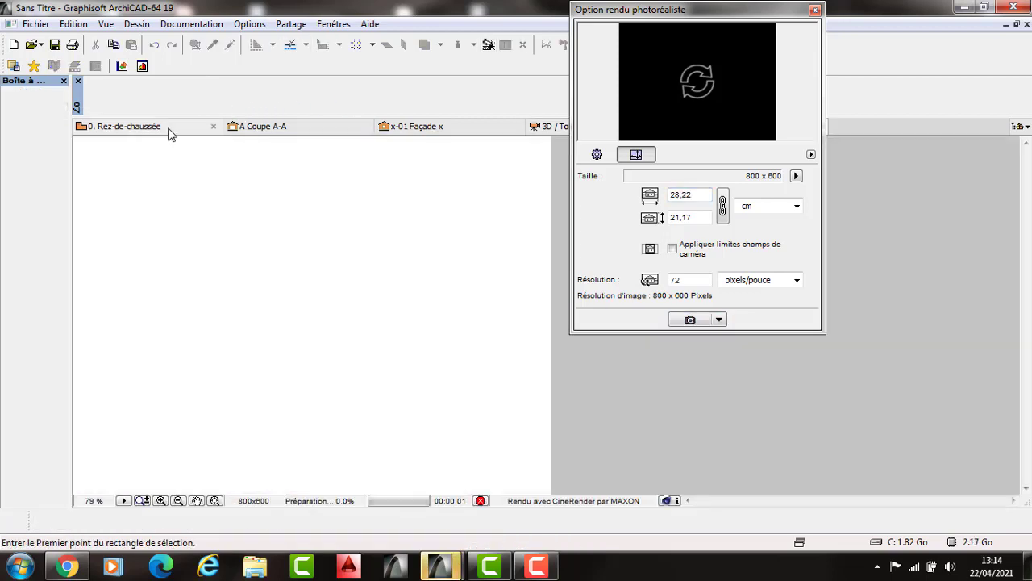
pyautogui.click(815, 12)
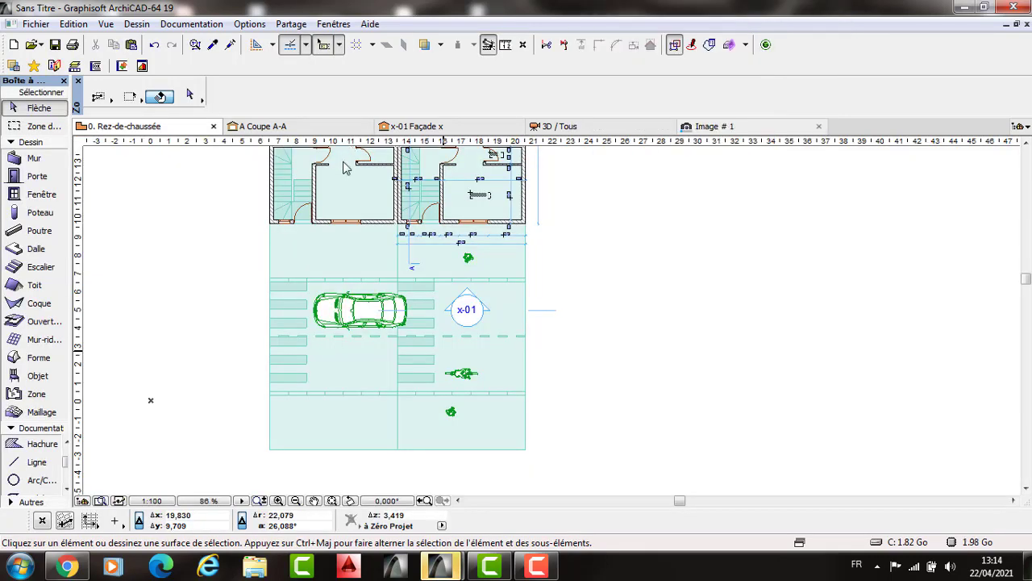
# Step: Select all the elements on the ground-floor plan
pyautogui.scroll(-3, 563, 290)
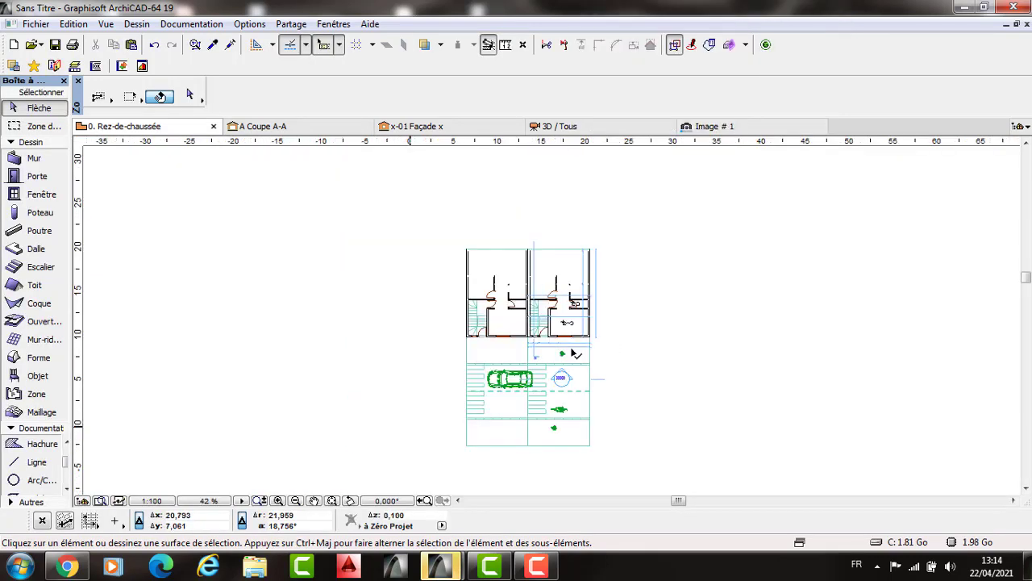
pyautogui.scroll(2, 631, 240)
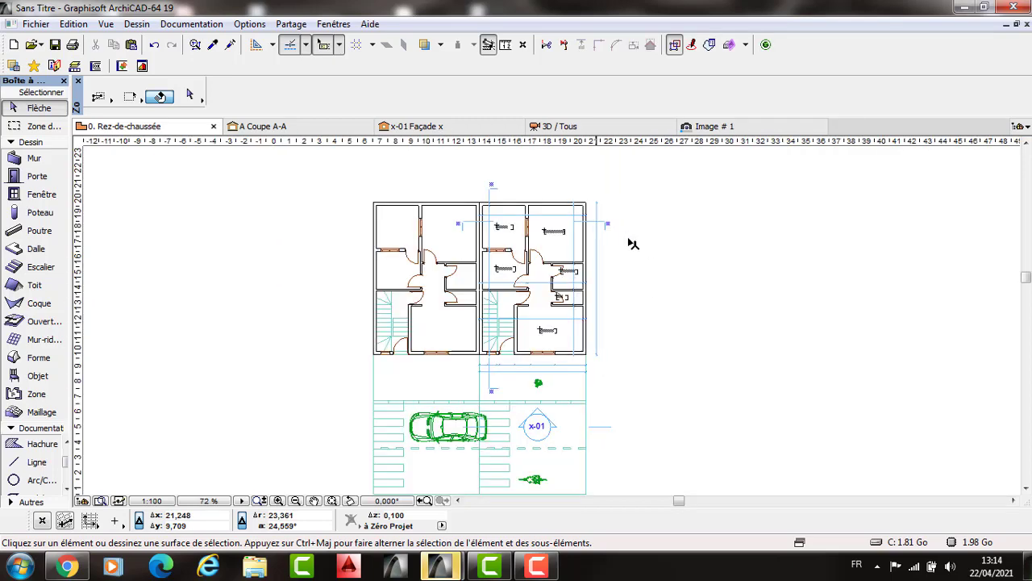
pyautogui.scroll(-2, 633, 245)
pyautogui.click(700, 255)
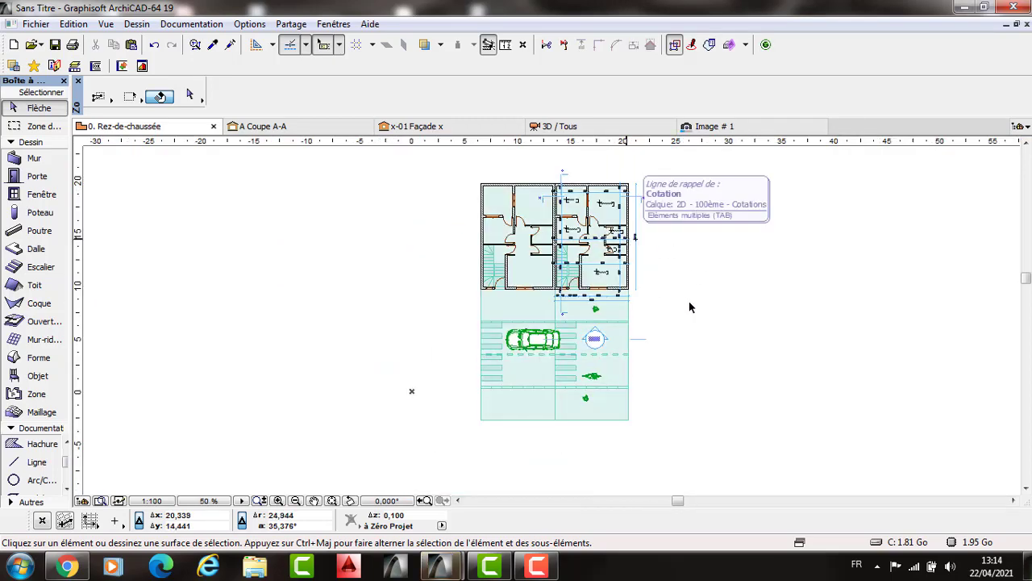
pyautogui.press('Escape')
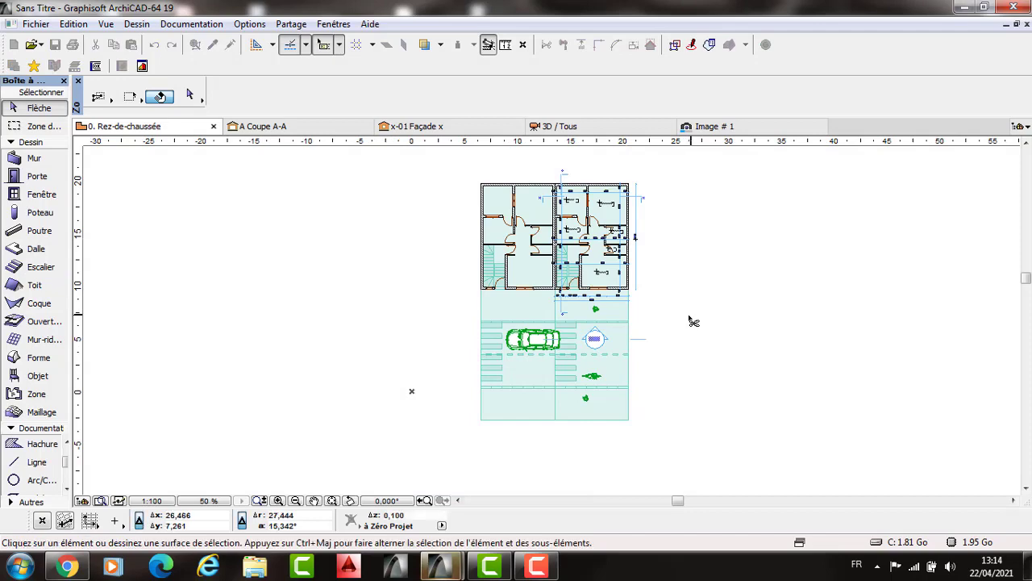
pyautogui.hotkey('ctrl', 'a')
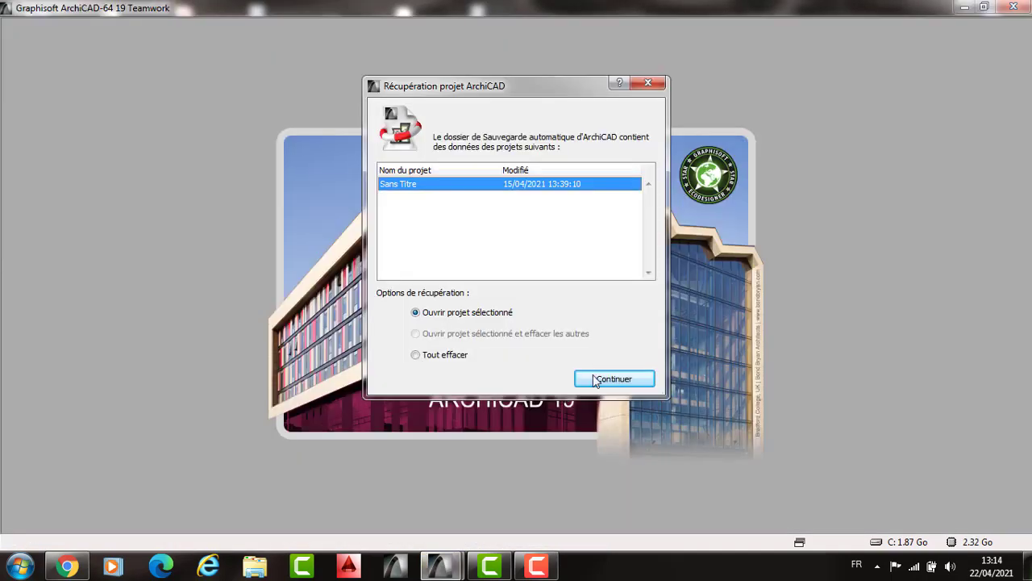
# Step: Continue with the recovery of the Sans Titre project in the other ArchiCAD session and proceed despite the low disk space
pyautogui.click(577, 376)
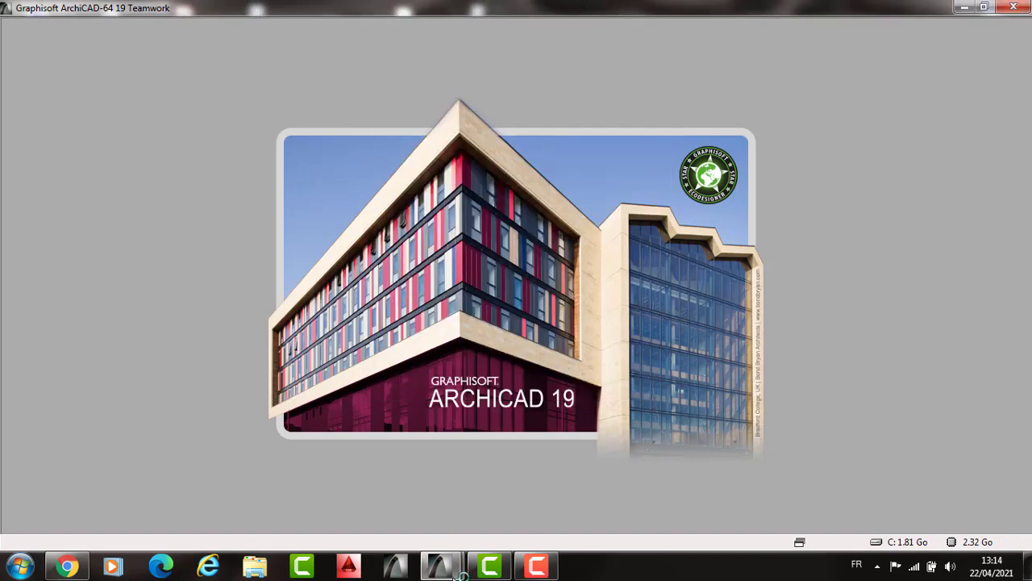
pyautogui.moveTo(415, 471)
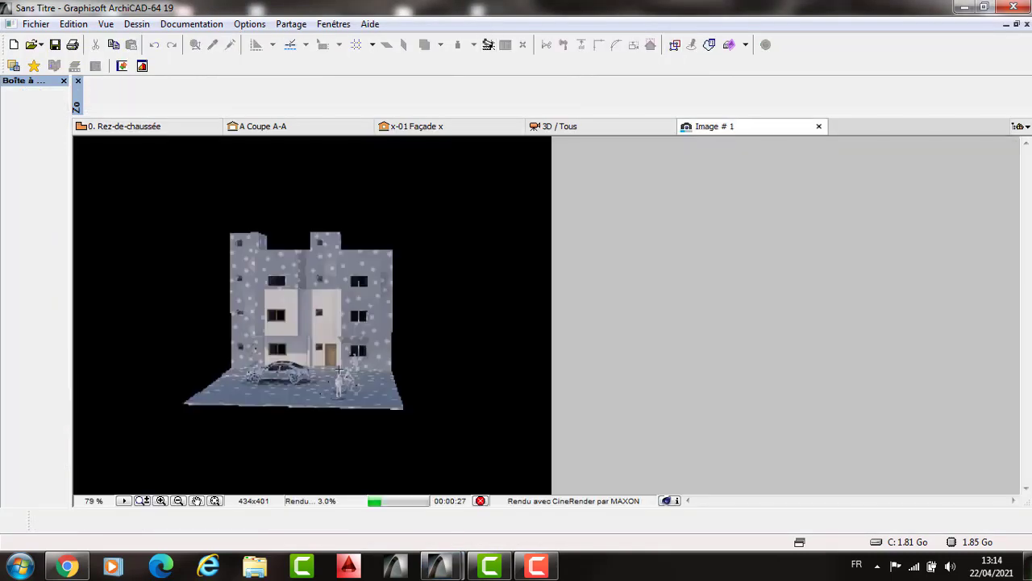
pyautogui.scroll(1, 288, 234)
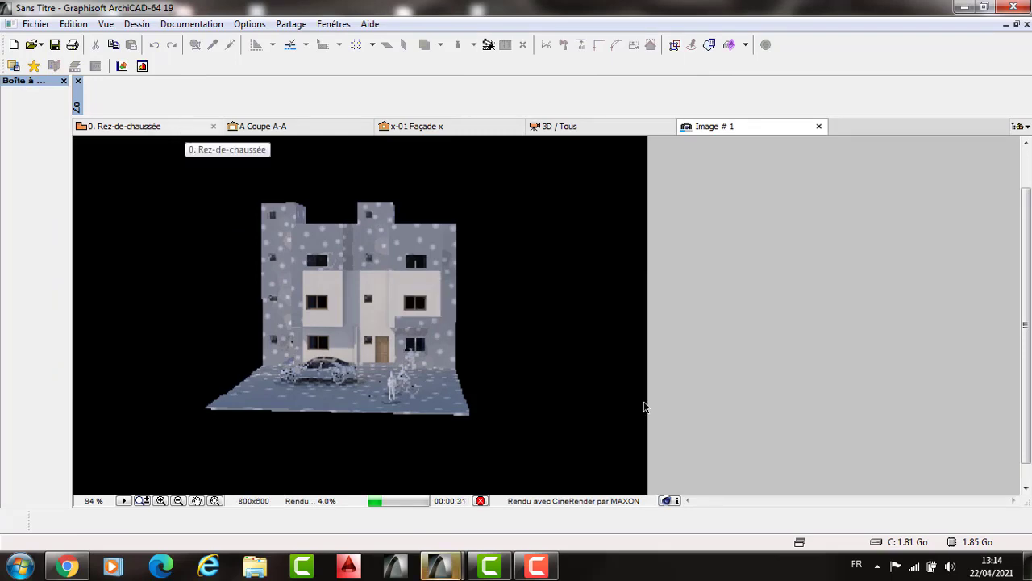
pyautogui.click(182, 129)
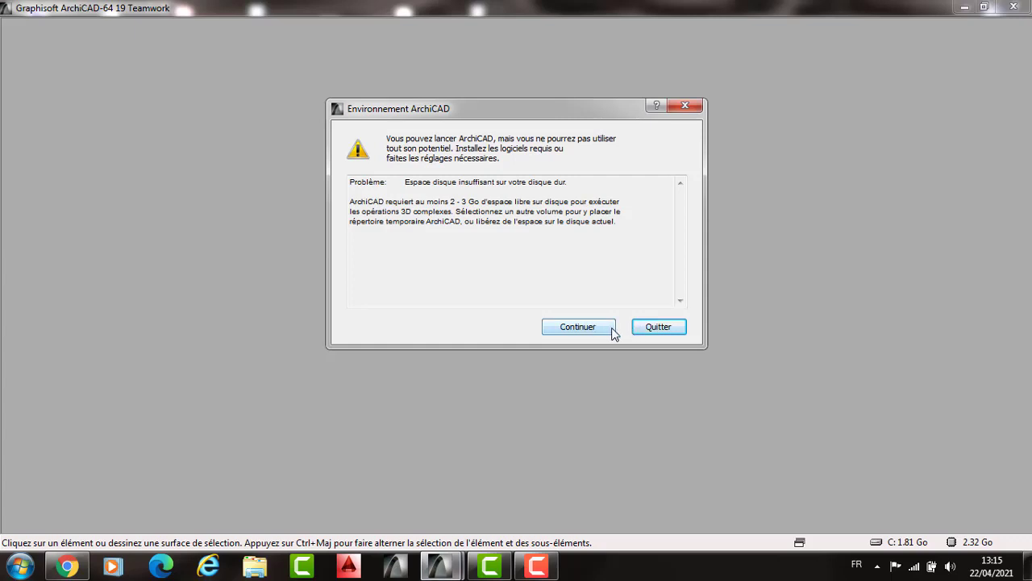
pyautogui.click(603, 327)
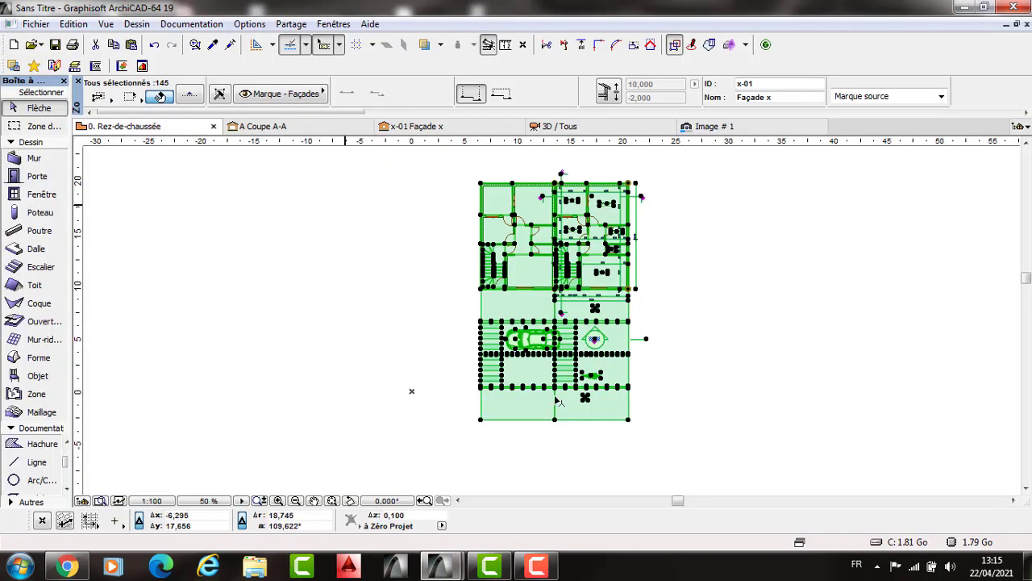
# Step: Show only the selected ground-floor elements in 3D, clear the plan selection, and display the complete model in 3D again
pyautogui.press('F5')
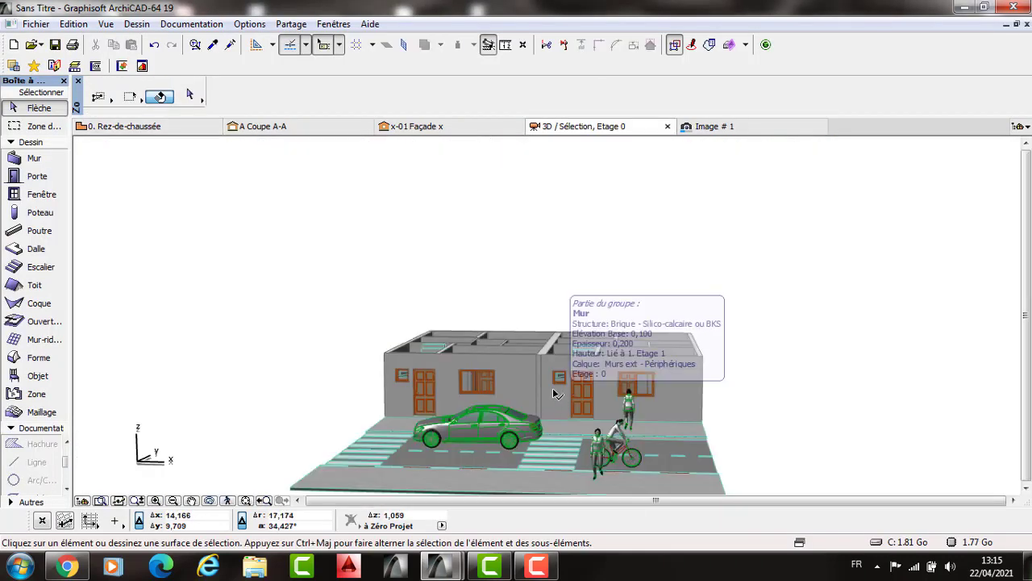
pyautogui.press('F2')
pyautogui.press('Escape')
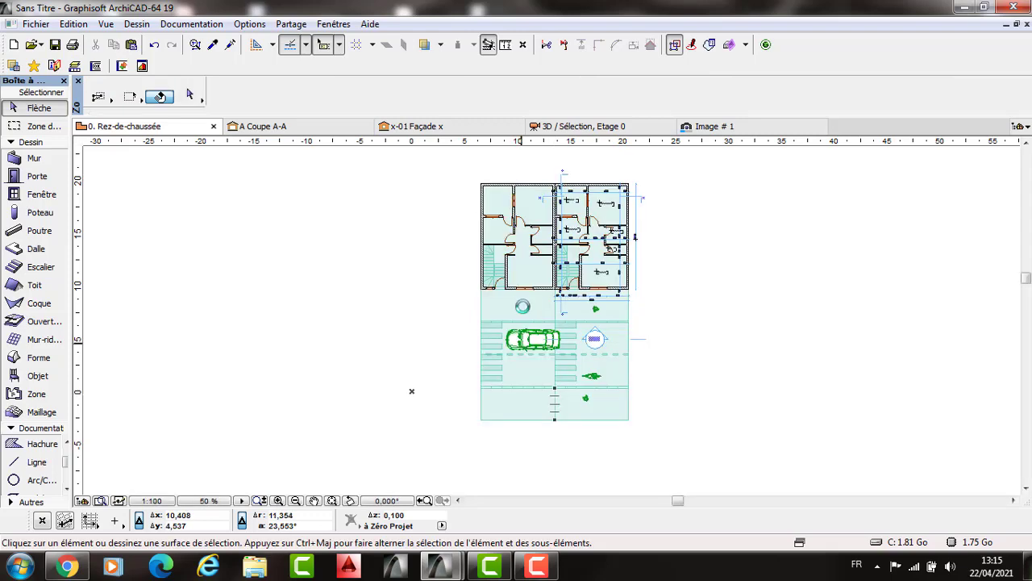
pyautogui.press('F5')
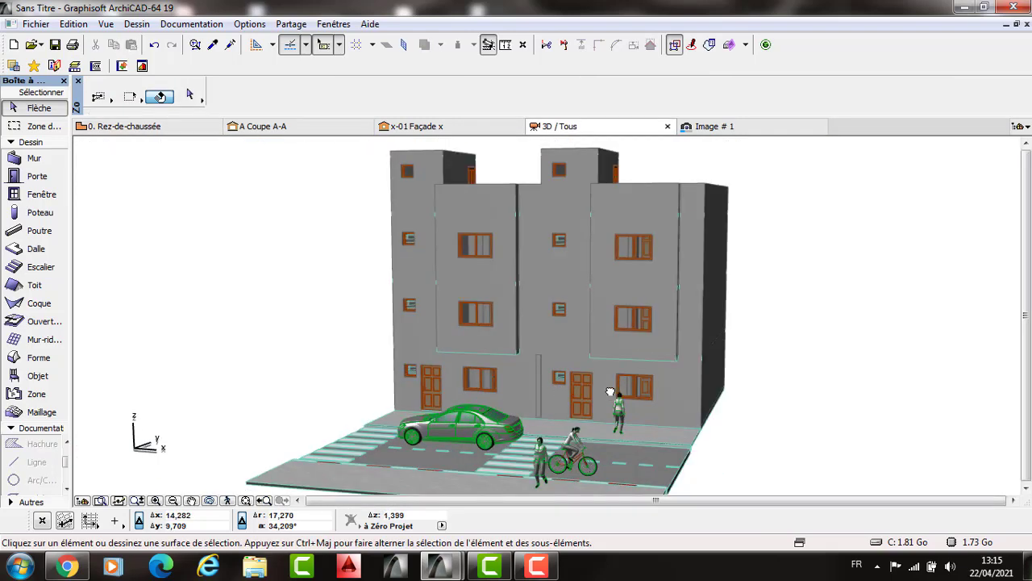
# Step: Launch a photorealistic rendering of the building and street from a low, street-level 3D viewpoint
pyautogui.scroll(2, 617, 379)
pyautogui.scroll(-2, 655, 372)
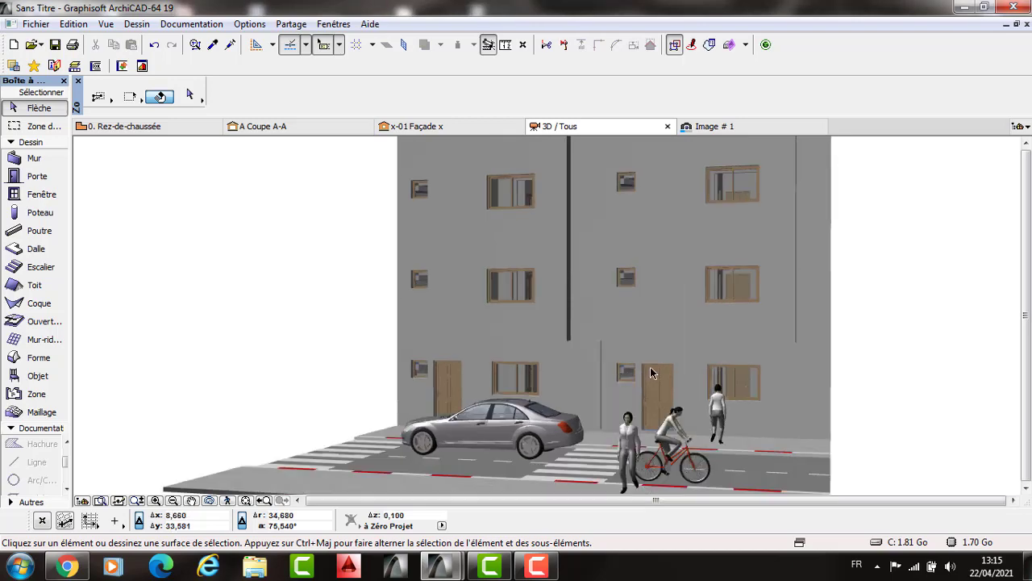
pyautogui.keyDown('shift'); pyautogui.moveTo(654, 369); pyautogui.dragTo(661, 379, button='middle'); pyautogui.keyUp('shift')
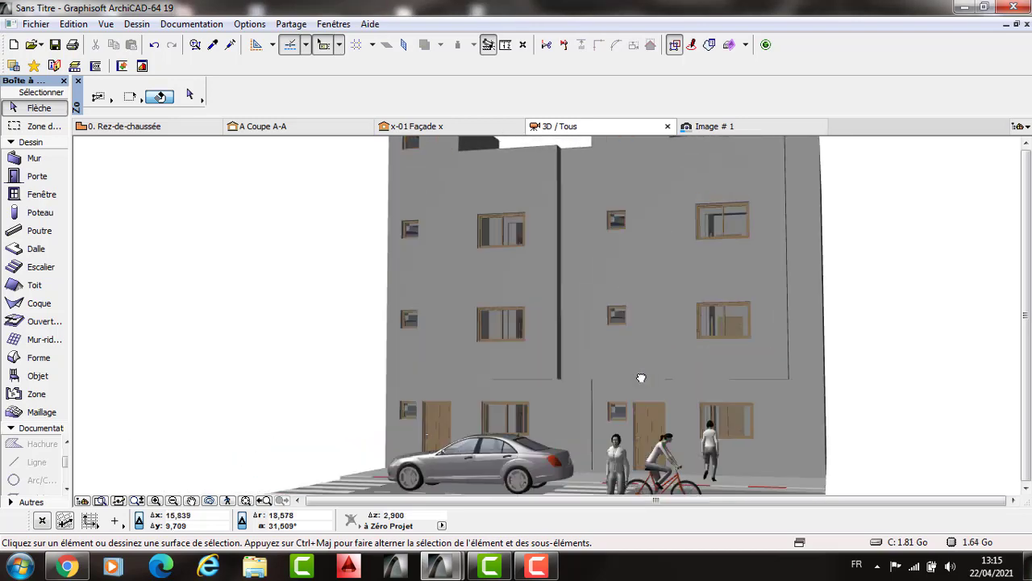
pyautogui.scroll(2, 798, 312)
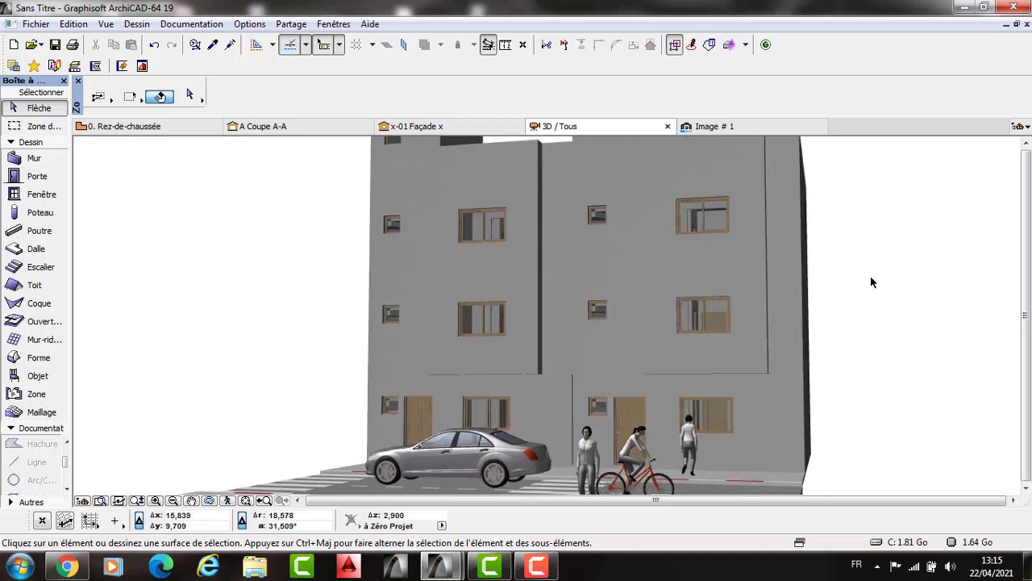
pyautogui.rightClick(799, 273)
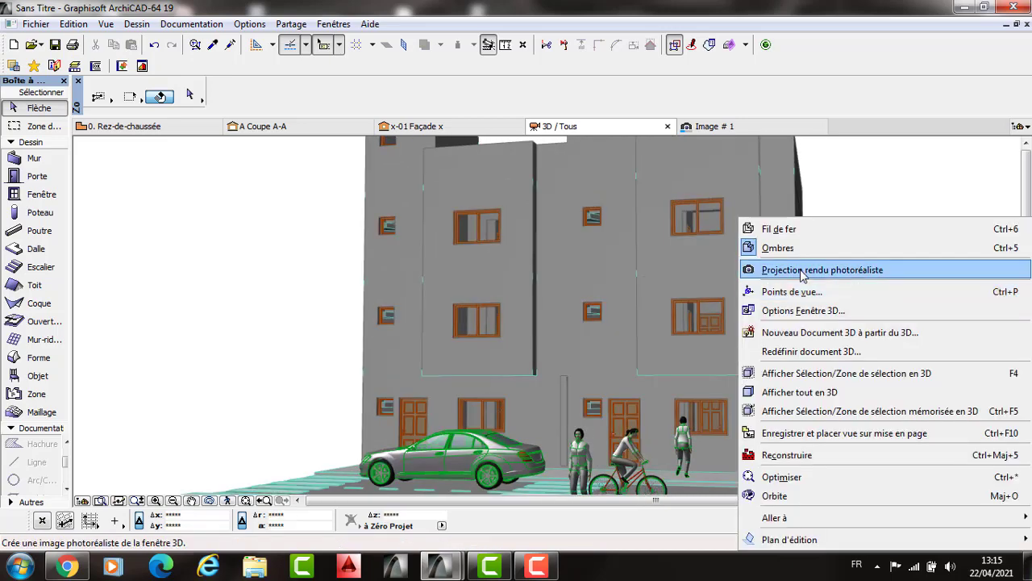
pyautogui.click(803, 271)
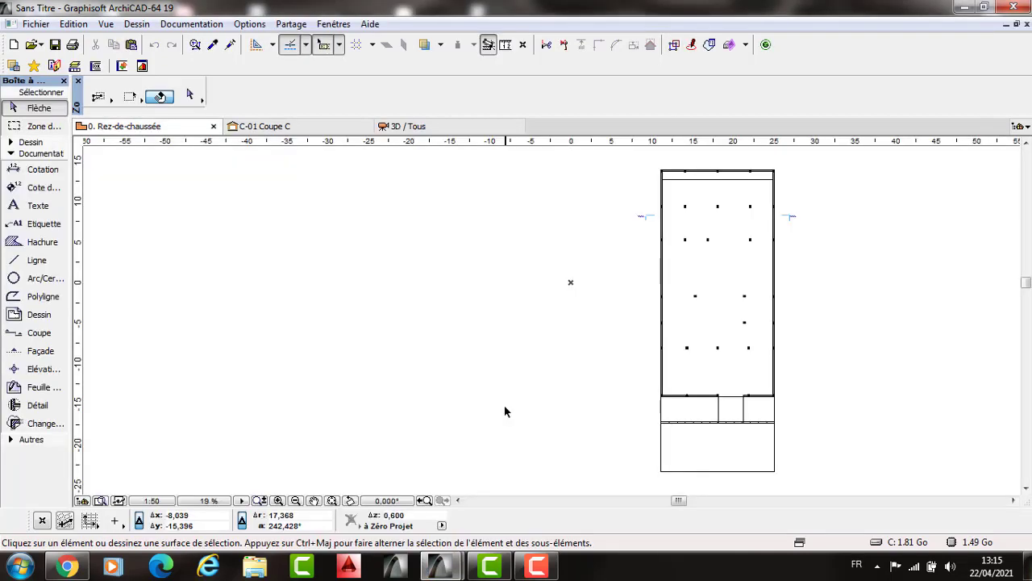
# Step: Create a new project without saving the changes to the current one
pyautogui.hotkey('ctrl', 'n')
pyautogui.press('Return')
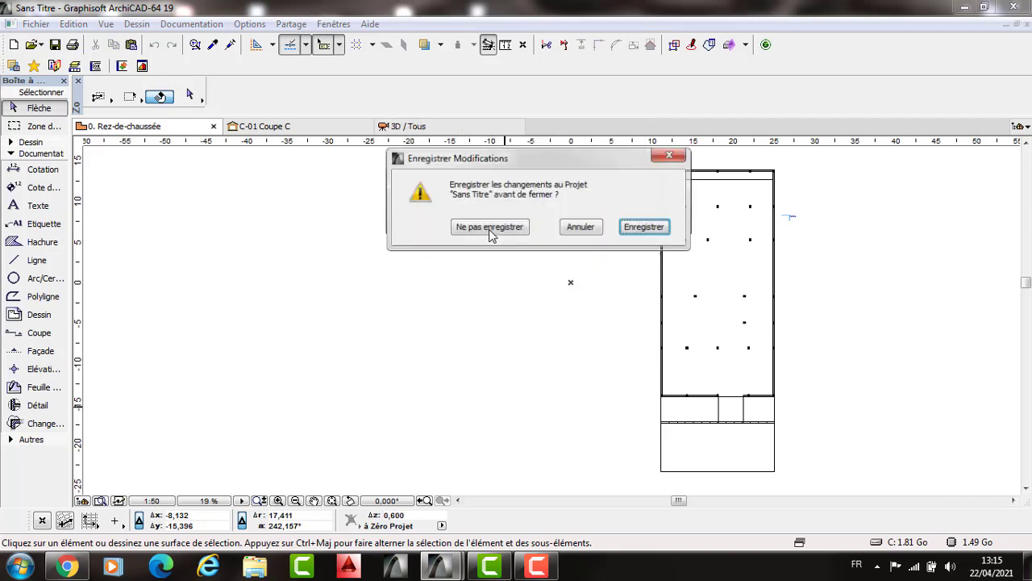
pyautogui.click(487, 232)
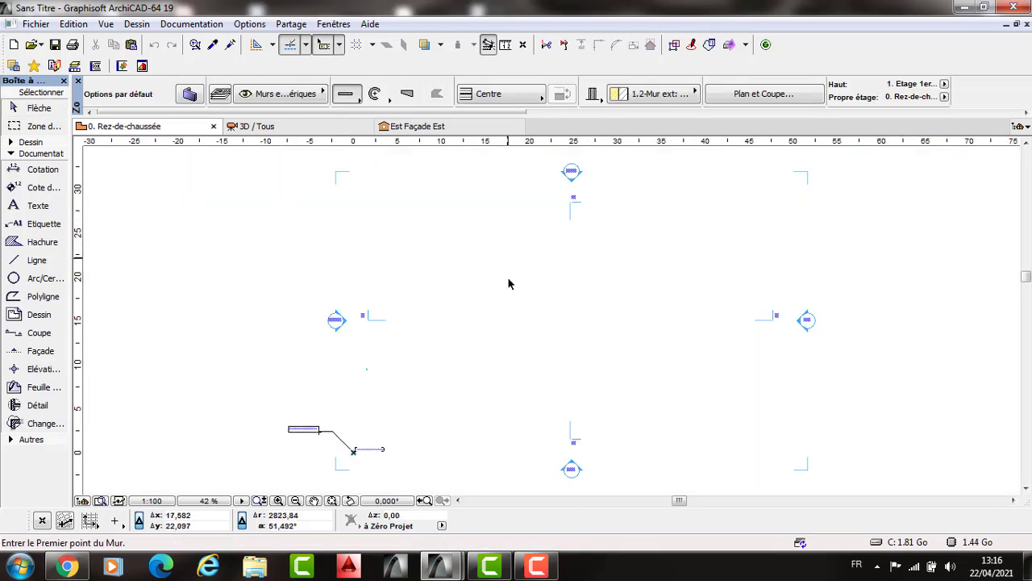
# Step: Delete every default element of the ground-floor plan, including the elevation markers, and accept their permanent removal
pyautogui.scroll(-3, 508, 283)
pyautogui.press('Escape')
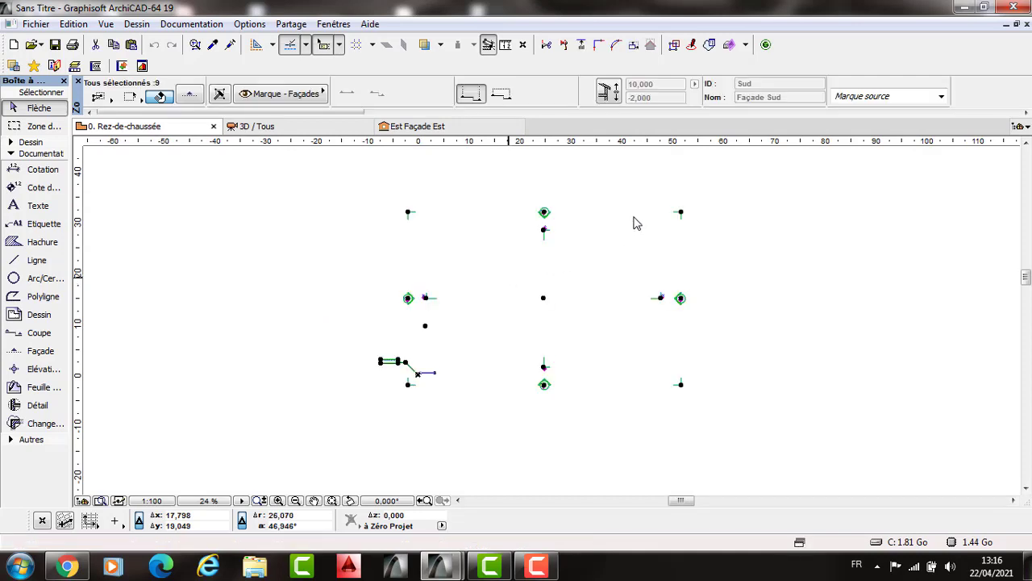
pyautogui.hotkey('ctrl', 'a')
pyautogui.press('Delete')
pyautogui.press('Return')
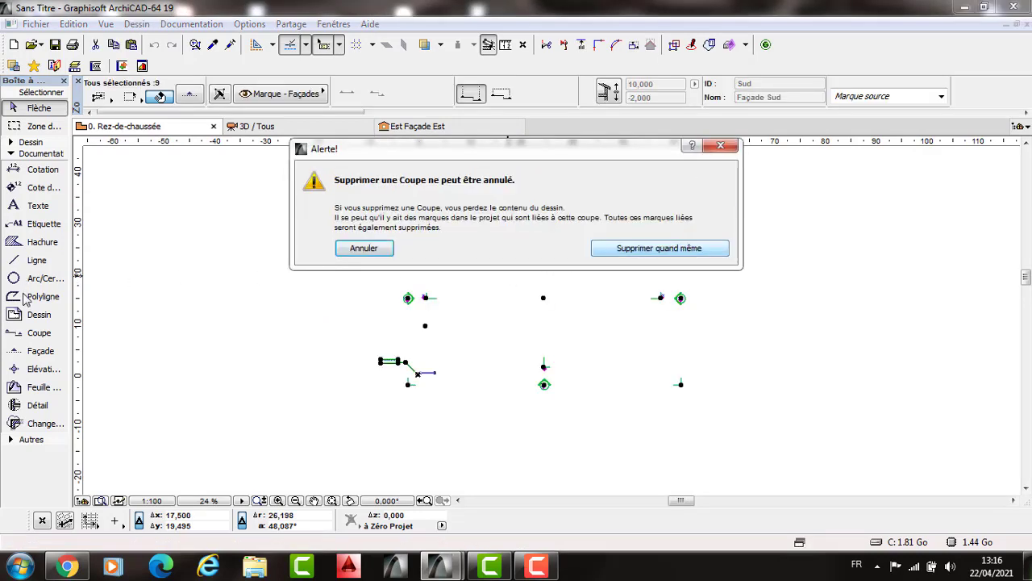
pyautogui.press('Return')
# Step: Draw a 21 by 29,7 m rectangle with the Line tool's rectangular method near the project origin
pyautogui.click(42, 242)
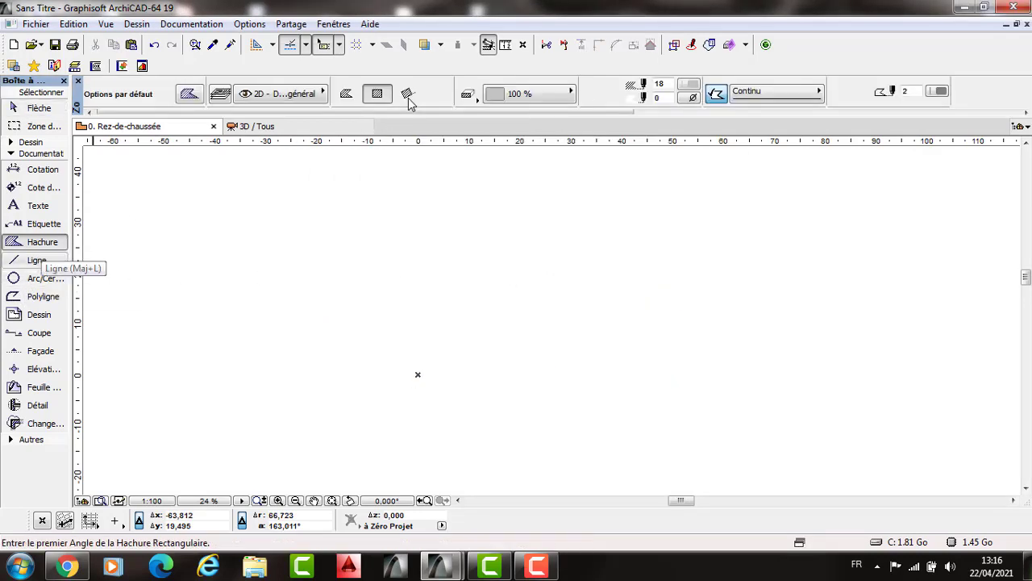
pyautogui.hotkey('shift', 'l')
pyautogui.click(408, 94)
pyautogui.click(376, 364)
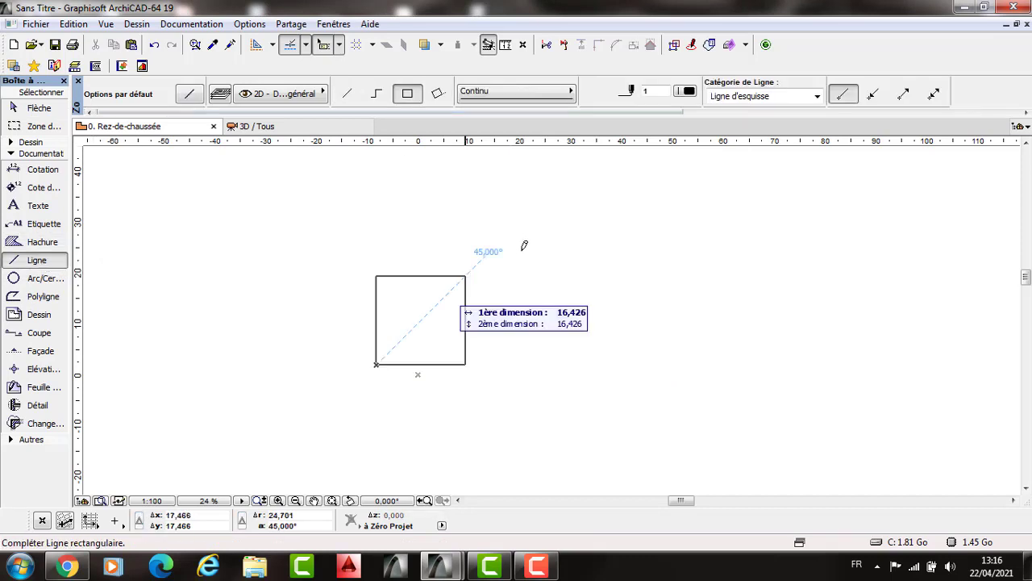
pyautogui.write('2')
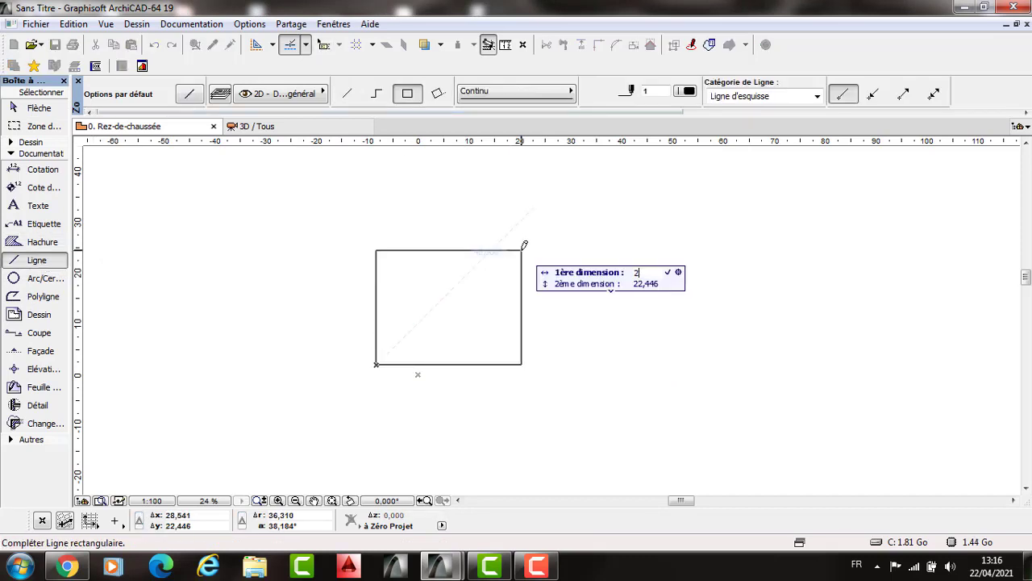
pyautogui.write('1')
pyautogui.press('Tab')
pyautogui.write('29,')
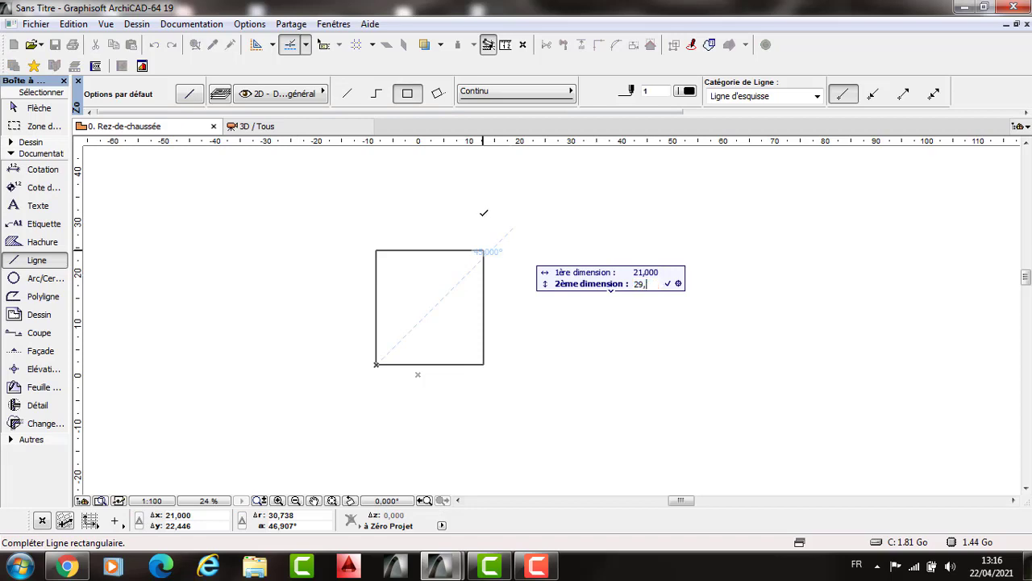
pyautogui.write('7')
pyautogui.press('Return')
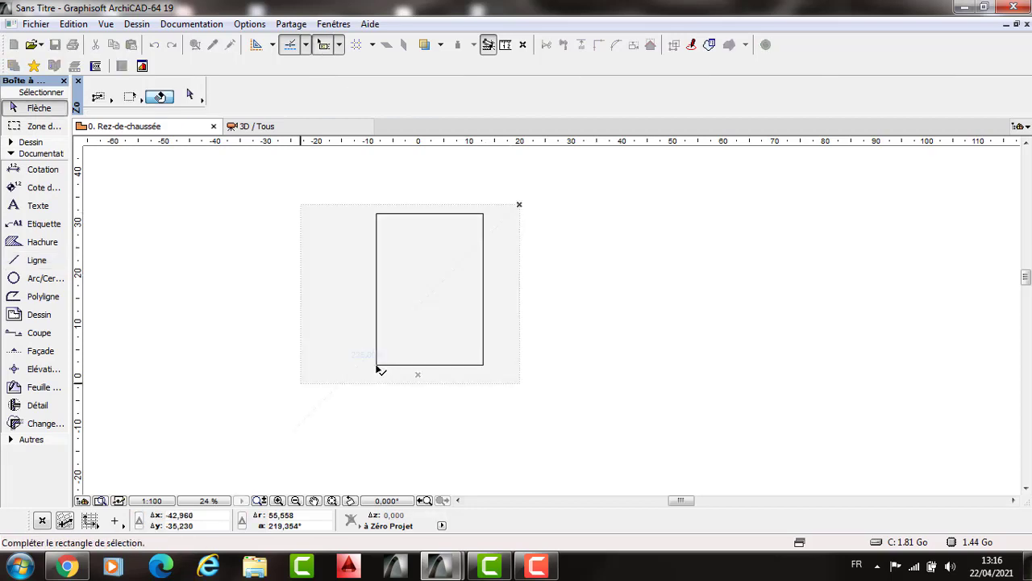
# Step: Select the rectangle and place three adjoining copies beside it, spaced 21 m apart, to form a row of four frames
pyautogui.click(376, 370)
pyautogui.click(376, 364)
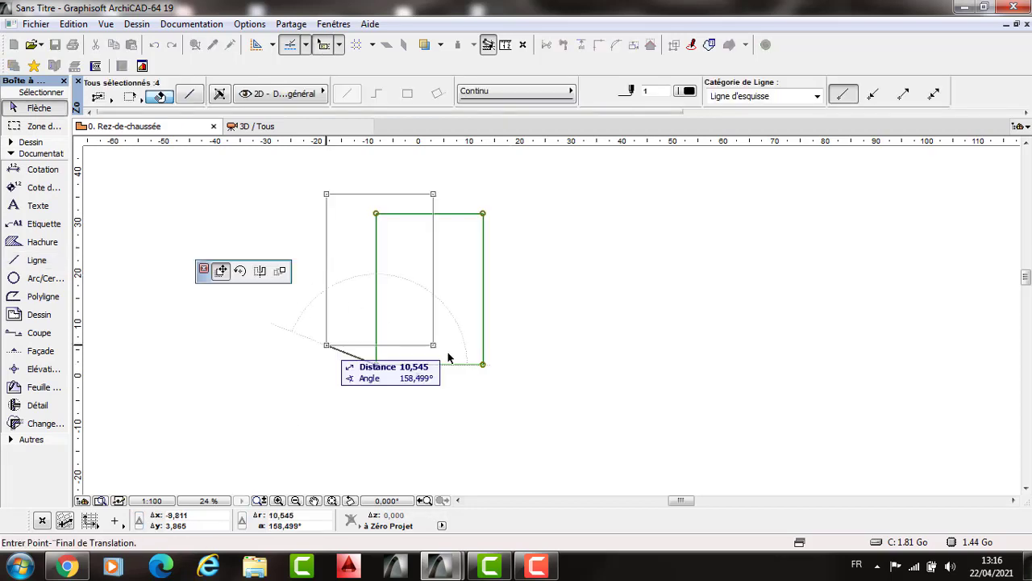
pyautogui.click(484, 367)
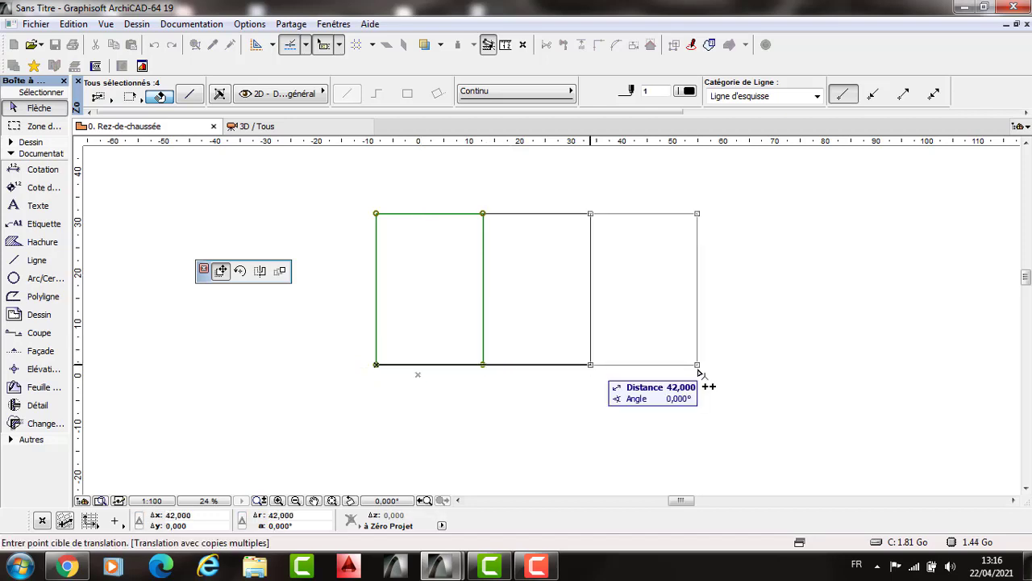
pyautogui.click(697, 368)
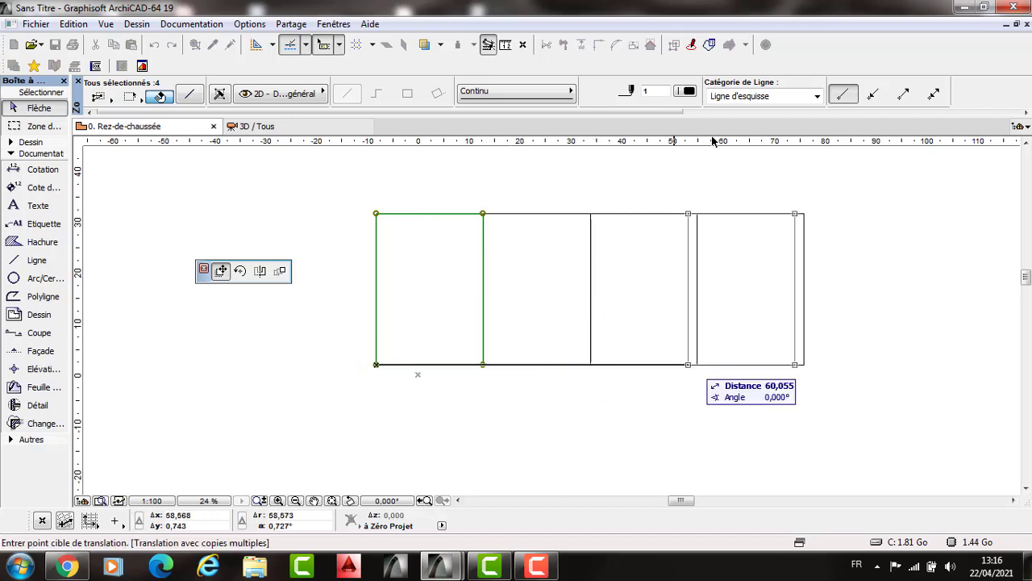
# Step: Move the row of four frames down by one frame height and copy it directly above to make a second row
pyautogui.click(483, 364)
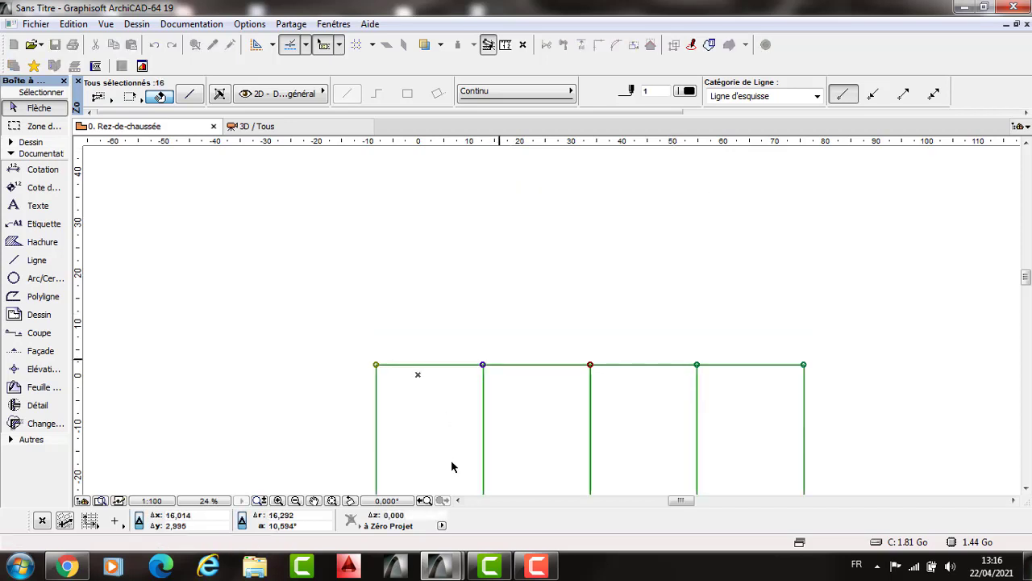
pyautogui.scroll(-2, 485, 449)
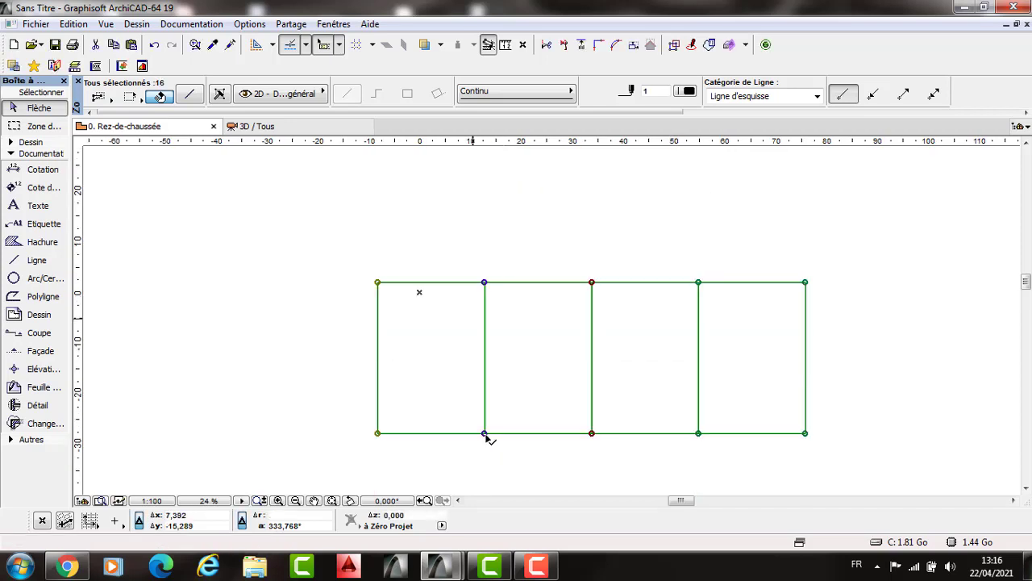
pyautogui.click(484, 282)
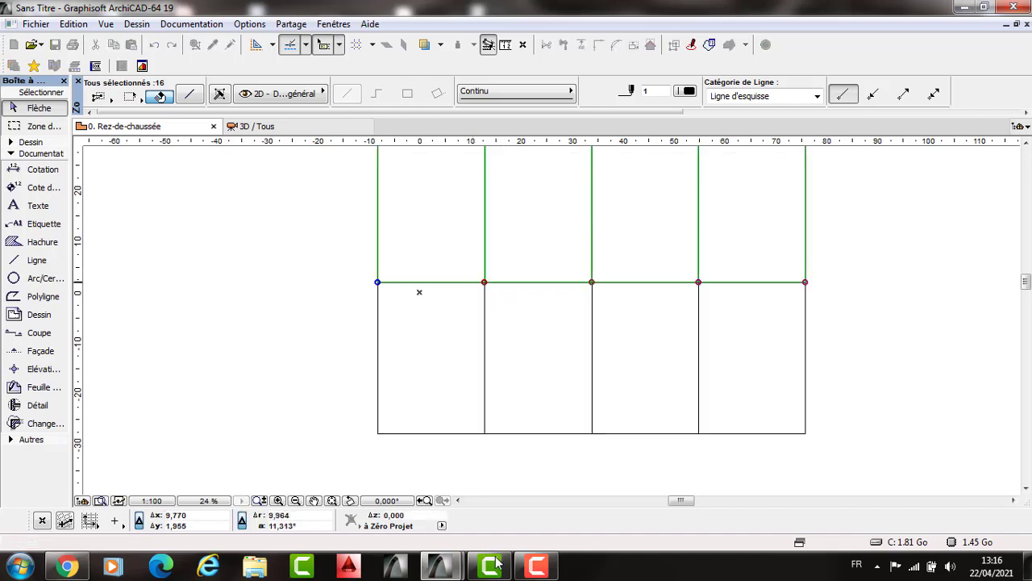
pyautogui.press('Escape')
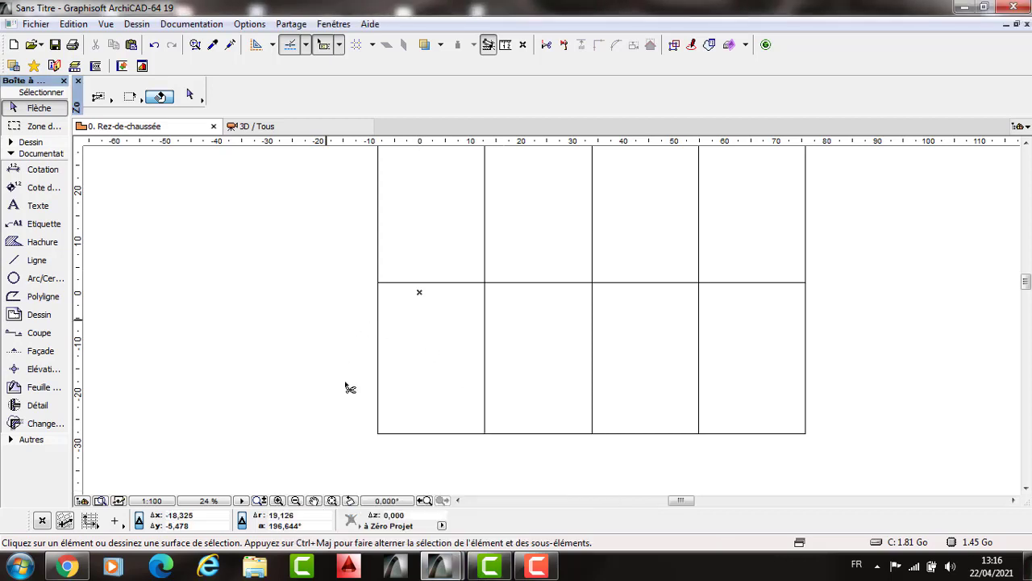
pyautogui.hotkey('ctrl', 'v')
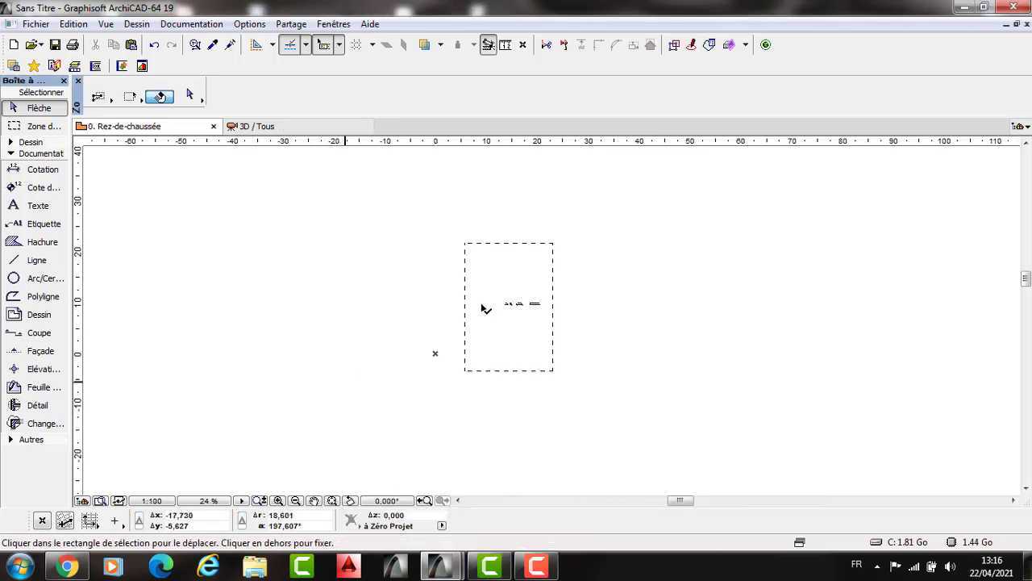
pyautogui.click(433, 272)
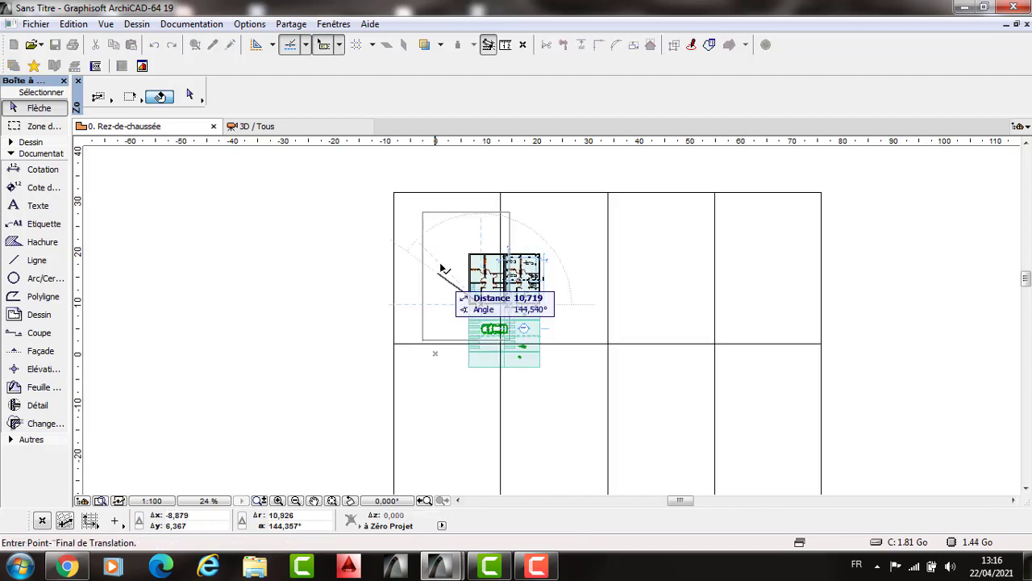
pyautogui.click(488, 292)
pyautogui.scroll(2, 509, 295)
pyautogui.scroll(3, 537, 282)
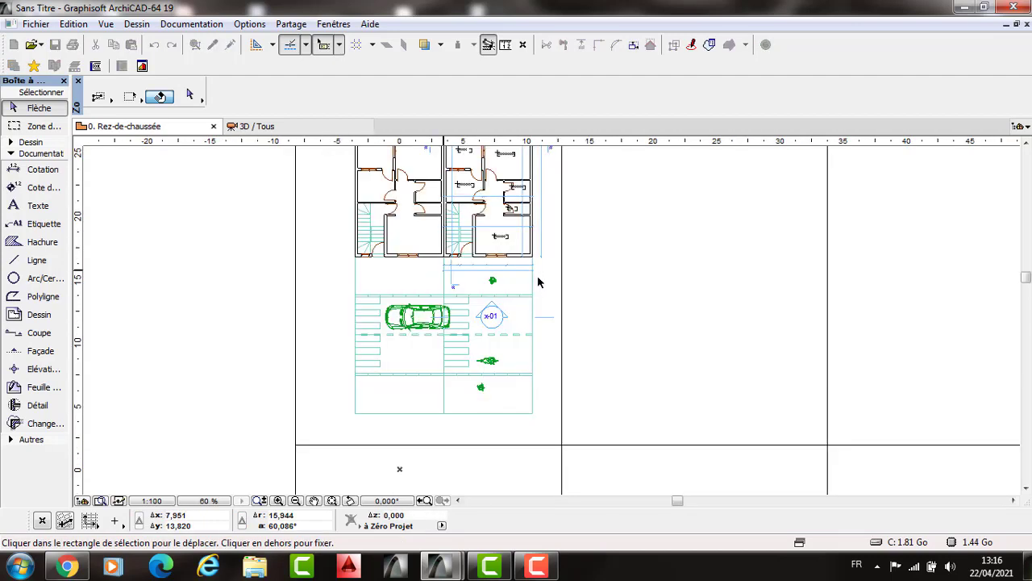
pyautogui.press('Delete')
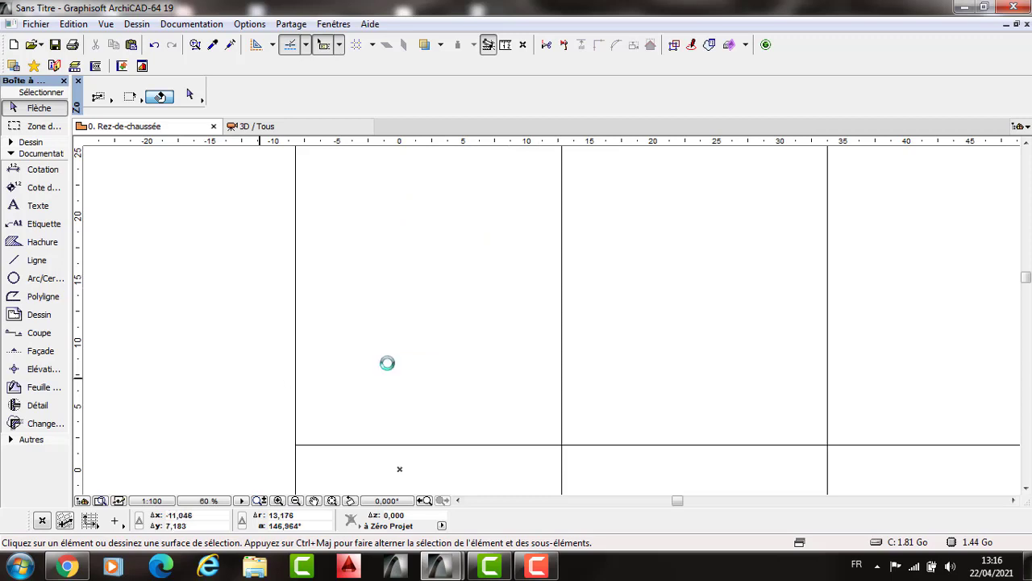
# Step: Paste the copied building plan at the centre of the current view and place it inside the upper row's first frame
pyautogui.hotkey('ctrl', 'v')
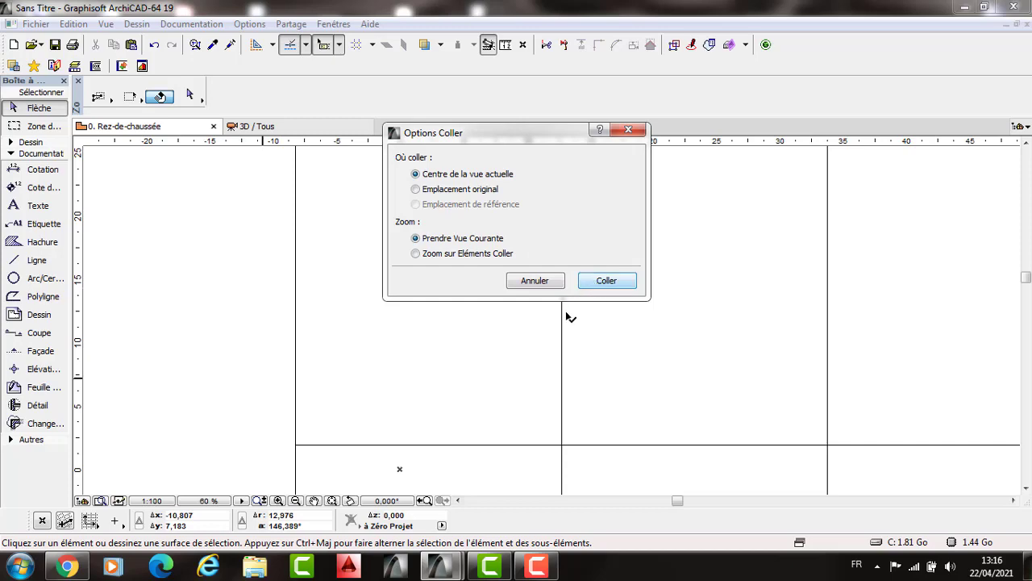
pyautogui.press('Return')
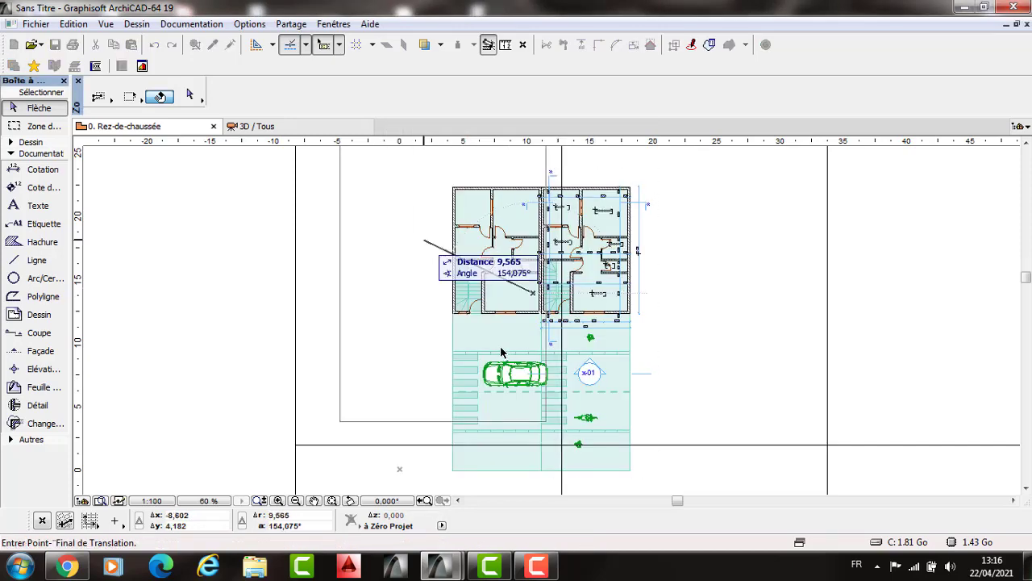
pyautogui.scroll(-2, 495, 352)
pyautogui.click(577, 387)
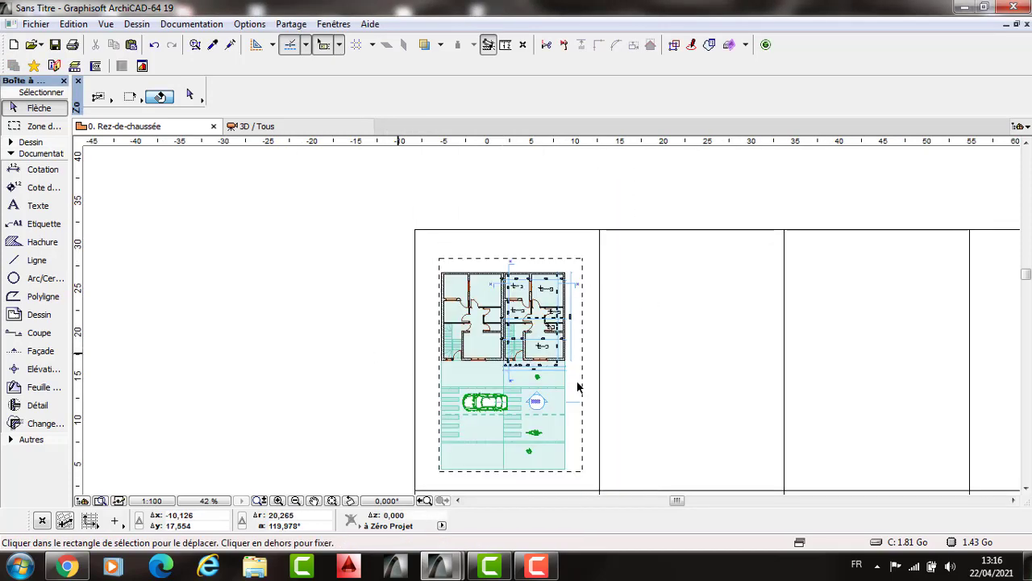
pyautogui.click(364, 348)
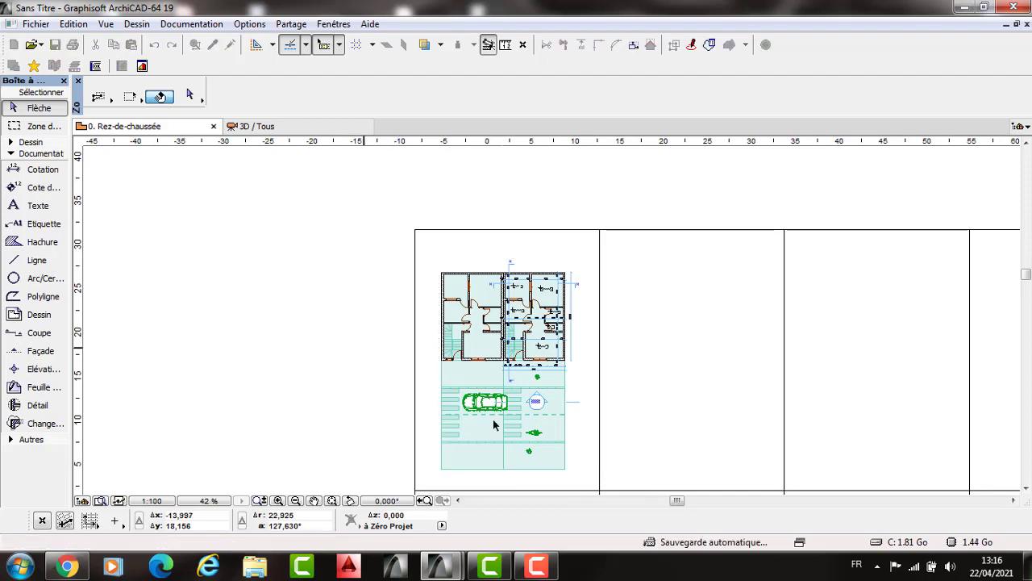
# Step: Delete the street, sidewalks, crosswalks, car and façade x-01 marker in front of the building, accepting the façade's permanent removal
pyautogui.click(451, 456)
pyautogui.click(645, 210)
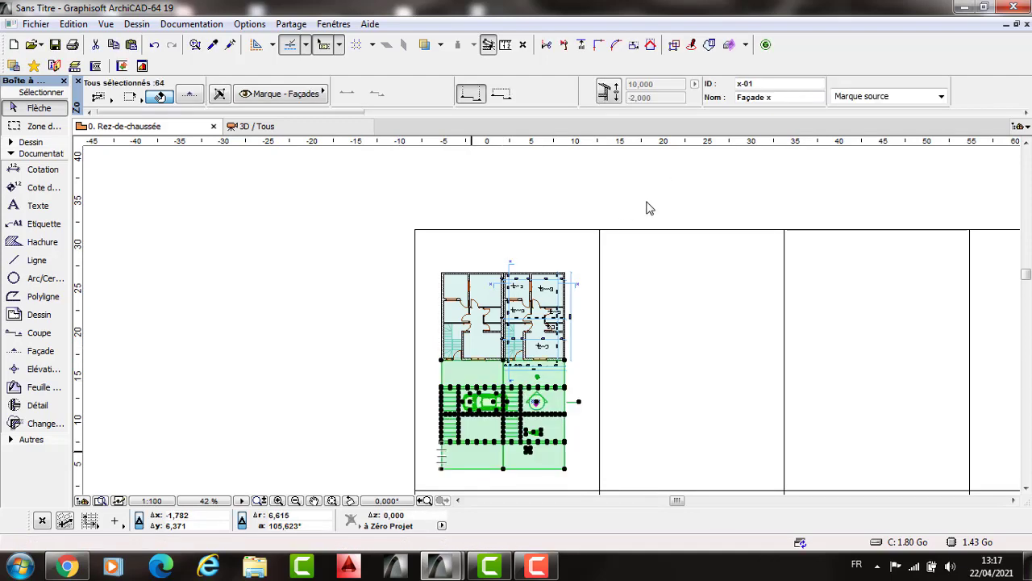
pyautogui.press('Delete')
pyautogui.press('Return')
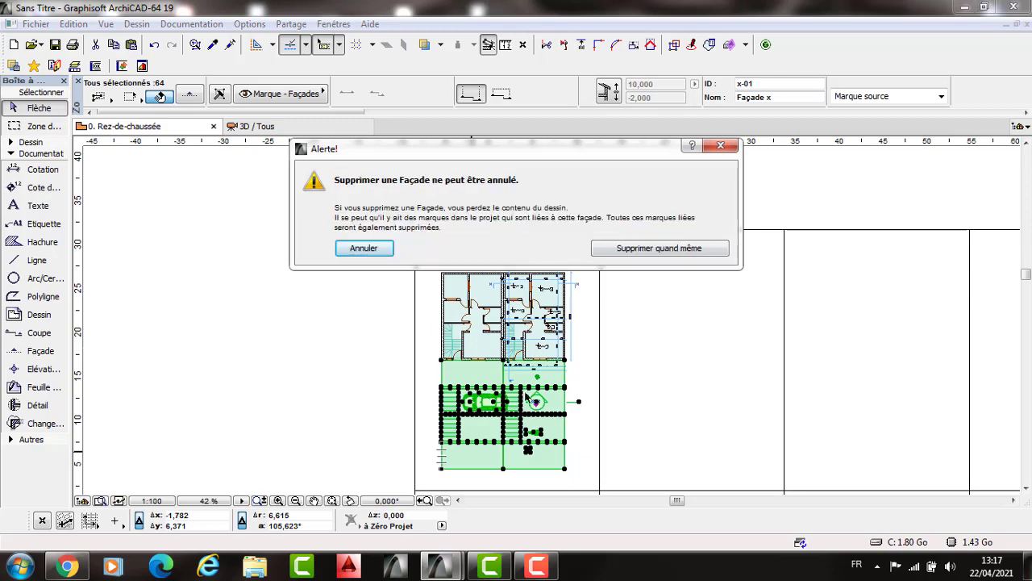
pyautogui.press('Tab')
pyautogui.press('Return')
# Step: Delete the undimensioned left dwelling, its leftover party wall and the small figure in front of the plan
pyautogui.scroll(5, 507, 369)
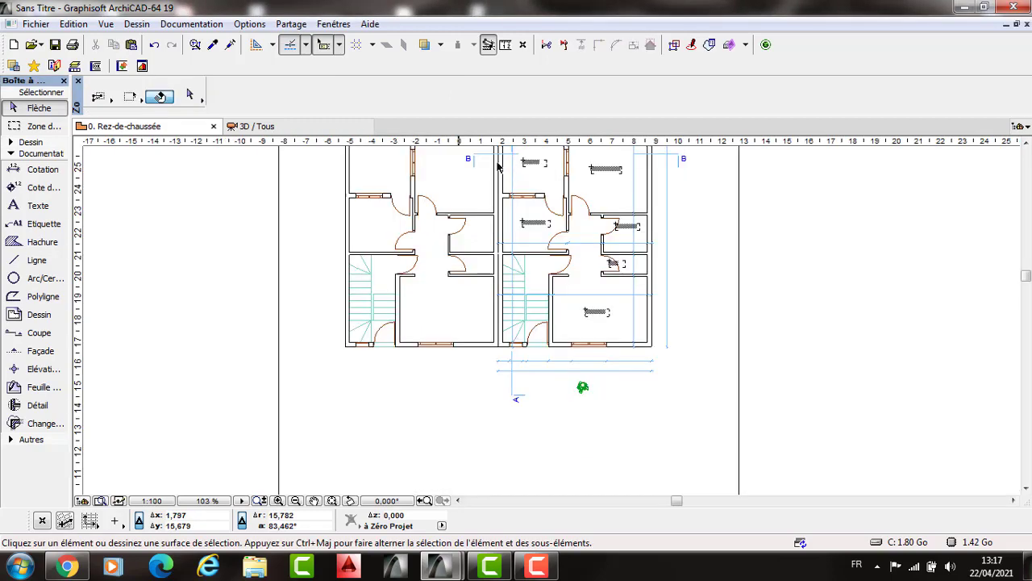
pyautogui.hotkey('ctrl', 'a')
pyautogui.moveTo(401, 407); pyautogui.dragTo(496, 311)
pyautogui.press('Delete')
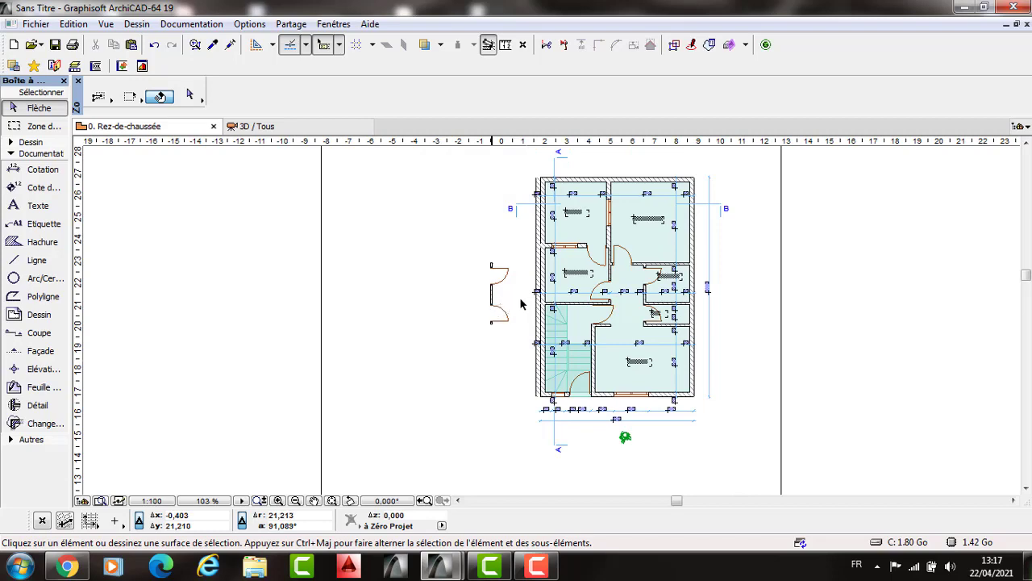
pyautogui.click(537, 269)
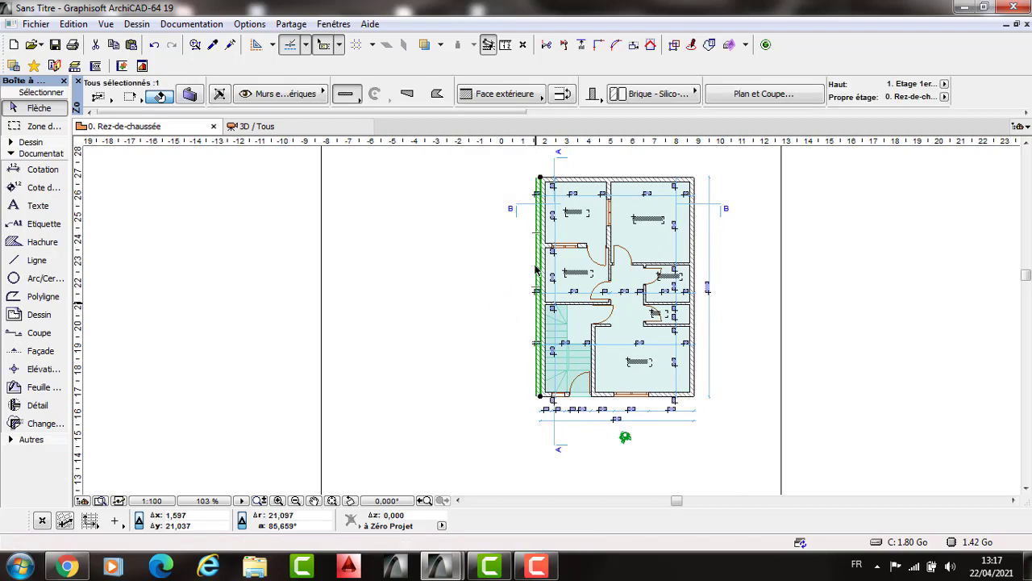
pyautogui.press('Escape')
# Step: Select the whole ground-floor plan and move it left, then about 3.5 m straight down within the first frame
pyautogui.scroll(-2, 617, 399)
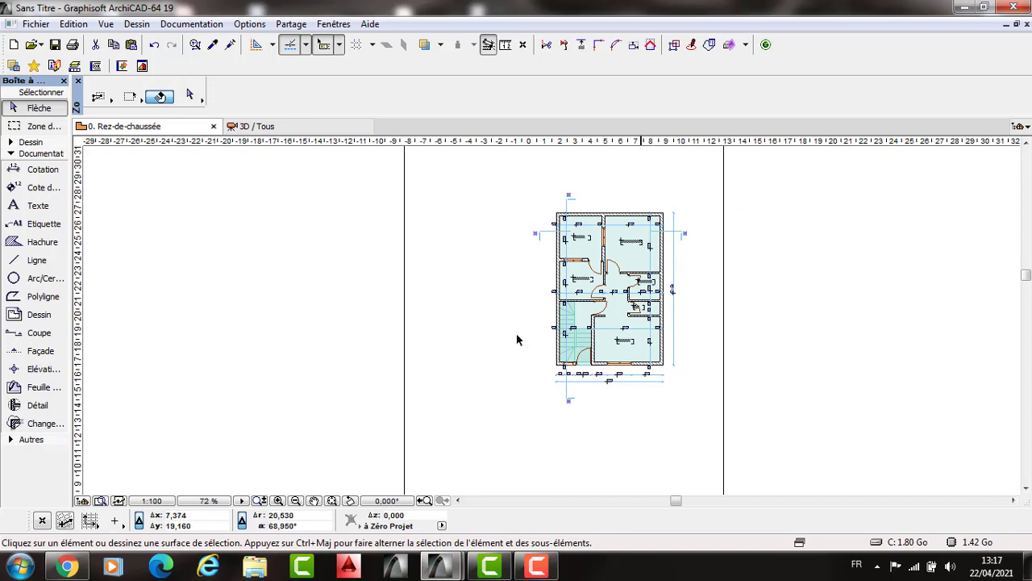
pyautogui.click(540, 395)
pyautogui.click(560, 370)
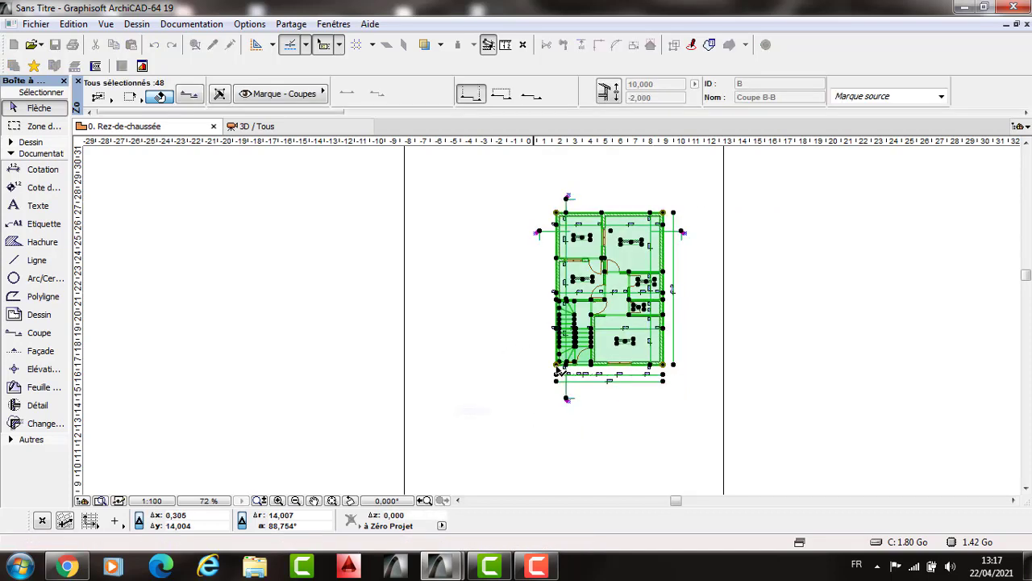
pyautogui.click(556, 365)
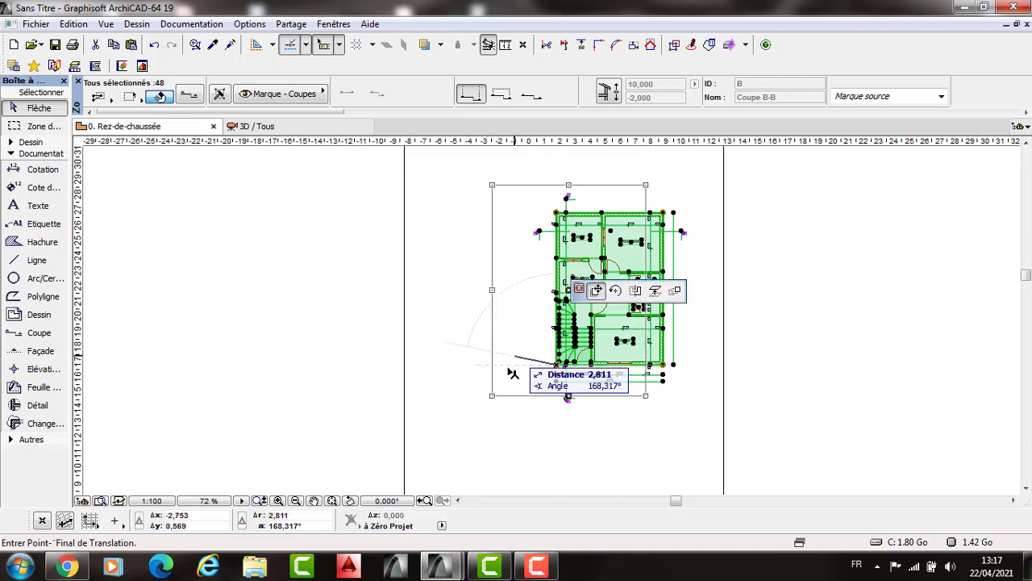
pyautogui.click(508, 367)
pyautogui.scroll(-2, 511, 369)
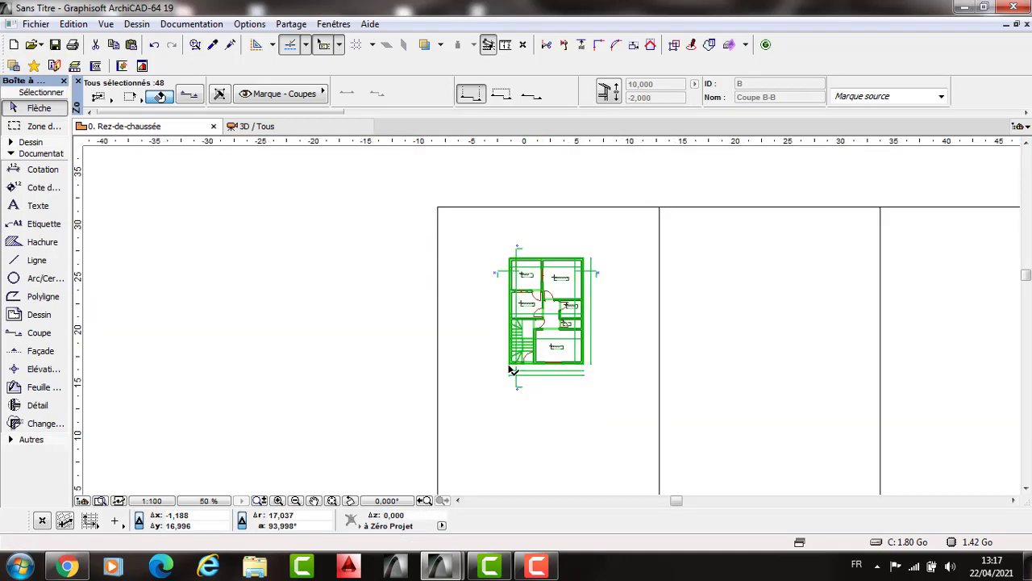
pyautogui.scroll(-1, 515, 369)
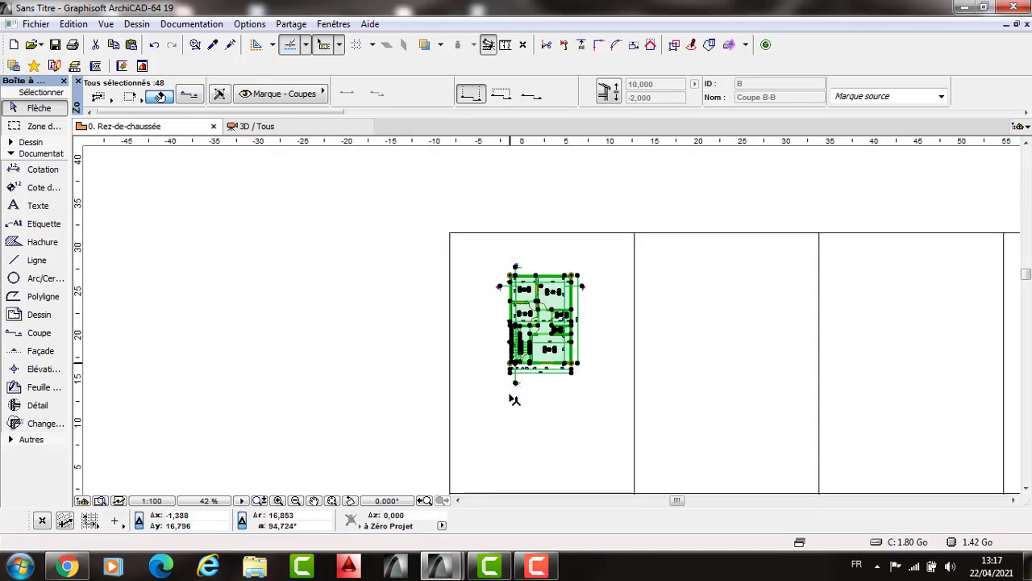
pyautogui.click(515, 399)
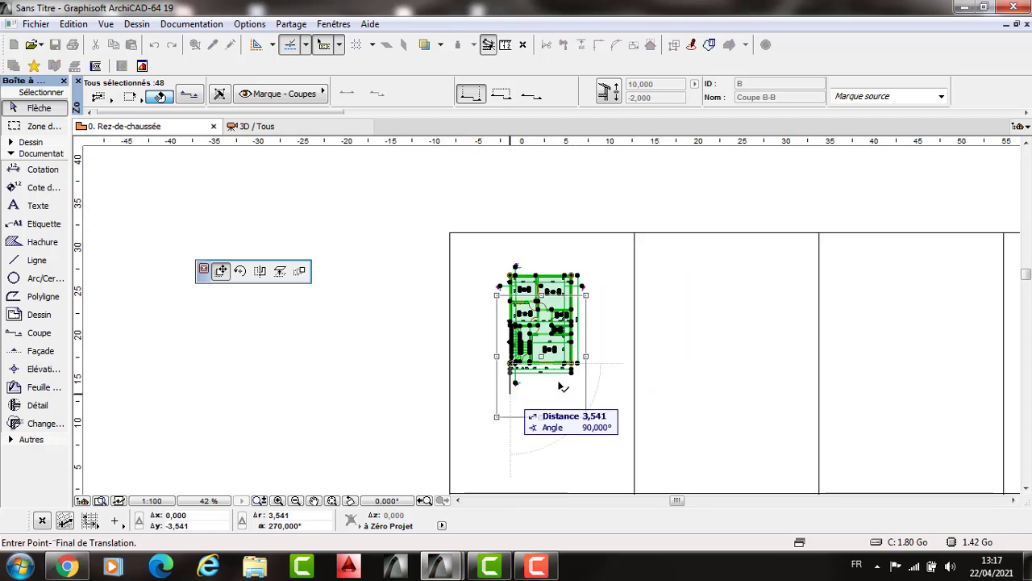
pyautogui.press('Escape')
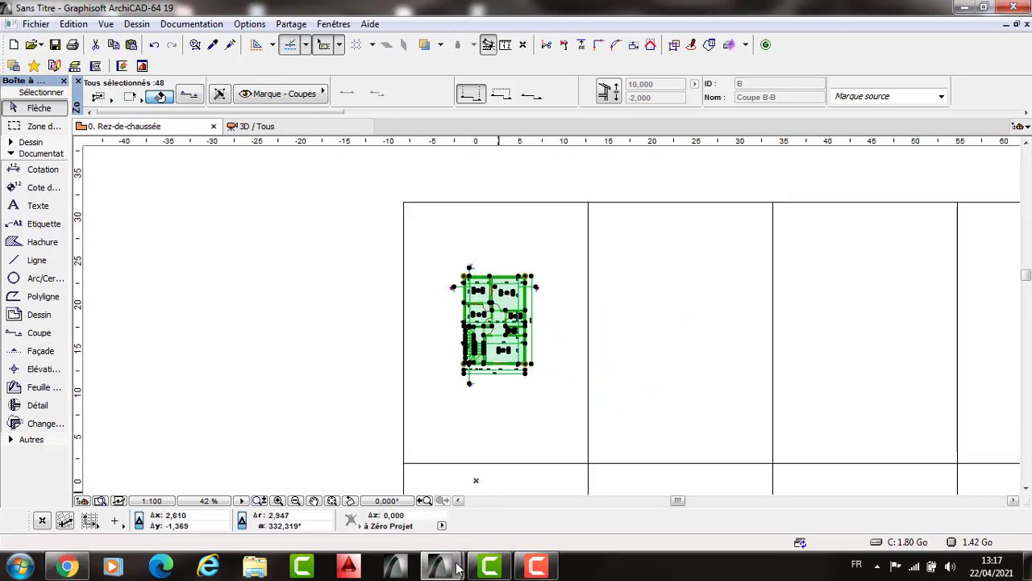
# Step: Switch to the source building project, go up to the Etage 1 storey and copy both dwellings with their dimensions and section markers
pyautogui.click(432, 564)
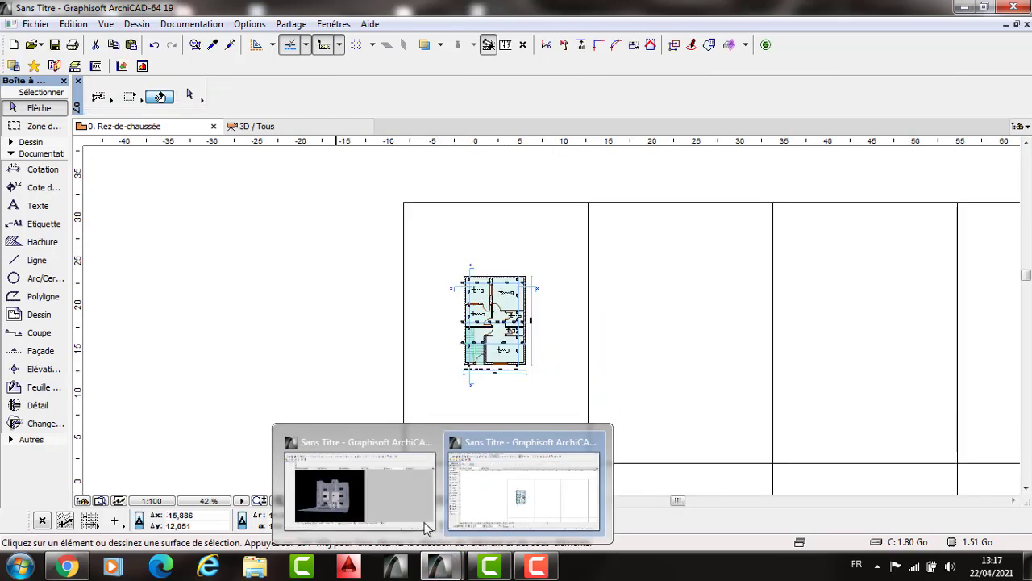
pyautogui.click(359, 484)
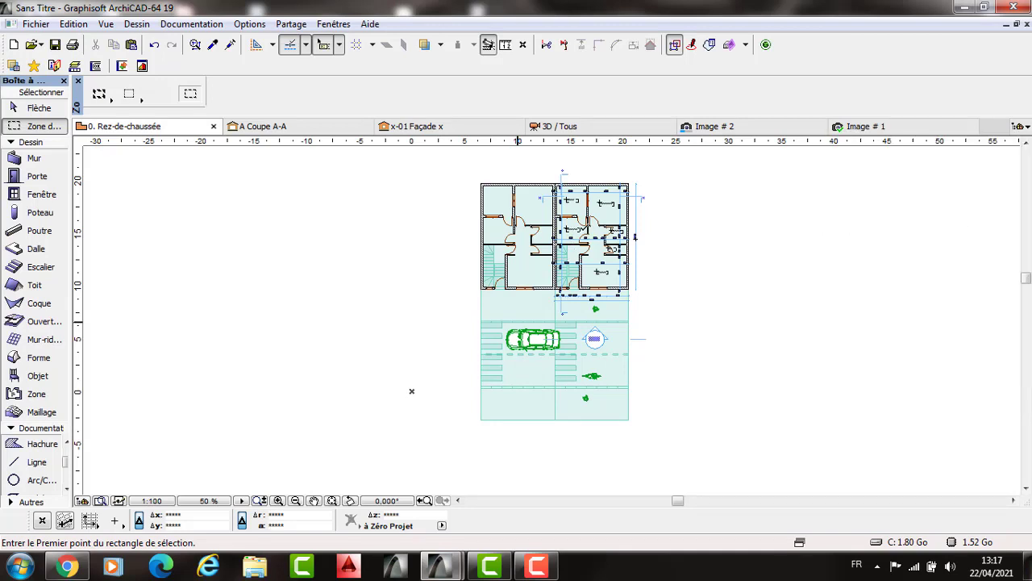
pyautogui.hotkey('ctrl', 'Up')
pyautogui.press('shift')
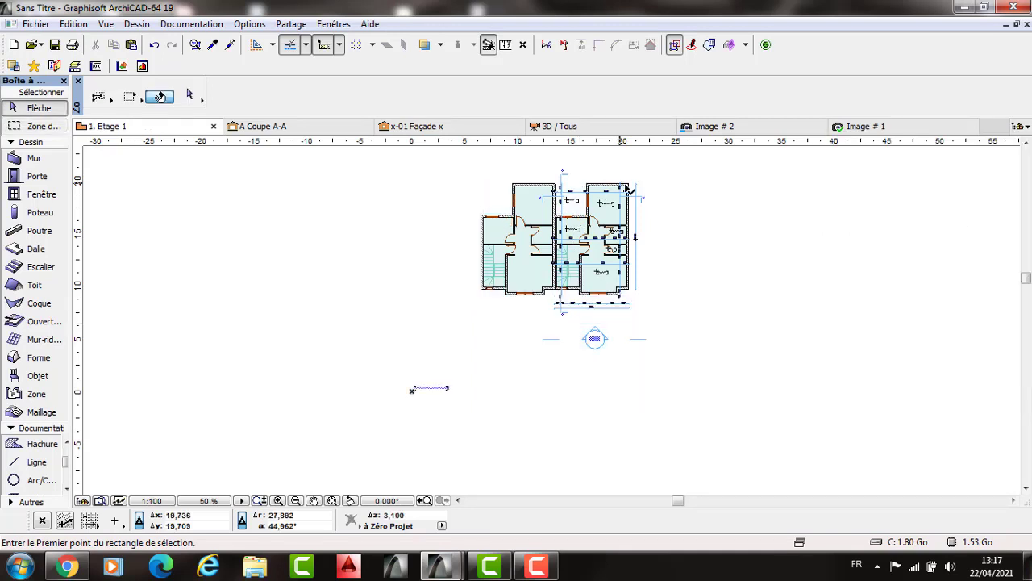
pyautogui.click(454, 323)
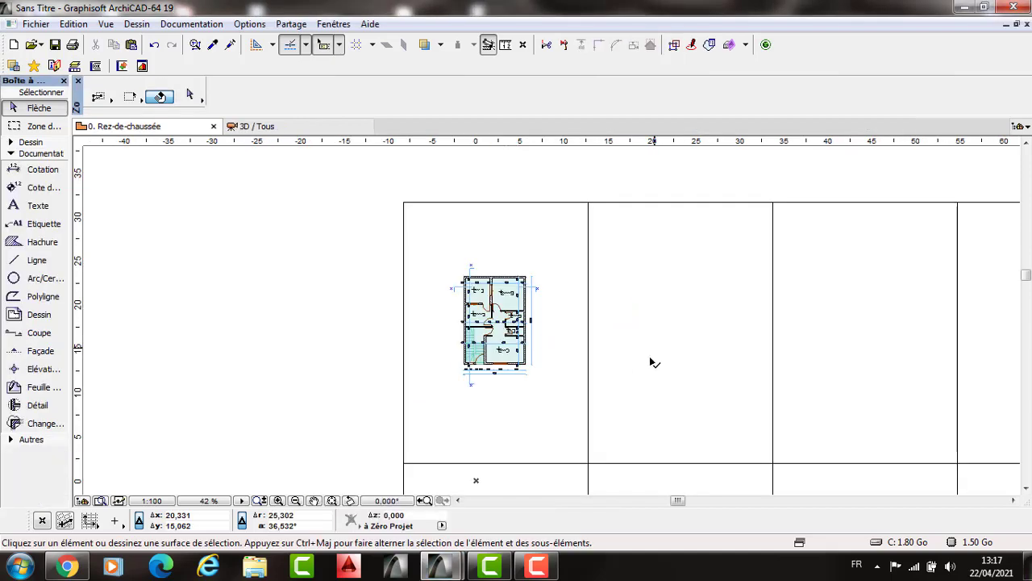
pyautogui.hotkey('ctrl', 'v')
pyautogui.click(711, 352)
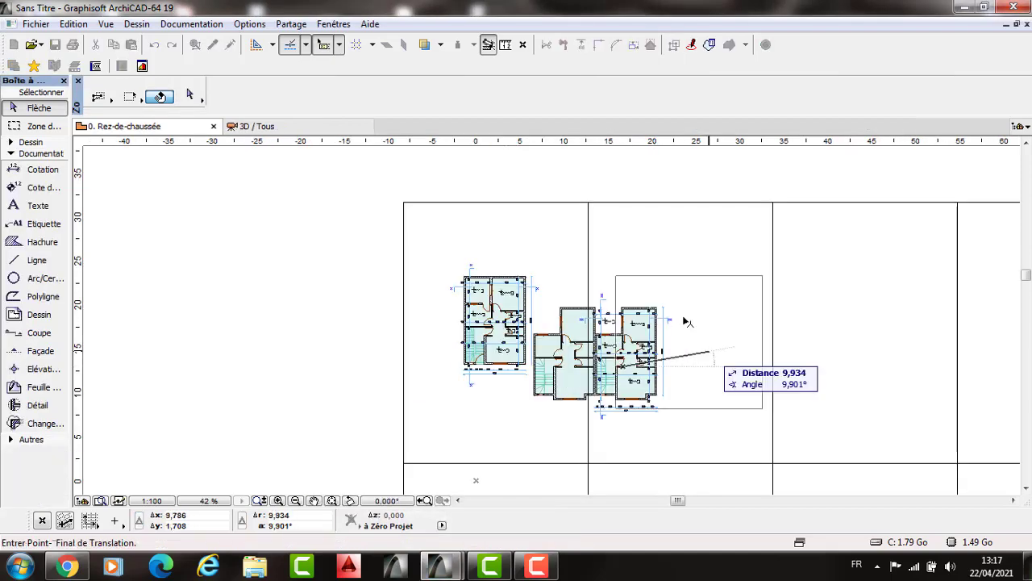
pyautogui.click(663, 298)
pyautogui.press('Escape')
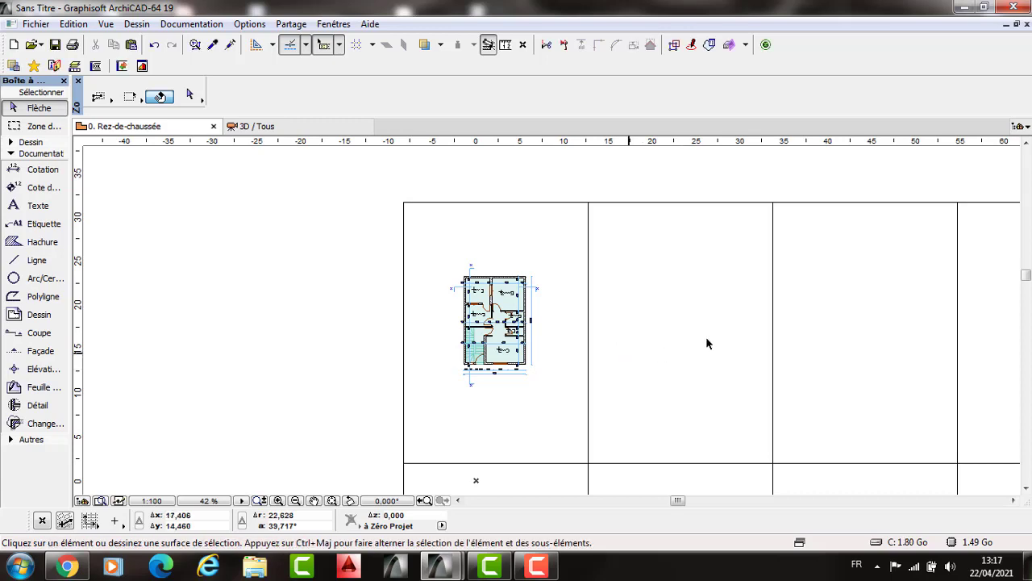
# Step: Paste the copied first-floor plan and fix it inside the upper row's second frame
pyautogui.hotkey('ctrl', 'v')
pyautogui.click(655, 274)
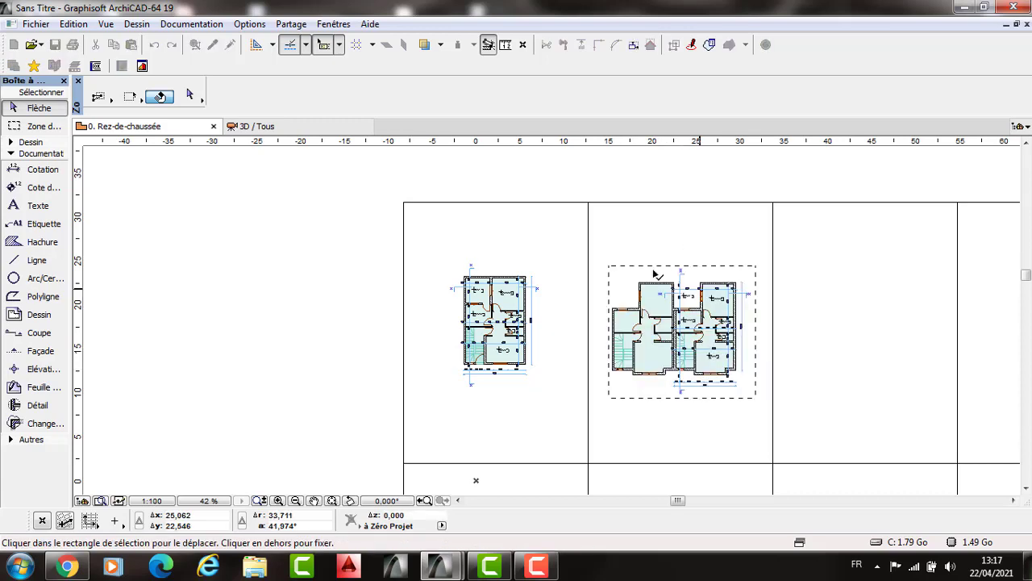
pyautogui.click(613, 396)
# Step: Delete the undimensioned left dwelling from the pasted first-floor plan, along with its leftover corner wall and the long party wall
pyautogui.click(681, 360)
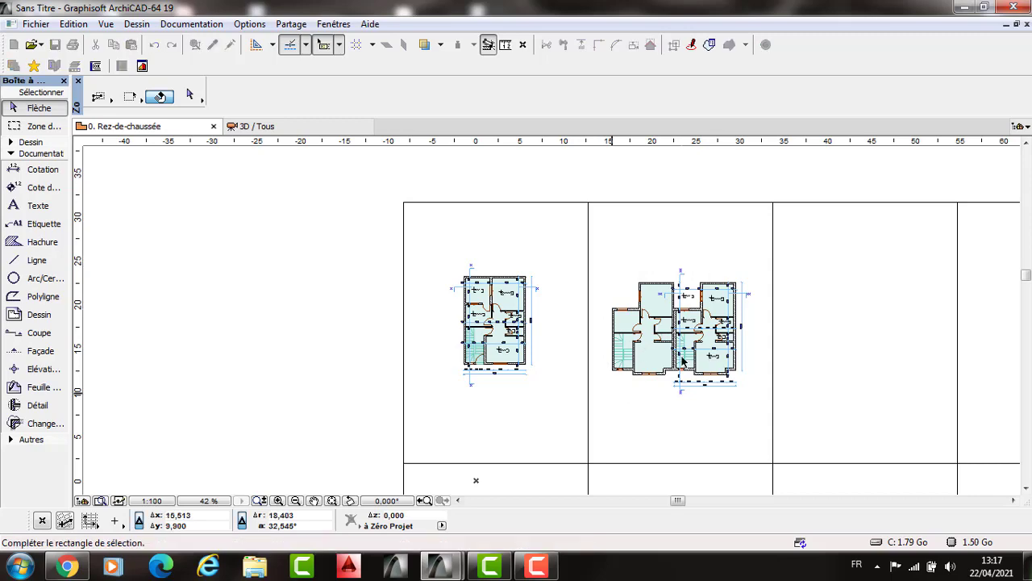
pyautogui.click(665, 387)
pyautogui.press('Delete')
pyautogui.scroll(3, 669, 368)
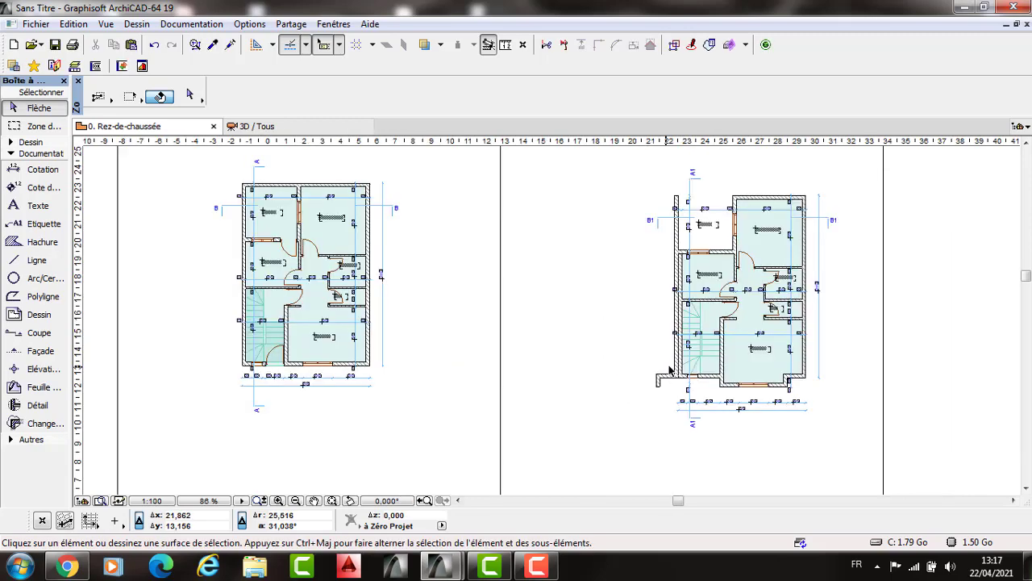
pyautogui.click(674, 369)
pyautogui.press('Delete')
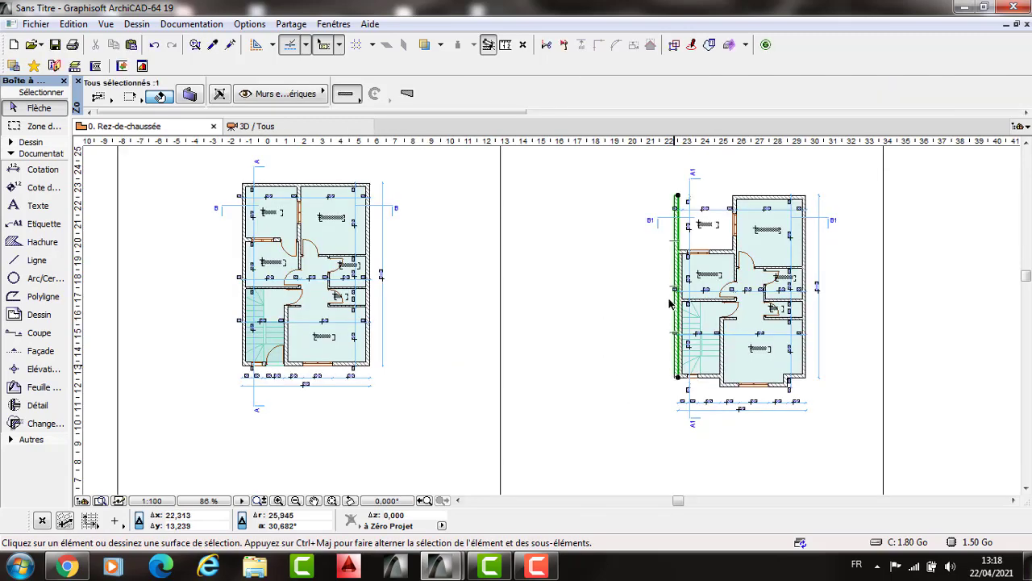
# Step: Move the whole first-floor plan left within the second frame and level its base with the neighbouring ground-floor plan
pyautogui.scroll(-3, 600, 385)
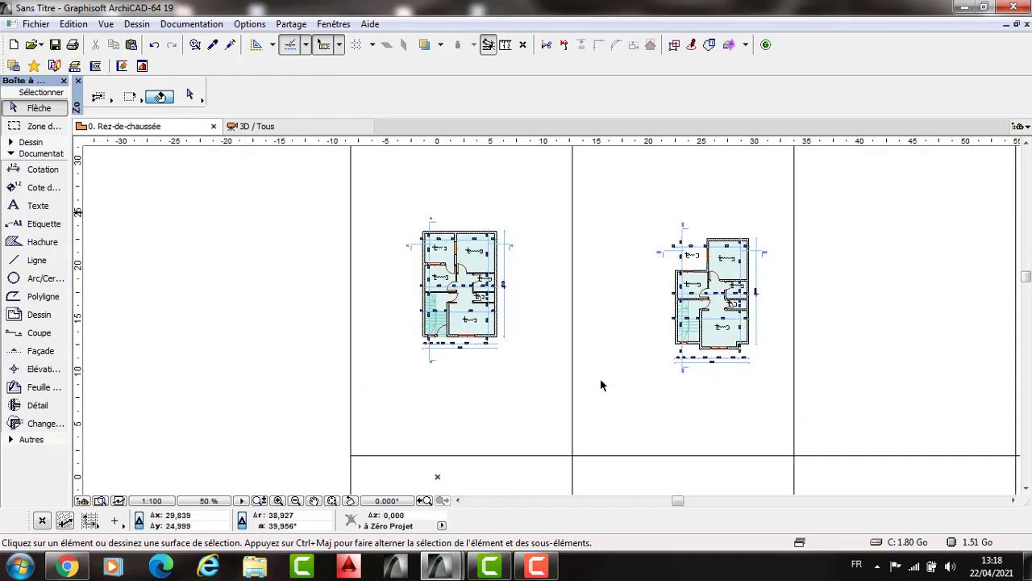
pyautogui.click(773, 216)
pyautogui.click(646, 339)
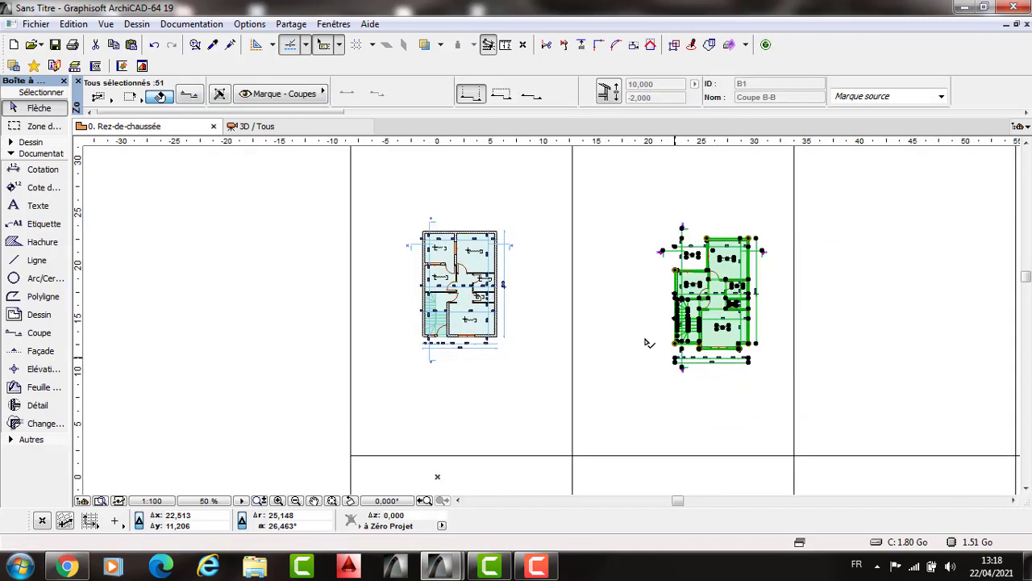
pyautogui.click(675, 343)
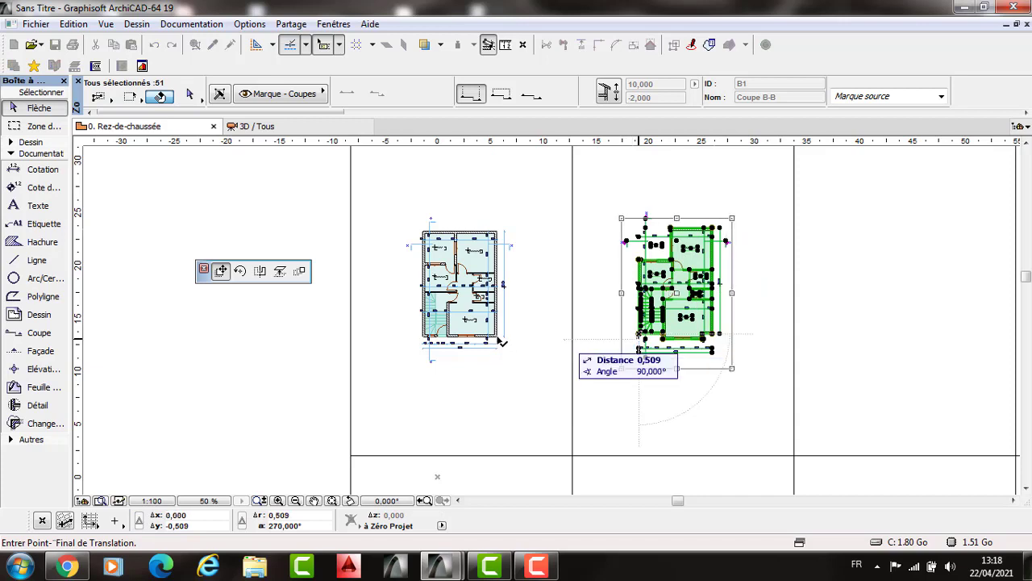
pyautogui.click(637, 334)
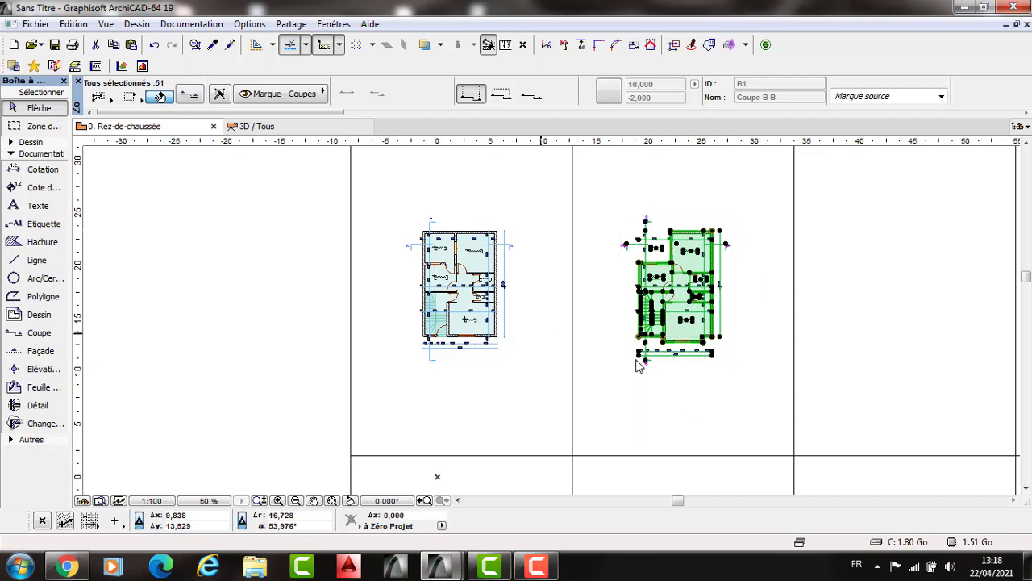
# Step: Copy the first-floor plan about 21.4 m horizontally to the right into the third frame
pyautogui.scroll(-1, 637, 338)
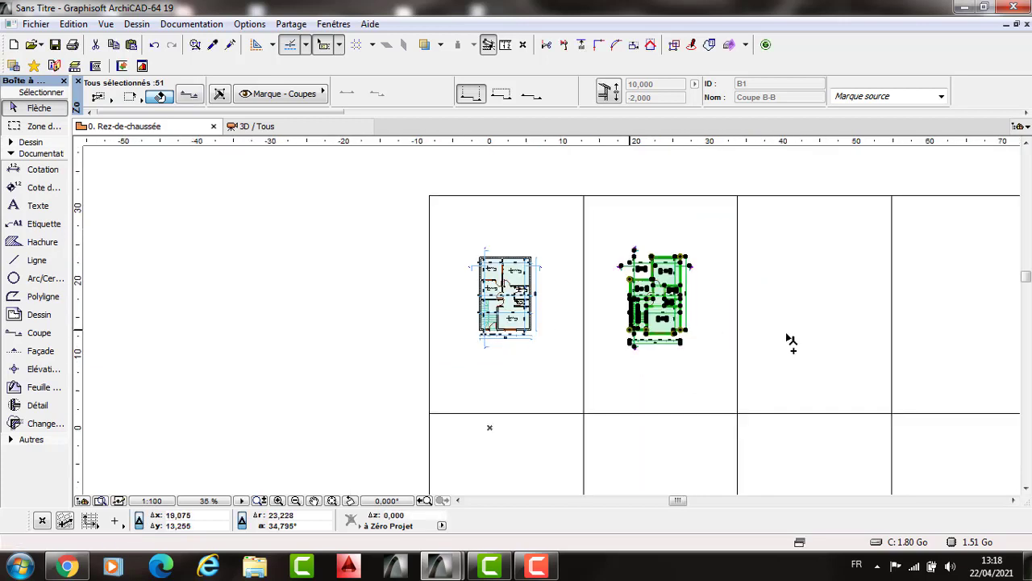
pyautogui.click(787, 334)
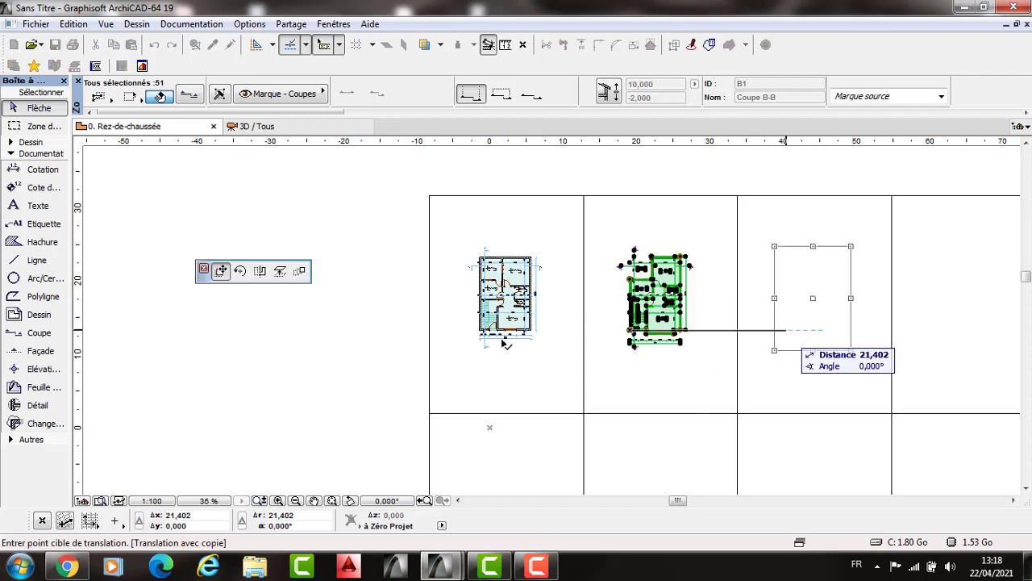
pyautogui.press('Return')
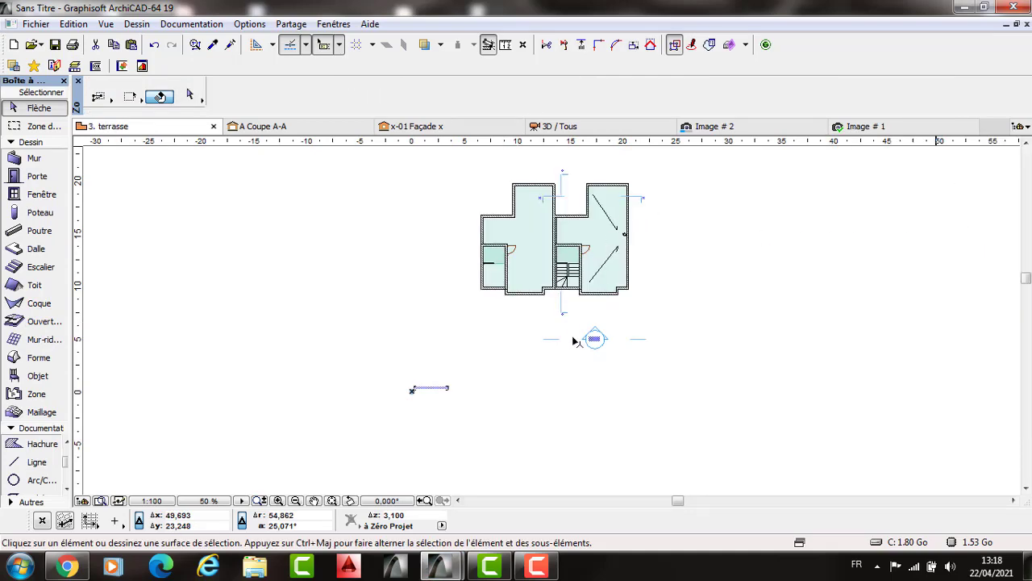
# Step: Copy the right dwelling with its section markers from the source project's terrasse storey and return to the presentation project
pyautogui.click(565, 331)
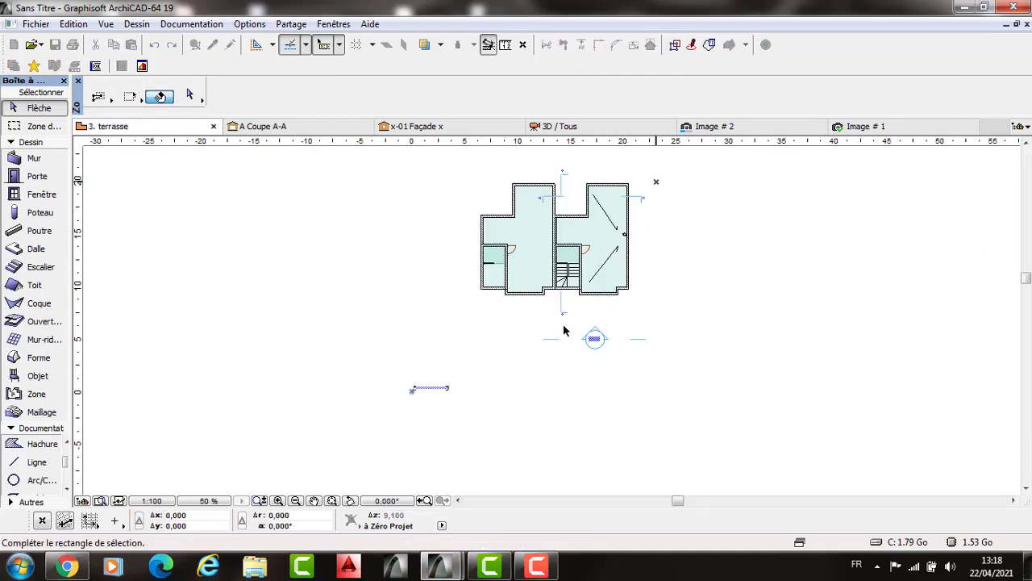
pyautogui.click(556, 319)
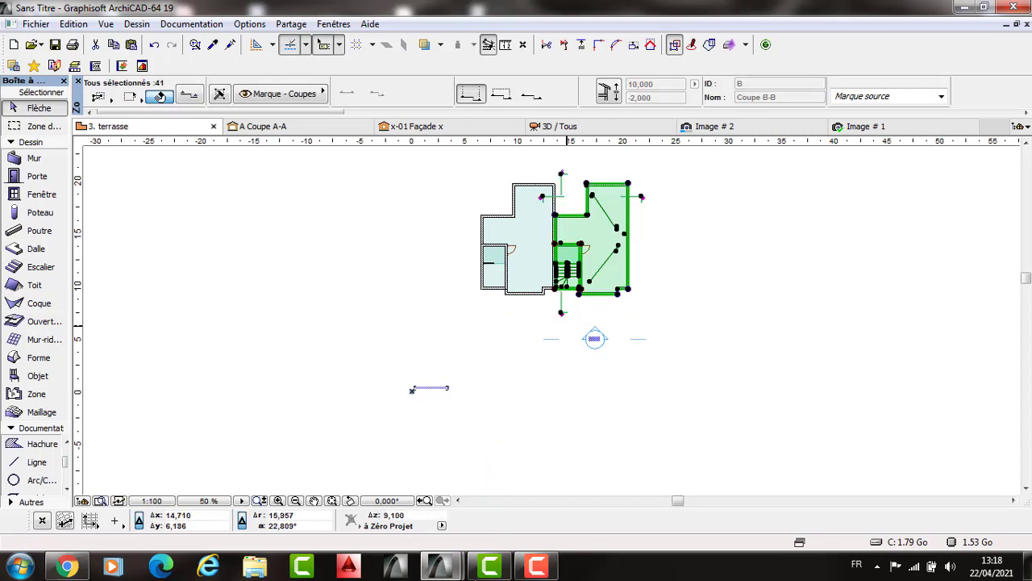
pyautogui.click(439, 571)
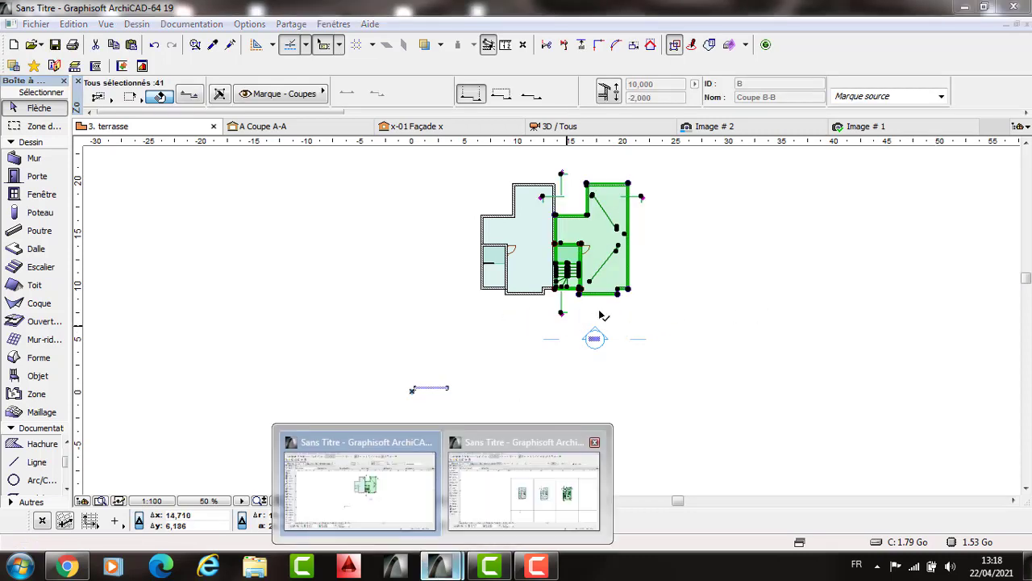
pyautogui.hotkey('alt', 'Tab')
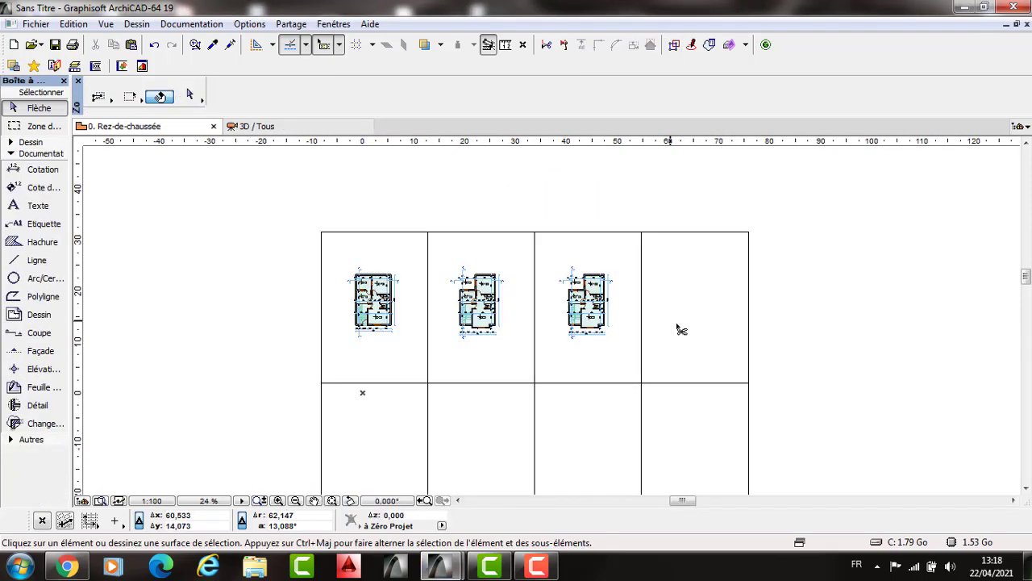
# Step: Paste the copied terrace plan and move it into the lower row's first frame
pyautogui.hotkey('ctrl', 'v')
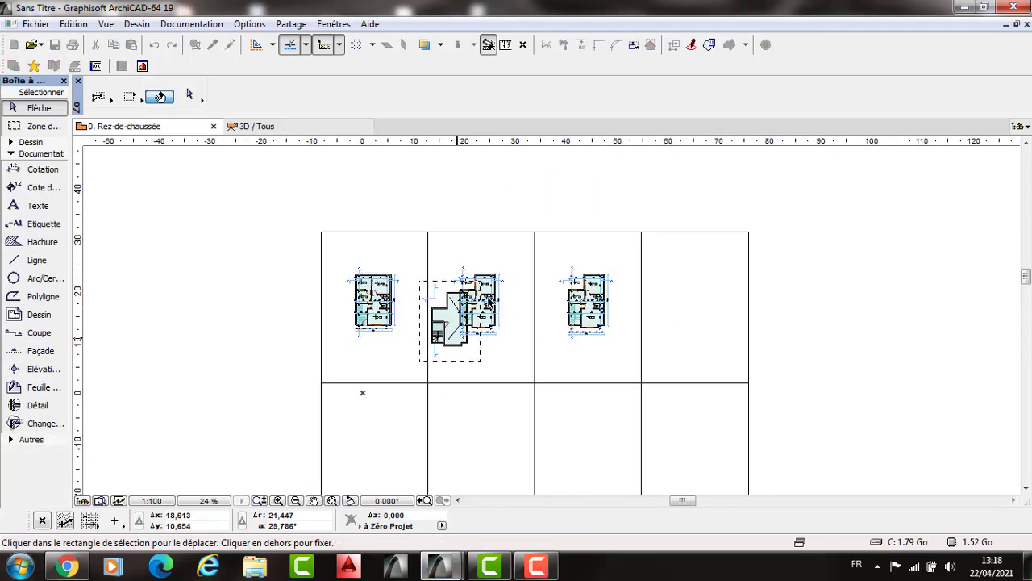
pyautogui.click(484, 325)
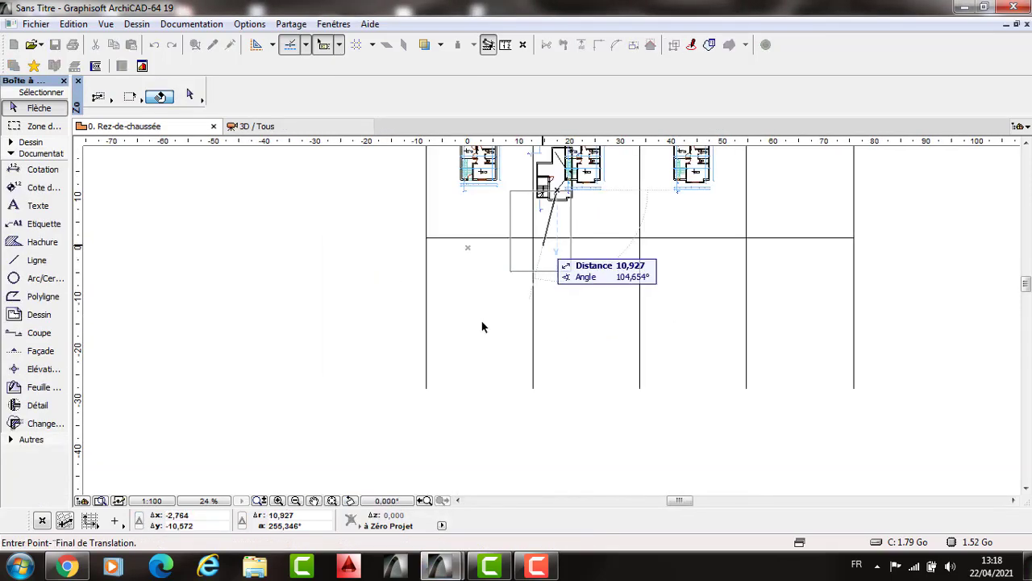
pyautogui.click(506, 286)
pyautogui.scroll(2, 506, 286)
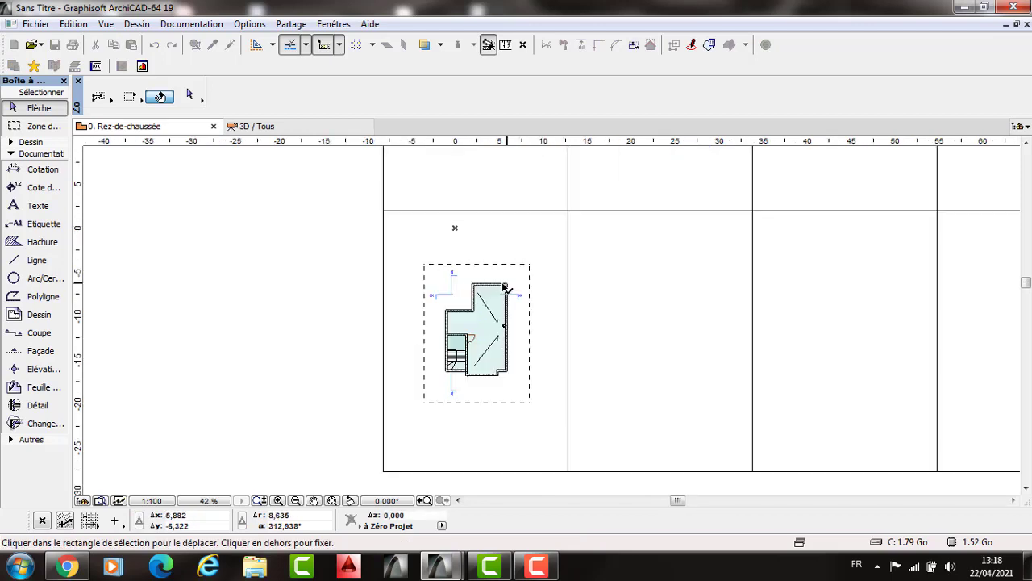
# Step: Shift the pasted terrace plan slightly left to line up its right wall with the ground-floor plan above, and fix it in place
pyautogui.click(504, 286)
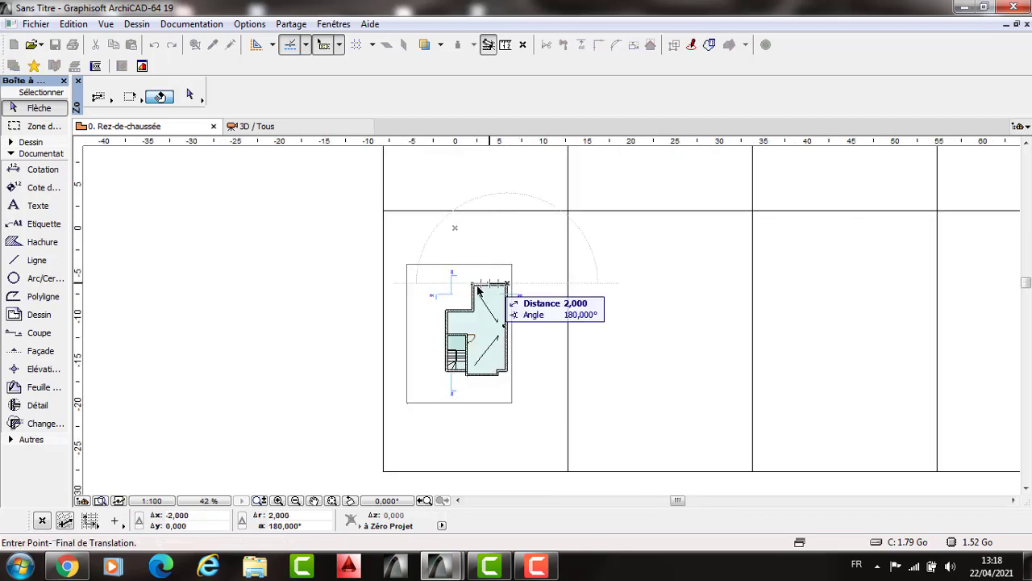
pyautogui.moveTo(492, 188); pyautogui.dragTo(499, 263, button='middle')
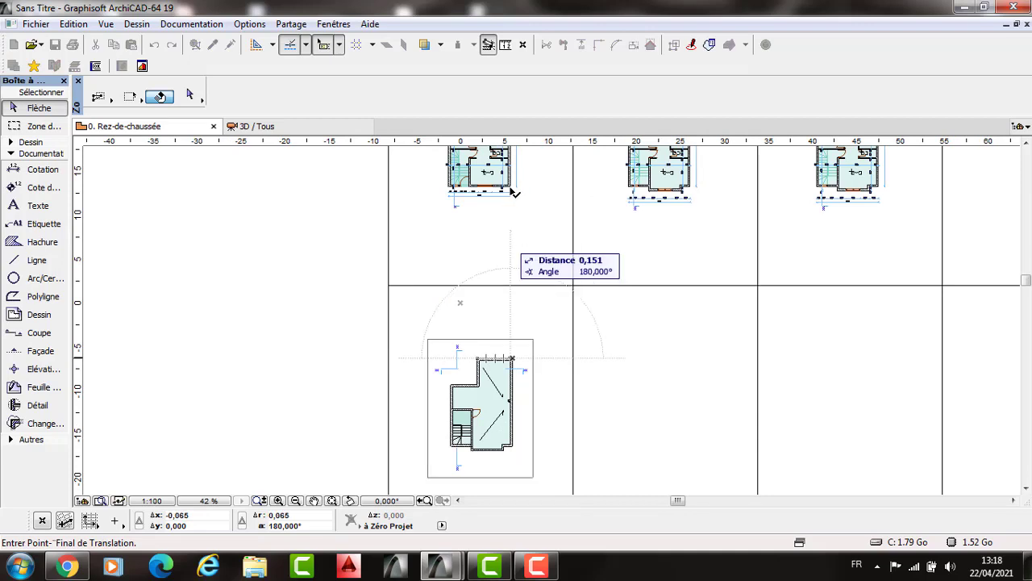
pyautogui.click(509, 358)
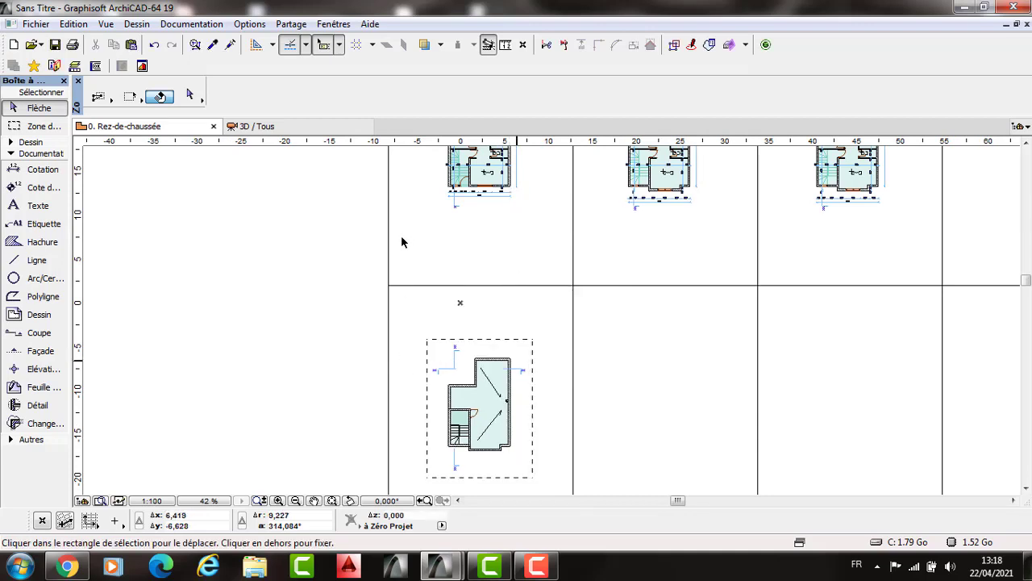
pyautogui.click(390, 303)
pyautogui.moveTo(459, 291); pyautogui.dragTo(463, 197, button='middle')
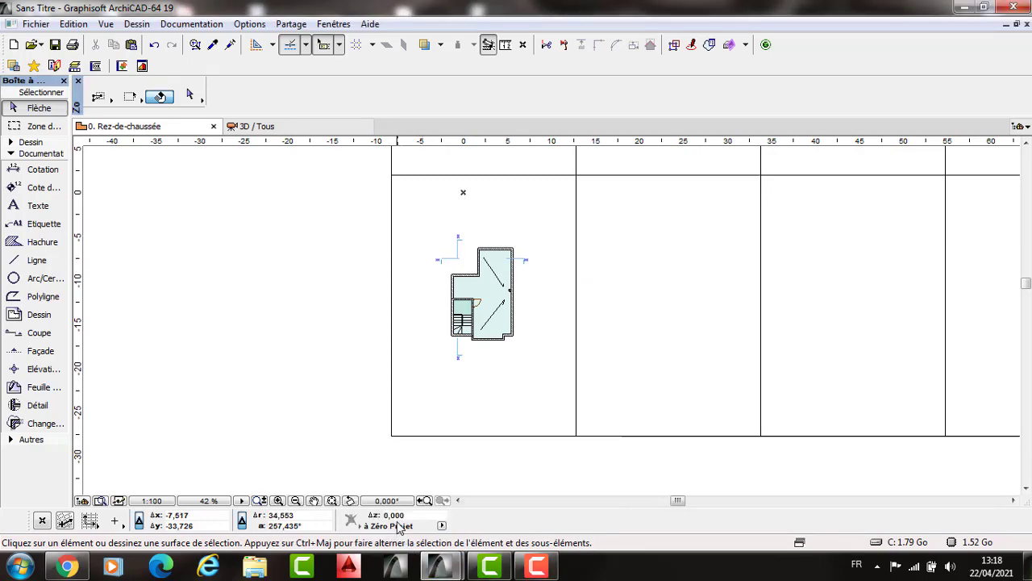
# Step: Copy the whole A-A section drawing without its level markers from the source project and return to the presentation project
pyautogui.rightClick(442, 568)
pyautogui.click(972, 169)
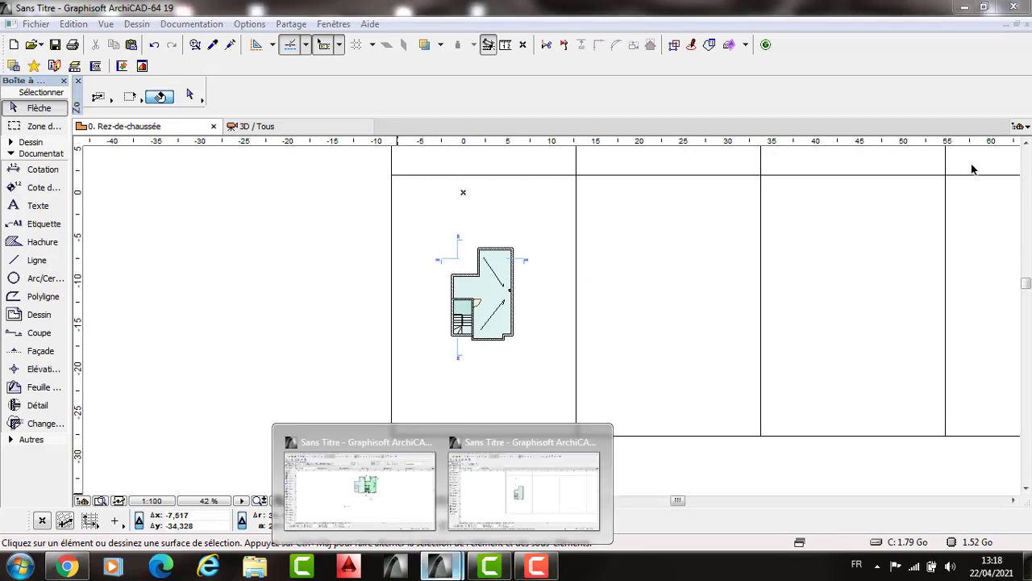
pyautogui.hotkey('alt', 'Tab')
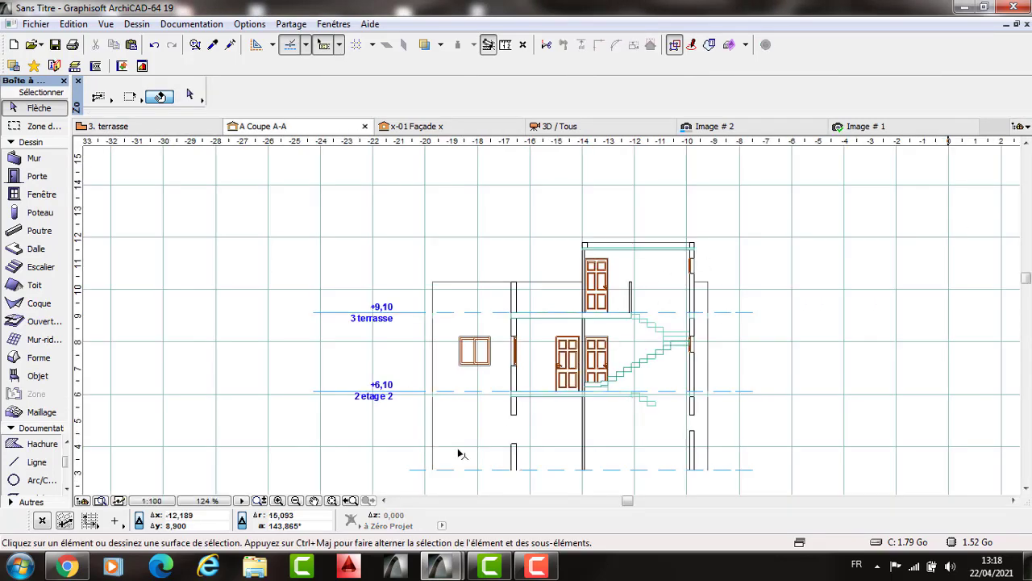
pyautogui.hotkey('ctrl', 'a')
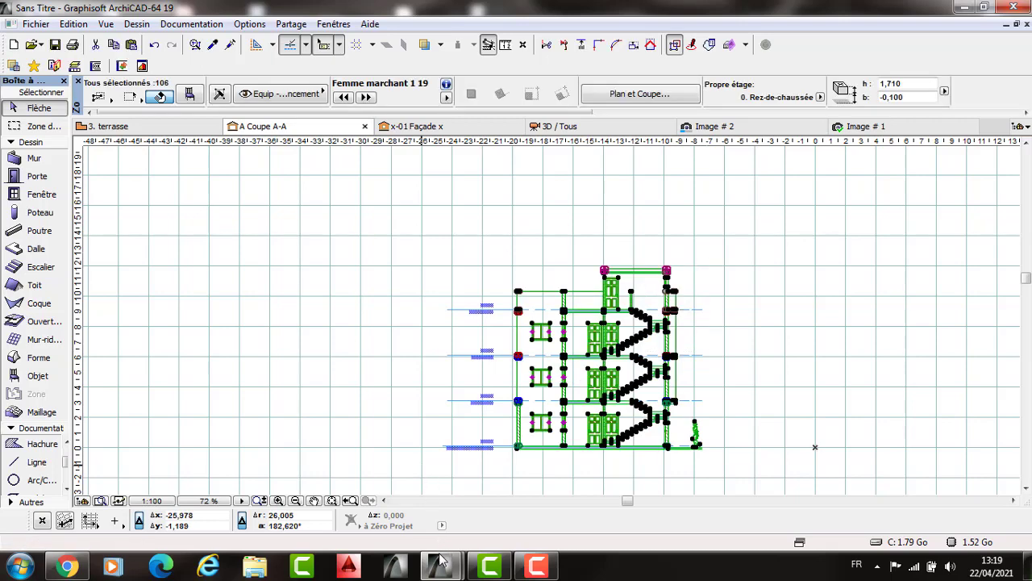
pyautogui.moveTo(439, 561)
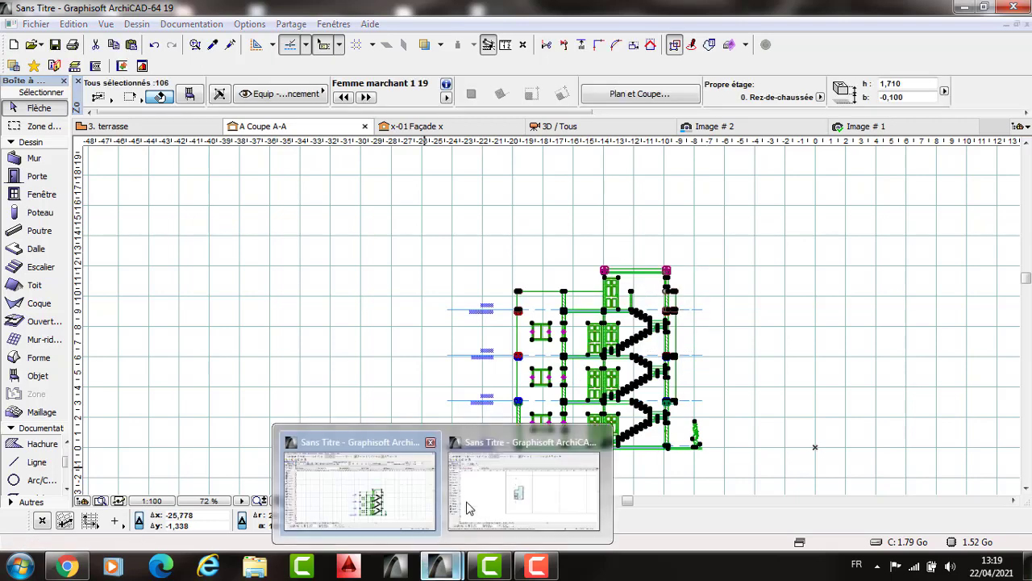
pyautogui.click(509, 456)
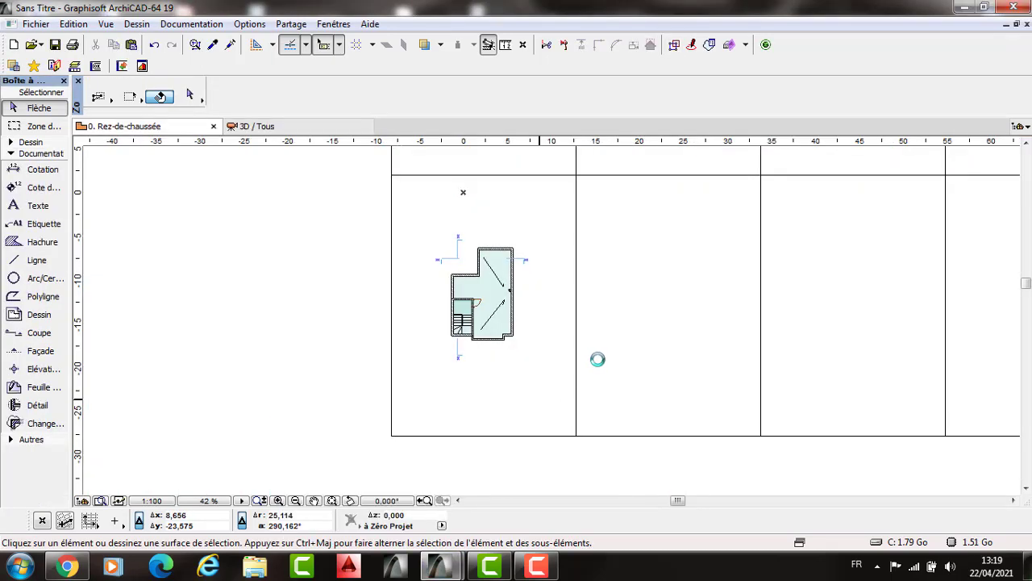
# Step: Paste the A-A section into the lower row's second frame, raise it about 1.9 m level with the terrace plan's bottom edge and fix it
pyautogui.hotkey('ctrl', 'v')
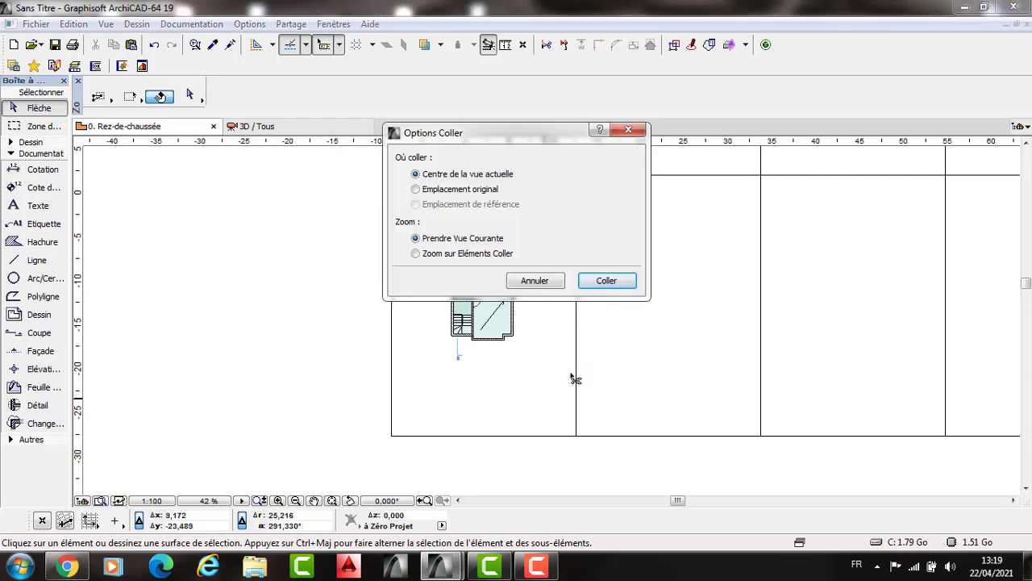
pyautogui.press('Return')
pyautogui.click(683, 341)
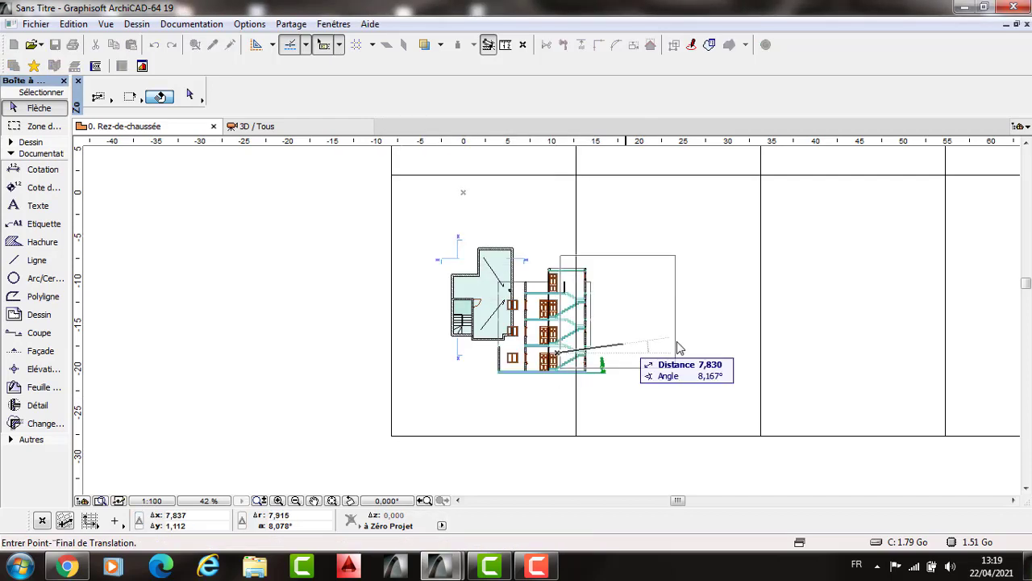
pyautogui.click(627, 353)
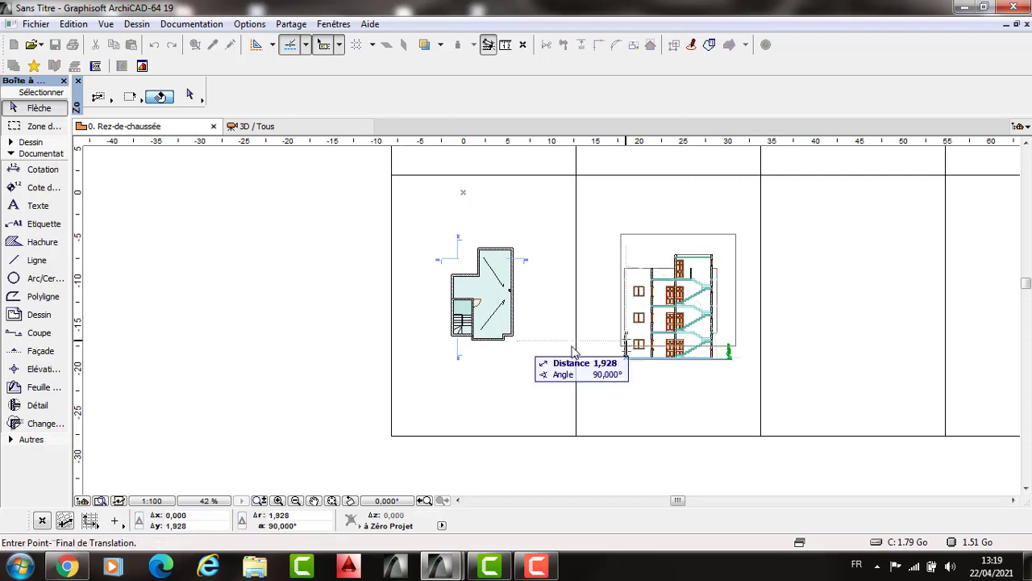
pyautogui.click(655, 470)
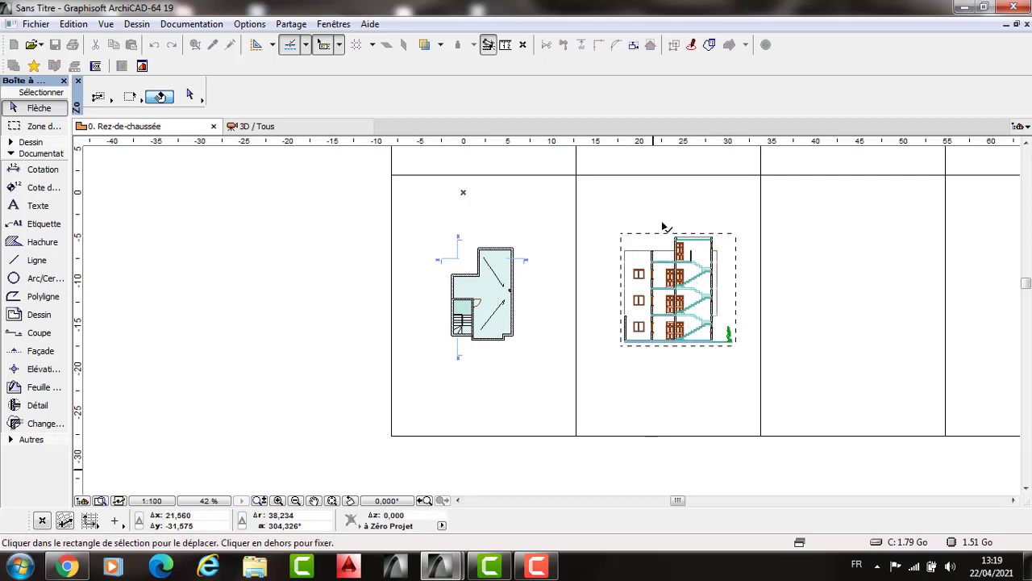
# Step: Select and copy the B-B section drawing in the source project and return to the presentation project
pyautogui.scroll(2, 671, 272)
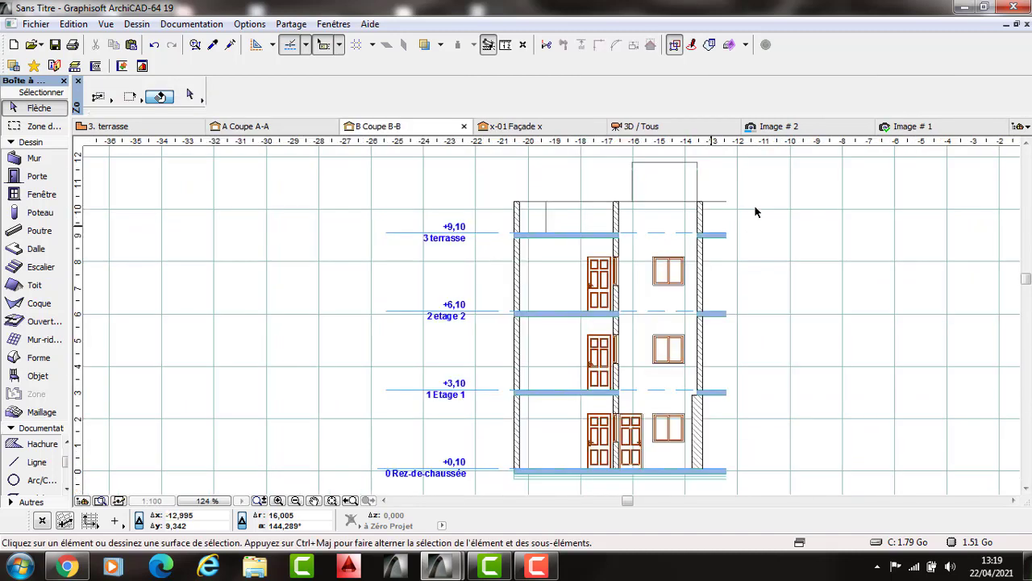
pyautogui.scroll(-3, 502, 460)
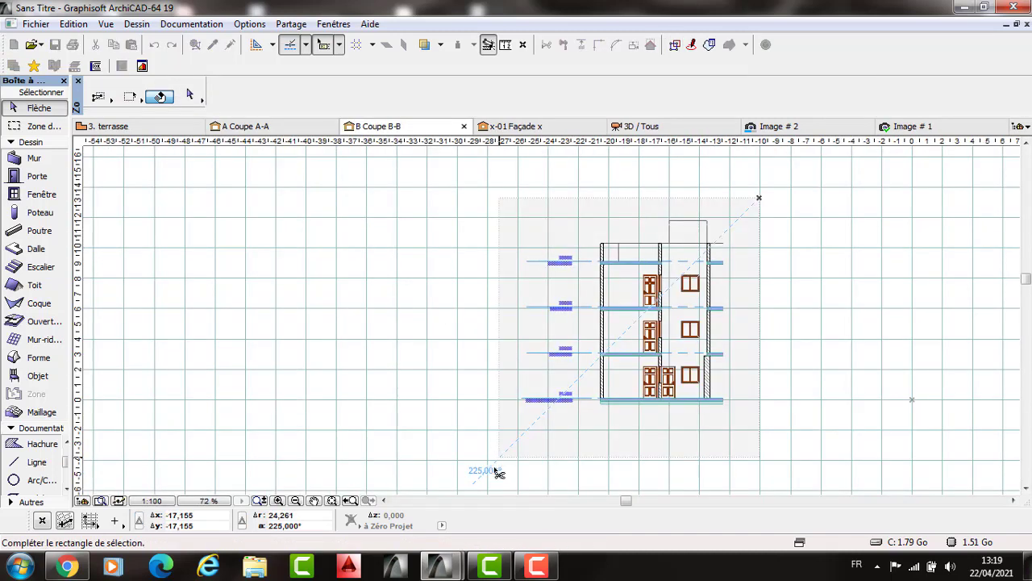
pyautogui.click(499, 459)
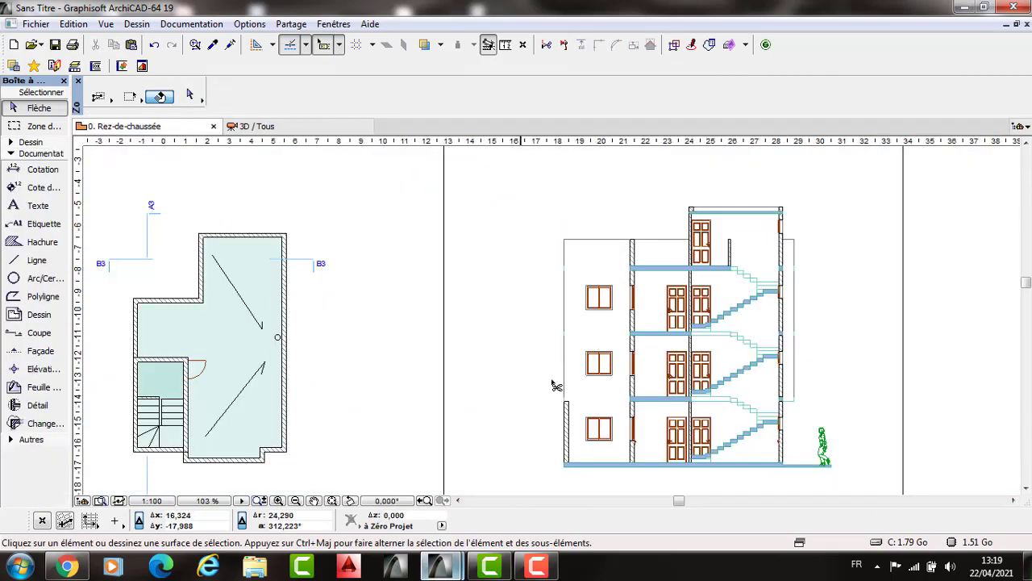
# Step: Paste the copied B-B section at the centre of the view and move it into the lower row's third frame
pyautogui.scroll(-2, 561, 389)
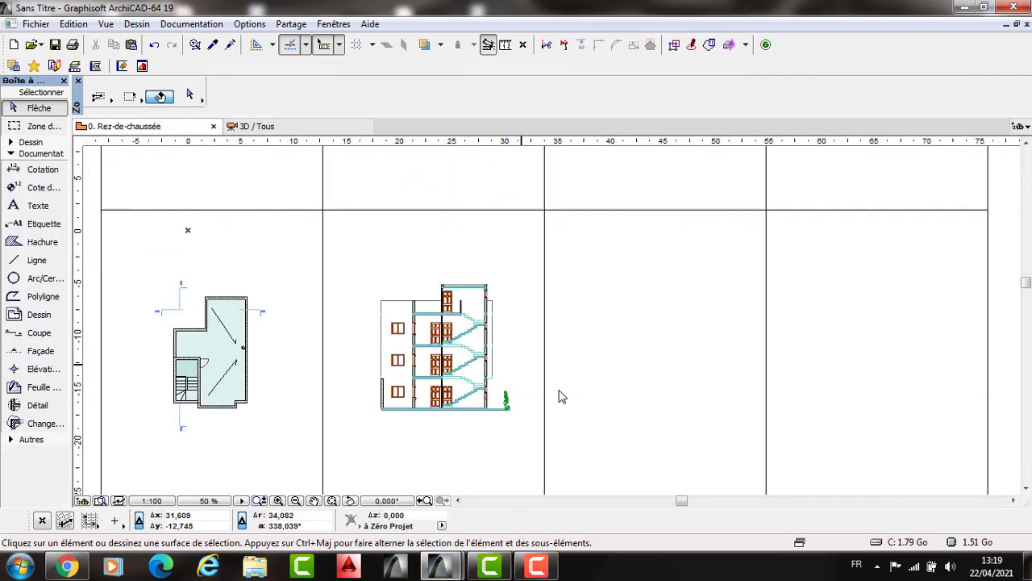
pyautogui.hotkey('ctrl', 'v')
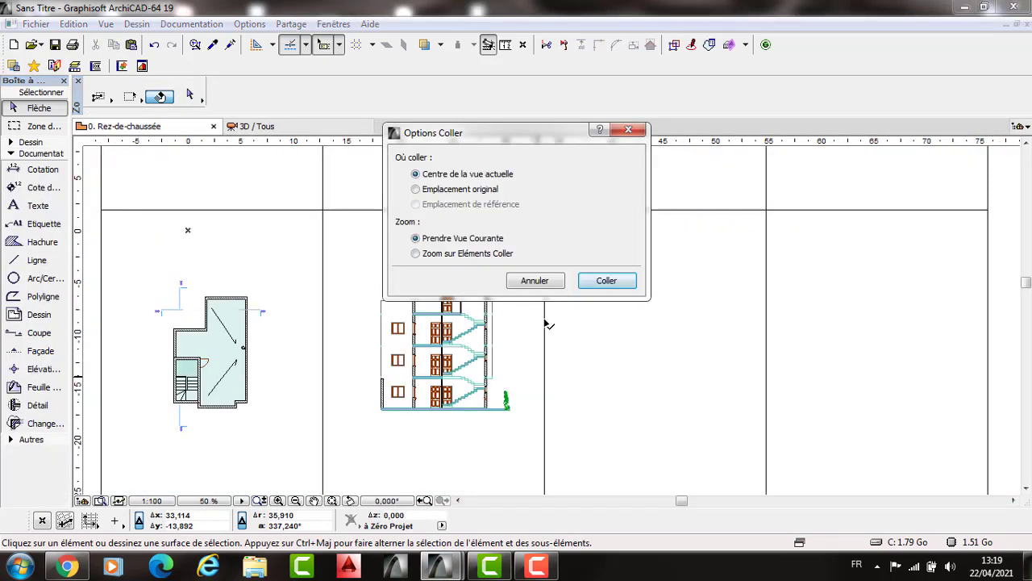
pyautogui.press('Return')
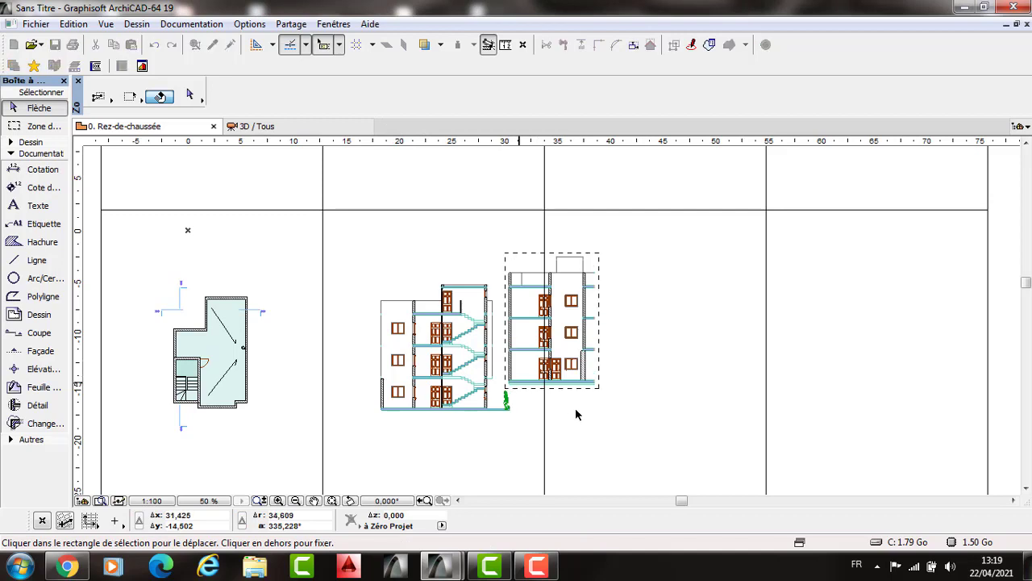
pyautogui.click(508, 382)
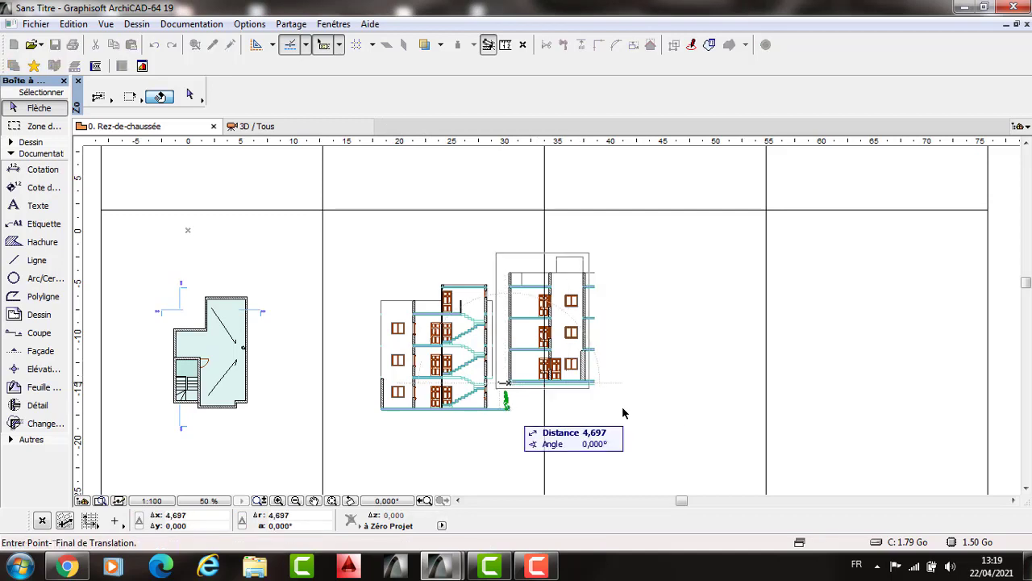
pyautogui.click(602, 413)
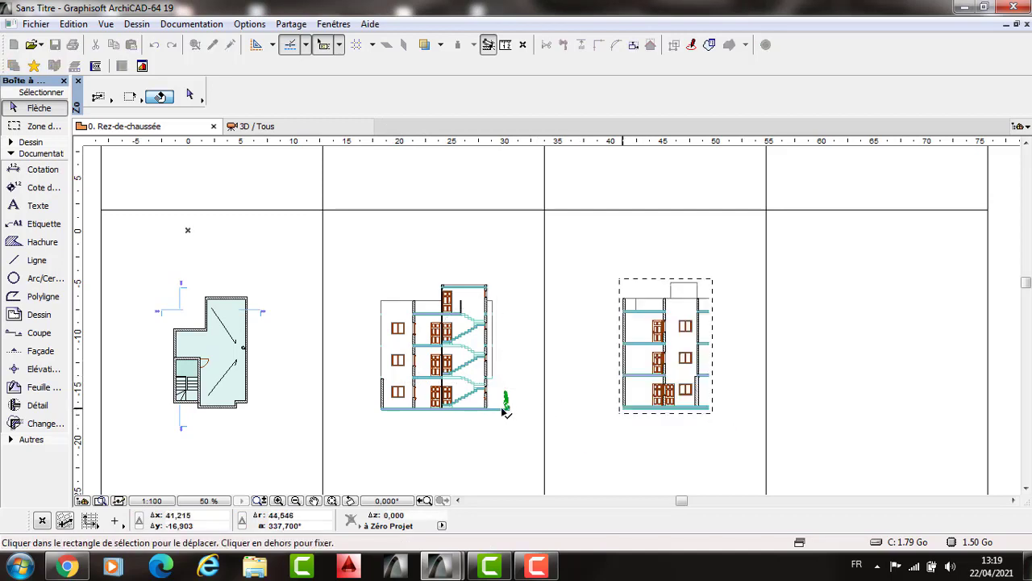
# Step: Shift the pasted B-B section vertically to level its base with the A-A section's ground line, and fix it in place
pyautogui.click(610, 407)
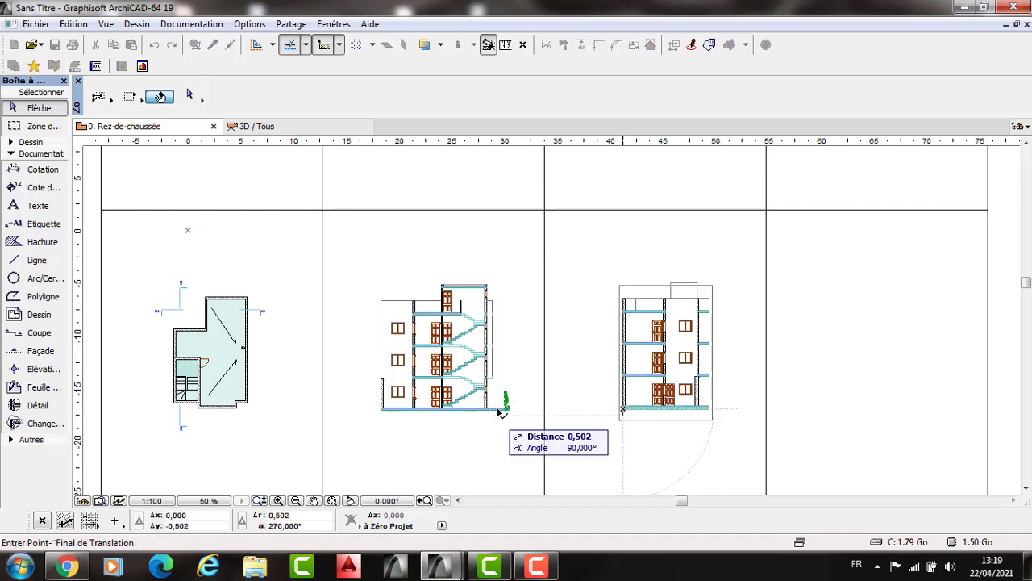
pyautogui.click(569, 376)
pyautogui.click(355, 387)
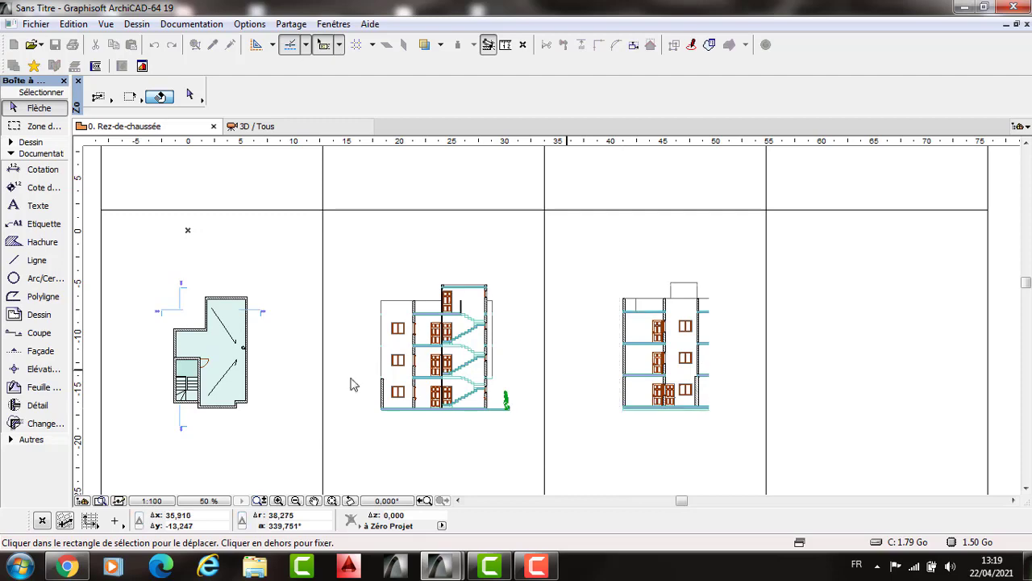
# Step: Switch to the source project, open the x-01 Façade x elevation and select the whole façade drawing
pyautogui.scroll(-2, 366, 272)
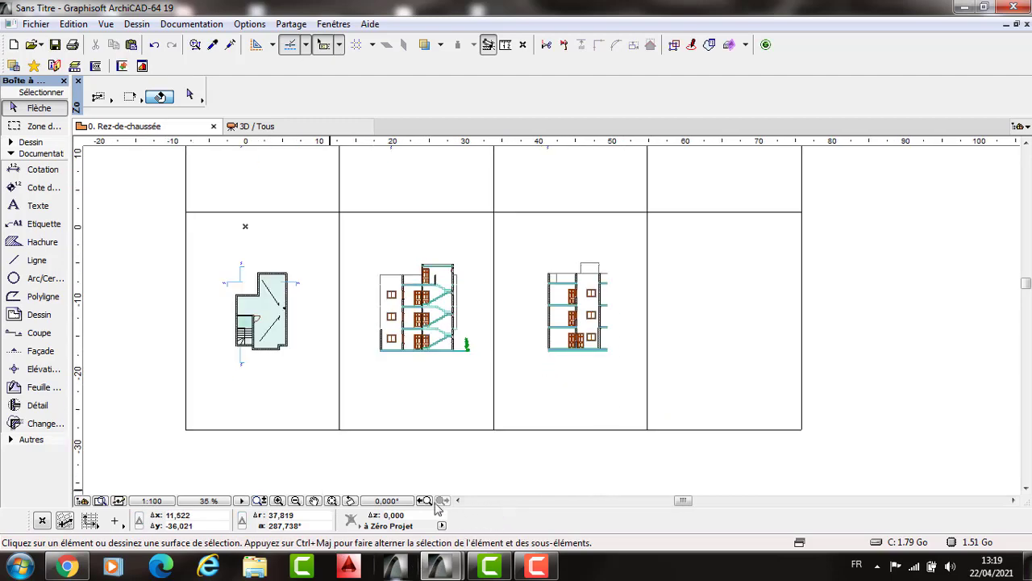
pyautogui.hotkey('alt', 'Tab')
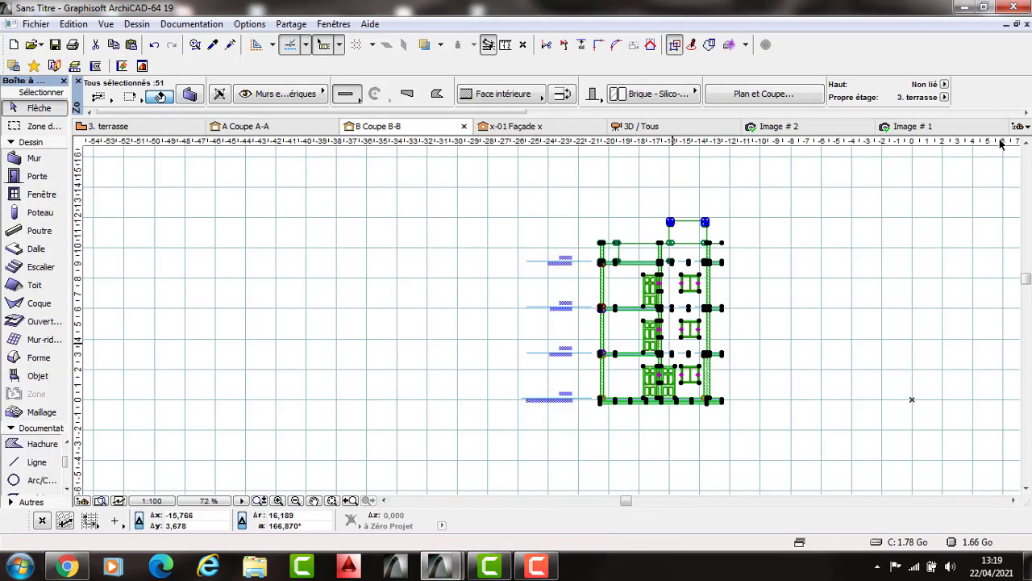
pyautogui.click(998, 154)
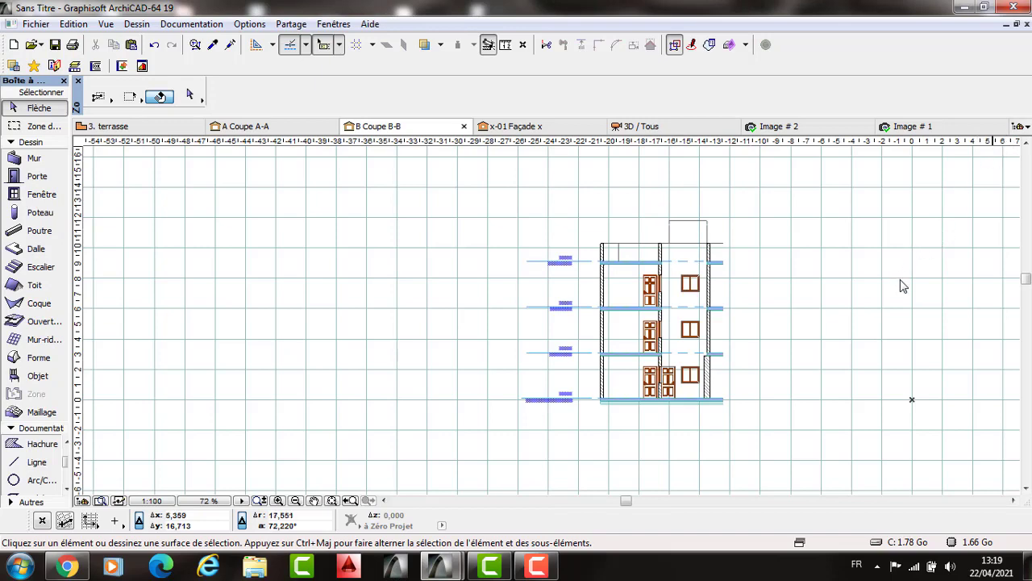
pyautogui.click(775, 165)
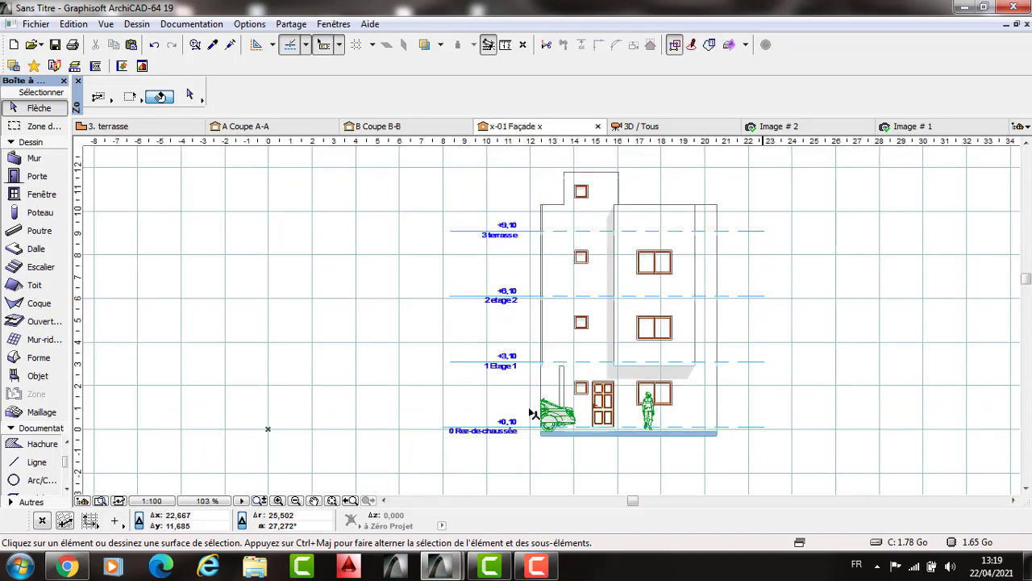
pyautogui.click(542, 459)
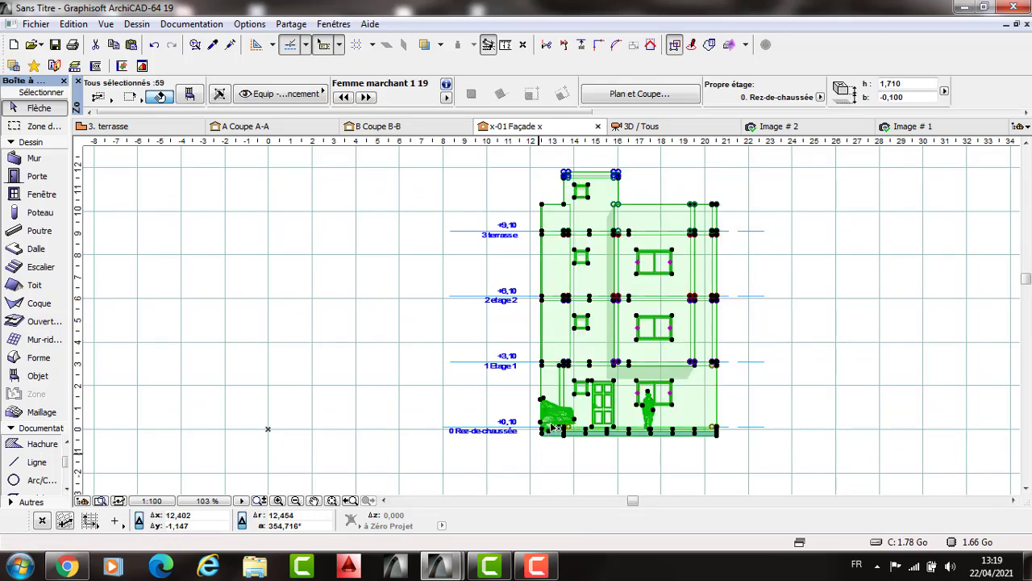
# Step: Delete the car and the walking woman from the façade elevation
pyautogui.click(557, 419)
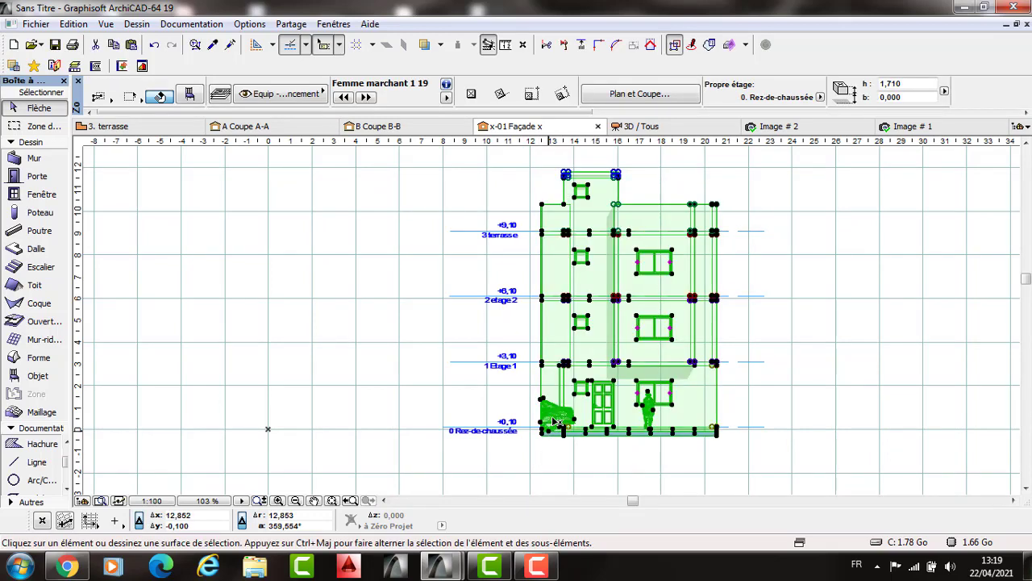
pyautogui.press('Delete')
pyautogui.click(648, 416)
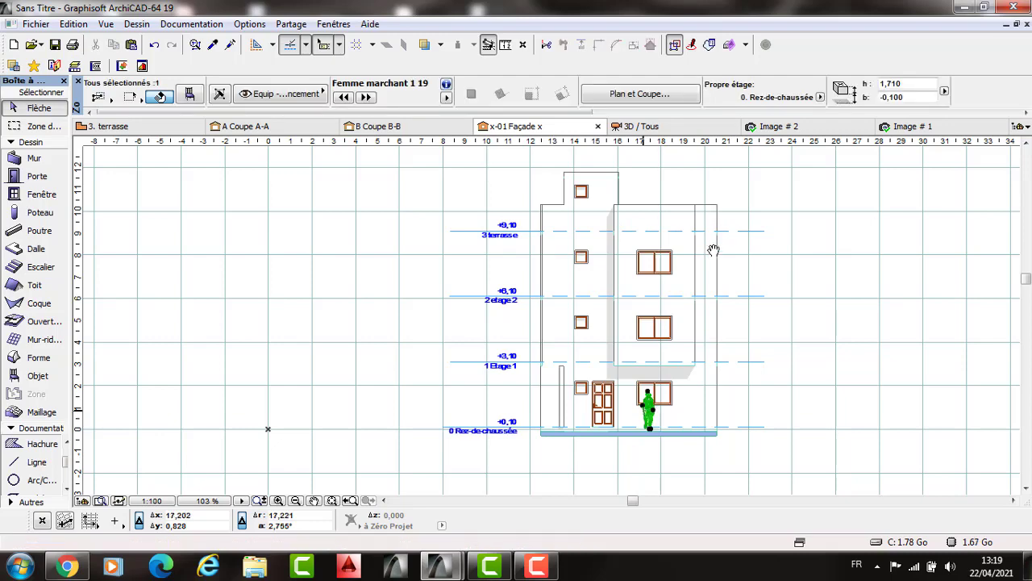
pyautogui.press('Delete')
# Step: Select and copy the cleaned façade drawing and return to the presentation project
pyautogui.scroll(-3, 708, 229)
pyautogui.click(606, 388)
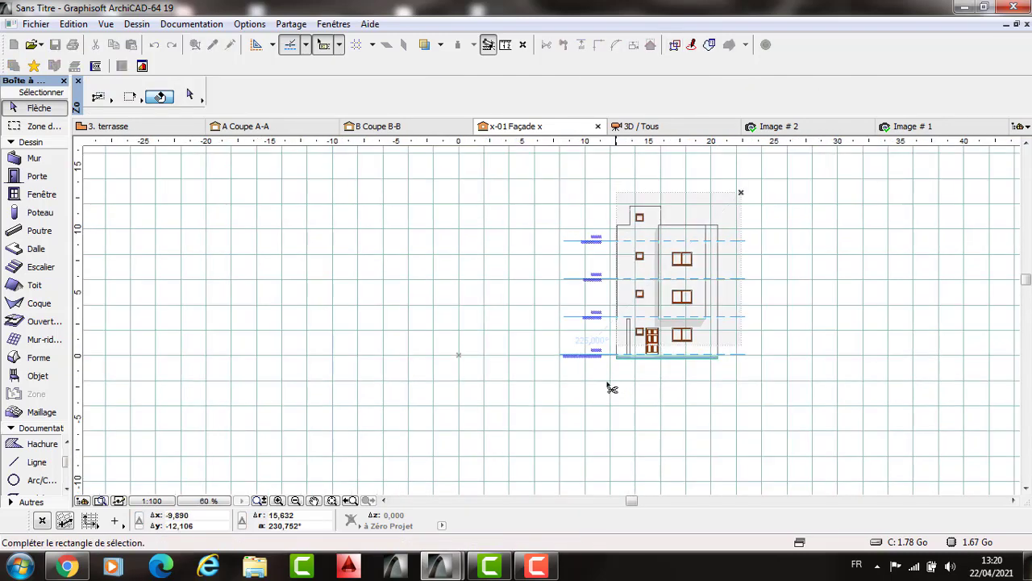
pyautogui.hotkey('ctrl', 'a')
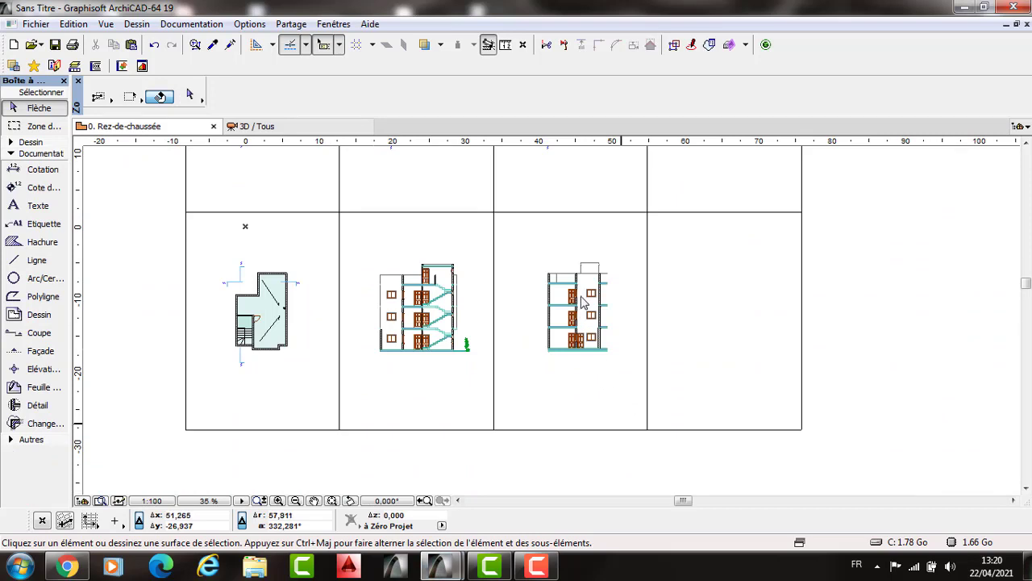
# Step: Paste the façade into the lower row's fourth frame, raise it about 2.8 m level with the B-B section's base and fix it
pyautogui.hotkey('ctrl', 'v')
pyautogui.press('Return')
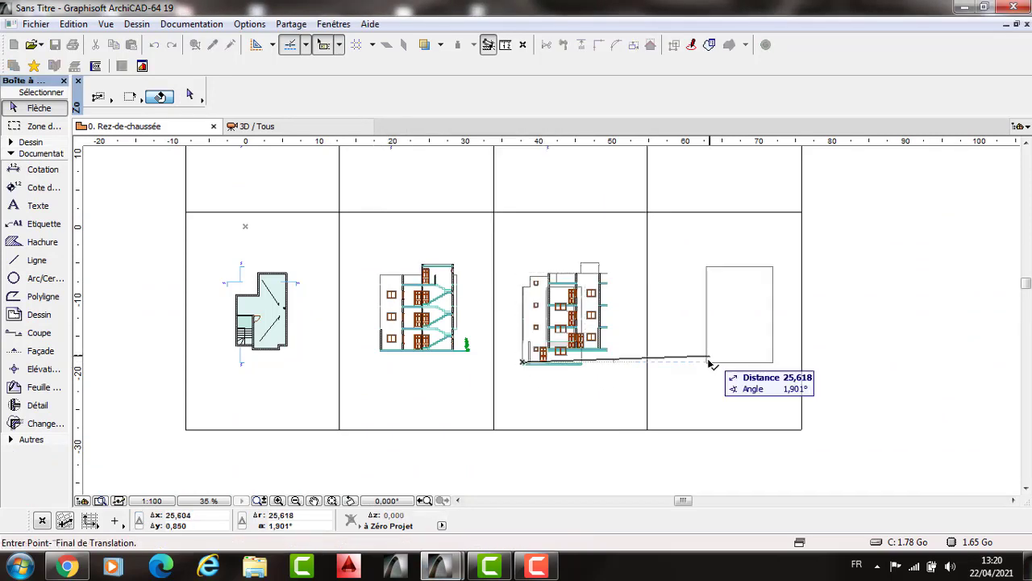
pyautogui.click(709, 354)
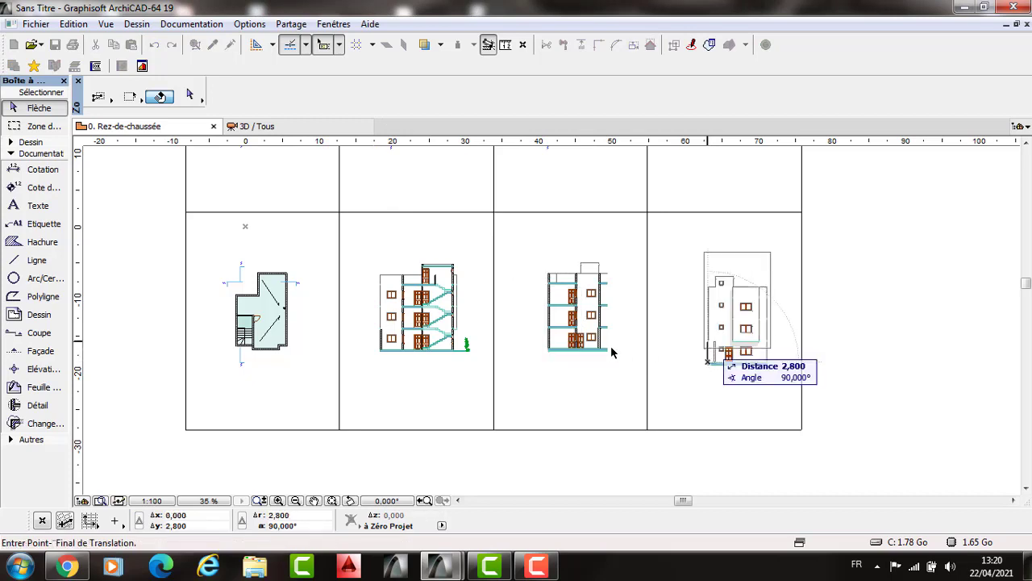
pyautogui.click(718, 337)
# Step: Try to delete the narrow column at the pasted façade's ground floor and undo the deletion
pyautogui.scroll(5, 708, 310)
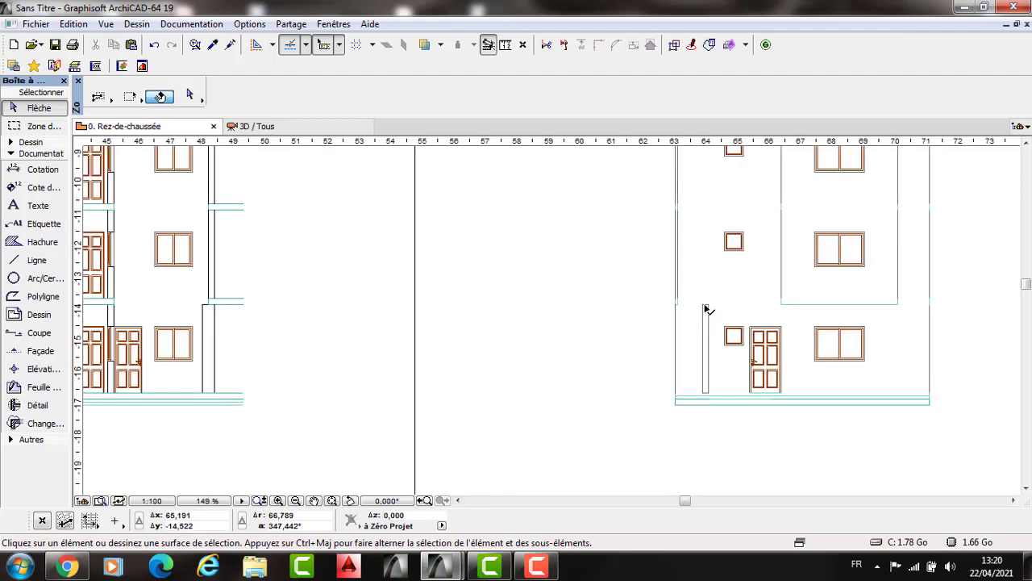
pyautogui.click(702, 317)
pyautogui.click(682, 333)
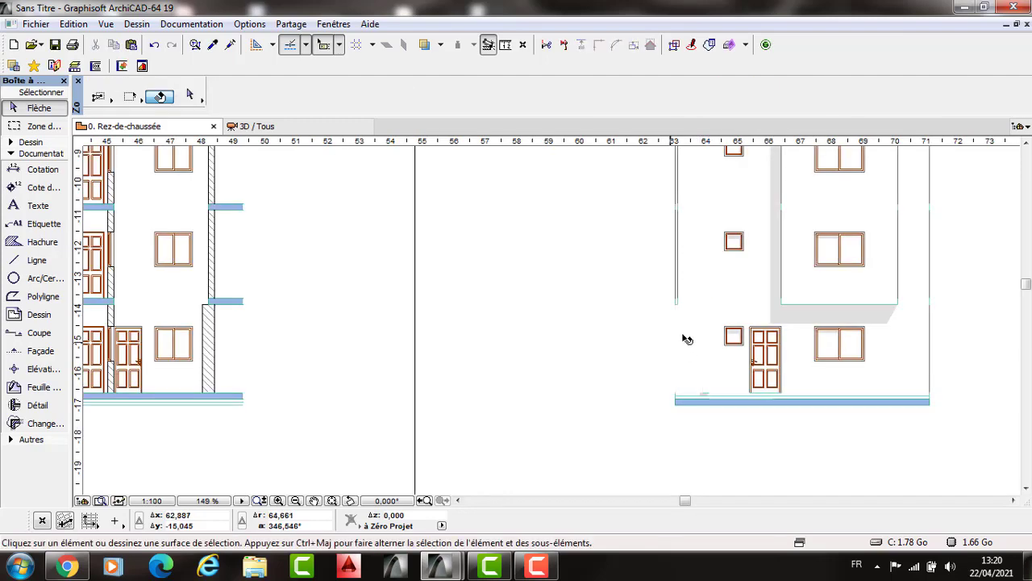
pyautogui.hotkey('ctrl', 'z')
pyautogui.click(595, 380)
# Step: Start a text block across the upper row's empty fourth frame with the first line "DESSINER PAR"
pyautogui.scroll(-6, 557, 373)
pyautogui.moveTo(555, 359); pyautogui.dragTo(553, 344, button='middle')
pyautogui.scroll(-1, 551, 344)
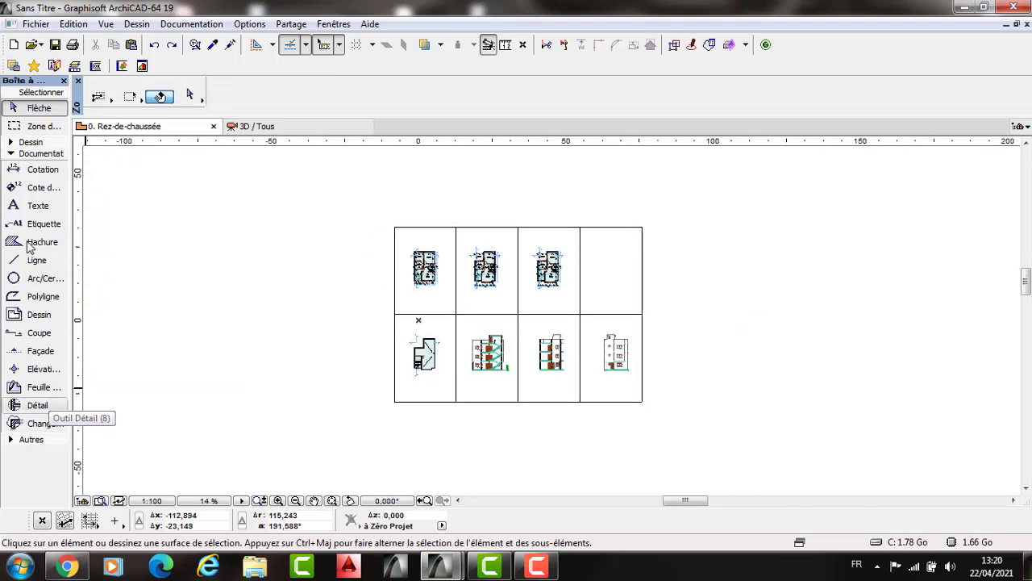
pyautogui.press('t')
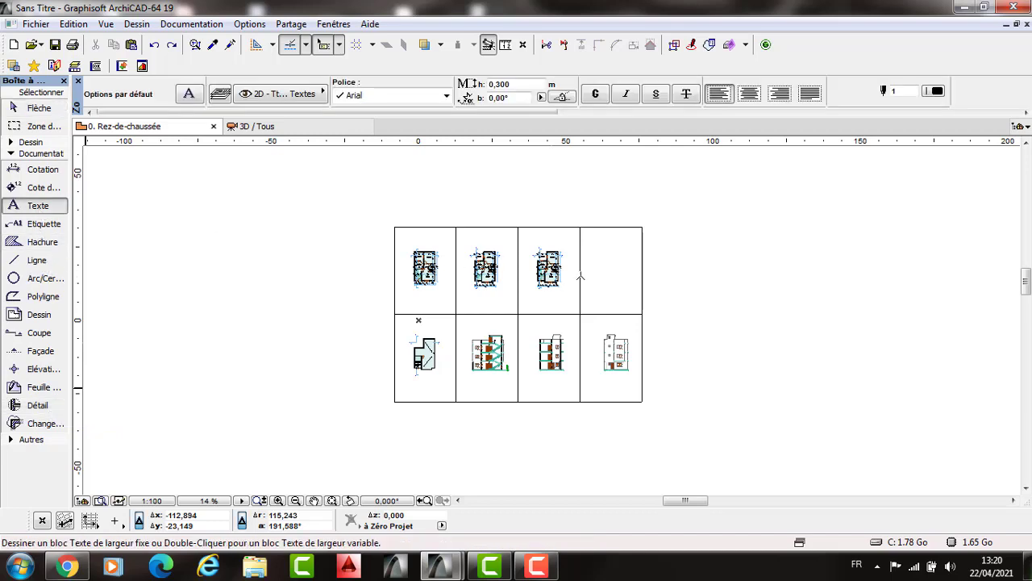
pyautogui.click(636, 251)
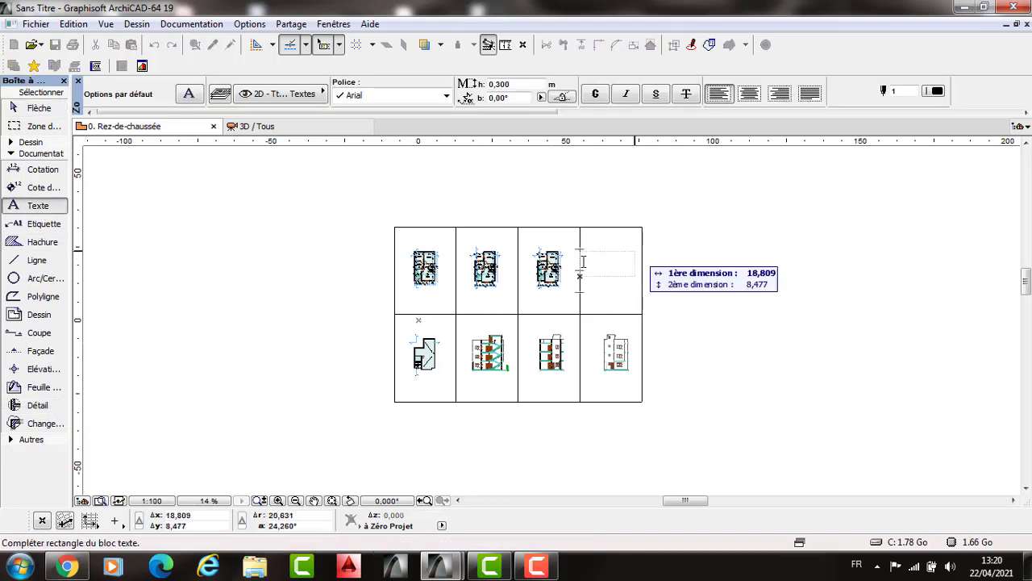
pyautogui.click(596, 259)
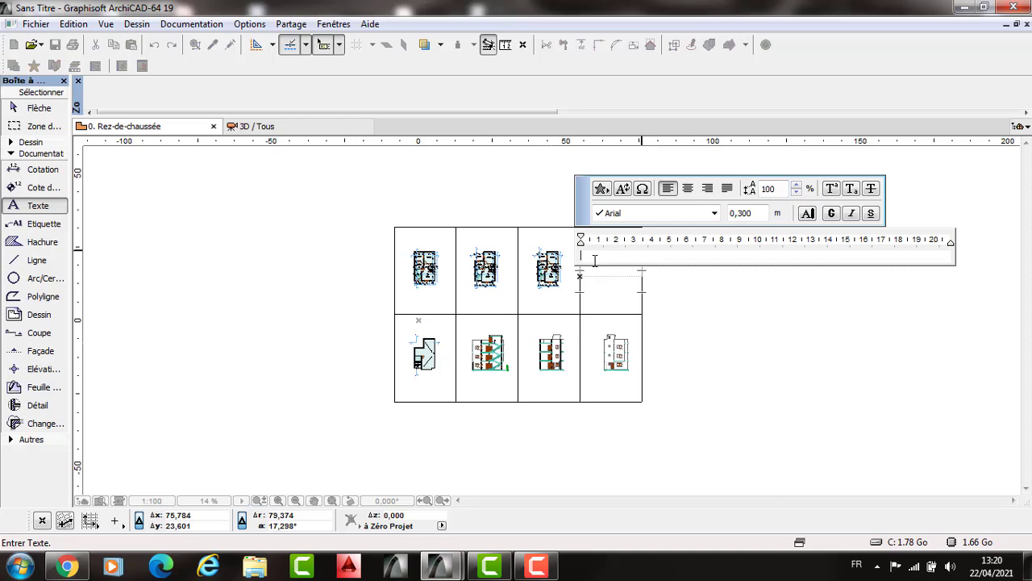
pyautogui.write('DESSINER PAR')
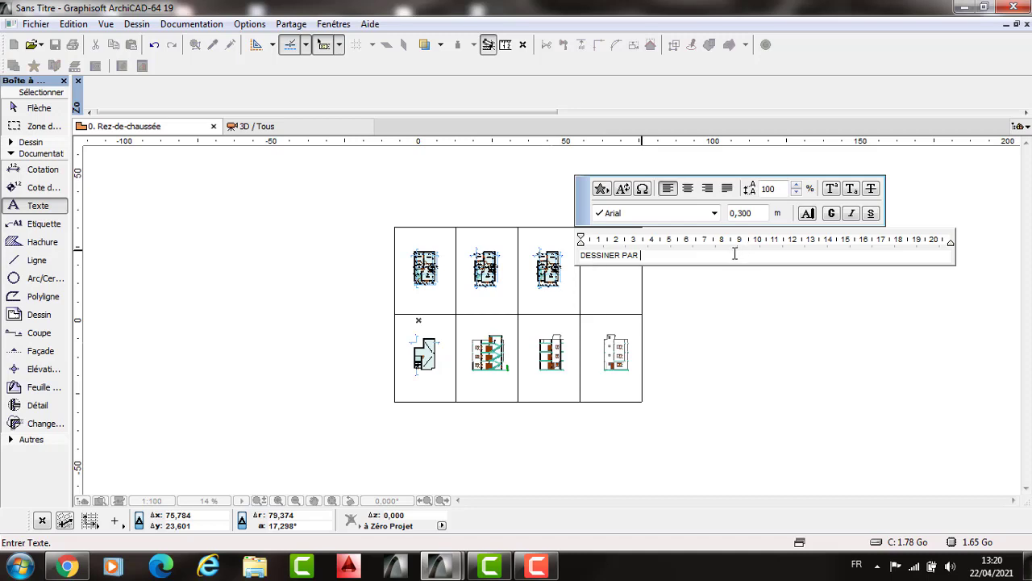
# Step: Add the lines "DATE", "ECHELLE" and "ADRESSE" below the first line and finish the text block
pyautogui.press('Return')
pyautogui.write('D')
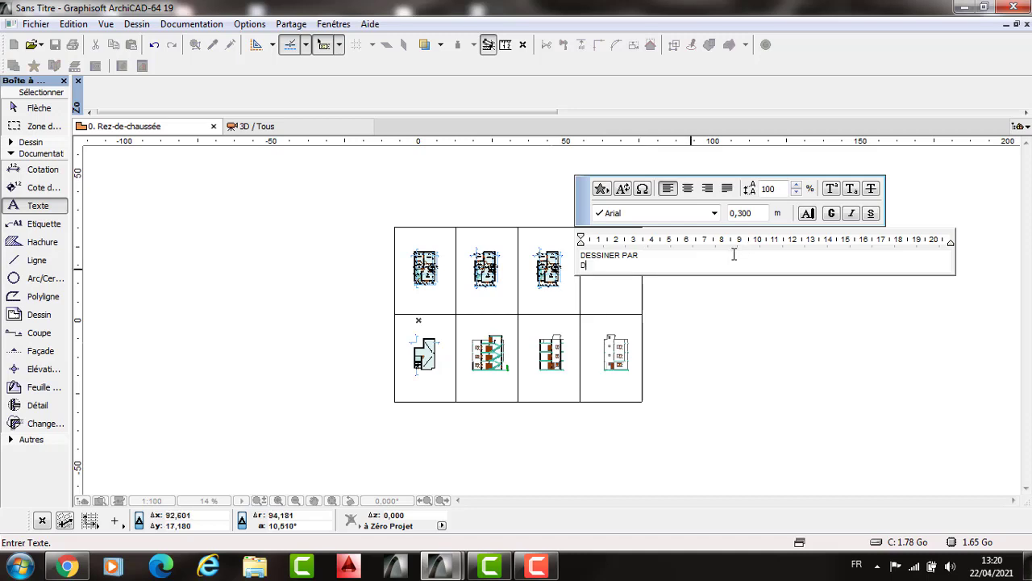
pyautogui.write('ATE')
pyautogui.press('Return')
pyautogui.write('E')
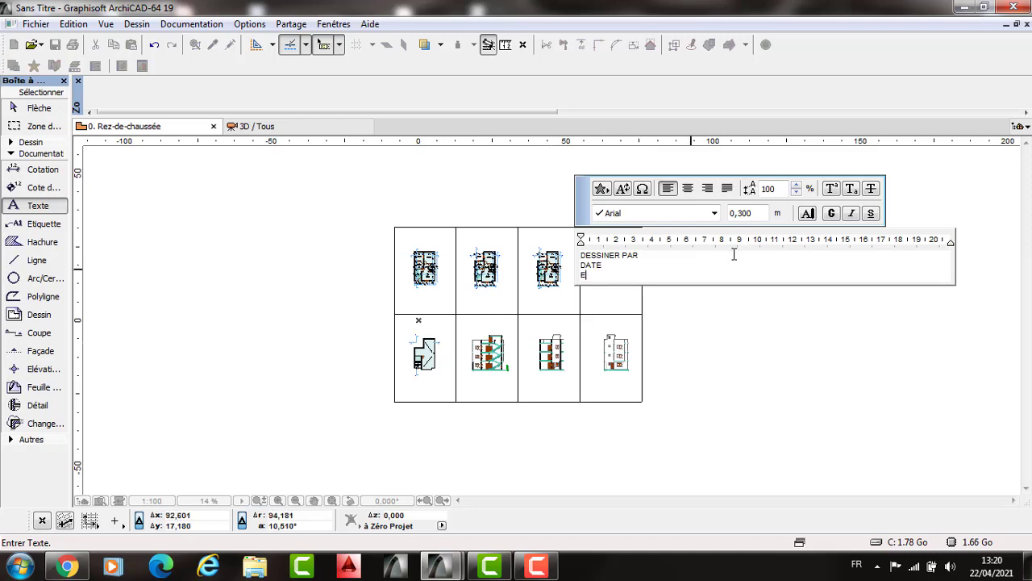
pyautogui.write('CHELLE')
pyautogui.press('Return')
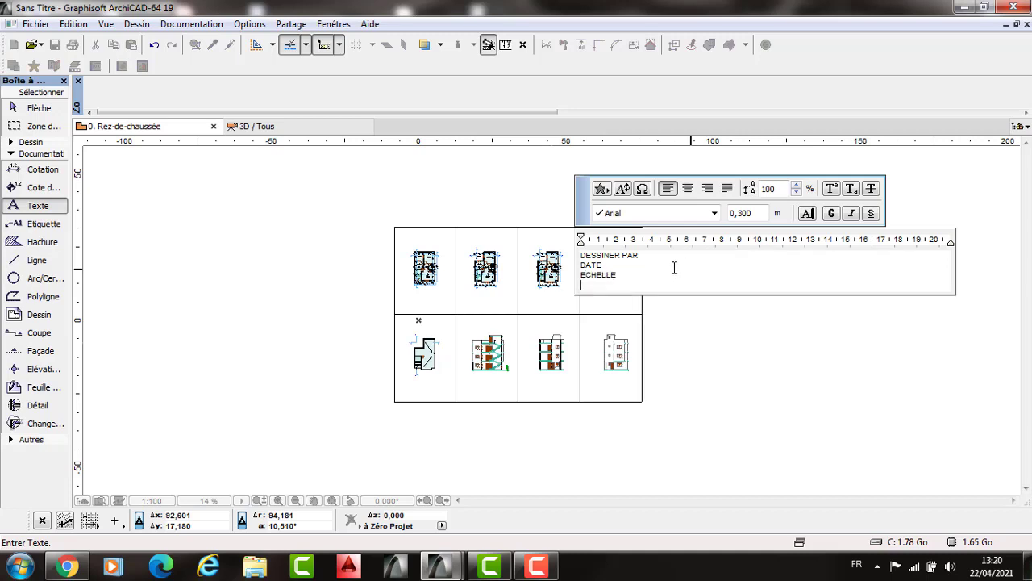
pyautogui.write('ADRESSE')
pyautogui.press('Return')
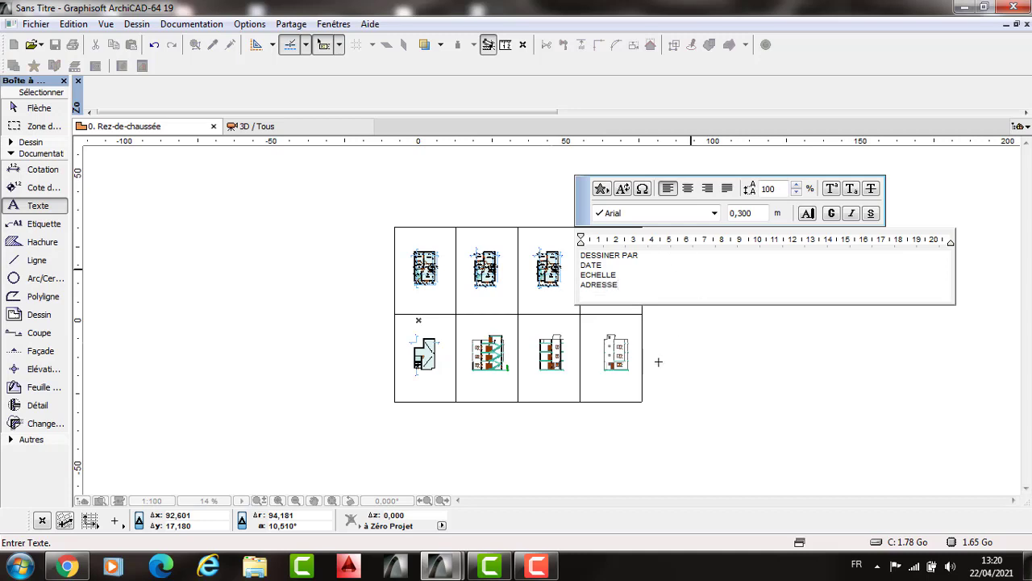
pyautogui.press('Escape')
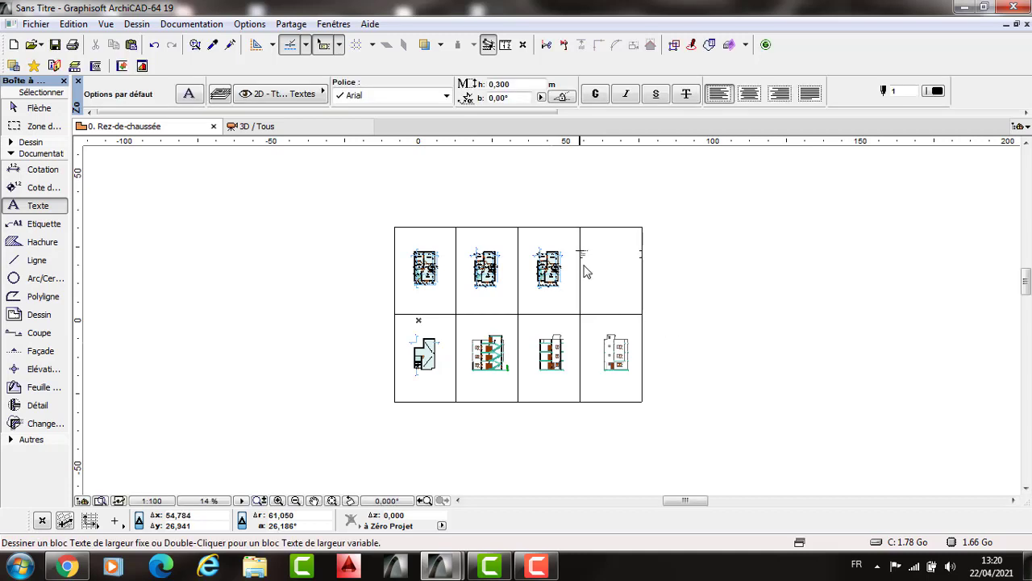
# Step: Set the height of all the text in the title block to 1 m
pyautogui.scroll(4, 587, 269)
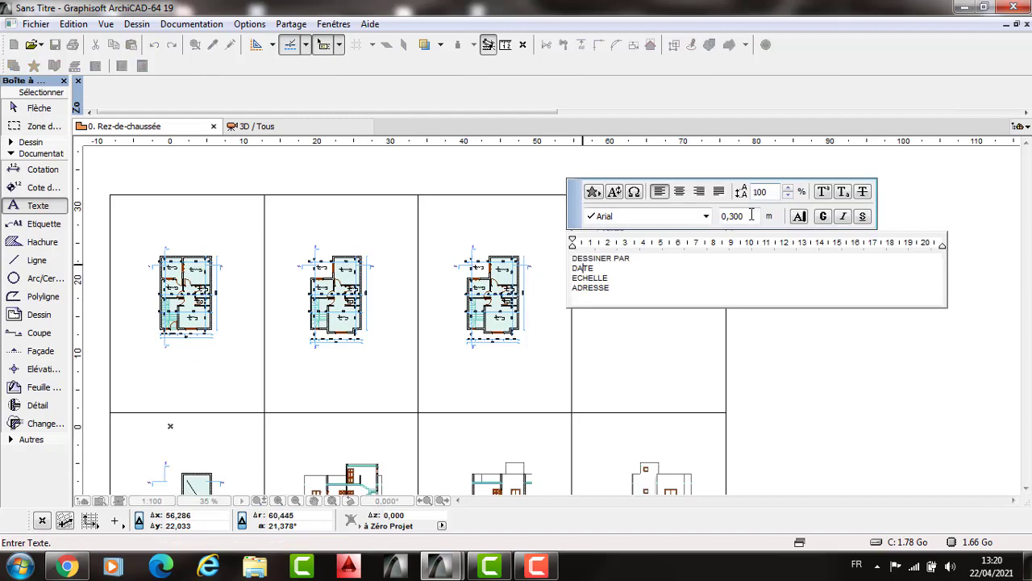
pyautogui.hotkey('ctrl', 'a')
pyautogui.click(734, 216)
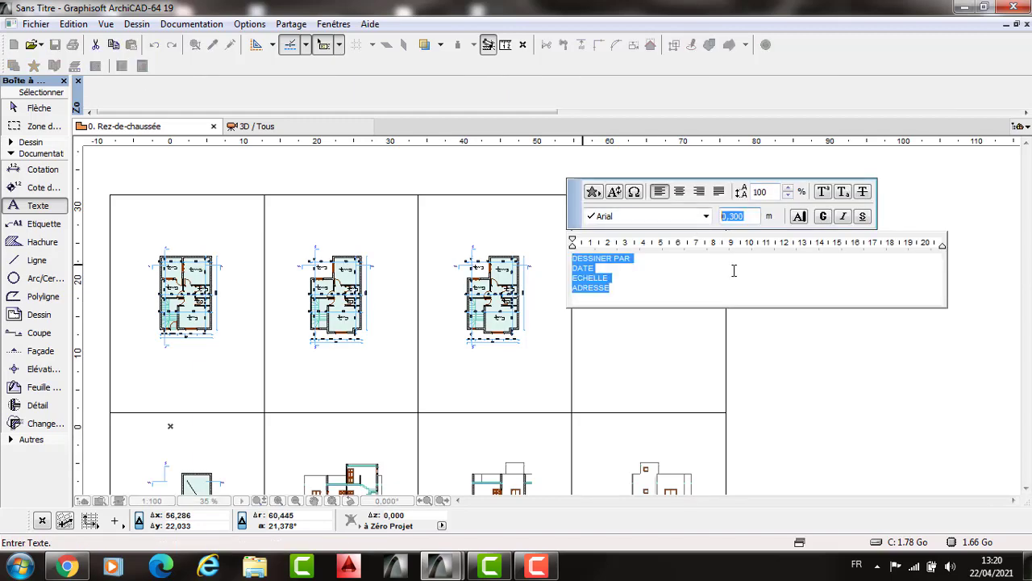
pyautogui.write('1')
pyautogui.click(630, 332)
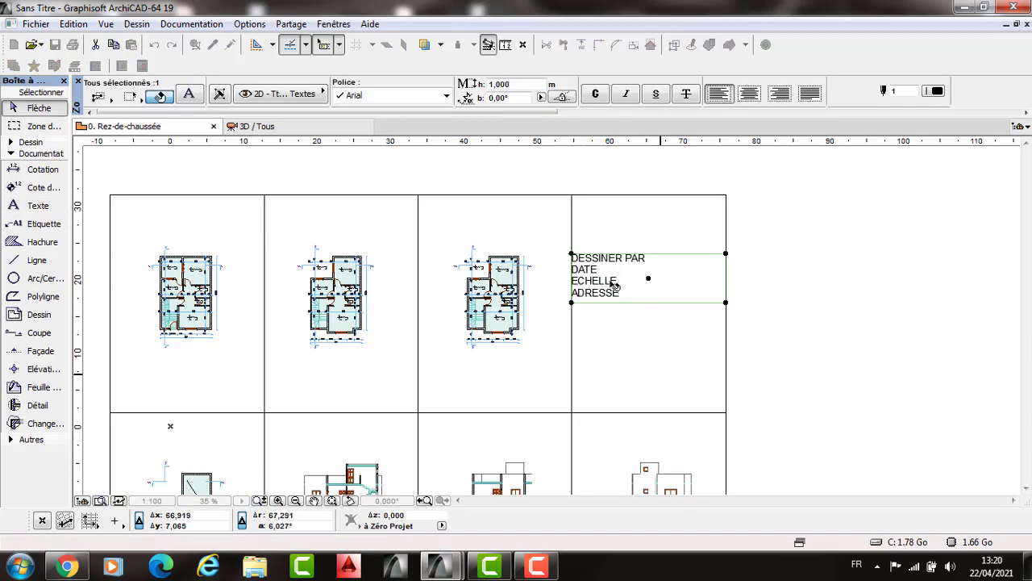
# Step: Narrow the text block's width and position it in the upper part of the fourth frame, clear of the dividing line
pyautogui.click(606, 315)
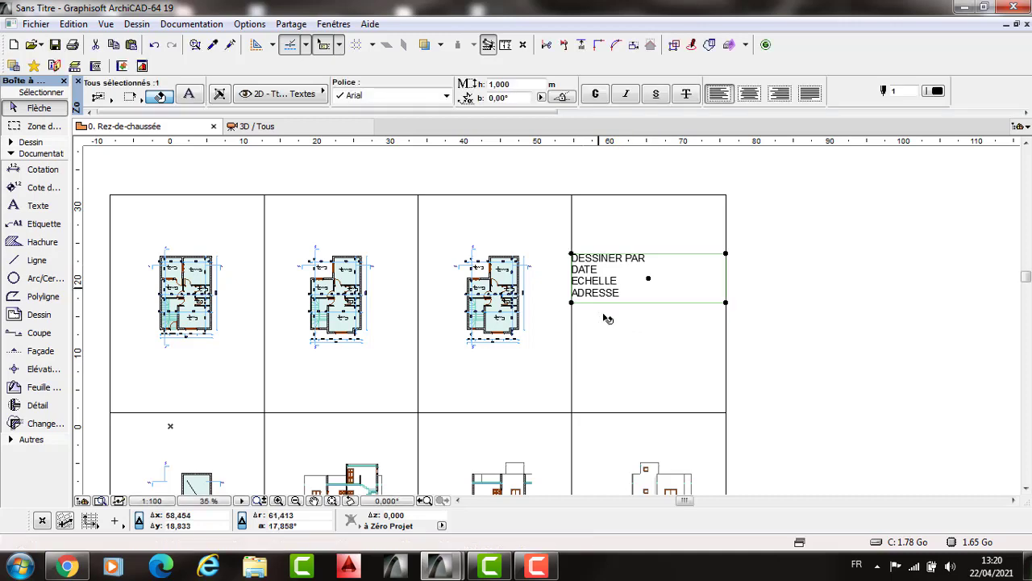
pyautogui.click(726, 329)
pyautogui.press('Escape')
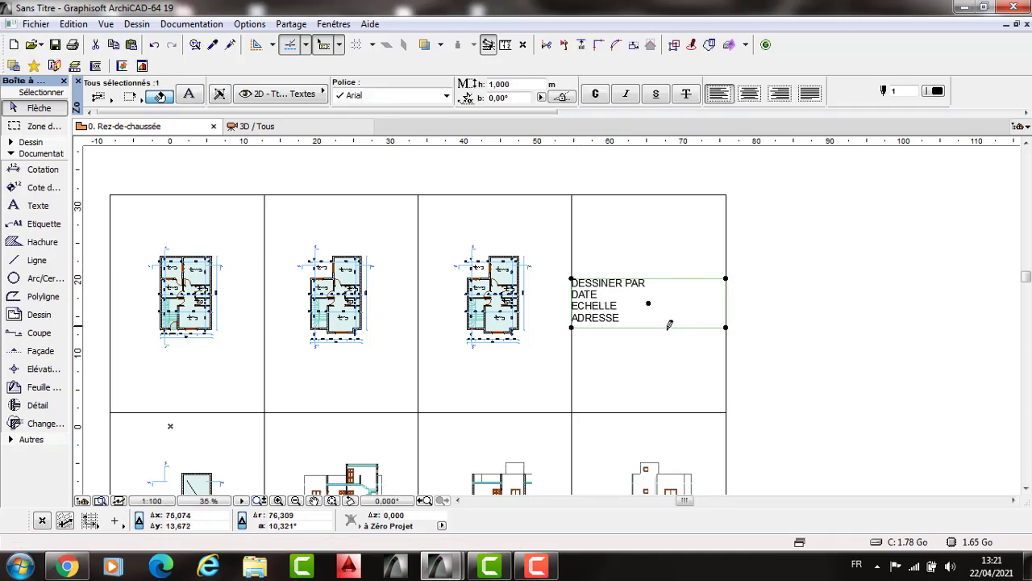
pyautogui.click(726, 327)
pyautogui.click(667, 327)
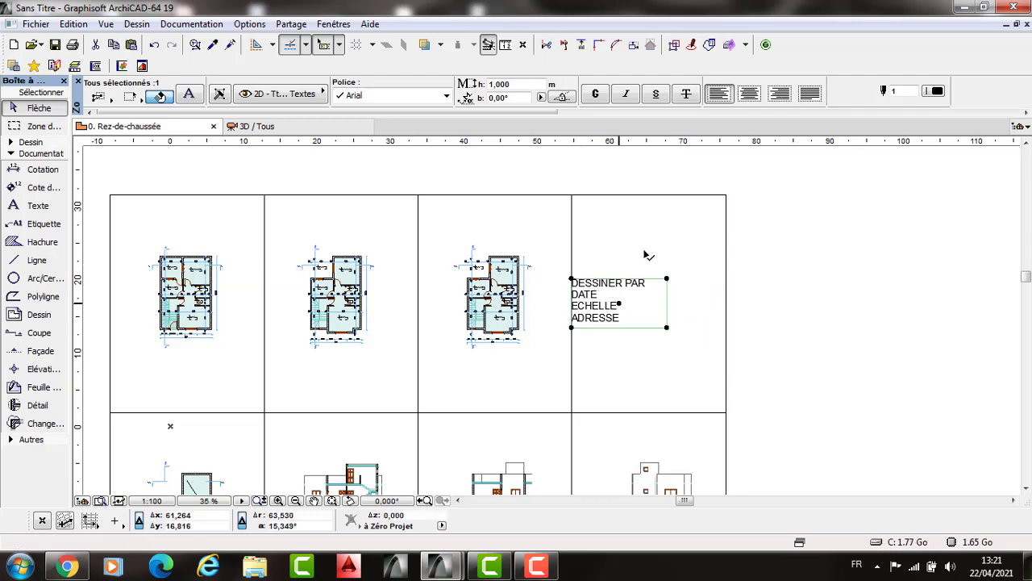
pyautogui.click(620, 303)
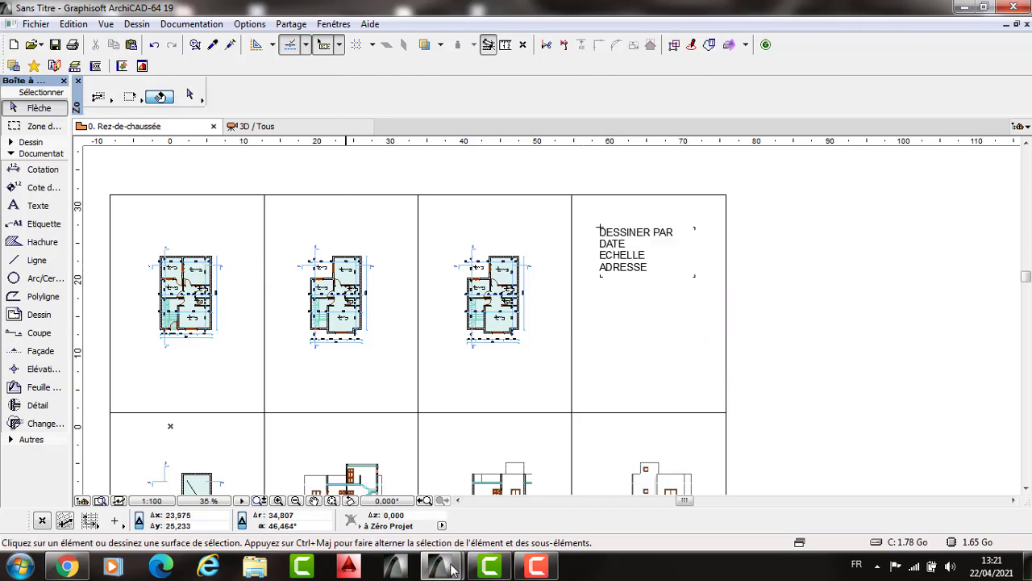
# Step: Switch to the source project and view its rendered images, Image # 2 and Image # 1
pyautogui.moveTo(452, 569)
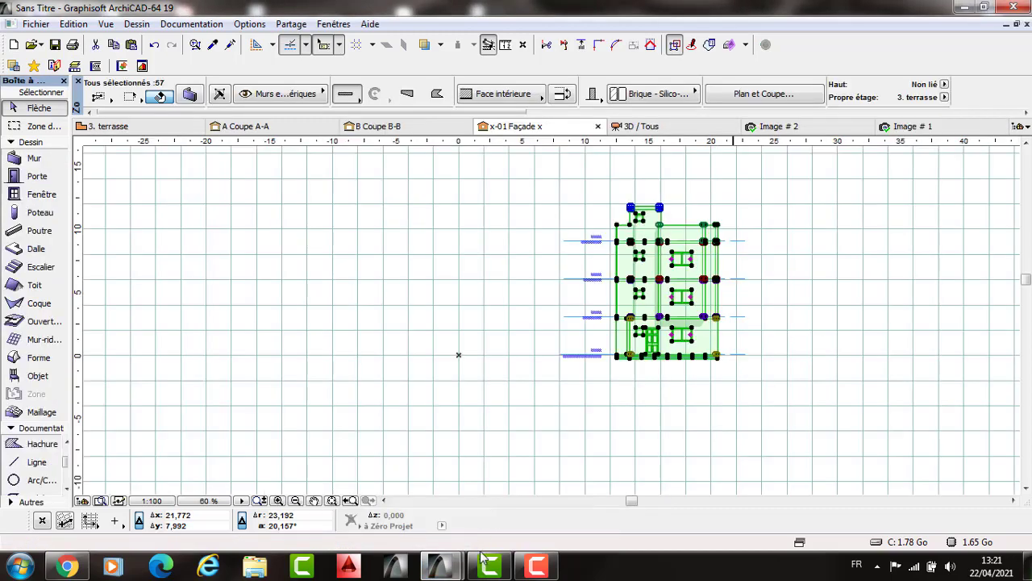
pyautogui.click(536, 565)
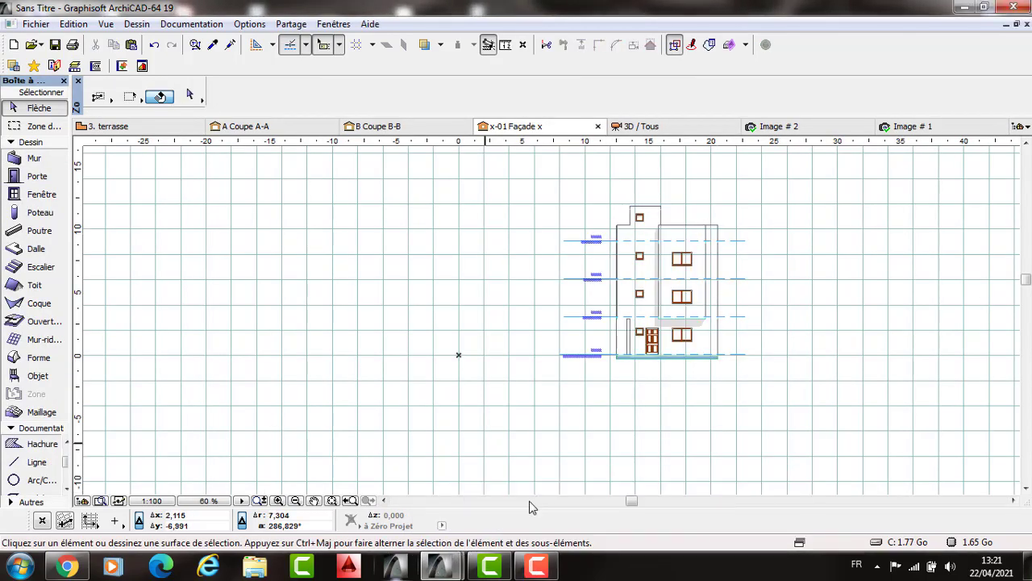
pyautogui.moveTo(442, 557)
pyautogui.click(376, 512)
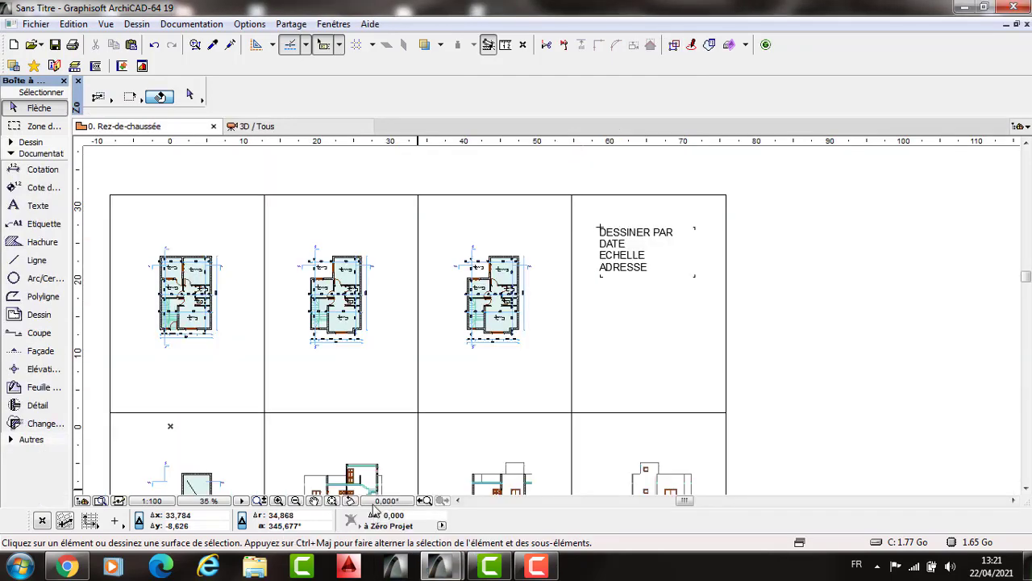
pyautogui.hotkey('alt', 'Tab')
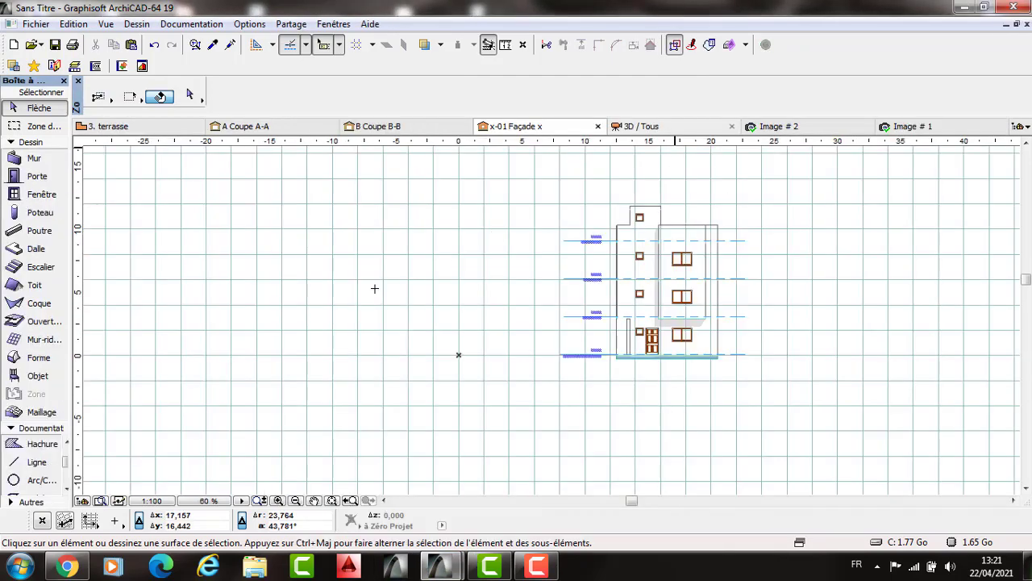
pyautogui.click(781, 126)
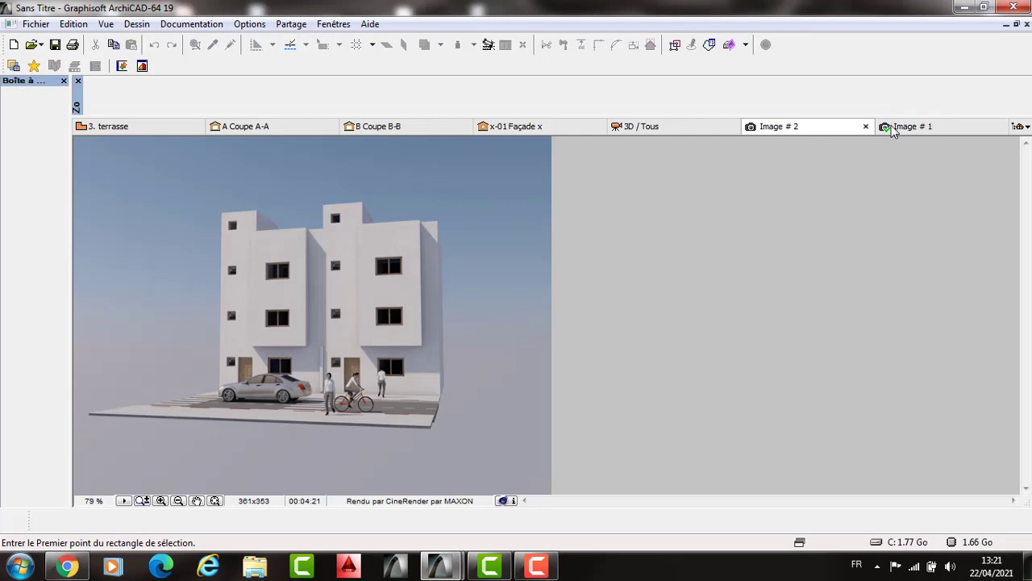
pyautogui.hotkey('ctrl', 'Tab')
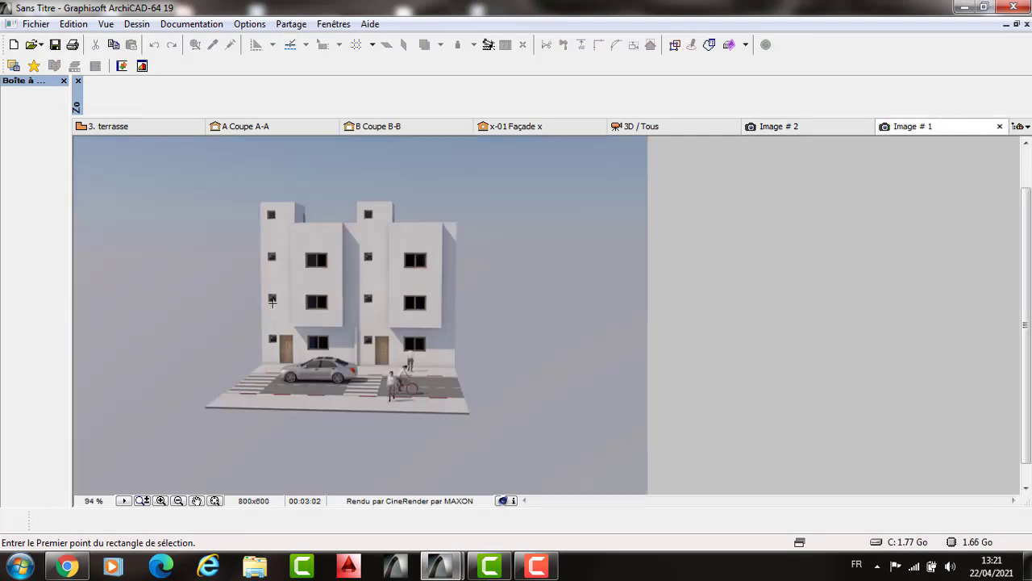
pyautogui.hotkey('ctrl', 'Tab')
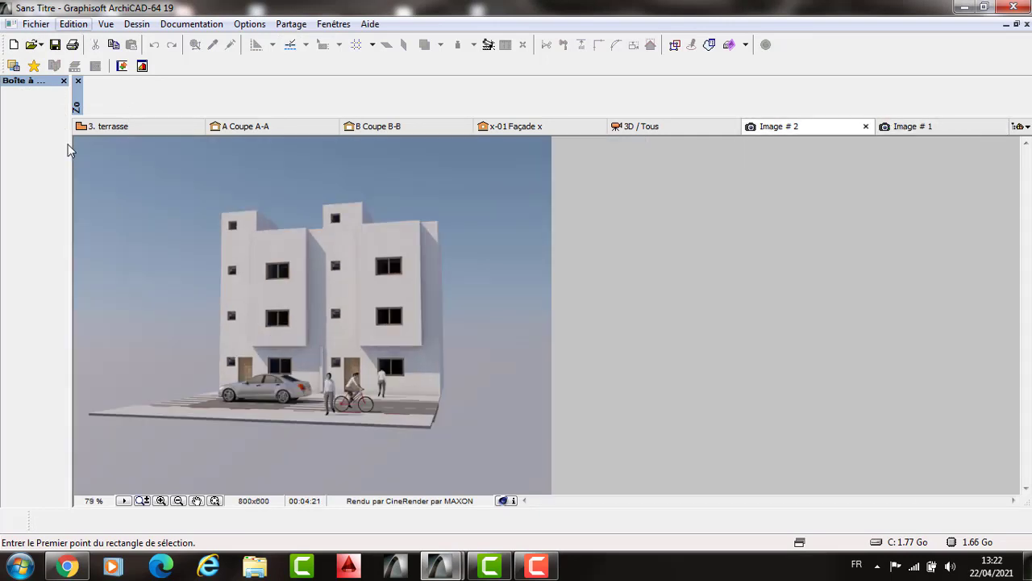
# Step: Save the Image # 2 render to the Bureau folder as the JPEG "Sans Titre Image # 2"
pyautogui.hotkey('alt', 'f')
pyautogui.press('Down')
pyautogui.press('Down')
pyautogui.press('Down')
pyautogui.press('Return')
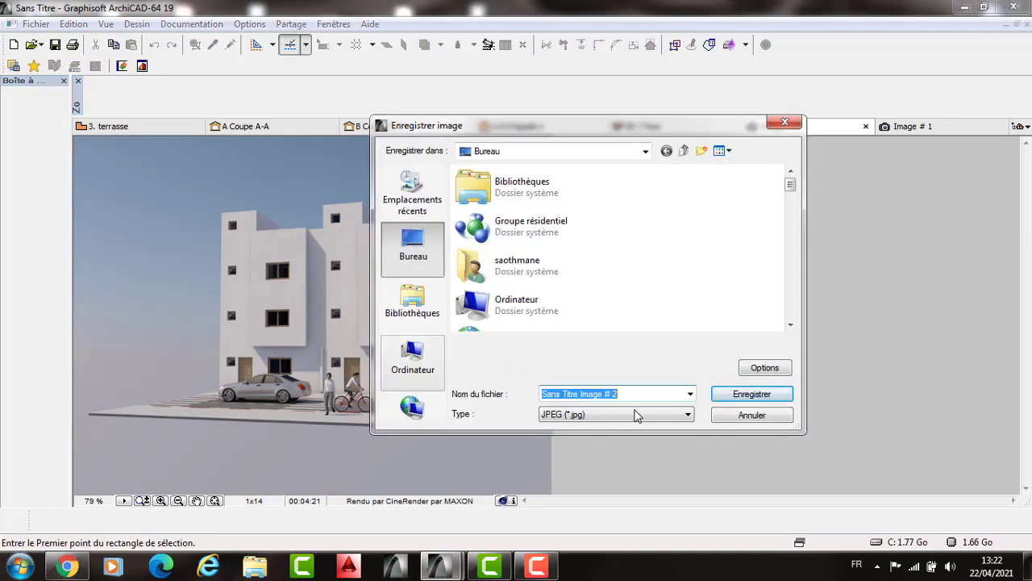
pyautogui.click(730, 397)
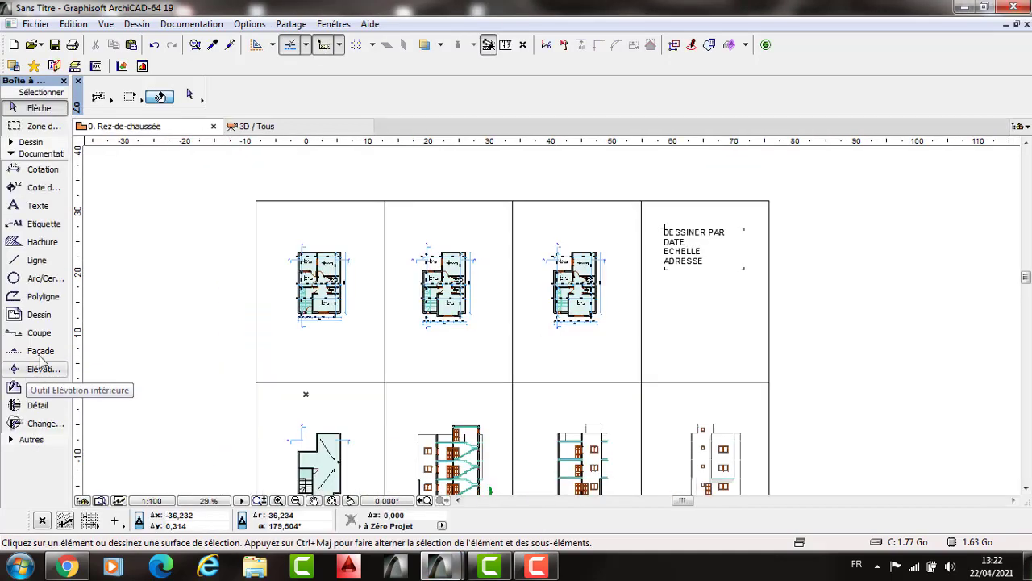
# Step: In the presentation project, load "Sans Titre Image # 2.jpg" from the Bureau folder into the Figure tool's default settings
pyautogui.click(32, 440)
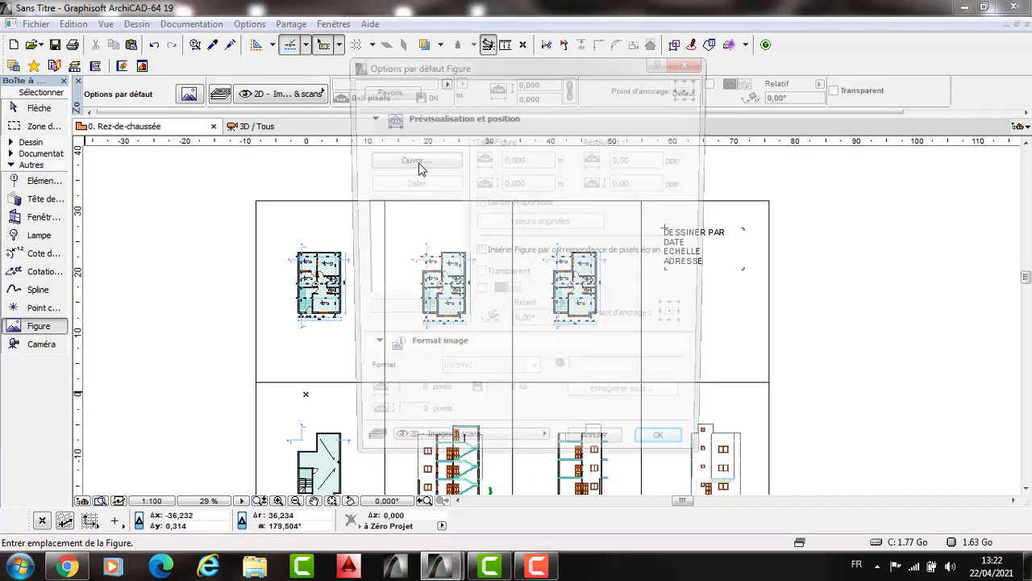
pyautogui.press('Return')
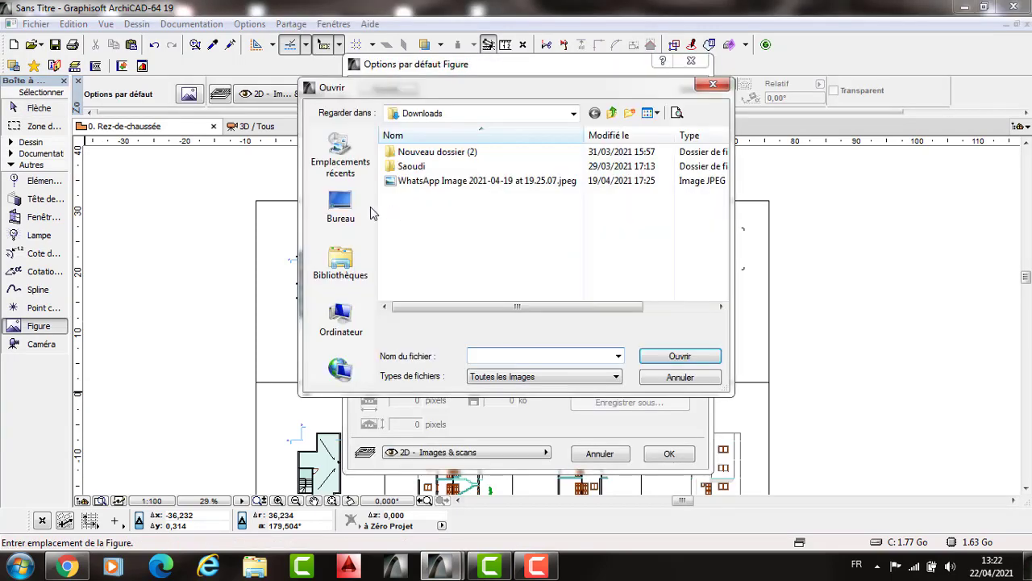
pyautogui.press('BackSpace')
pyautogui.press('BackSpace')
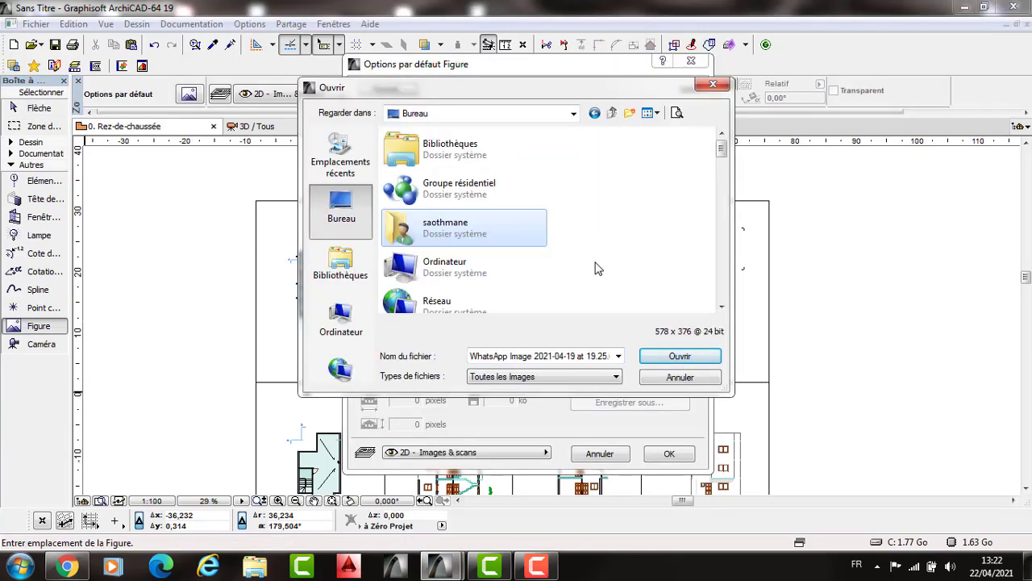
pyautogui.scroll(-3, 565, 266)
pyautogui.scroll(-3, 515, 261)
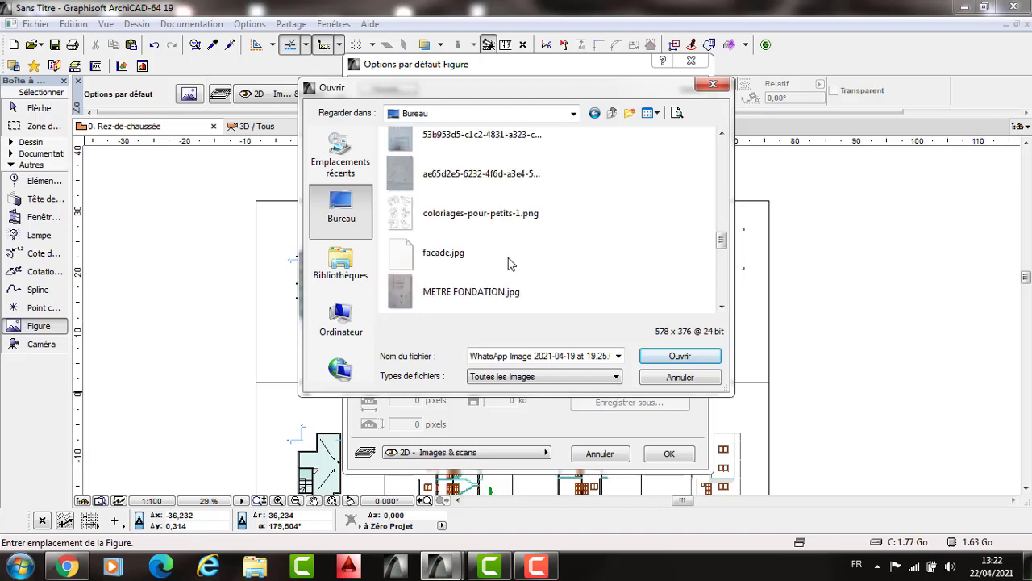
pyautogui.scroll(-3, 509, 263)
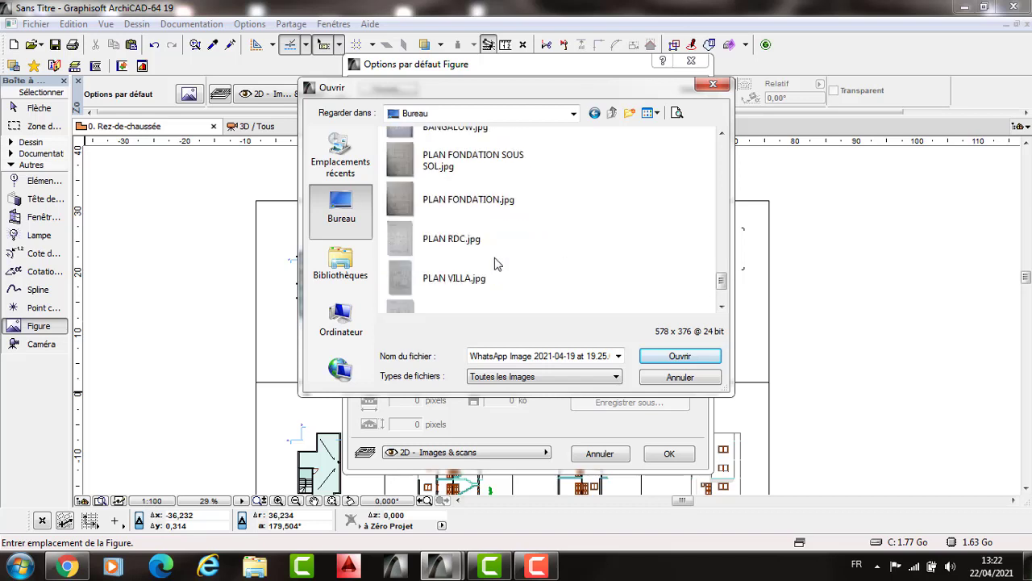
pyautogui.scroll(-3, 633, 304)
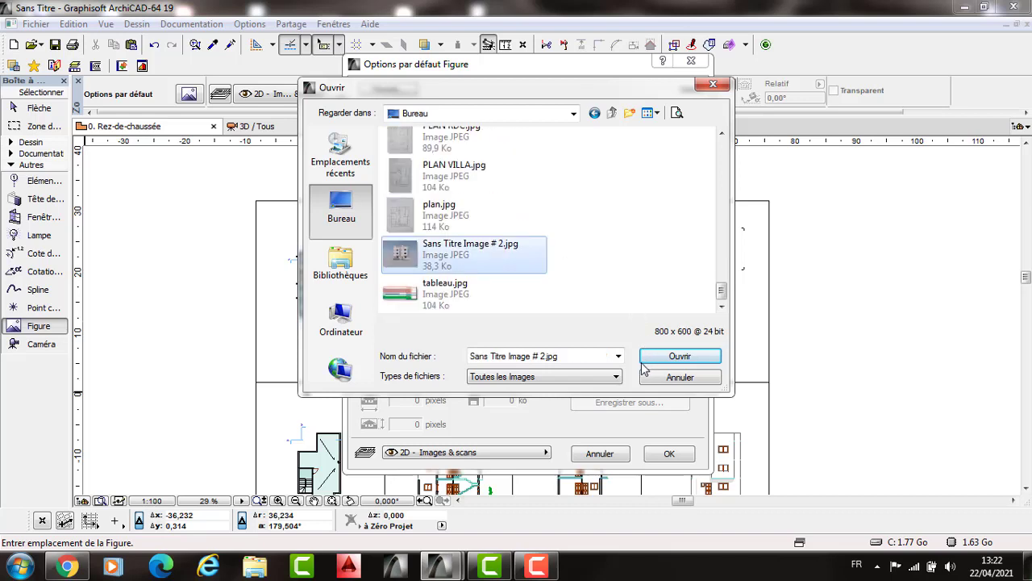
pyautogui.click(643, 362)
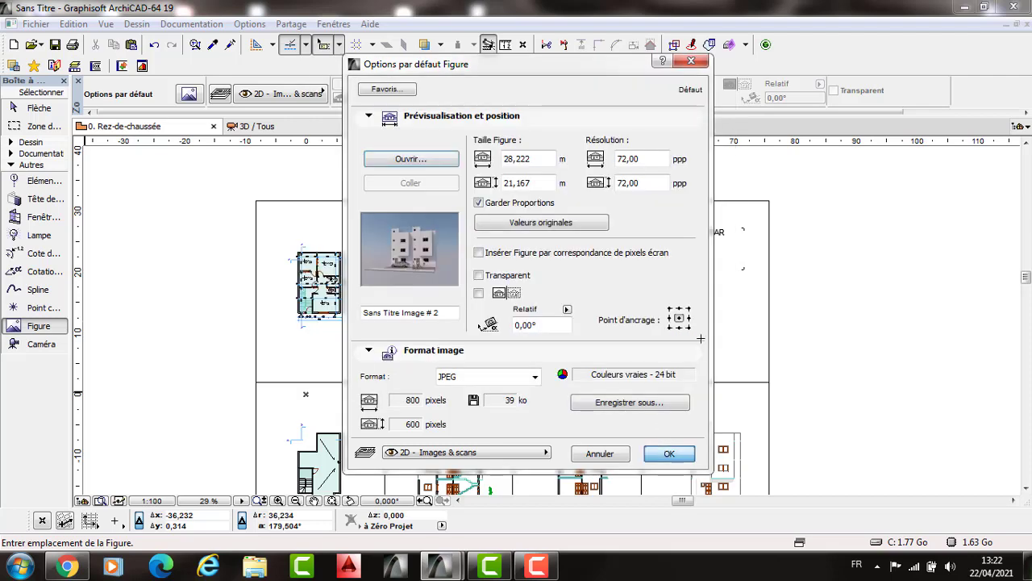
# Step: Place the render below the title text and shrink it to about 18.4 × 16.1 m, with its lower-left corner on the frame's corner
pyautogui.press('Return')
pyautogui.click(687, 358)
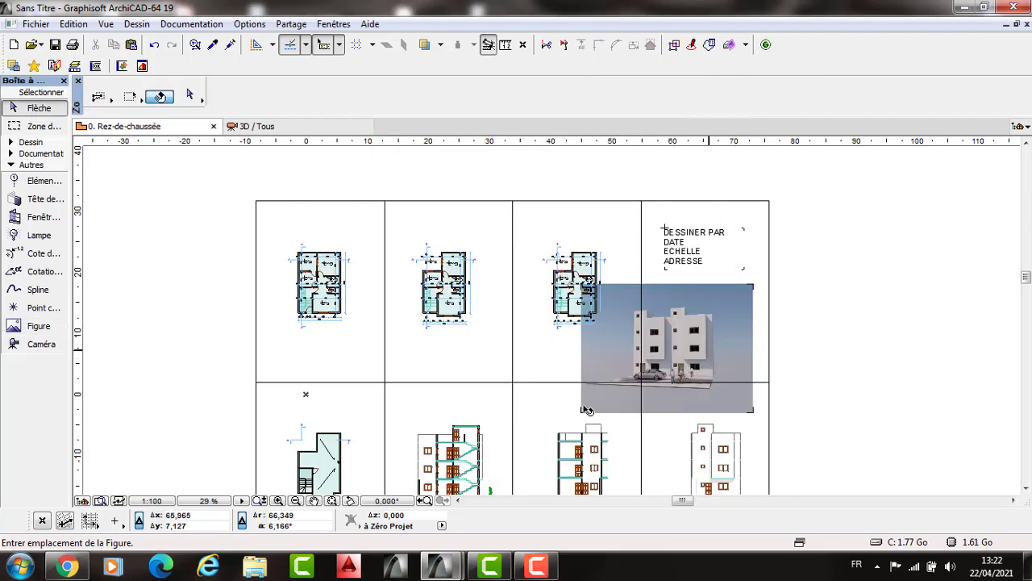
pyautogui.click(644, 381)
pyautogui.click(641, 382)
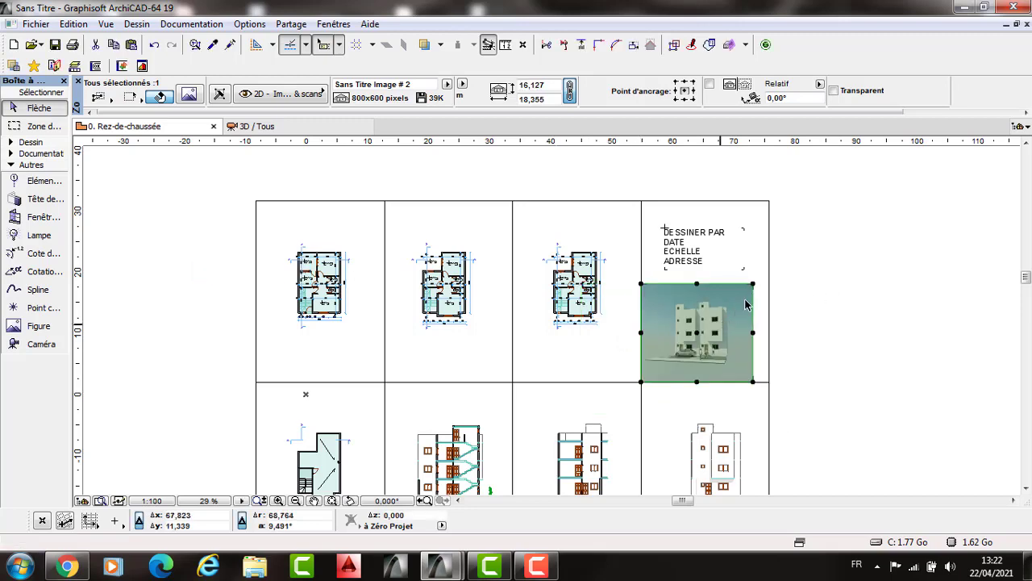
# Step: Deselect the render, set the plan's PDF page size to A1 (ISO) - Métrique, landscape, check the document options and cancel the save
pyautogui.click(550, 350)
pyautogui.scroll(-2, 562, 360)
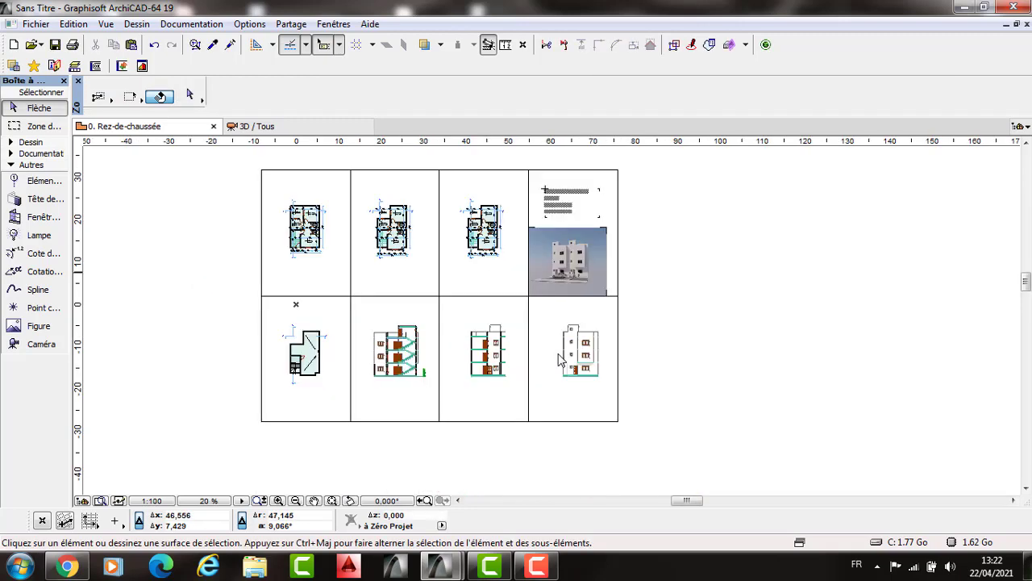
pyautogui.moveTo(556, 357); pyautogui.dragTo(605, 424, button='middle')
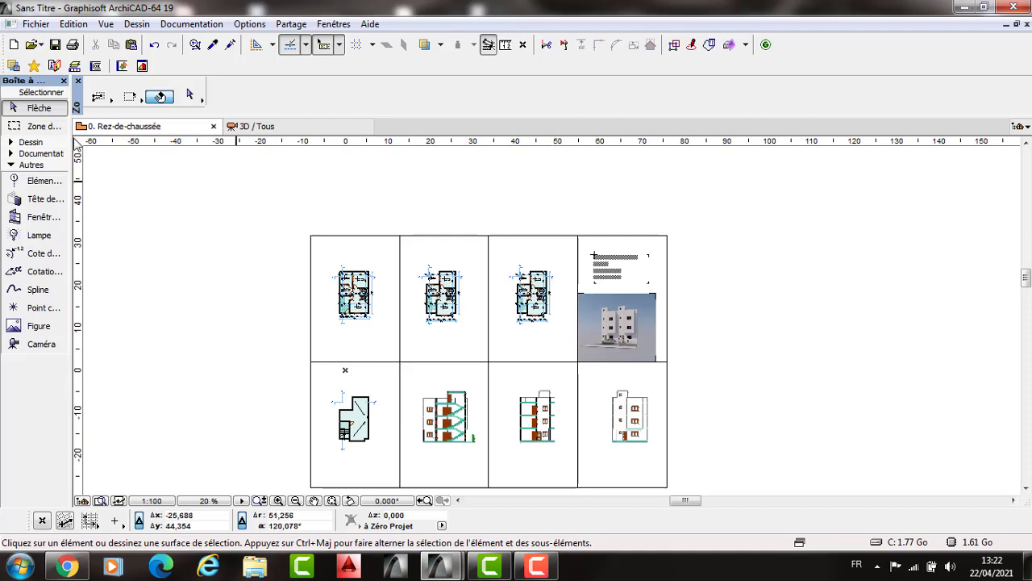
pyautogui.click(36, 23)
pyautogui.click(78, 141)
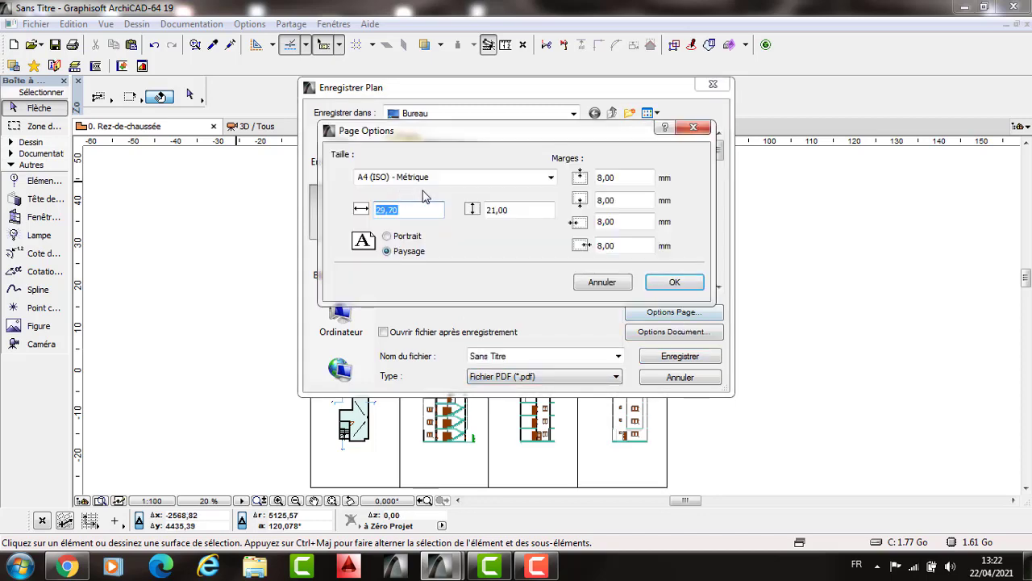
pyautogui.click(427, 179)
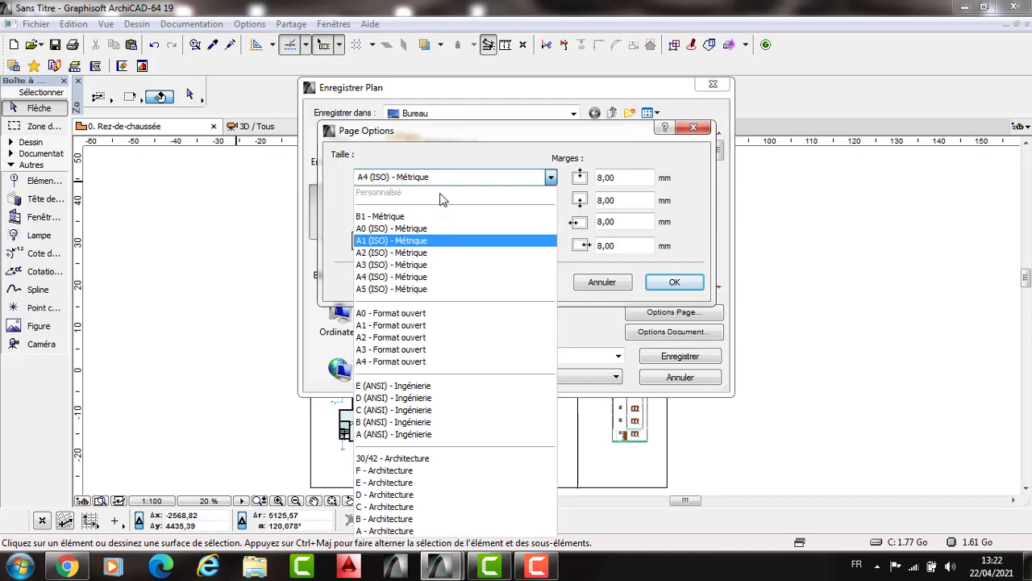
pyautogui.click(442, 199)
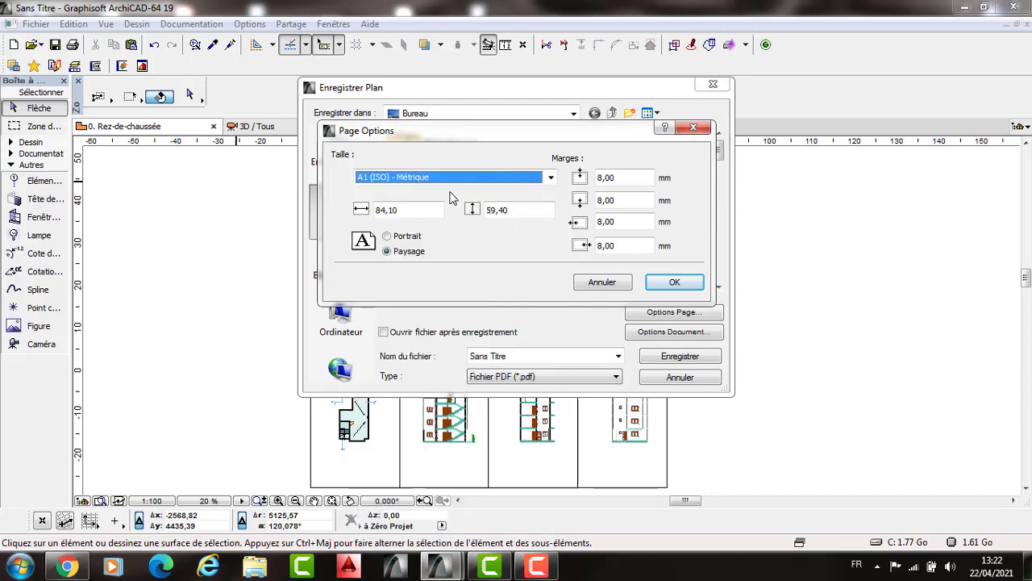
pyautogui.click(655, 282)
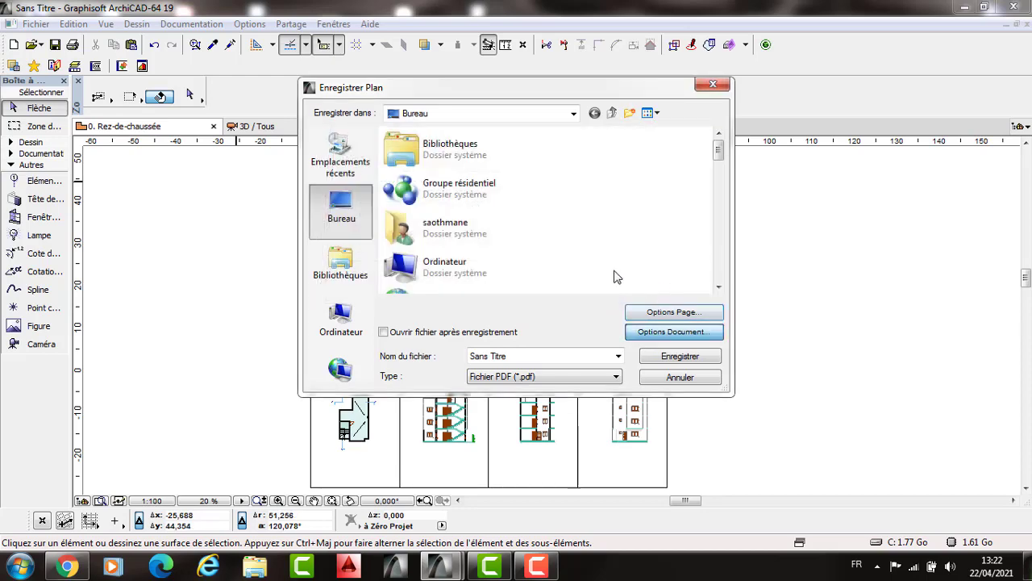
pyautogui.click(670, 331)
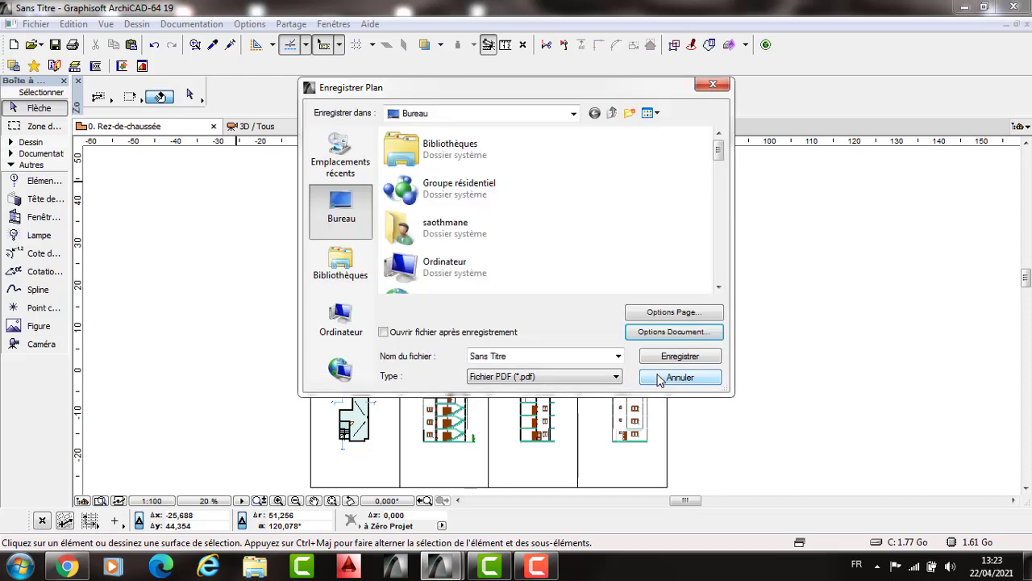
pyautogui.press('Escape')
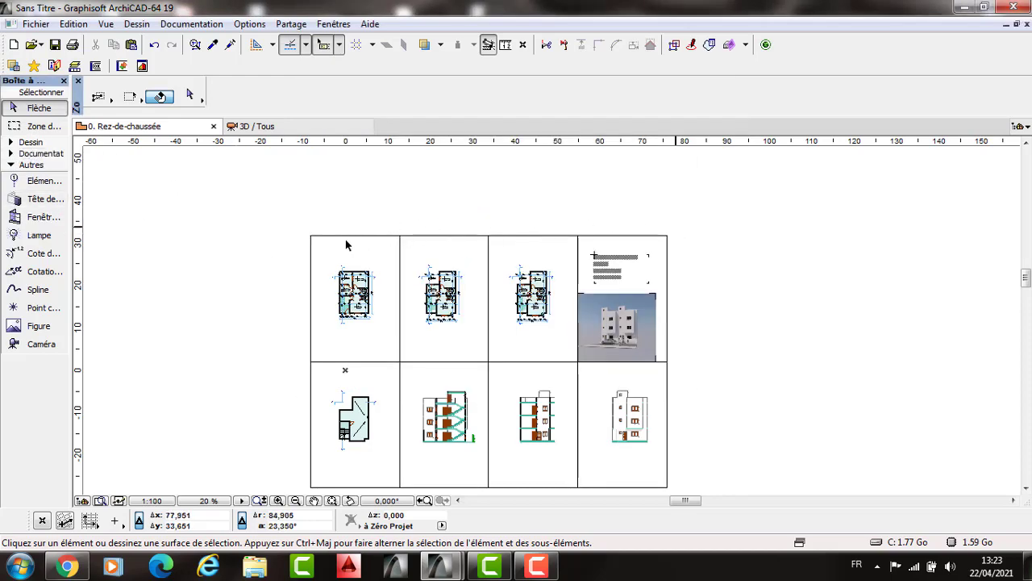
# Step: Delete the upper and lower rows of presentation frames, keeping the drawings, title text and render
pyautogui.click(396, 271)
pyautogui.press('Delete')
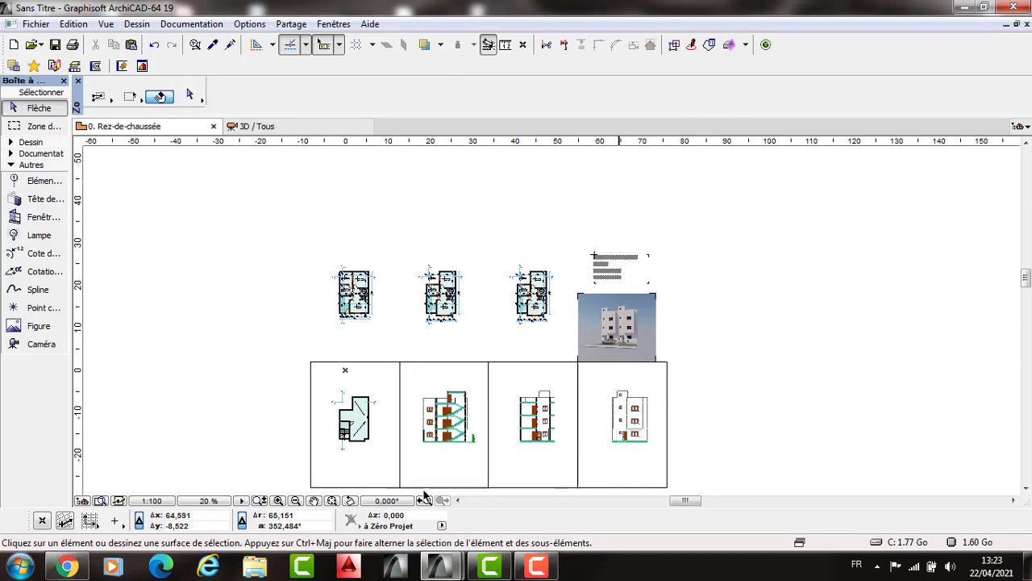
pyautogui.click(262, 470)
pyautogui.click(675, 475)
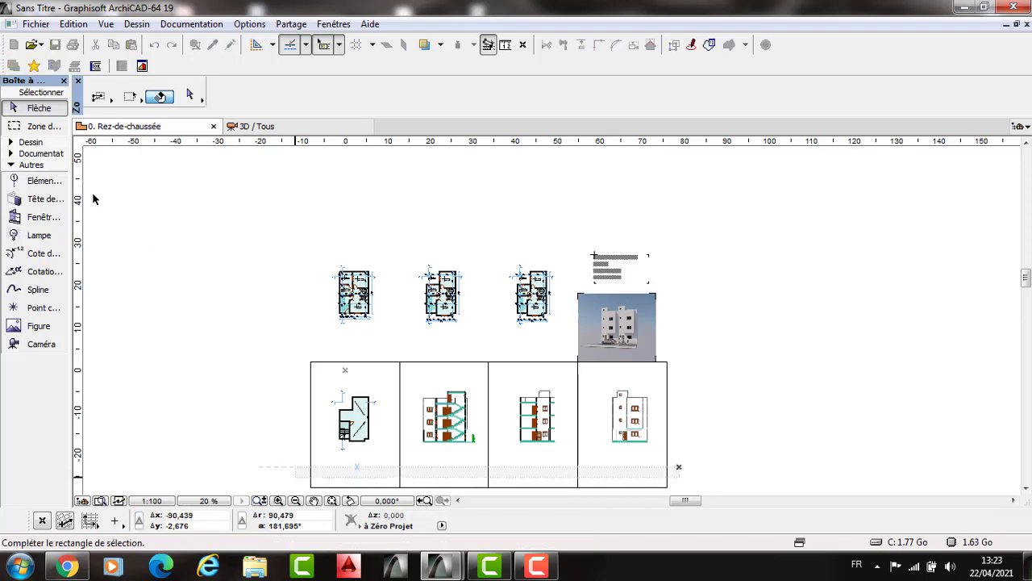
pyautogui.press('Delete')
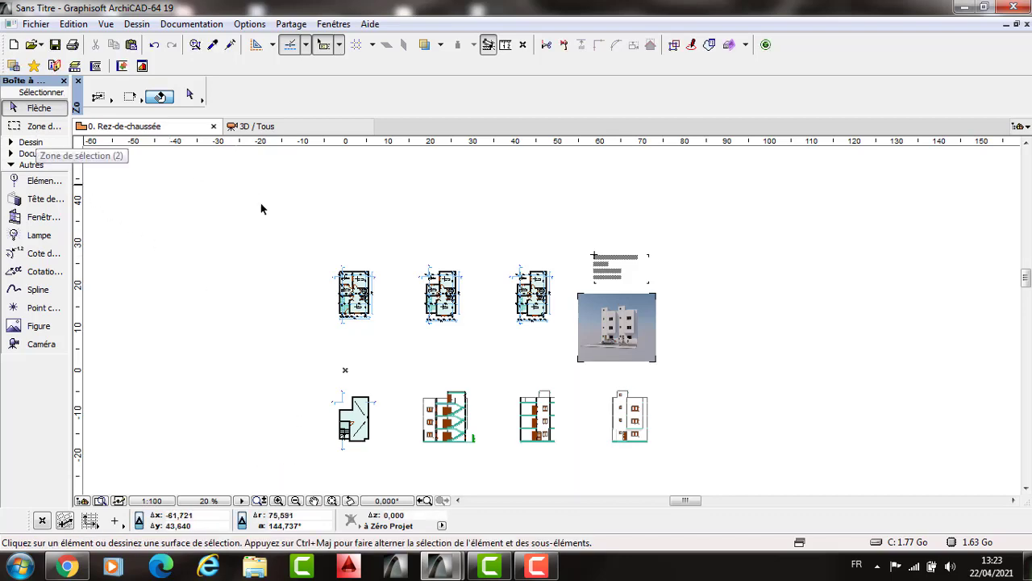
# Step: Prepare the plan's PDF export again on an A1 page, with the entire drawing at original 1:100 scale in Couleur
pyautogui.scroll(2, 241, 234)
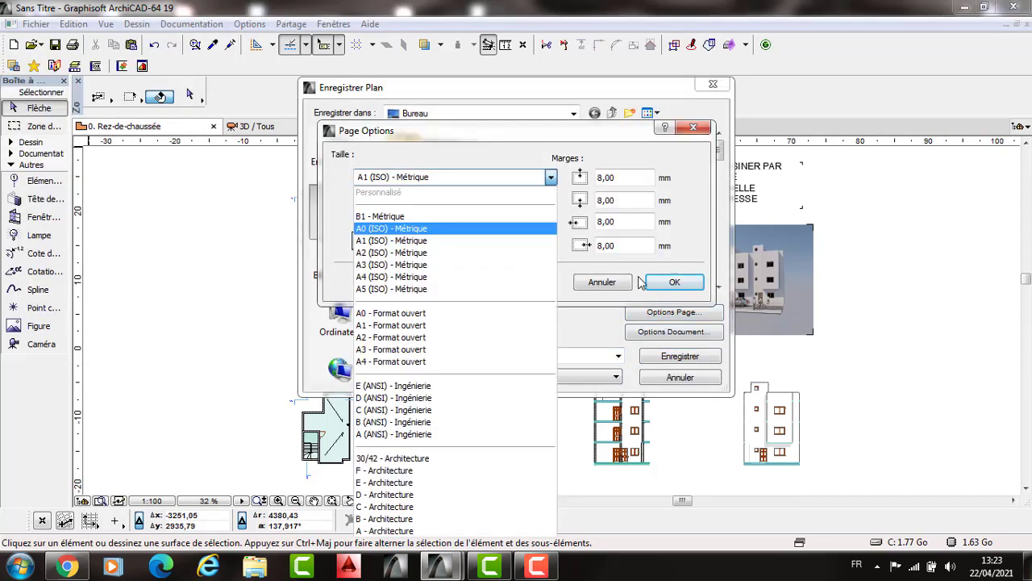
pyautogui.click(674, 282)
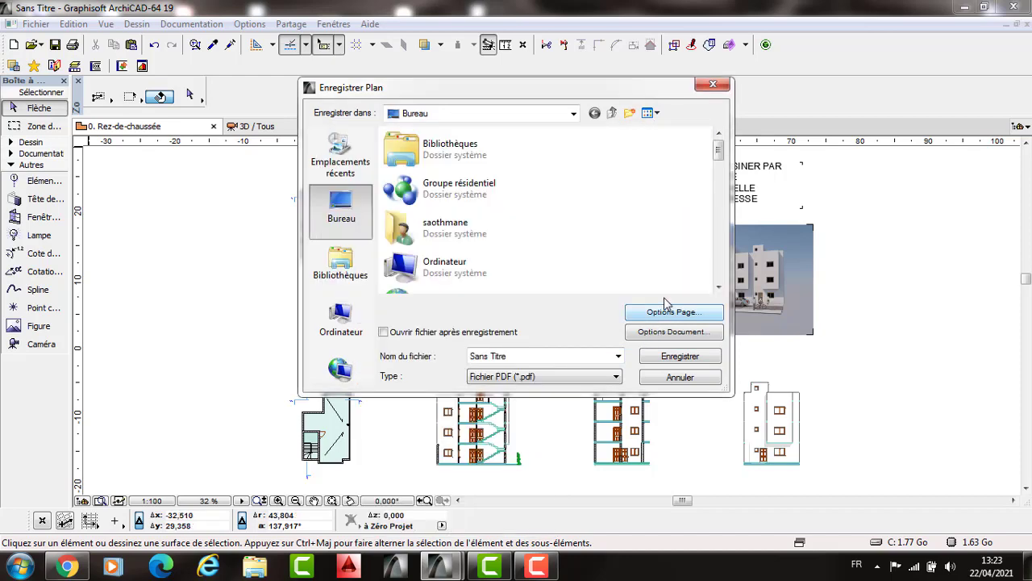
pyautogui.click(675, 332)
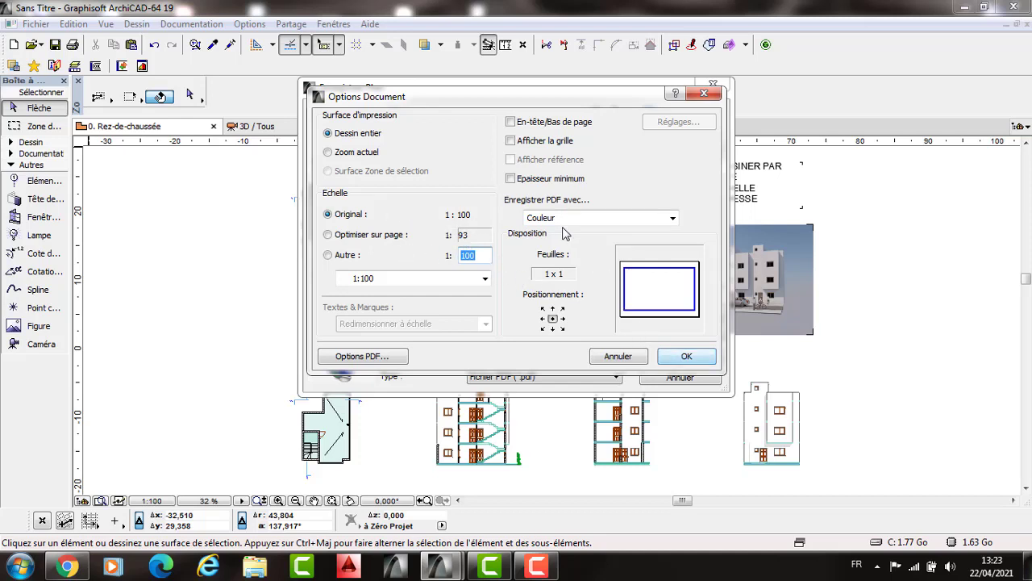
pyautogui.click(587, 218)
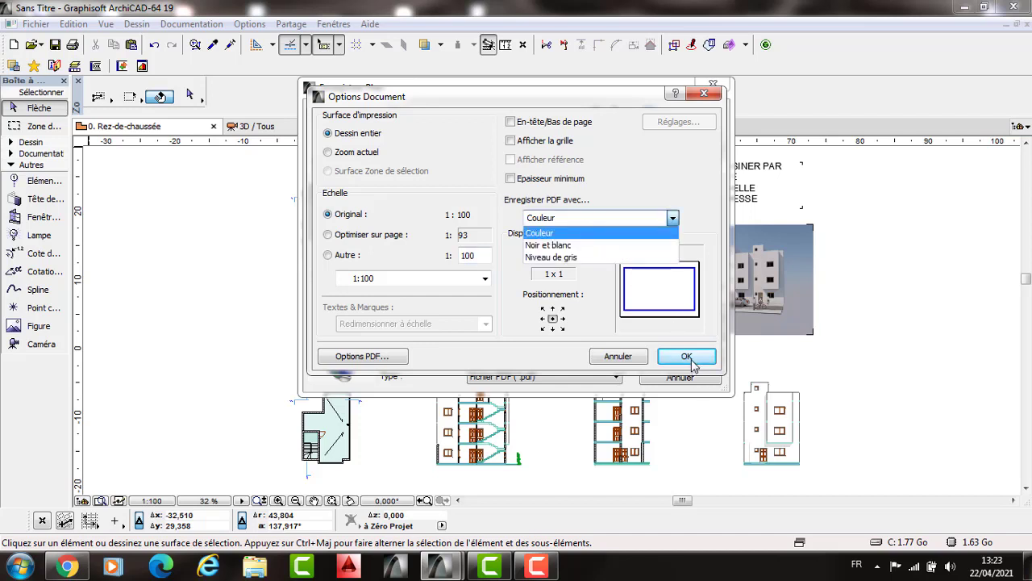
pyautogui.click(543, 355)
pyautogui.press('Return')
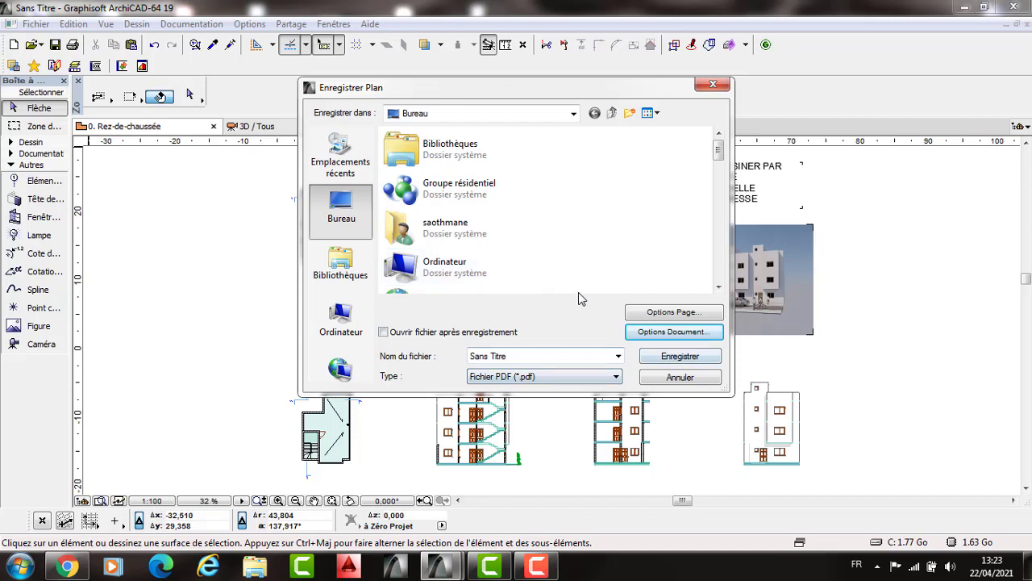
# Step: Save the plan to the Bureau folder as "PLAN.pdf" instead of replacing the existing "Sans Titre.pdf"
pyautogui.press('Return')
pyautogui.press('Return')
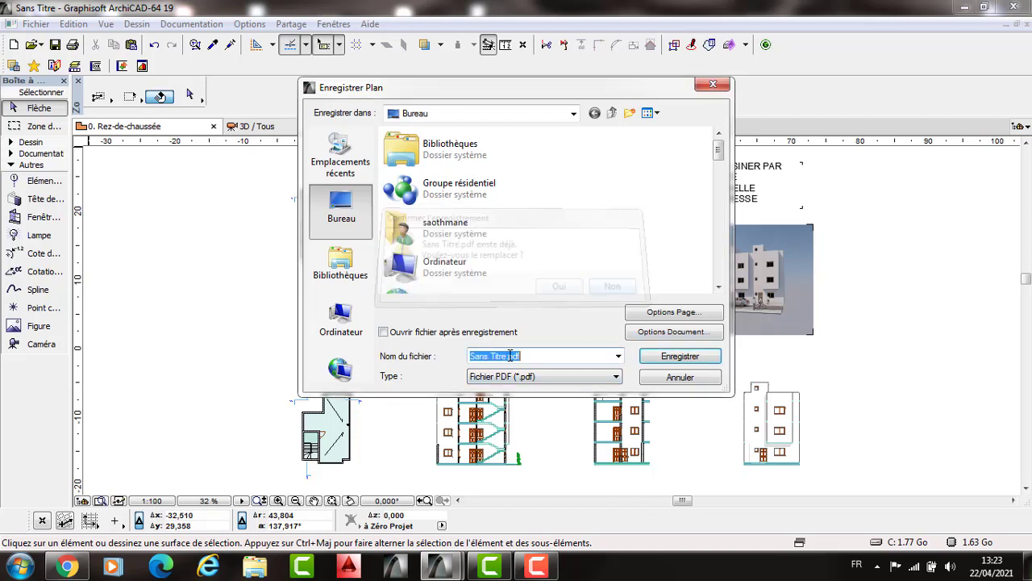
pyautogui.click(505, 356)
pyautogui.moveTo(506, 355); pyautogui.dragTo(445, 360)
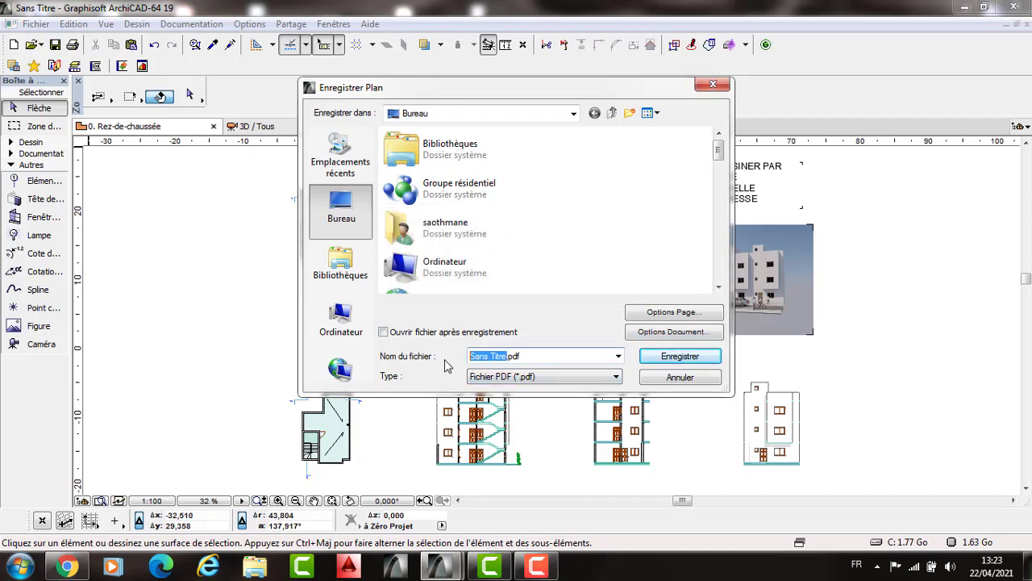
pyautogui.write('PLAN')
pyautogui.press('Return')
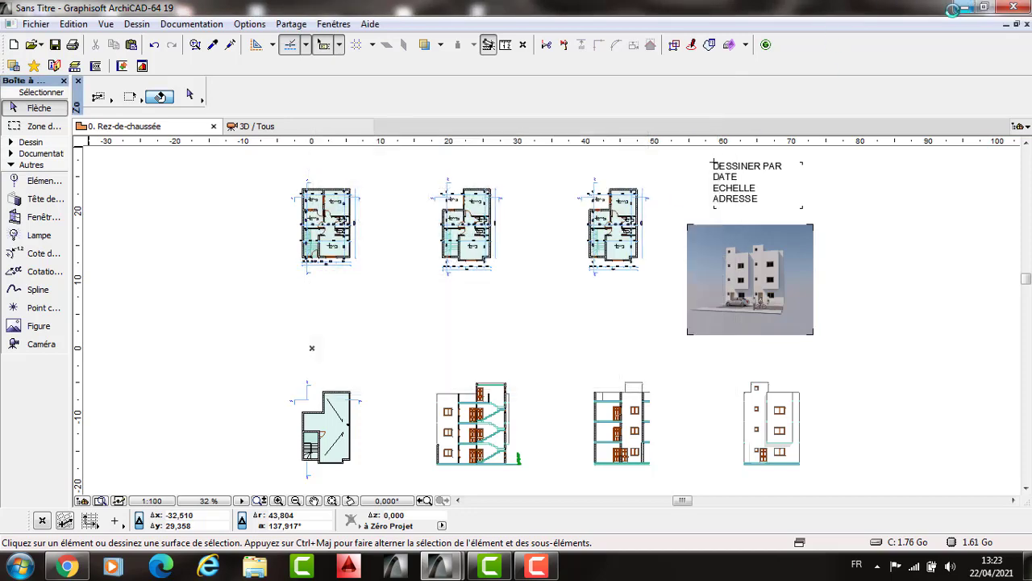
# Step: Go to the desktop and open "PLAN.pdf" in Adobe Acrobat Reader to check the export
pyautogui.click(962, 10)
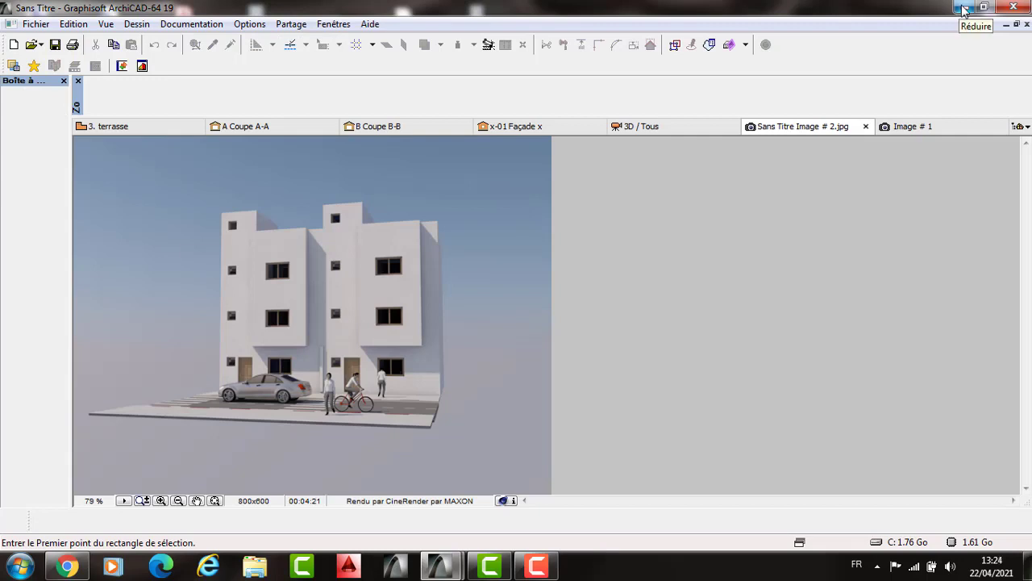
pyautogui.press('super+d')
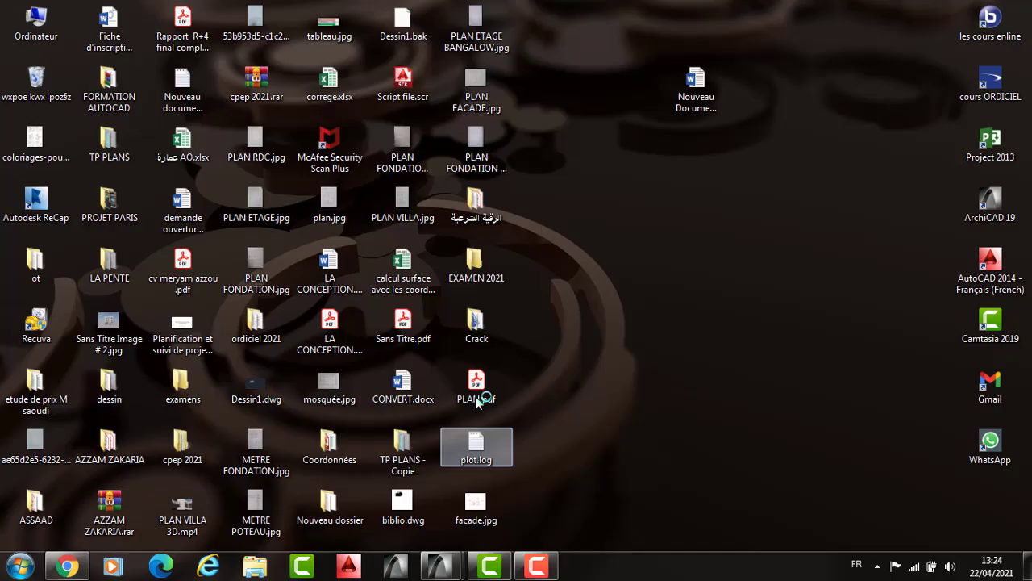
pyautogui.click(489, 394)
pyautogui.doubleClick(496, 381)
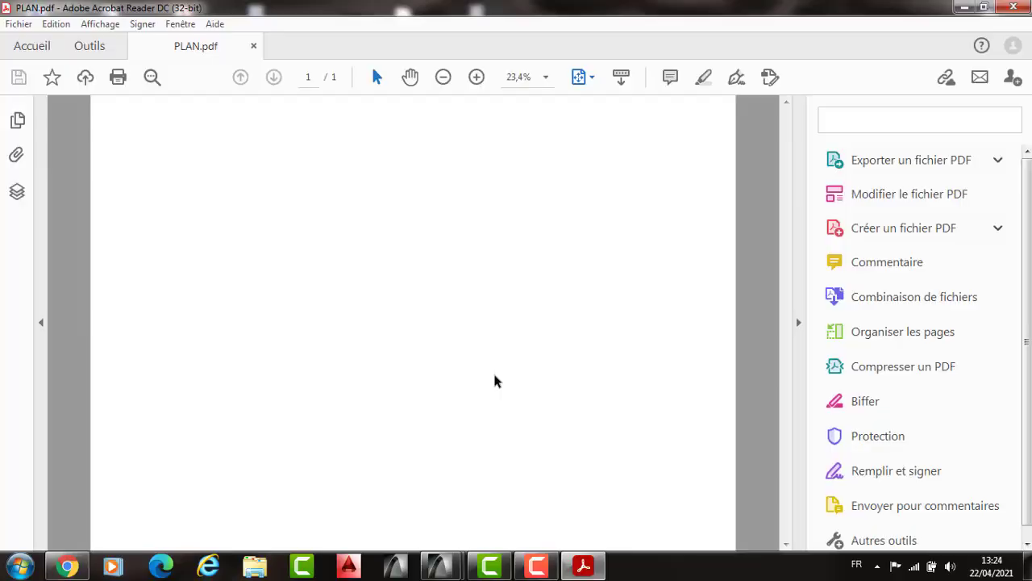